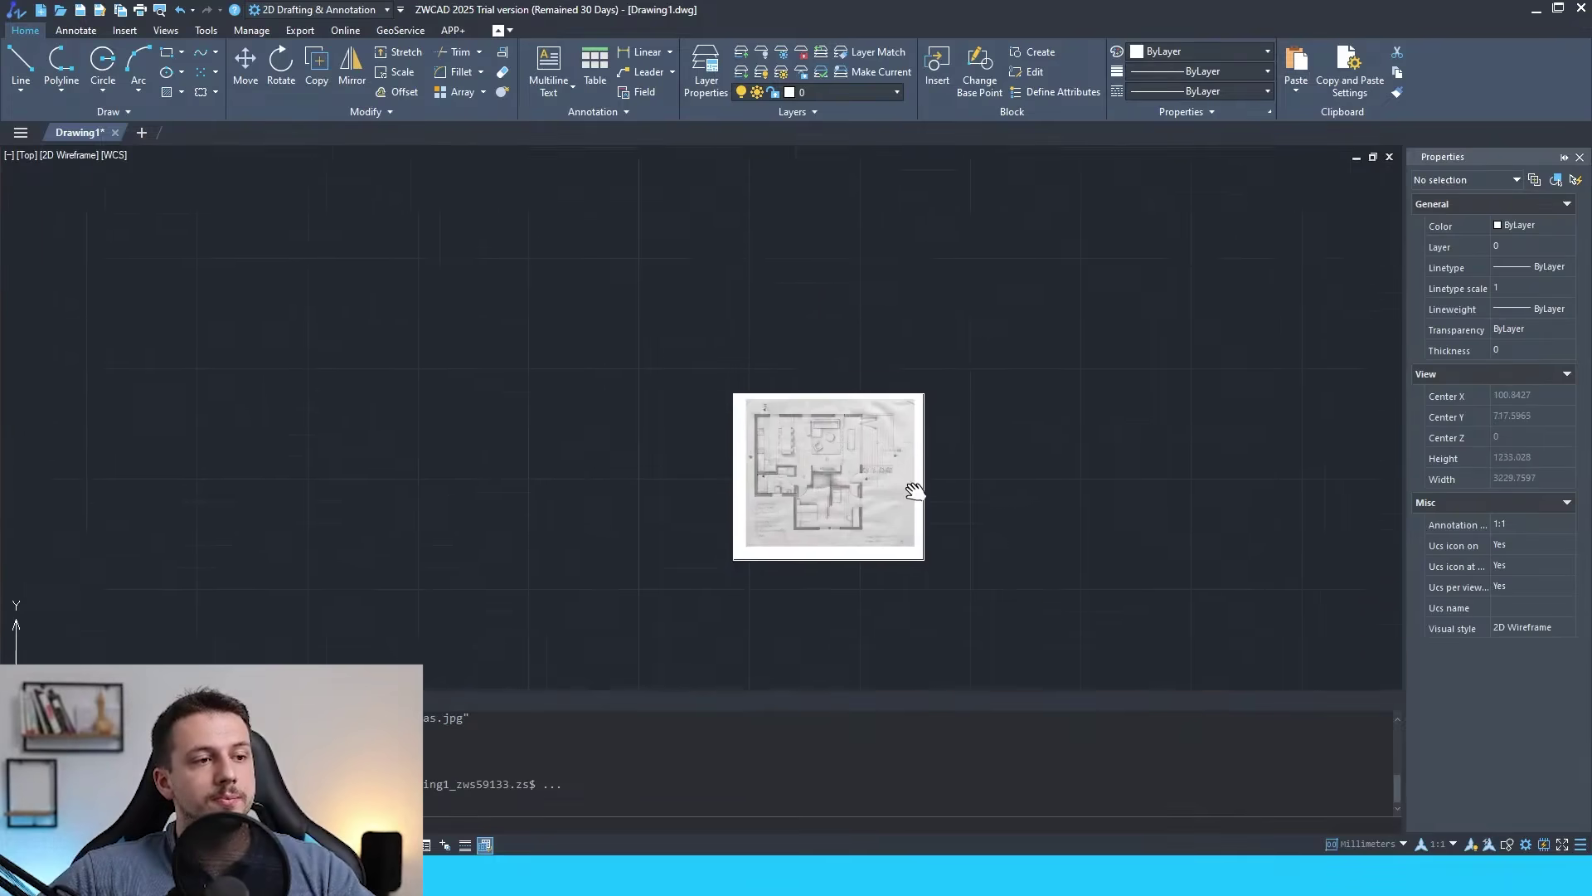
Examine the attached hand-drawn floor plan image, covering the overall layout, the kitchen and living areas and the terrace side.
{"action": "scroll", "coordinate": [906, 479], "scroll_direction": "up", "scroll_amount": 8}
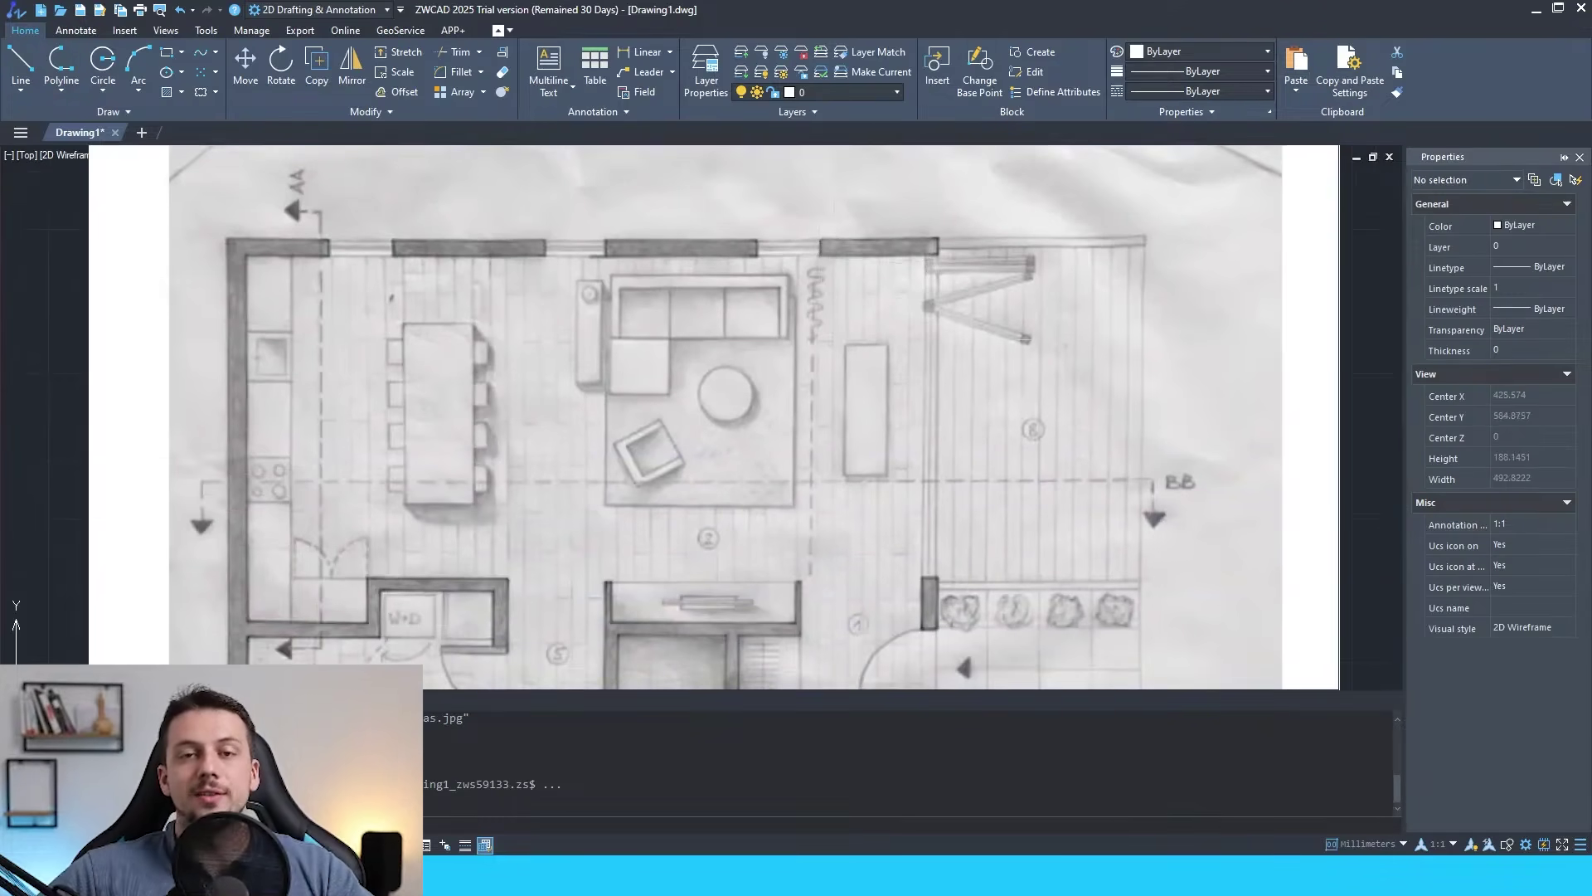
{"action": "scroll", "coordinate": [1054, 374], "scroll_direction": "down", "scroll_amount": 2}
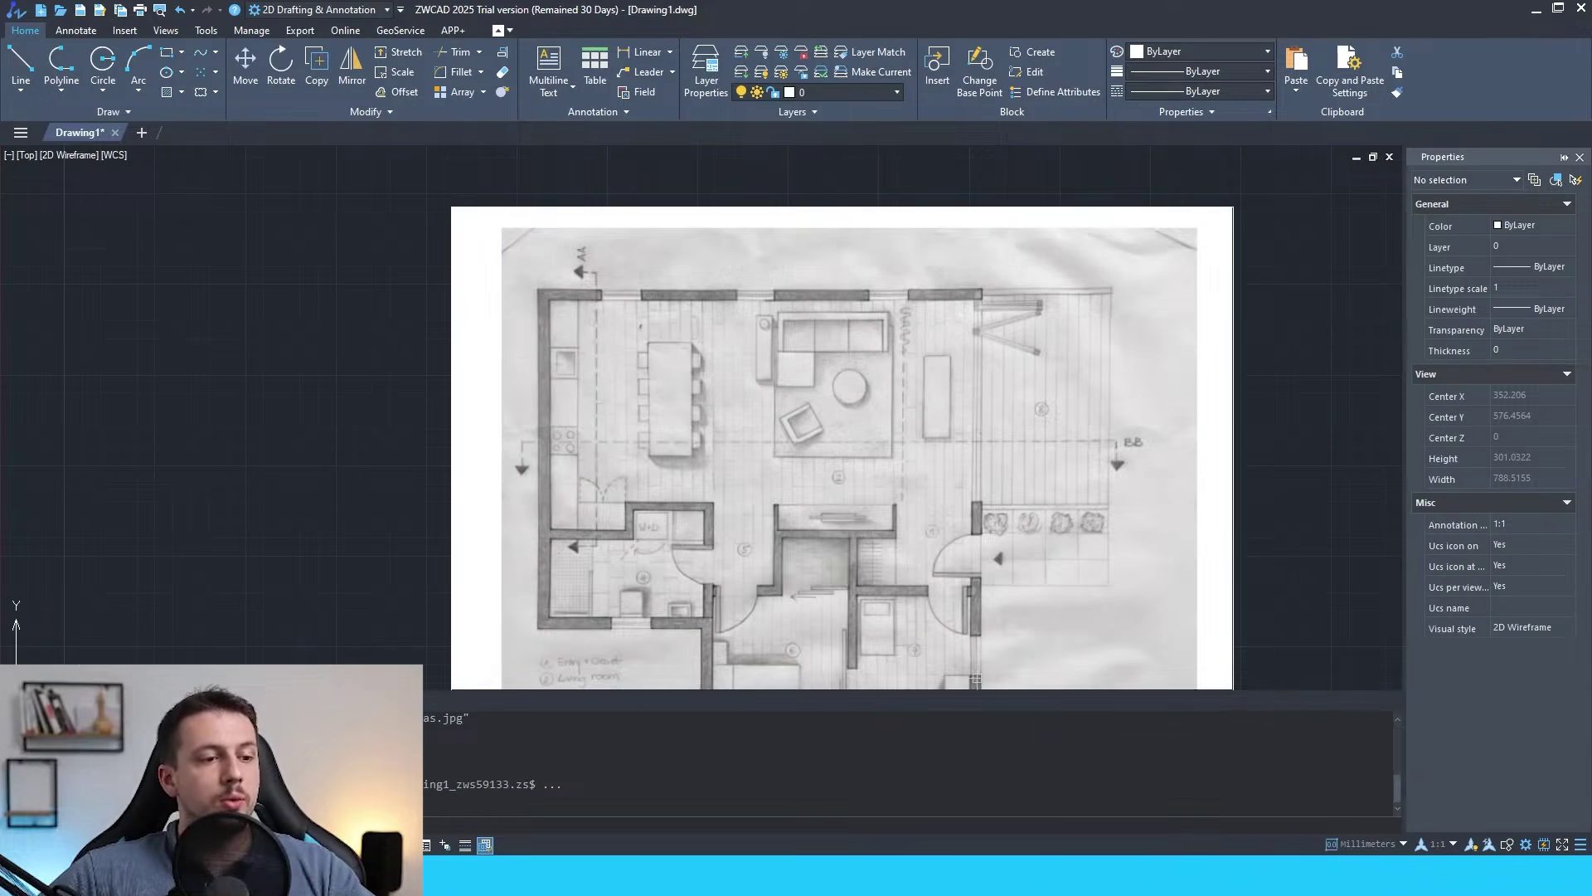
{"action": "middle_click_drag", "start_coordinate": [783, 373], "coordinate": [699, 284]}
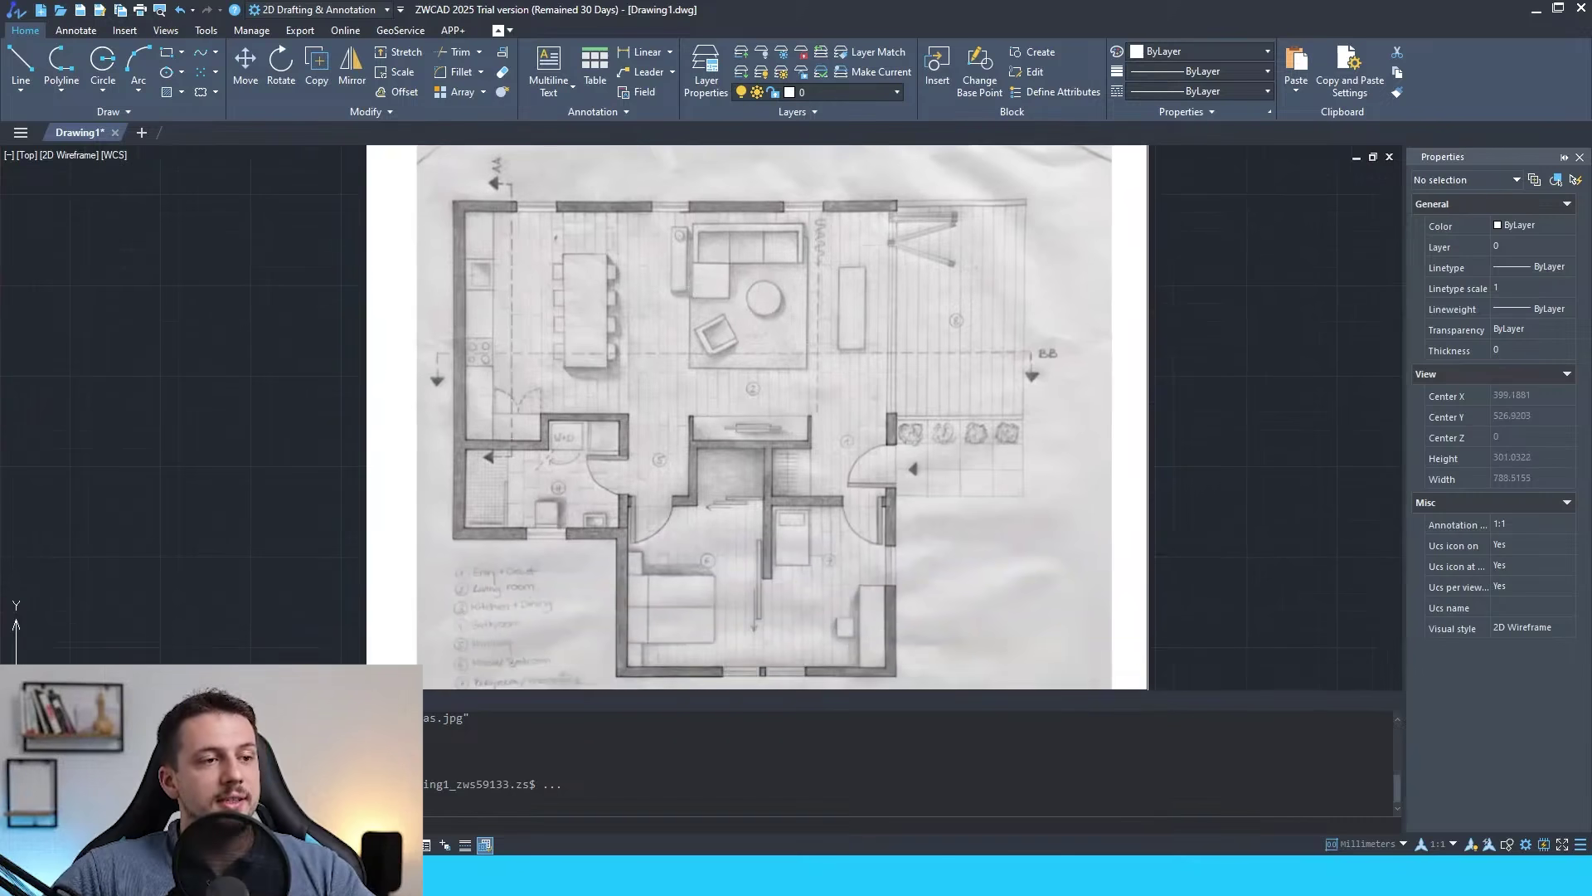
{"action": "scroll", "coordinate": [645, 295], "scroll_direction": "down", "scroll_amount": 2}
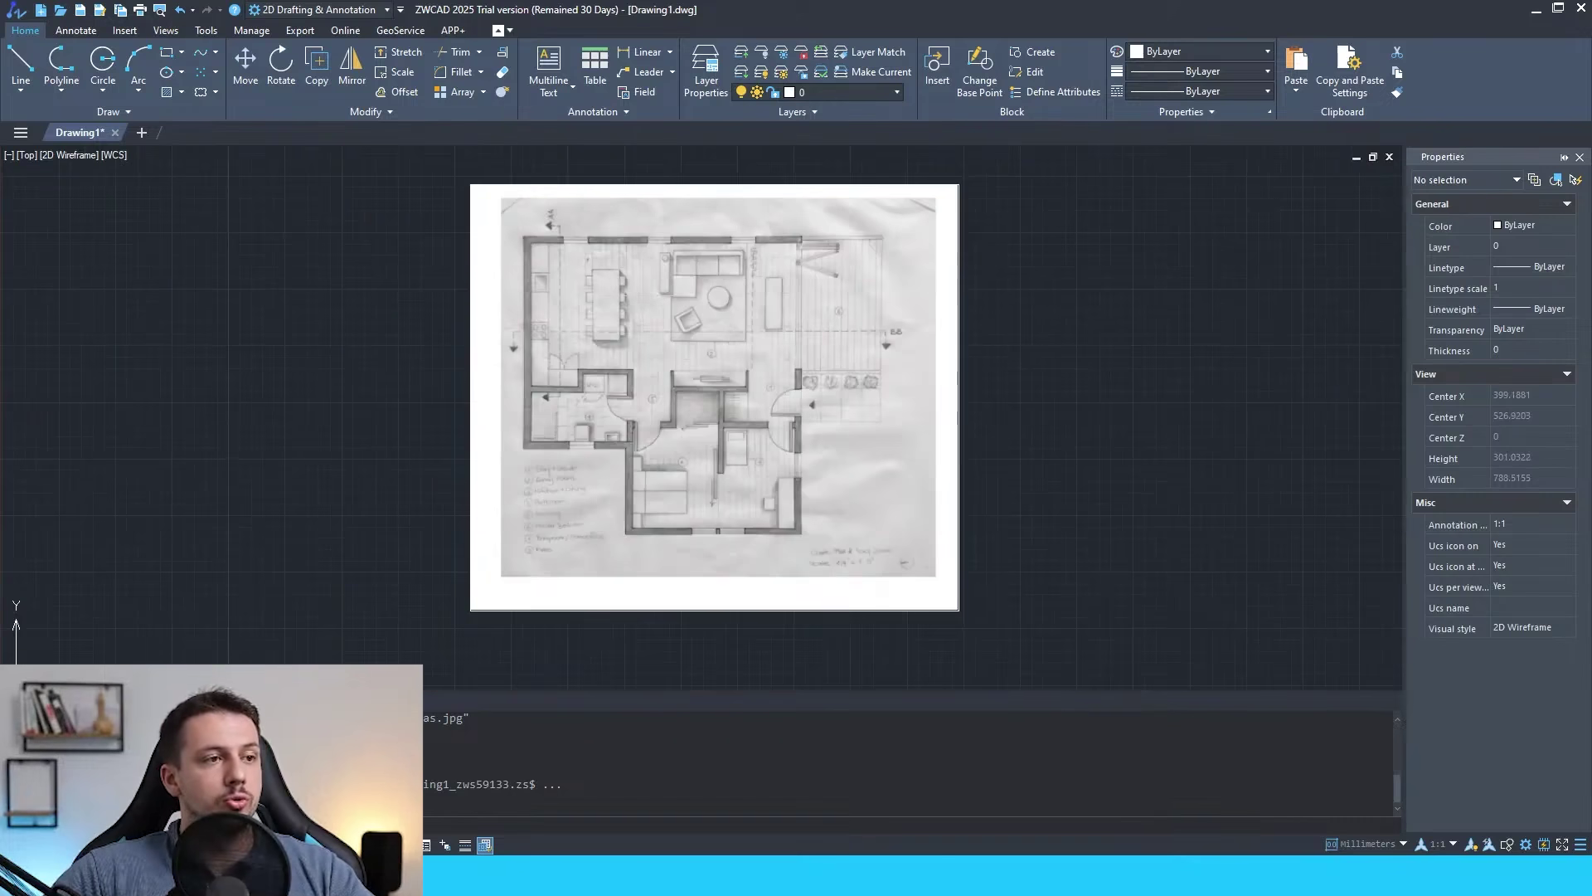
{"action": "scroll", "coordinate": [750, 331], "scroll_direction": "up", "scroll_amount": 3}
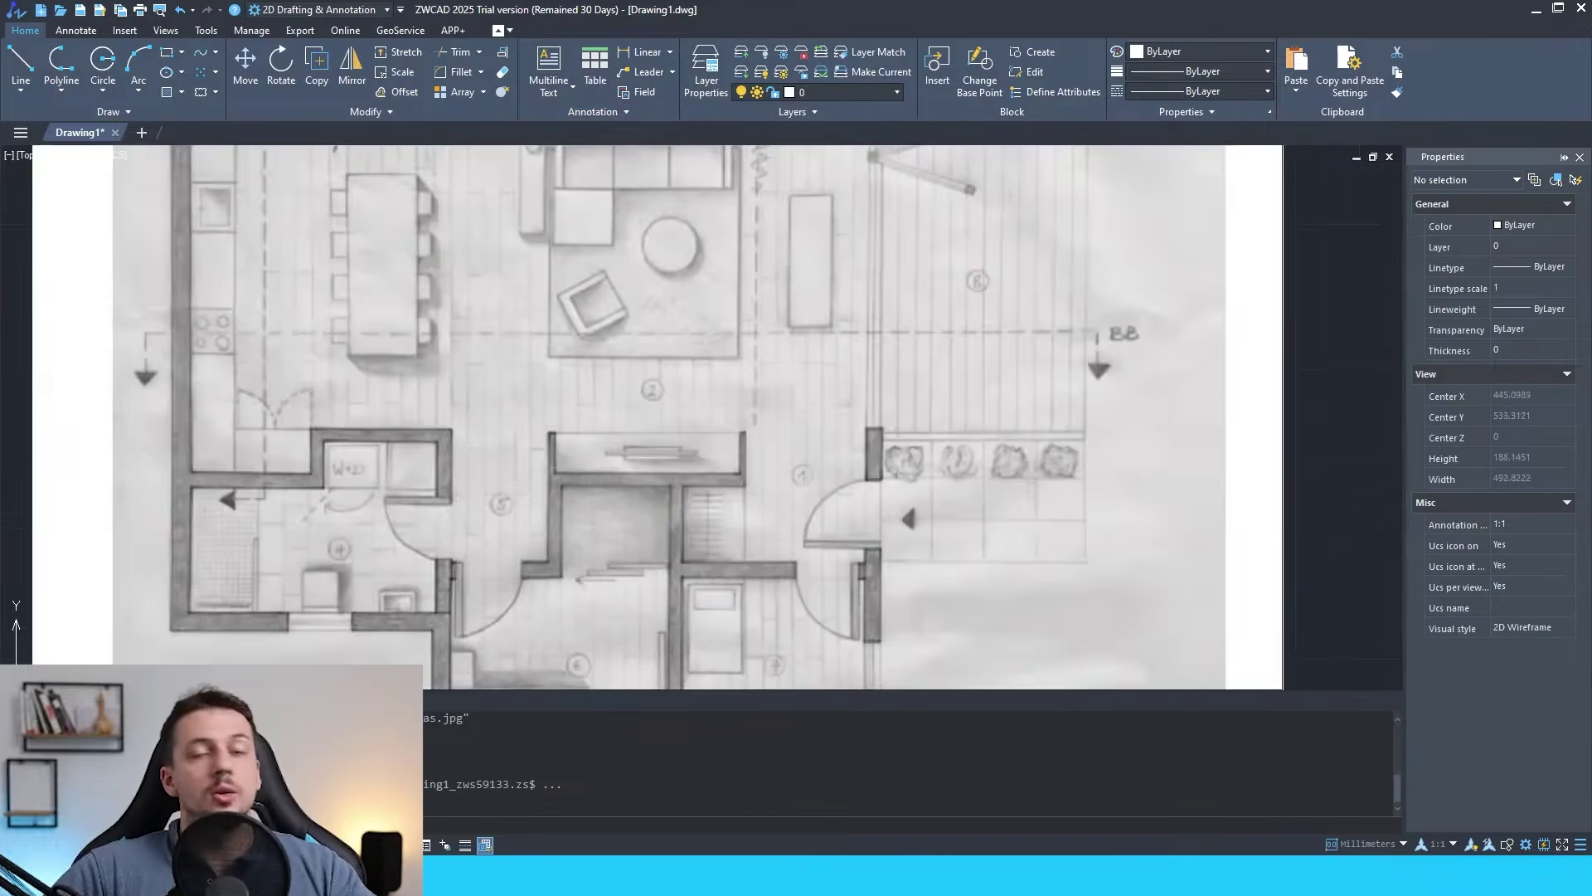
{"action": "middle_click_drag", "start_coordinate": [1015, 312], "coordinate": [1018, 455]}
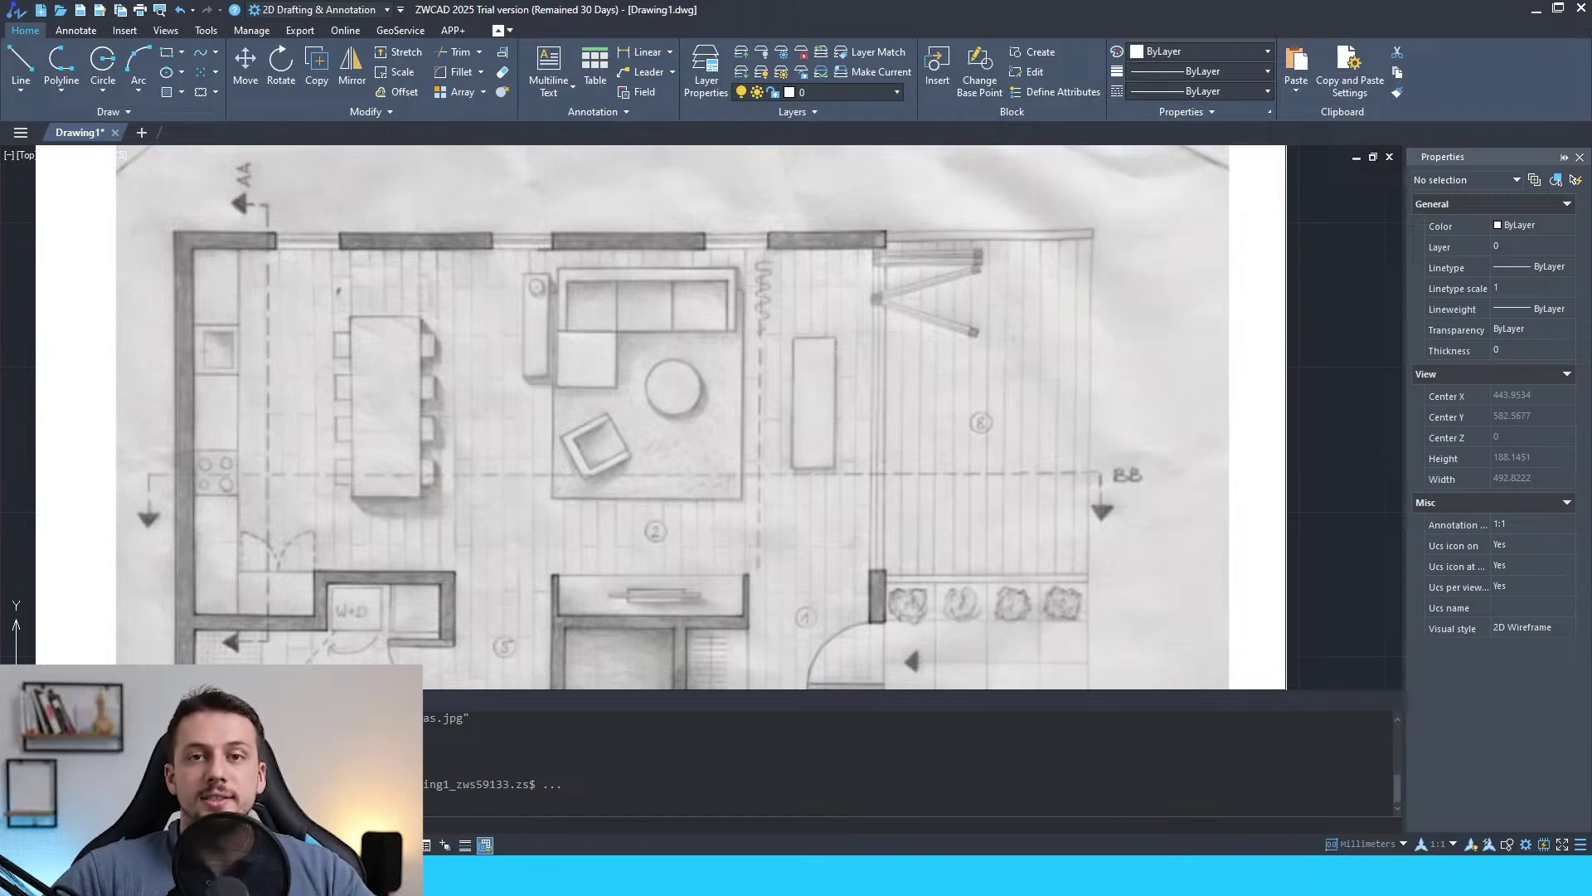
{"action": "scroll", "coordinate": [850, 403], "scroll_direction": "down", "scroll_amount": 2}
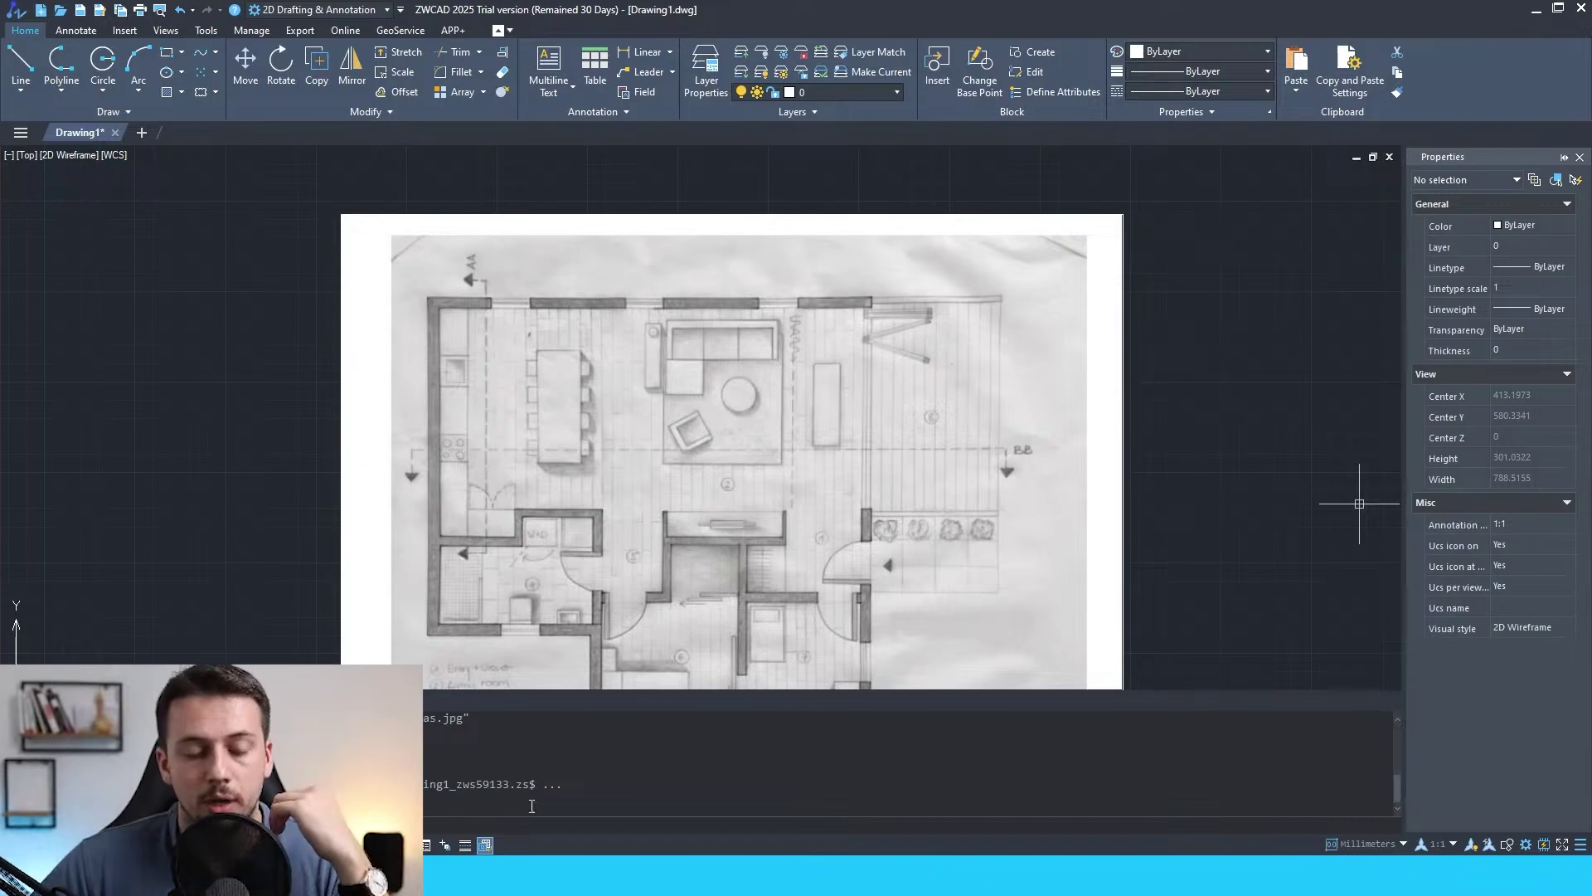
{"action": "scroll", "coordinate": [862, 410], "scroll_direction": "up", "scroll_amount": 2}
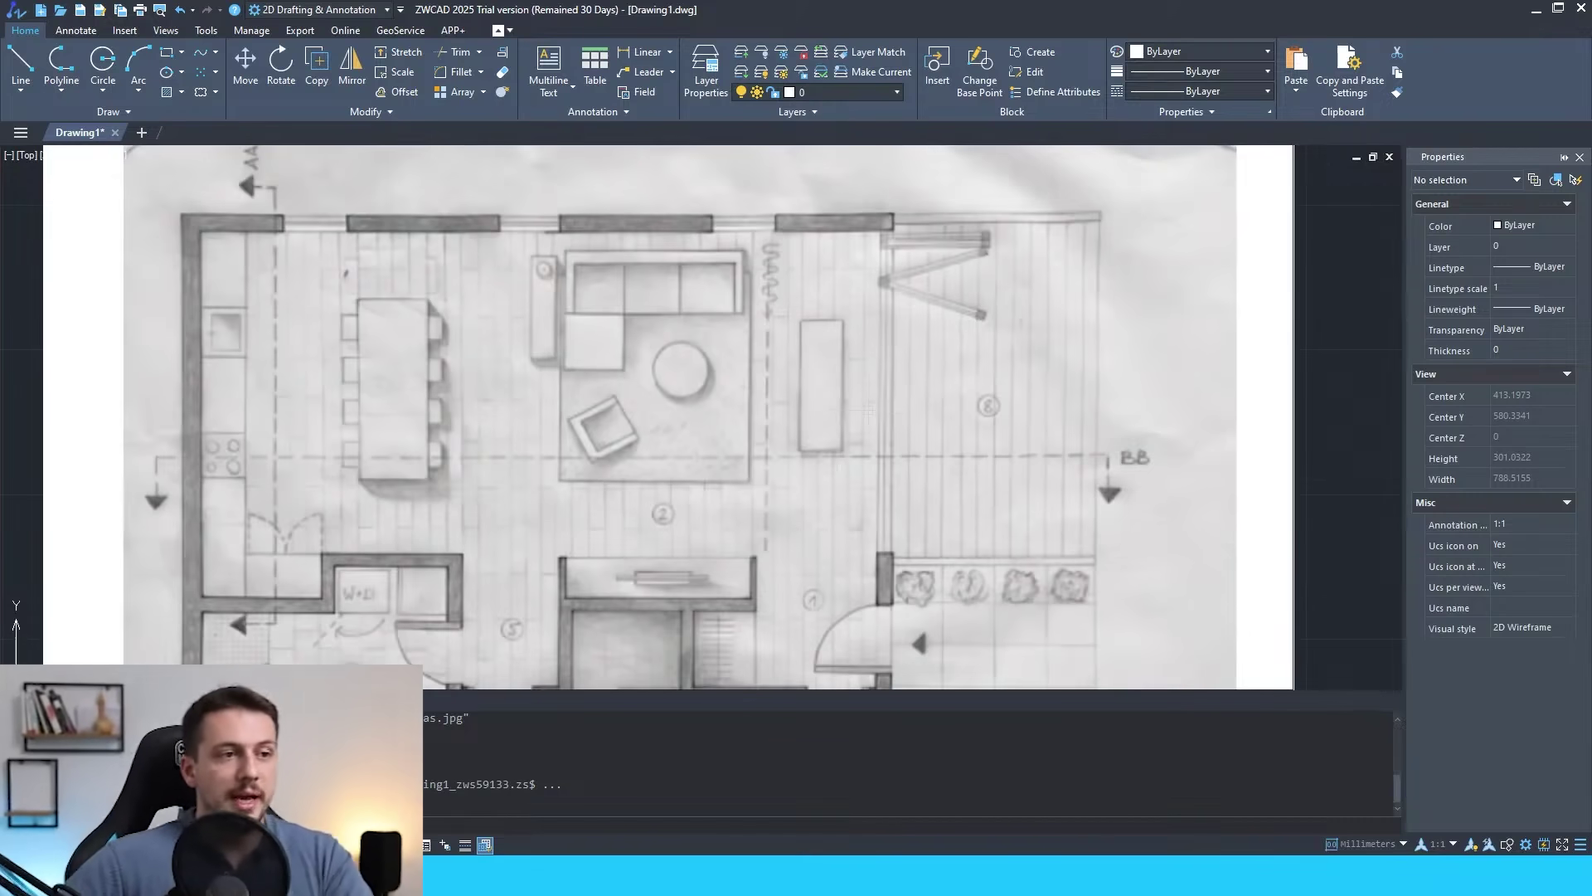
{"action": "scroll", "coordinate": [869, 409], "scroll_direction": "down", "scroll_amount": 2}
{"action": "middle_click_drag", "start_coordinate": [863, 335], "coordinate": [764, 263]}
{"action": "scroll", "coordinate": [597, 263], "scroll_direction": "up", "scroll_amount": 1}
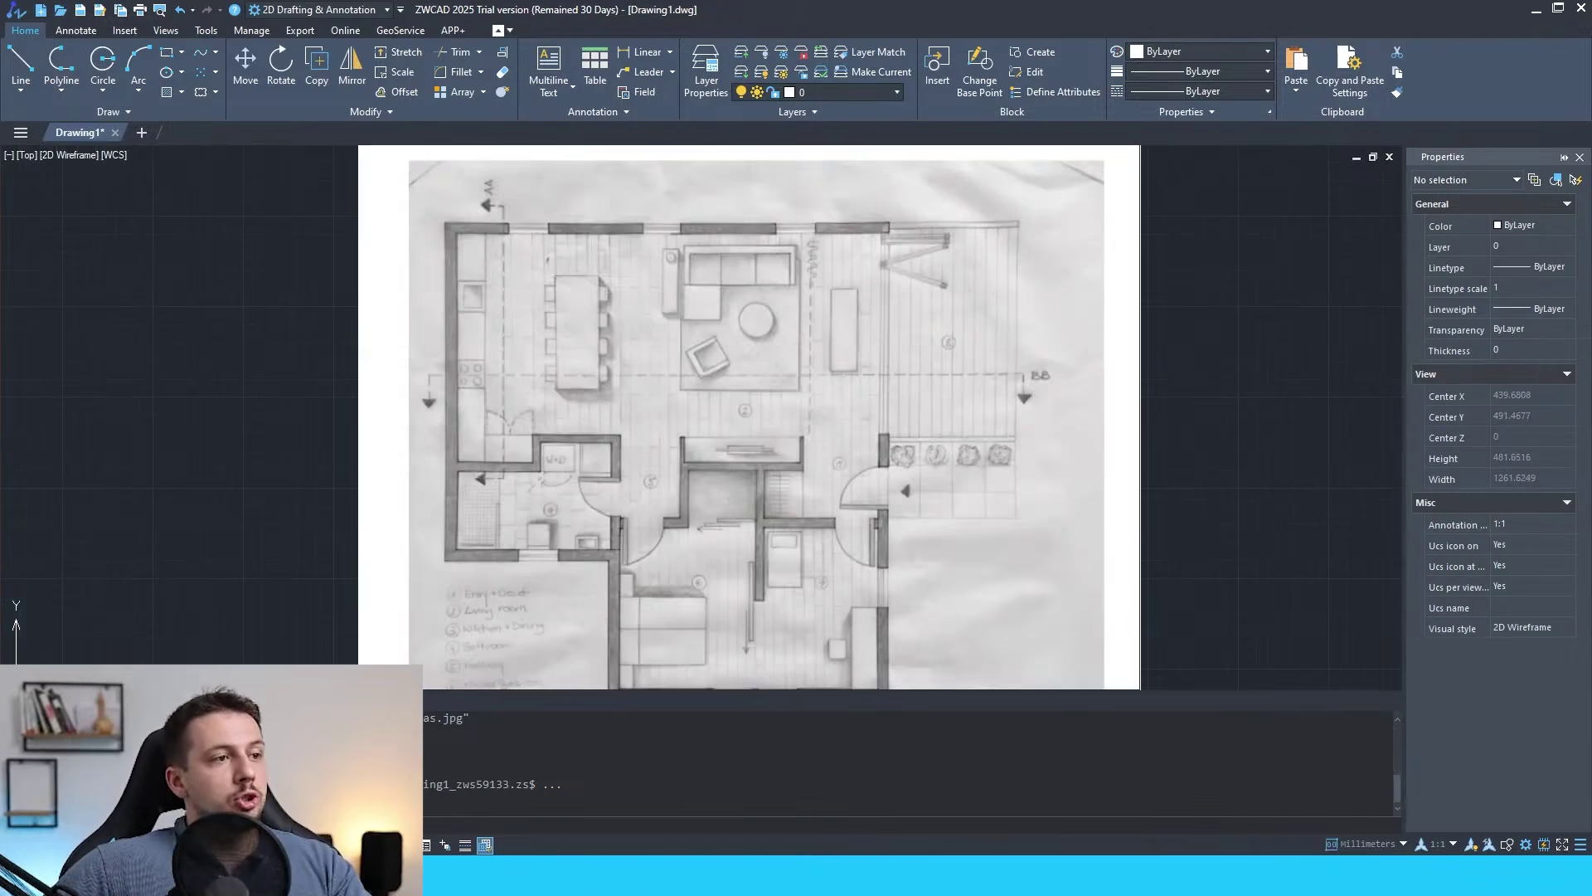
{"action": "scroll", "coordinate": [564, 247], "scroll_direction": "up", "scroll_amount": 1}
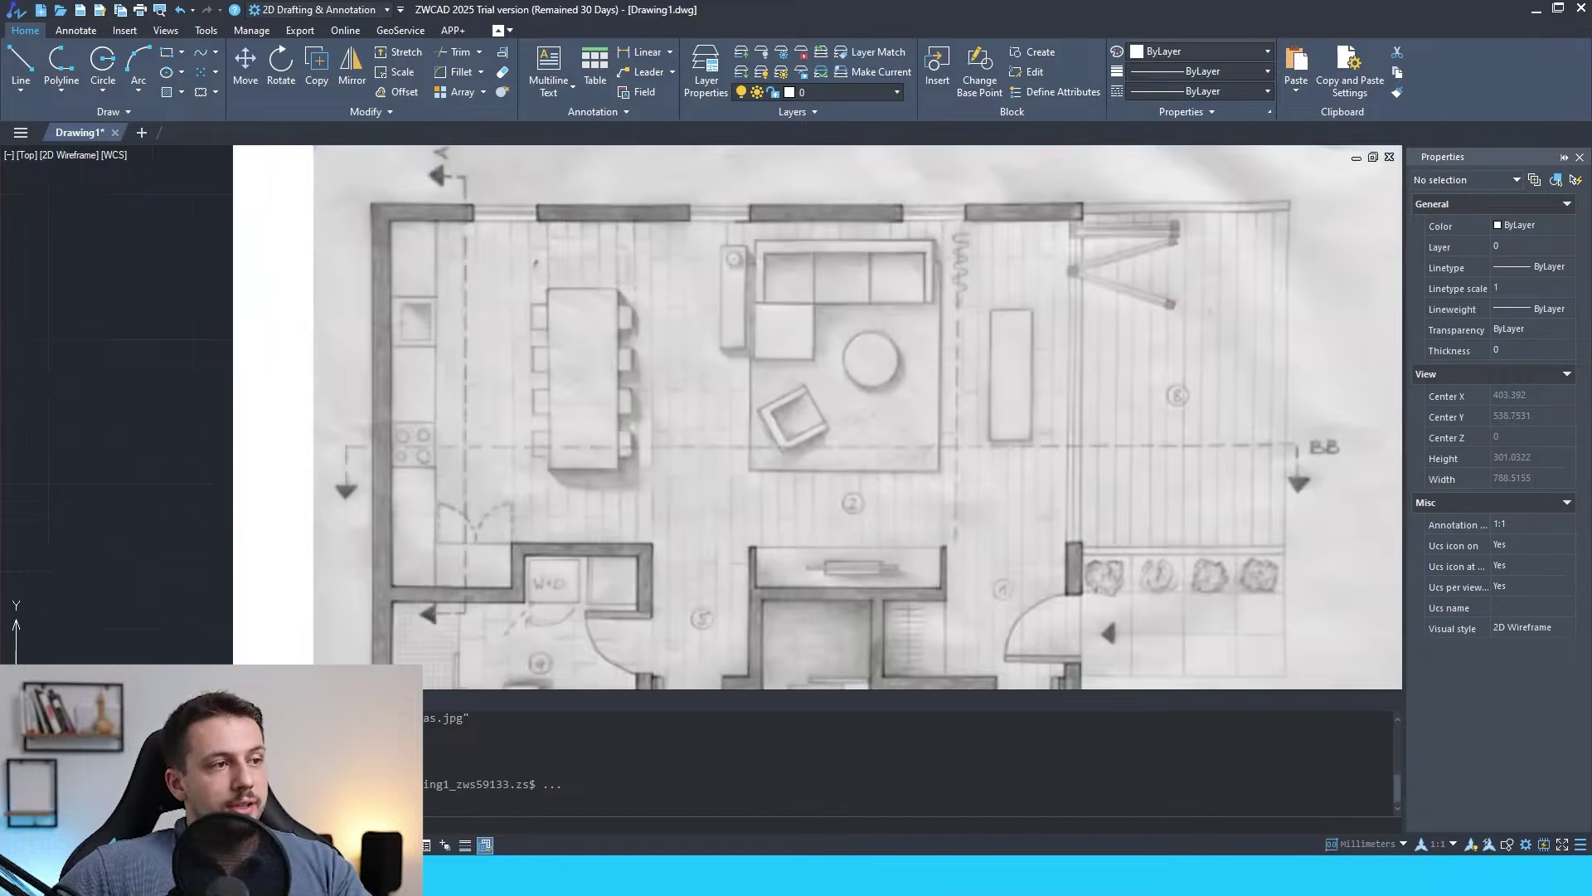
{"action": "scroll", "coordinate": [630, 252], "scroll_direction": "down", "scroll_amount": 2}
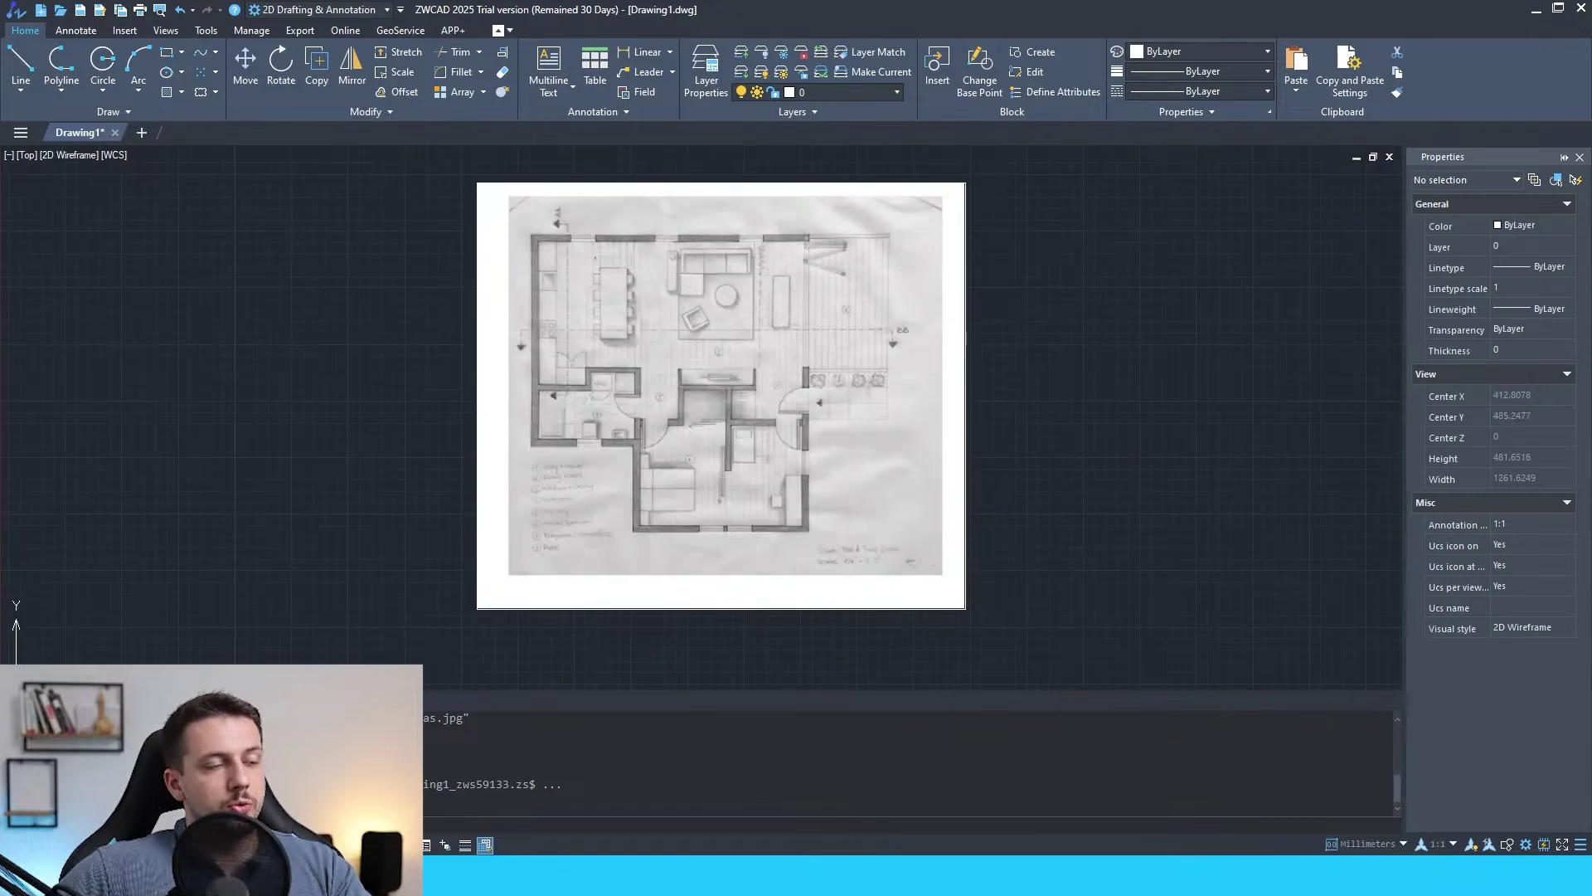
{"action": "scroll", "coordinate": [762, 166], "scroll_direction": "up", "scroll_amount": 2}
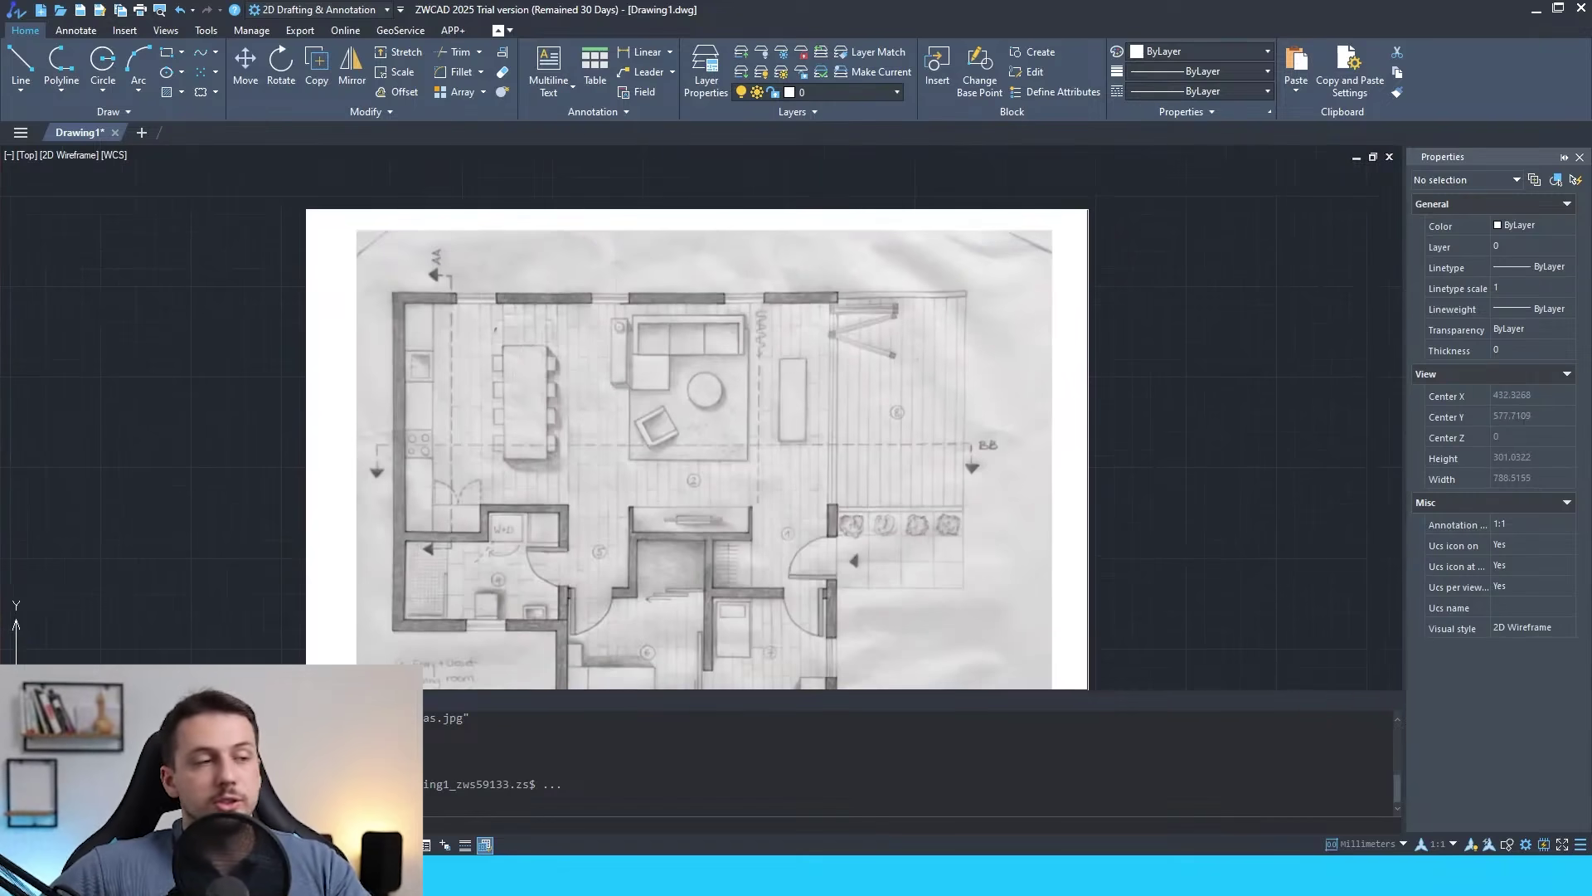
{"action": "middle_click_drag", "start_coordinate": [767, 365], "coordinate": [710, 365]}
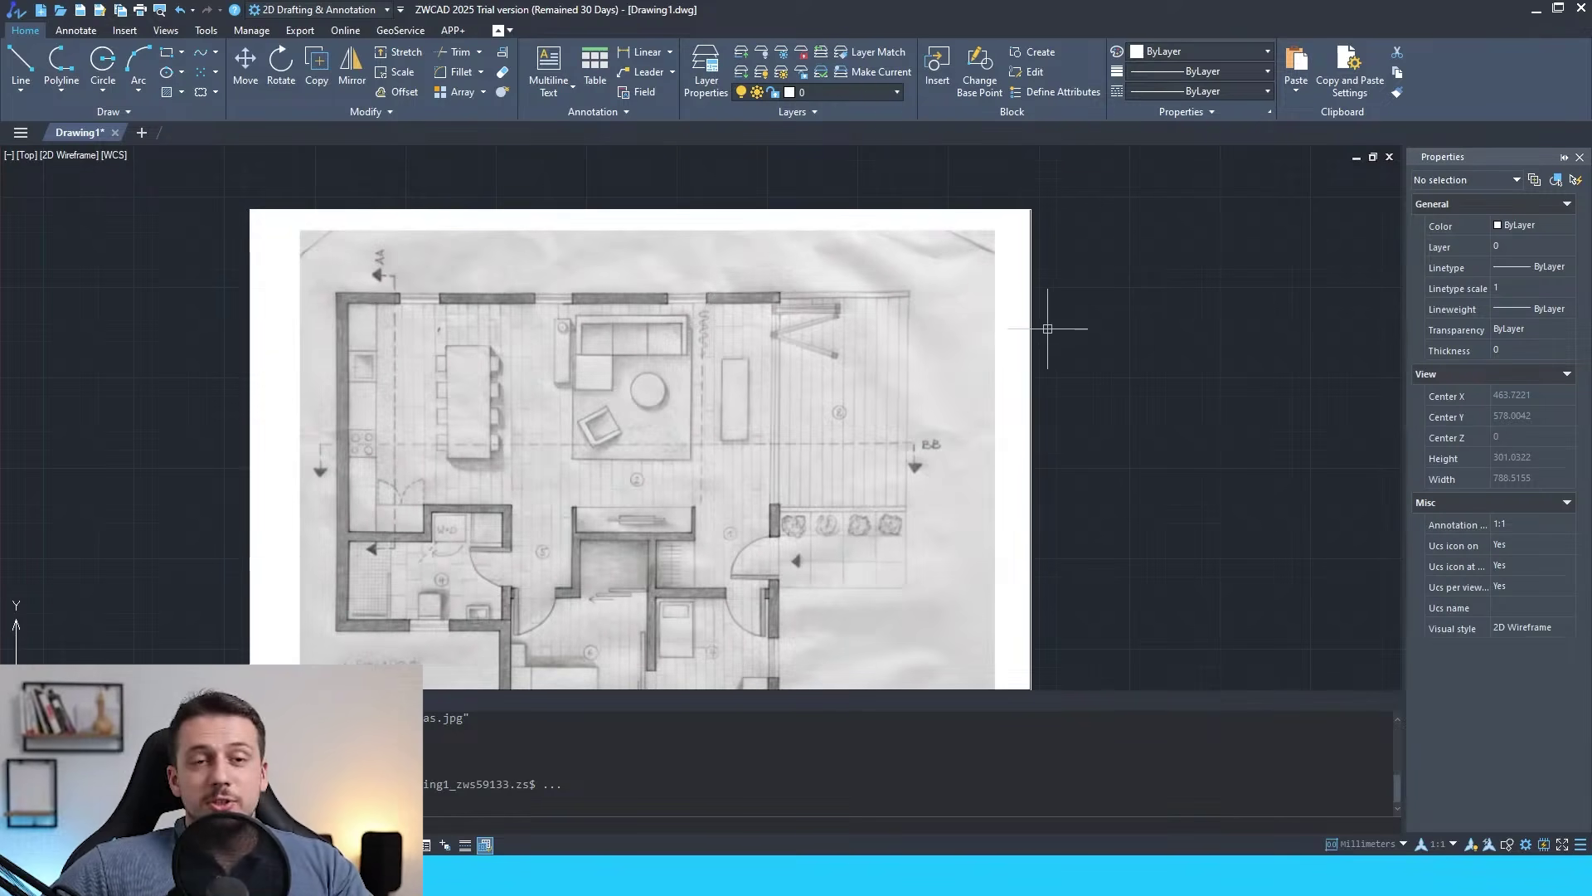
{"action": "middle_click_drag", "start_coordinate": [881, 380], "coordinate": [726, 361]}
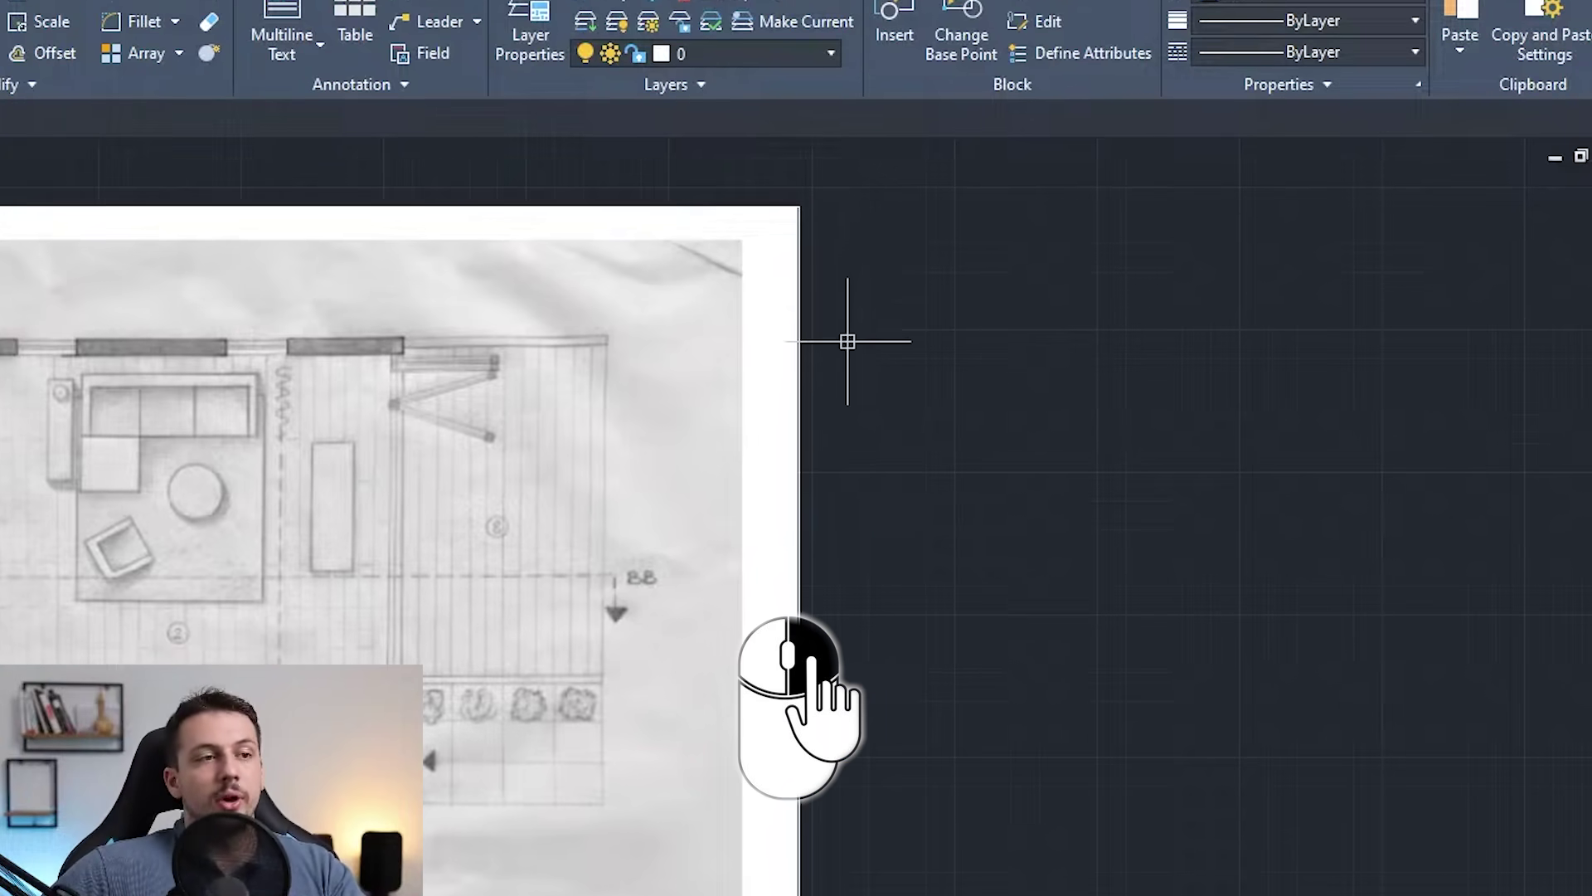
Trace with the Line tool the upper-left wall's end at the first window opening and its inner face, about 28 mm long, to the kitchen corner.
{"action": "right_click", "coordinate": [876, 245]}
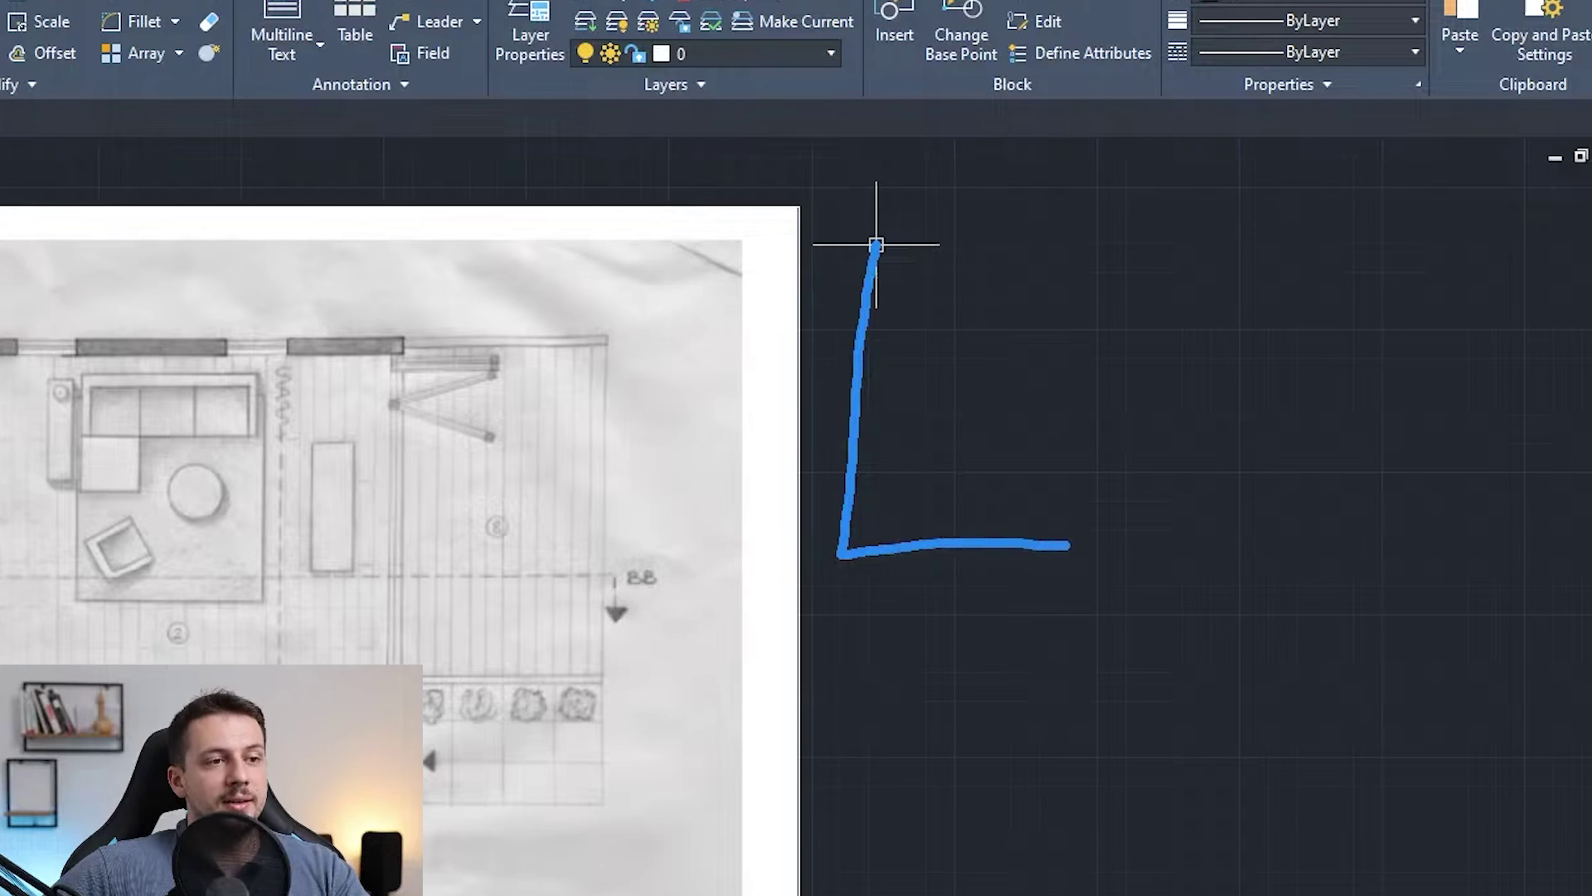
{"action": "right_click_drag", "start_coordinate": [1066, 545], "coordinate": [1074, 544]}
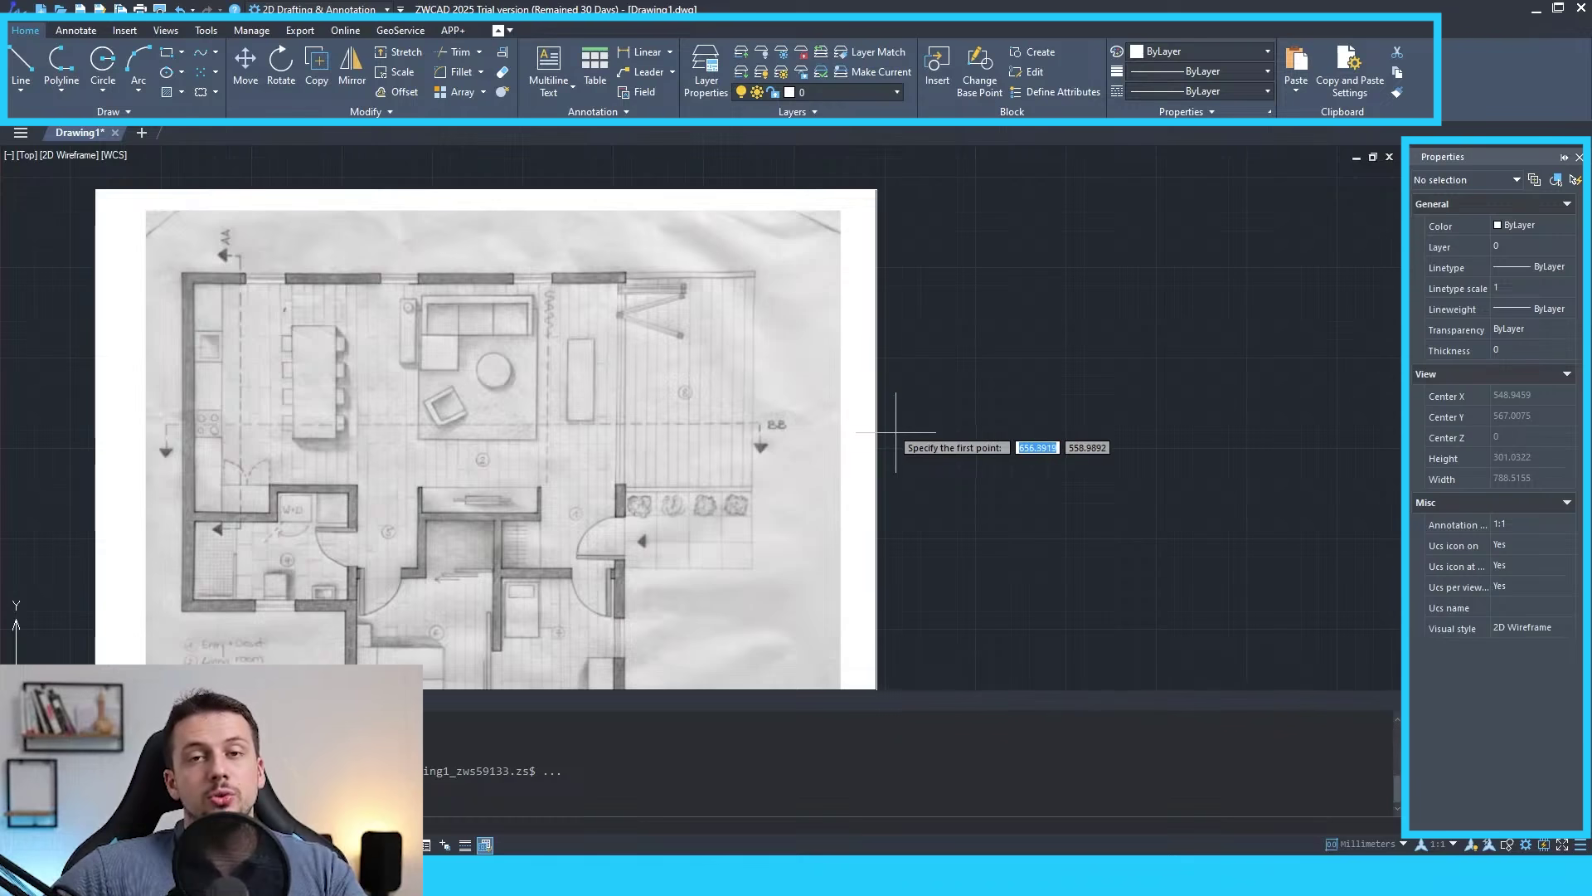
{"action": "scroll", "coordinate": [332, 380], "scroll_direction": "up", "scroll_amount": 5}
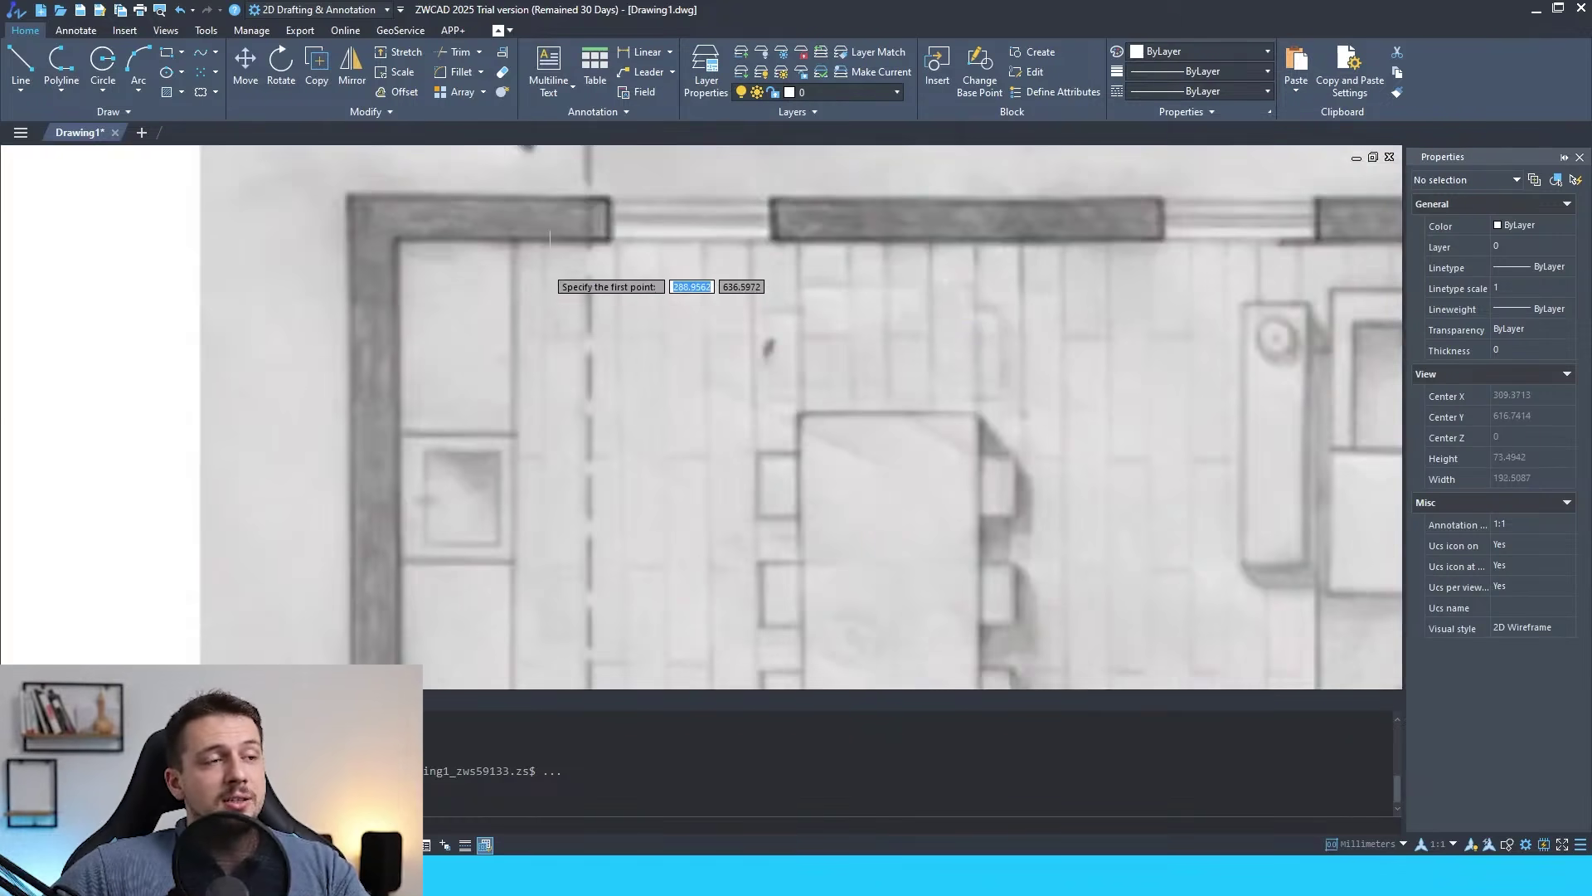
{"action": "scroll", "coordinate": [702, 297], "scroll_direction": "down", "scroll_amount": 5}
{"action": "scroll", "coordinate": [685, 287], "scroll_direction": "up", "scroll_amount": 7}
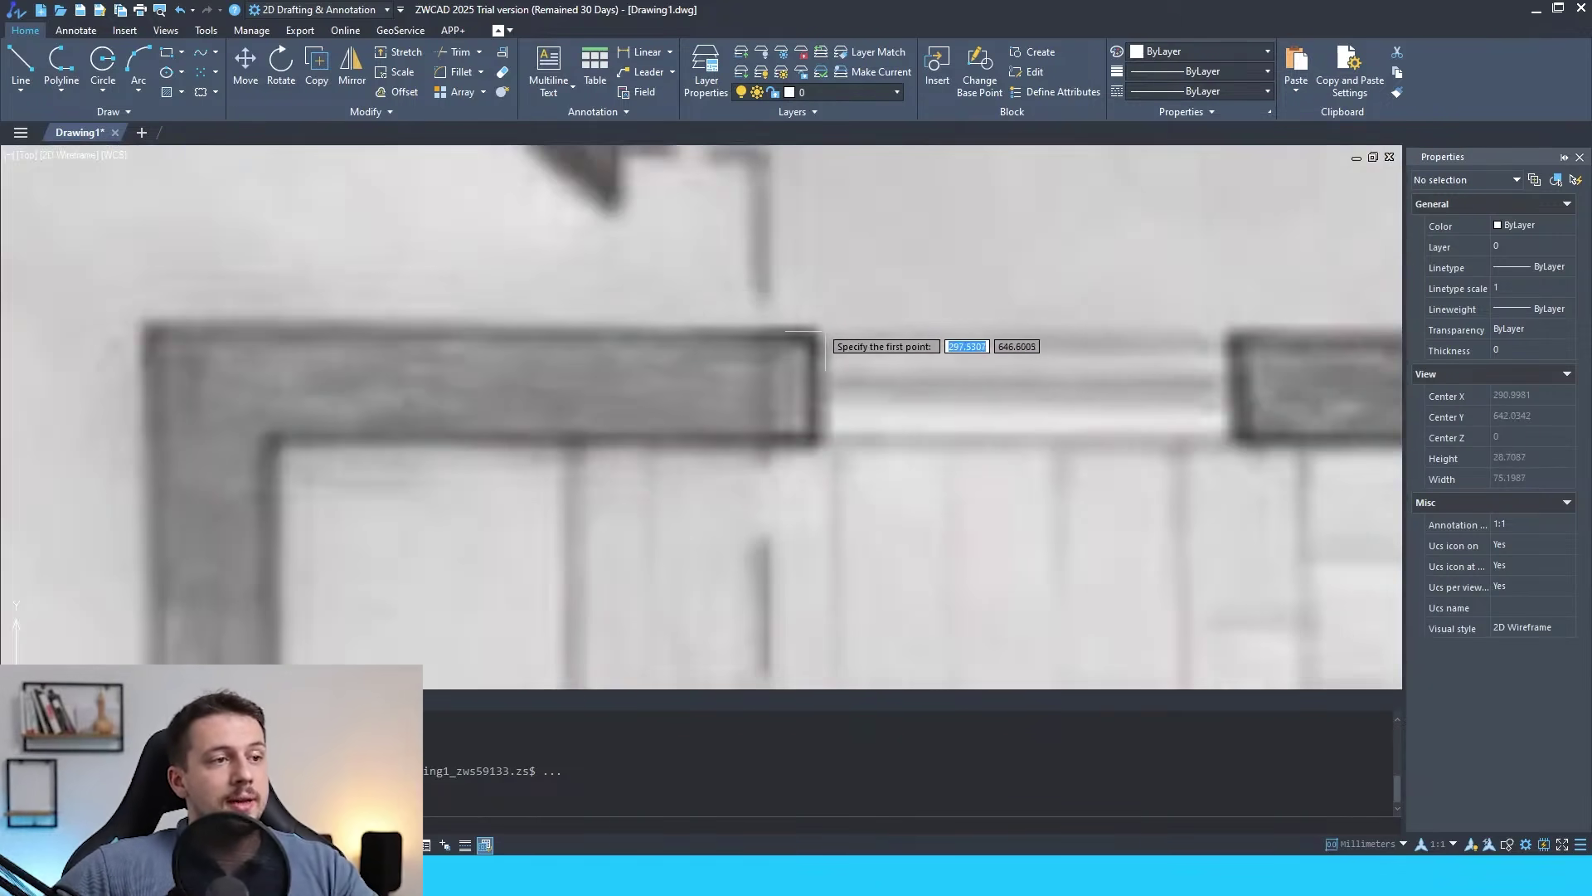
{"action": "left_click", "coordinate": [812, 336]}
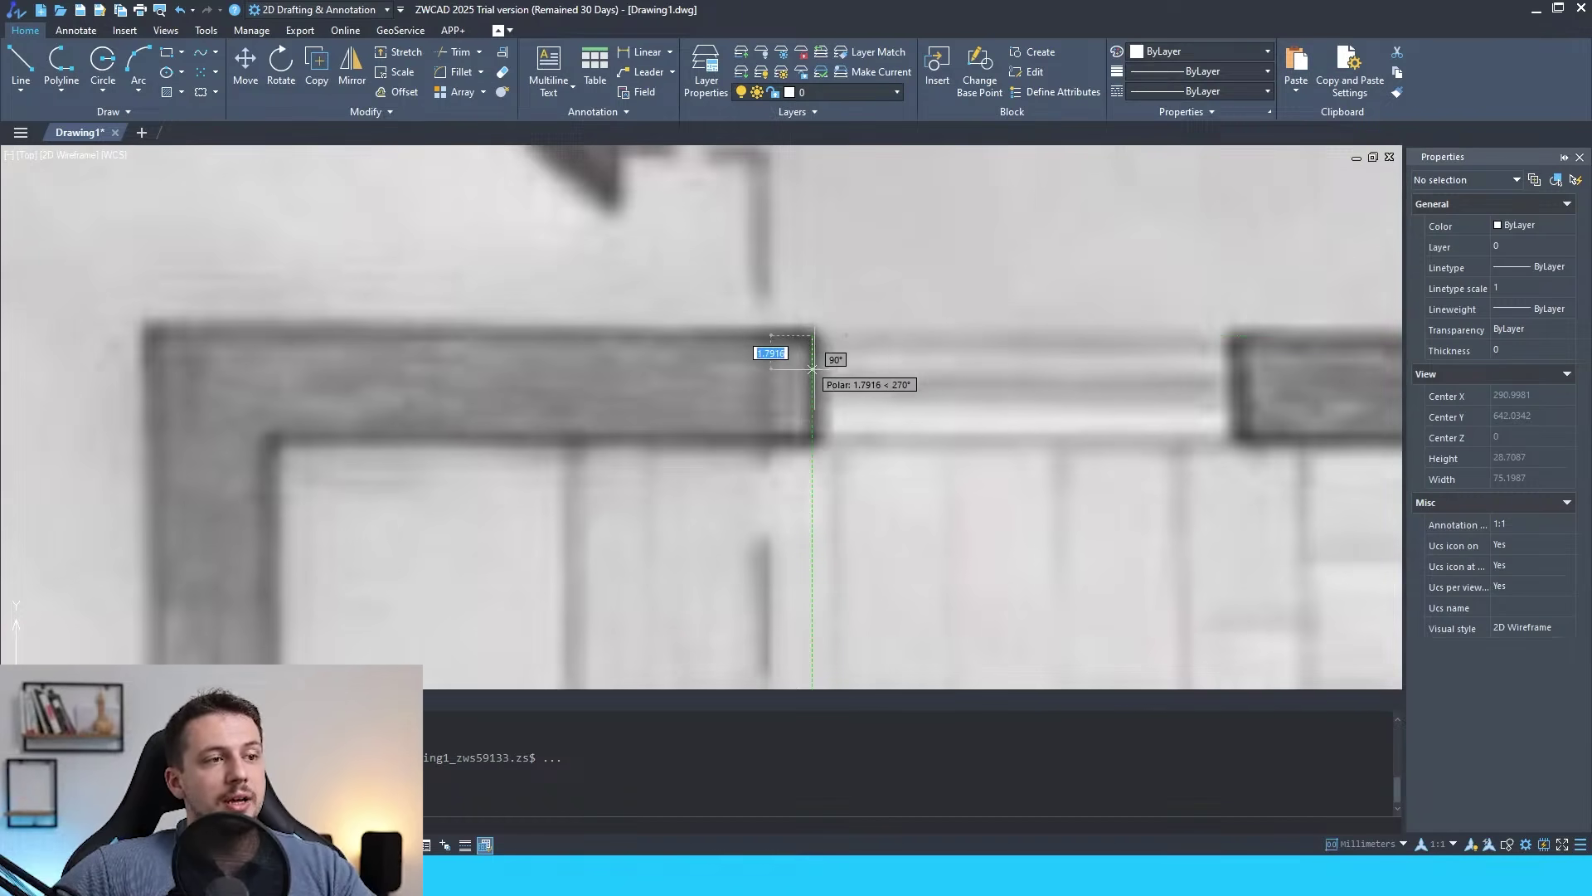
{"action": "left_click", "coordinate": [812, 436]}
{"action": "left_click", "coordinate": [265, 435]}
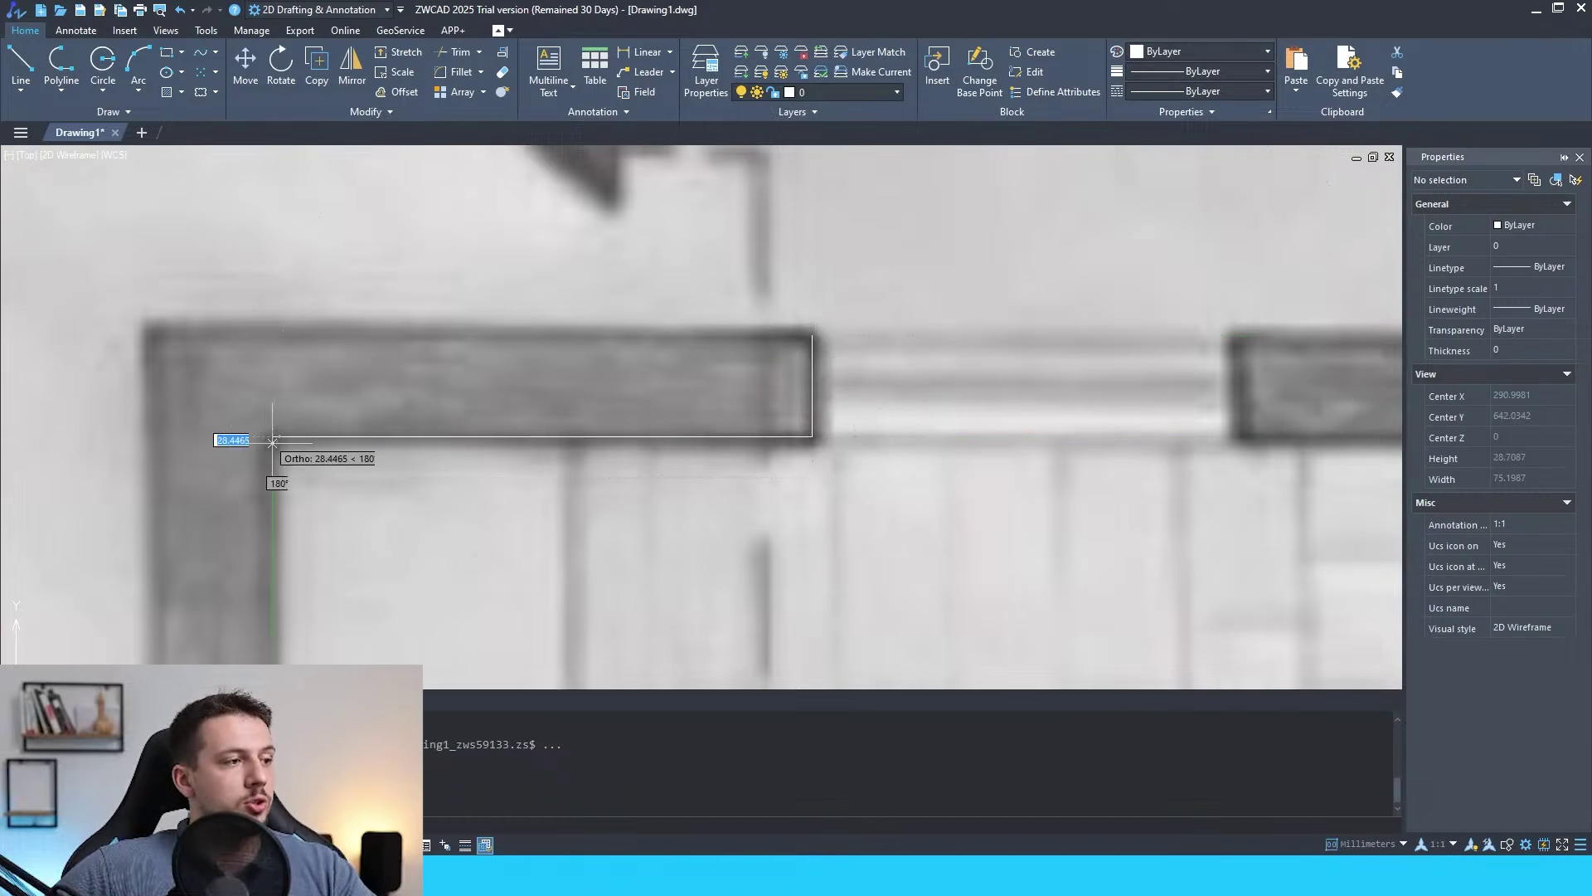
Continue the line along the kitchen's inner left wall face, about 127 mm down, and its lower wall face, about 42 mm across.
{"action": "scroll", "coordinate": [274, 435], "scroll_direction": "down", "scroll_amount": 5}
{"action": "scroll", "coordinate": [454, 573], "scroll_direction": "up", "scroll_amount": 7}
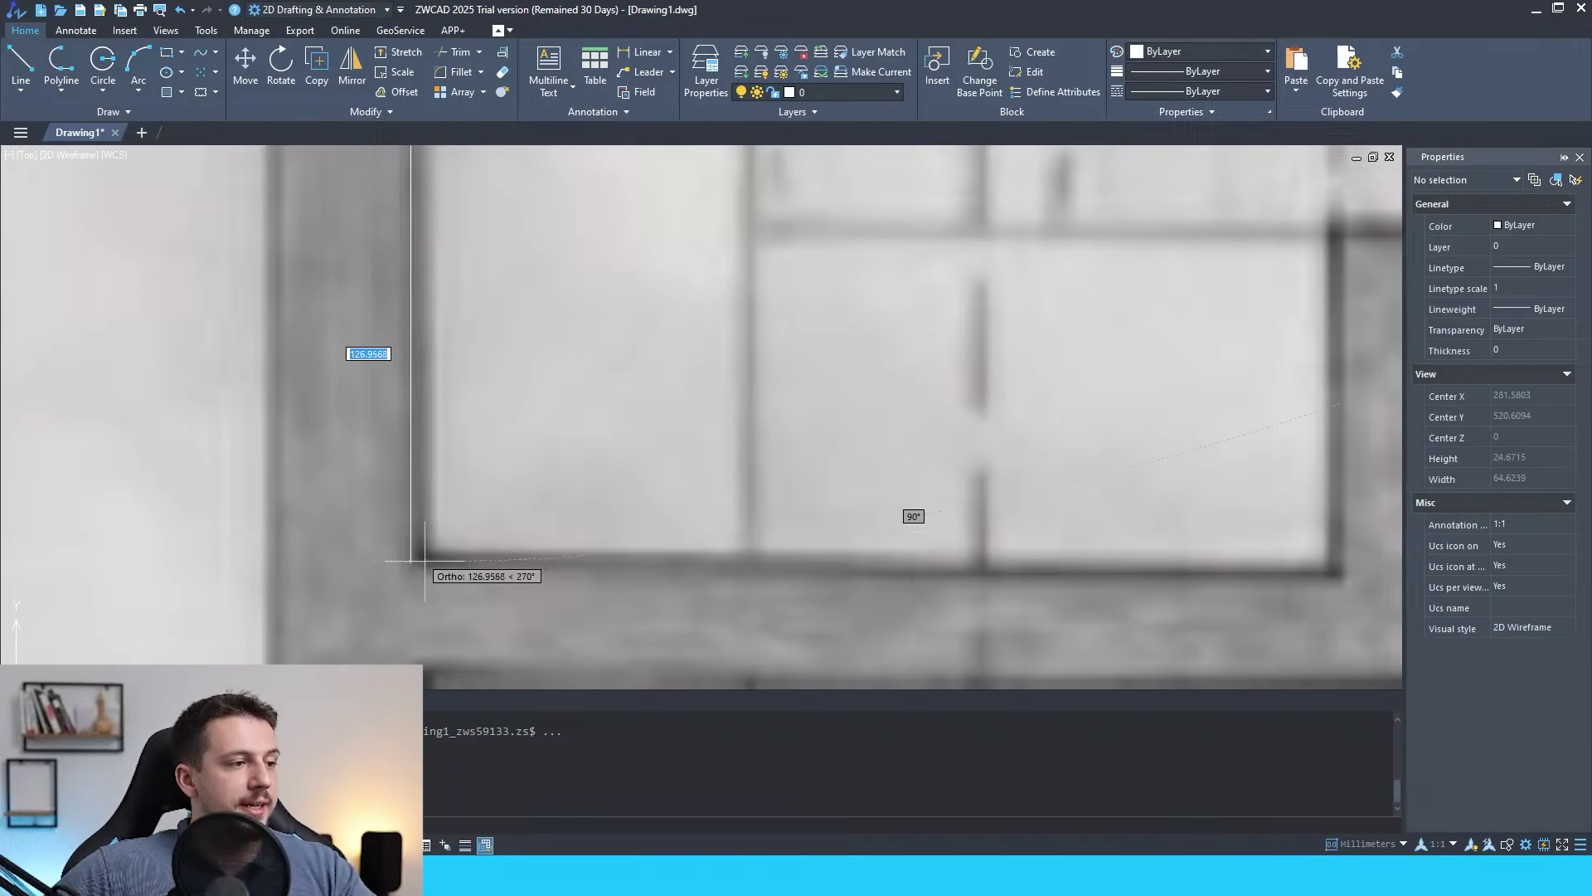
{"action": "left_click", "coordinate": [421, 558]}
{"action": "scroll", "coordinate": [421, 558], "scroll_direction": "down", "scroll_amount": 5}
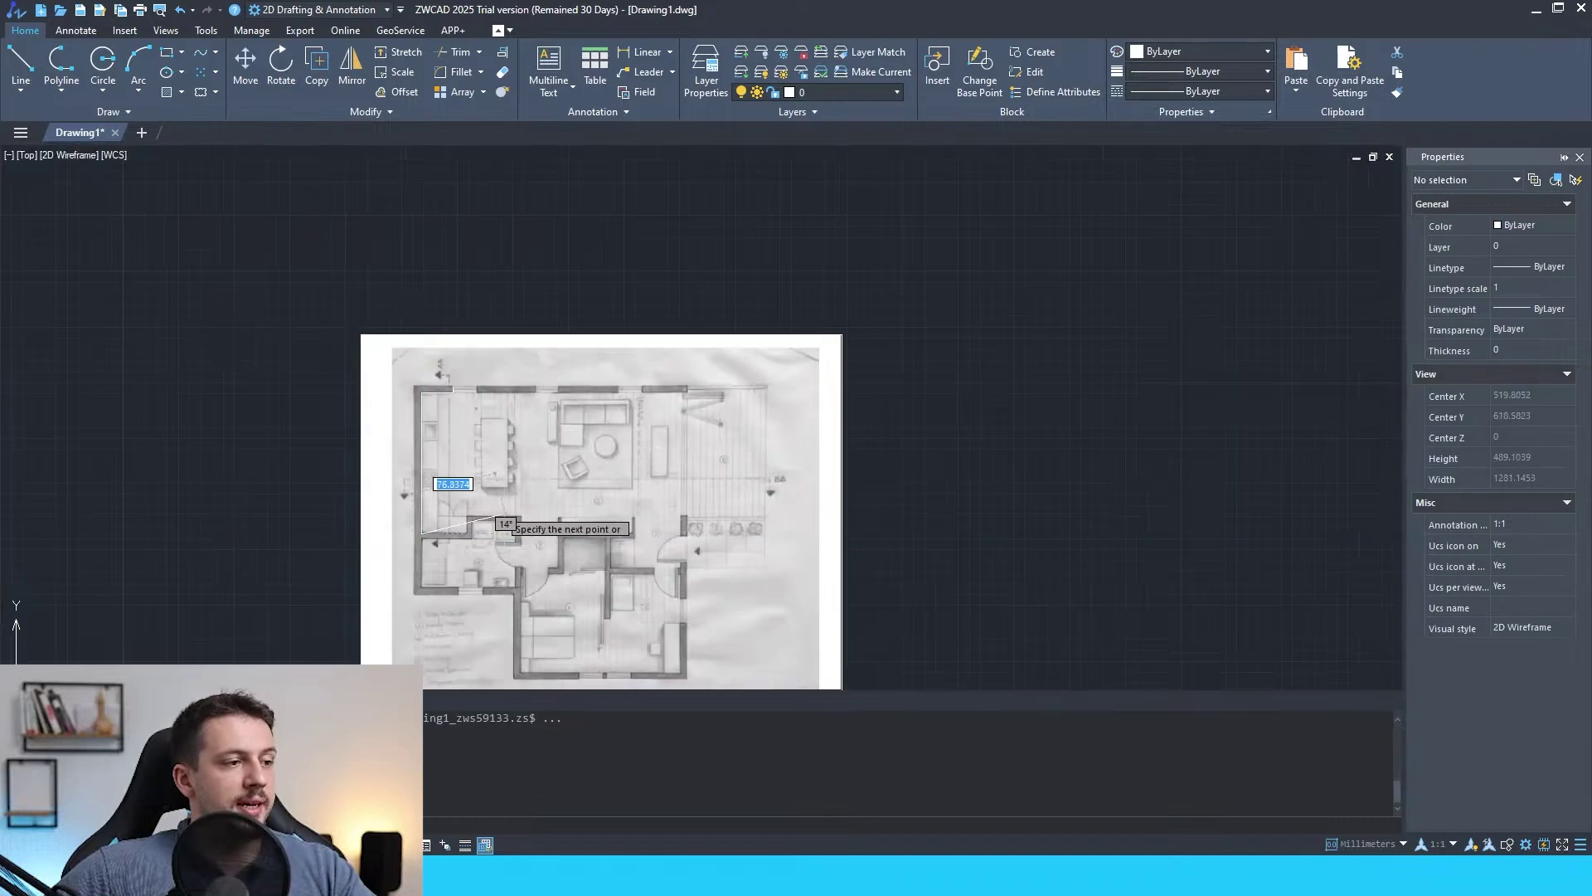
{"action": "scroll", "coordinate": [431, 560], "scroll_direction": "up", "scroll_amount": 4}
{"action": "left_click", "coordinate": [436, 562]}
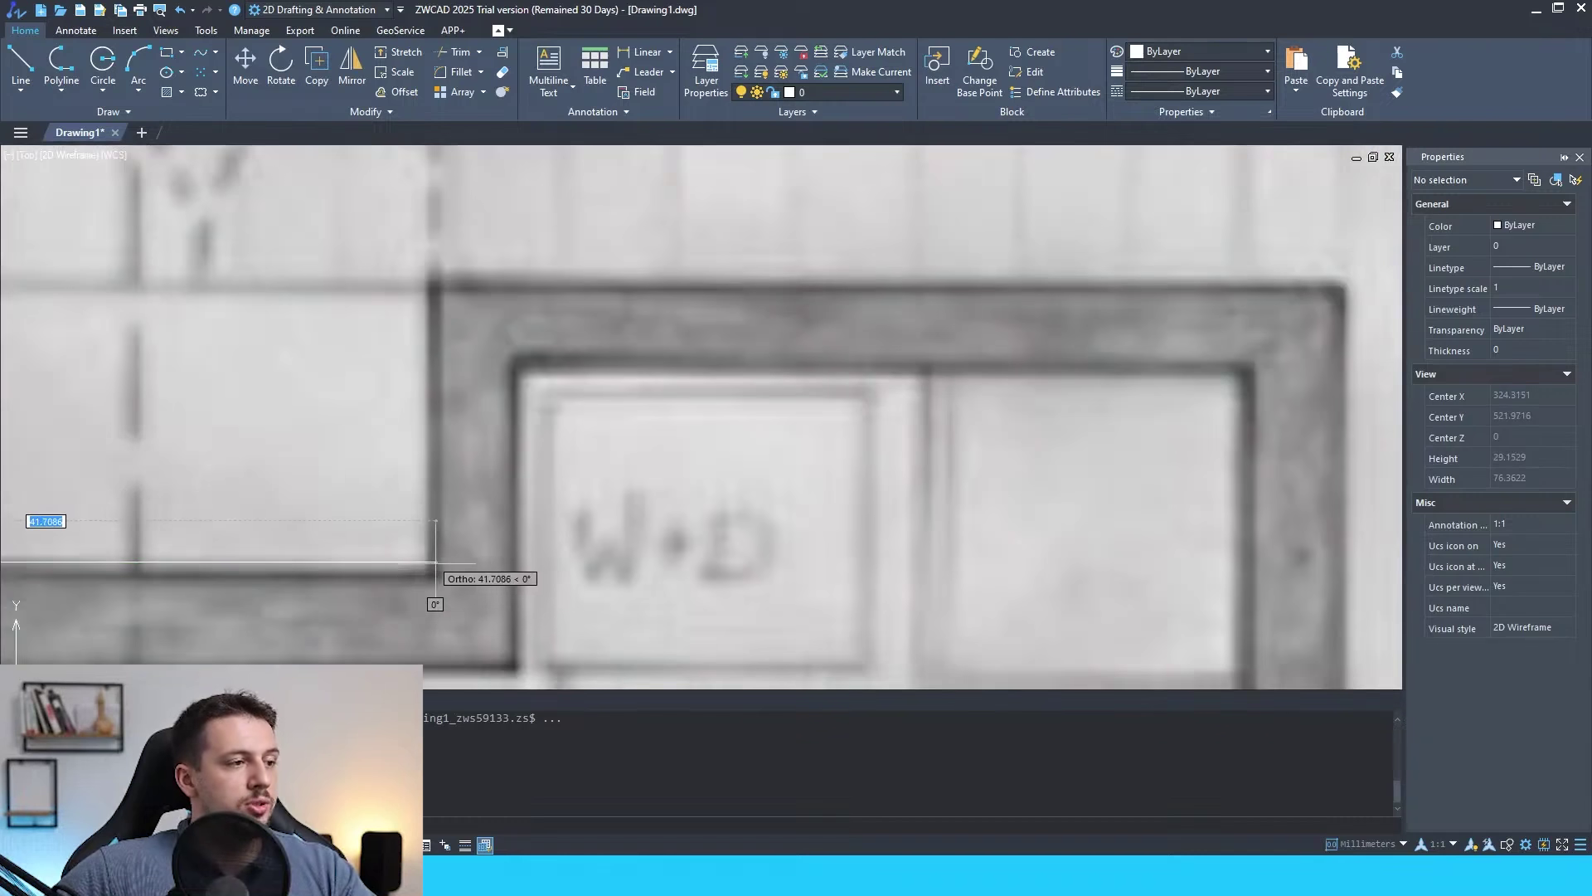
Trace up the kitchen-side face of the W+D niche wall and across its upper outer edge to the outer right corner, keeping the segments orthogonal.
{"action": "left_click", "coordinate": [438, 297]}
{"action": "scroll", "coordinate": [365, 269], "scroll_direction": "down", "scroll_amount": 3}
{"action": "scroll", "coordinate": [637, 280], "scroll_direction": "up", "scroll_amount": 5}
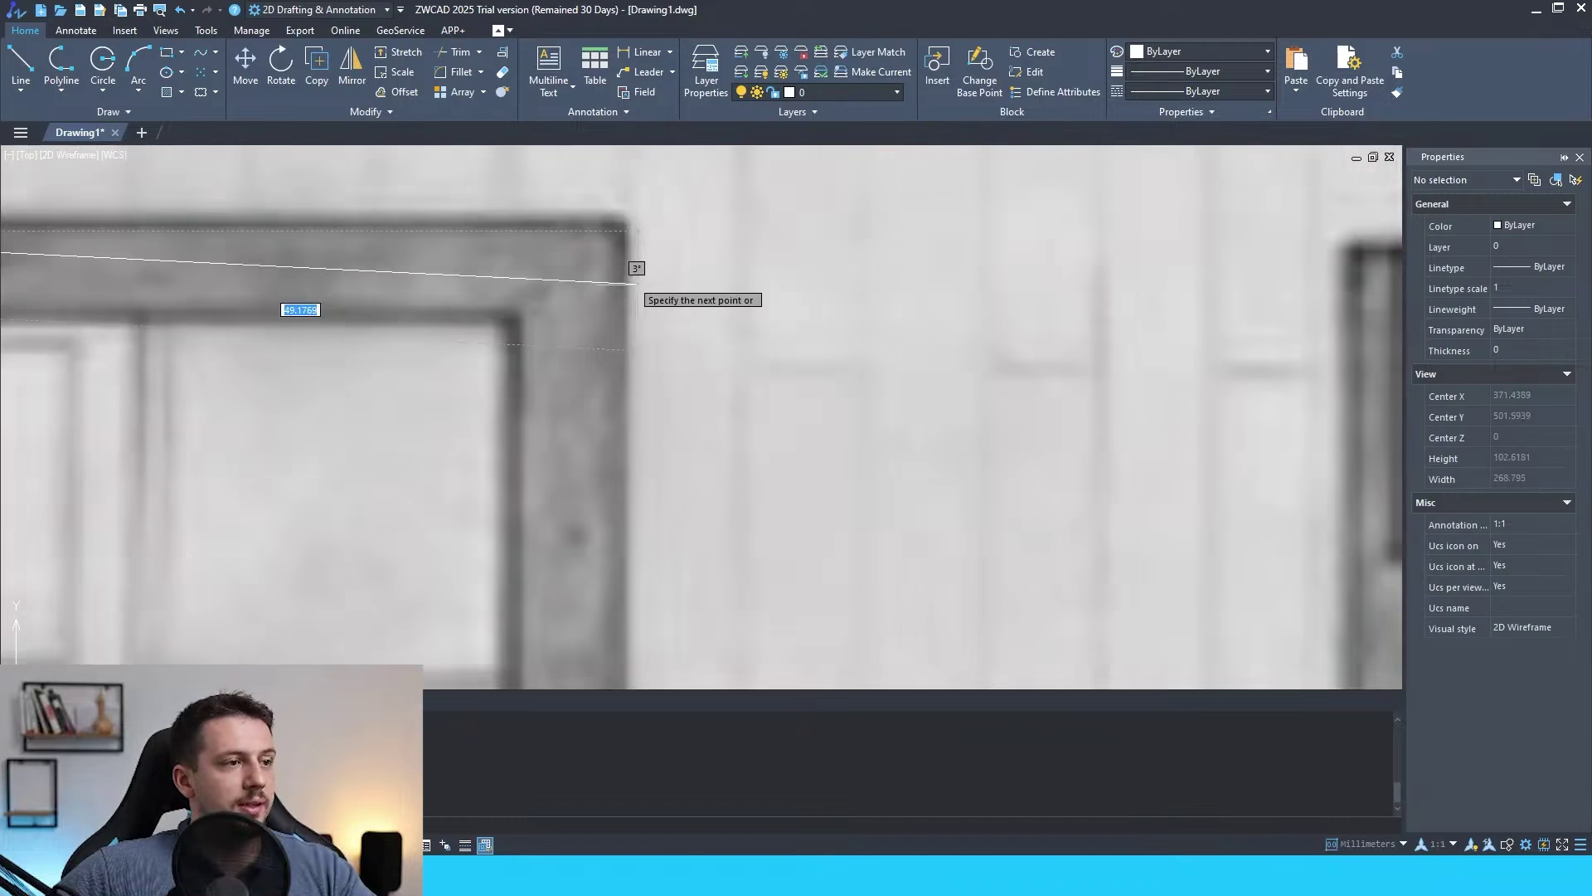
{"action": "scroll", "coordinate": [618, 222], "scroll_direction": "down", "scroll_amount": 3}
{"action": "scroll", "coordinate": [610, 222], "scroll_direction": "up", "scroll_amount": 3}
{"action": "key", "text": "F8"}
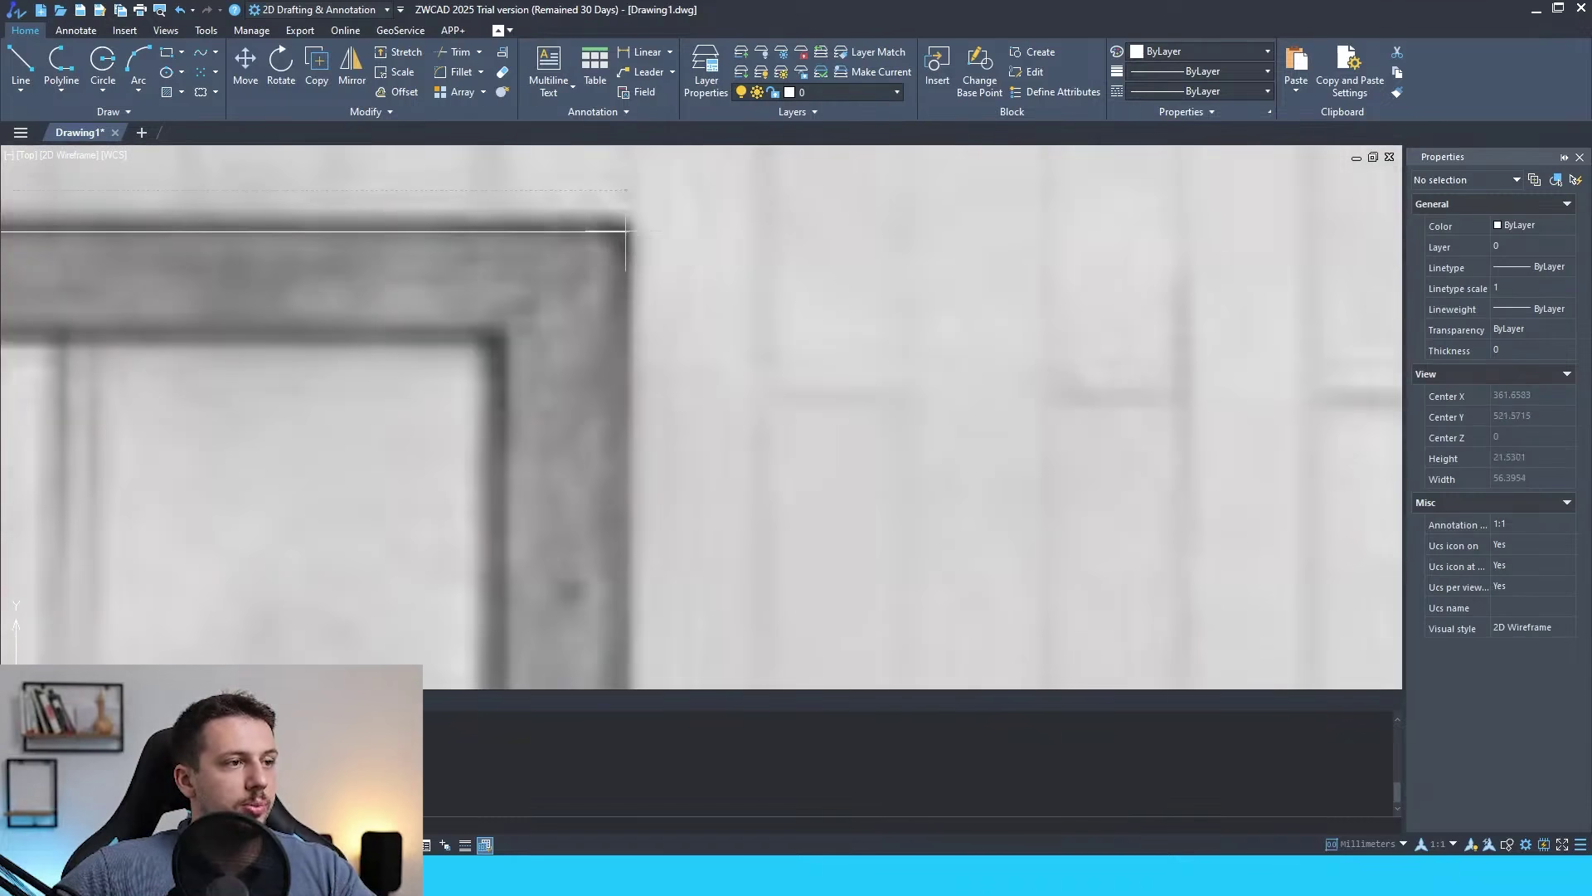
{"action": "left_click", "coordinate": [626, 233]}
Trace the W+D niche's right wall about 24 mm down its outer face, across its end and about 19 mm up its inner face.
{"action": "scroll", "coordinate": [626, 233], "scroll_direction": "down", "scroll_amount": 4}
{"action": "scroll", "coordinate": [663, 249], "scroll_direction": "up", "scroll_amount": 6}
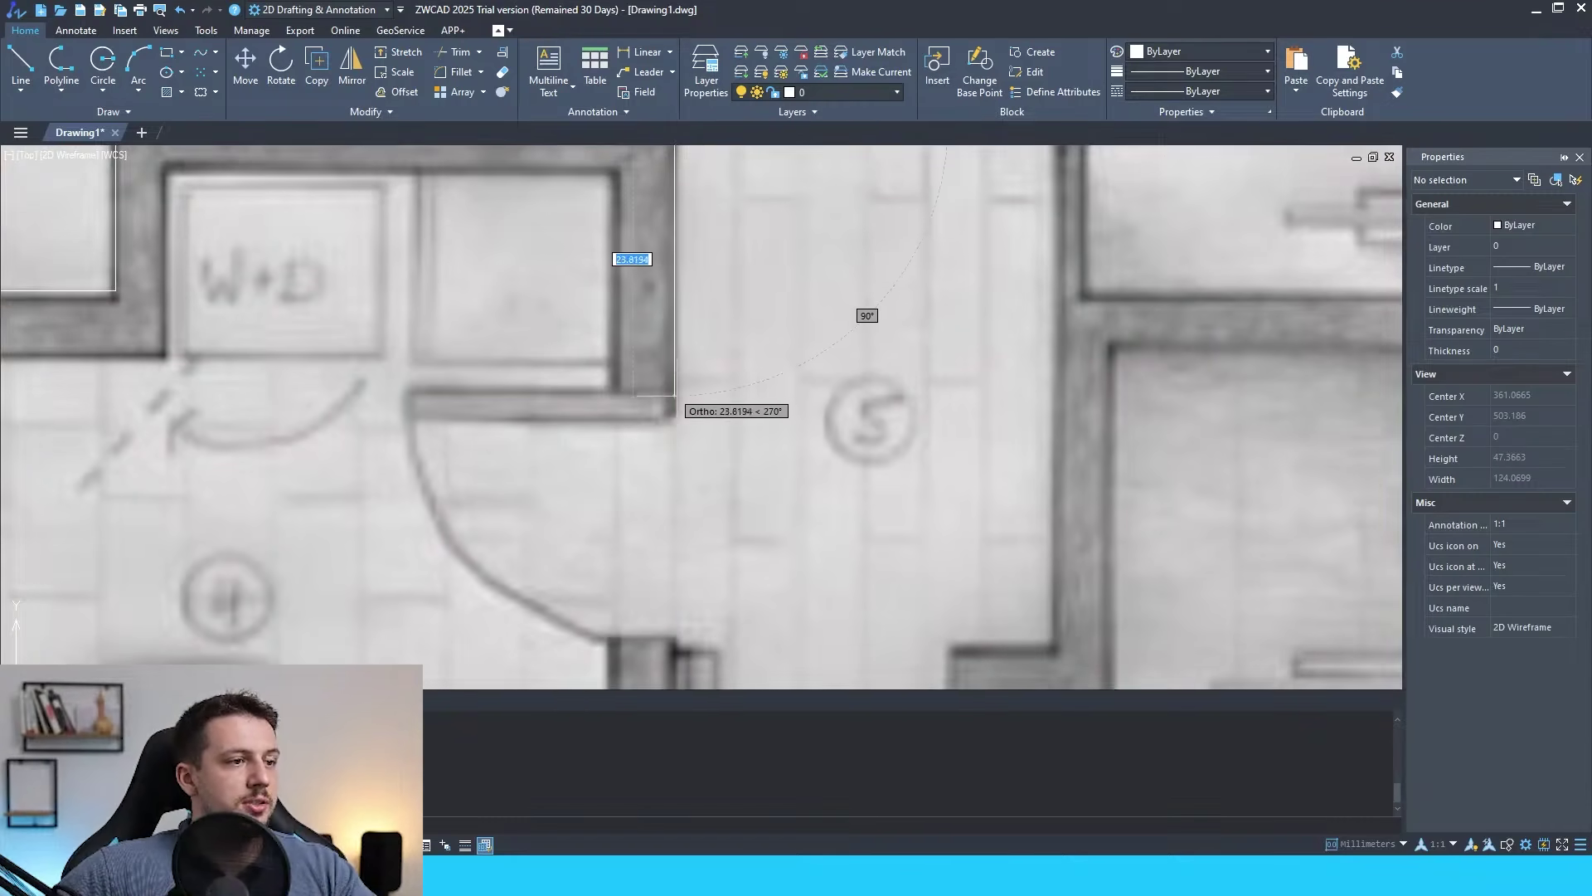
{"action": "left_click", "coordinate": [675, 395]}
{"action": "left_click", "coordinate": [616, 393]}
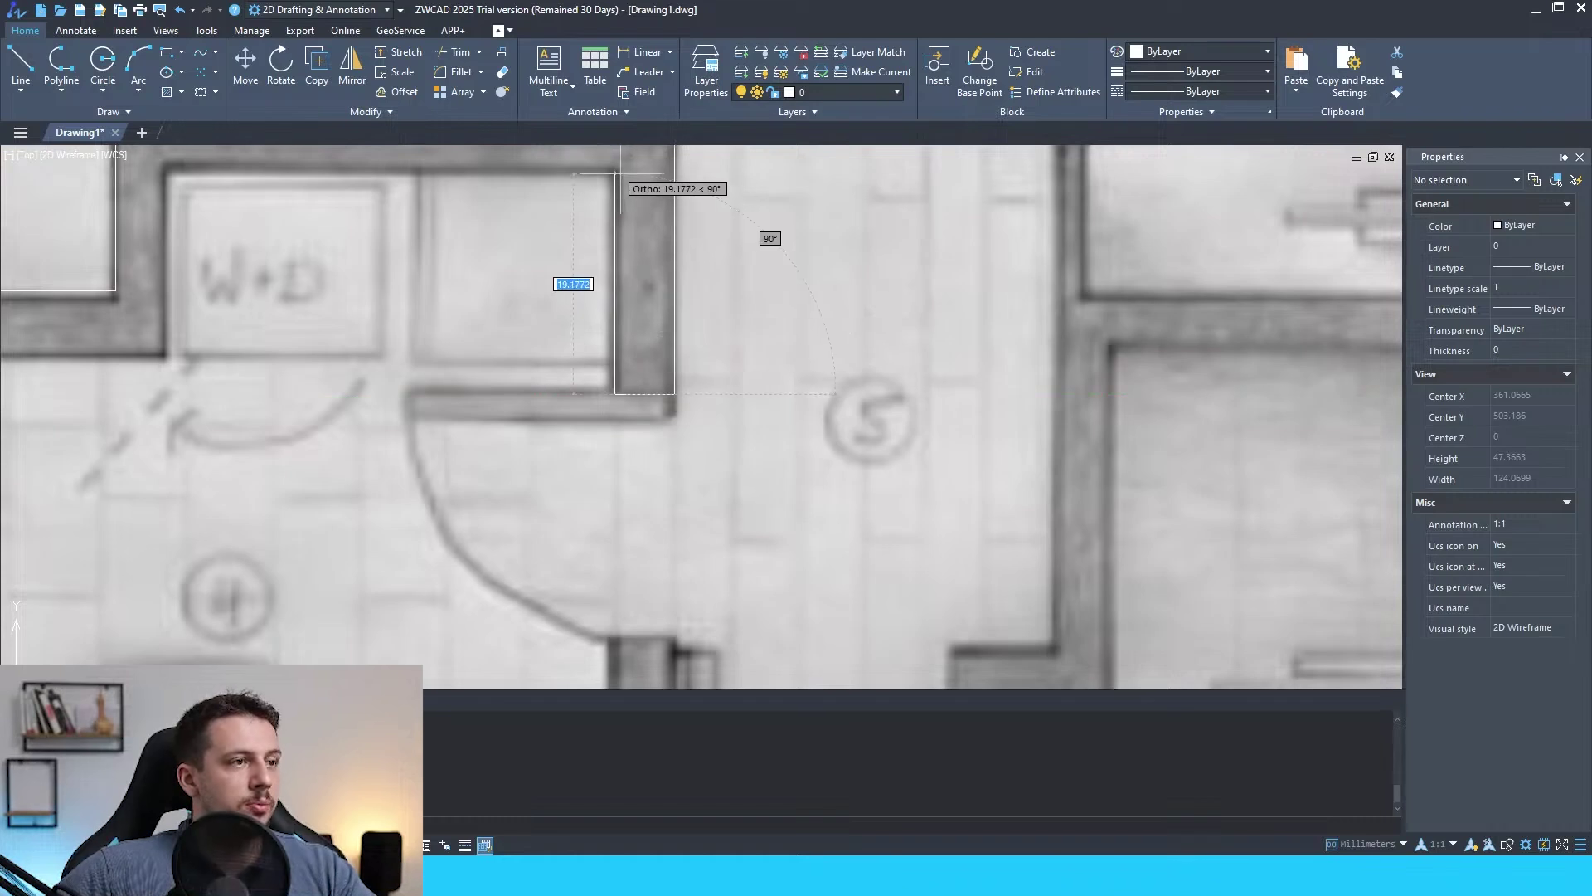
{"action": "left_click", "coordinate": [620, 173]}
Trace the W+D niche's inner upper edge to its left corner and its inner left edge about 16 mm down to the bathroom wall.
{"action": "scroll", "coordinate": [698, 207], "scroll_direction": "down", "scroll_amount": 3}
{"action": "scroll", "coordinate": [591, 196], "scroll_direction": "up", "scroll_amount": 5}
{"action": "left_click", "coordinate": [563, 234]}
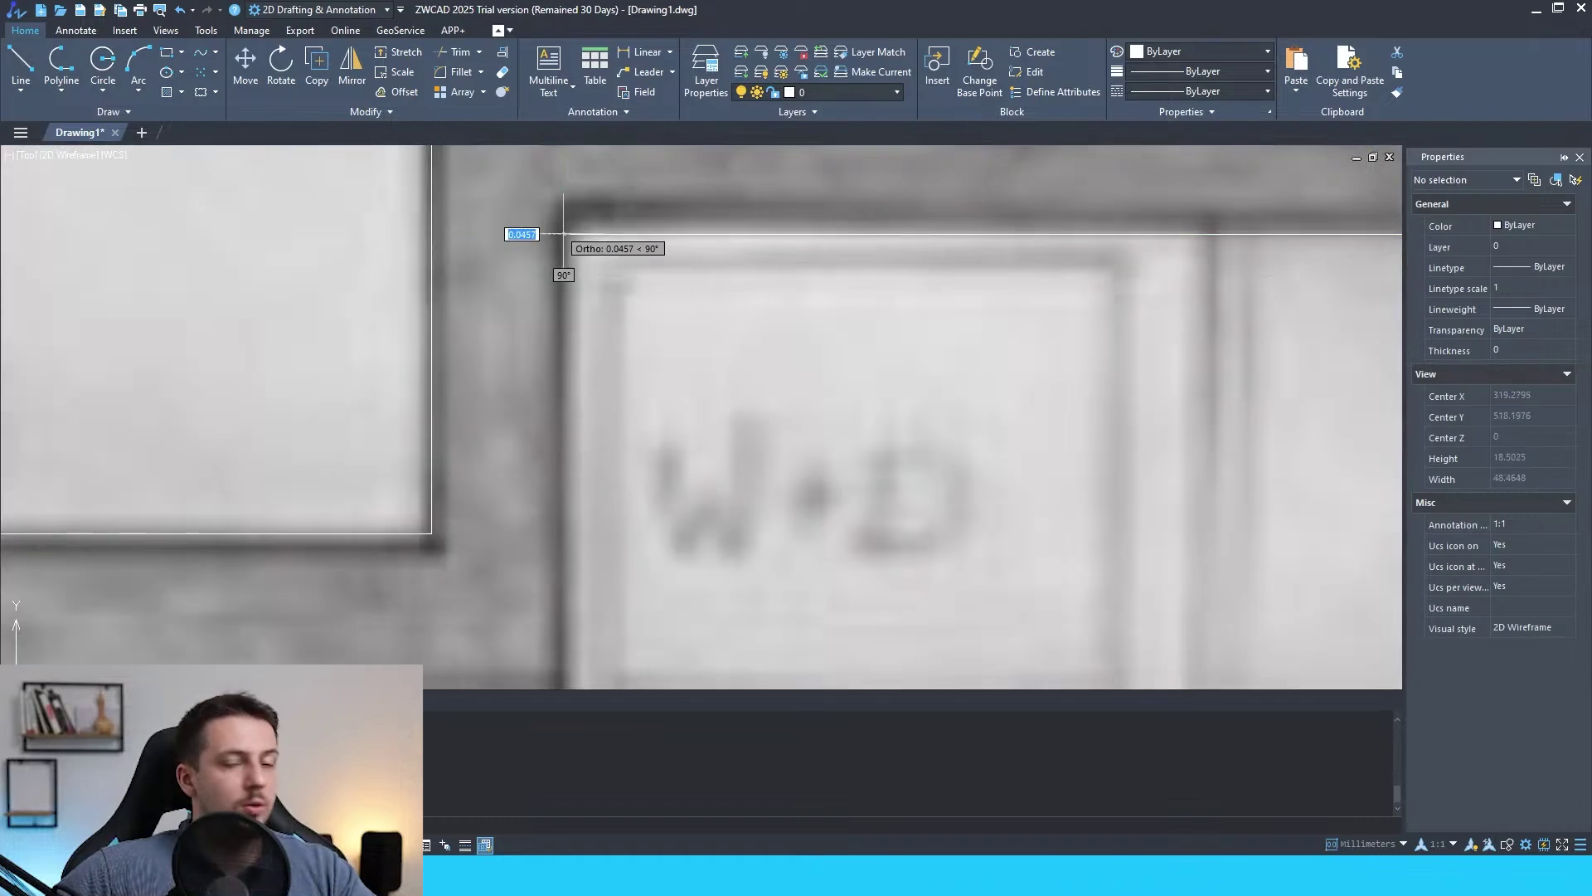
{"action": "left_click", "coordinate": [564, 234]}
{"action": "scroll", "coordinate": [788, 273], "scroll_direction": "down", "scroll_amount": 4}
{"action": "scroll", "coordinate": [738, 414], "scroll_direction": "up", "scroll_amount": 6}
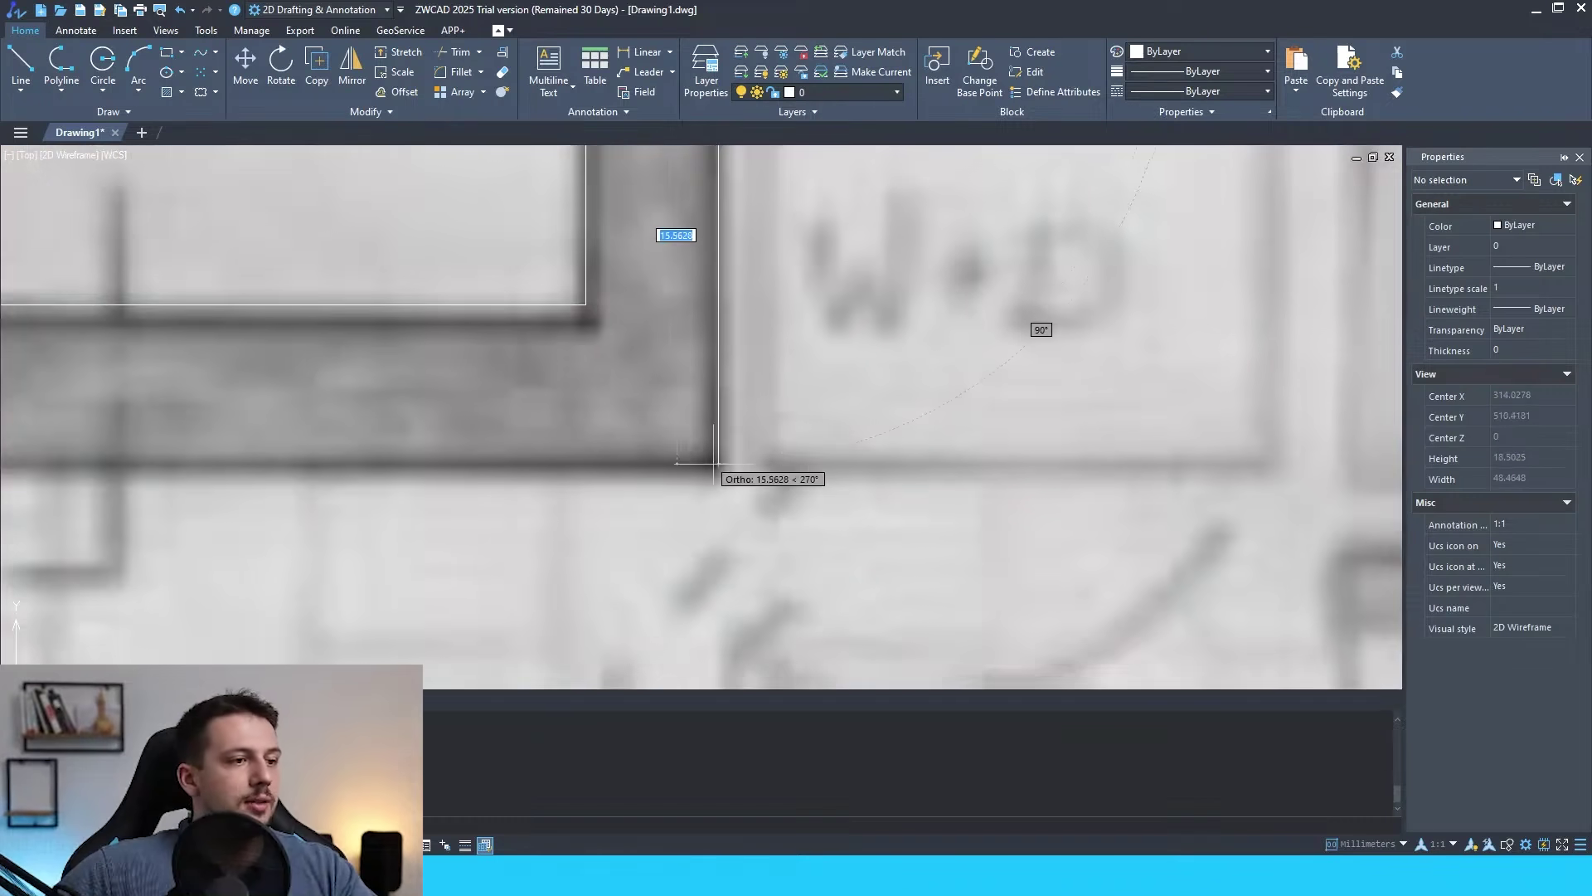
{"action": "left_click", "coordinate": [715, 462]}
Trace the bathroom's upper inner wall face to its left corner and the left inner face about 42 mm down to the lower corner.
{"action": "scroll", "coordinate": [715, 462], "scroll_direction": "down", "scroll_amount": 5}
{"action": "scroll", "coordinate": [746, 481], "scroll_direction": "up", "scroll_amount": 4}
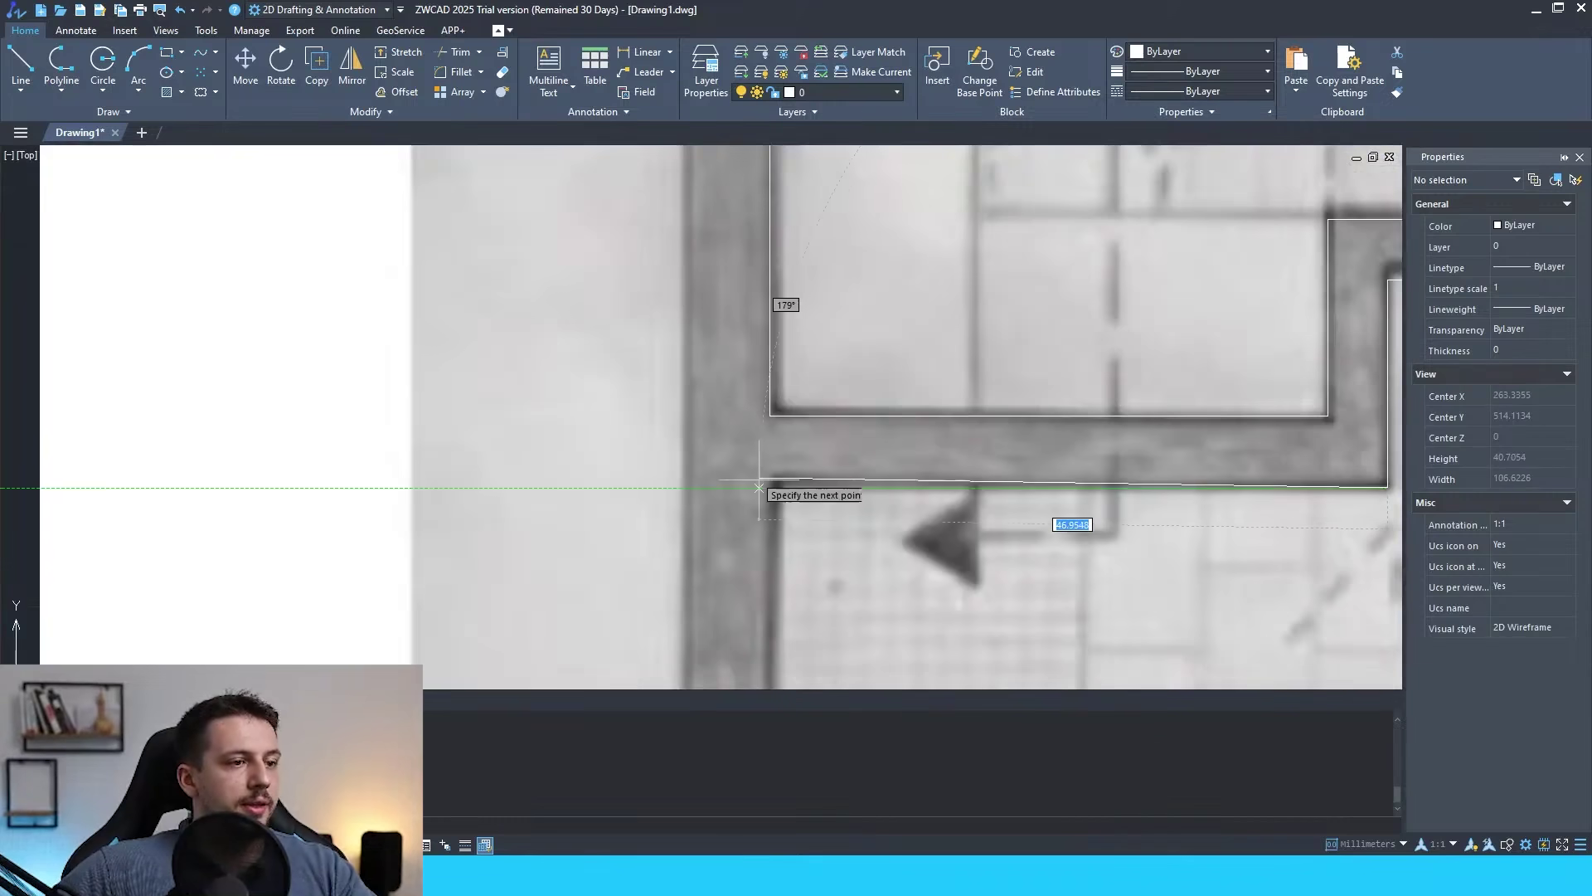
{"action": "left_click", "coordinate": [759, 489]}
{"action": "scroll", "coordinate": [771, 274], "scroll_direction": "down", "scroll_amount": 4}
{"action": "scroll", "coordinate": [746, 332], "scroll_direction": "up", "scroll_amount": 6}
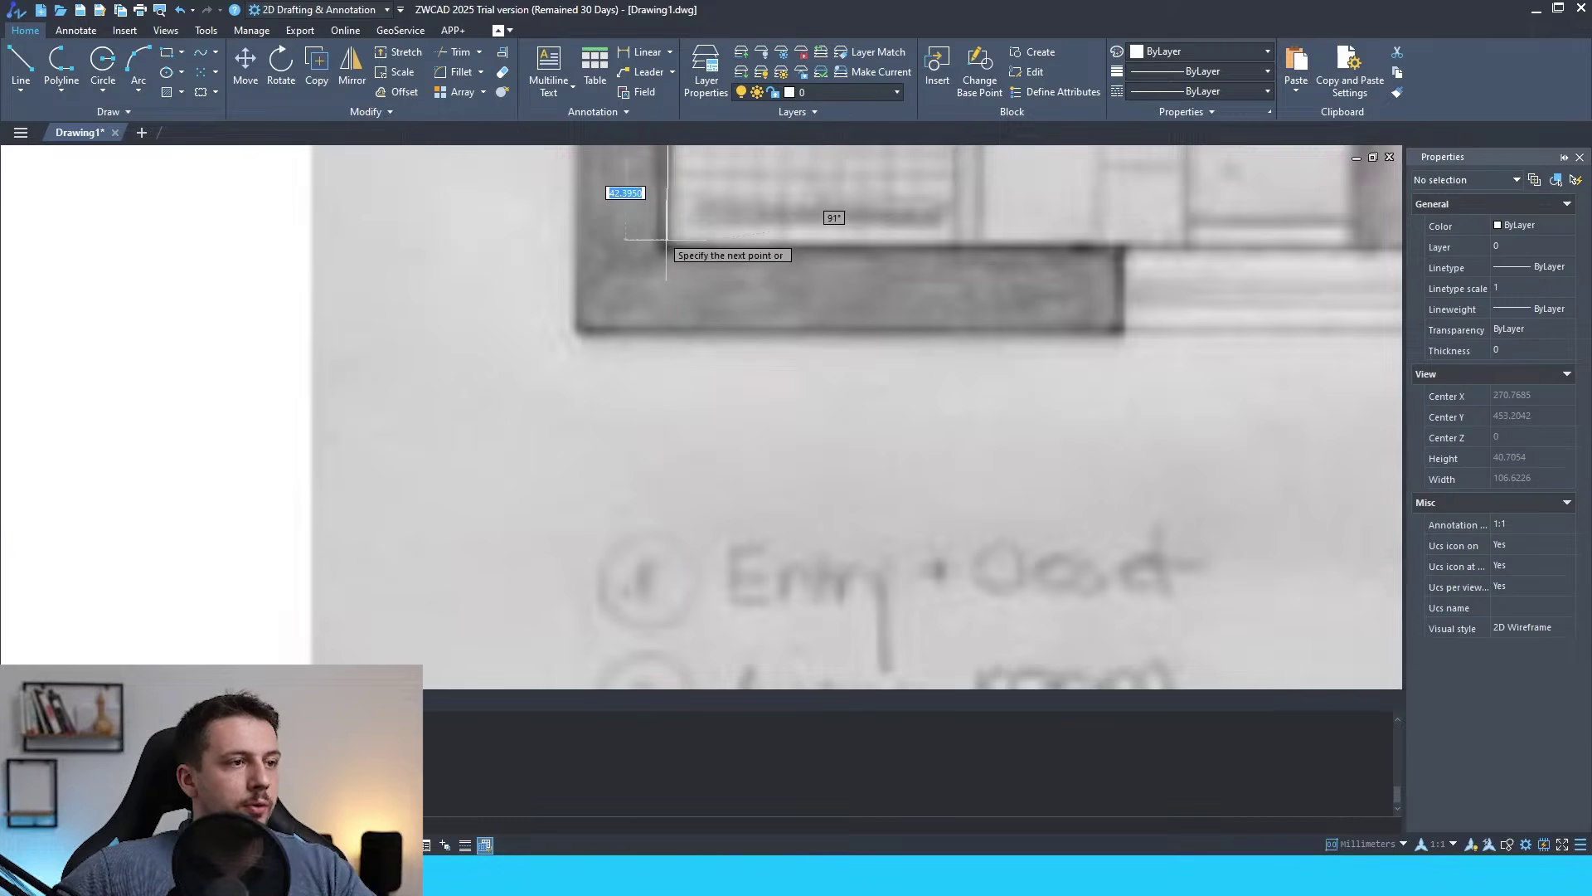
{"action": "left_click", "coordinate": [676, 244]}
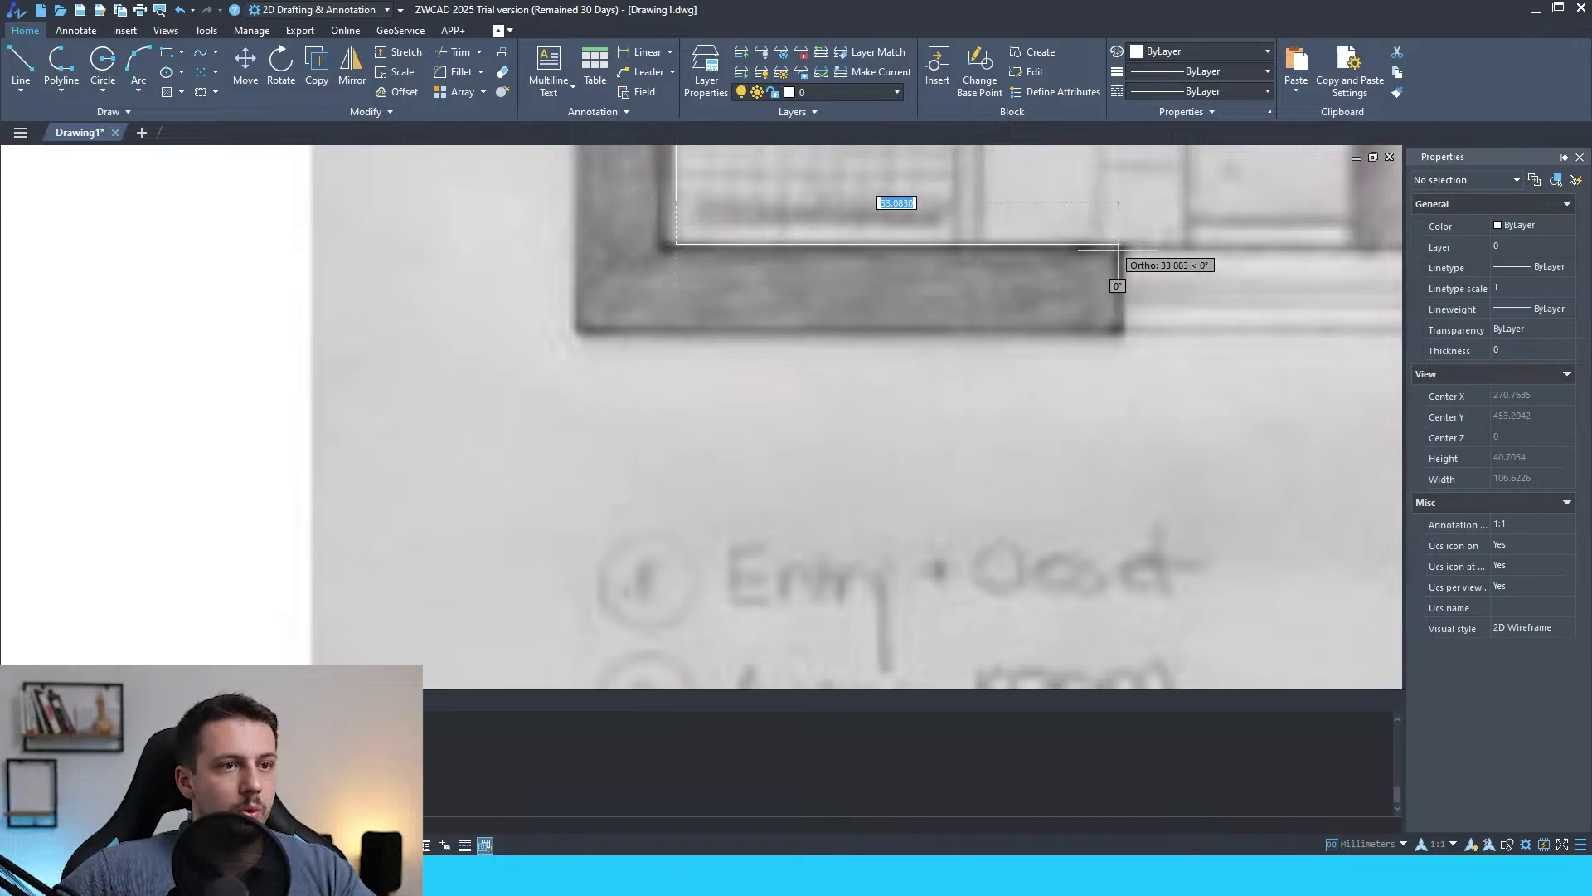
Trace the bathroom's lower wall along its 33 mm inner face, across its end at the window and back to the outer left corner.
{"action": "left_click", "coordinate": [1119, 244]}
{"action": "left_click", "coordinate": [1119, 329]}
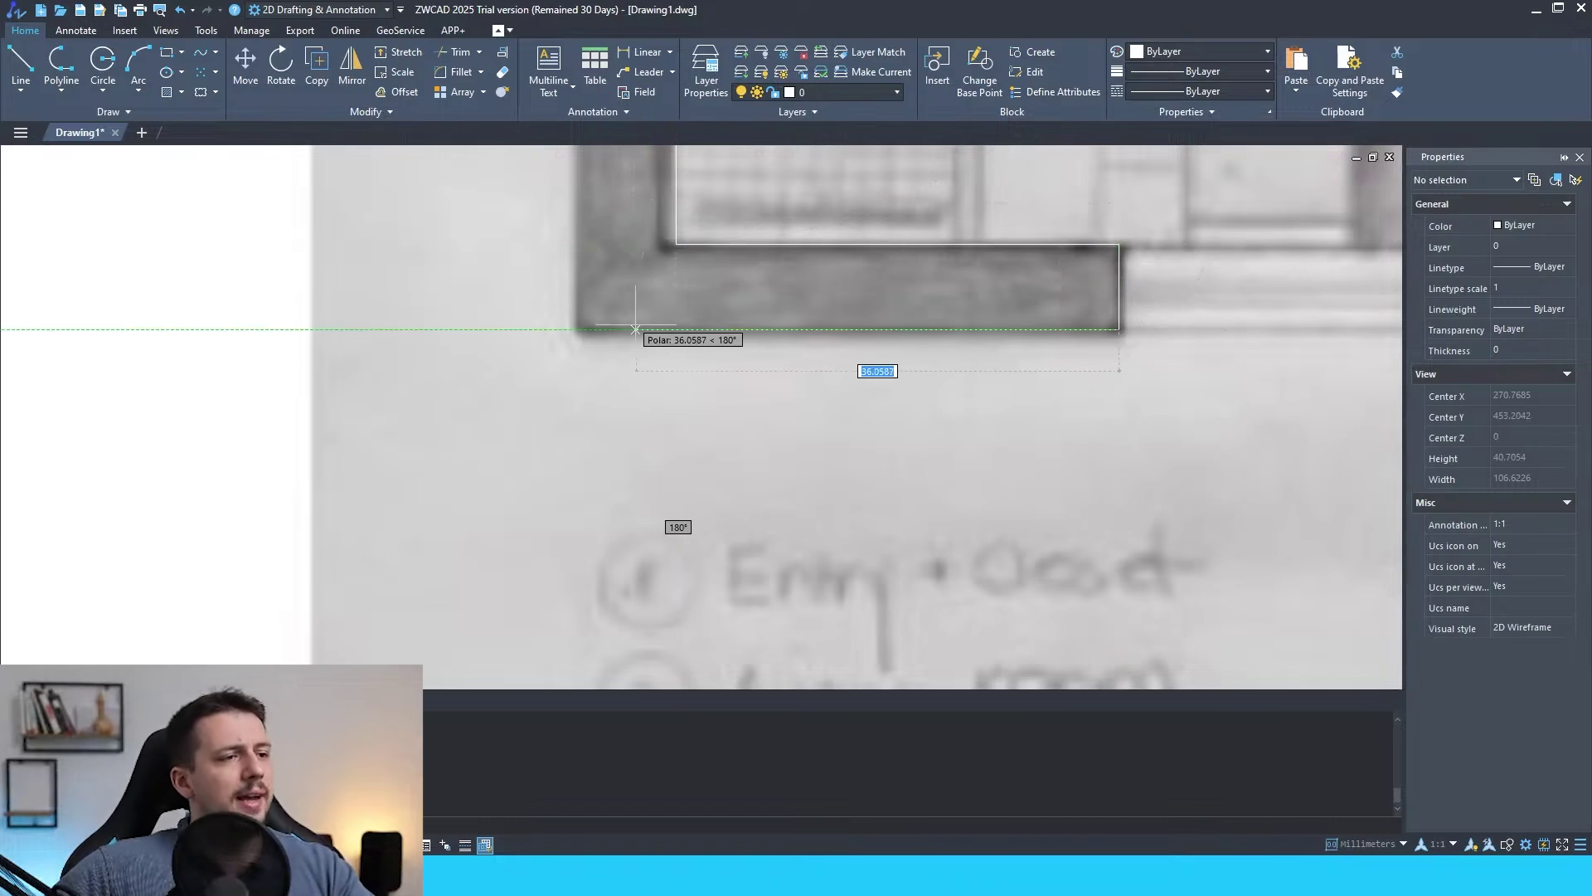
{"action": "left_click", "coordinate": [579, 330]}
Trace the outer left wall face about 188 mm up to its upper corner and the upper outer face about 36 mm to the first window.
{"action": "scroll", "coordinate": [580, 352], "scroll_direction": "down", "scroll_amount": 5}
{"action": "scroll", "coordinate": [584, 340], "scroll_direction": "up", "scroll_amount": 5}
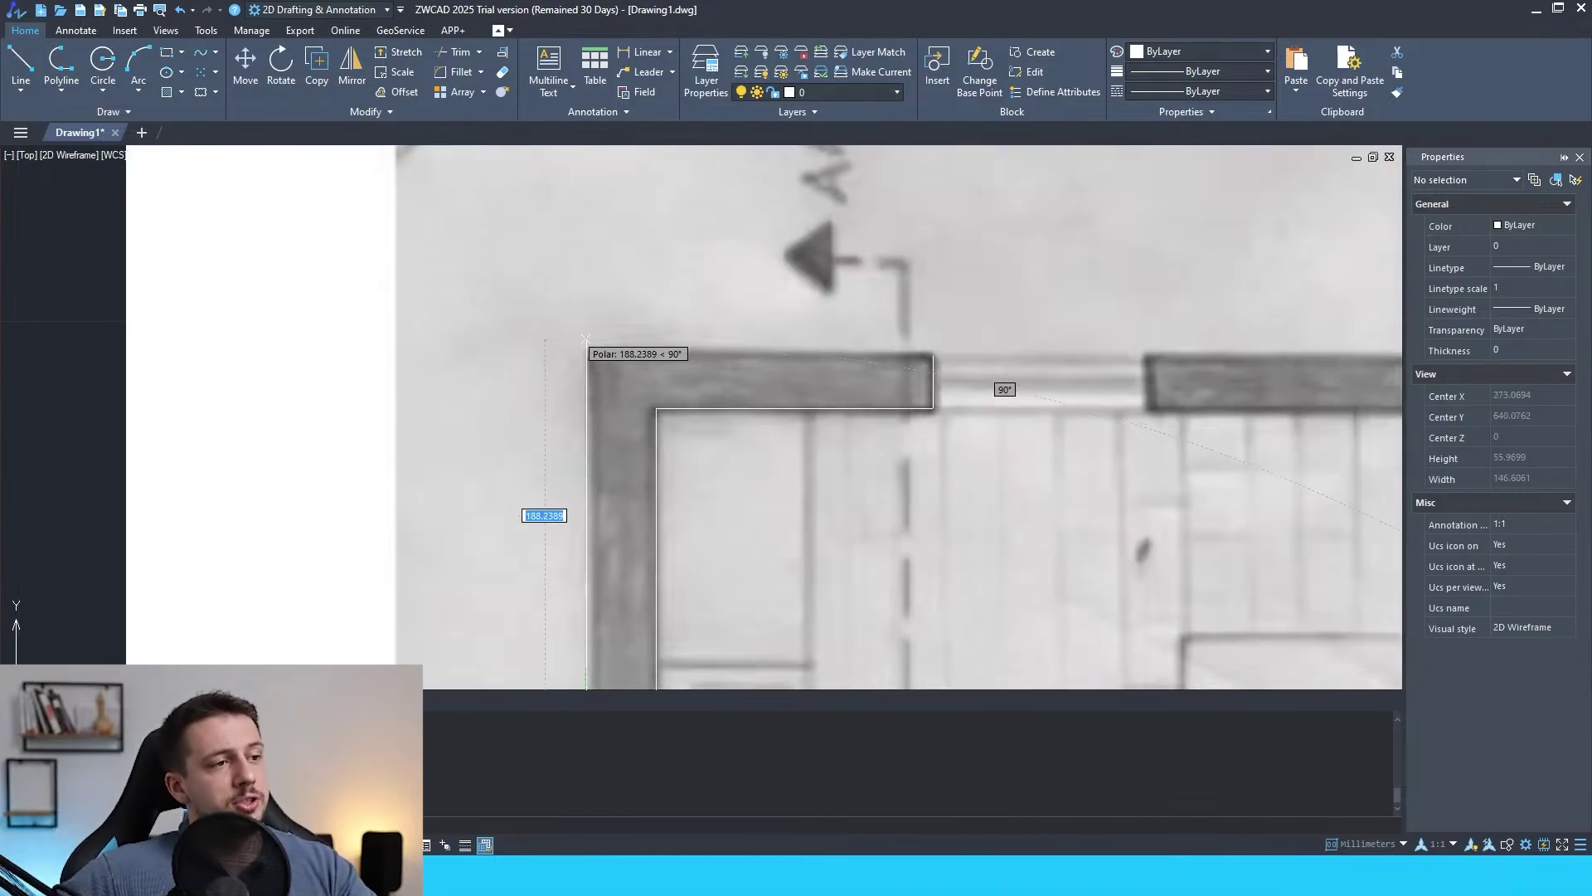
{"action": "scroll", "coordinate": [587, 349], "scroll_direction": "up", "scroll_amount": 2}
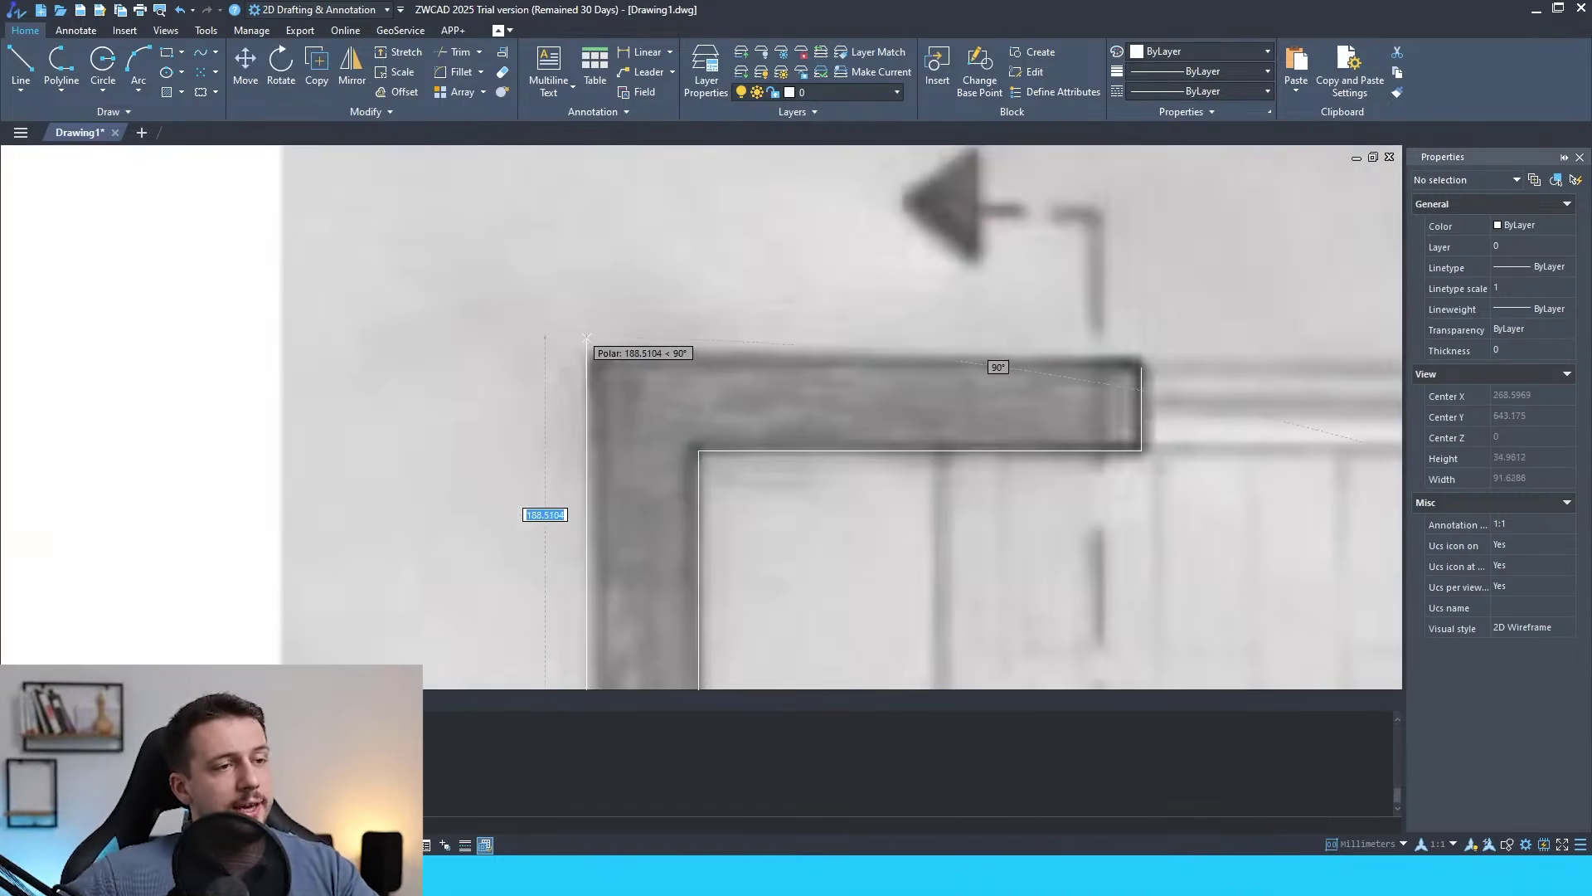
{"action": "left_click", "coordinate": [1141, 367]}
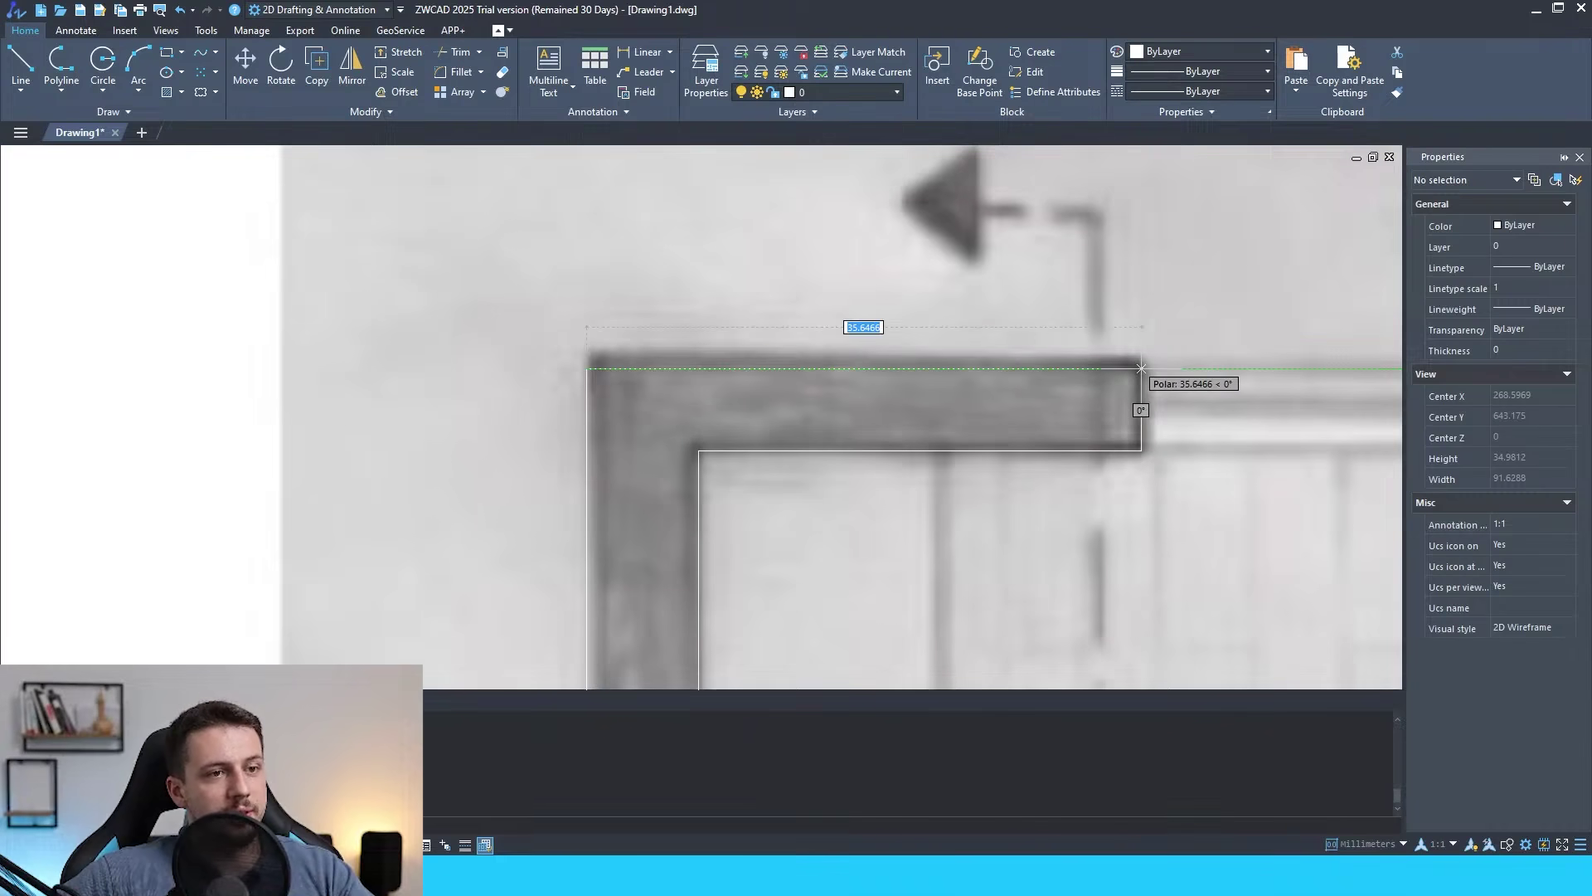
{"action": "left_click", "coordinate": [1141, 367]}
{"action": "scroll", "coordinate": [754, 369], "scroll_direction": "down", "scroll_amount": 3}
{"action": "key", "text": "Escape"}
{"action": "scroll", "coordinate": [644, 301], "scroll_direction": "down", "scroll_amount": 4}
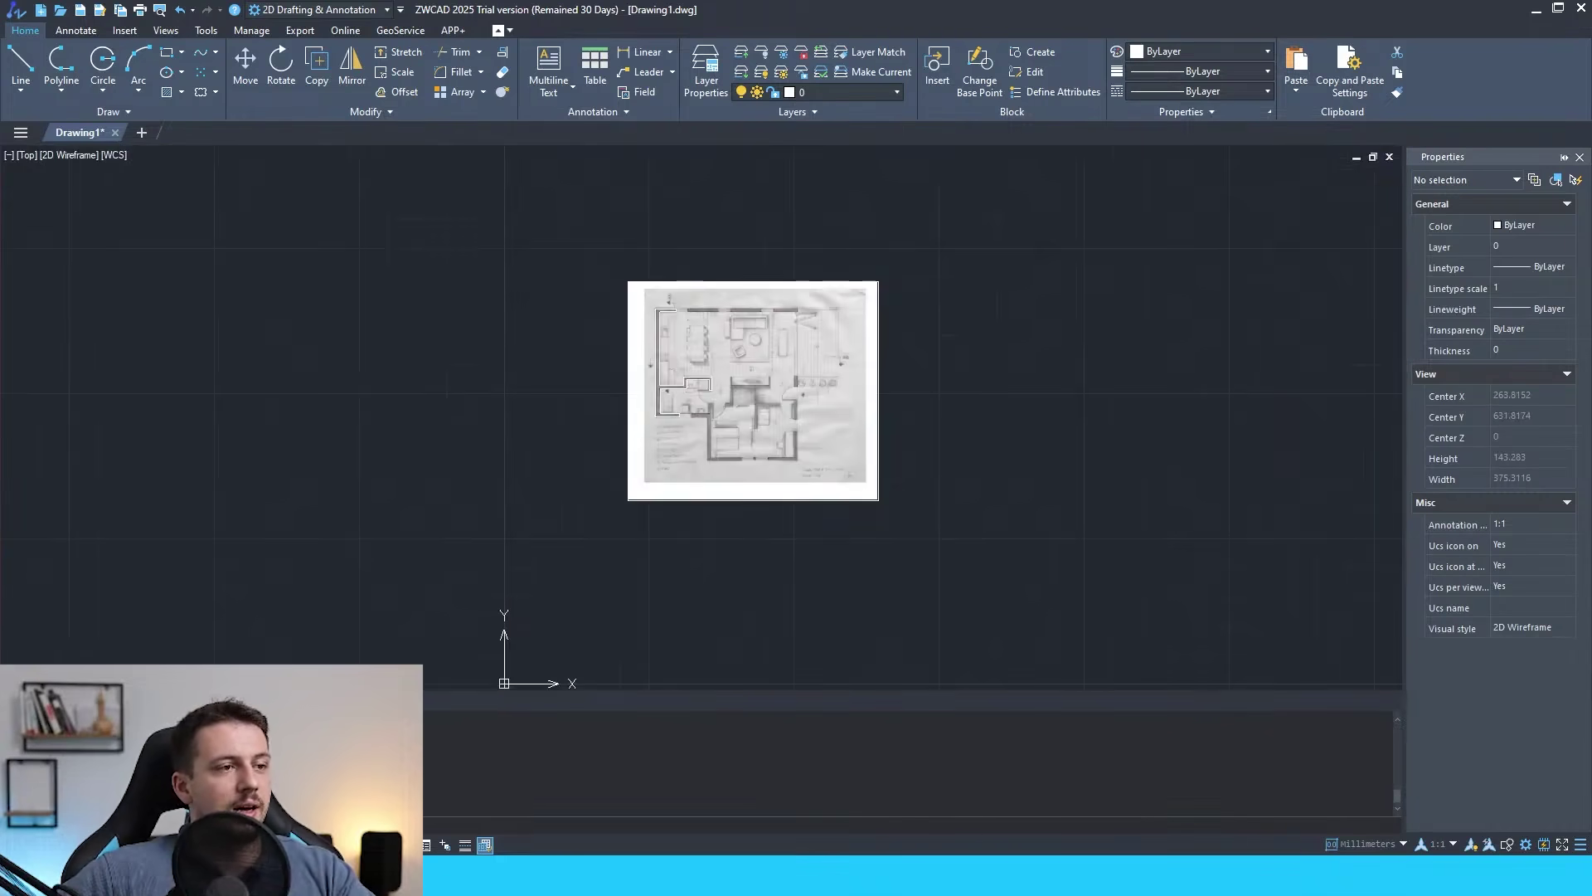
Trace the outline of the upper wall segment between the first two windows, above the dining table.
{"action": "scroll", "coordinate": [682, 393], "scroll_direction": "up", "scroll_amount": 2}
{"action": "middle_click_drag", "start_coordinate": [752, 241], "coordinate": [730, 380]}
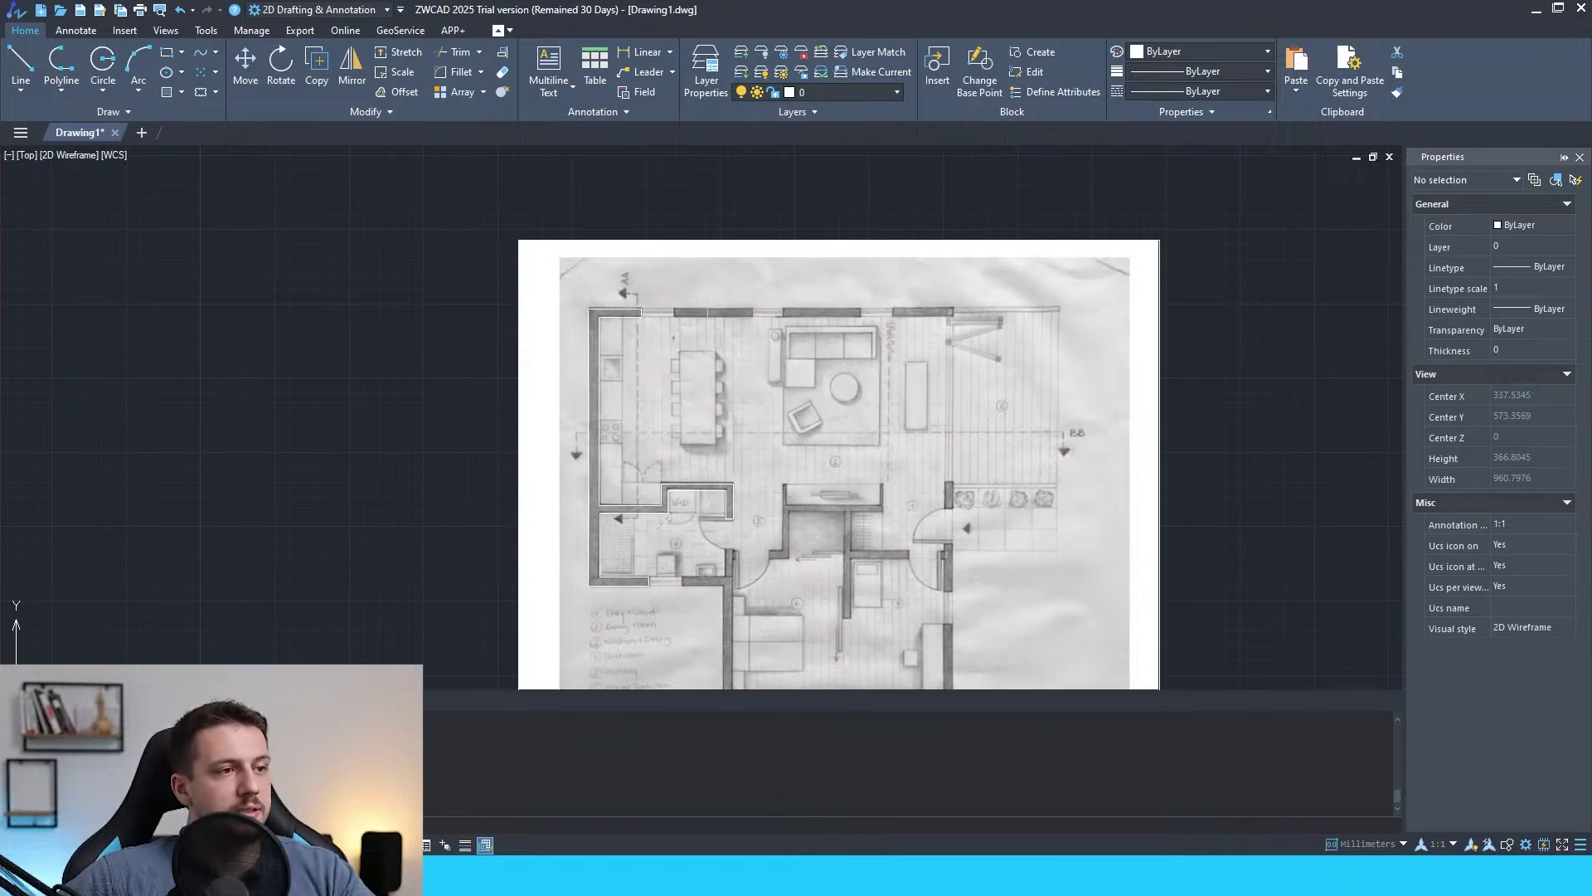
{"action": "scroll", "coordinate": [708, 313], "scroll_direction": "up", "scroll_amount": 5}
{"action": "key", "text": "l"}
{"action": "key", "text": "space"}
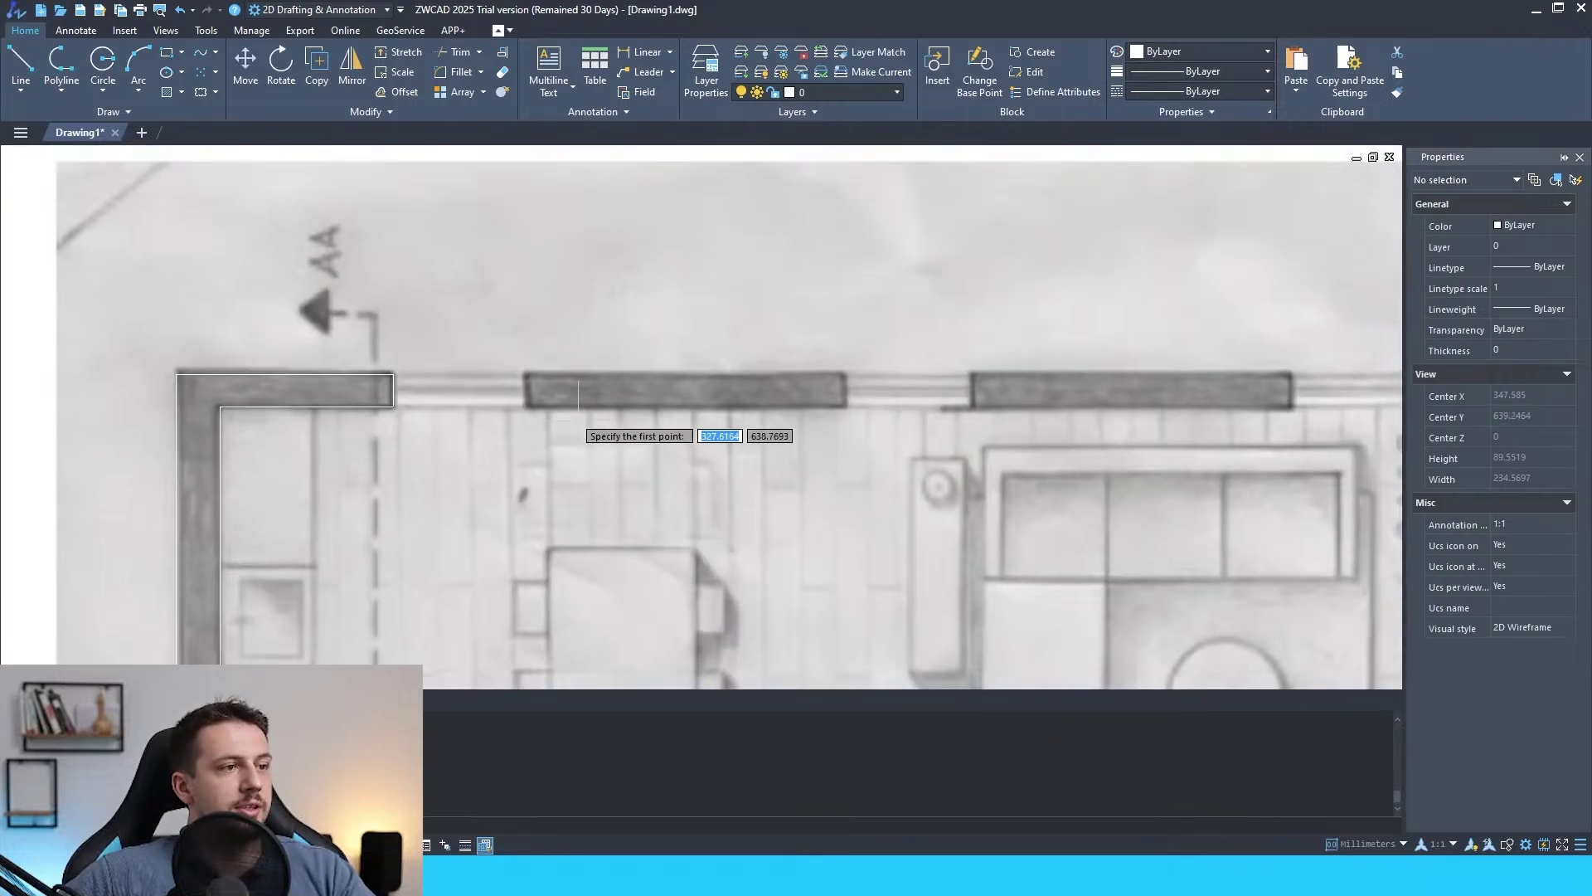
{"action": "scroll", "coordinate": [585, 393], "scroll_direction": "up", "scroll_amount": 2}
{"action": "scroll", "coordinate": [592, 357], "scroll_direction": "down", "scroll_amount": 5}
{"action": "key", "text": "Escape"}
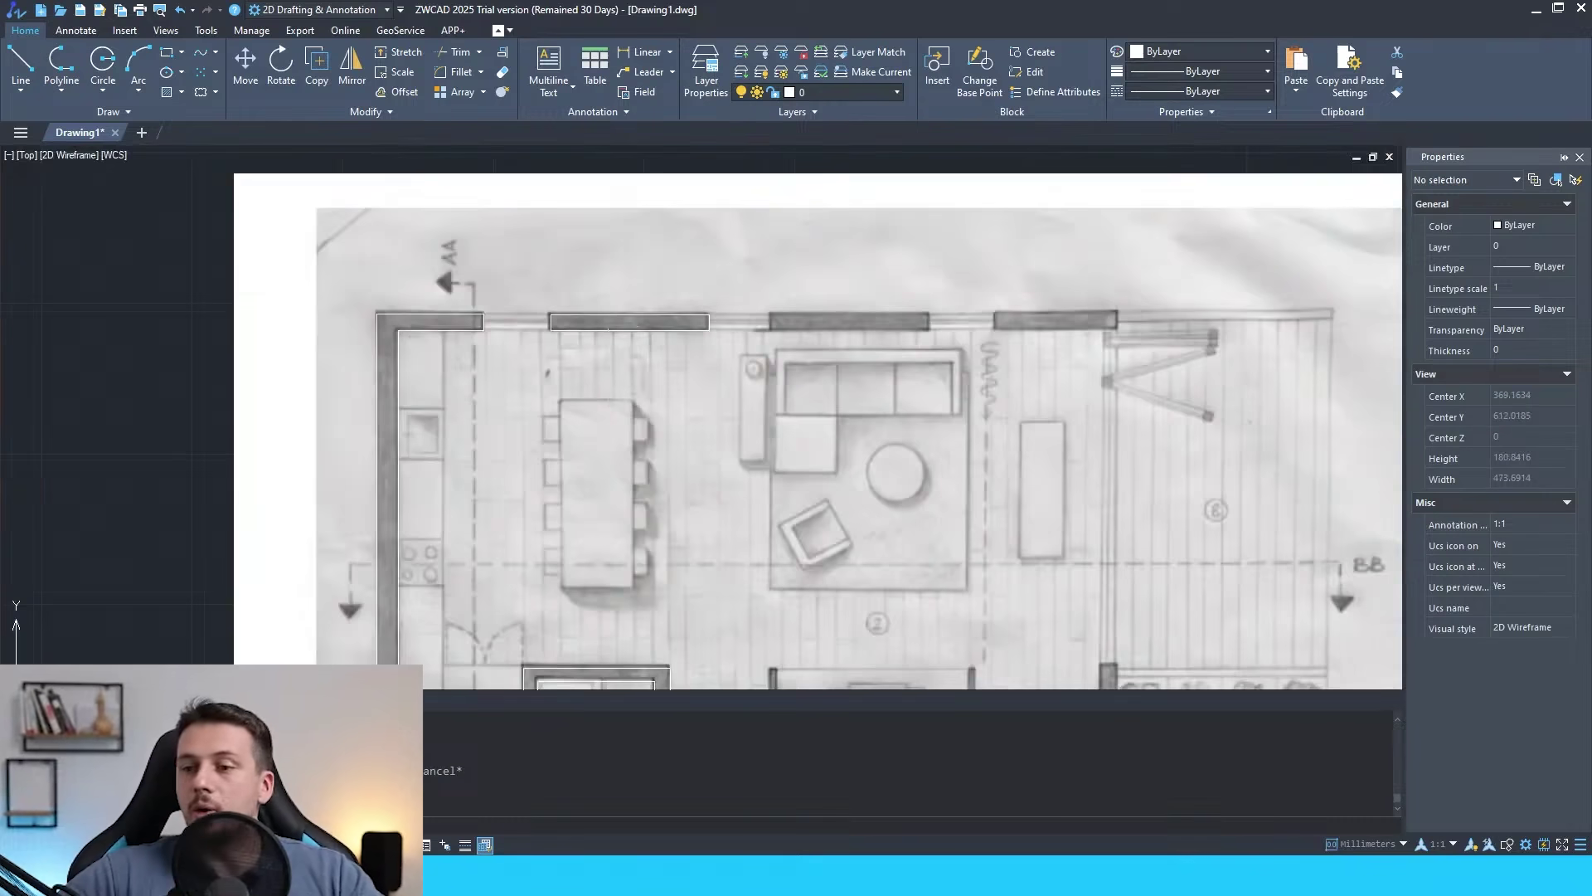
{"action": "scroll", "coordinate": [628, 294], "scroll_direction": "down", "scroll_amount": 2}
{"action": "scroll", "coordinate": [738, 299], "scroll_direction": "down", "scroll_amount": 2}
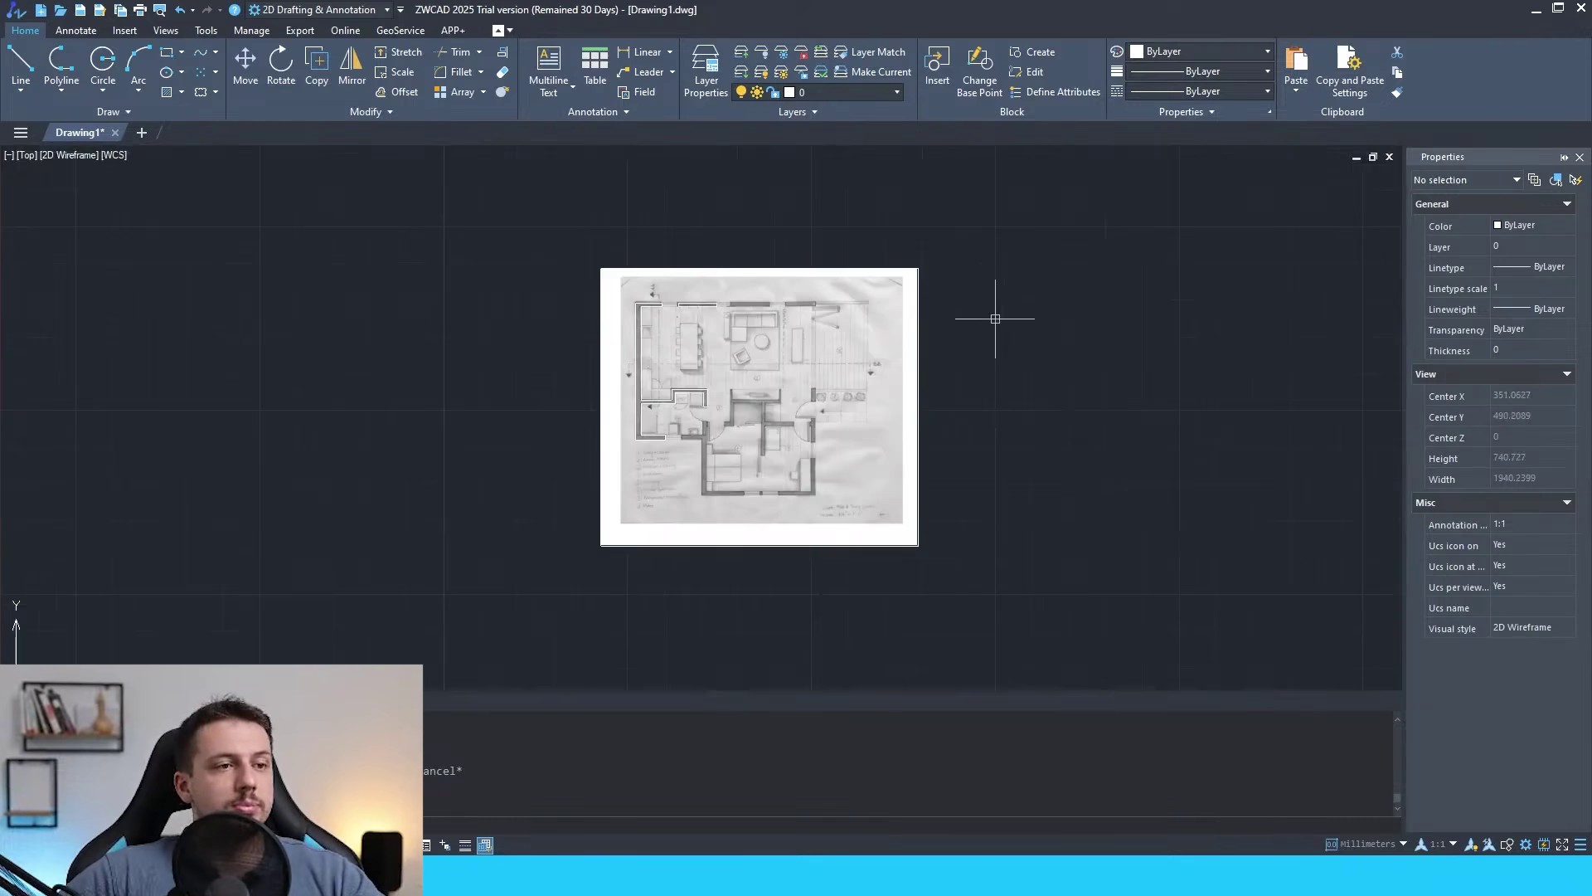
{"action": "left_click_drag", "start_coordinate": [979, 257], "coordinate": [952, 697]}
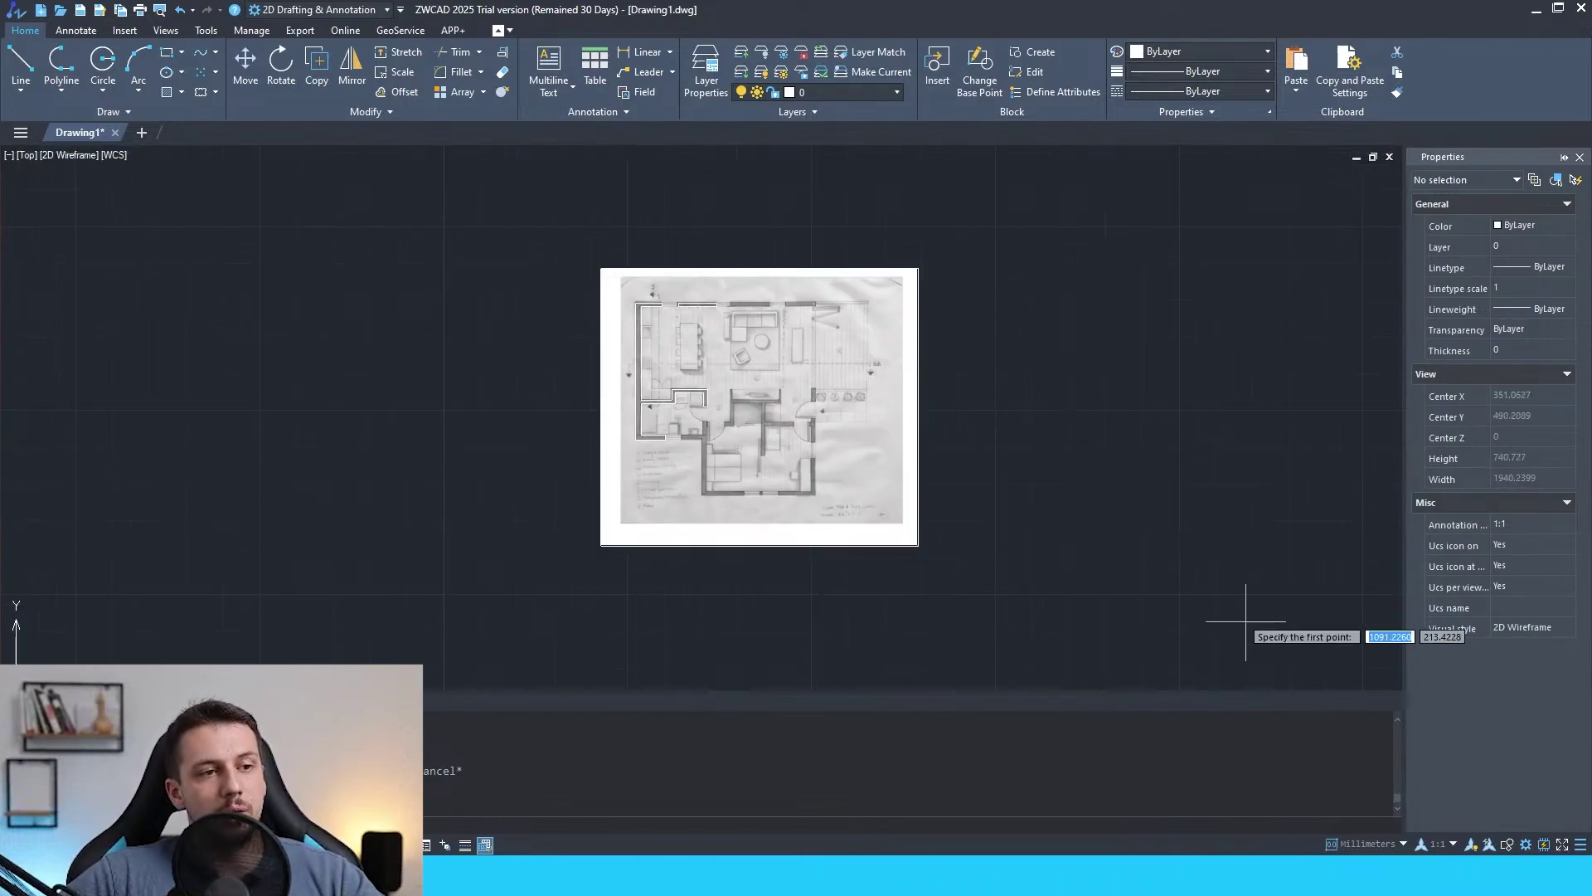
{"action": "scroll", "coordinate": [974, 334], "scroll_direction": "up", "scroll_amount": 4}
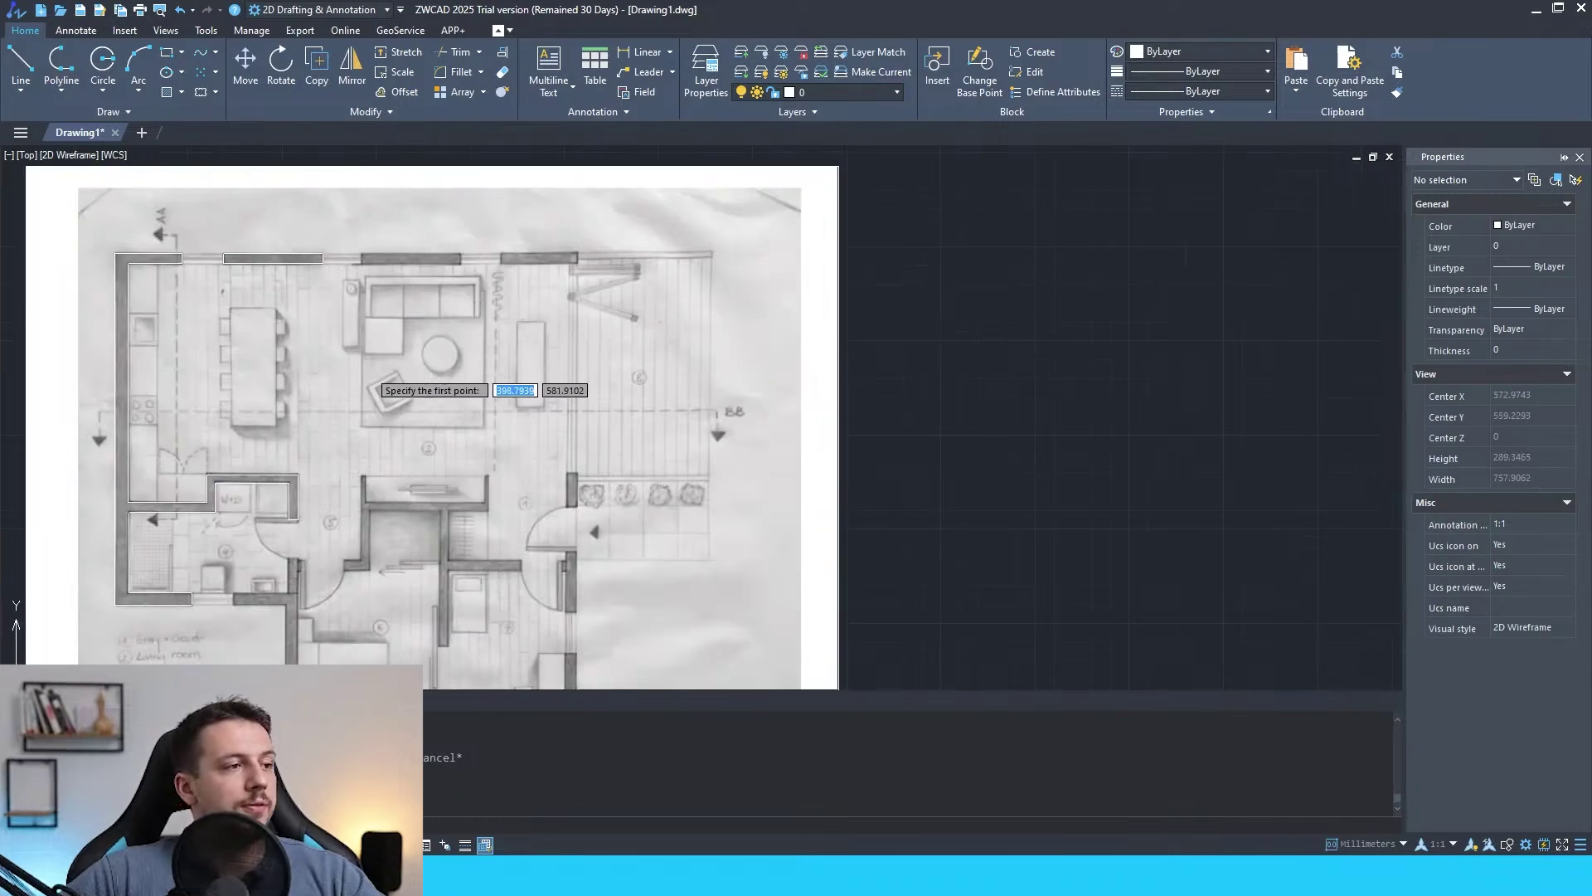
{"action": "key", "text": "Escape"}
{"action": "scroll", "coordinate": [664, 394], "scroll_direction": "down", "scroll_amount": 4}
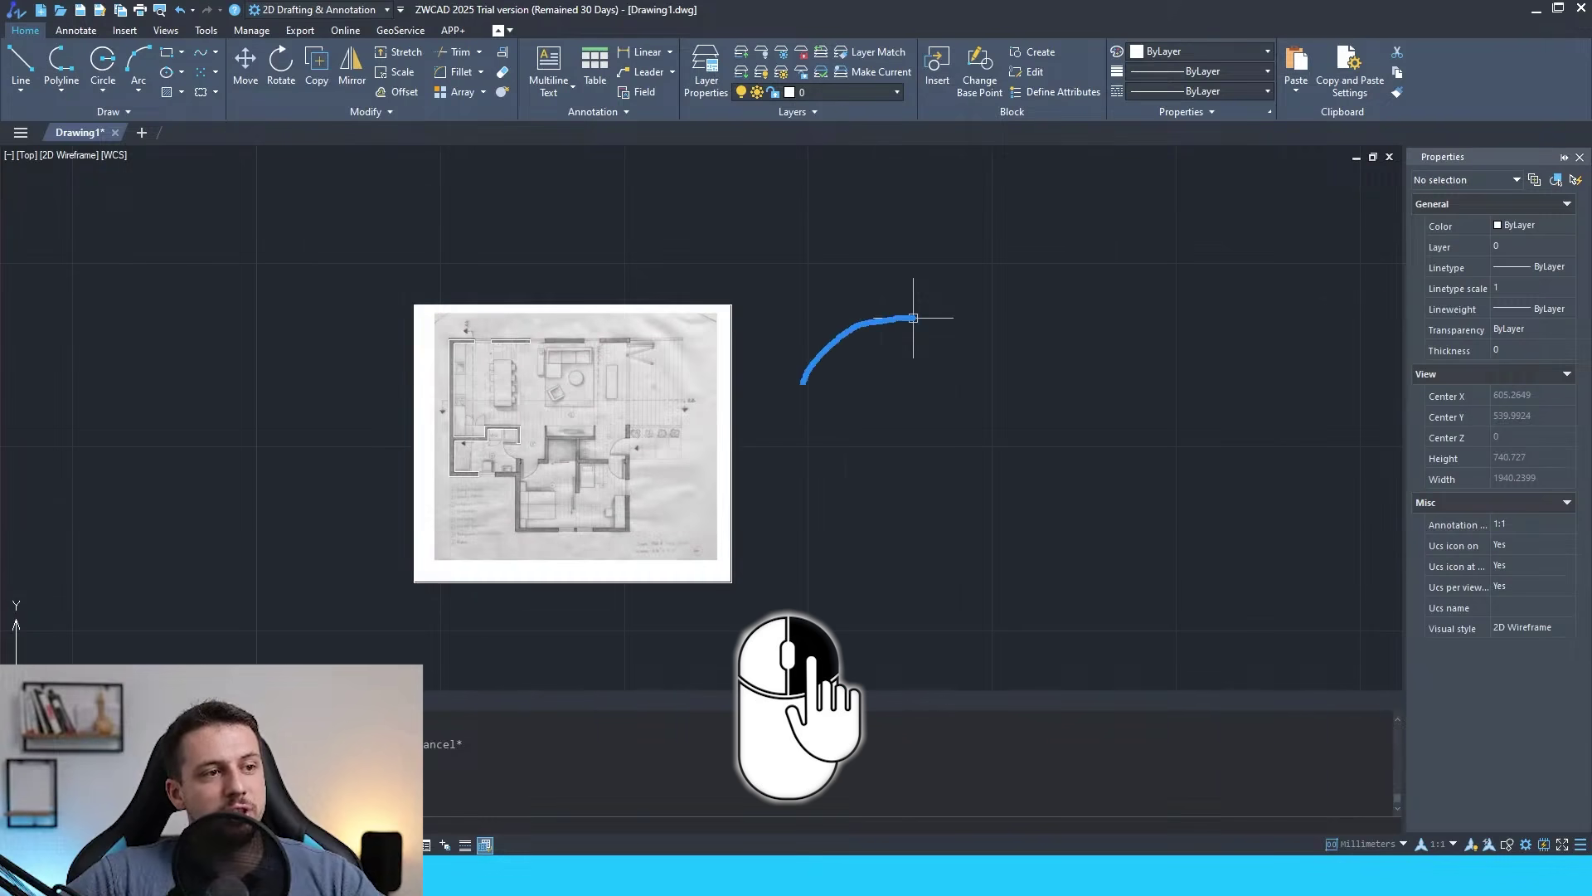
Draw a circle over the round coffee table in the living room, from its centre out to its edge.
{"action": "right_click_drag", "start_coordinate": [835, 489], "coordinate": [963, 498]}
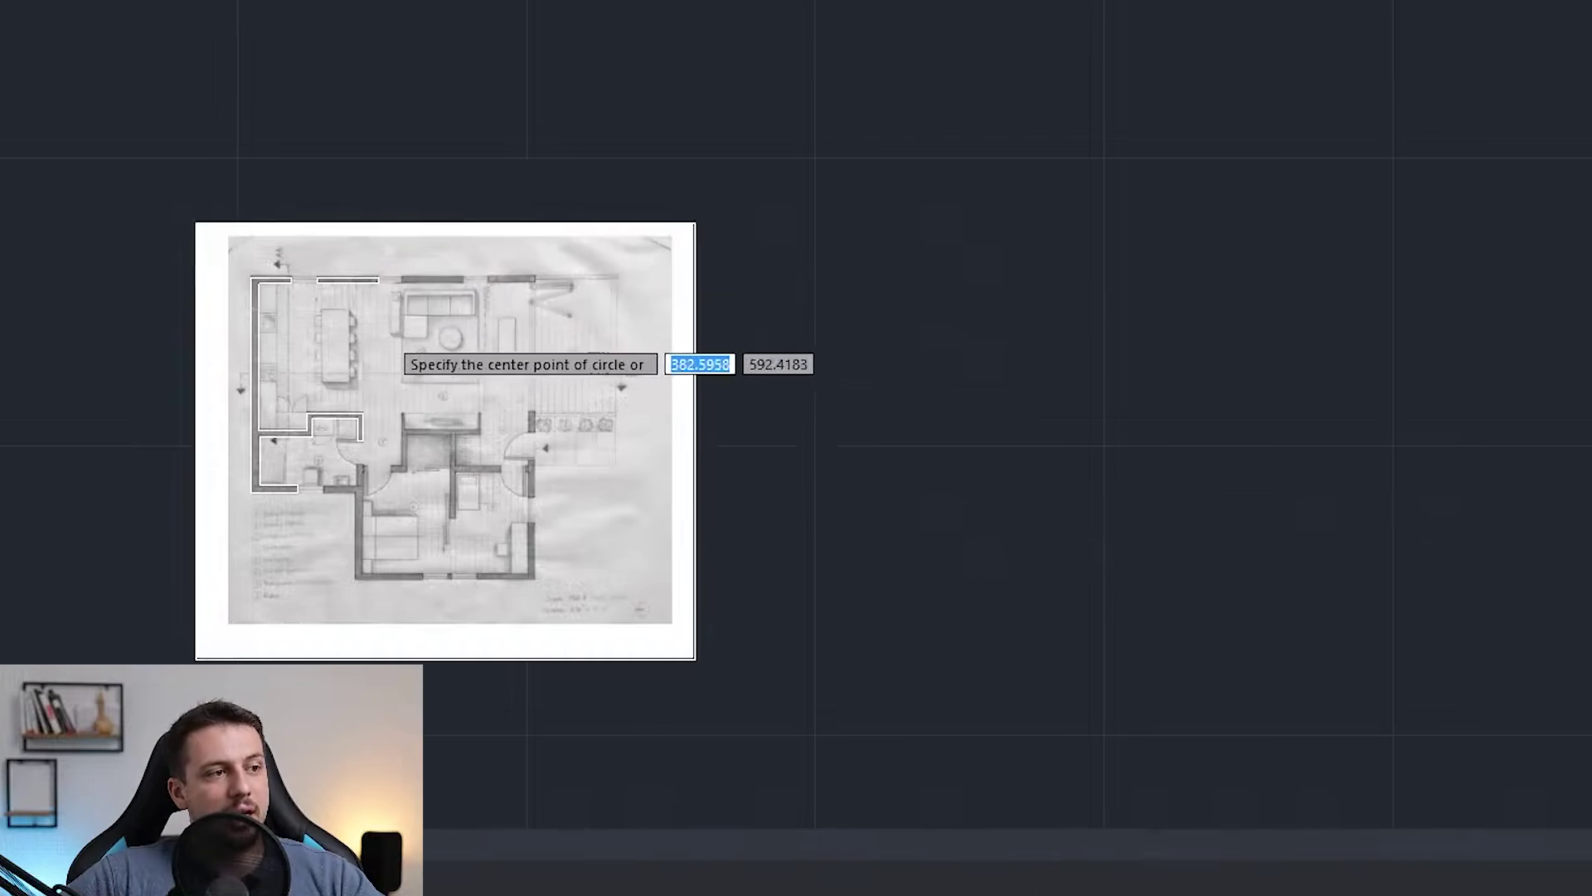
{"action": "scroll", "coordinate": [436, 335], "scroll_direction": "up", "scroll_amount": 8}
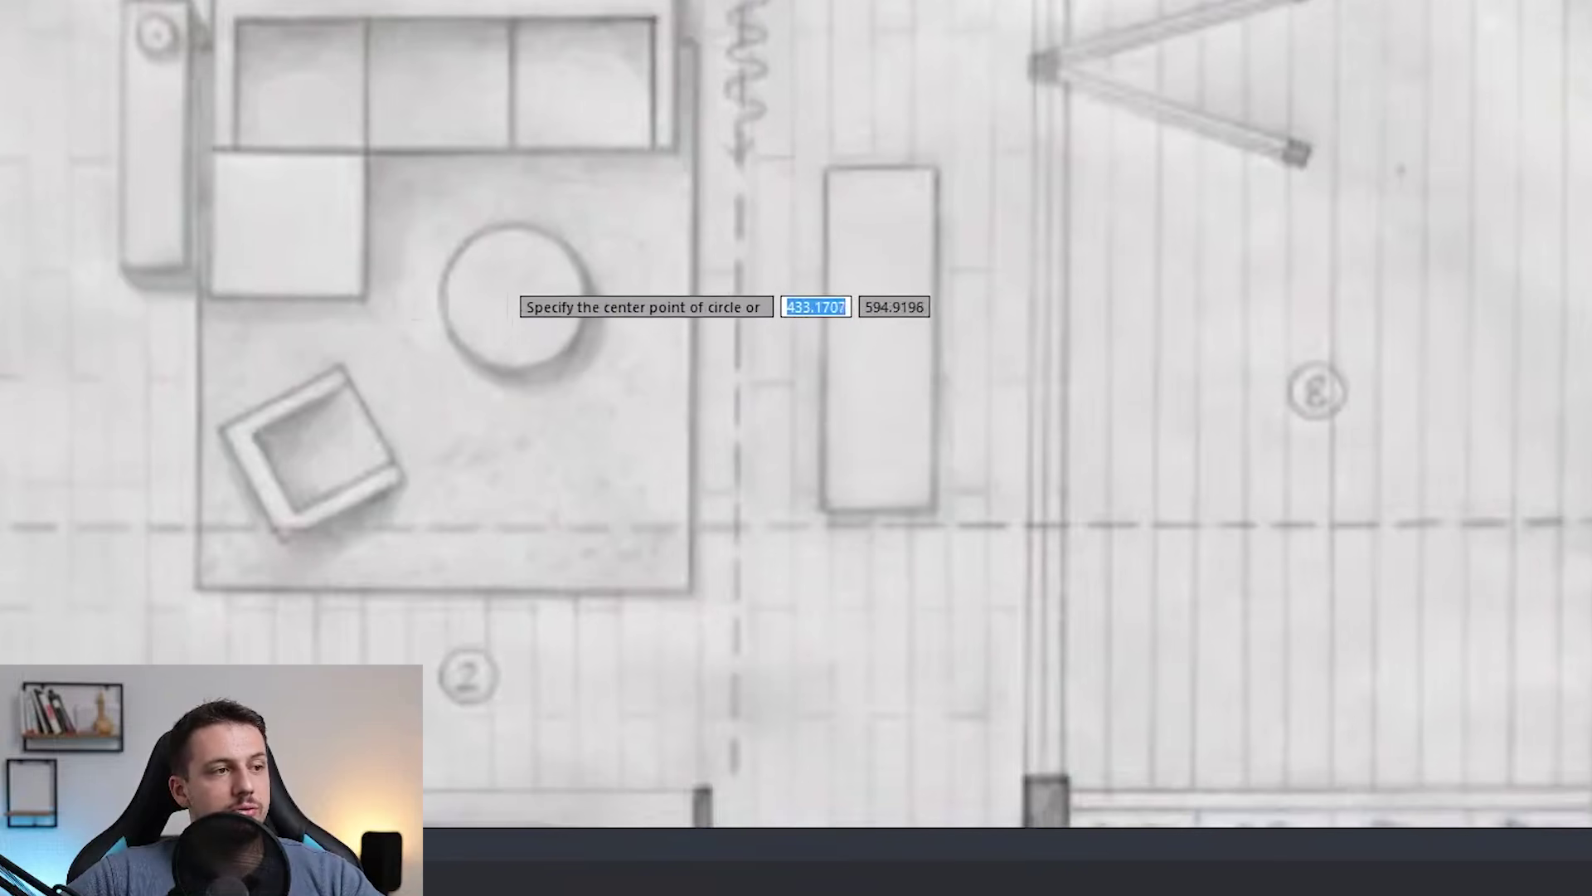
{"action": "scroll", "coordinate": [512, 295], "scroll_direction": "up", "scroll_amount": 4}
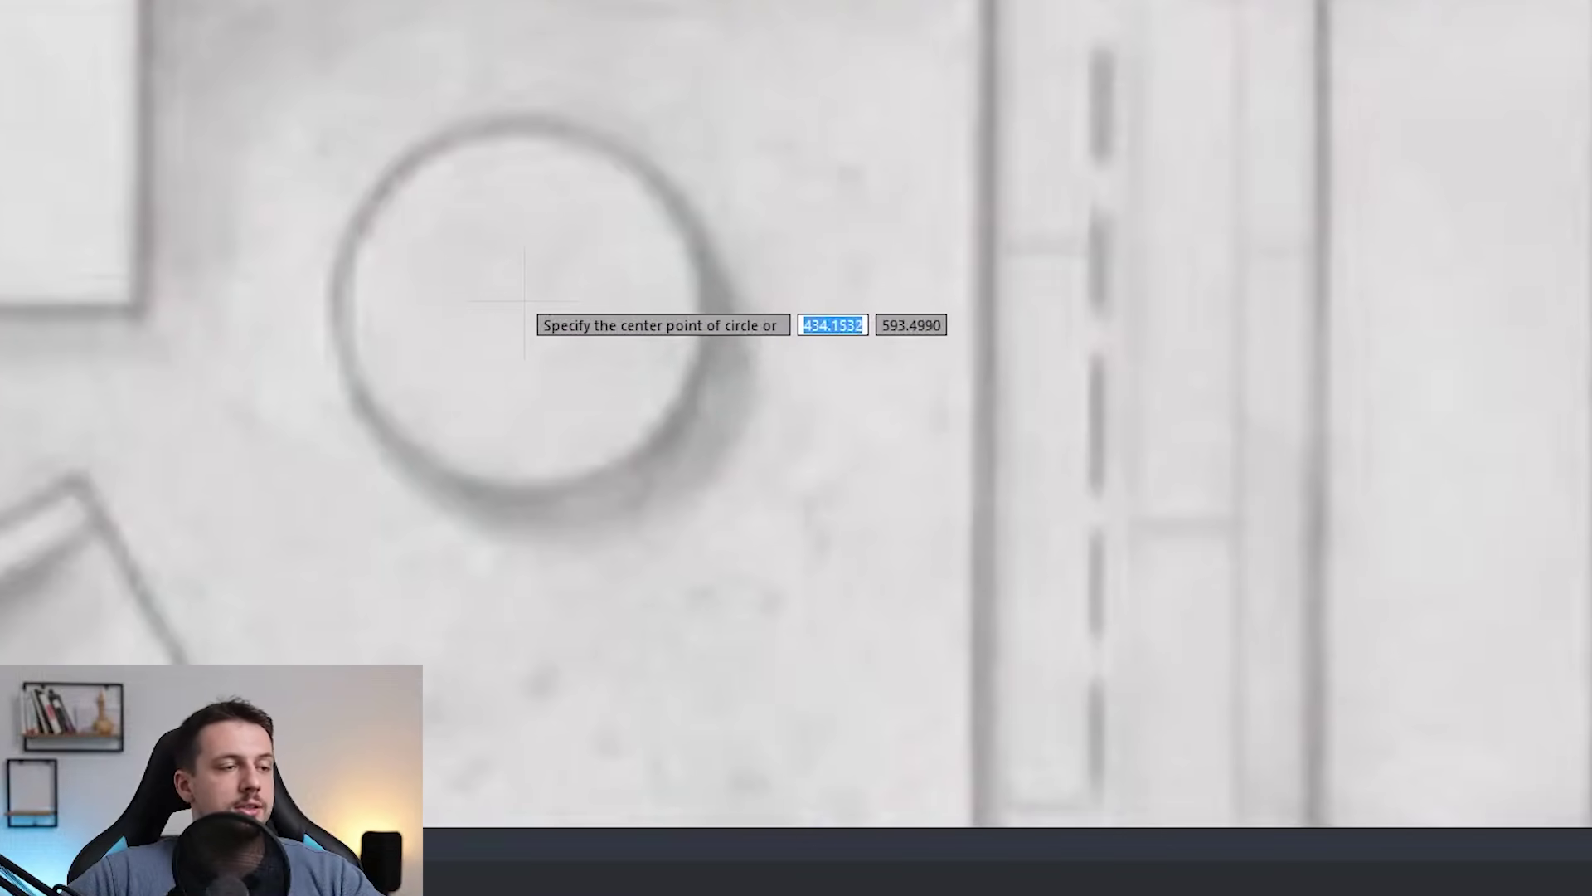
{"action": "left_click", "coordinate": [524, 300]}
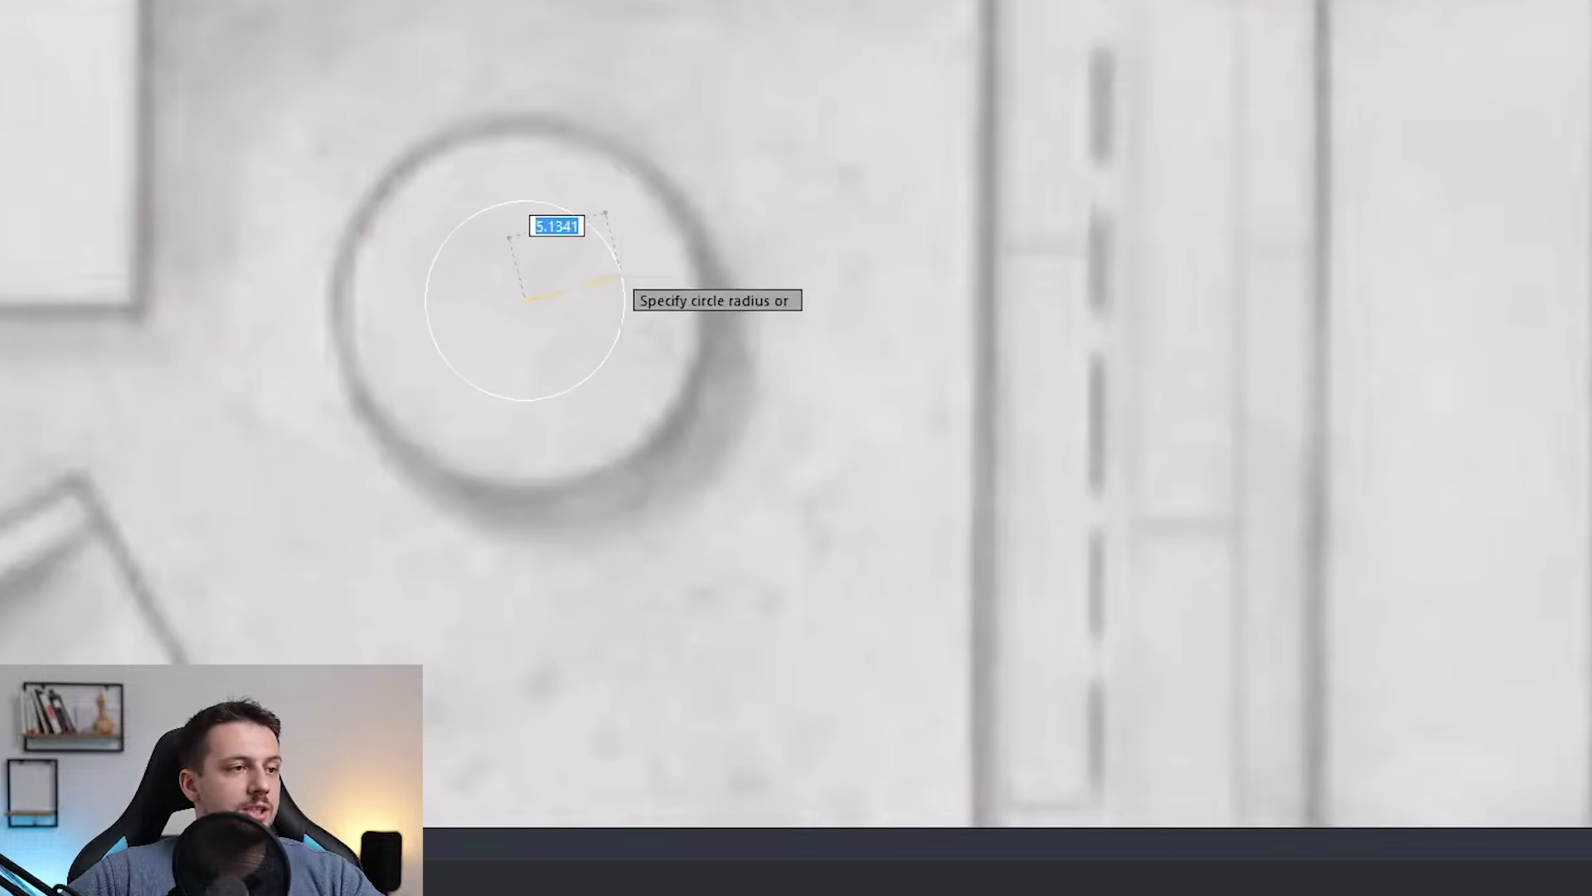
{"action": "left_click", "coordinate": [689, 268]}
{"action": "scroll", "coordinate": [862, 323], "scroll_direction": "down", "scroll_amount": 8}
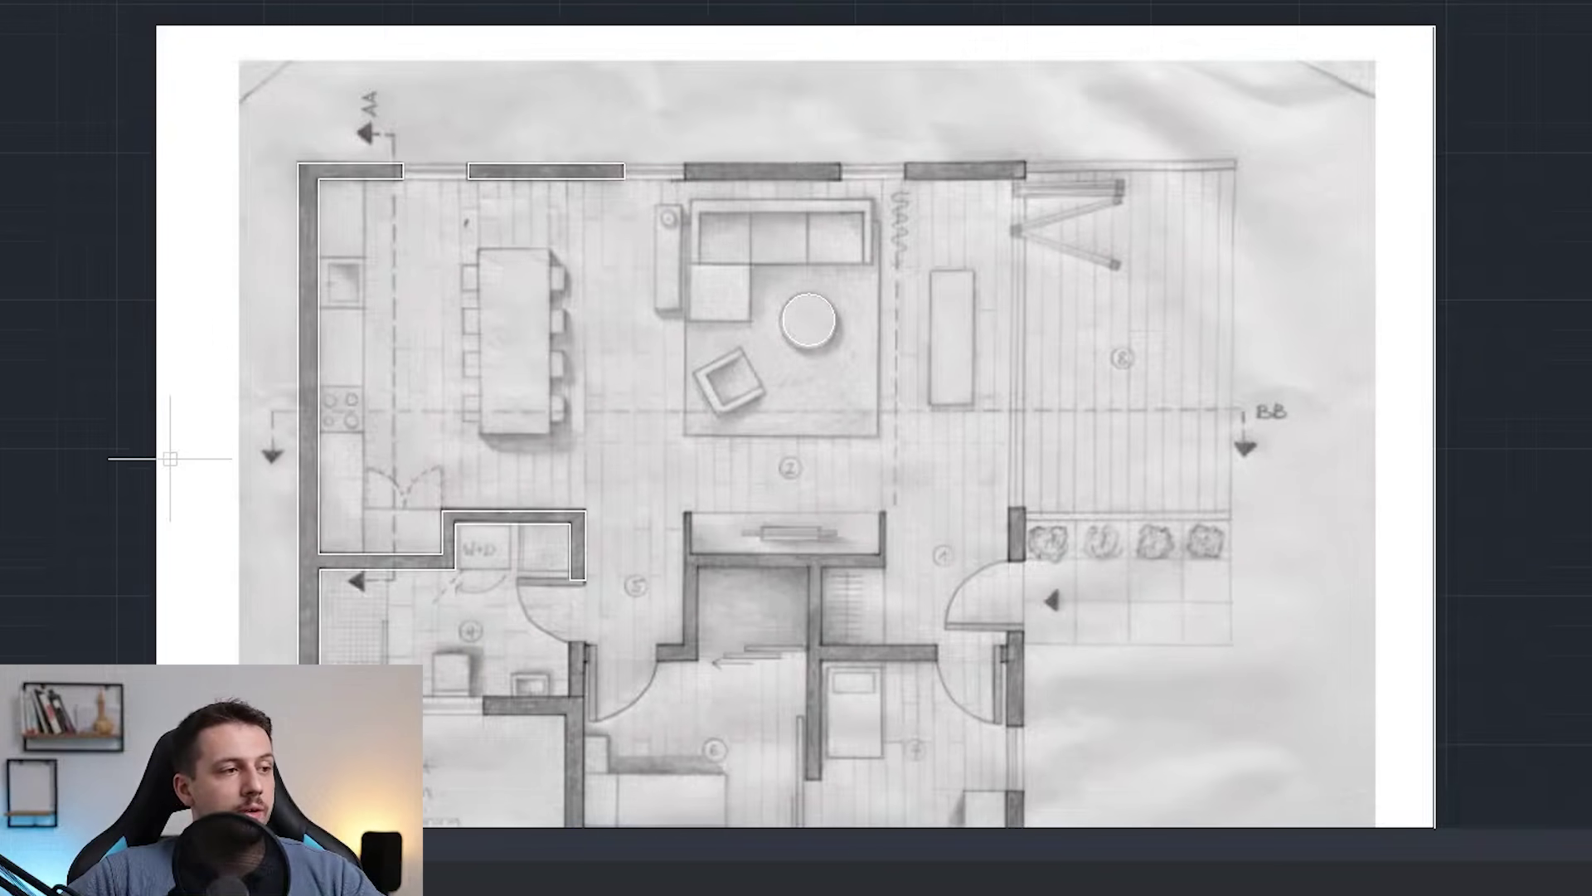
Open the Smart Mouse settings, review the gestures with their assigned commands, and close them without changes.
{"action": "type", "text": "smart"}
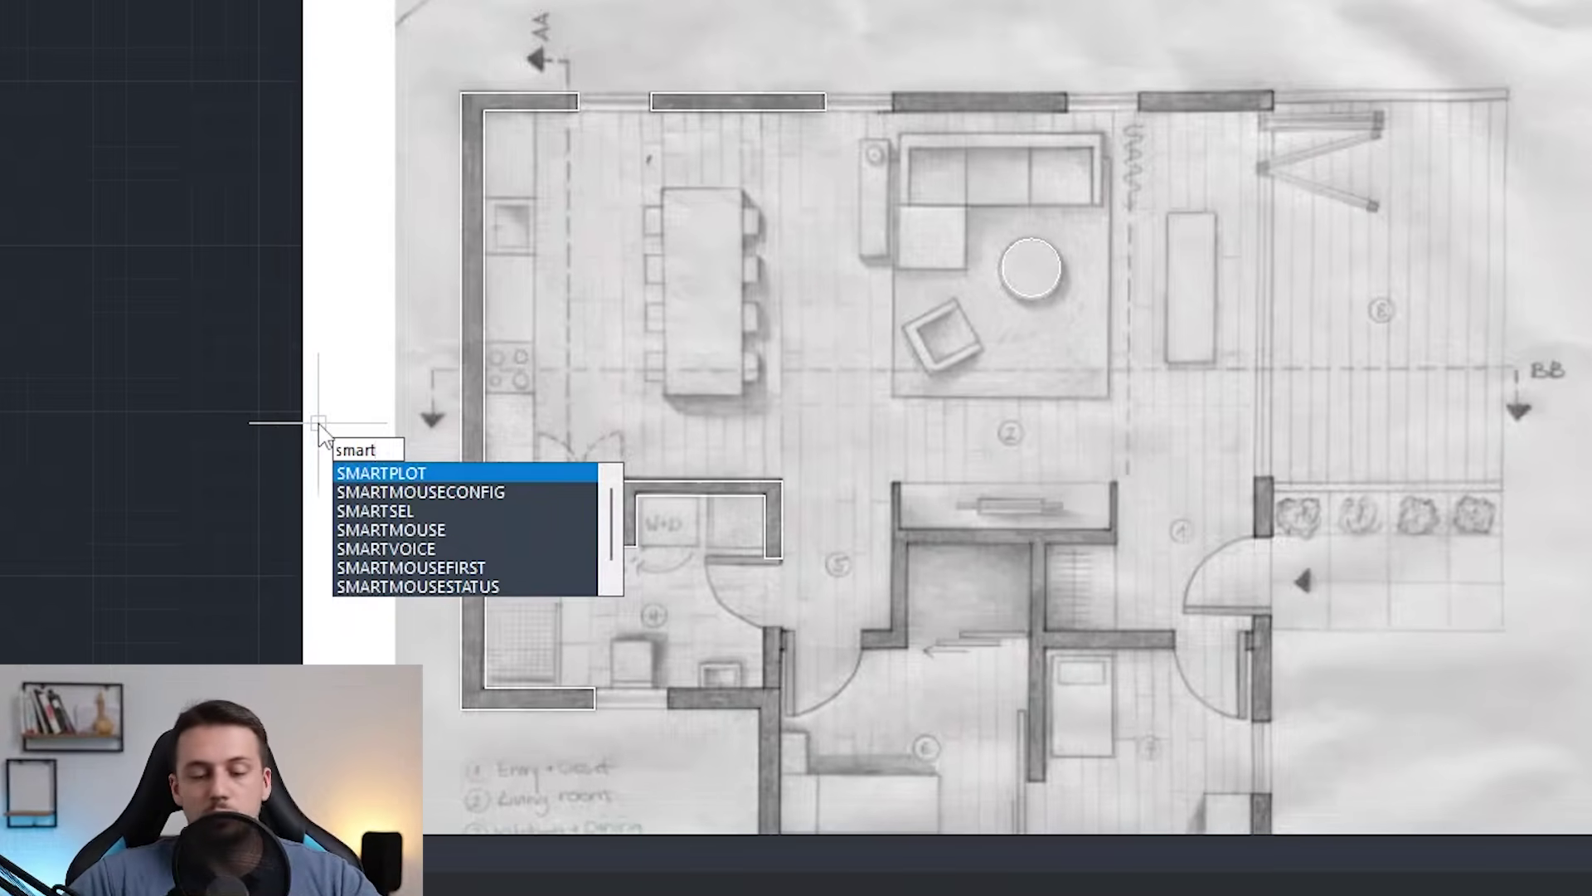
{"action": "left_click", "coordinate": [461, 491]}
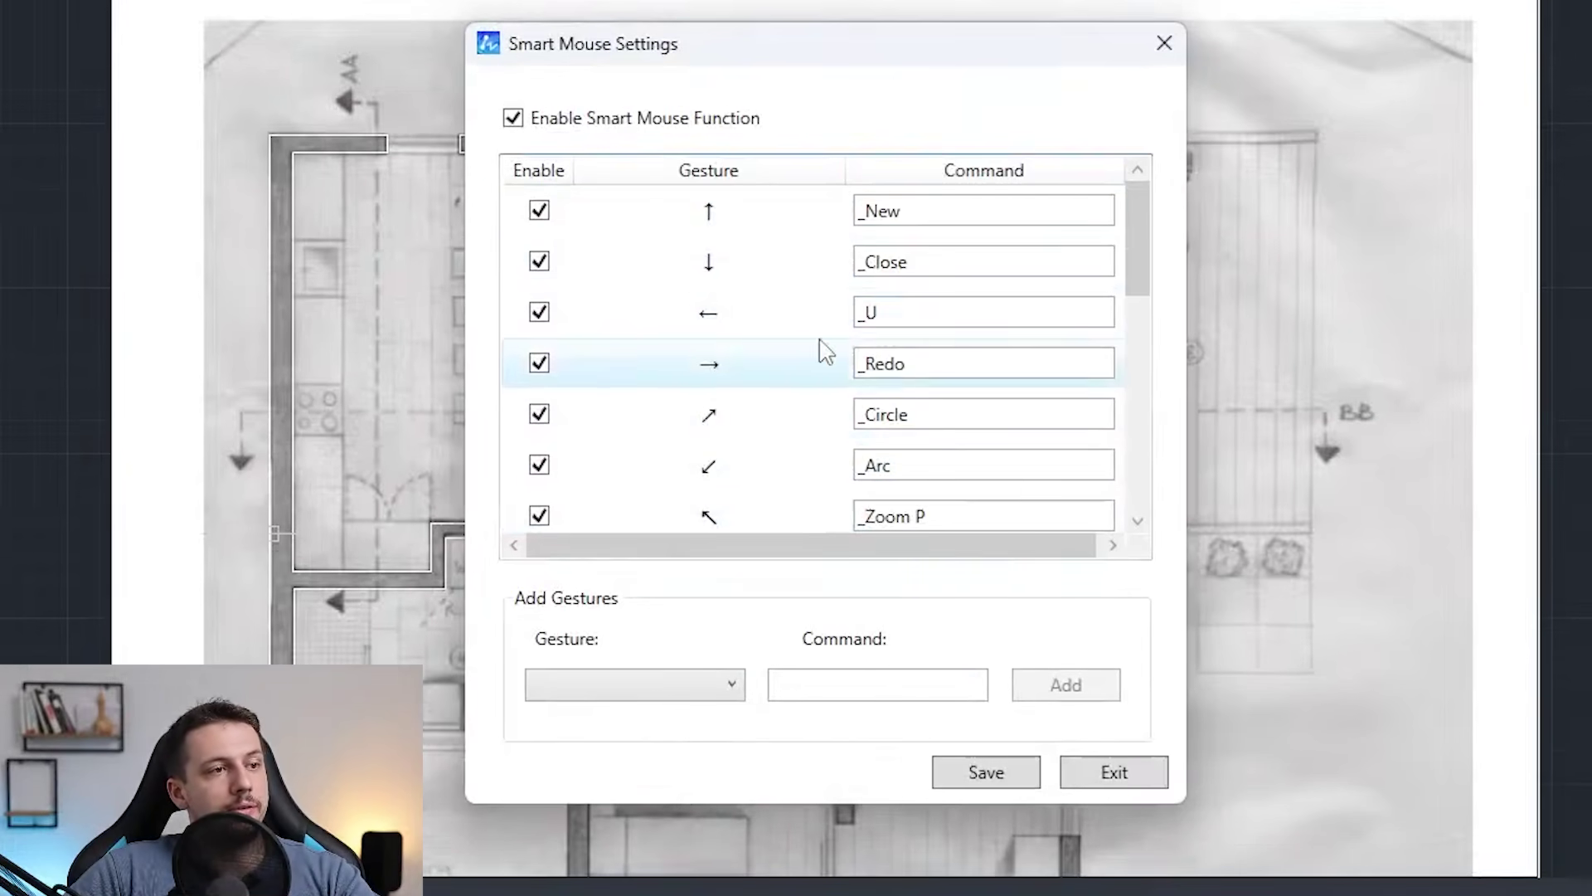
{"action": "scroll", "coordinate": [782, 260], "scroll_direction": "down", "scroll_amount": 4}
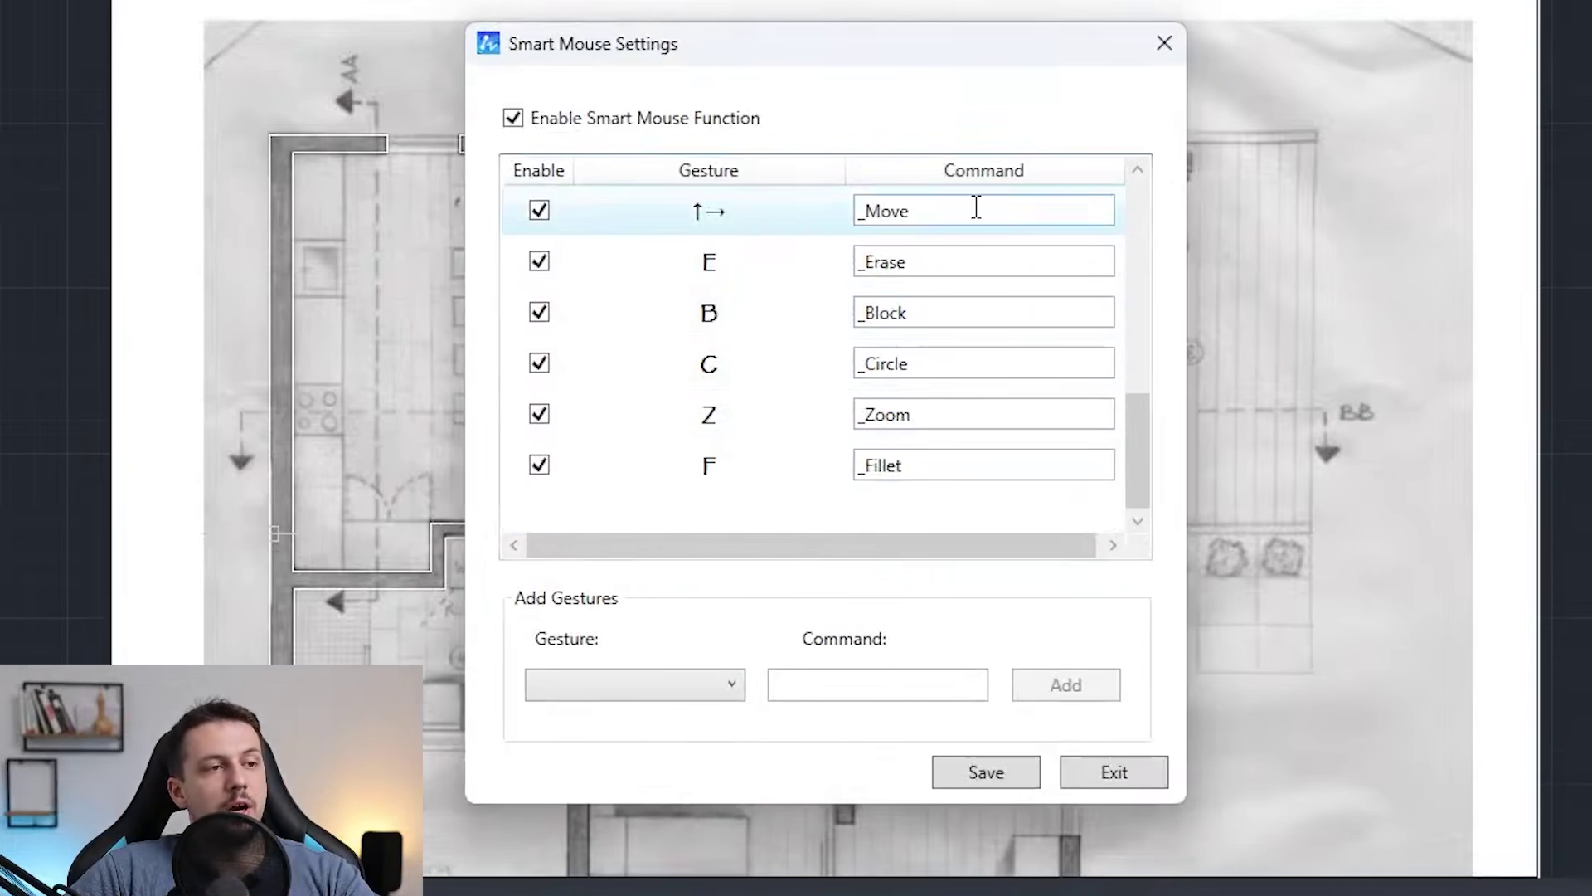
{"action": "scroll", "coordinate": [1016, 199], "scroll_direction": "up", "scroll_amount": 4}
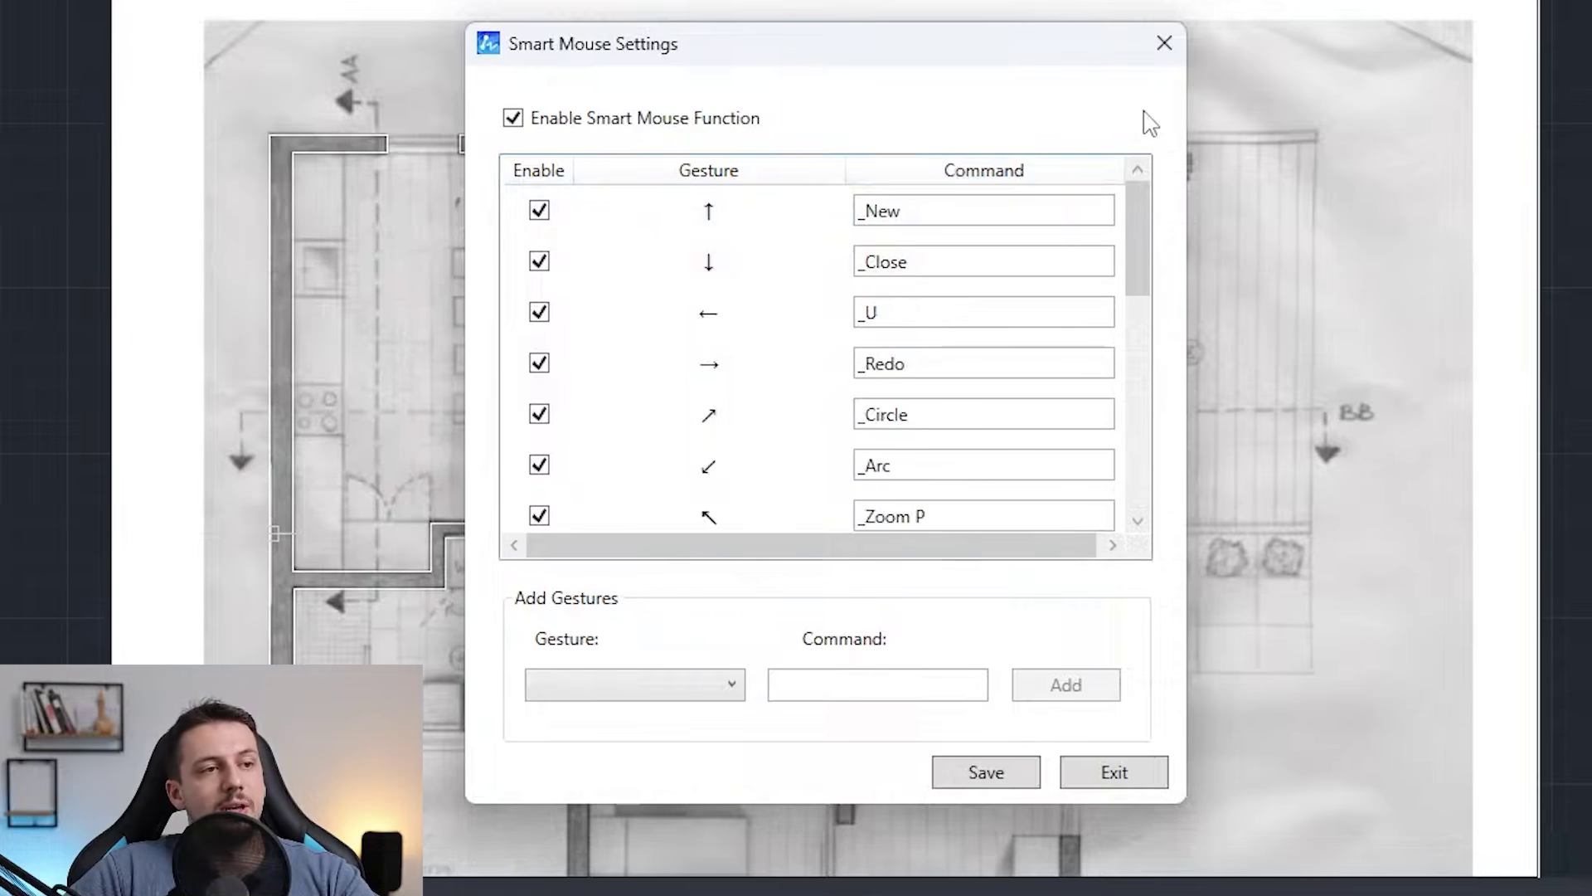
{"action": "left_click", "coordinate": [1164, 43]}
Undo the circle drawn over the round coffee table.
{"action": "scroll", "coordinate": [709, 102], "scroll_direction": "up", "scroll_amount": 5}
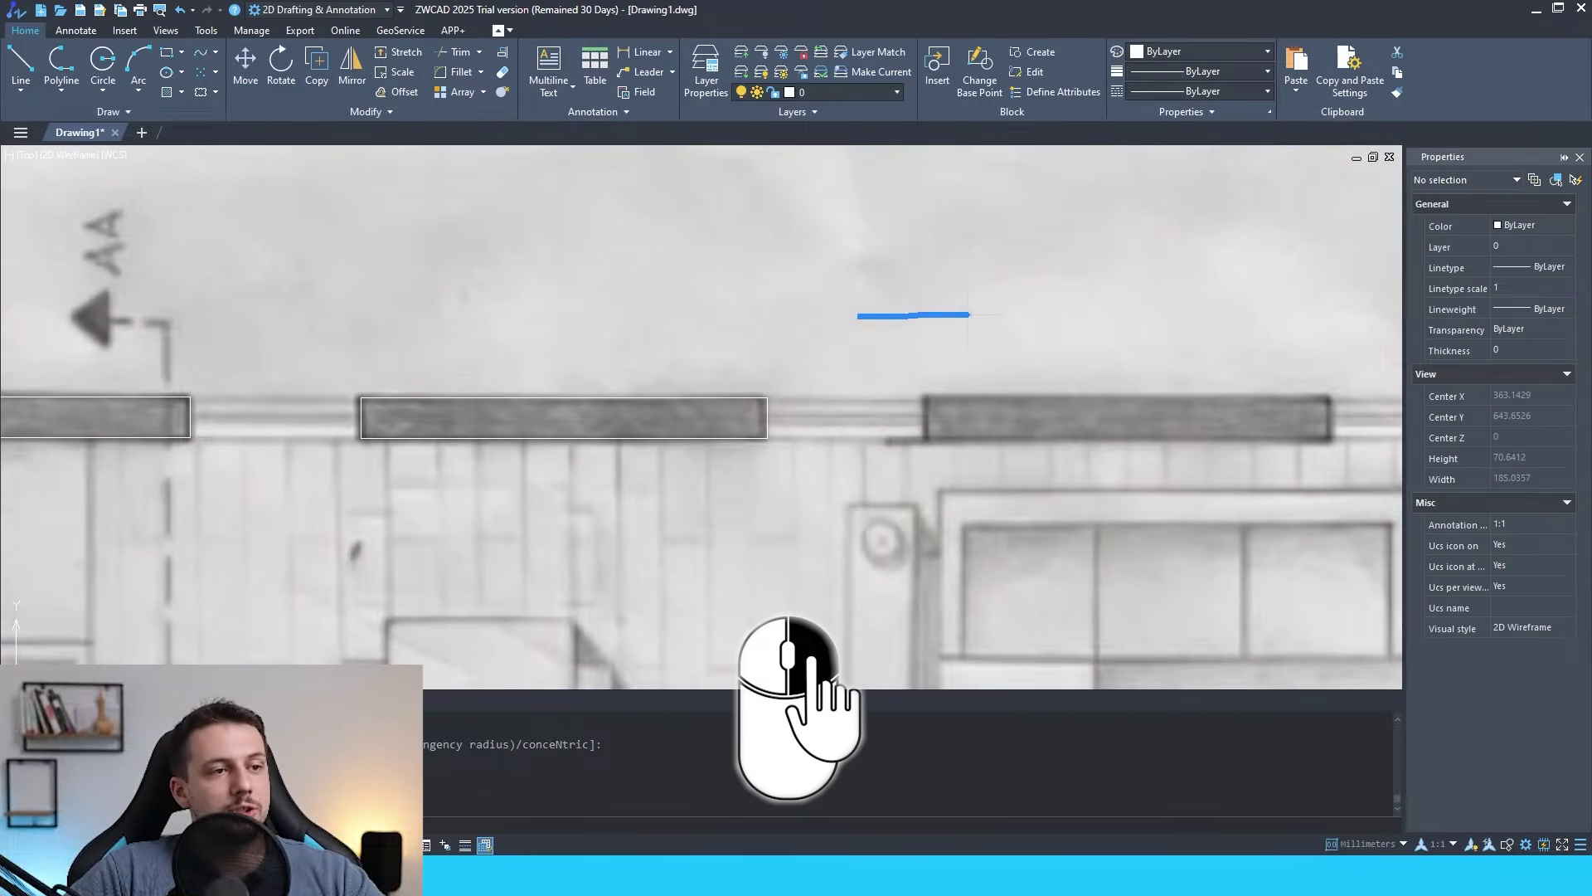
{"action": "right_click_drag", "start_coordinate": [968, 315], "coordinate": [967, 315]}
{"action": "right_click_drag", "start_coordinate": [520, 273], "coordinate": [845, 300]}
{"action": "right_click_drag", "start_coordinate": [402, 370], "coordinate": [850, 401]}
{"action": "right_click_drag", "start_coordinate": [573, 380], "coordinate": [928, 383]}
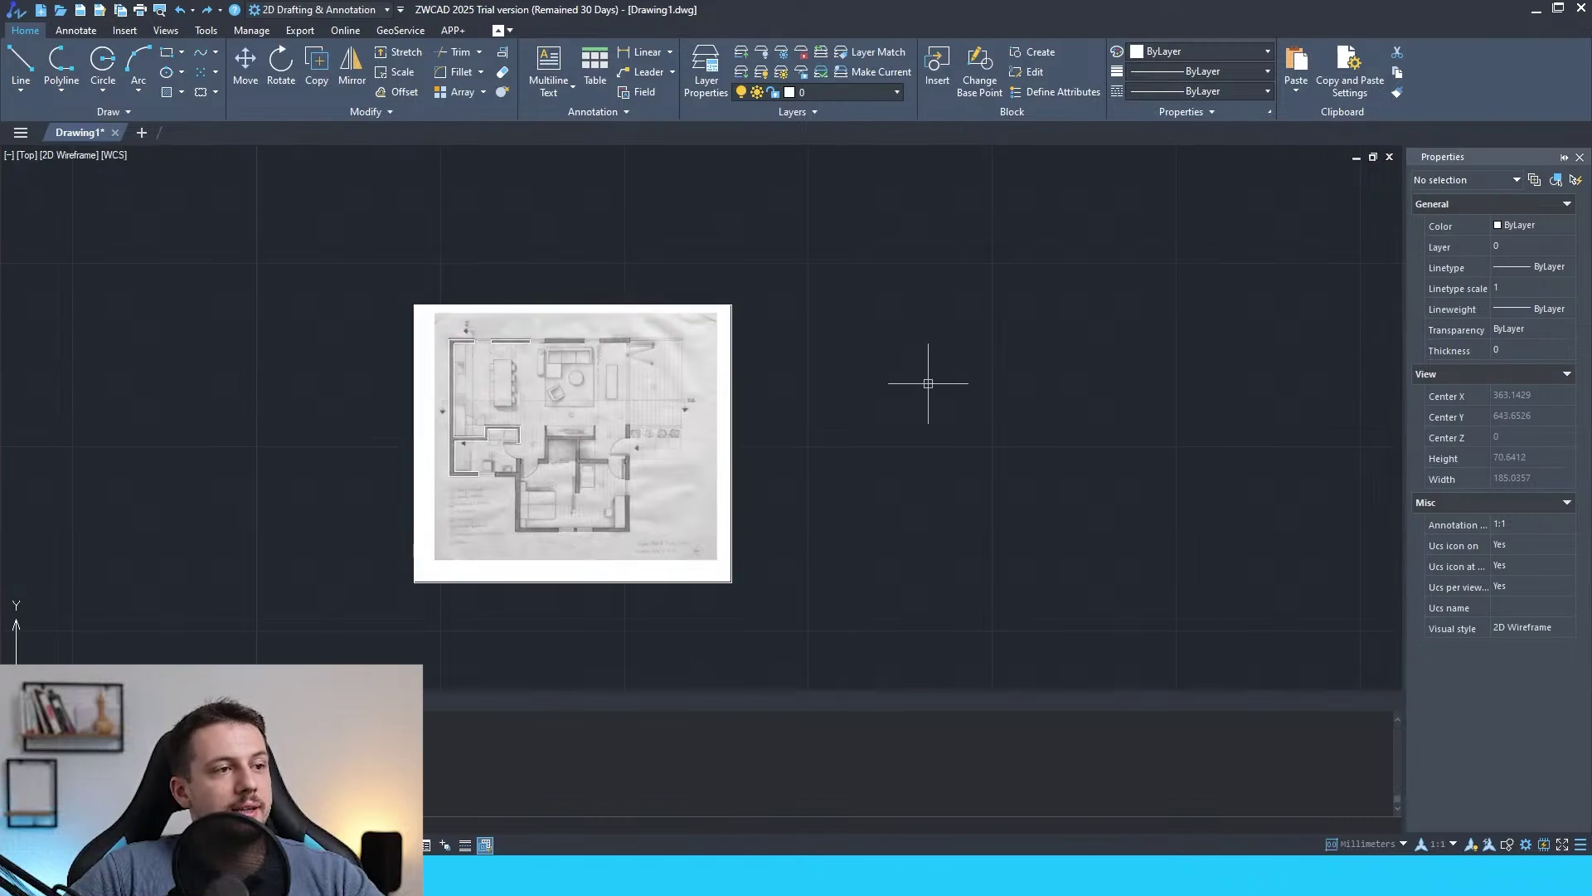
Draw a vertical line about 127 mm long along the kitchen counter's front edge, from the upper wall's inner face to the lower wall.
{"action": "scroll", "coordinate": [478, 347], "scroll_direction": "up", "scroll_amount": 5}
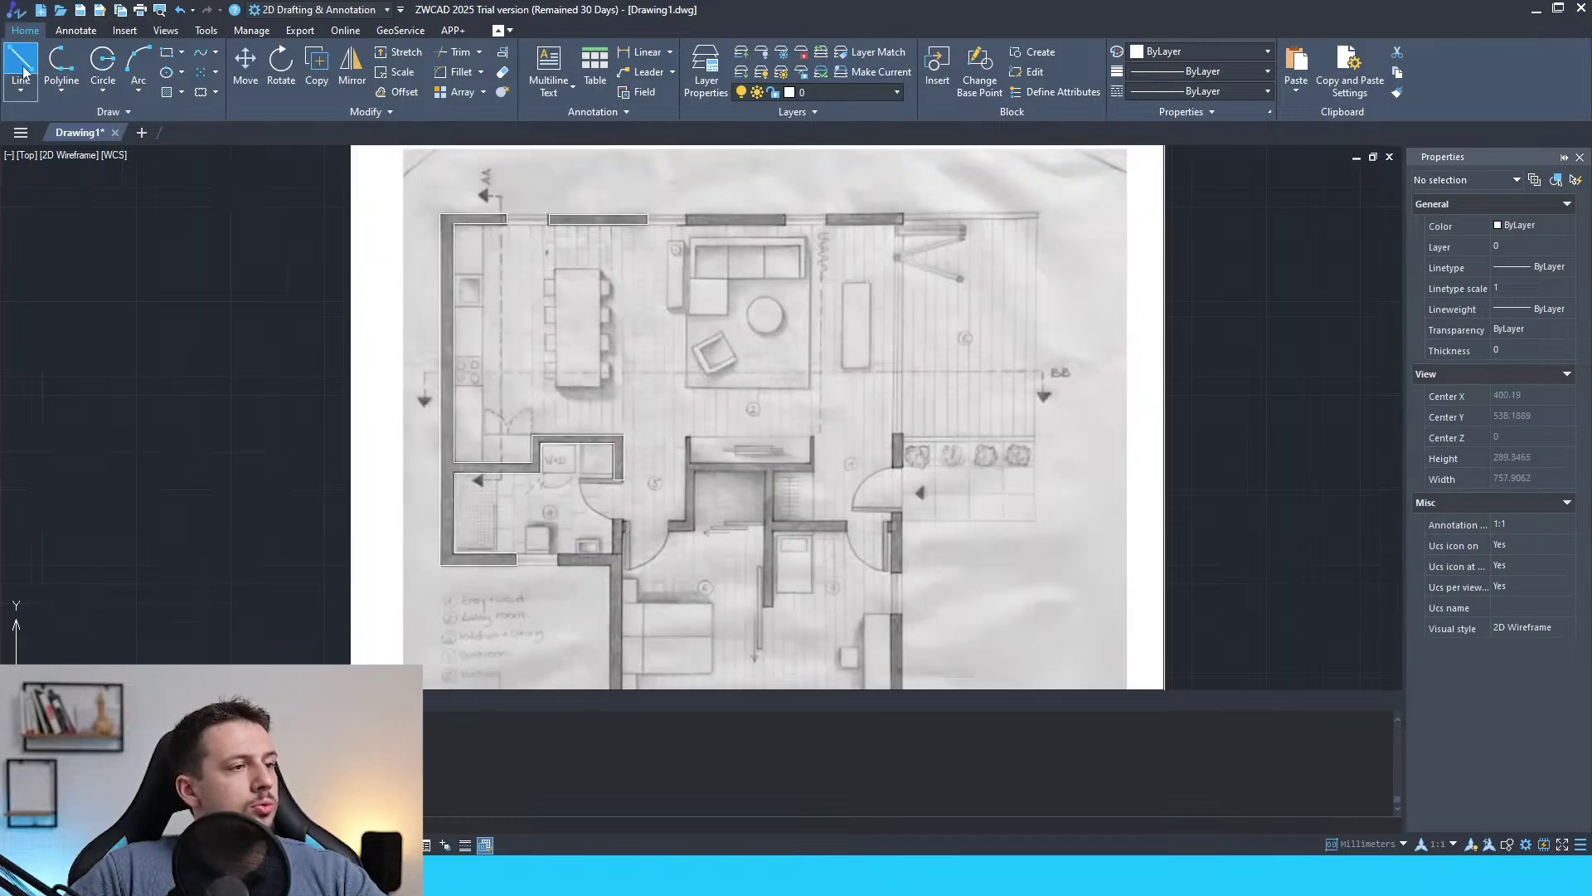
{"action": "left_click", "coordinate": [21, 66]}
{"action": "scroll", "coordinate": [573, 222], "scroll_direction": "up", "scroll_amount": 10}
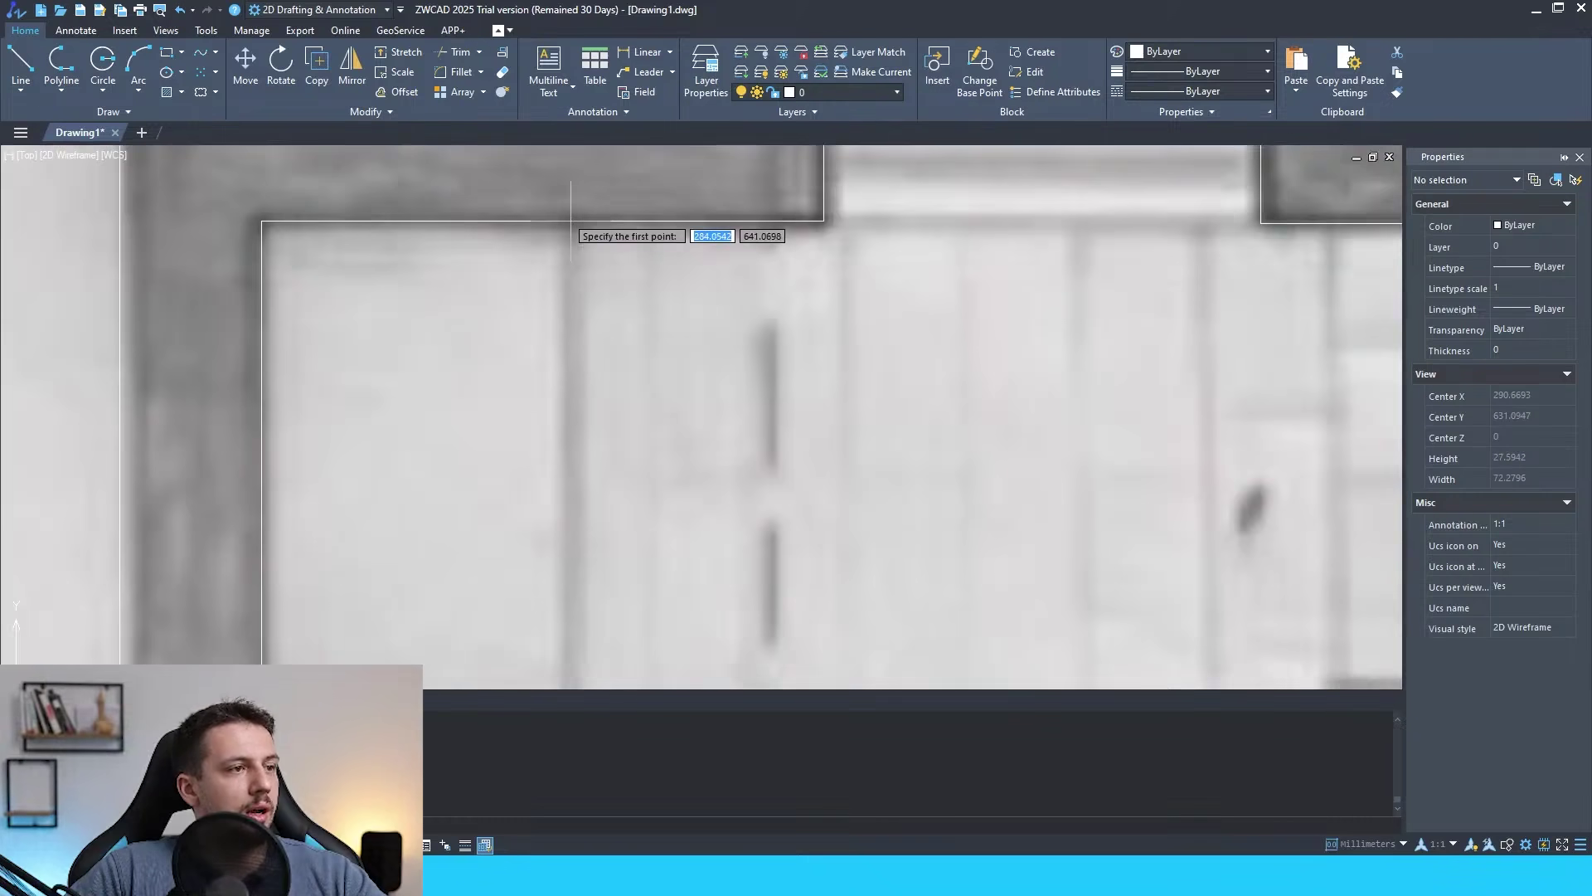
{"action": "scroll", "coordinate": [568, 223], "scroll_direction": "down", "scroll_amount": 8}
{"action": "left_click", "coordinate": [631, 222]}
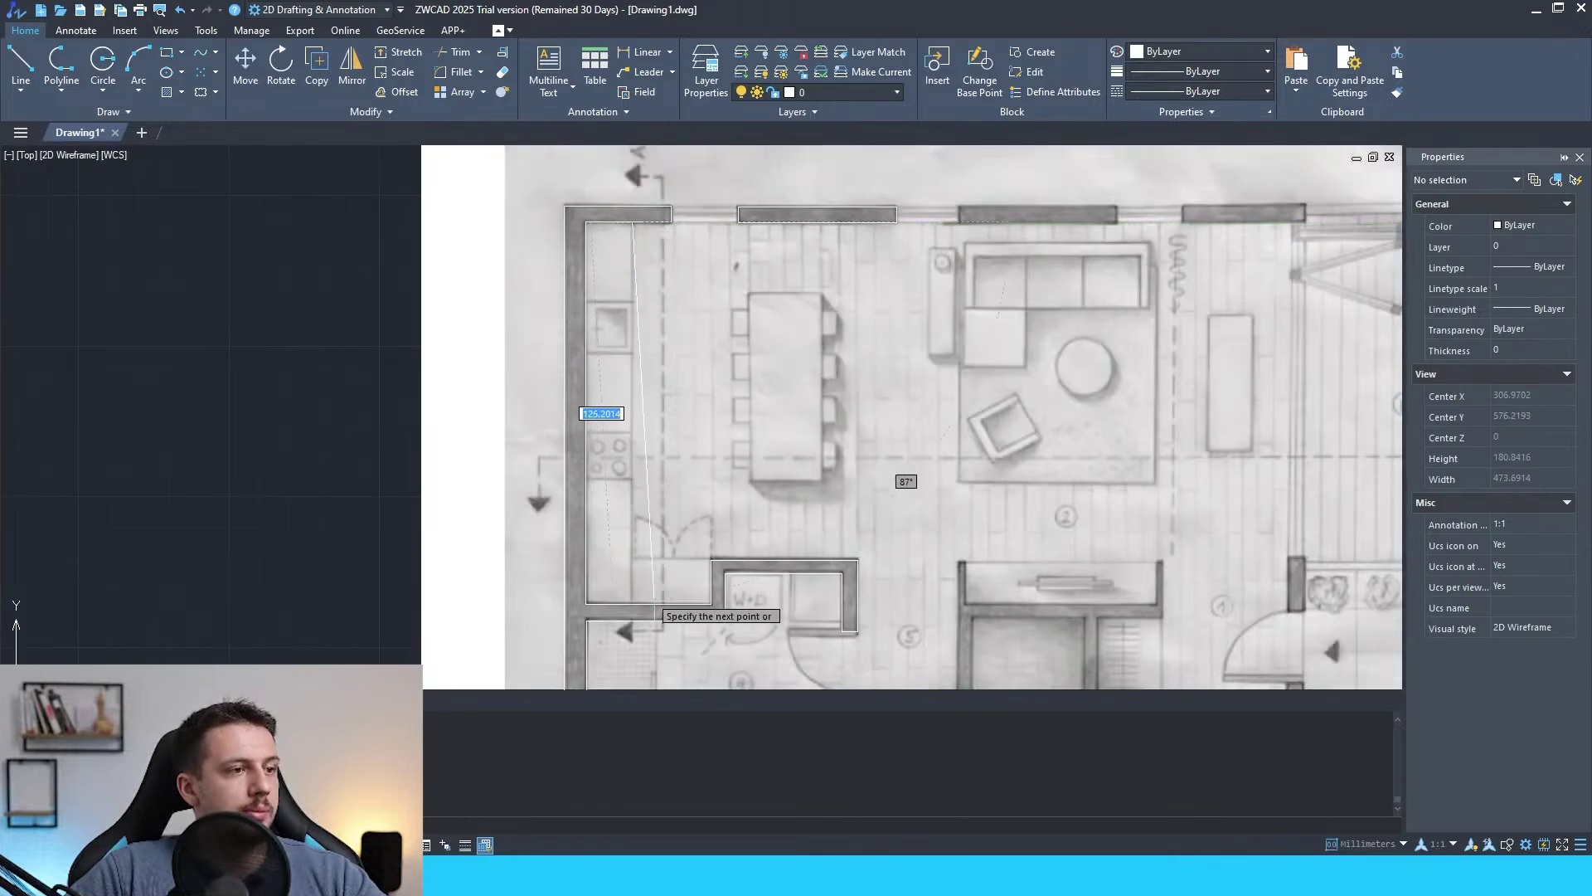
{"action": "scroll", "coordinate": [639, 581], "scroll_direction": "up", "scroll_amount": 3}
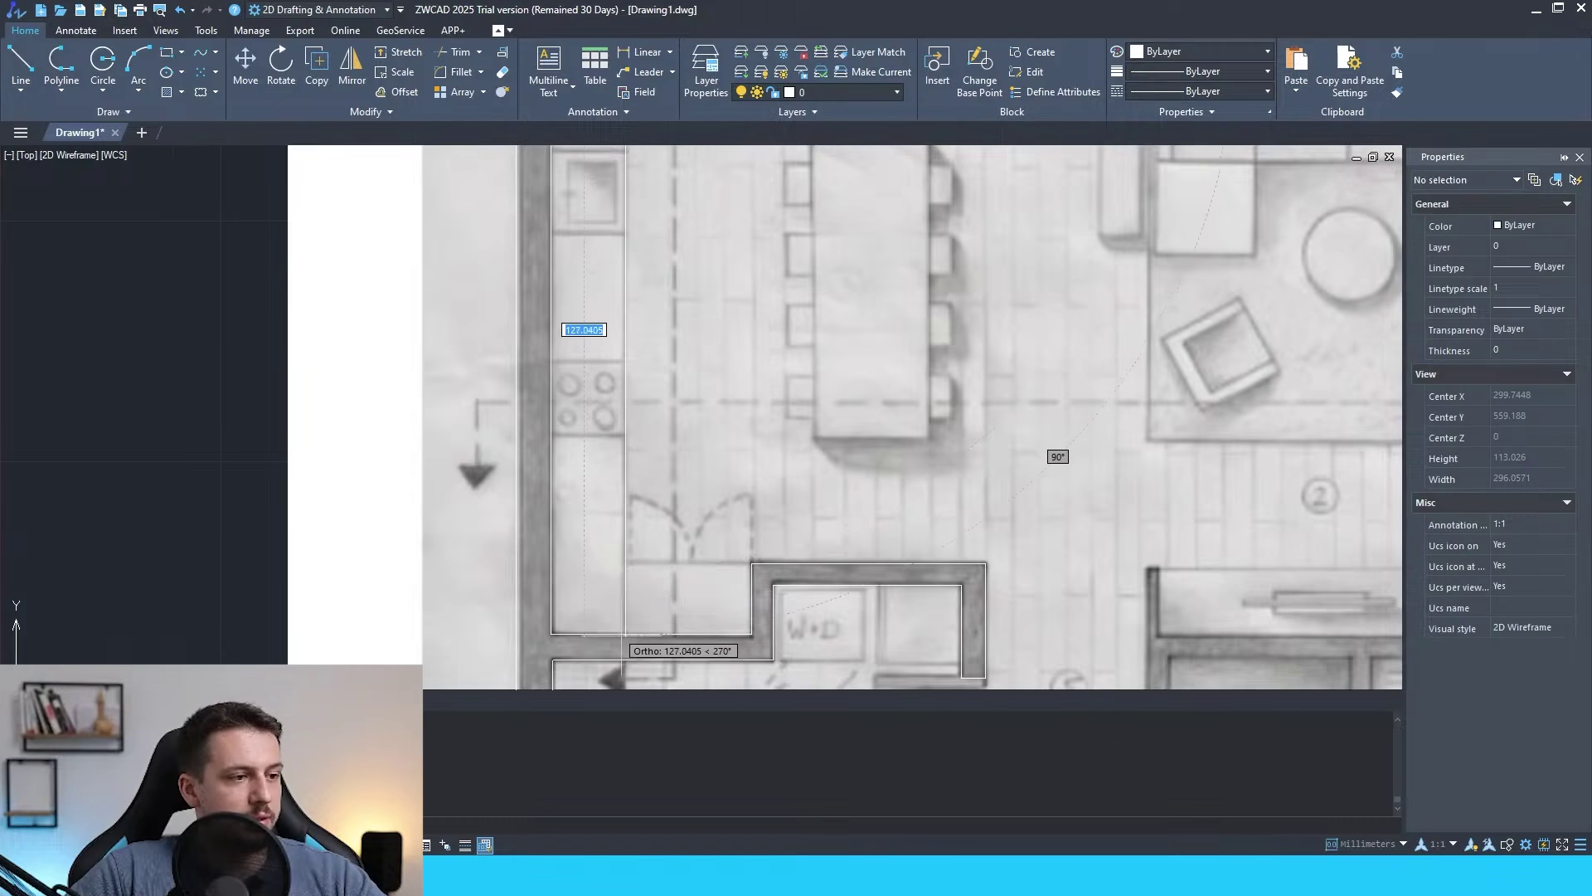
{"action": "scroll", "coordinate": [626, 634], "scroll_direction": "up", "scroll_amount": 3}
{"action": "scroll", "coordinate": [624, 634], "scroll_direction": "up", "scroll_amount": 3}
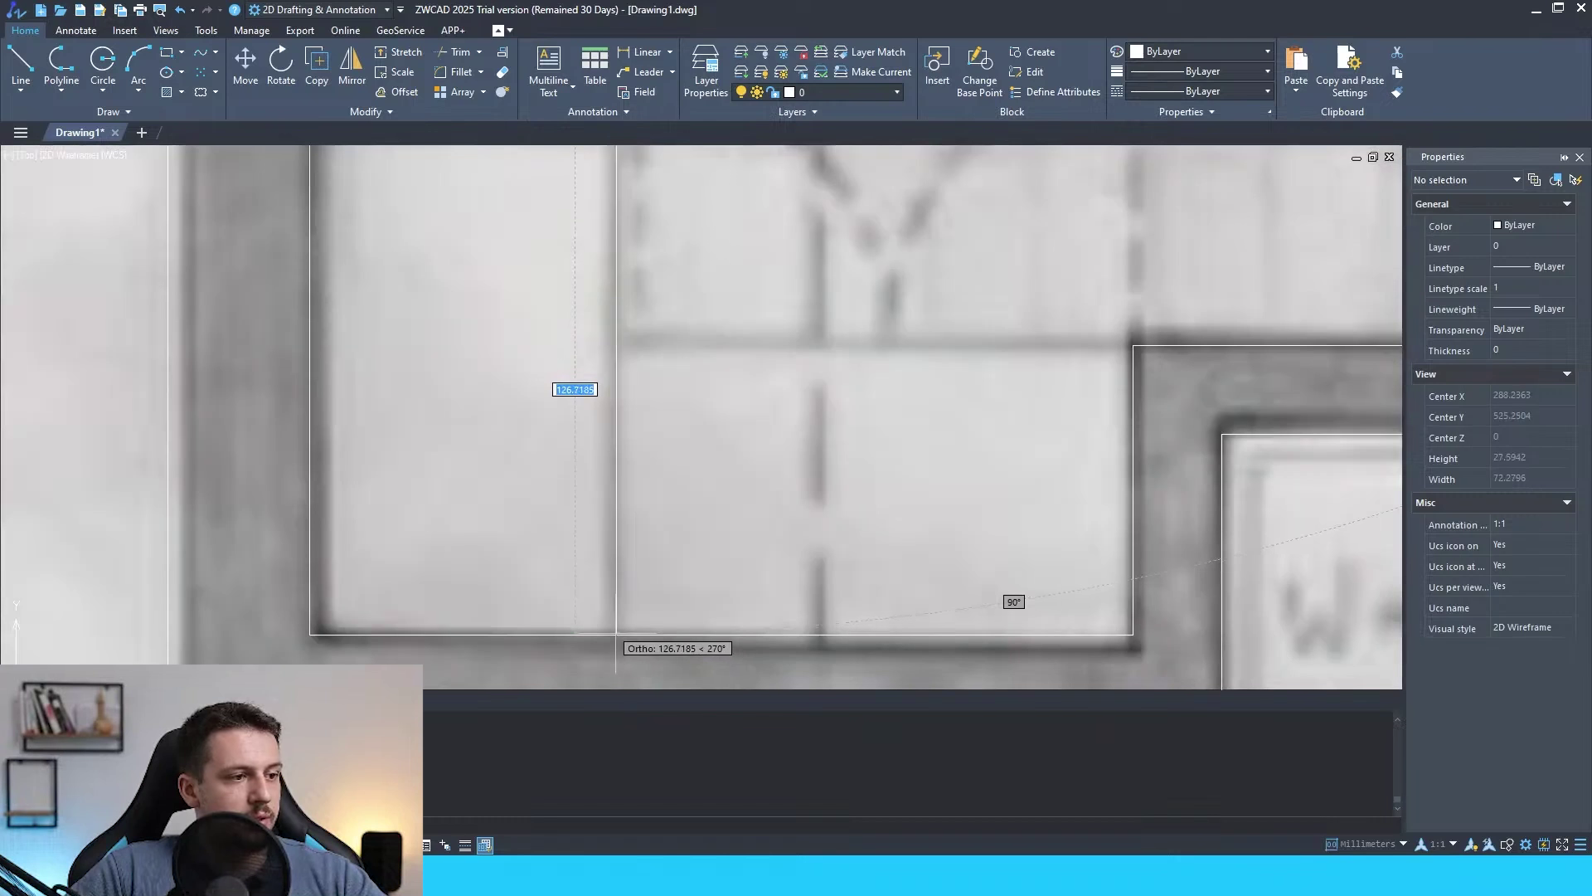
{"action": "left_click", "coordinate": [616, 635]}
{"action": "scroll", "coordinate": [642, 653], "scroll_direction": "up", "scroll_amount": 4}
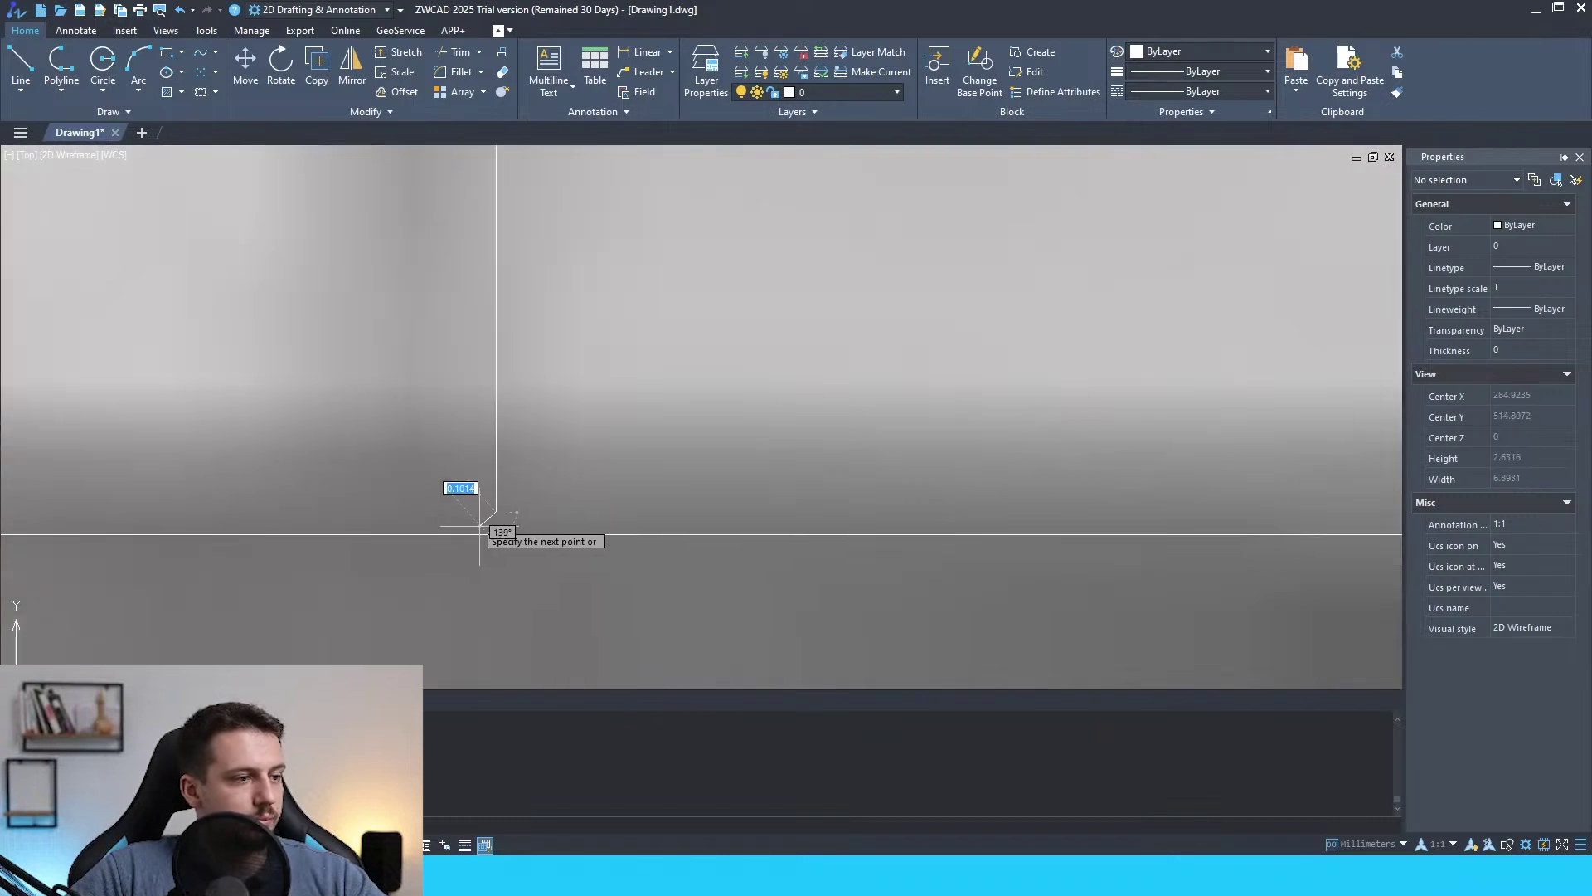
{"action": "scroll", "coordinate": [479, 526], "scroll_direction": "up", "scroll_amount": 4}
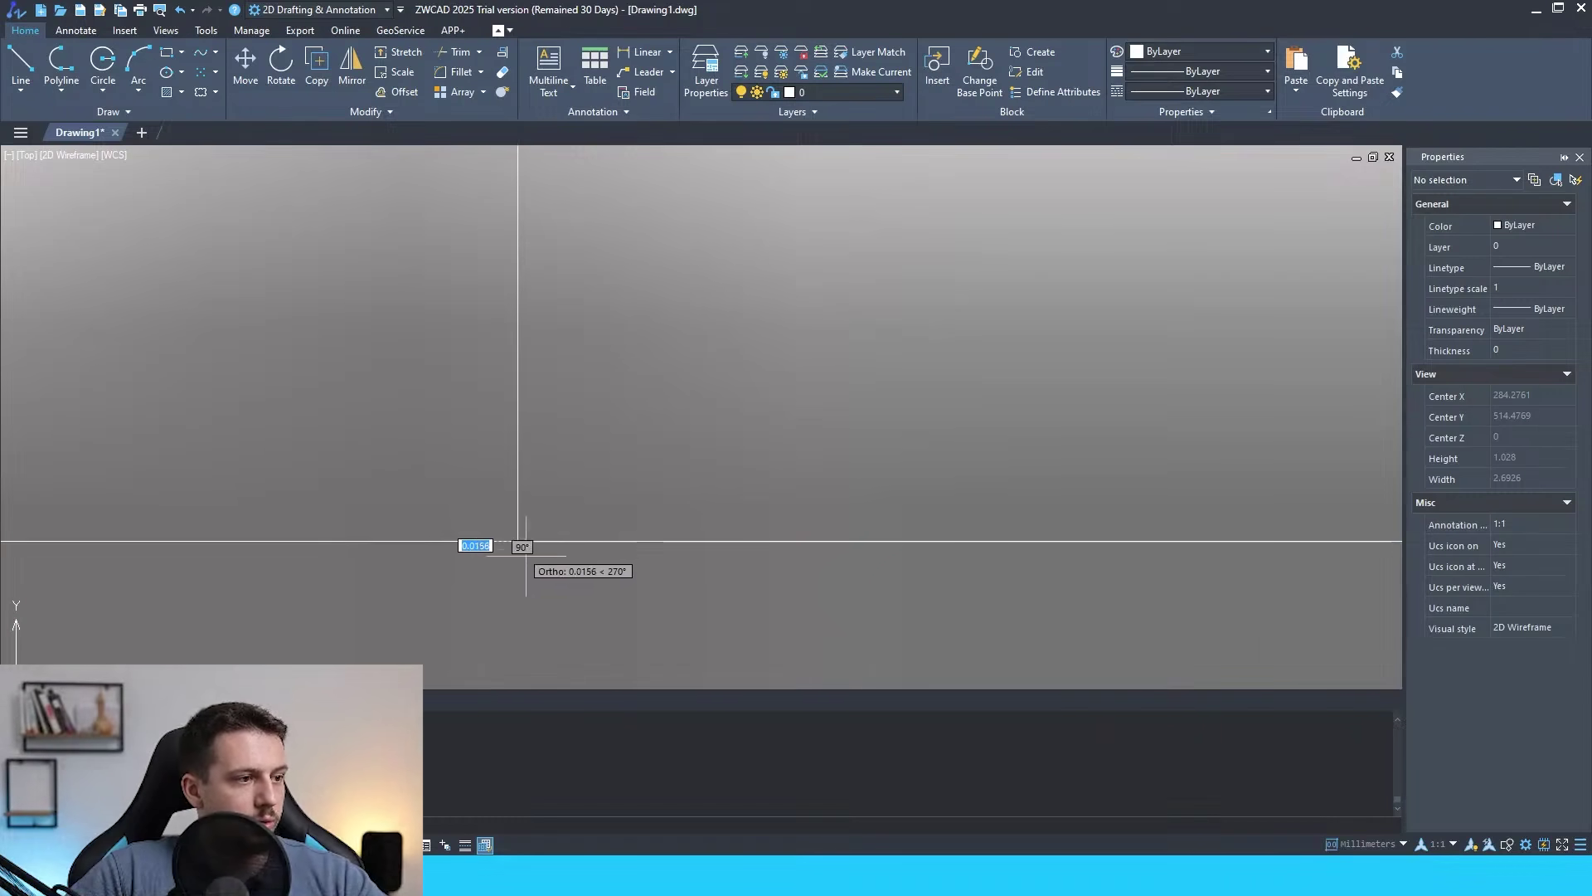
{"action": "scroll", "coordinate": [525, 547], "scroll_direction": "down", "scroll_amount": 9}
{"action": "scroll", "coordinate": [706, 476], "scroll_direction": "up", "scroll_amount": 4}
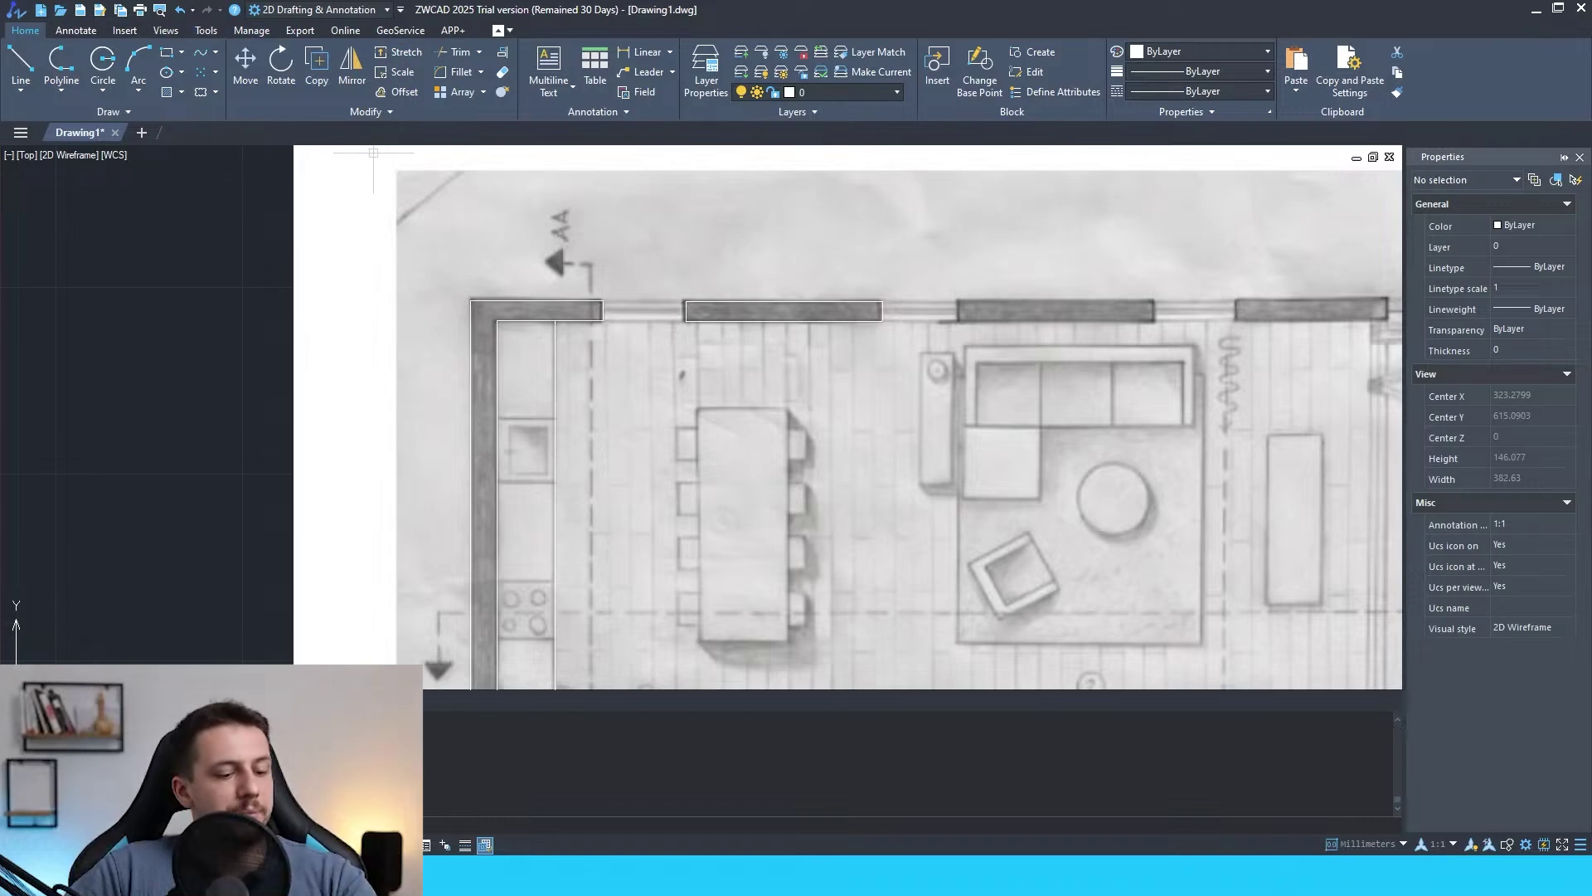
Add a Smart Mouse gesture R assigned to the rectangle command and save the gesture settings.
{"action": "type", "text": "sma"}
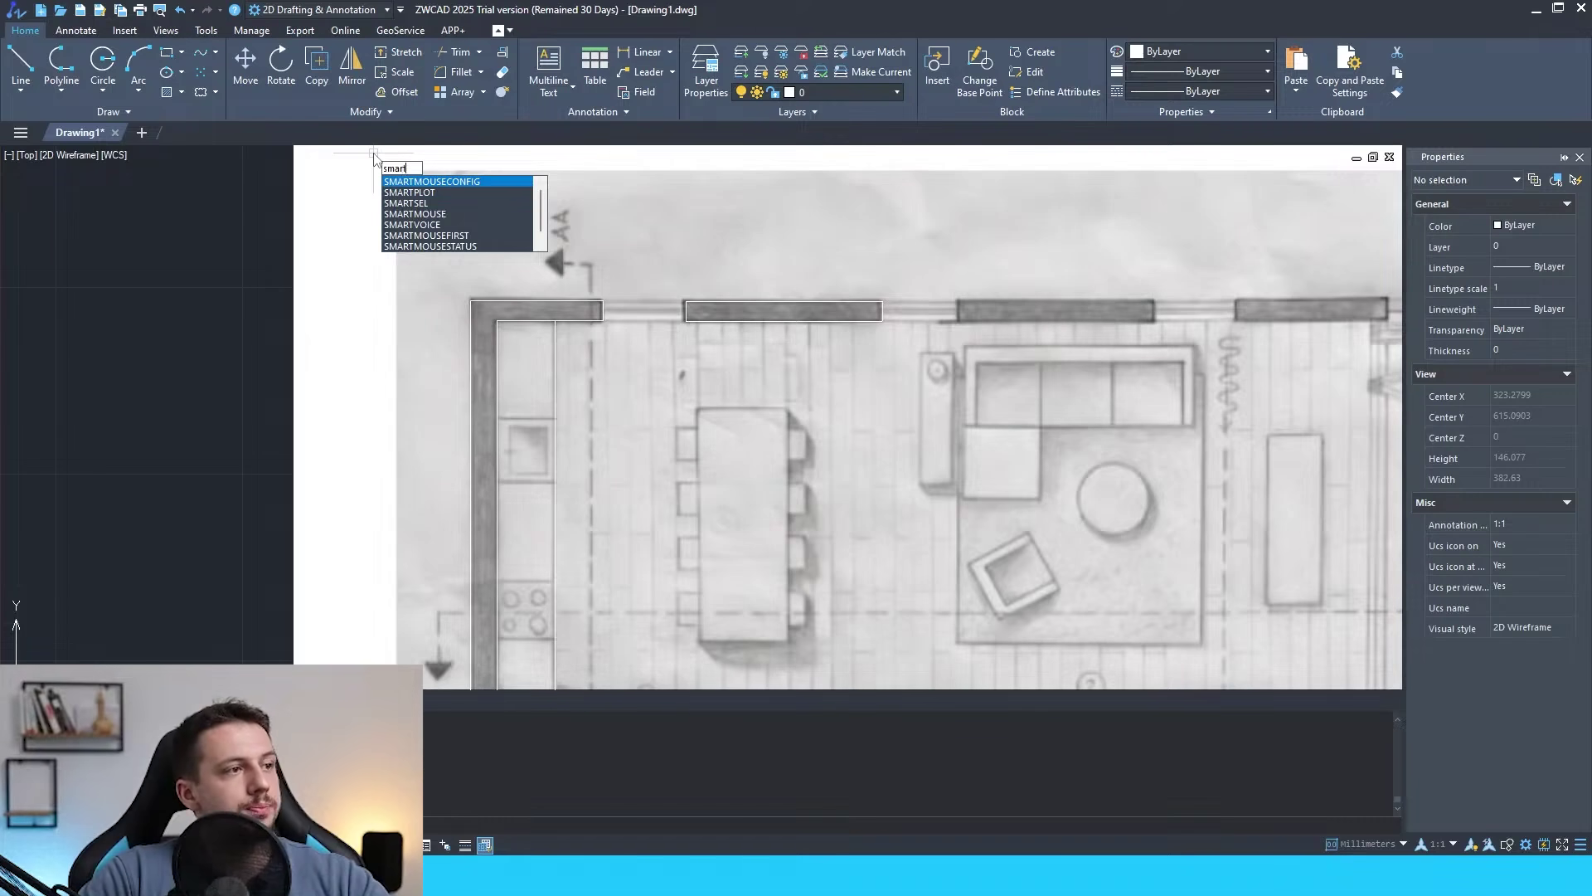
{"action": "type", "text": "rt"}
{"action": "key", "text": "Return"}
{"action": "scroll", "coordinate": [750, 382], "scroll_direction": "down", "scroll_amount": 3}
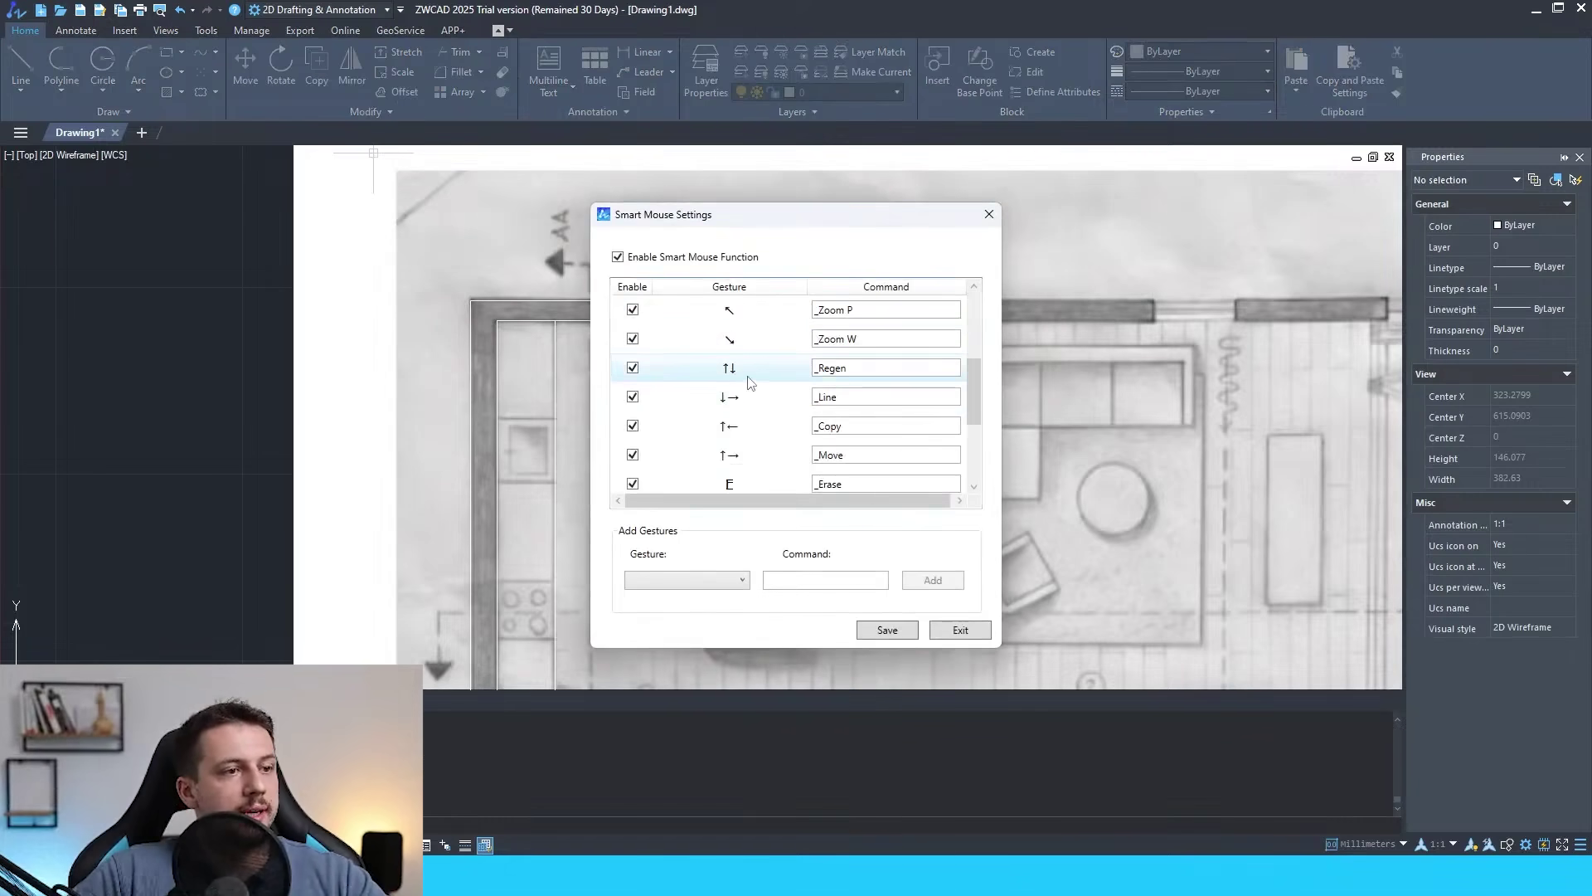
{"action": "scroll", "coordinate": [908, 366], "scroll_direction": "up", "scroll_amount": 2}
{"action": "scroll", "coordinate": [906, 373], "scroll_direction": "down", "scroll_amount": 5}
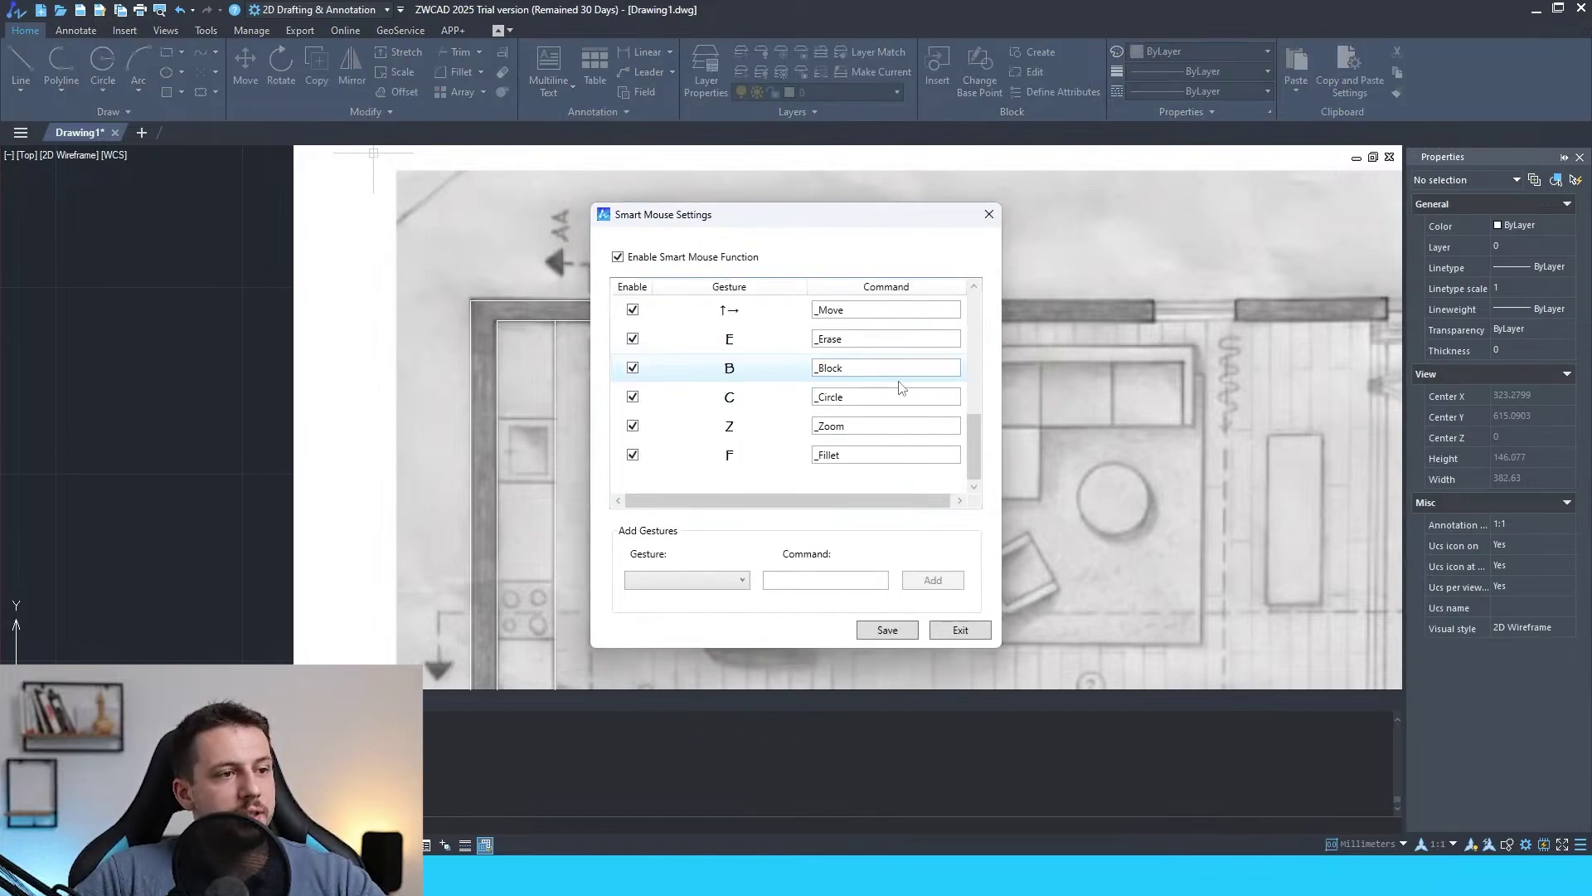
{"action": "left_click", "coordinate": [737, 581]}
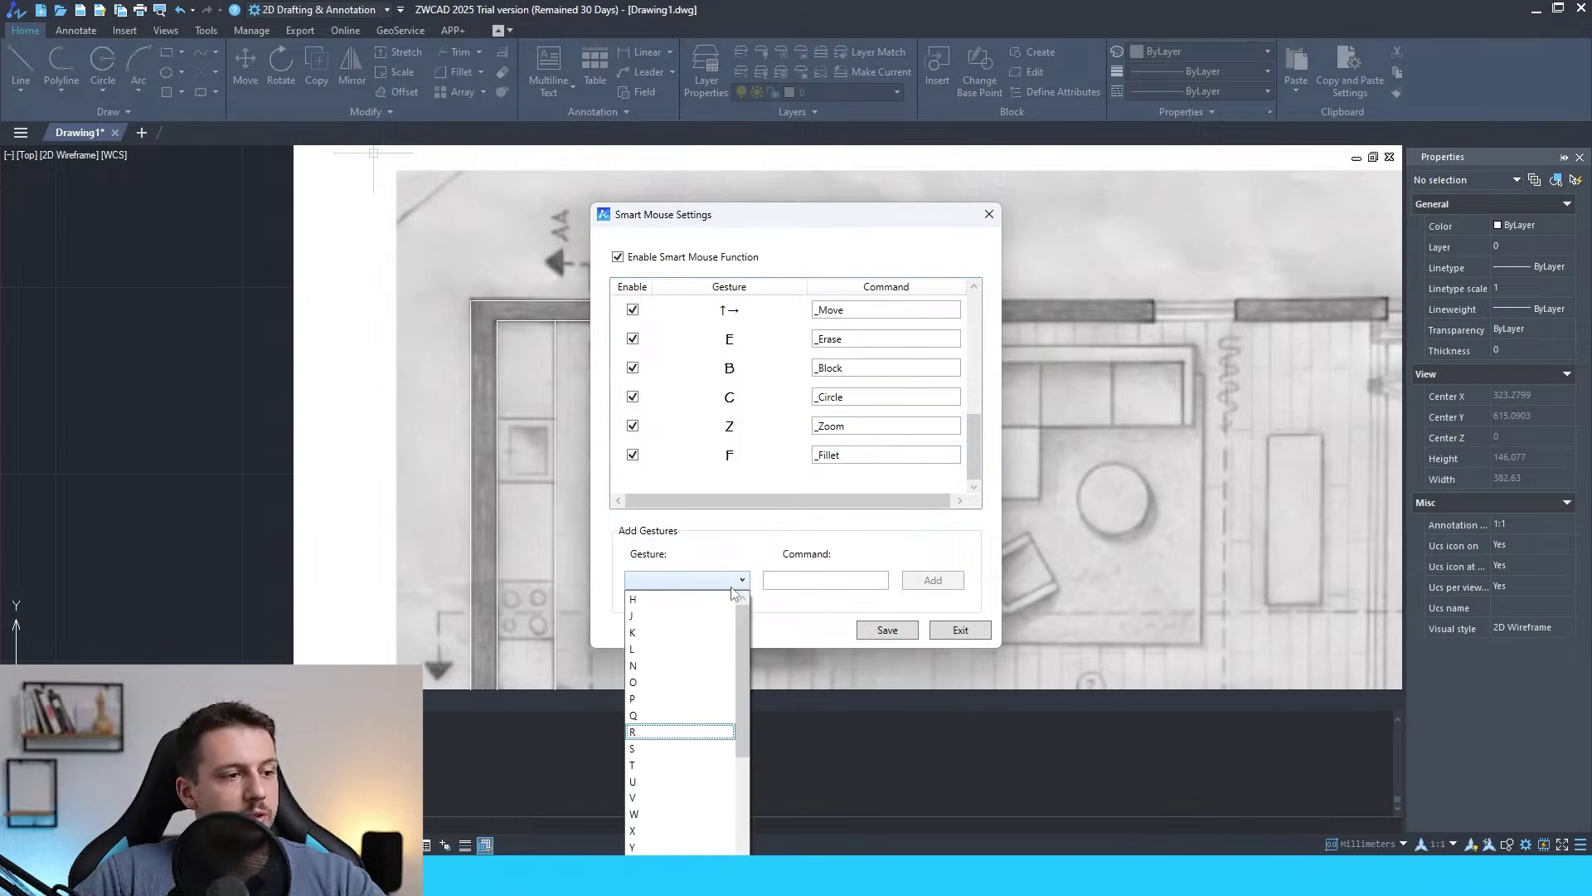
{"action": "left_click", "coordinate": [647, 732]}
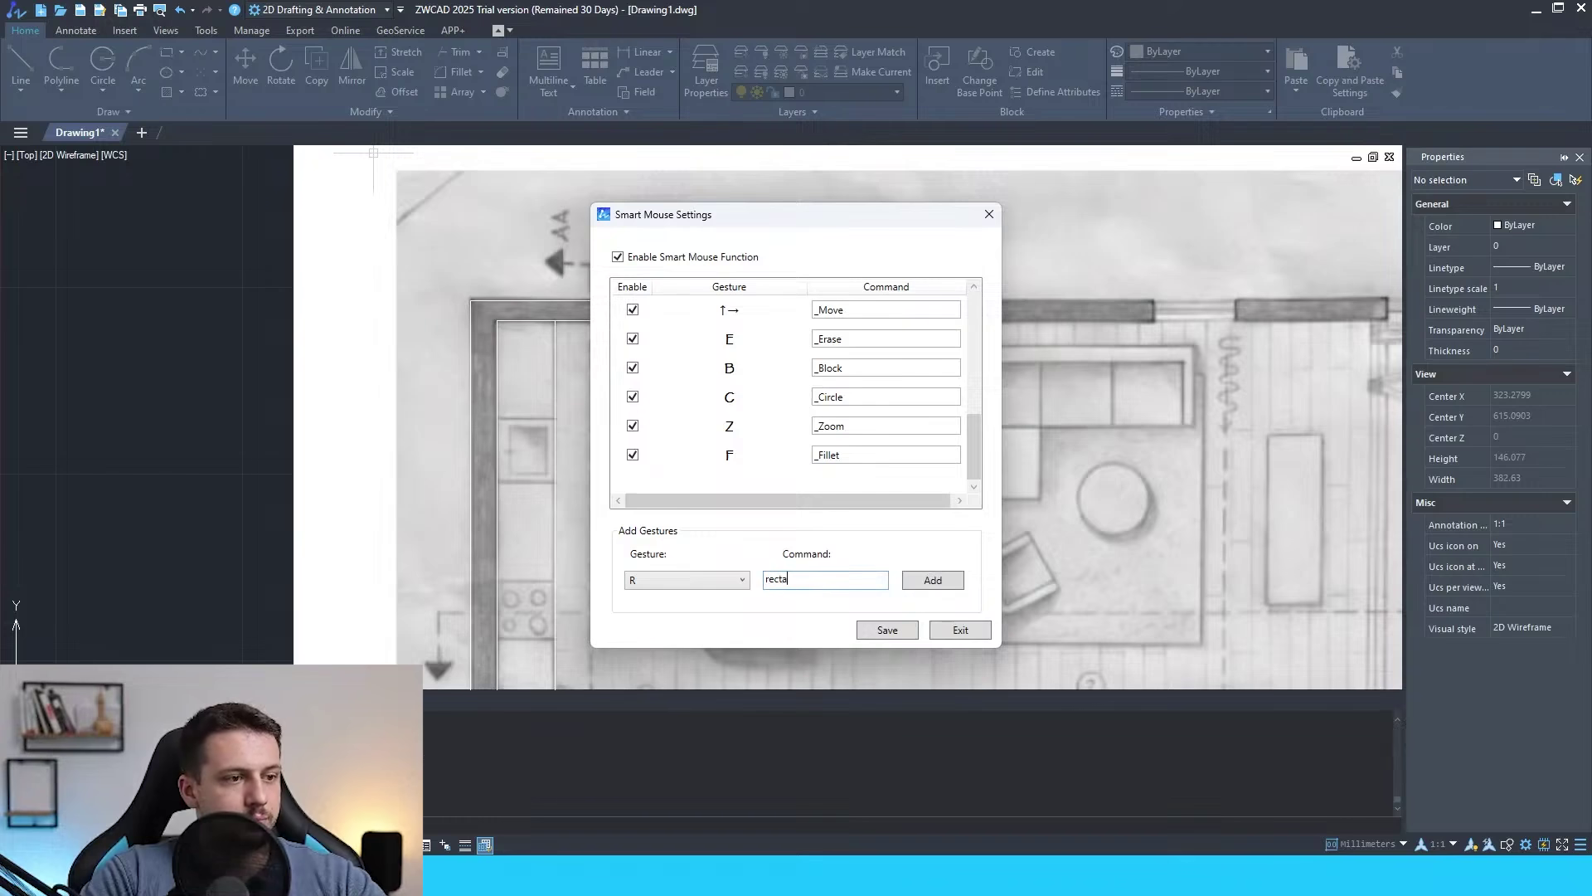
{"action": "left_click", "coordinate": [933, 581]}
{"action": "left_click", "coordinate": [886, 630]}
Using the R gesture, draw a rectangle about 24 by 62 mm over the dining table, from its upper-left to its lower-right corner.
{"action": "scroll", "coordinate": [581, 393], "scroll_direction": "down", "scroll_amount": 4}
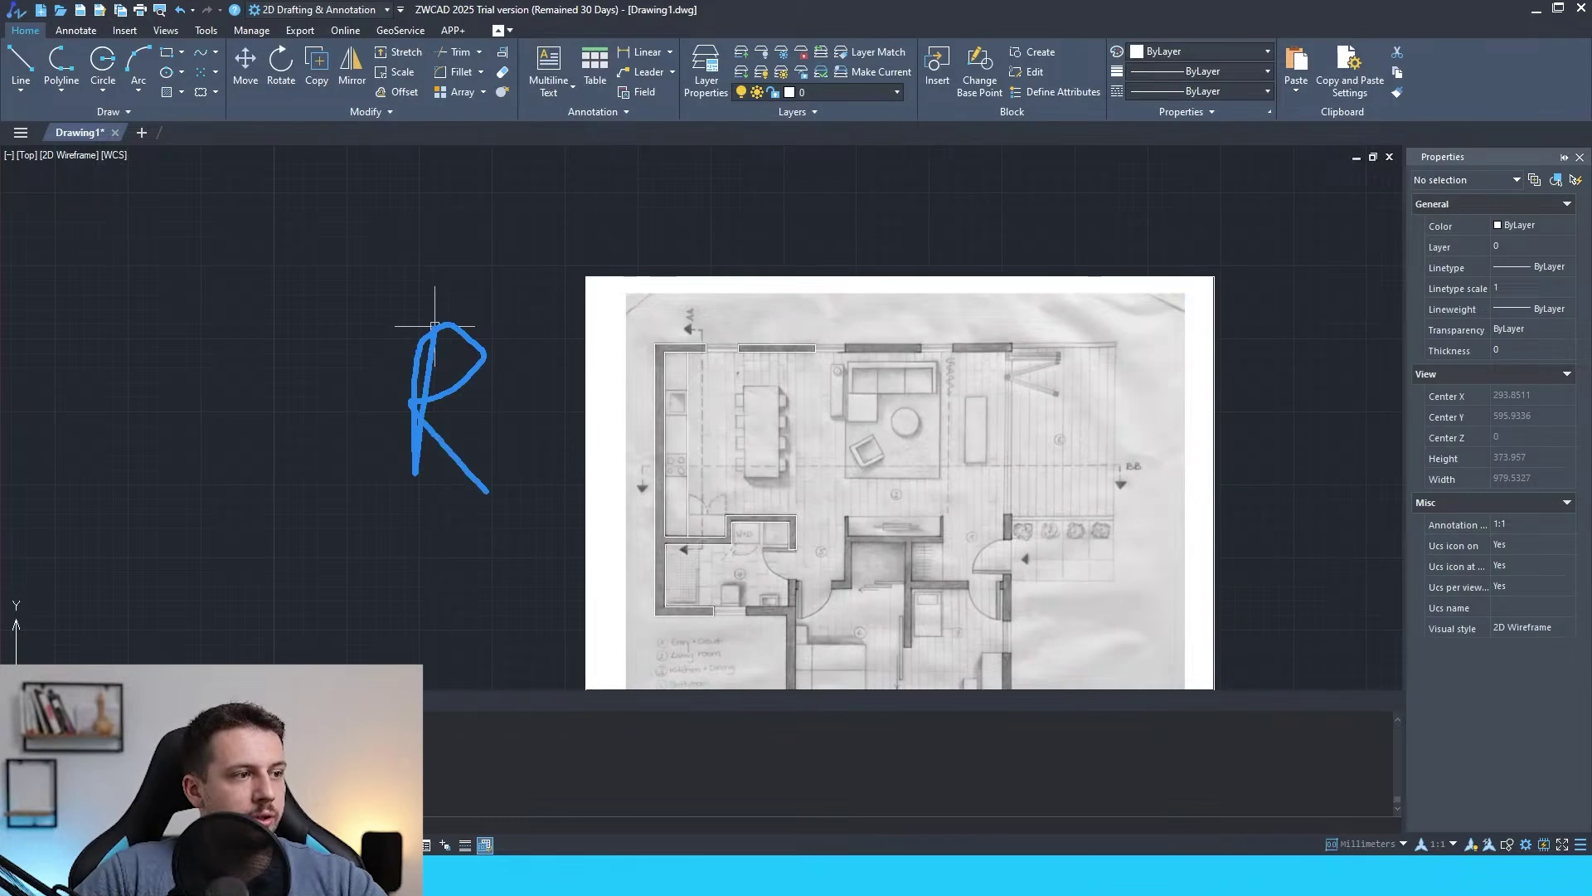
{"action": "scroll", "coordinate": [664, 396], "scroll_direction": "up", "scroll_amount": 8}
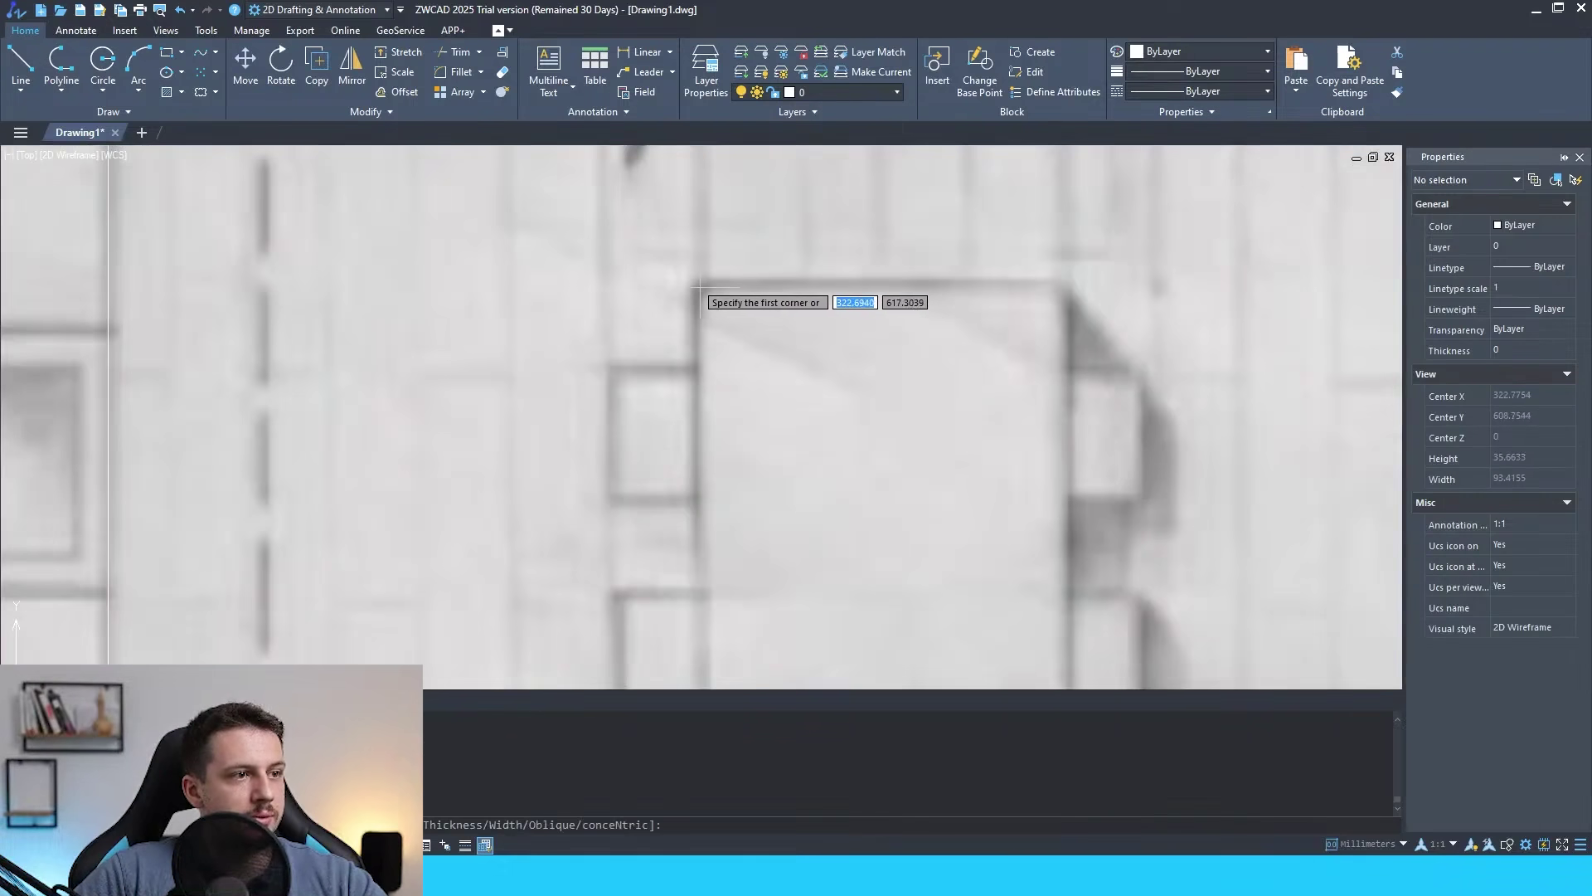
{"action": "left_click", "coordinate": [699, 290]}
{"action": "scroll", "coordinate": [730, 356], "scroll_direction": "down", "scroll_amount": 4}
{"action": "scroll", "coordinate": [763, 498], "scroll_direction": "up", "scroll_amount": 4}
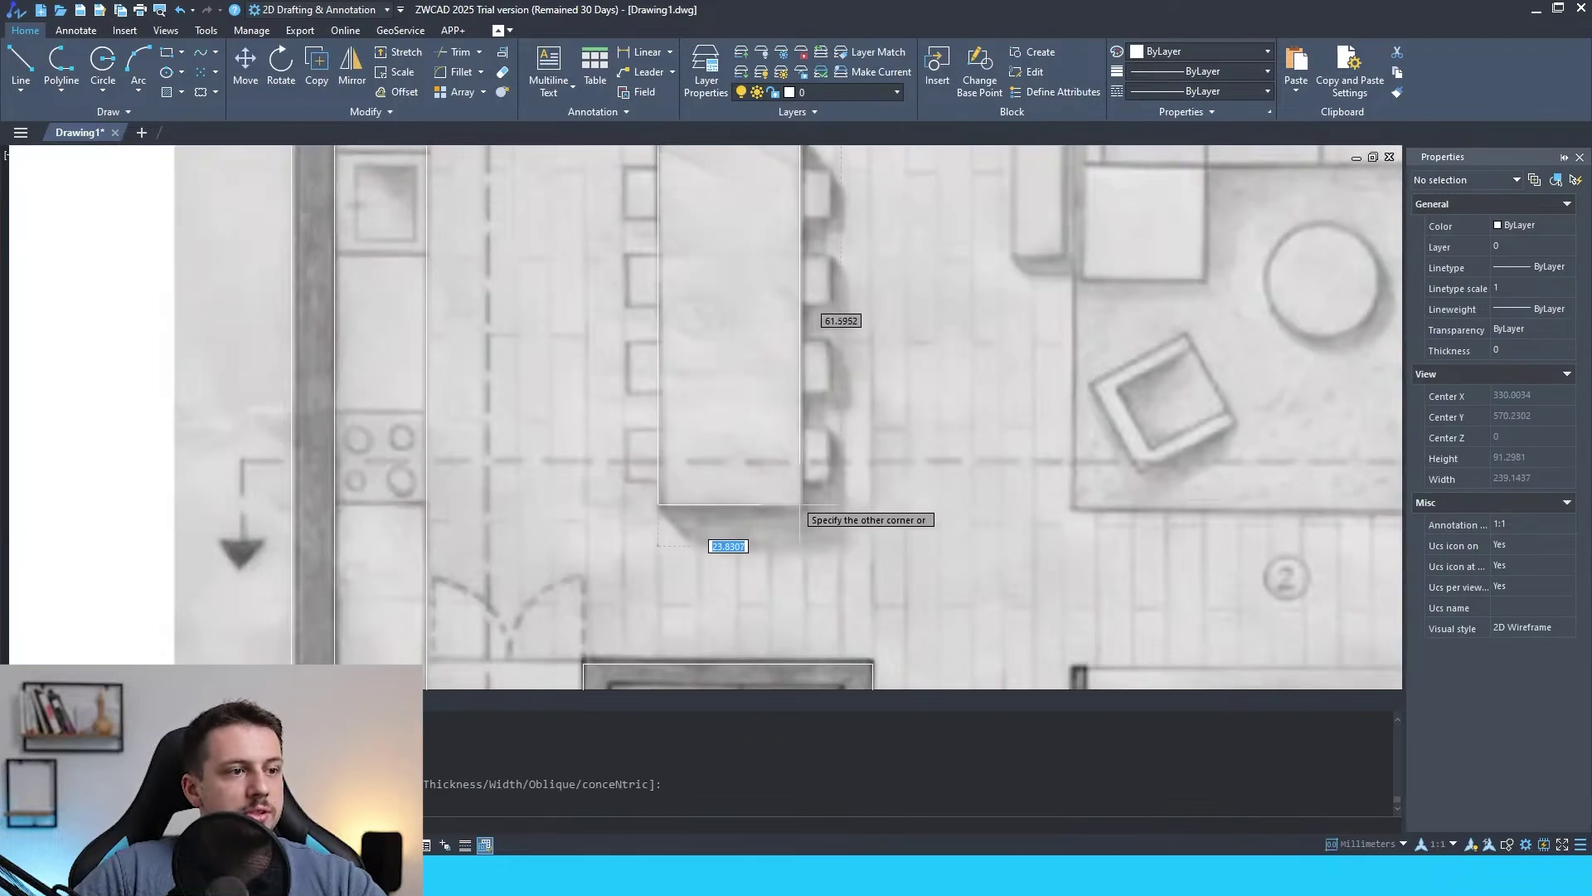
{"action": "left_click", "coordinate": [801, 505]}
{"action": "scroll", "coordinate": [728, 413], "scroll_direction": "down", "scroll_amount": 4}
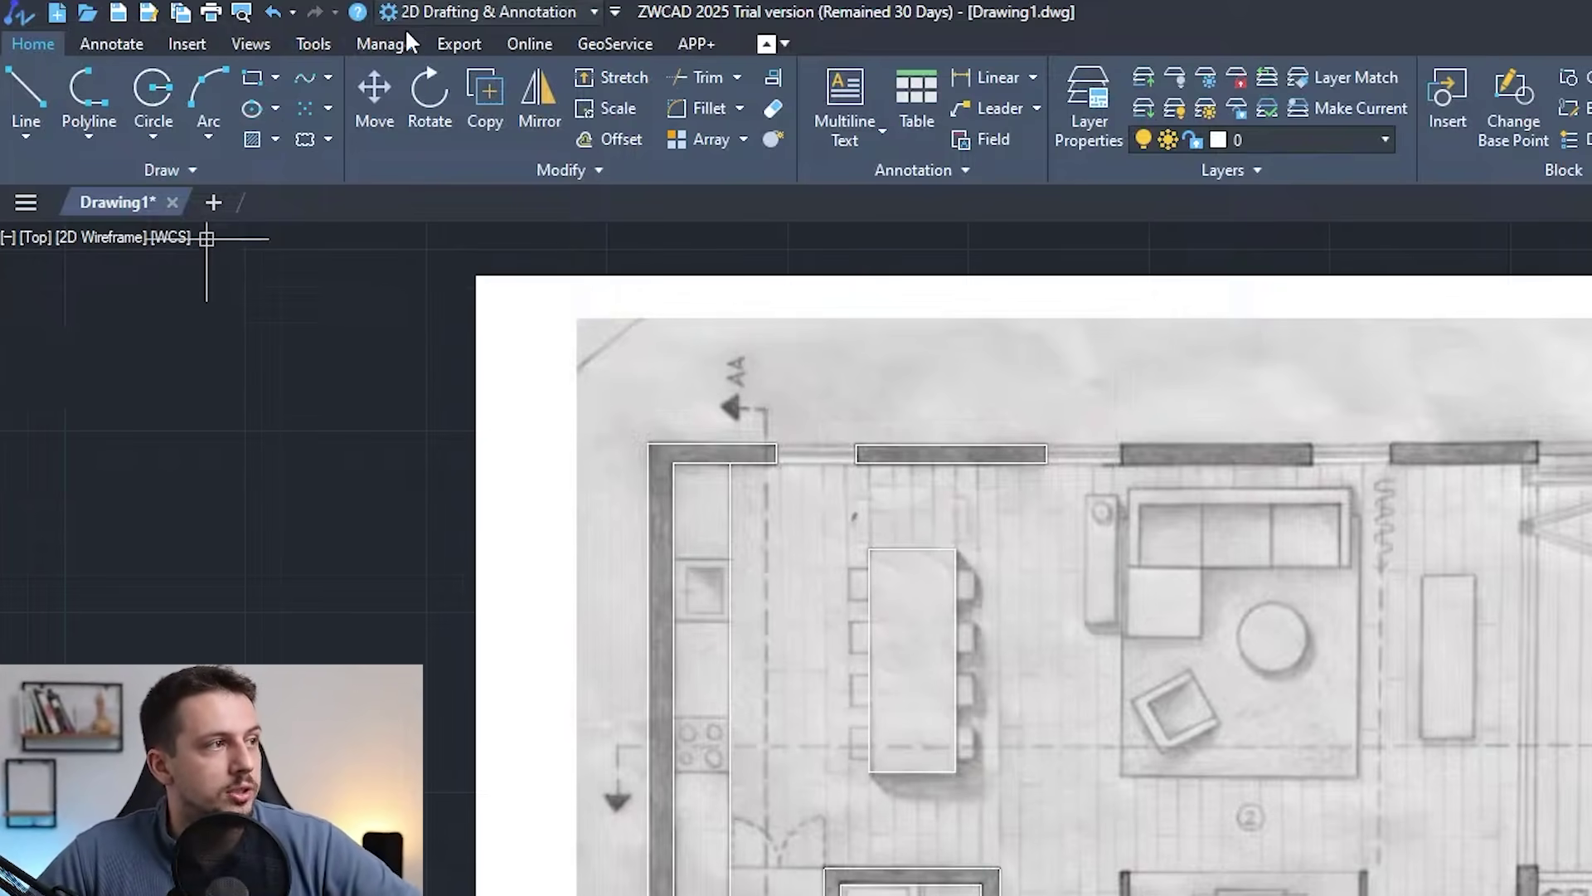
Insert a Smart Voice note on the kitchen counter's front edge at the sink cabinet's upper corner and record a voice message.
{"action": "left_click", "coordinate": [400, 37]}
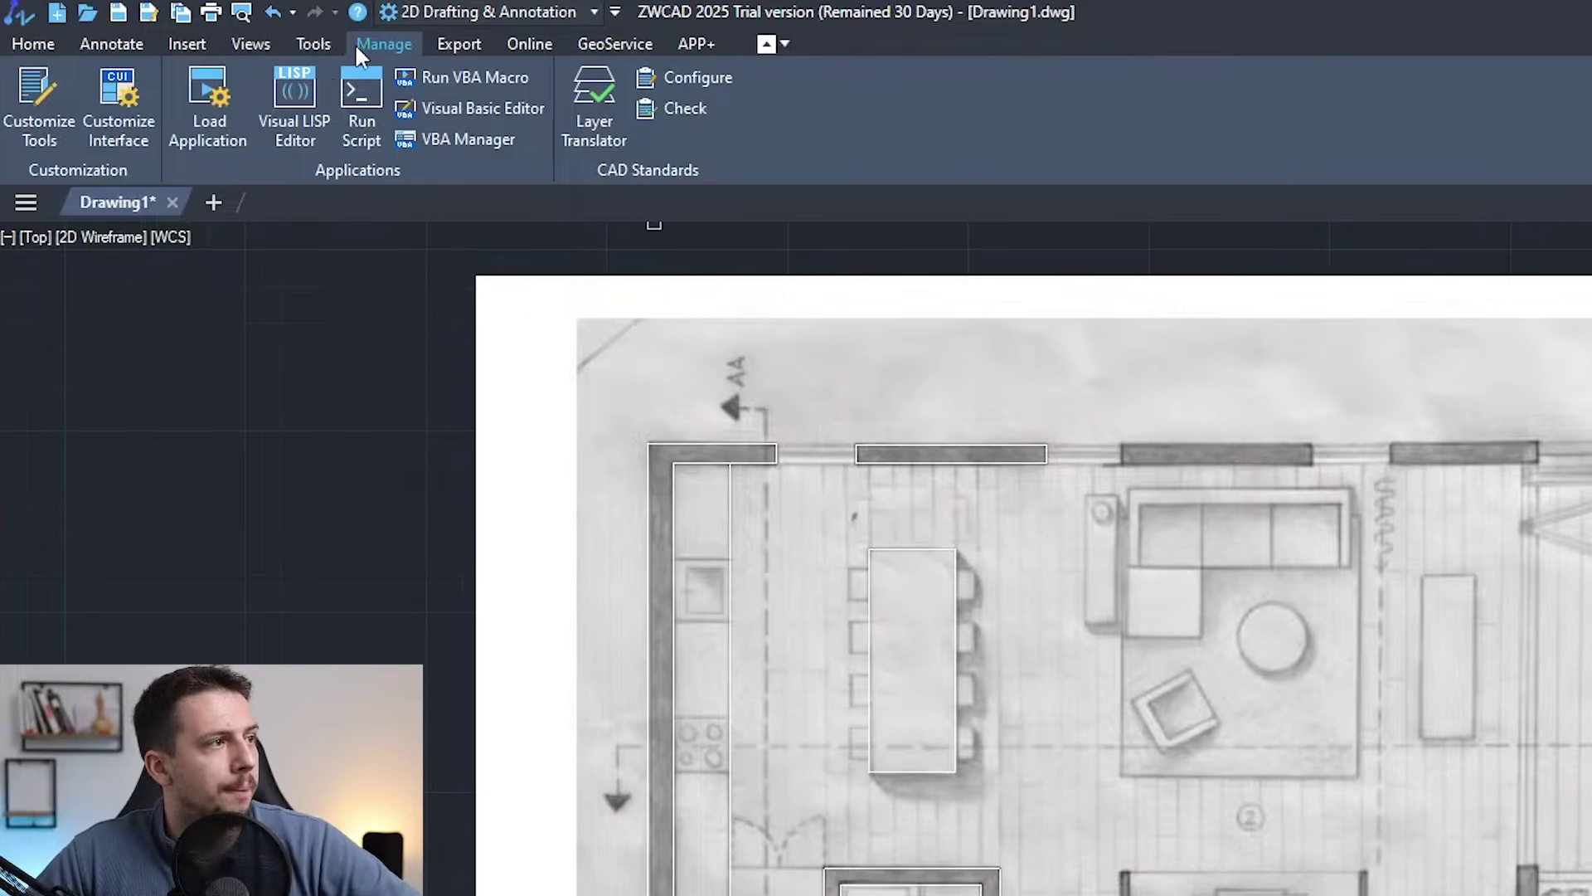
{"action": "left_click", "coordinate": [314, 45]}
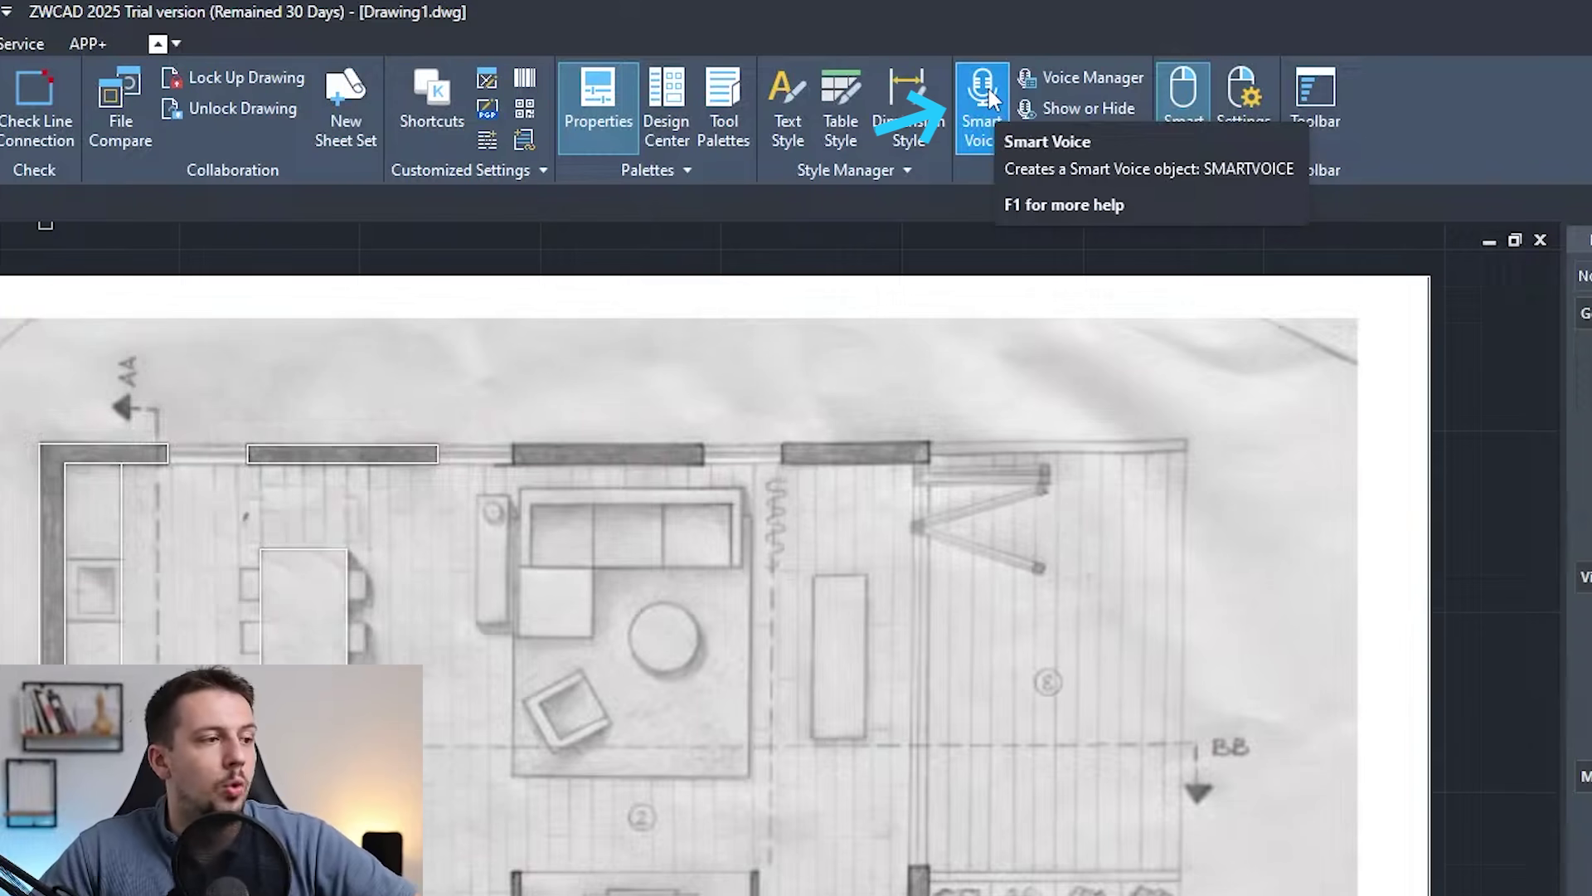
{"action": "left_click", "coordinate": [988, 83]}
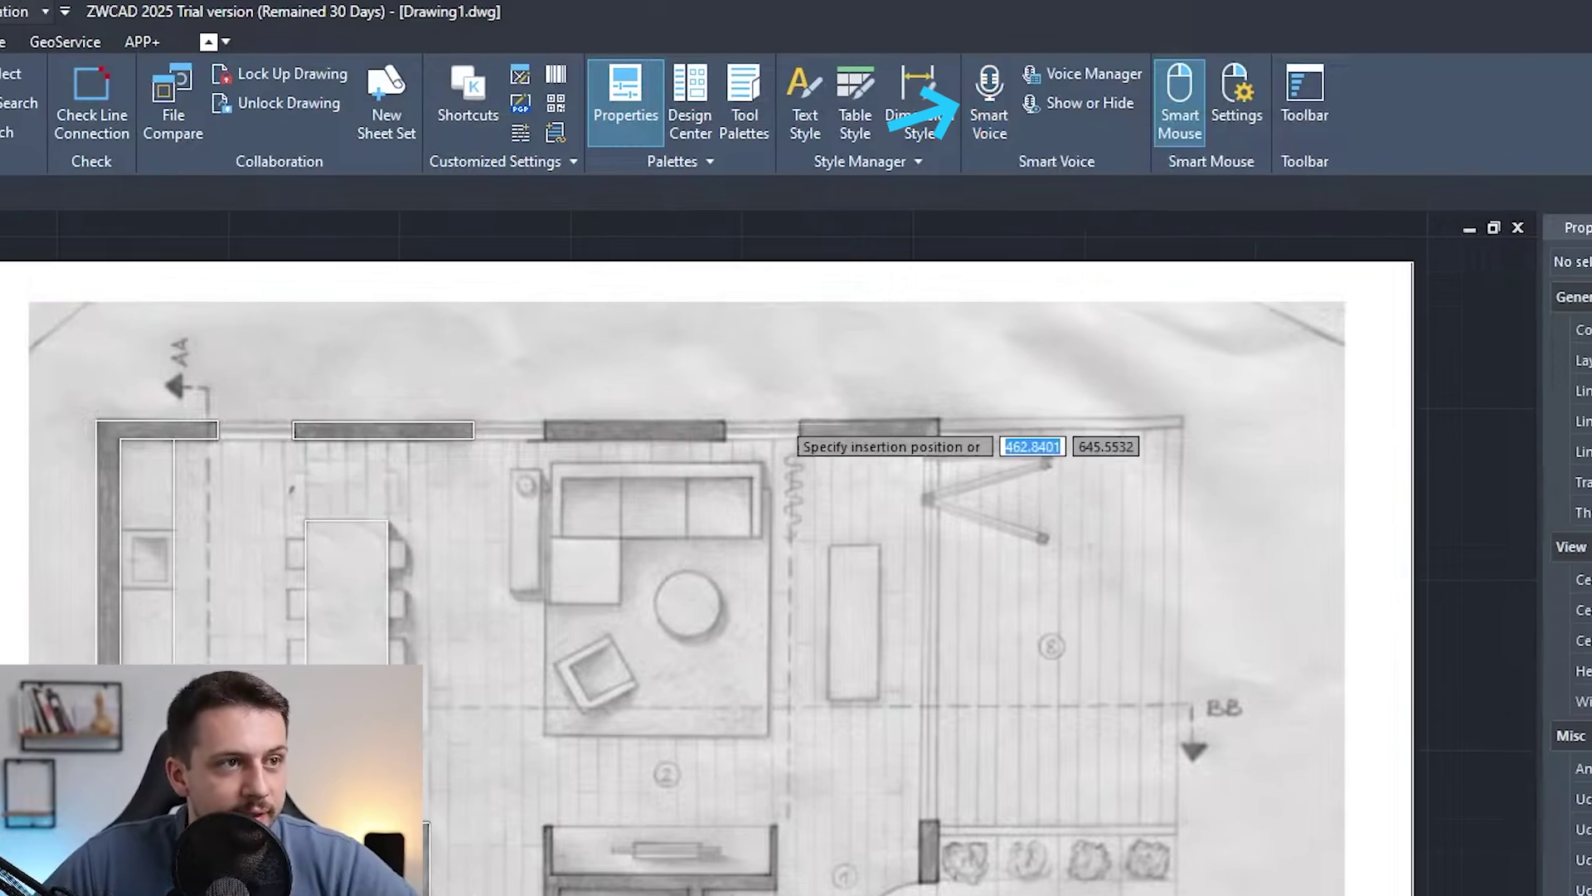
{"action": "scroll", "coordinate": [499, 383], "scroll_direction": "up", "scroll_amount": 5}
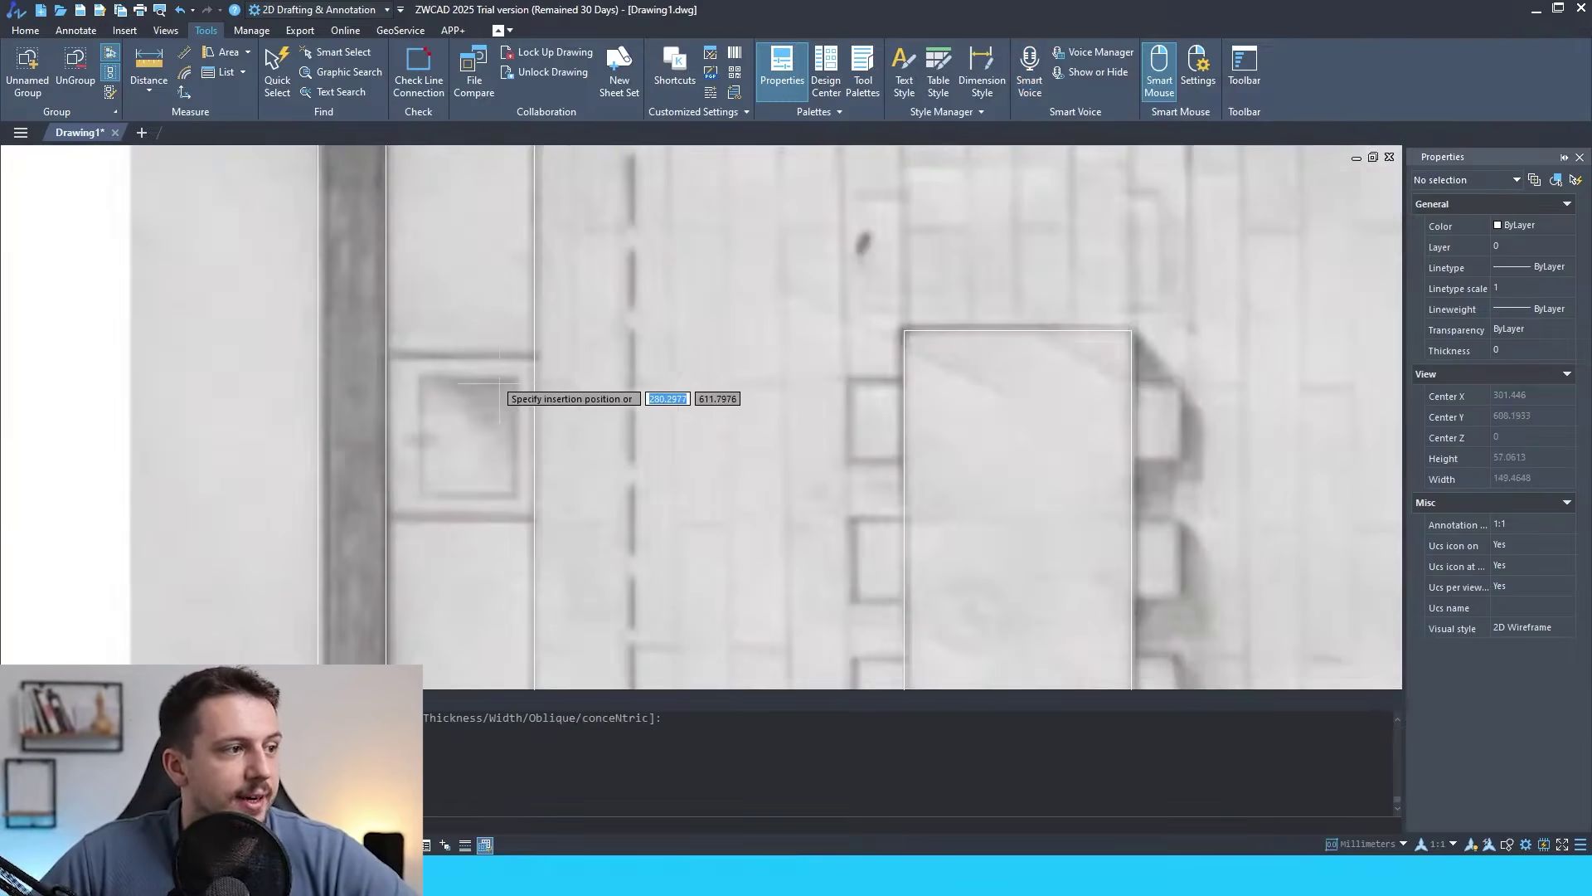
{"action": "left_click", "coordinate": [534, 356]}
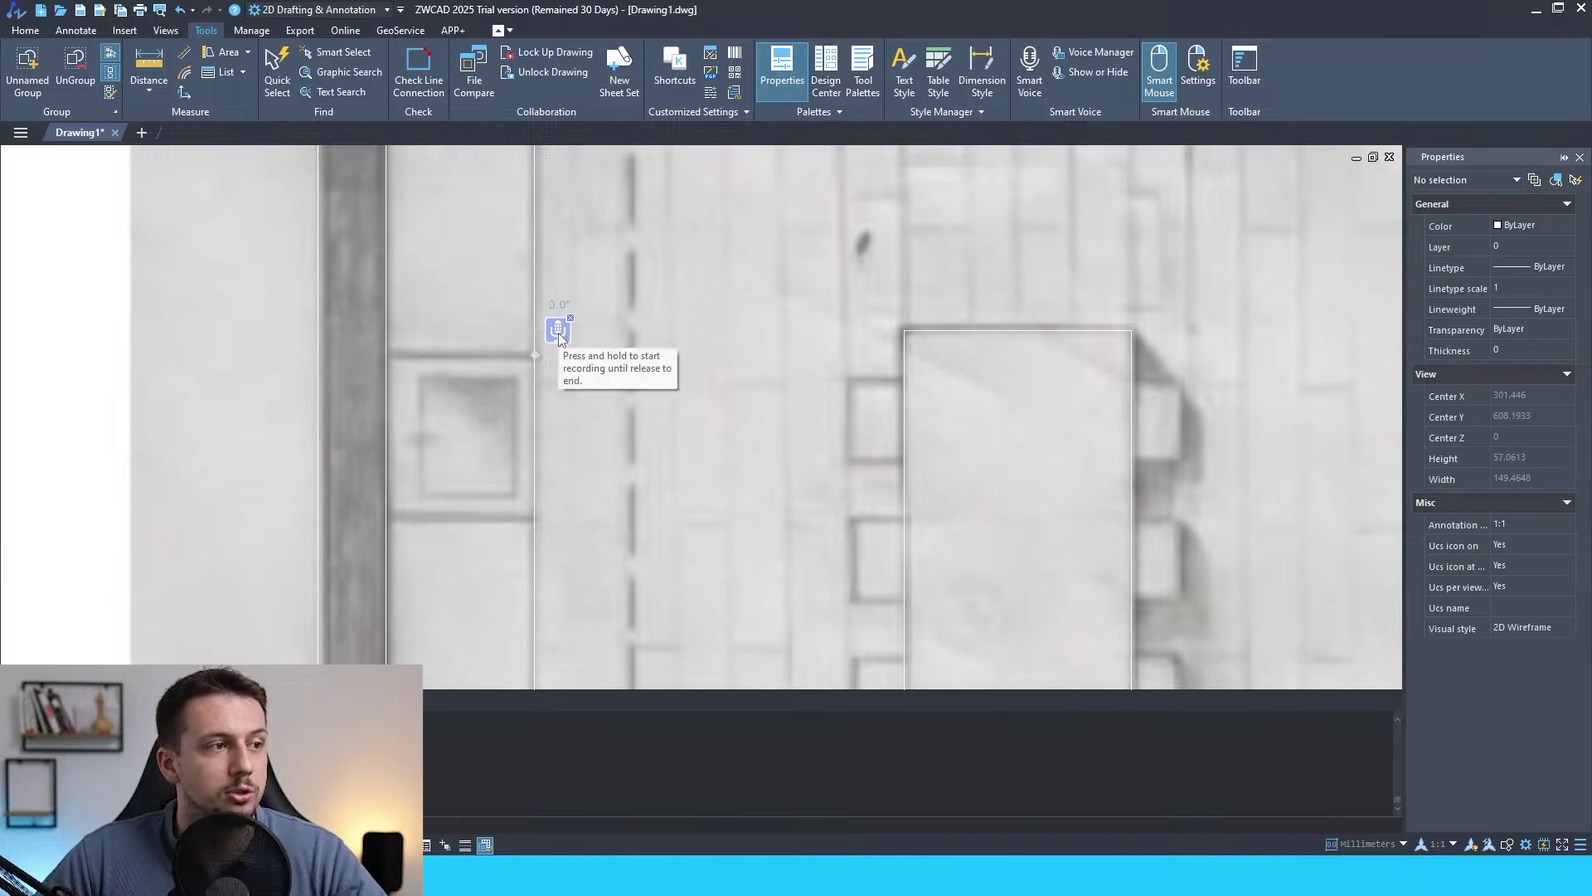
{"action": "left_click_drag", "start_coordinate": [559, 335], "coordinate": [559, 336]}
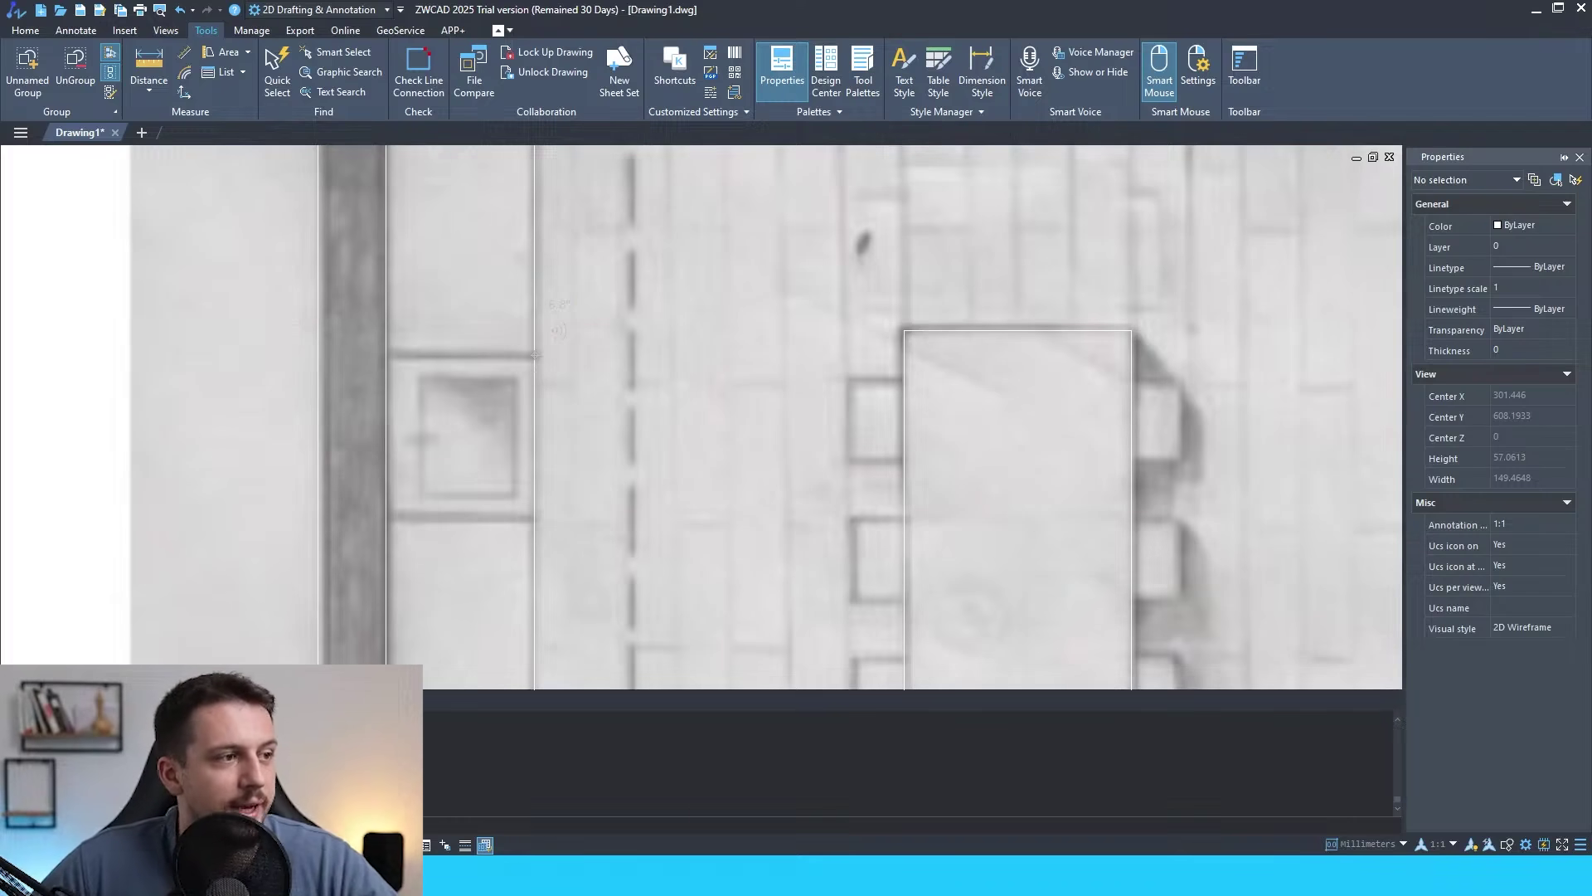
Play back the voice note recorded beside the kitchen sink.
{"action": "scroll", "coordinate": [535, 355], "scroll_direction": "down", "scroll_amount": 5}
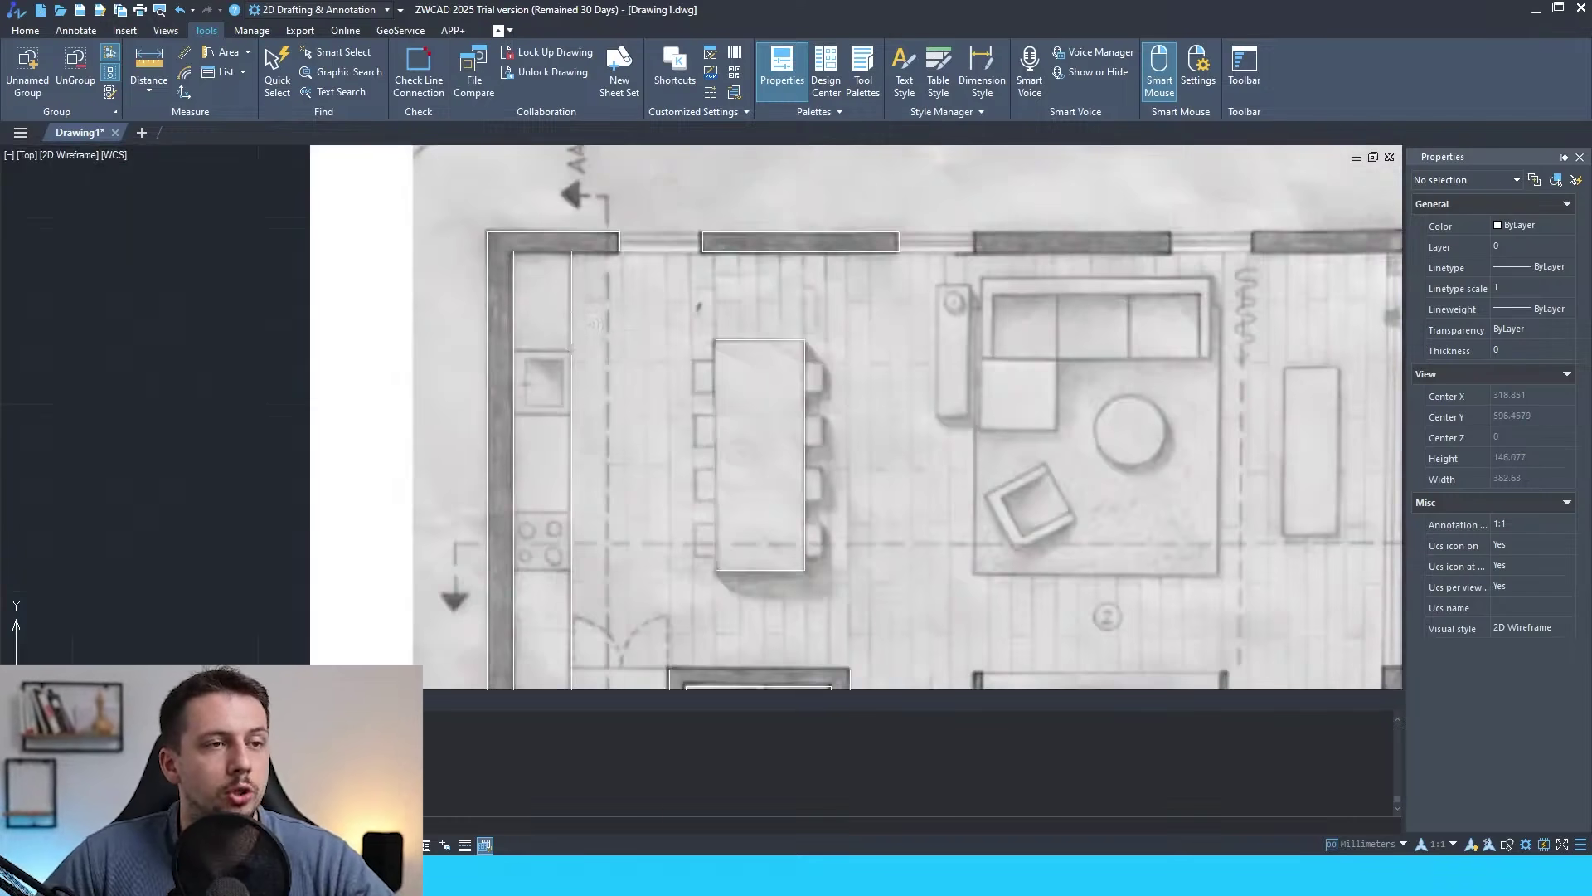
{"action": "scroll", "coordinate": [620, 344], "scroll_direction": "up", "scroll_amount": 5}
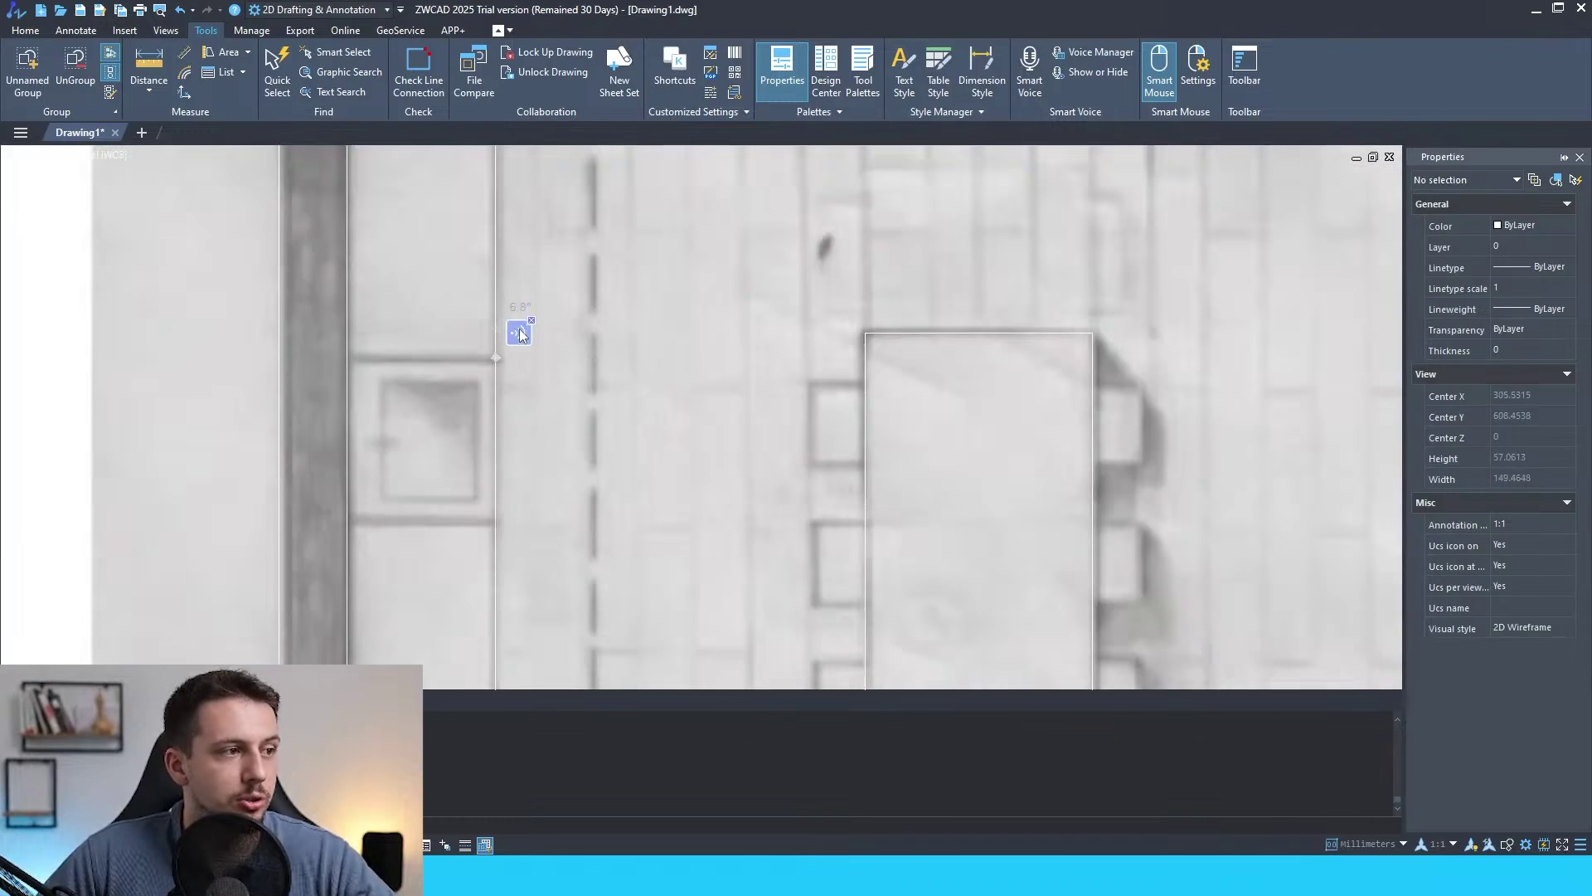
{"action": "left_click", "coordinate": [519, 332]}
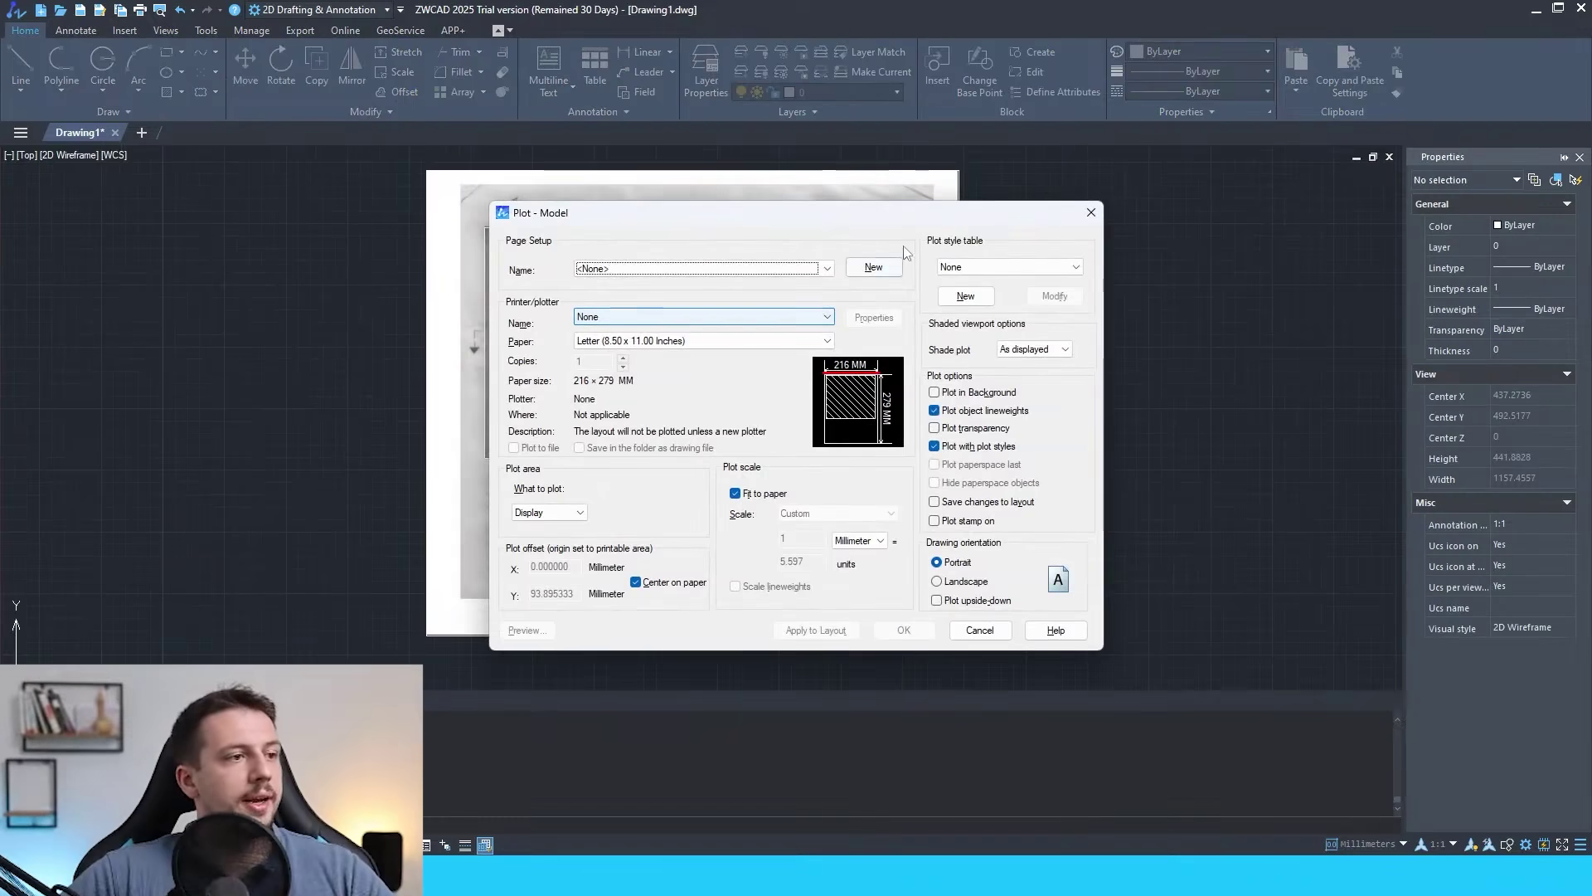
{"action": "left_click", "coordinate": [1091, 213]}
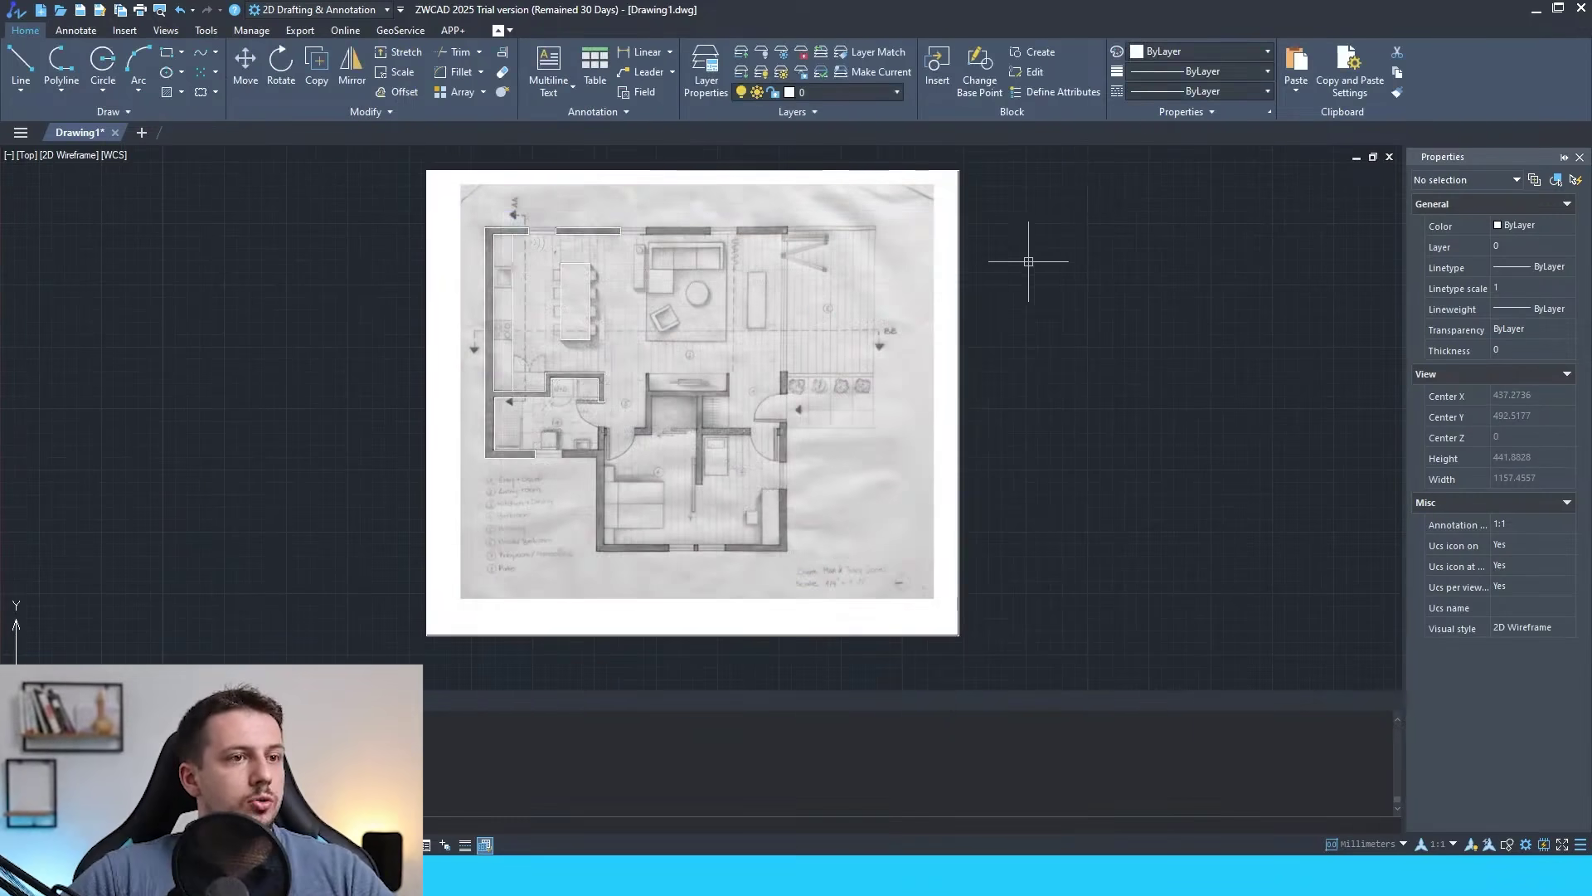
{"action": "scroll", "coordinate": [748, 232], "scroll_direction": "up", "scroll_amount": 4}
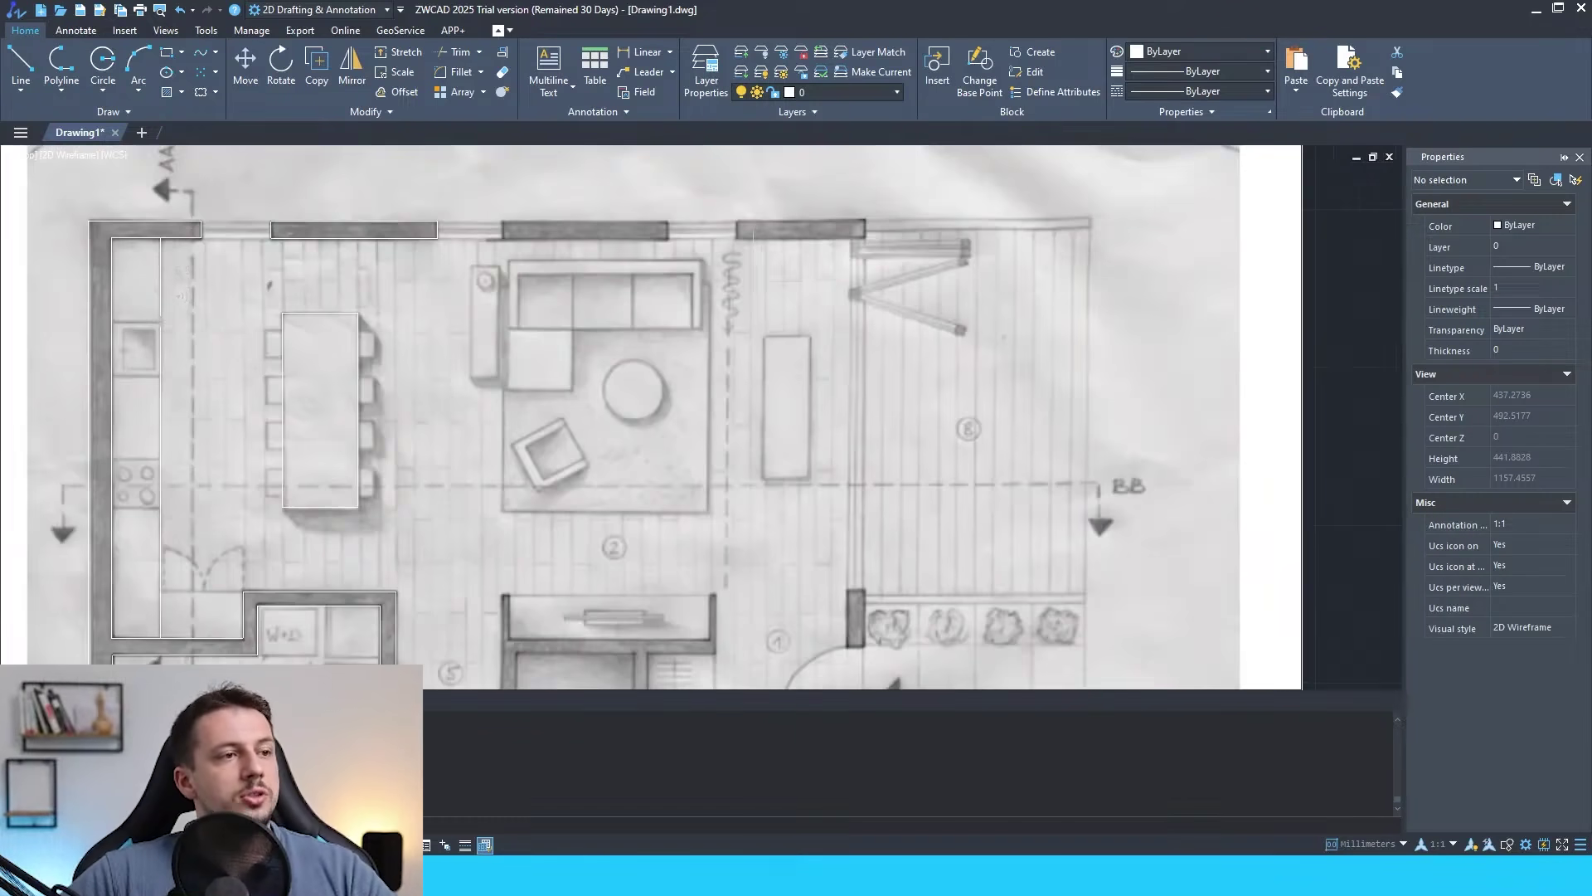
{"action": "scroll", "coordinate": [785, 259], "scroll_direction": "down", "scroll_amount": 6}
{"action": "scroll", "coordinate": [879, 286], "scroll_direction": "up", "scroll_amount": 4}
{"action": "scroll", "coordinate": [1115, 303], "scroll_direction": "down", "scroll_amount": 4}
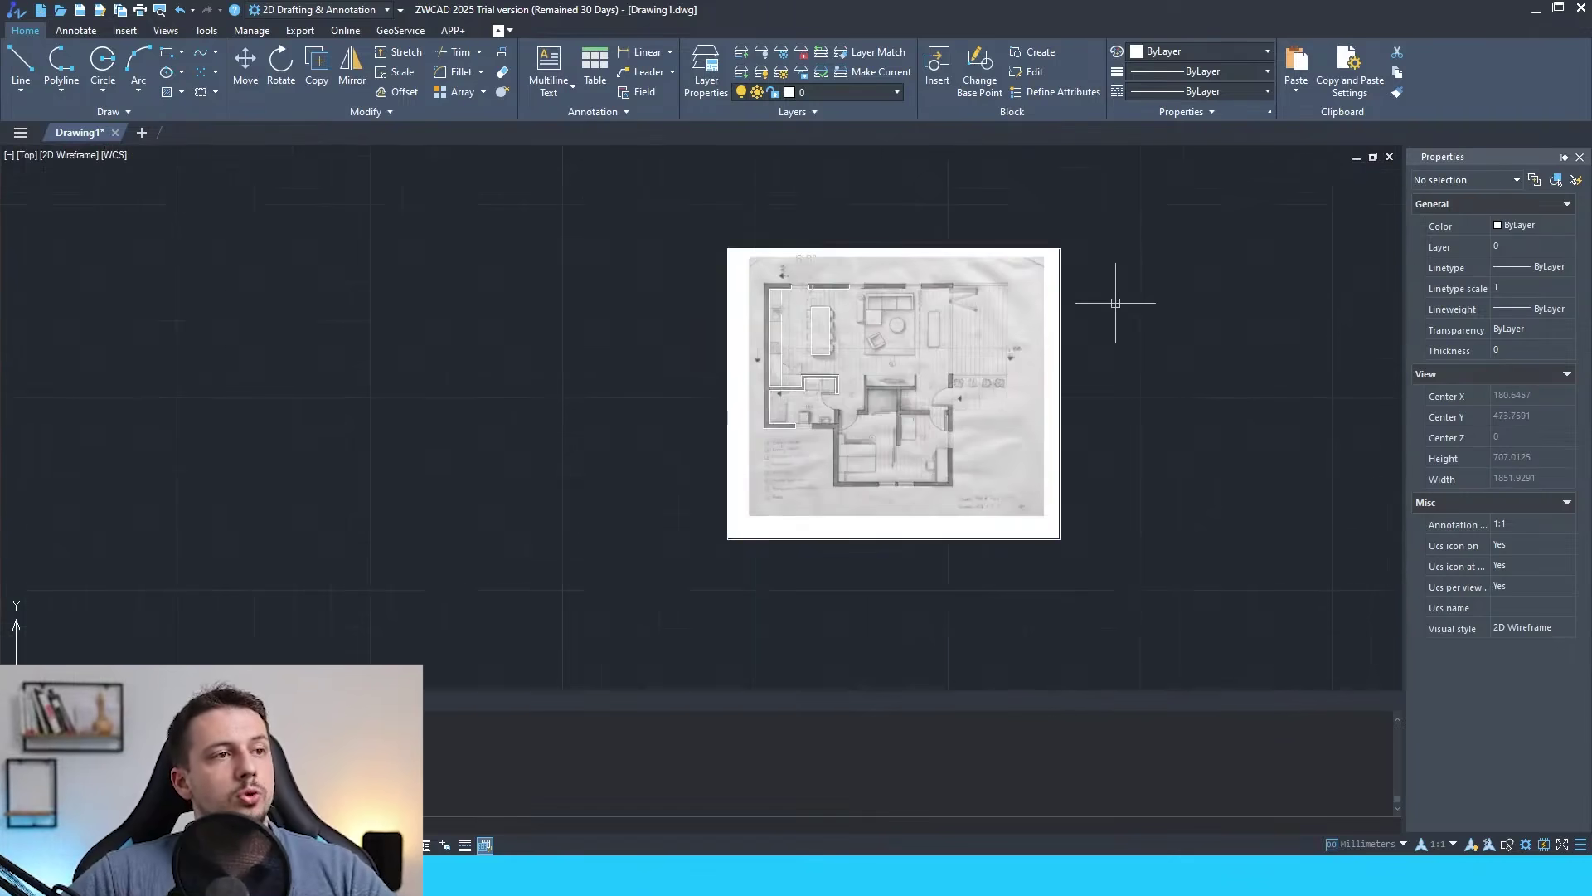
{"action": "scroll", "coordinate": [938, 344], "scroll_direction": "up", "scroll_amount": 4}
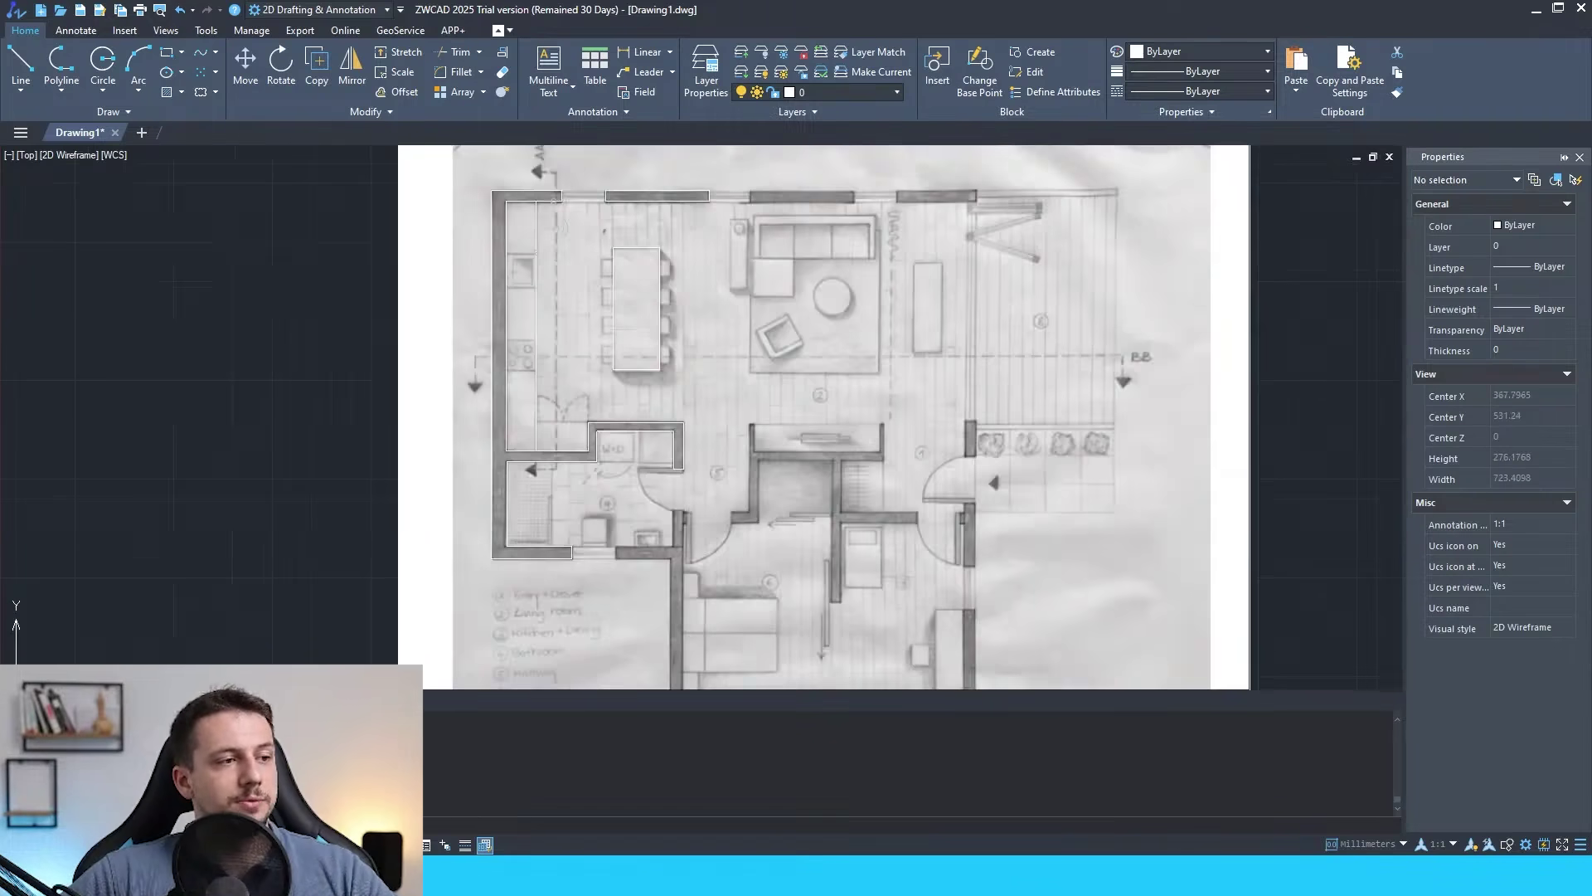
{"action": "scroll", "coordinate": [429, 317], "scroll_direction": "down", "scroll_amount": 3}
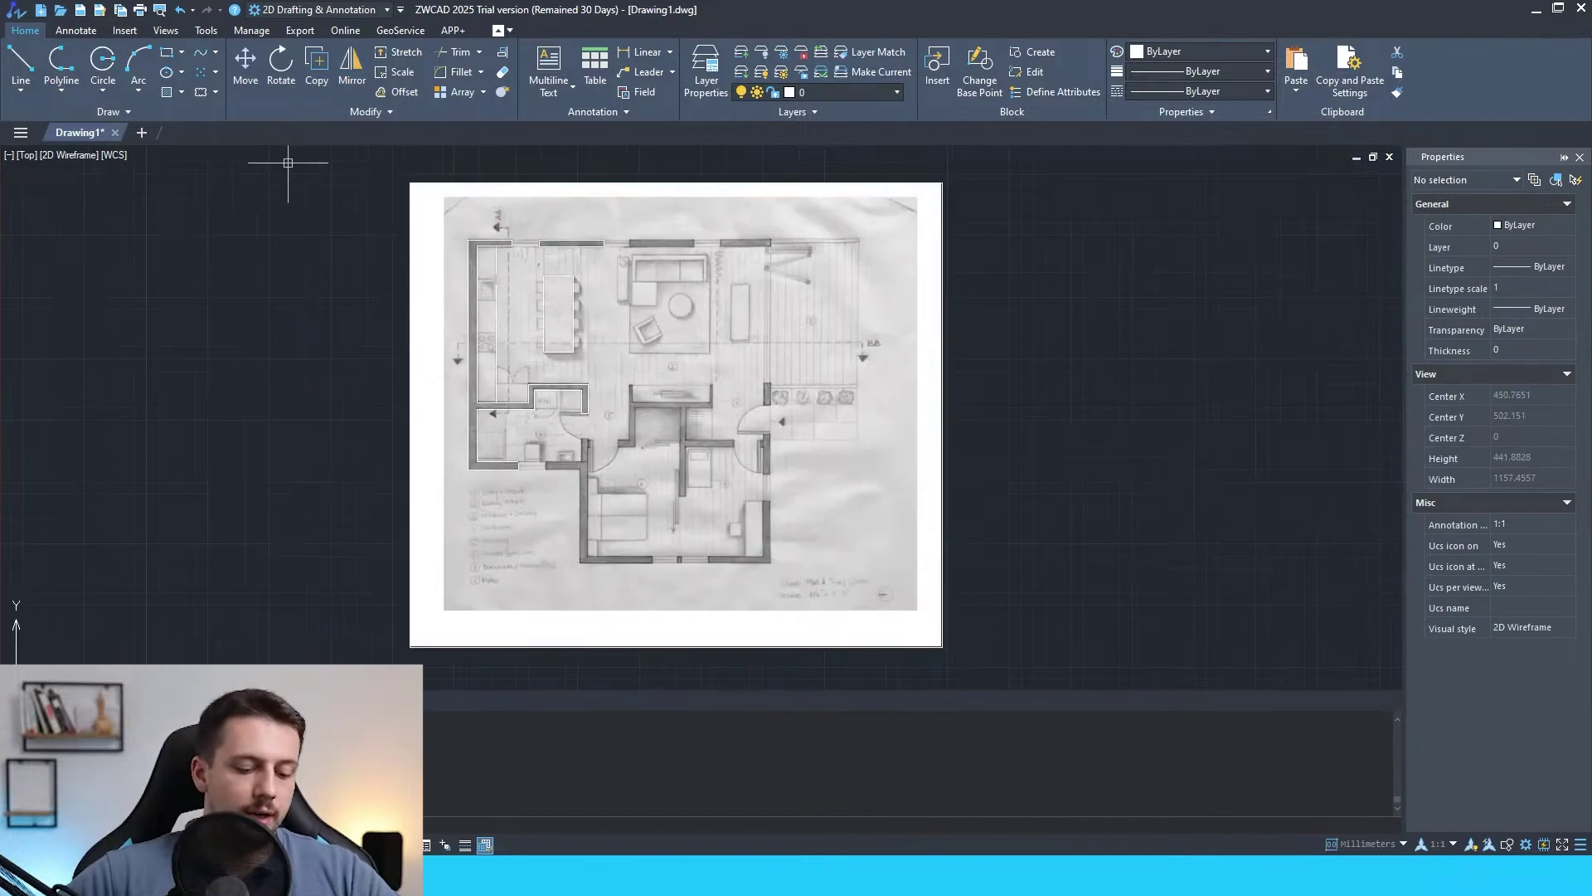
Start a hatch, browse the available patterns and choose the SOLID pattern.
{"action": "type", "text": "atch"}
{"action": "key", "text": "Return"}
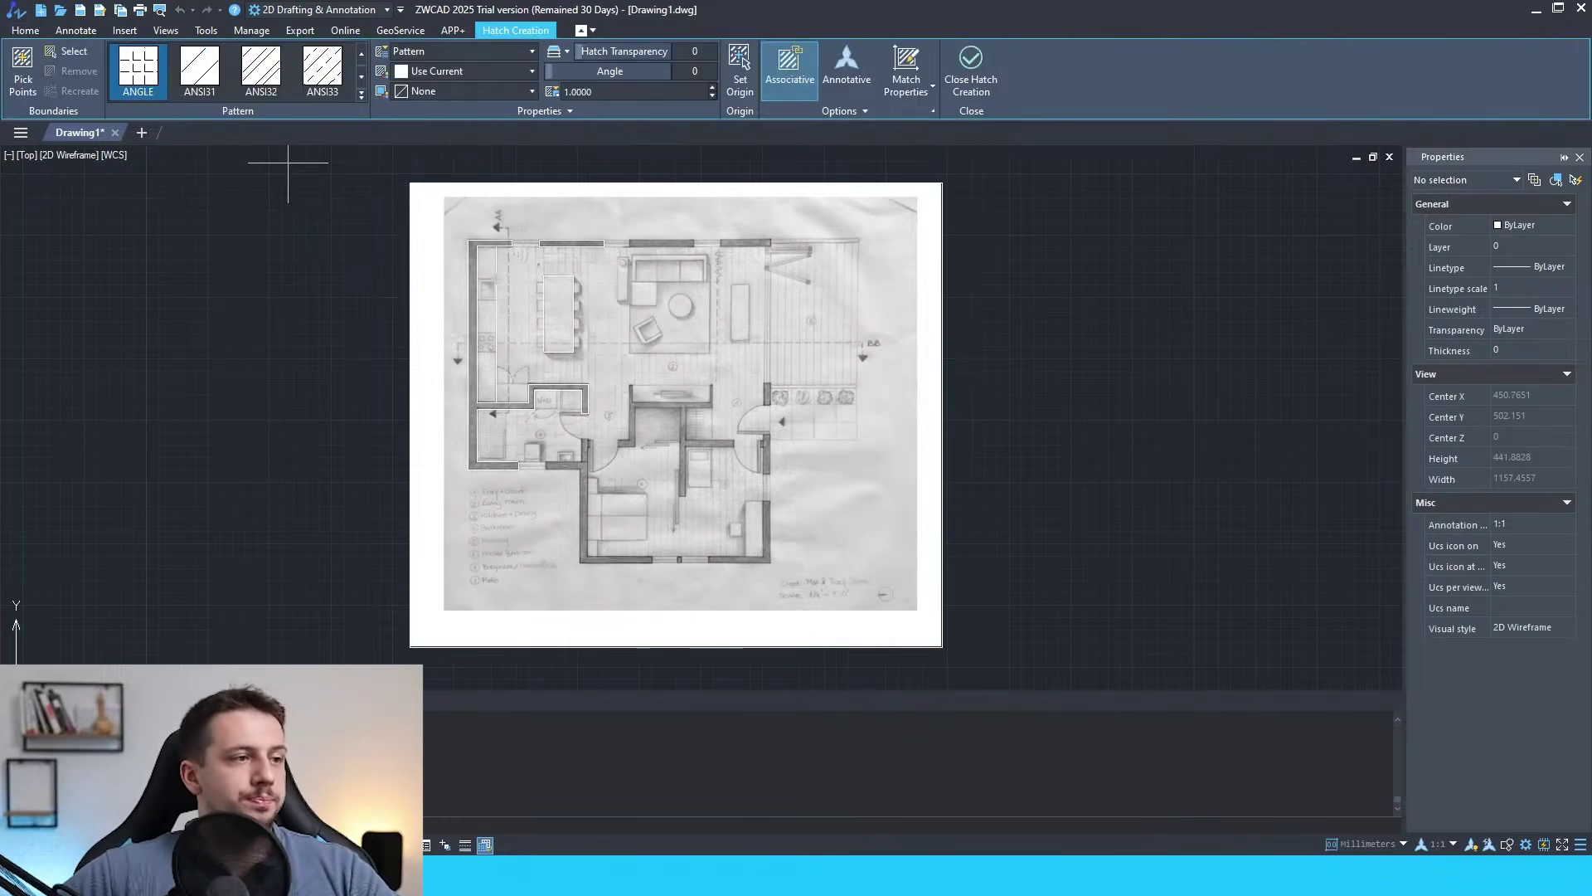
{"action": "scroll", "coordinate": [344, 76], "scroll_direction": "down", "scroll_amount": 10}
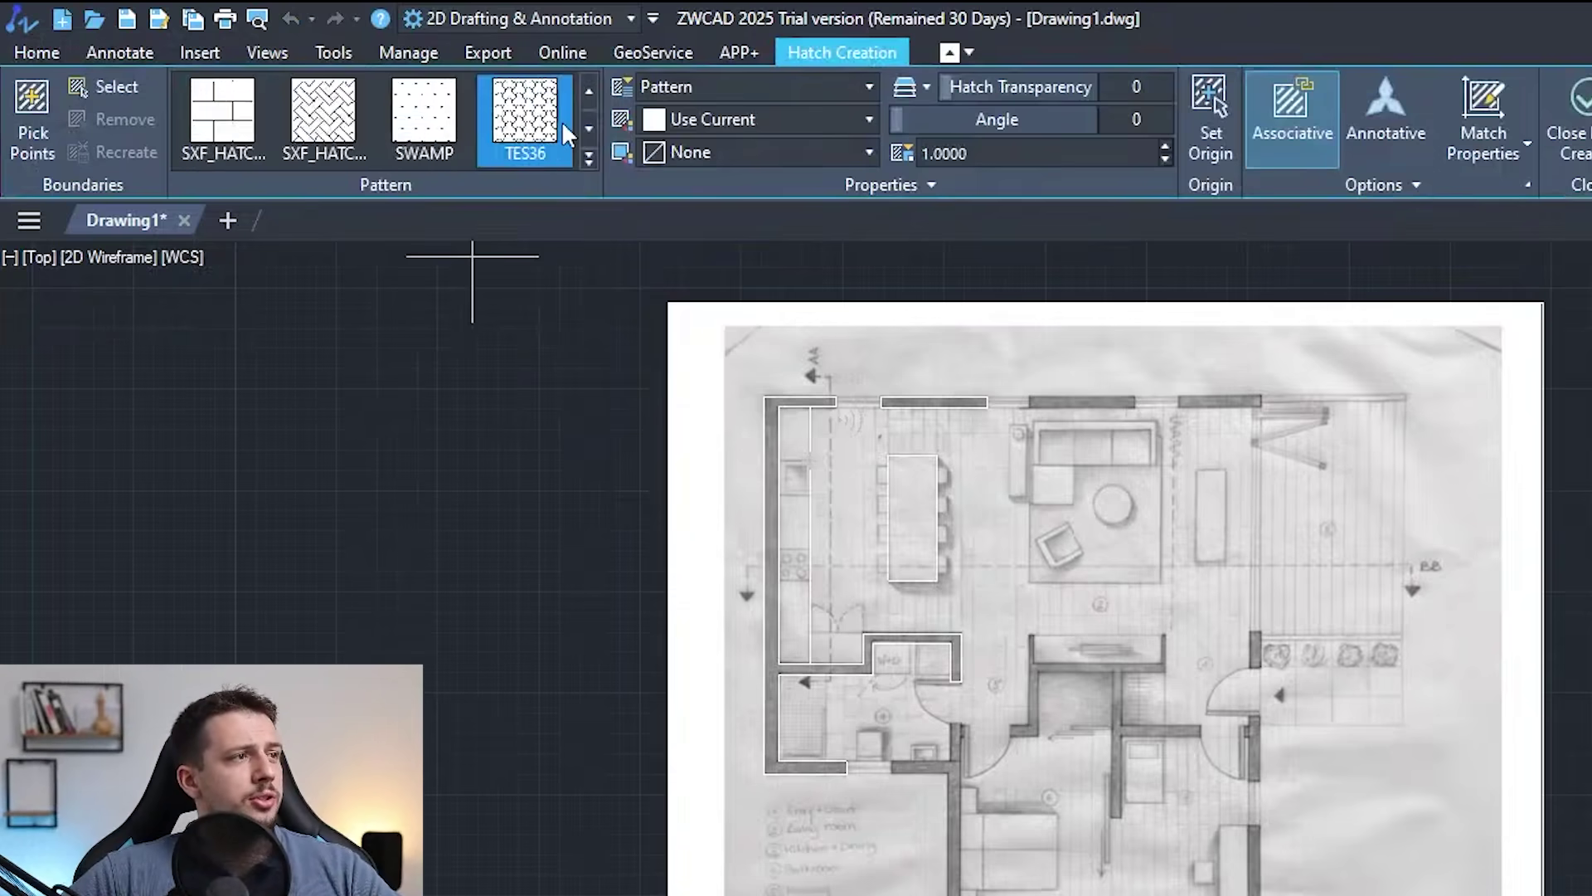
{"action": "scroll", "coordinate": [498, 124], "scroll_direction": "down", "scroll_amount": 8}
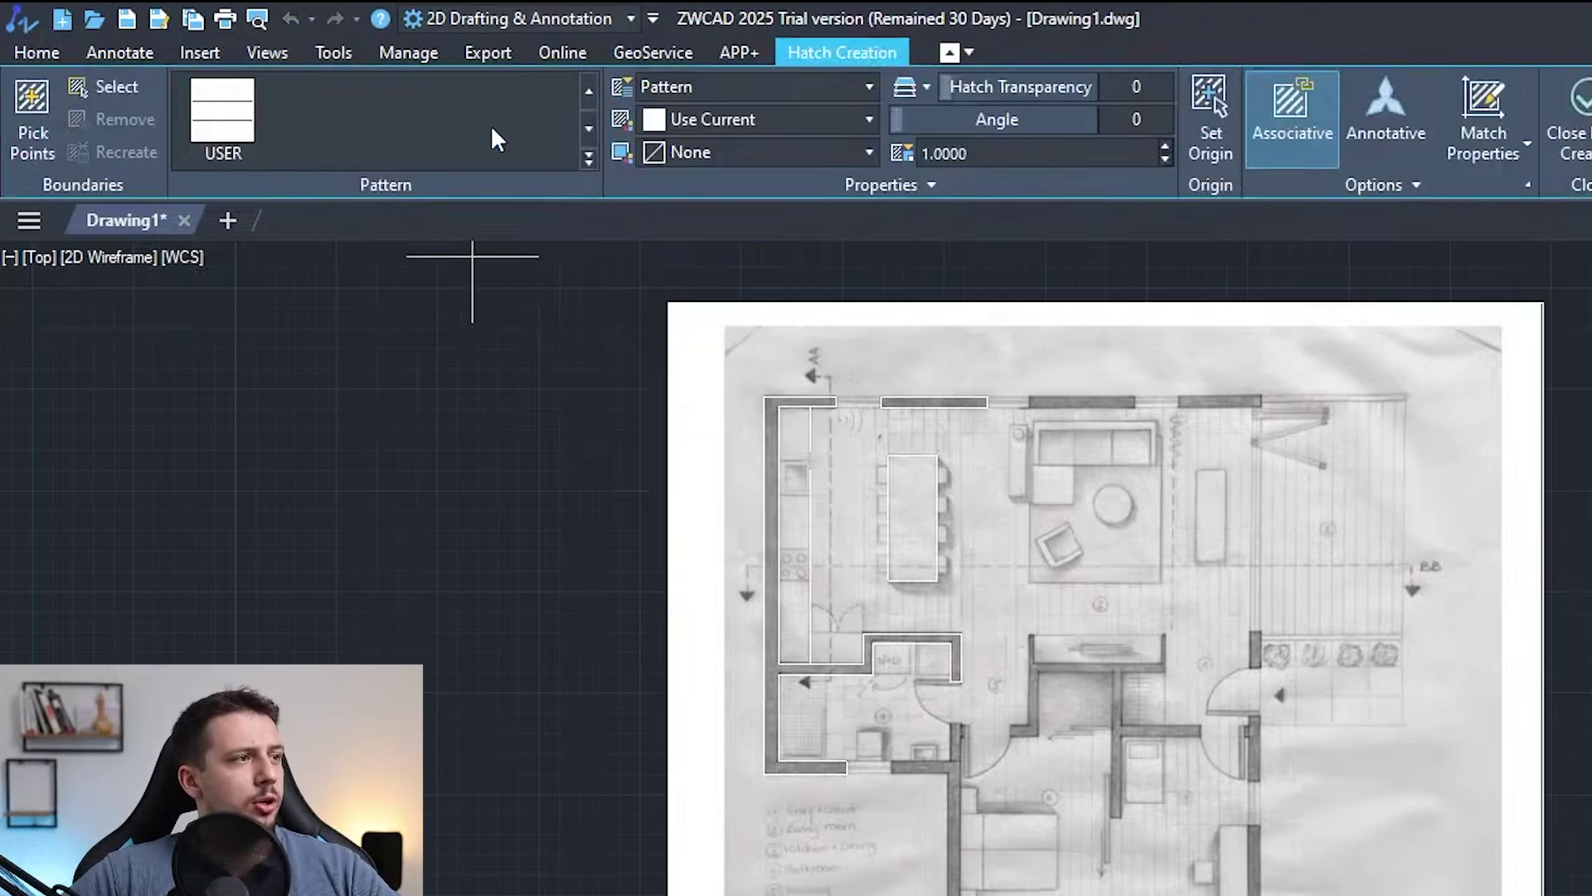
{"action": "scroll", "coordinate": [381, 116], "scroll_direction": "up", "scroll_amount": 6}
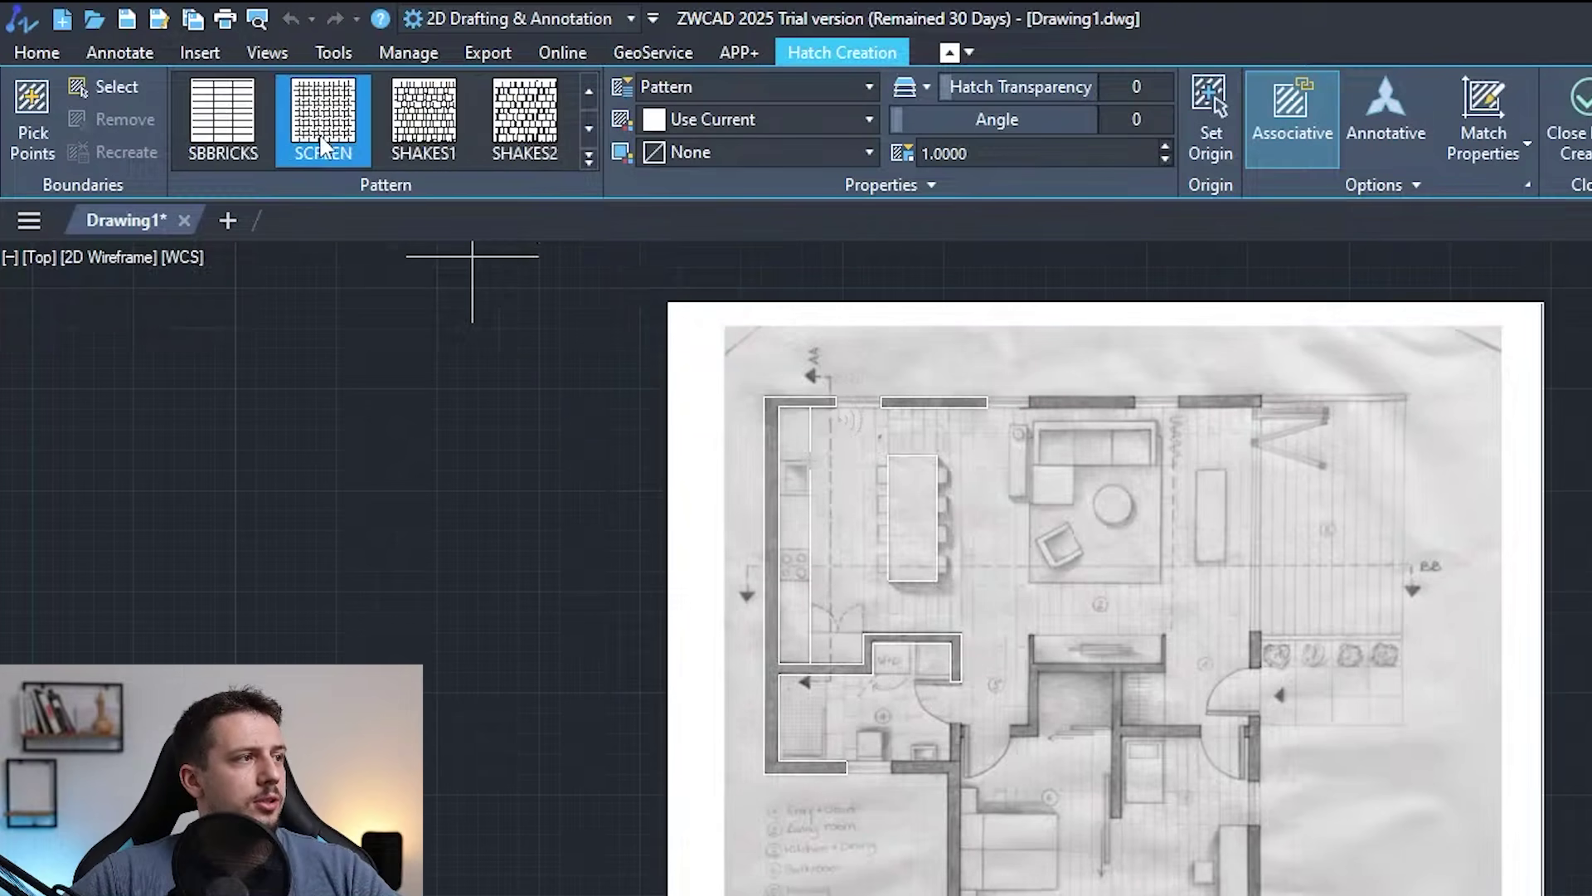
{"action": "scroll", "coordinate": [410, 128], "scroll_direction": "down", "scroll_amount": 5}
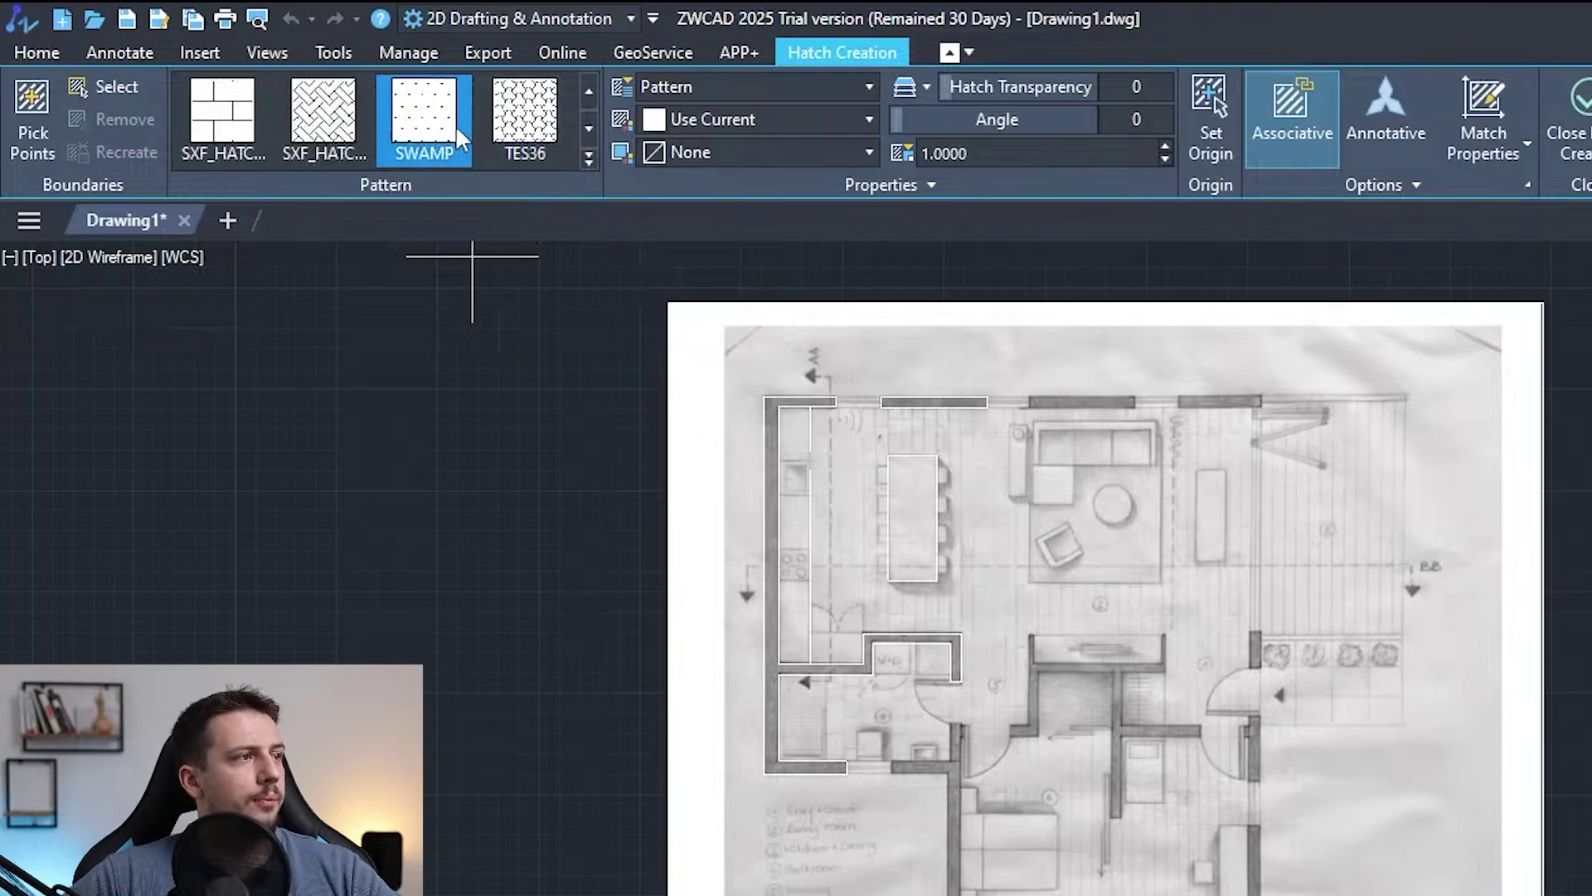
{"action": "scroll", "coordinate": [415, 131], "scroll_direction": "down", "scroll_amount": 3}
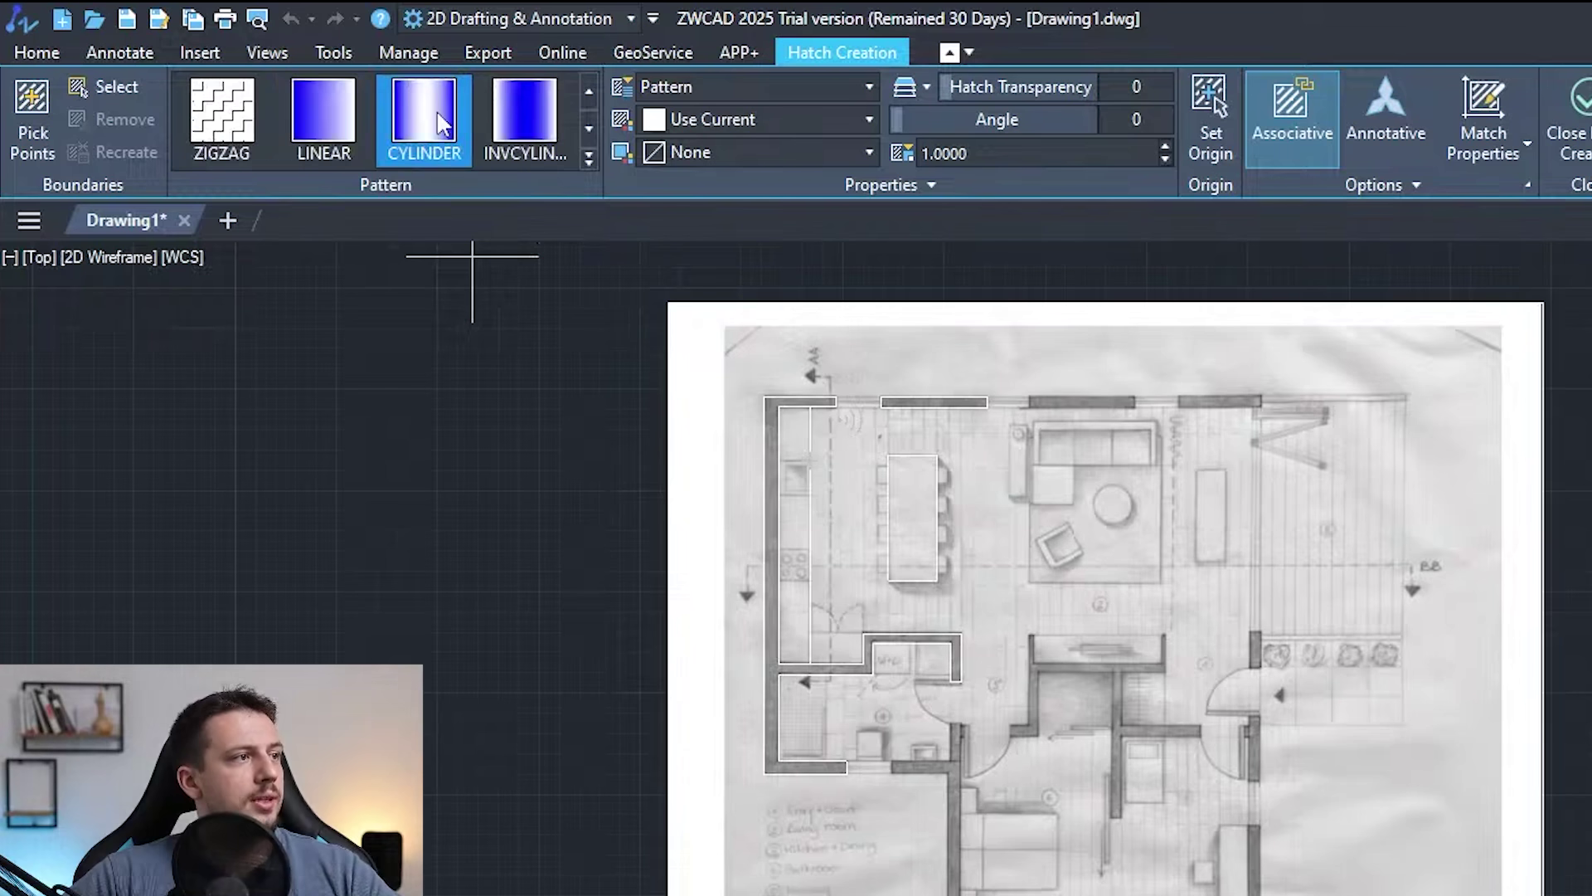
{"action": "scroll", "coordinate": [418, 128], "scroll_direction": "down", "scroll_amount": 3}
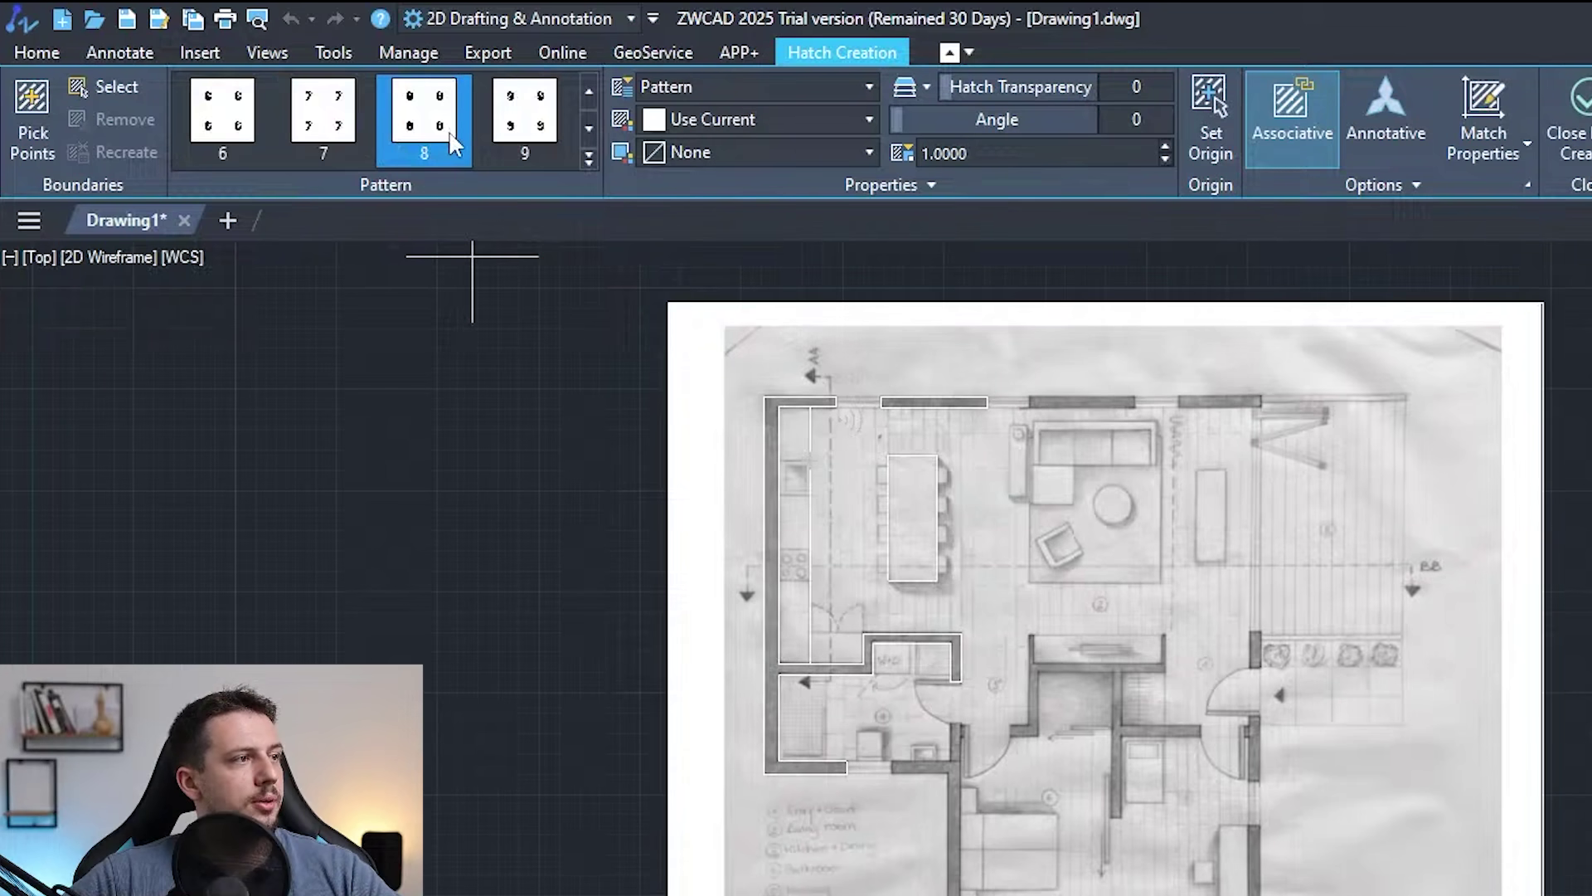
{"action": "scroll", "coordinate": [249, 131], "scroll_direction": "up", "scroll_amount": 15}
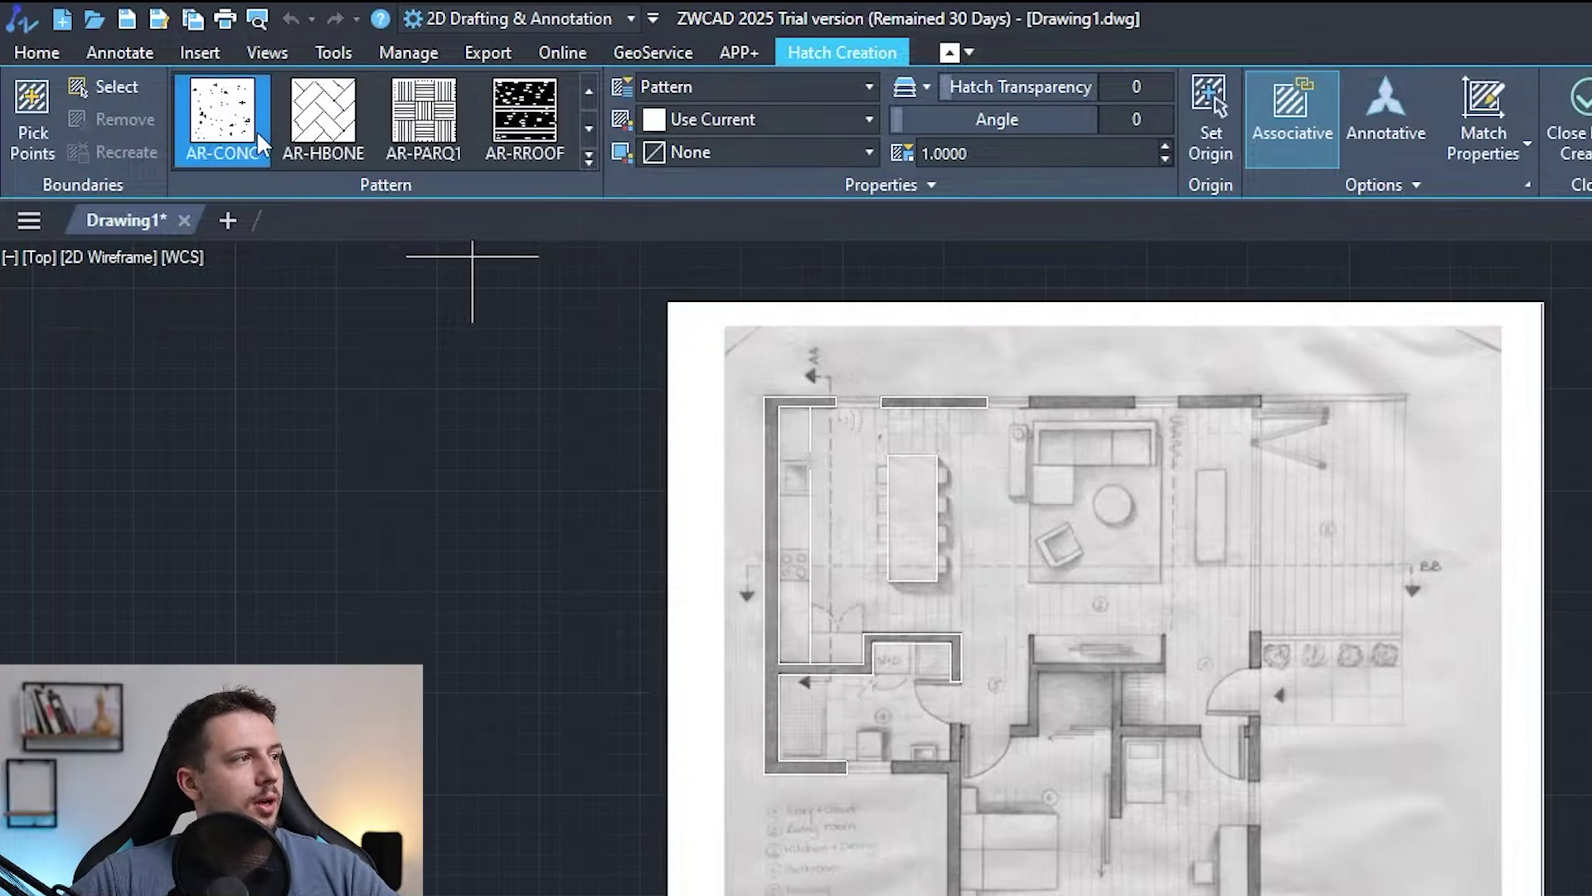
{"action": "left_click", "coordinate": [254, 123]}
Set the solid hatch's colour to true-colour black 0,0,0.
{"action": "scroll", "coordinate": [833, 402], "scroll_direction": "up", "scroll_amount": 6}
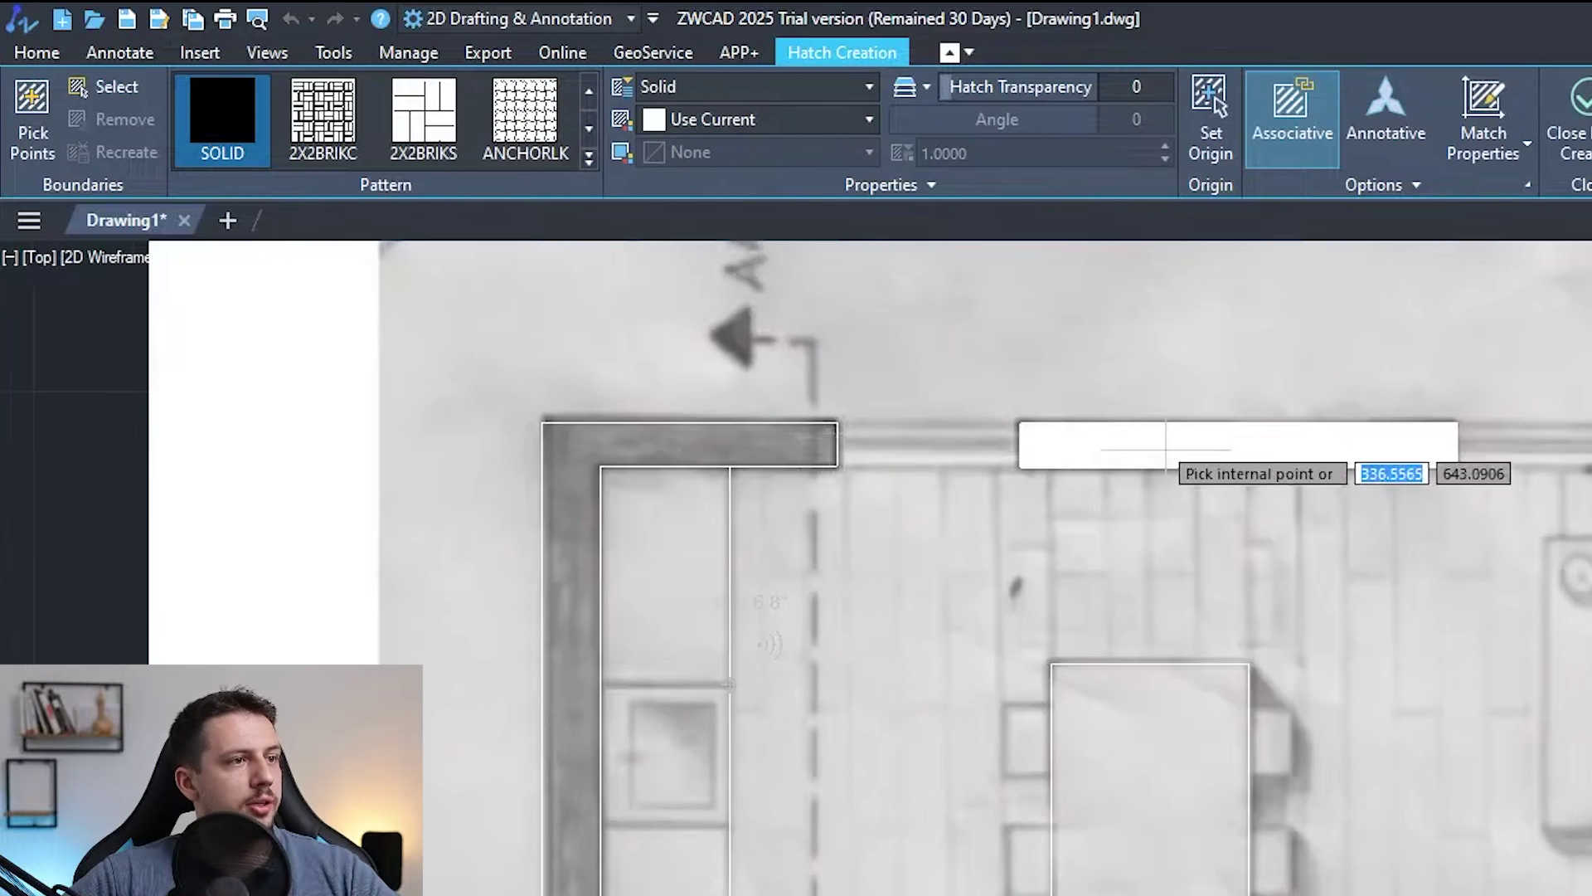
{"action": "left_click", "coordinate": [720, 116]}
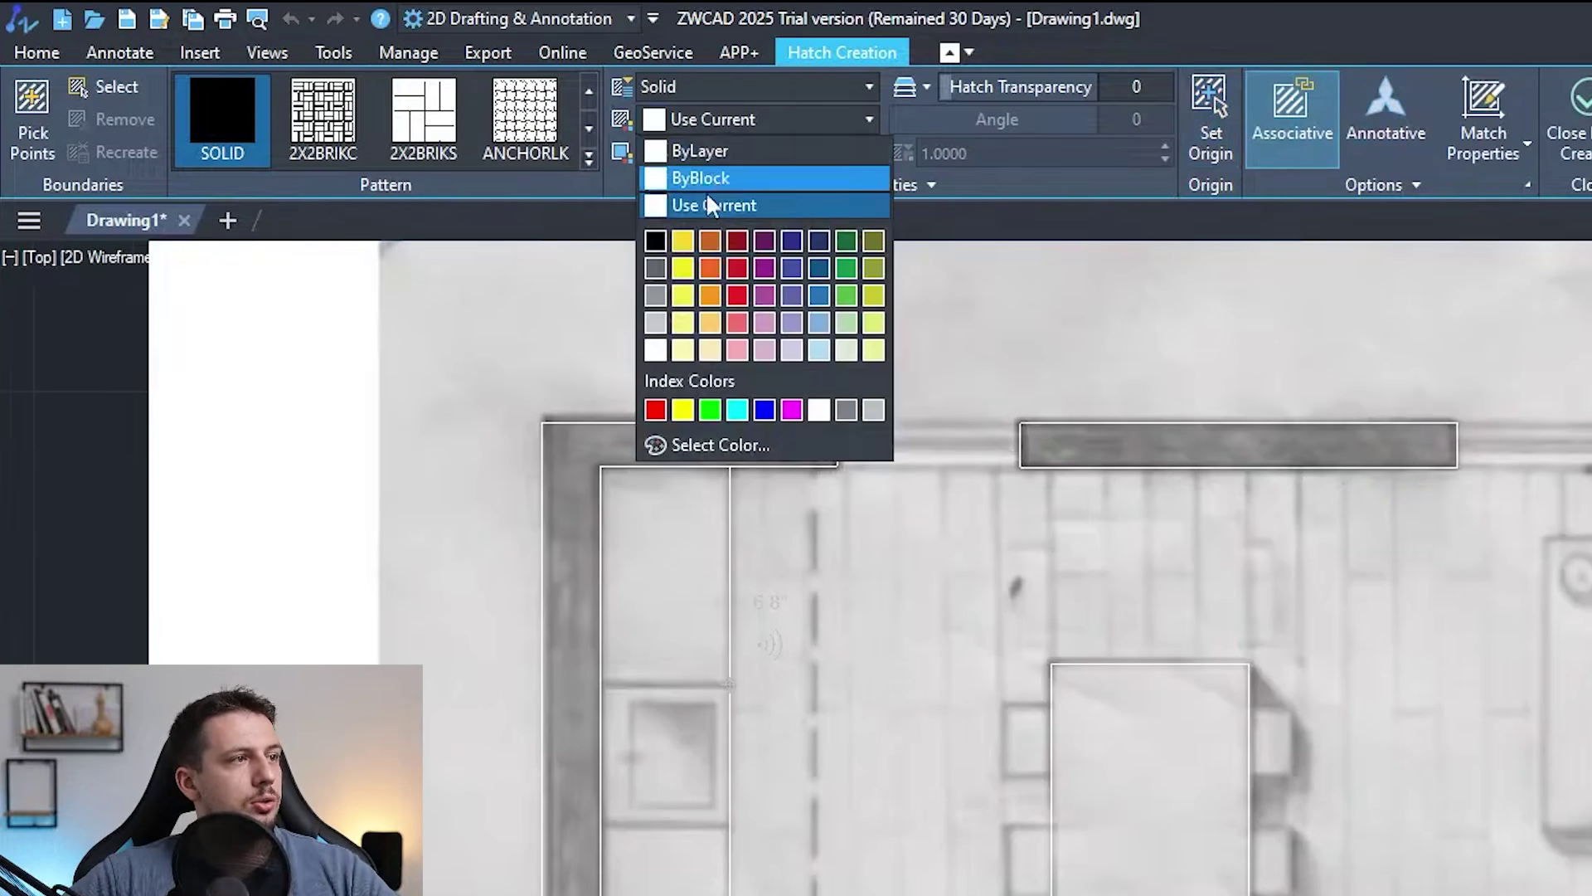
{"action": "left_click", "coordinate": [659, 237]}
{"action": "left_click", "coordinate": [768, 446]}
{"action": "left_click", "coordinate": [1509, 849]}
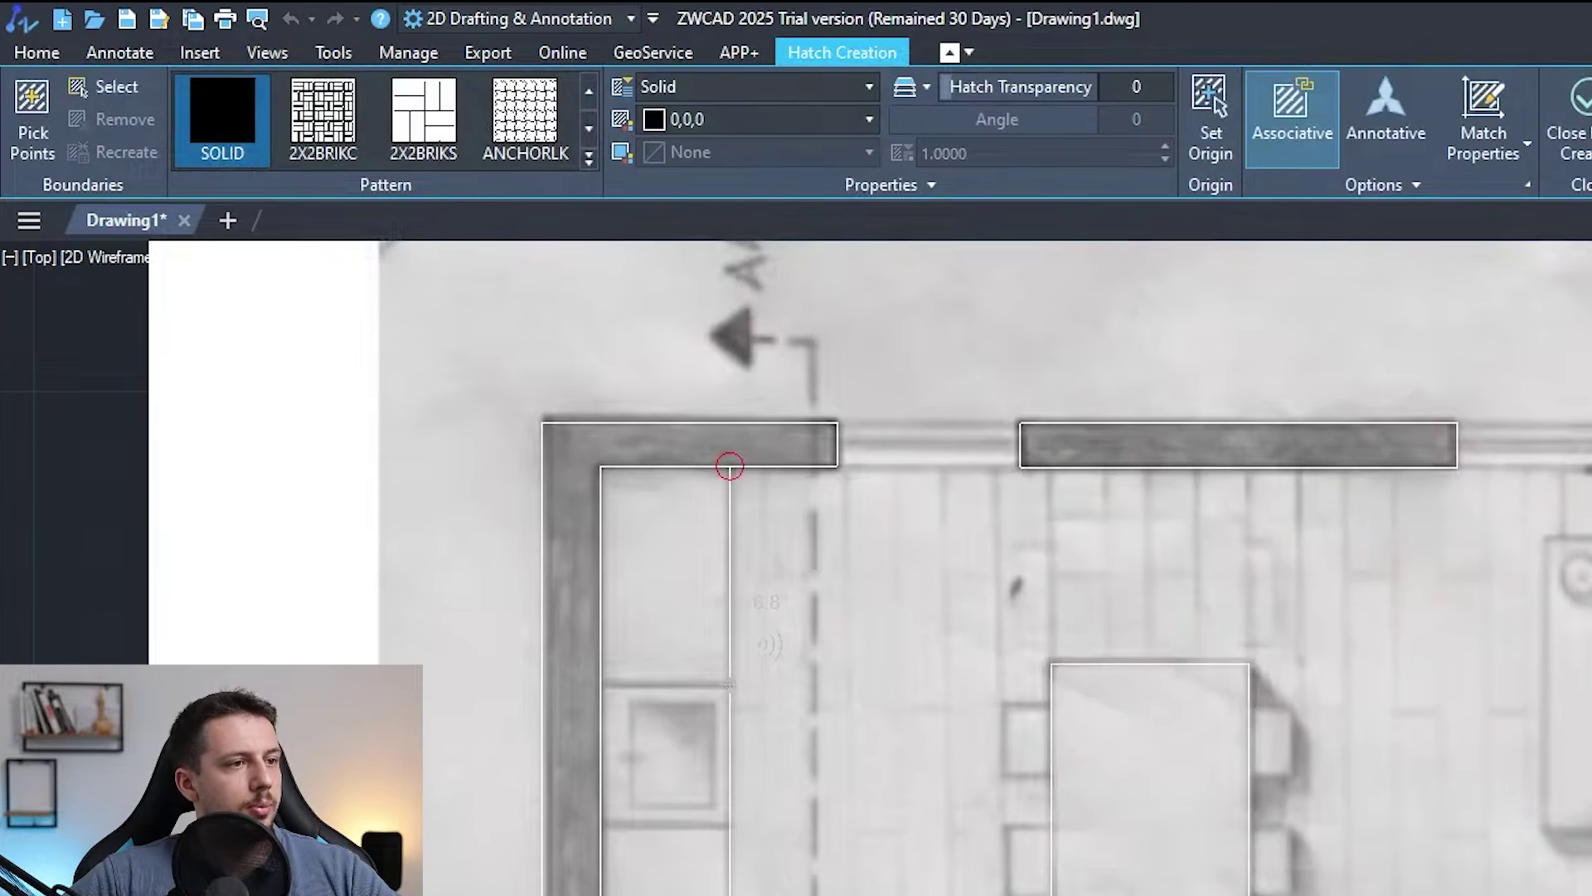
Fill the traced kitchen and bathroom walls, including the separate upper wall segment, with the black solid hatch.
{"action": "scroll", "coordinate": [1326, 398], "scroll_direction": "down", "scroll_amount": 5}
{"action": "scroll", "coordinate": [1290, 626], "scroll_direction": "up", "scroll_amount": 2}
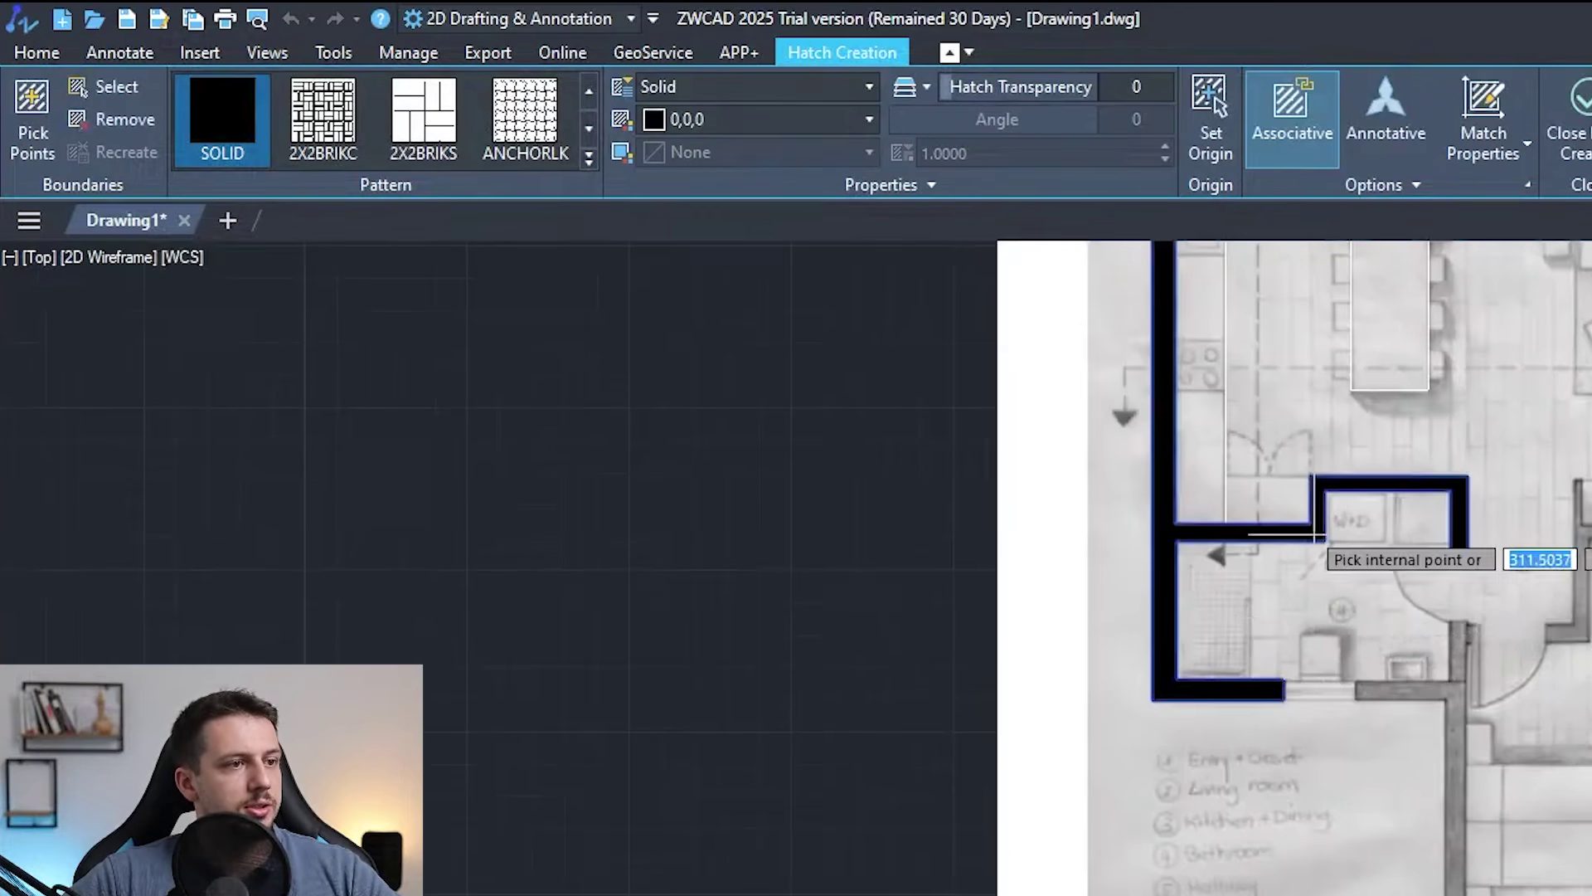
{"action": "scroll", "coordinate": [1429, 633], "scroll_direction": "up", "scroll_amount": 3}
{"action": "middle_click_drag", "start_coordinate": [1344, 427], "coordinate": [1247, 363]}
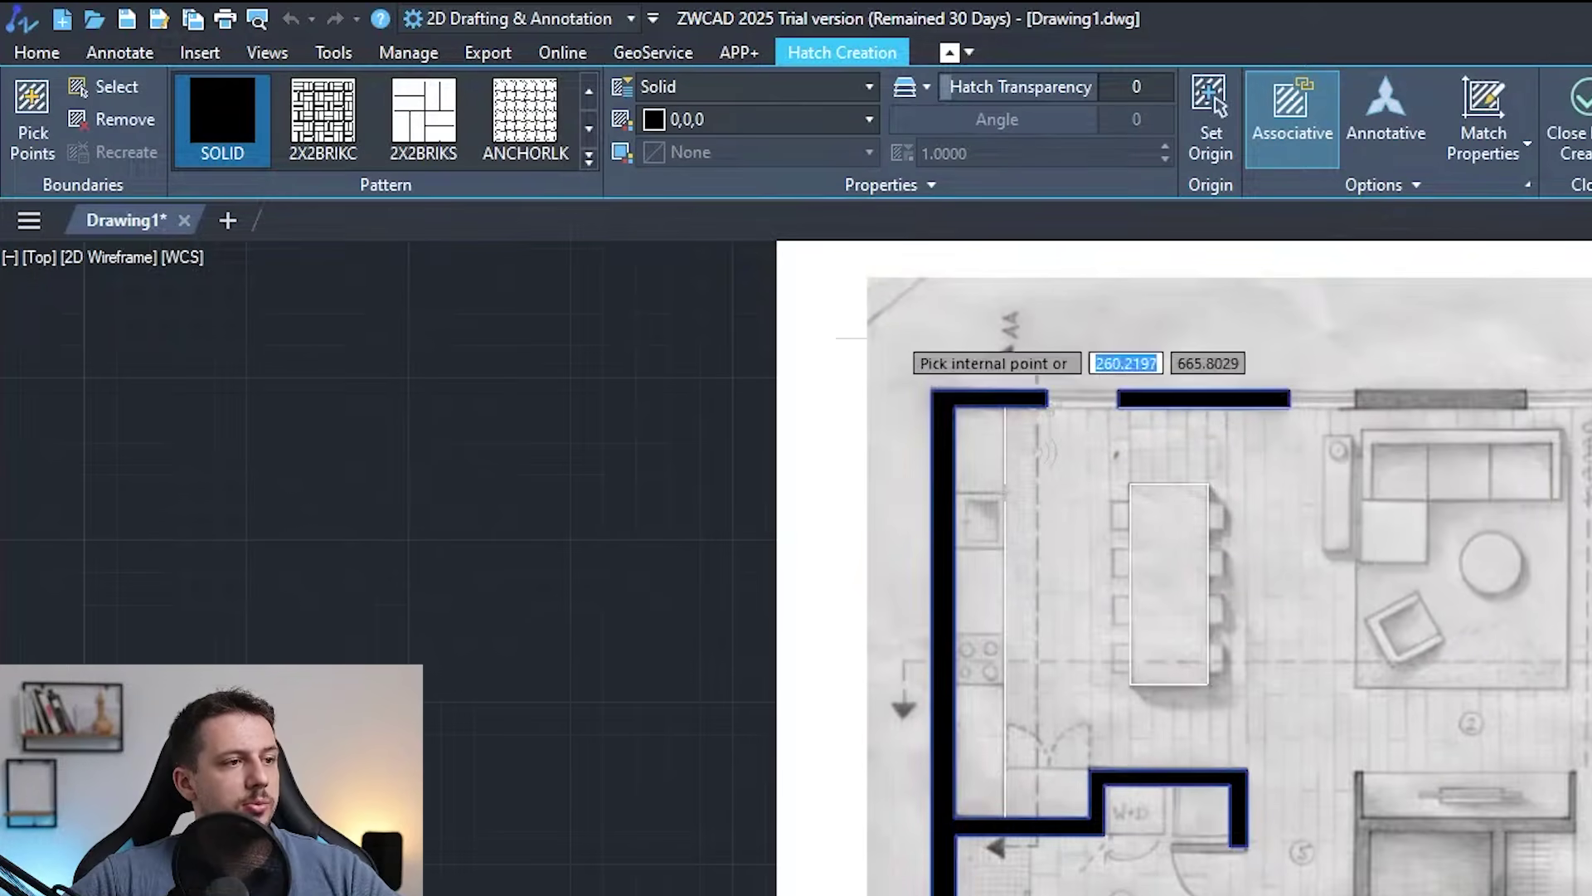
{"action": "scroll", "coordinate": [762, 631], "scroll_direction": "down", "scroll_amount": 2}
{"action": "middle_click_drag", "start_coordinate": [825, 651], "coordinate": [1067, 622]}
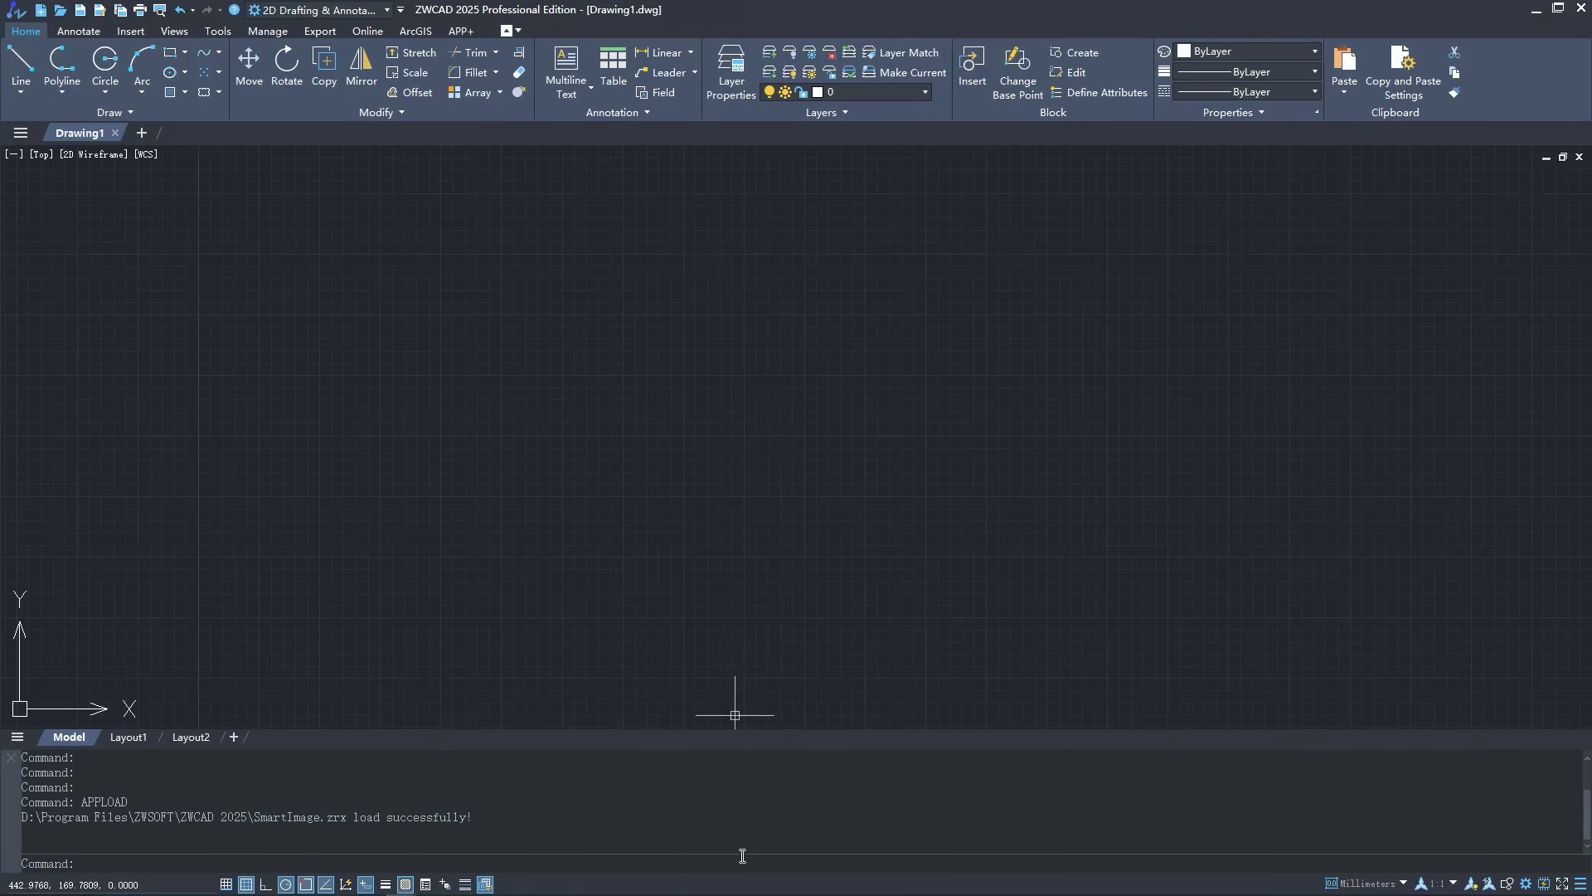
Attach the contour map VP_GEO_3.TIF with IMAGEATTACH at full path, scale 1 and angle 0, placing it in the drawing area.
{"action": "type", "text": "IMAGEATTACH"}
{"action": "key", "text": "Return"}
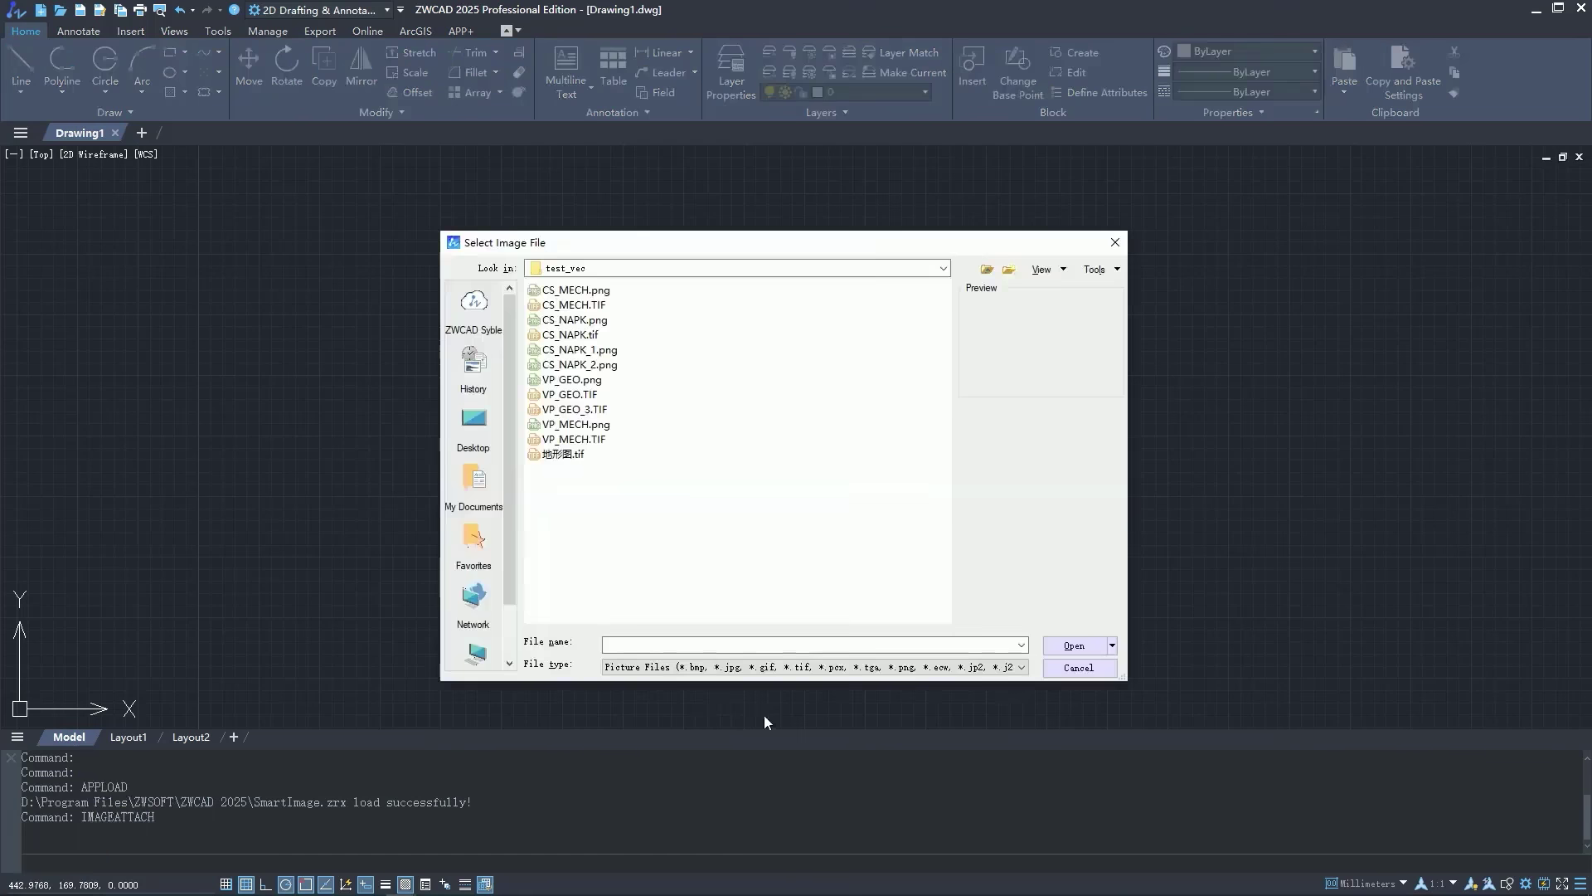
{"action": "left_click", "coordinate": [572, 408]}
{"action": "left_click", "coordinate": [1078, 643]}
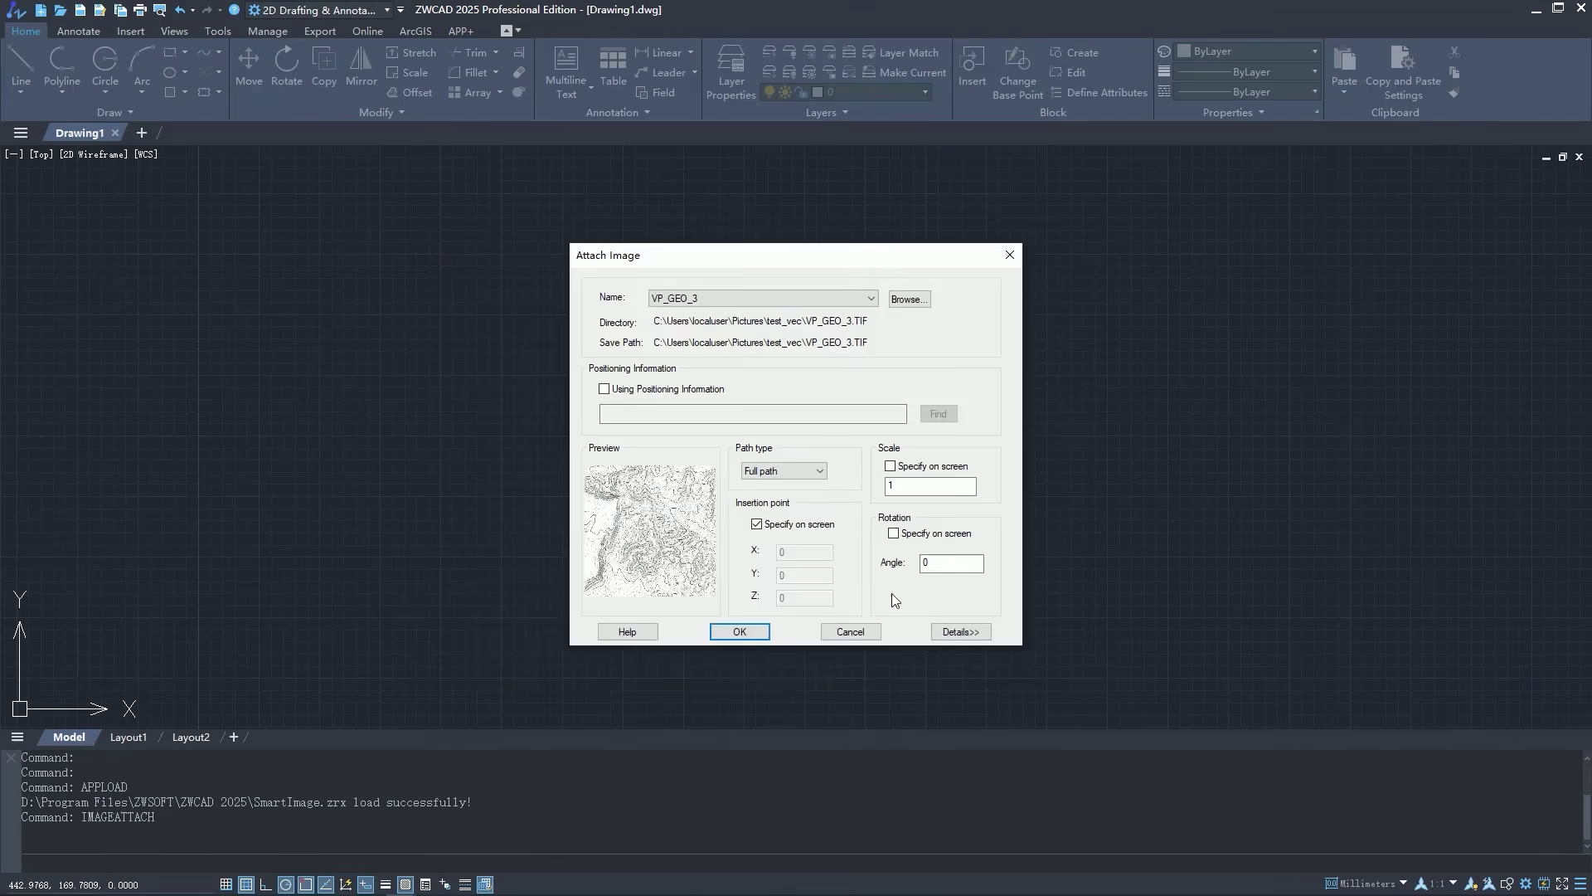
{"action": "left_click", "coordinate": [741, 631]}
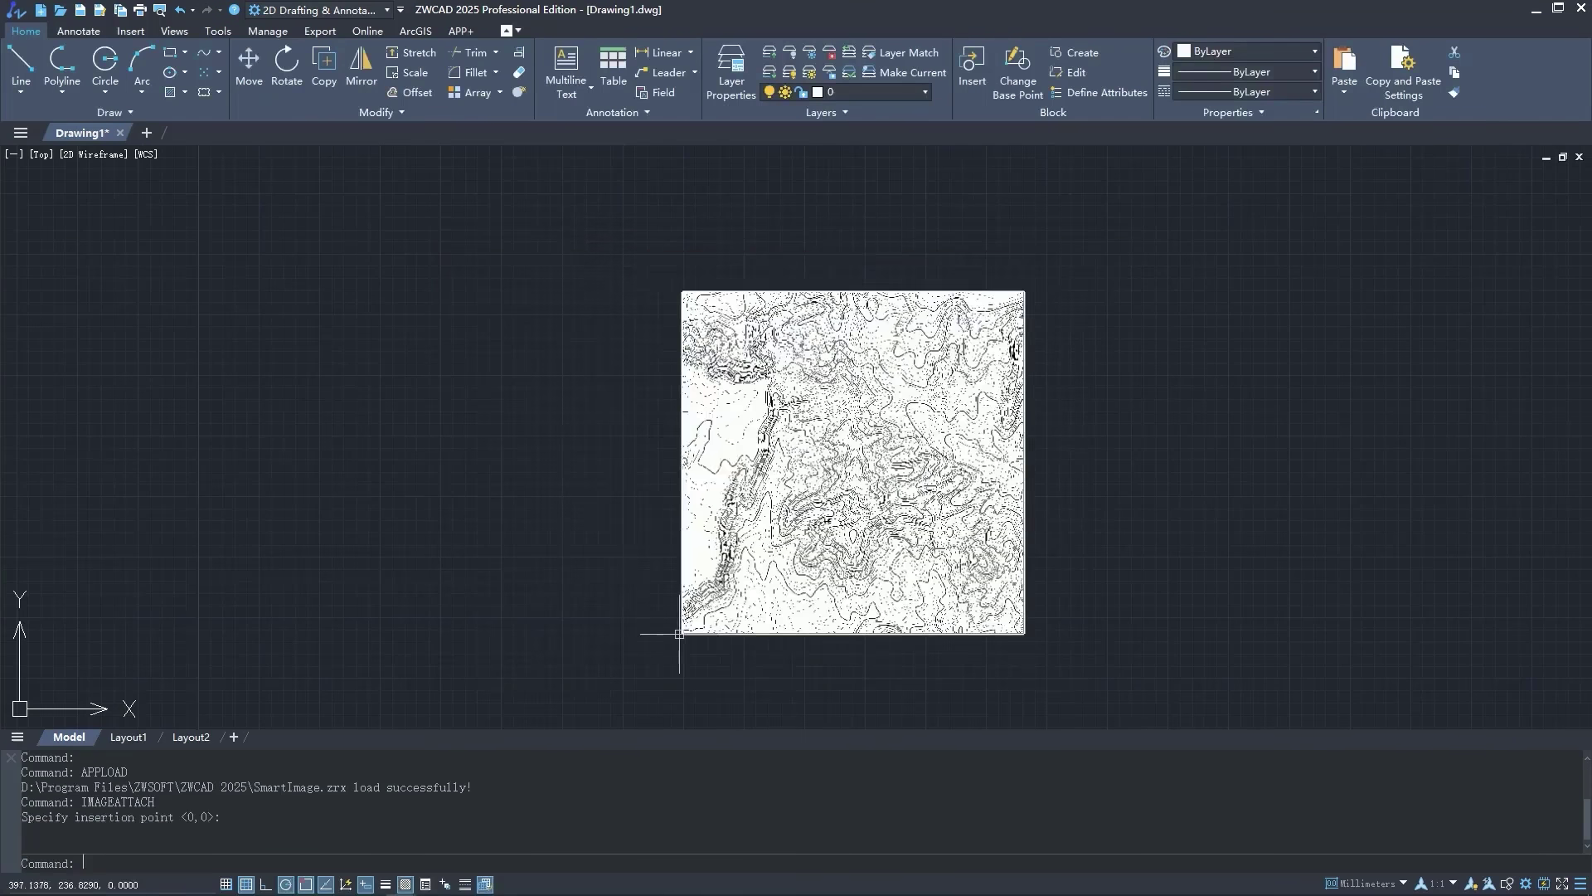
{"action": "middle_click", "coordinate": [607, 660]}
{"action": "middle_click", "coordinate": [607, 660]}
Open the vectorization options, review the Contour configuration's General and Fit settings and accept them.
{"action": "type", "text": "vec"}
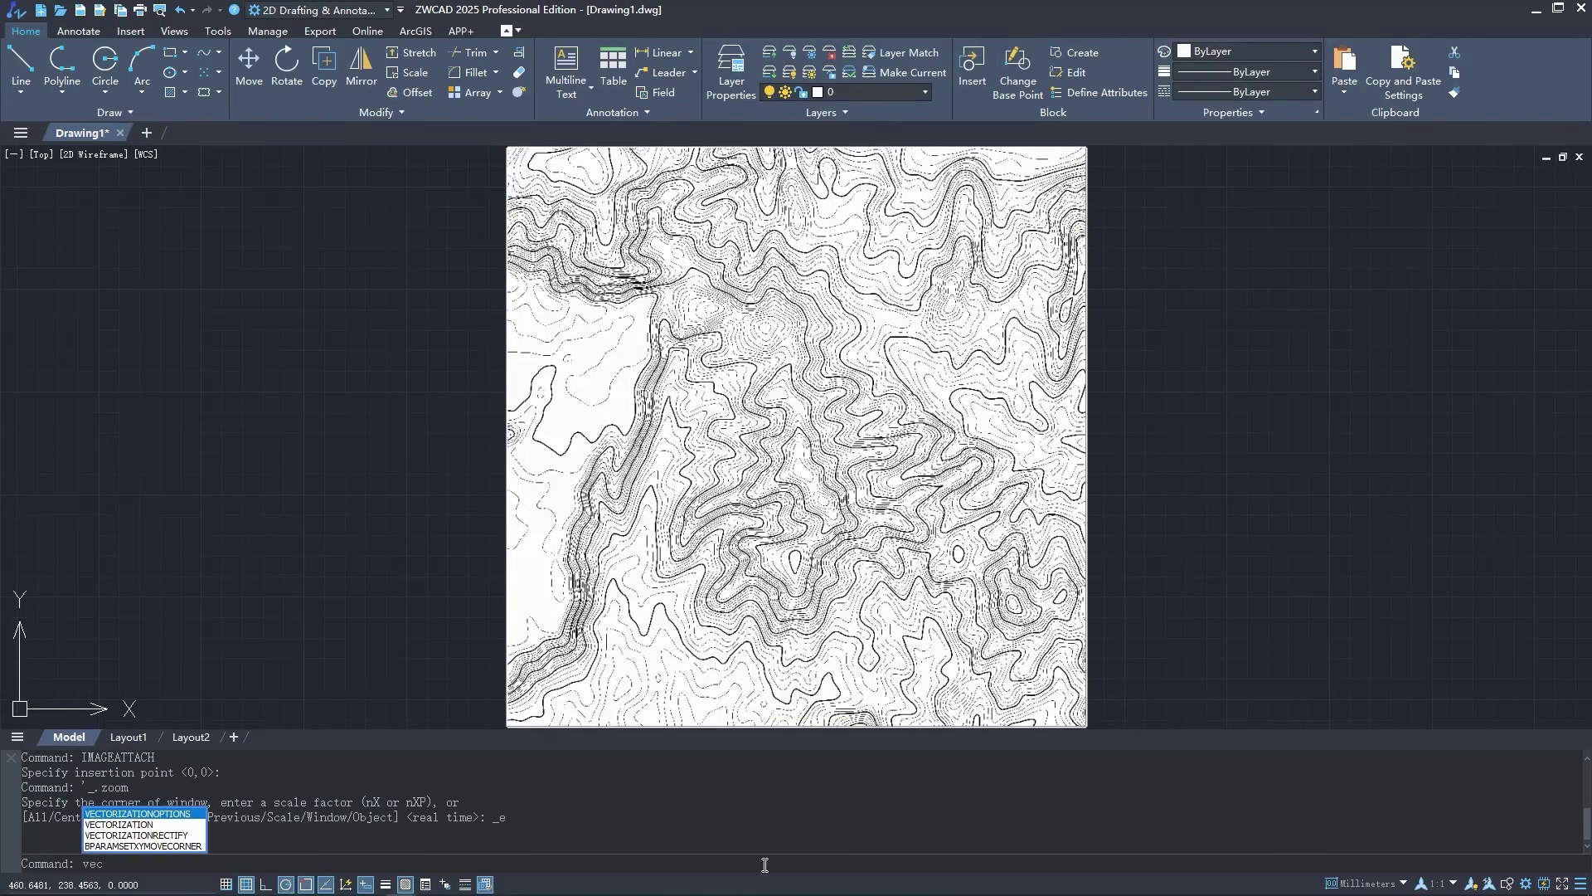
{"action": "key", "text": "Return"}
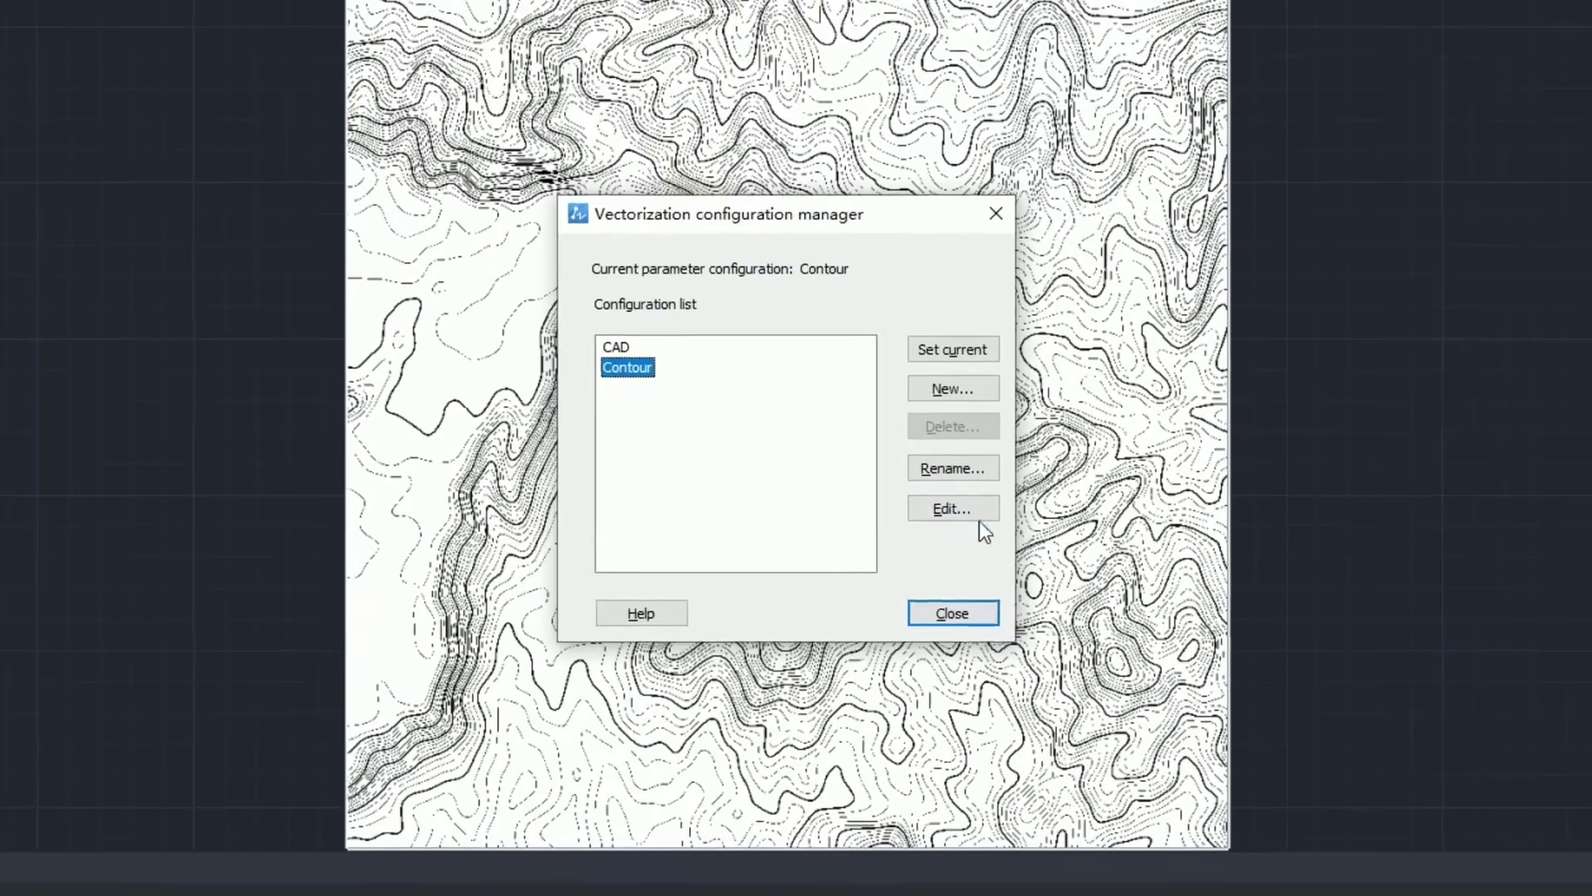
{"action": "left_click", "coordinate": [977, 514]}
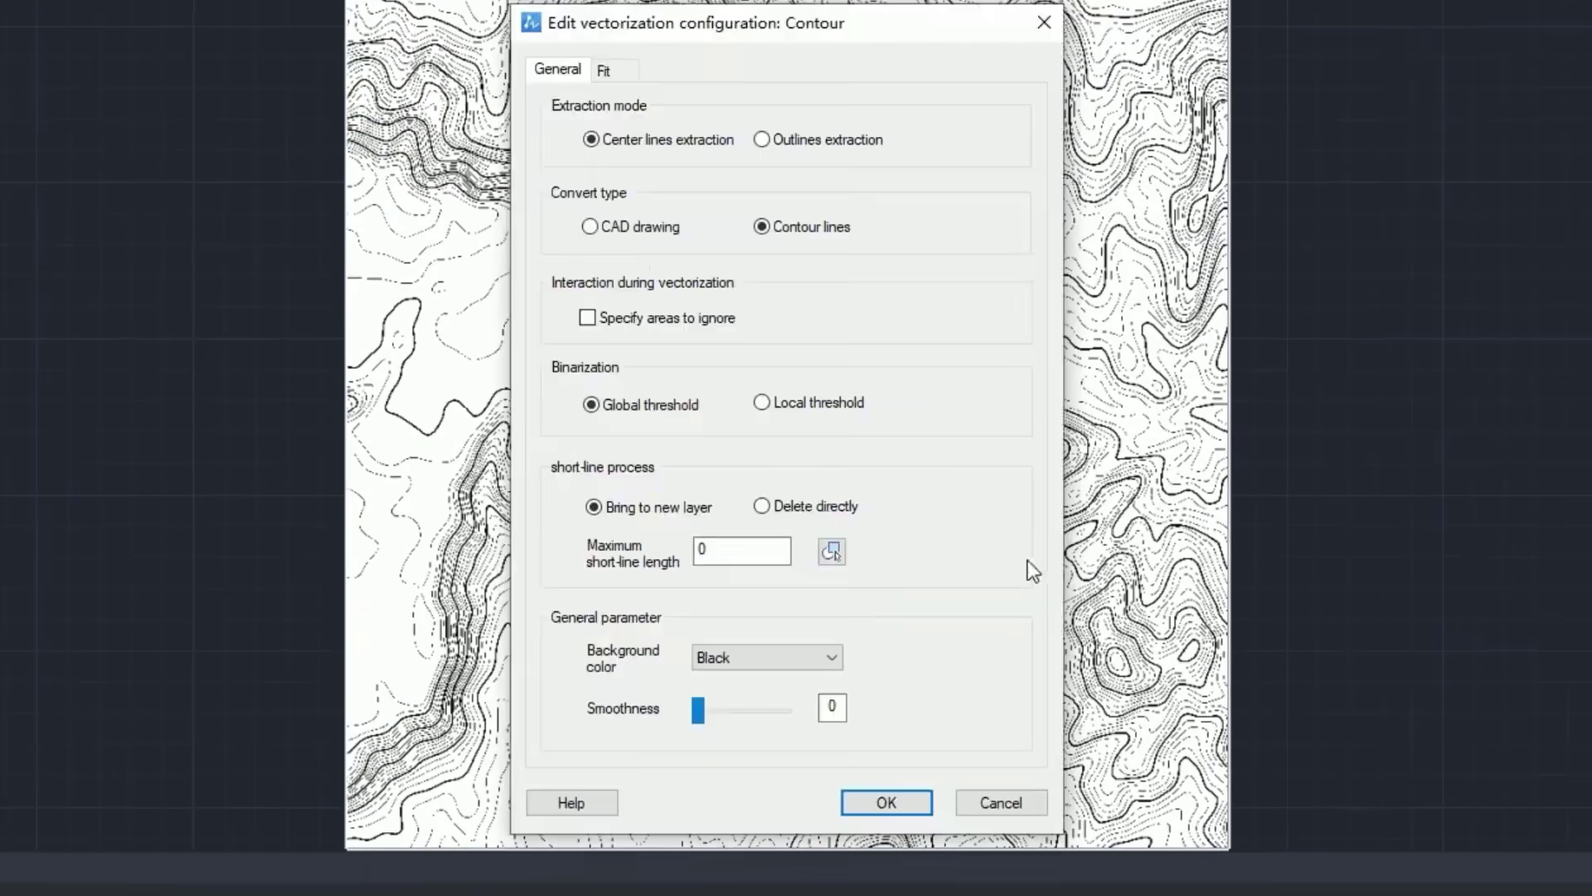
{"action": "left_click", "coordinate": [615, 78]}
{"action": "left_click_drag", "start_coordinate": [1024, 170], "coordinate": [1013, 667]}
{"action": "left_click", "coordinate": [885, 802]}
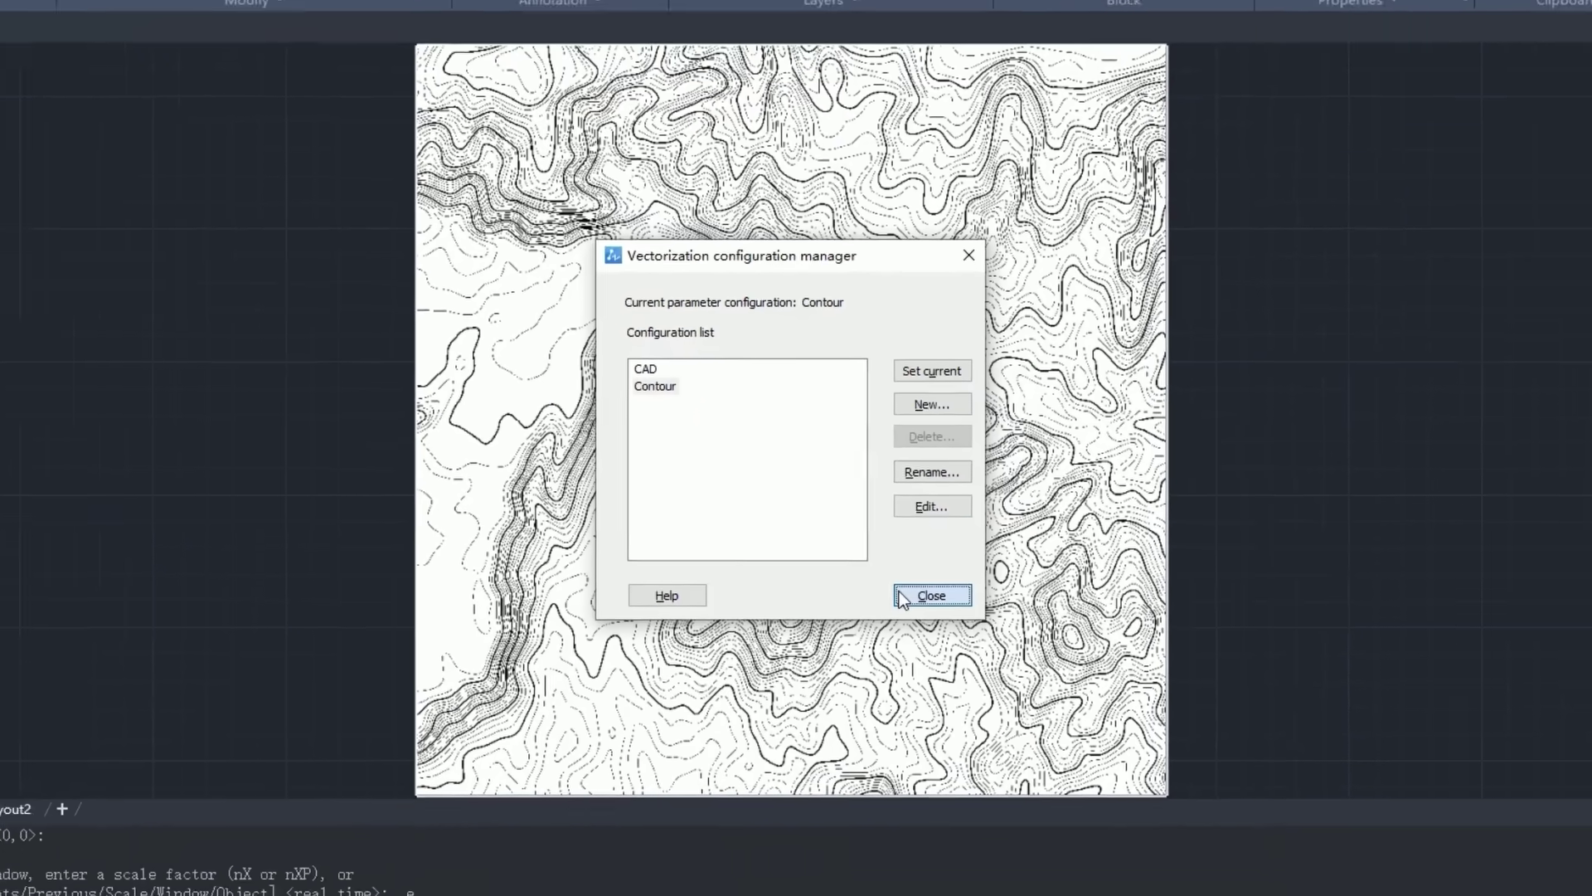
{"action": "left_click", "coordinate": [949, 611]}
Run VECTORIZATION on the attached contour map and choose to modify the resulting vector graphics.
{"action": "type", "text": "VECTORIZATION"}
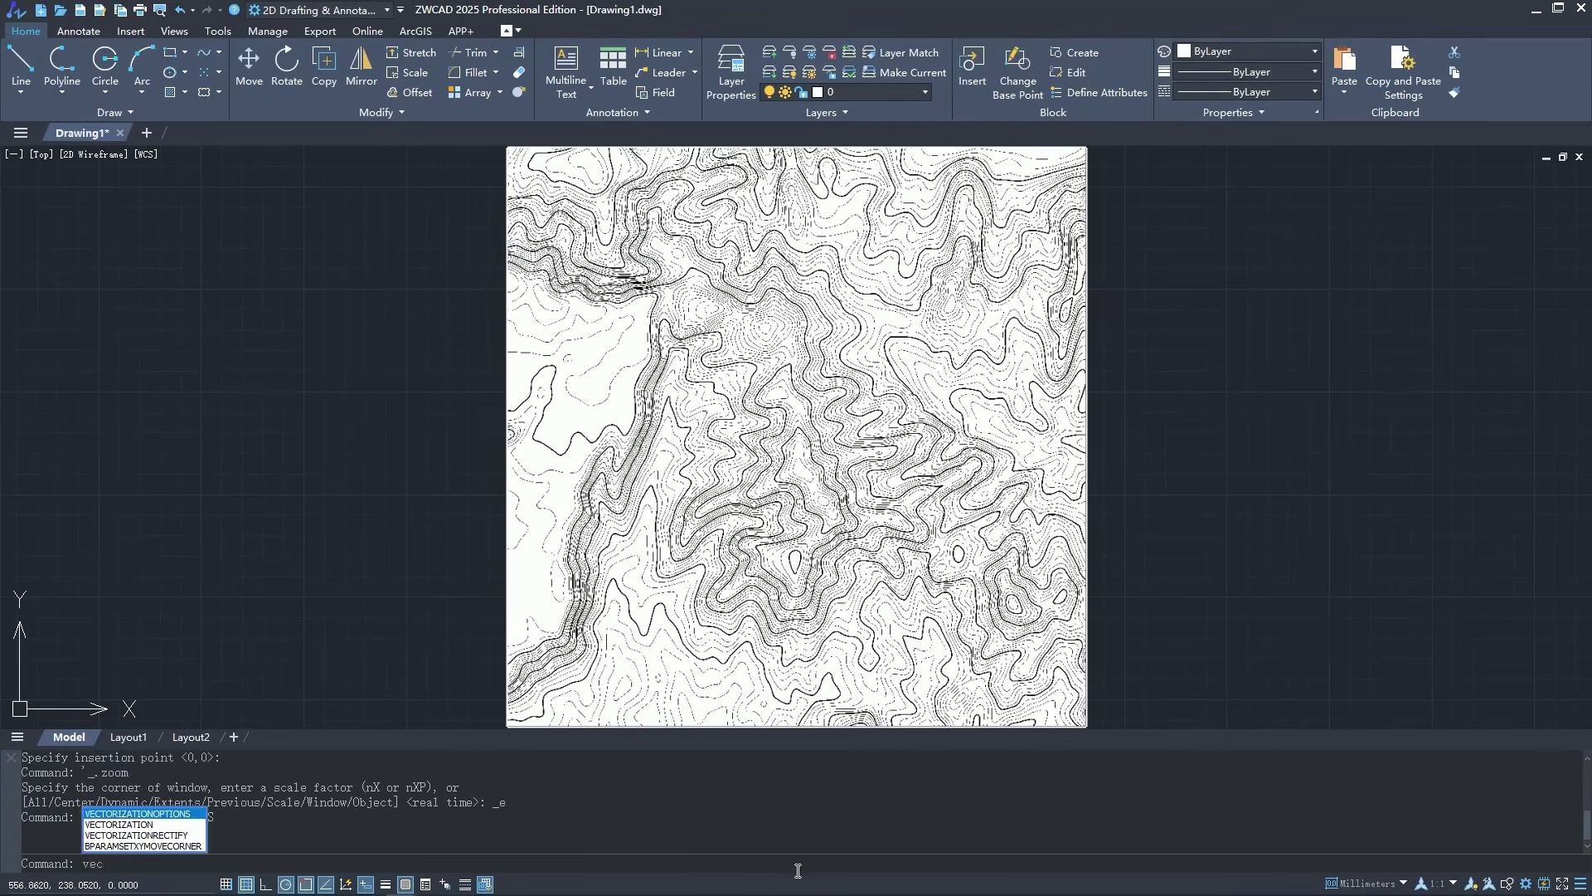
{"action": "key", "text": "Return"}
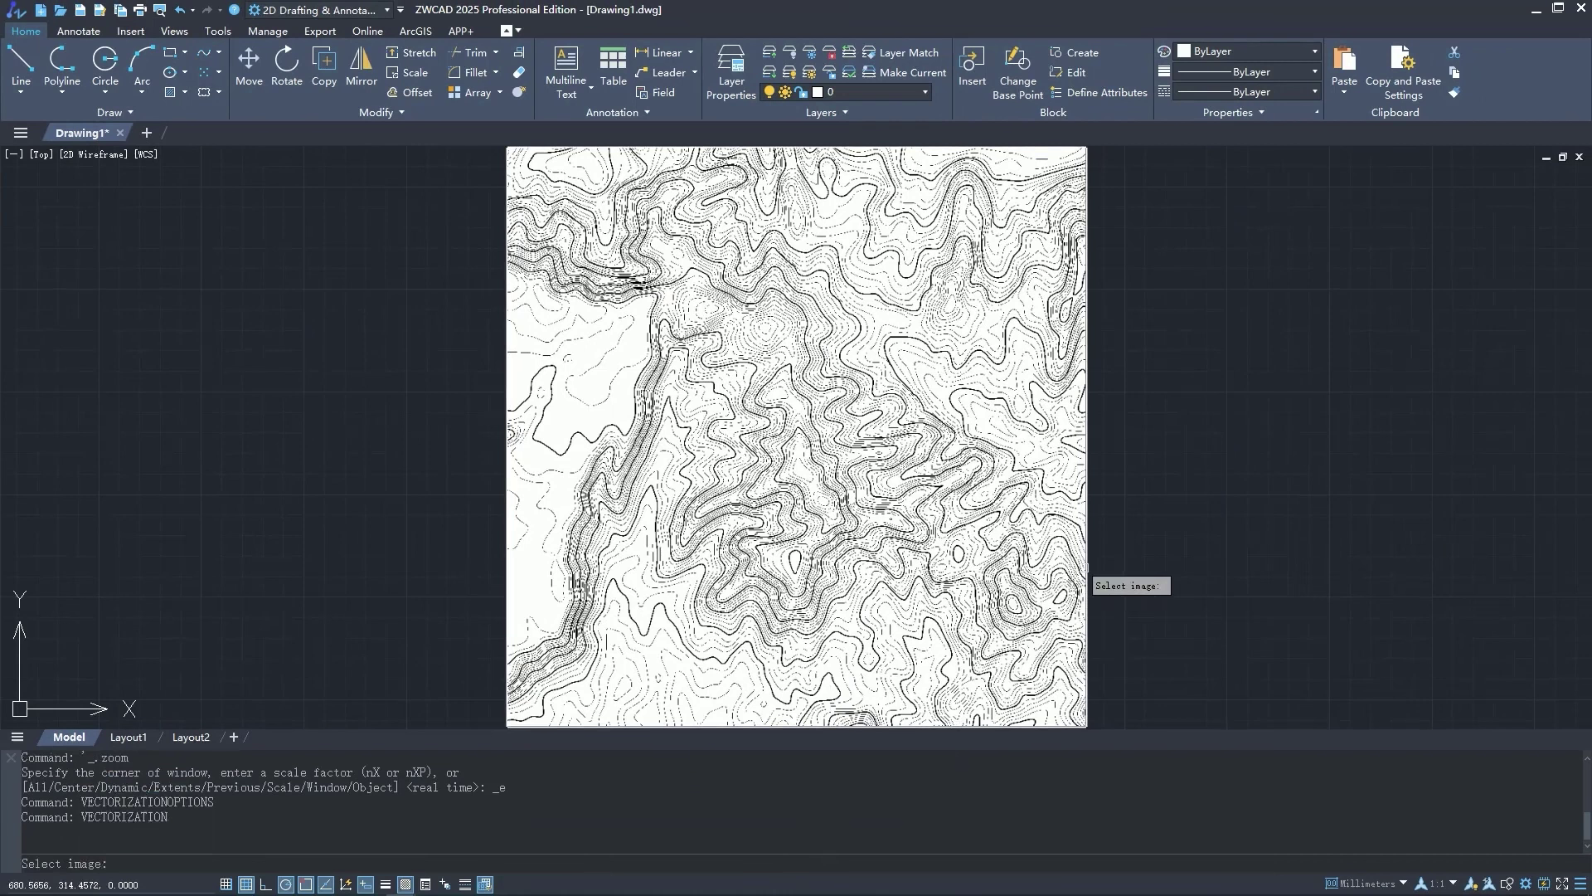
{"action": "left_click", "coordinate": [1086, 573]}
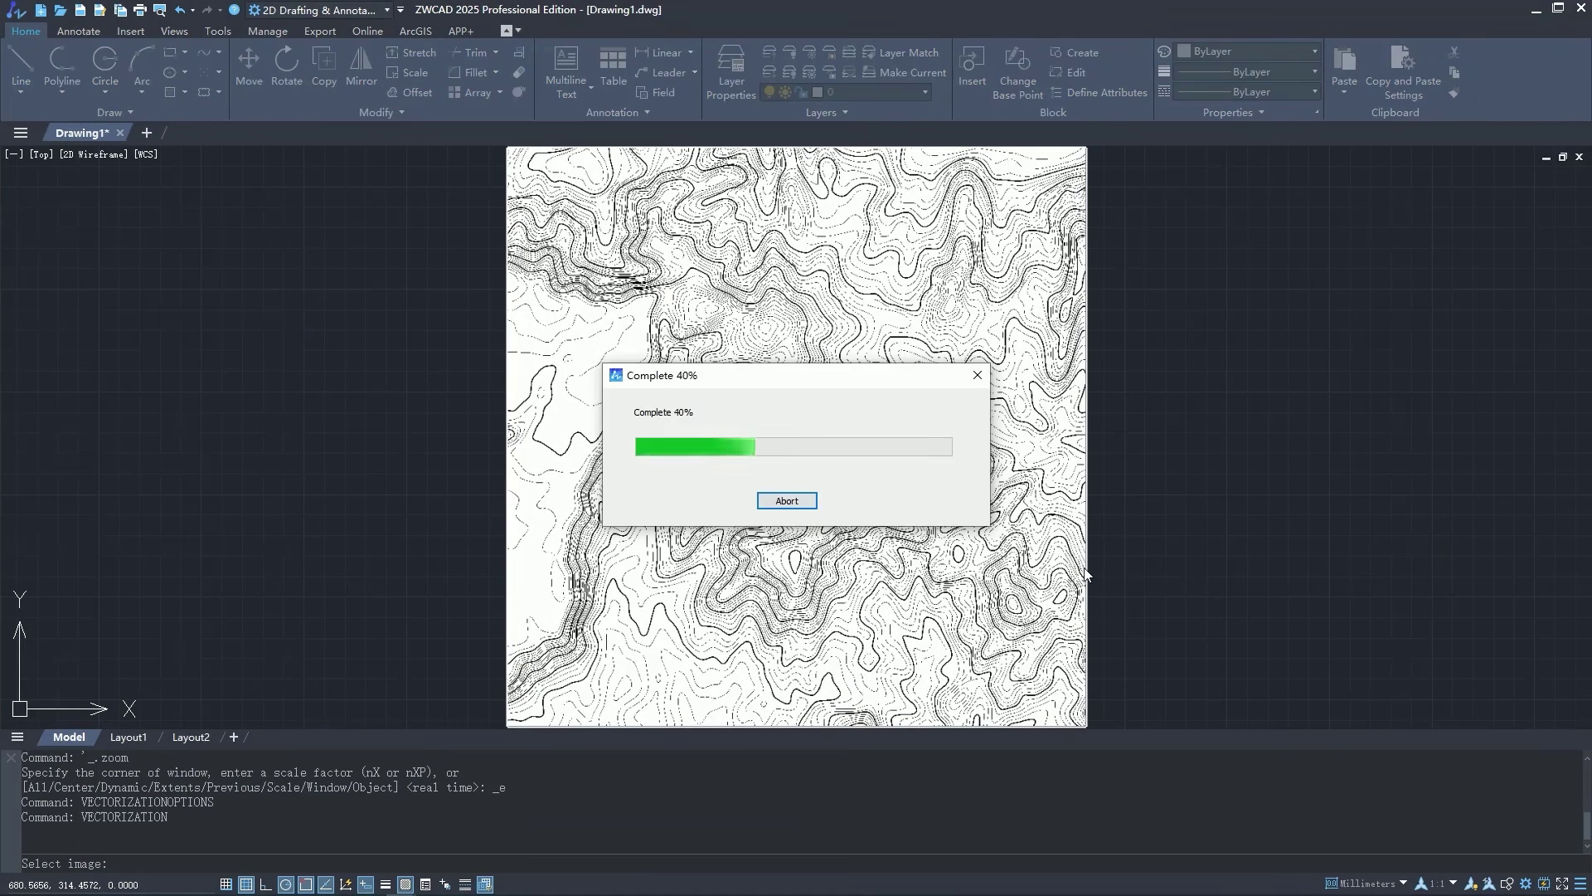
{"action": "left_click", "coordinate": [1113, 606]}
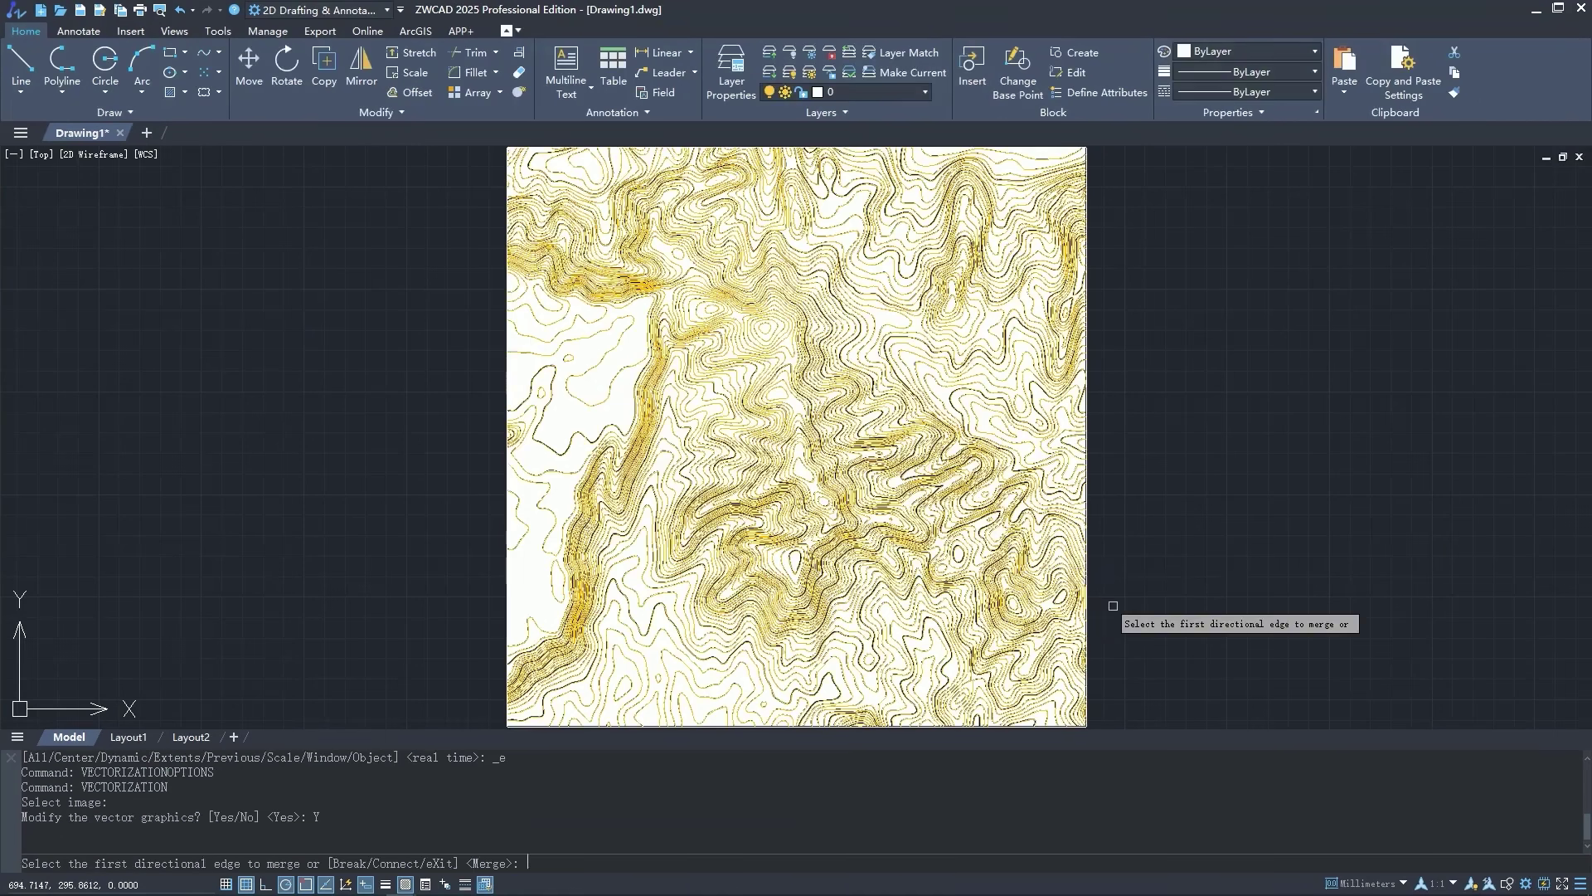
Merge two directional edges of the thick contour line where it meets a thinner contour.
{"action": "scroll", "coordinate": [962, 497], "scroll_direction": "up", "scroll_amount": 5}
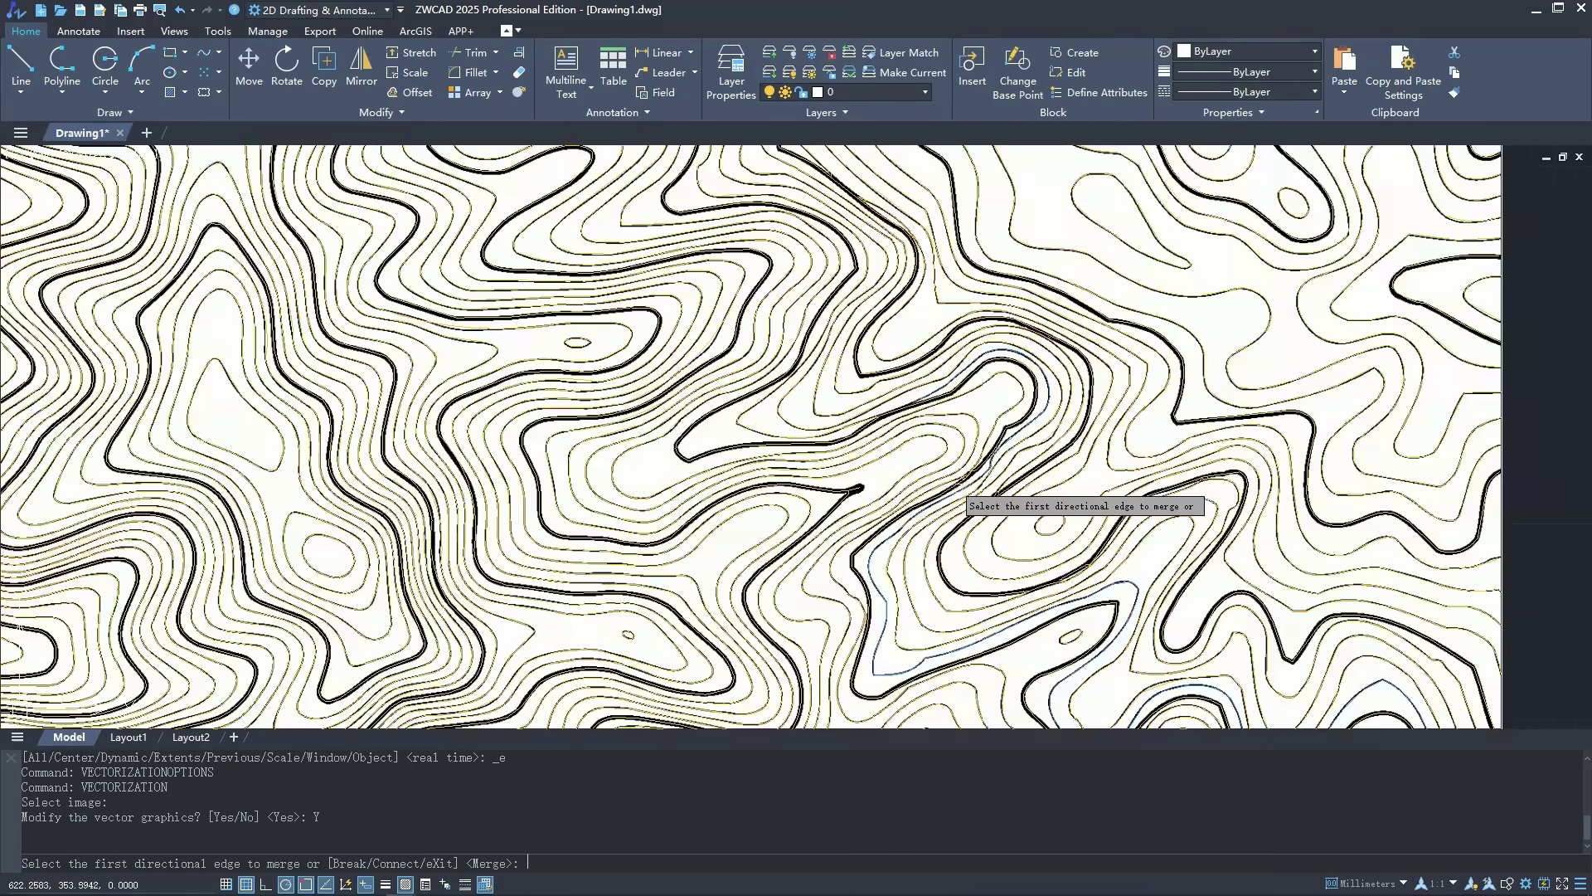
{"action": "scroll", "coordinate": [999, 522], "scroll_direction": "up", "scroll_amount": 3}
{"action": "left_click", "coordinate": [1214, 448]}
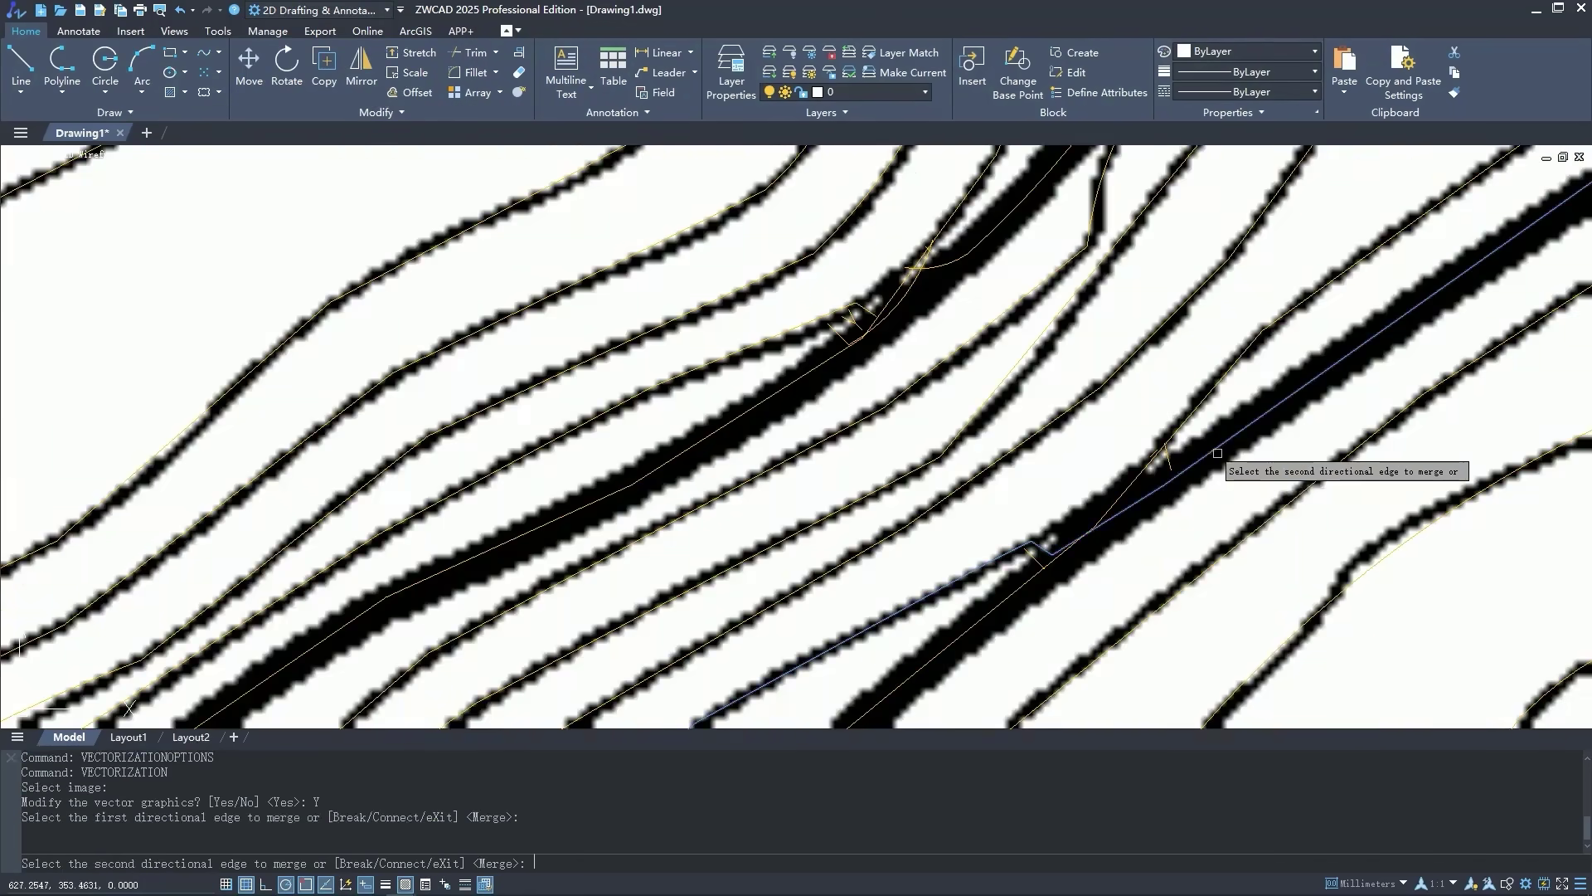
{"action": "left_click", "coordinate": [1027, 576]}
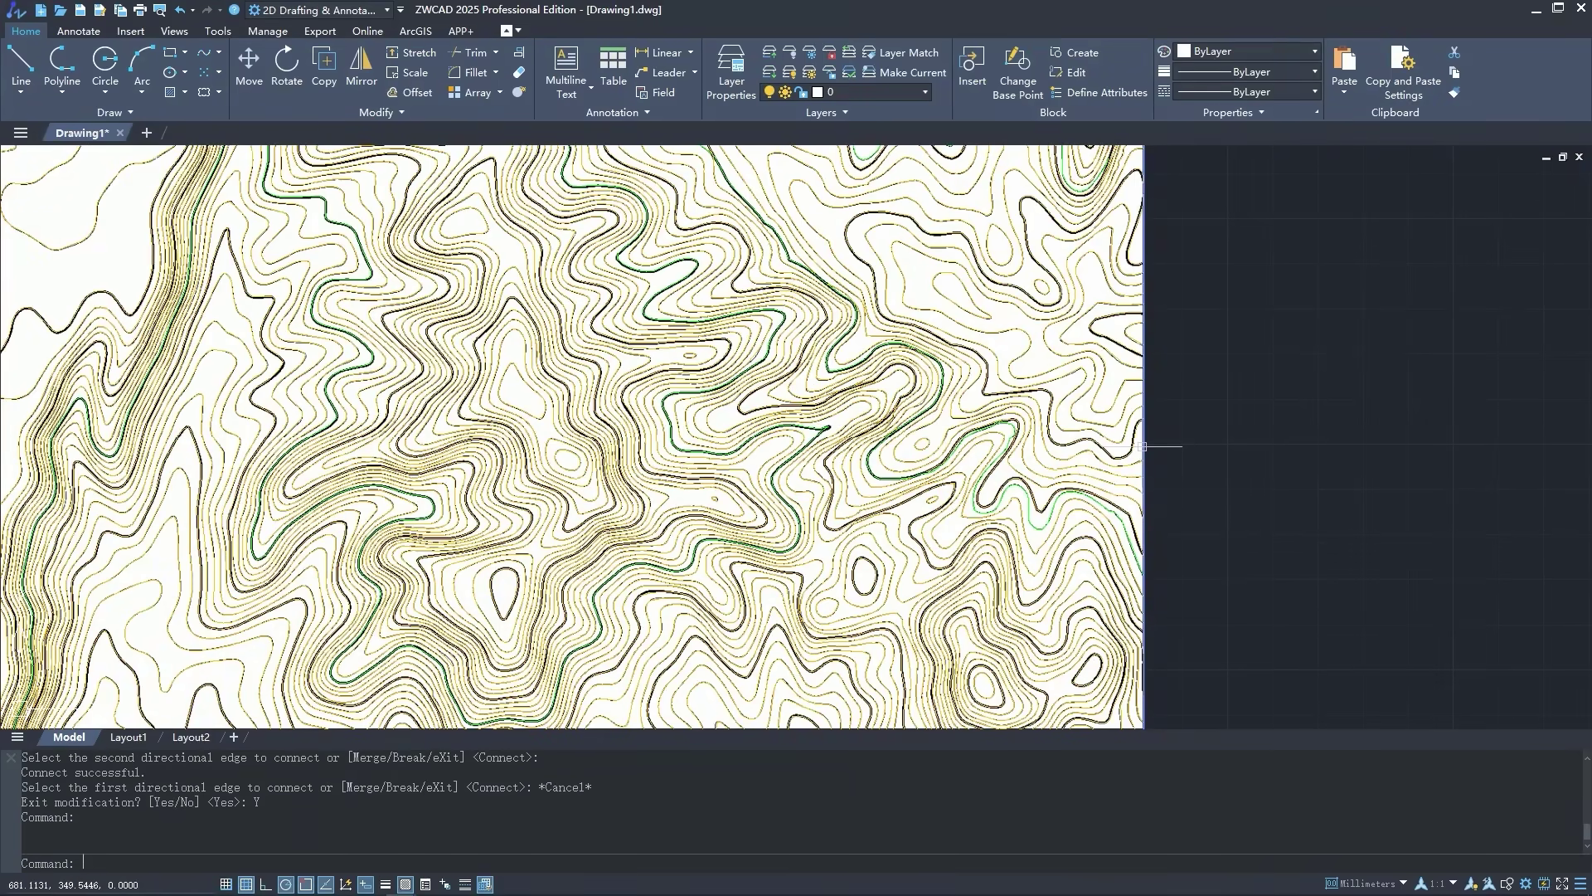
Erase the raster contour map, keeping only the vectorized contour lines.
{"action": "key", "text": "Delete"}
{"action": "scroll", "coordinate": [1109, 484], "scroll_direction": "down", "scroll_amount": 3}
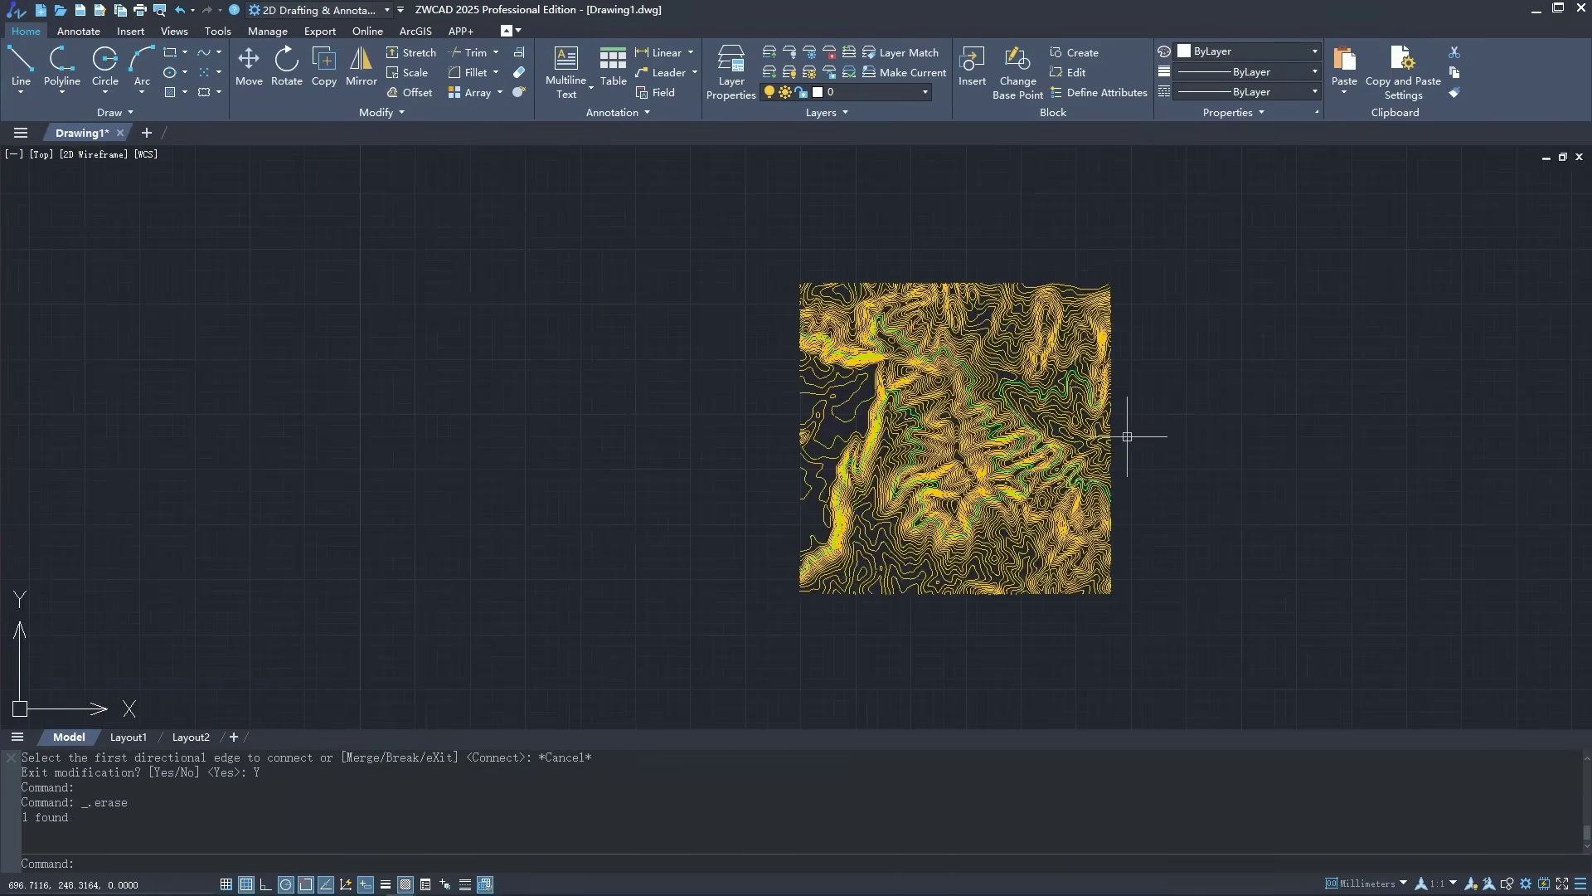
{"action": "scroll", "coordinate": [1128, 436], "scroll_direction": "up", "scroll_amount": 2}
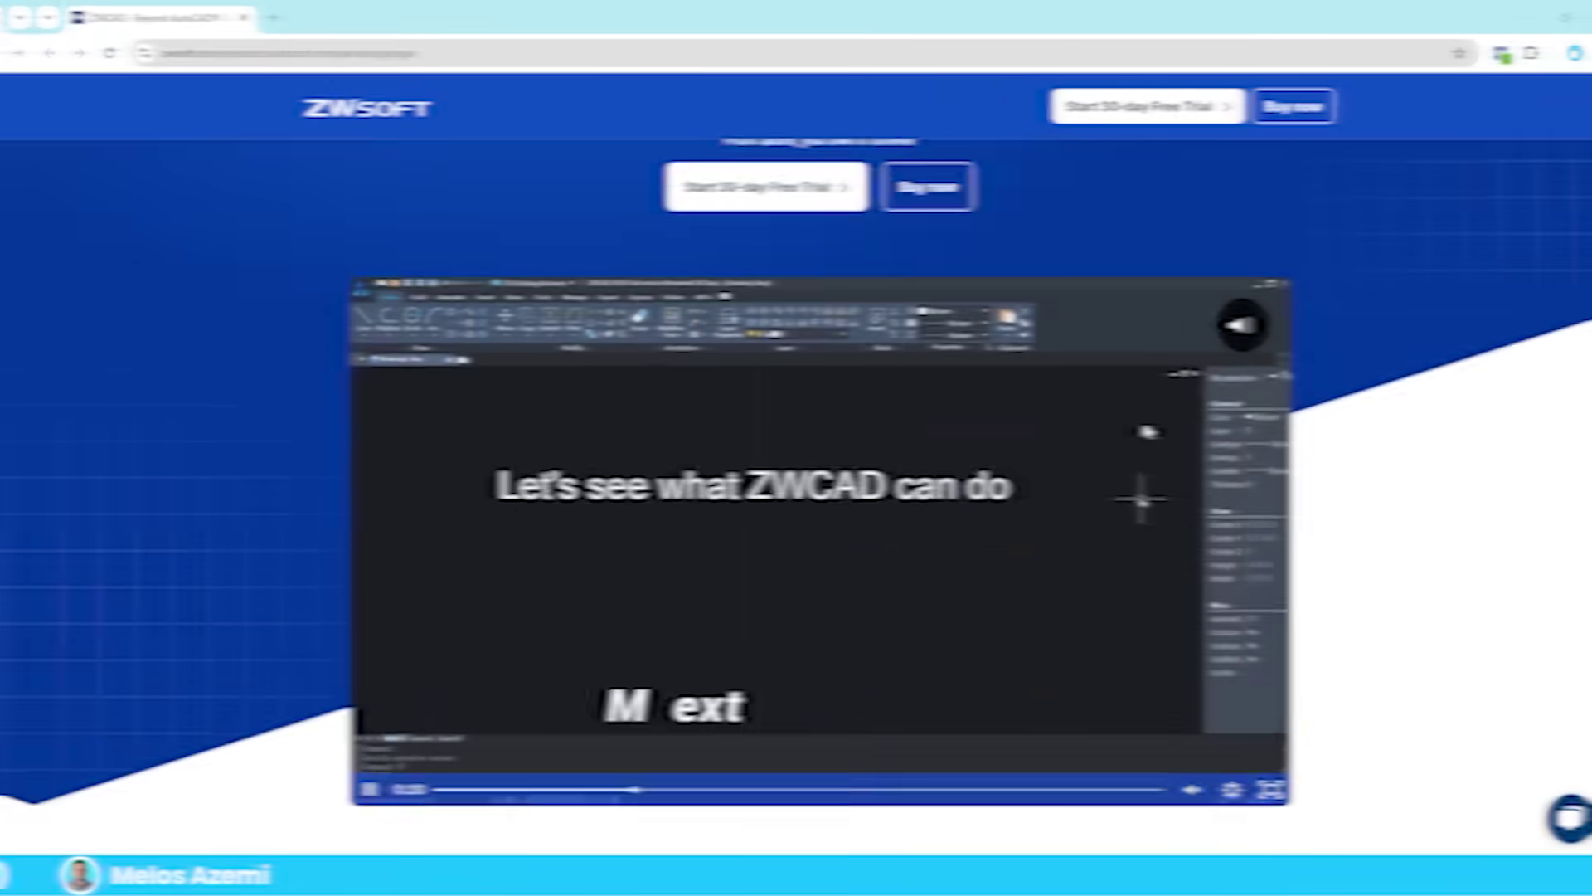
Switch to the browser and look through ZWSOFT's AutoCAD comparison page down past the price calculator to the support section.
{"action": "scroll", "coordinate": [1080, 461], "scroll_direction": "down", "scroll_amount": 15}
{"action": "scroll", "coordinate": [1081, 461], "scroll_direction": "down", "scroll_amount": 20}
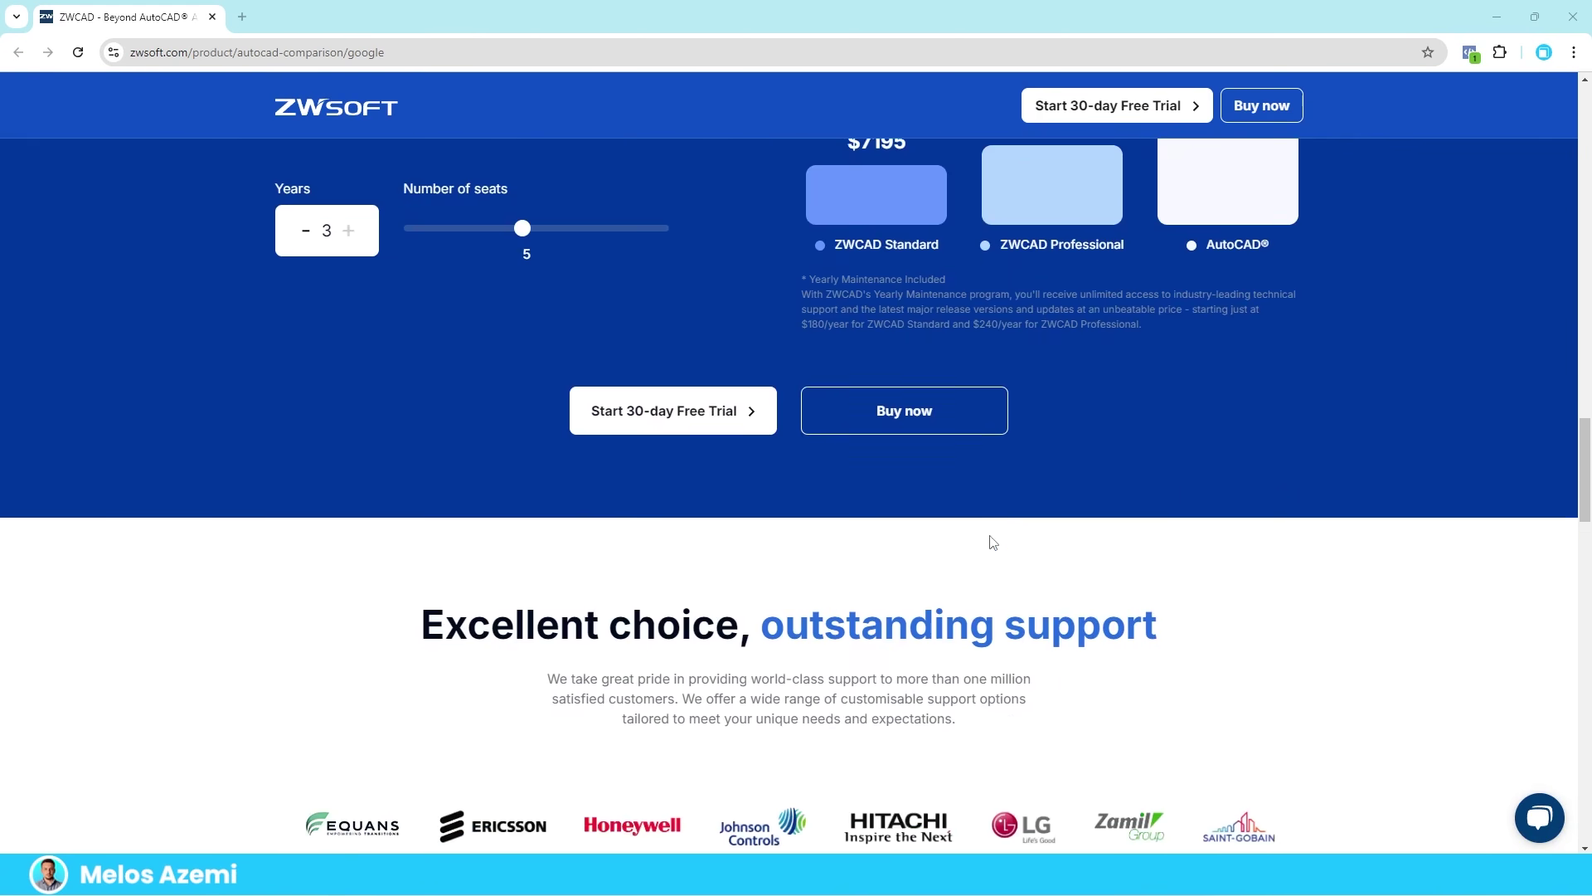
{"action": "scroll", "coordinate": [1009, 542], "scroll_direction": "down", "scroll_amount": 5}
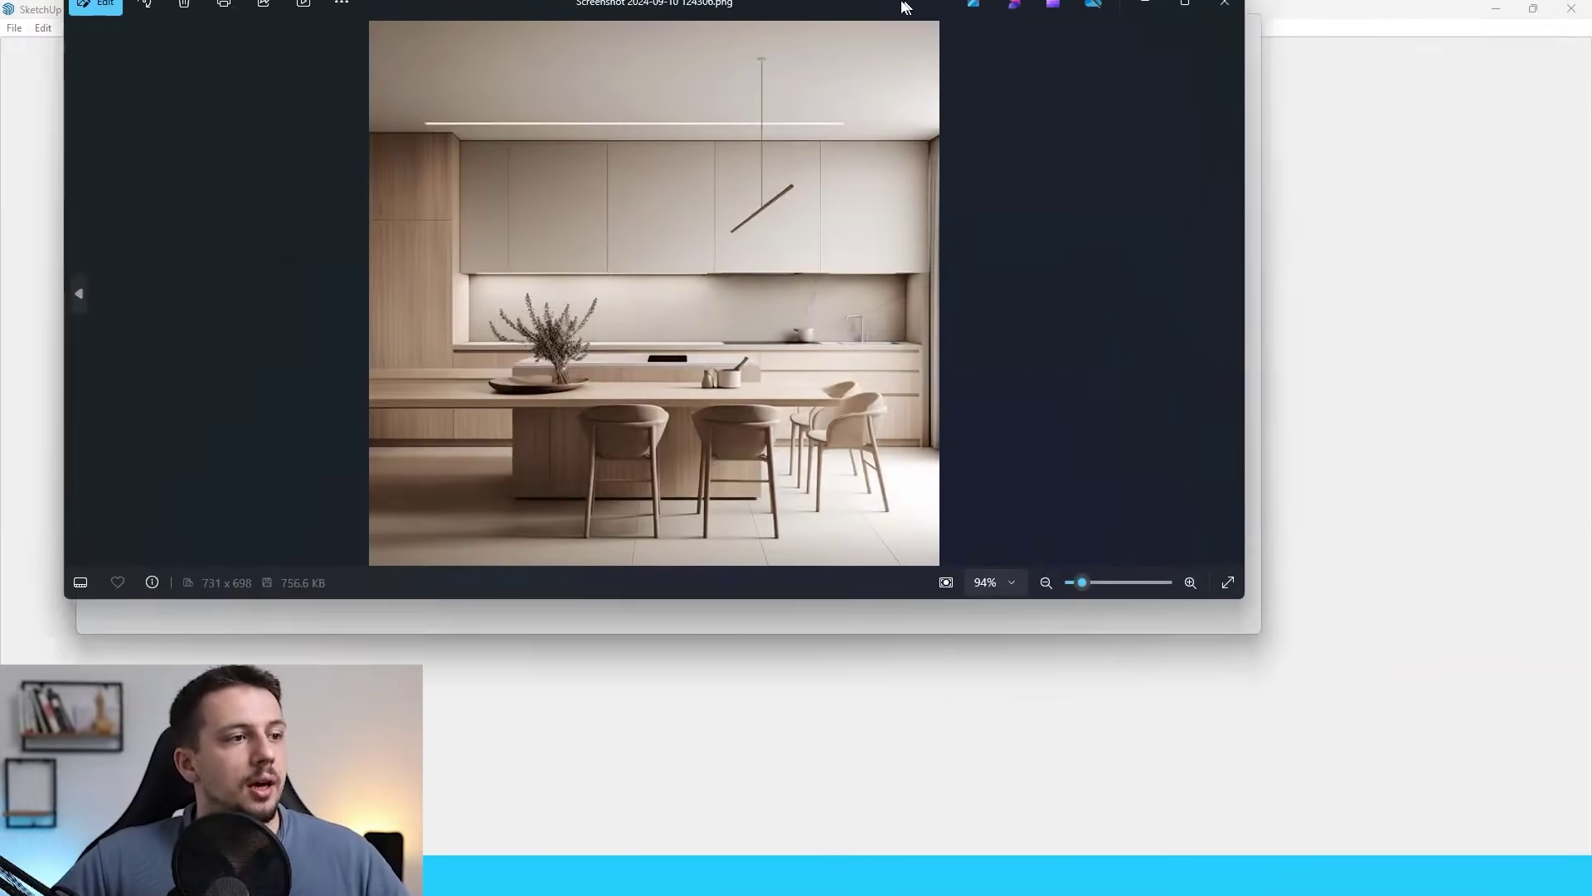
Switch to SketchUp, import Drawing of kitchen.dwg and close the import results.
{"action": "double_click", "coordinate": [905, 7]}
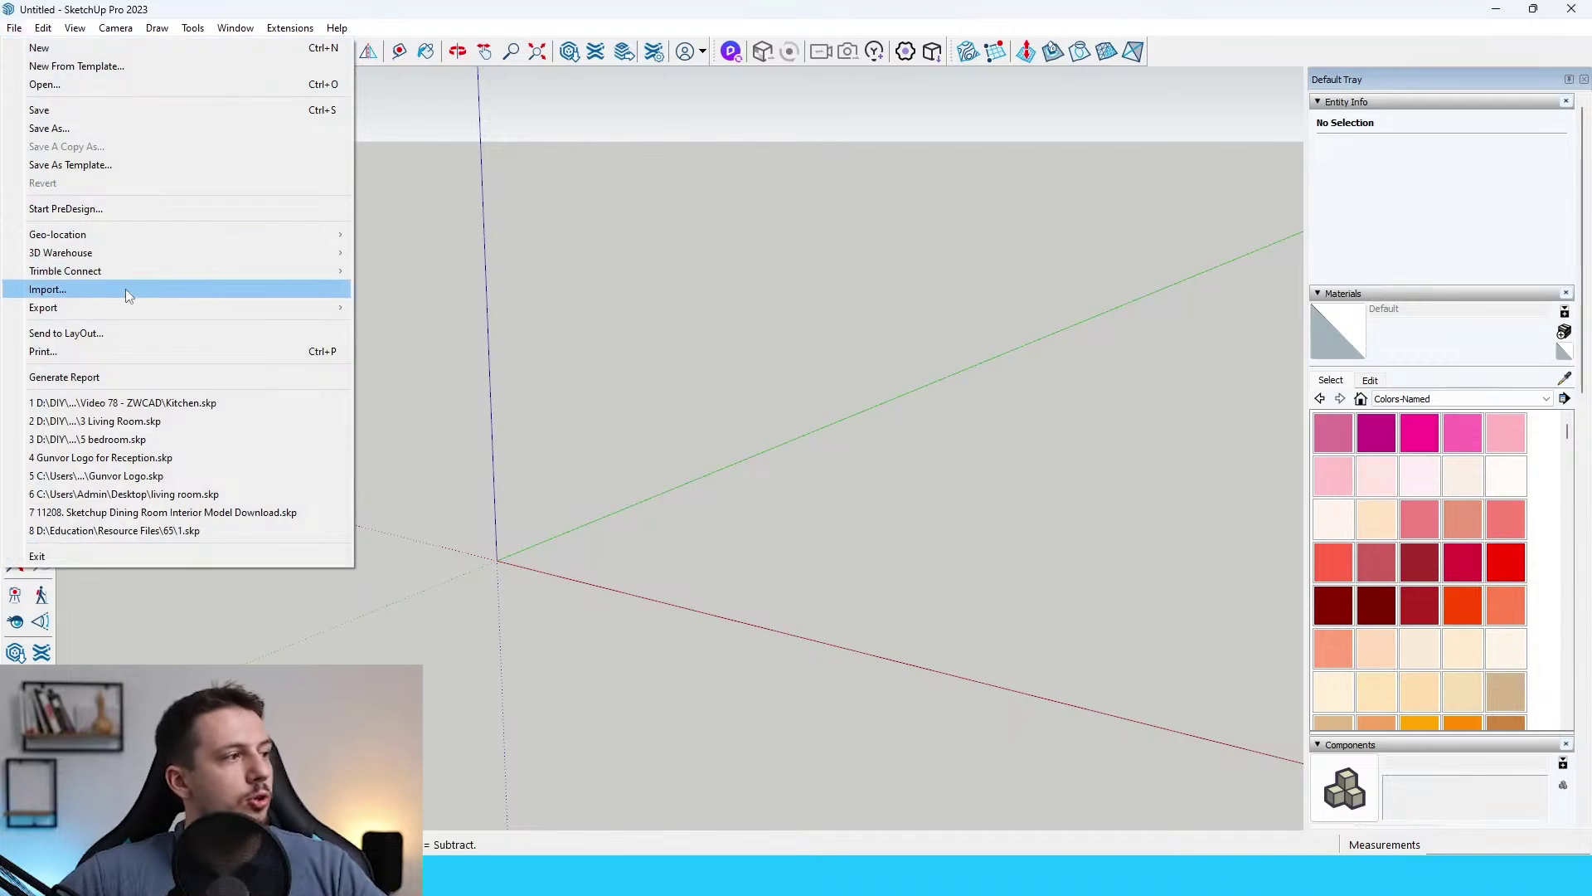
{"action": "left_click", "coordinate": [124, 292]}
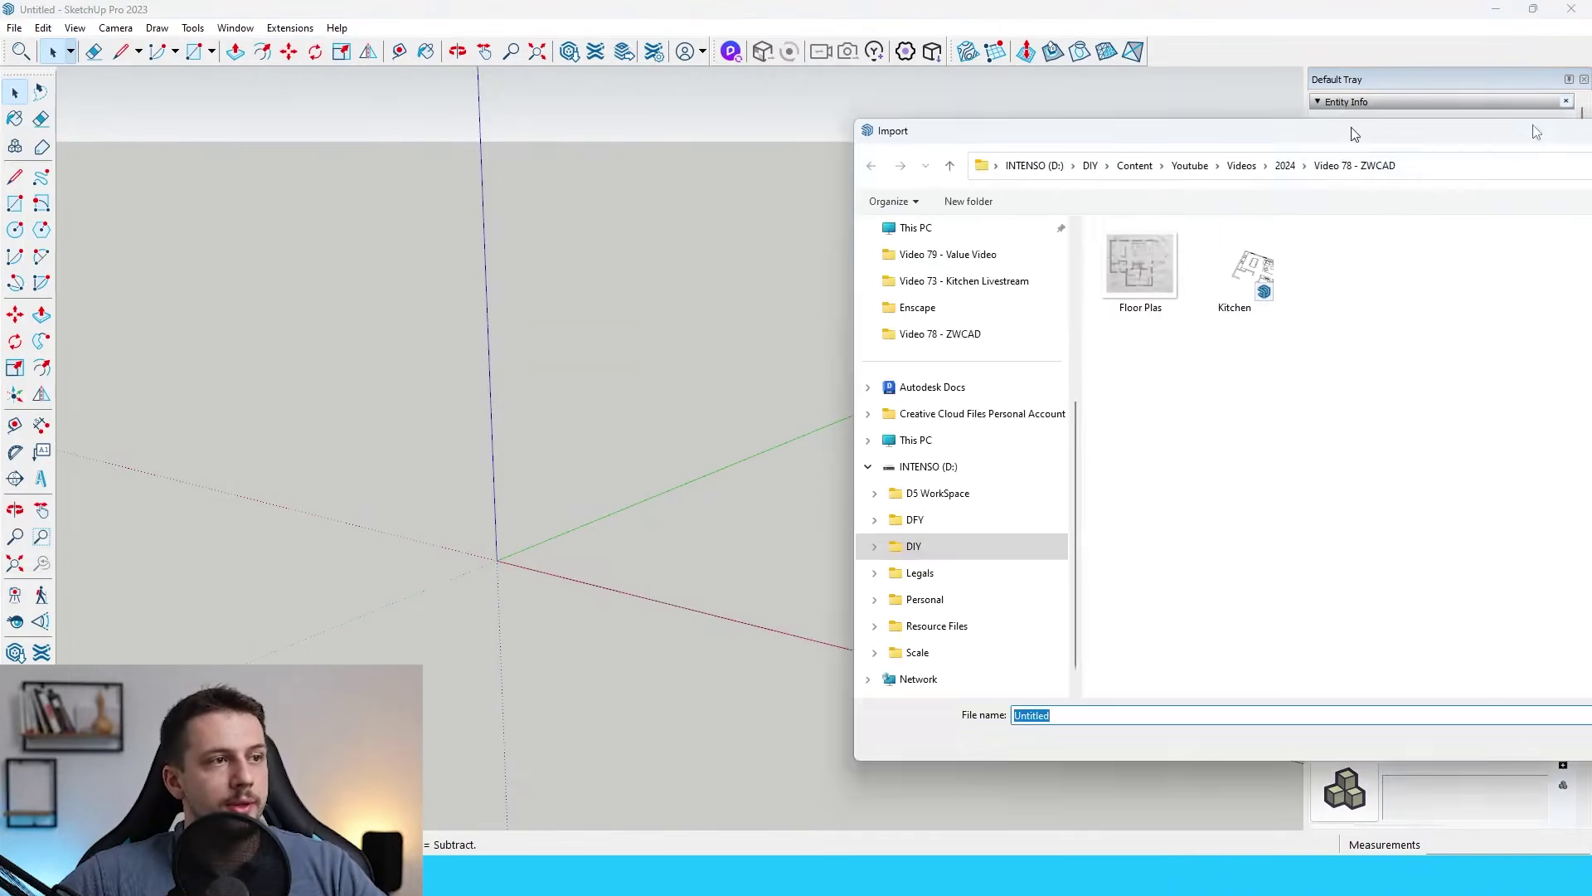
{"action": "key", "text": "Return"}
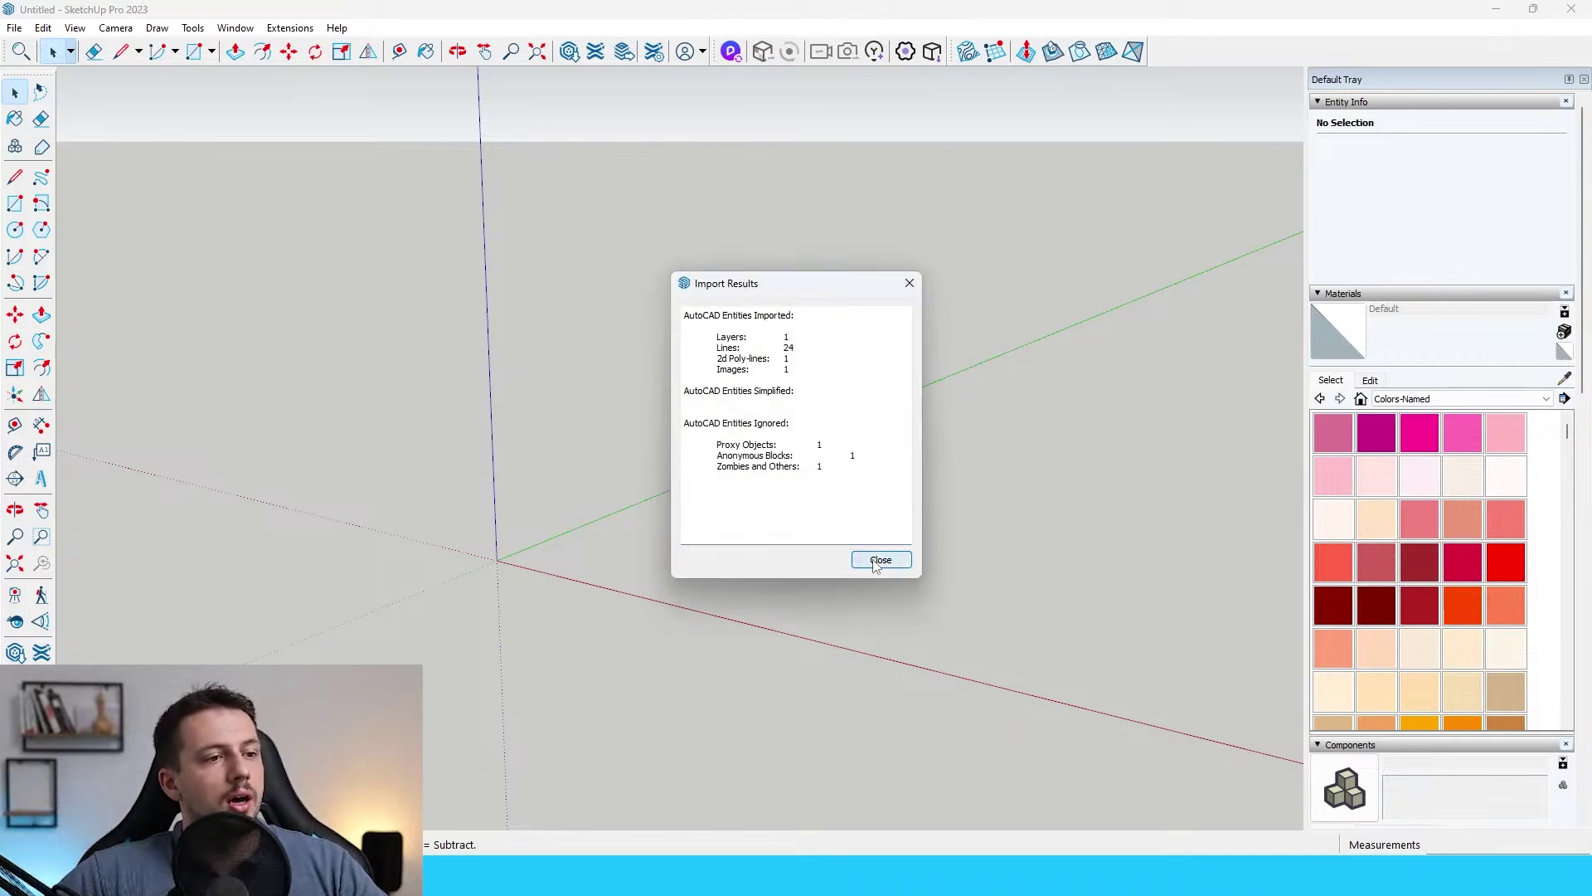
{"action": "left_click", "coordinate": [873, 561]}
Open the imported drawing component and delete the scanned floor plan image, keeping the traced lines.
{"action": "scroll", "coordinate": [707, 433], "scroll_direction": "down", "scroll_amount": 2}
{"action": "middle_click_drag", "start_coordinate": [707, 434], "coordinate": [812, 575]}
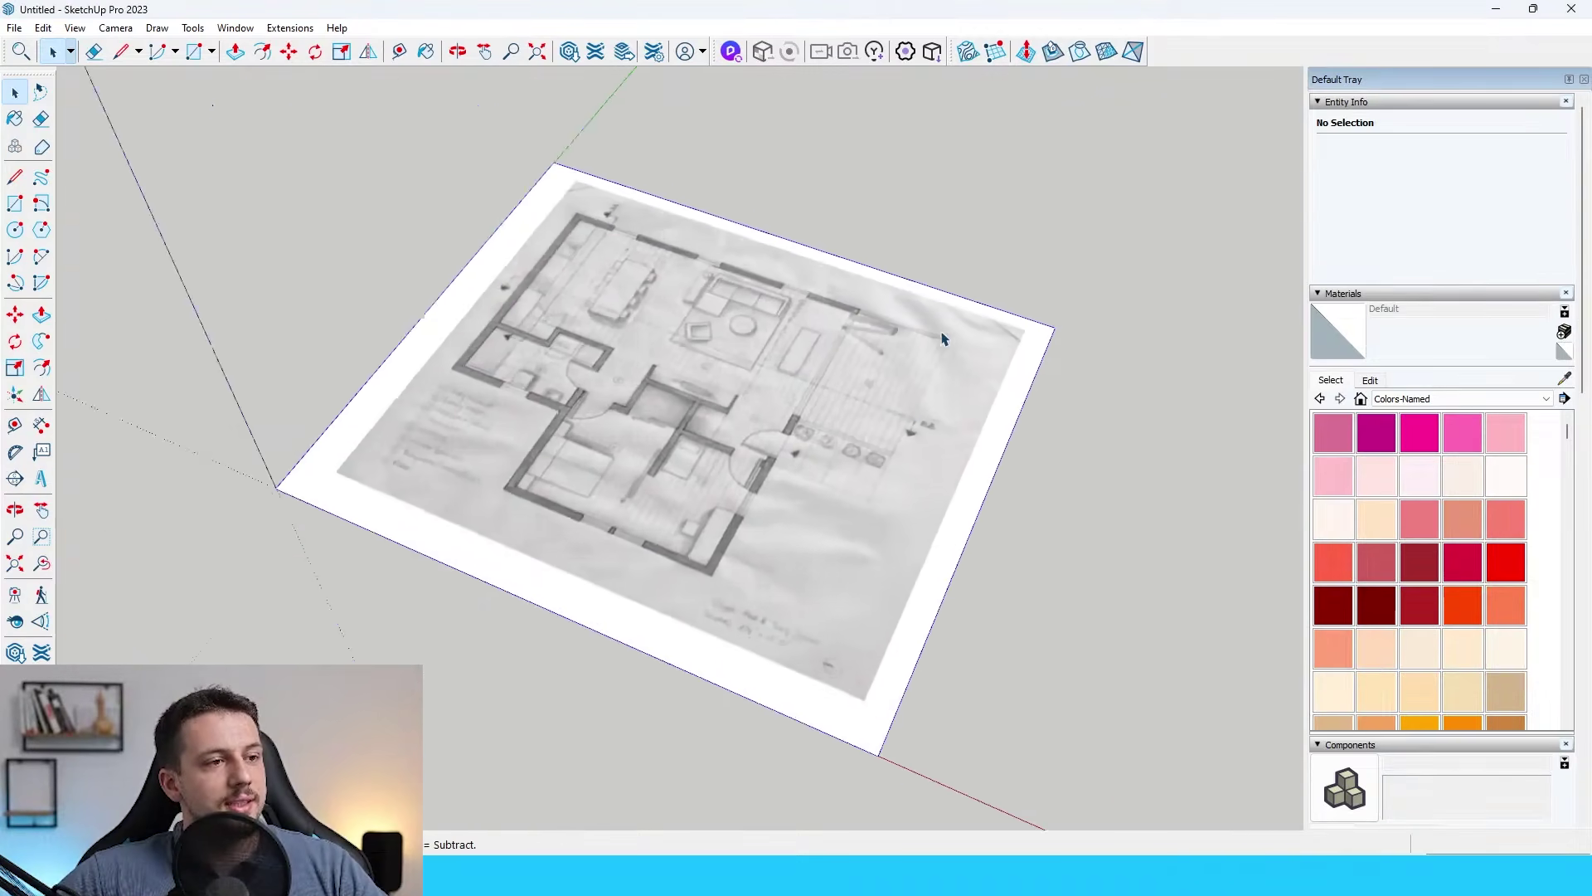
{"action": "scroll", "coordinate": [941, 339], "scroll_direction": "up", "scroll_amount": 3}
{"action": "double_click", "coordinate": [1095, 399]}
{"action": "left_click", "coordinate": [1101, 357]}
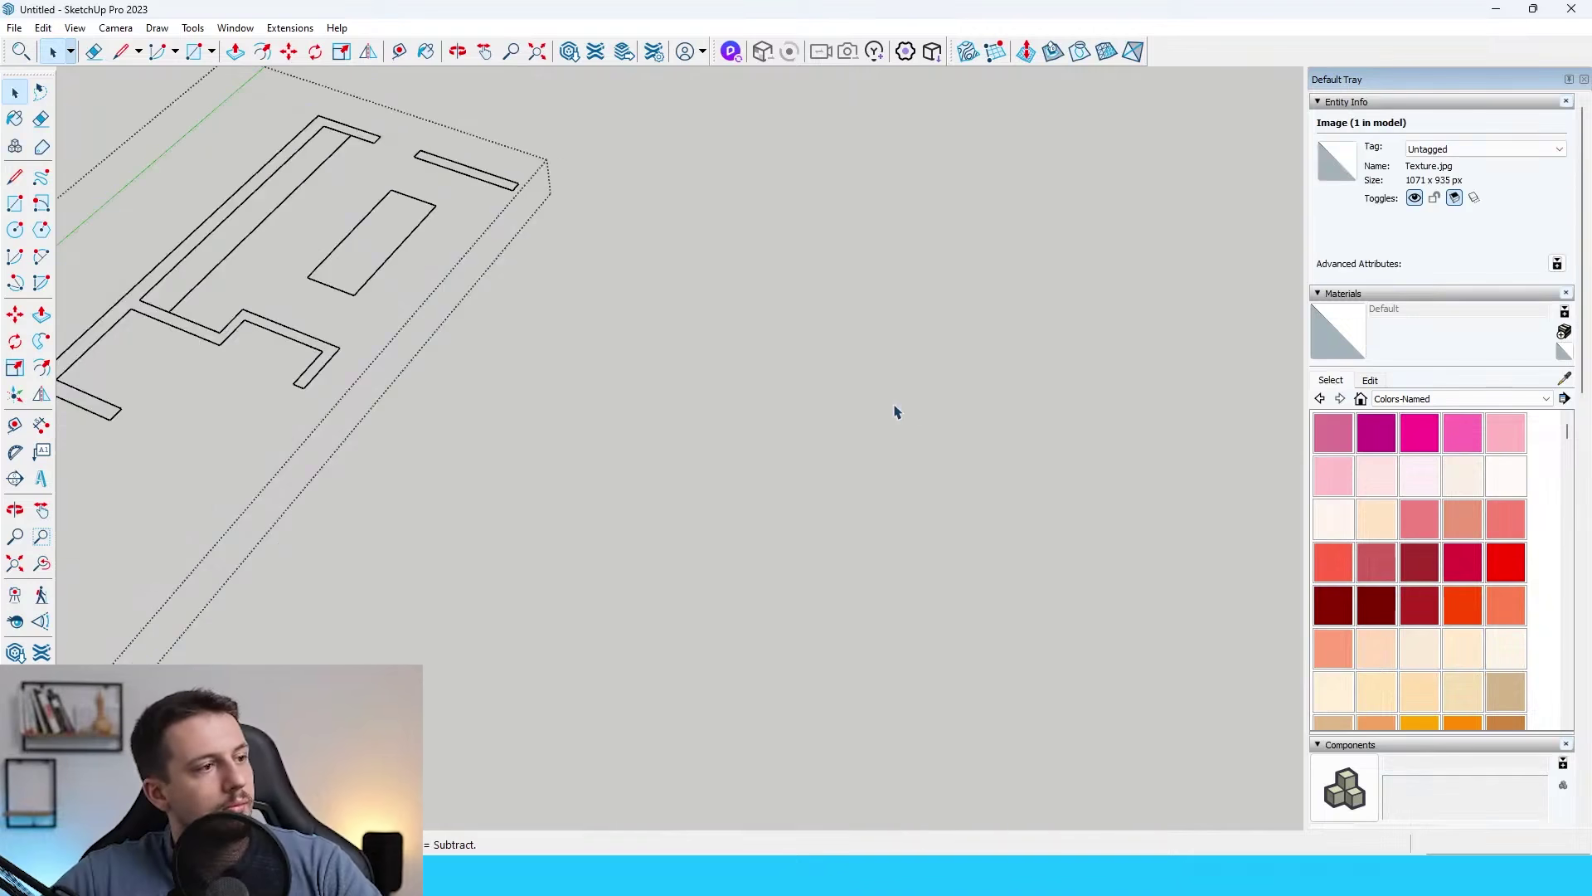
Select the whole traced plan component and move it so its outer wall corner sits on the origin.
{"action": "scroll", "coordinate": [661, 359], "scroll_direction": "down", "scroll_amount": 5}
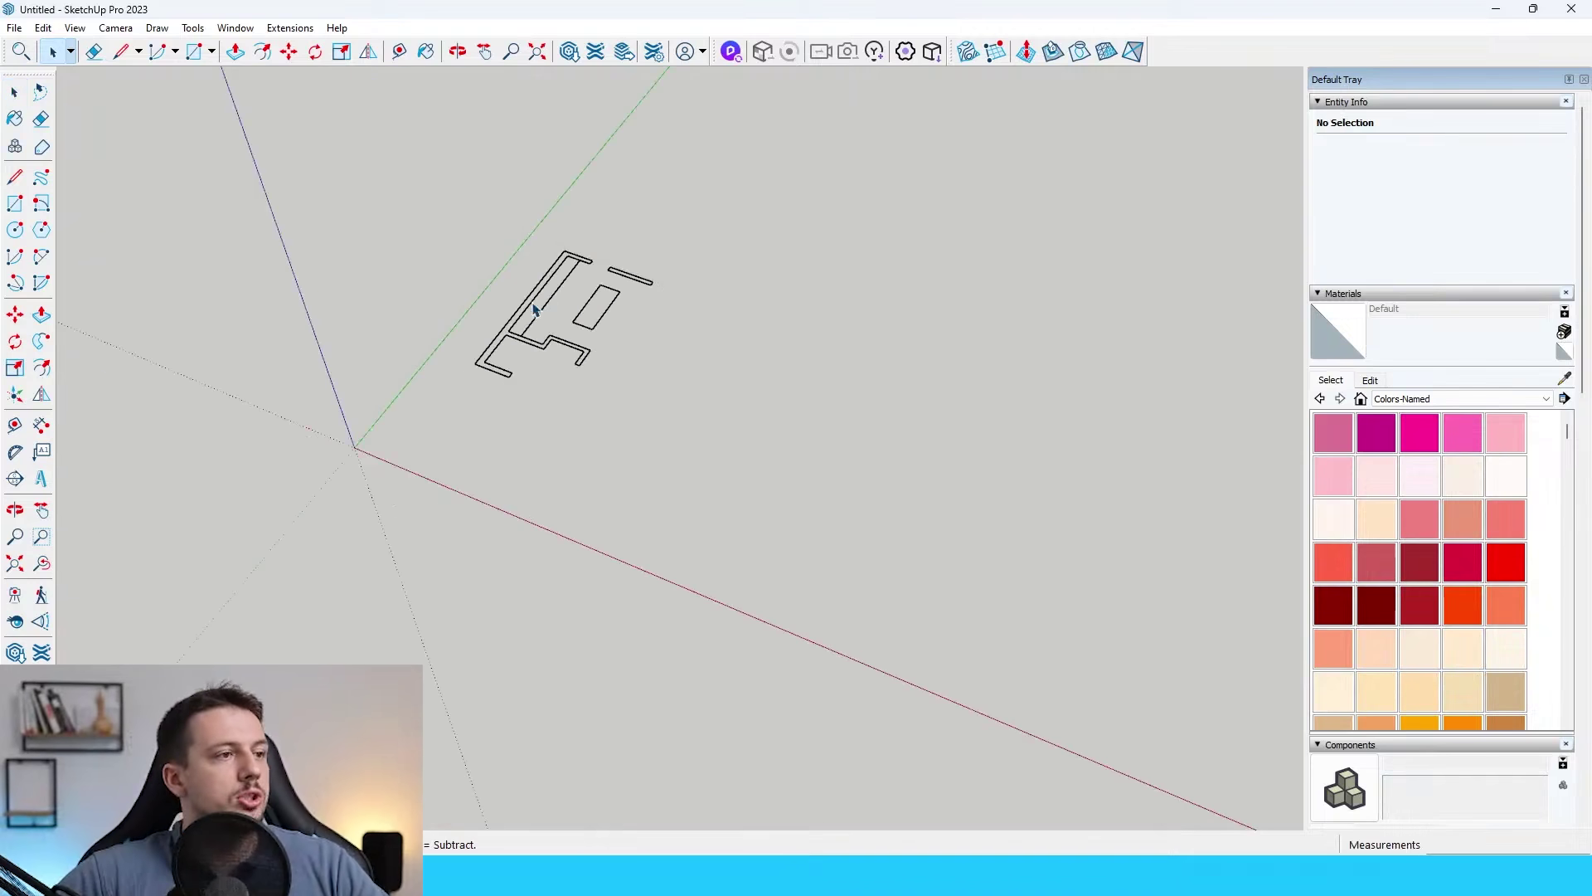
{"action": "scroll", "coordinate": [499, 179], "scroll_direction": "up", "scroll_amount": 2}
{"action": "left_click_drag", "start_coordinate": [401, 247], "coordinate": [948, 610]}
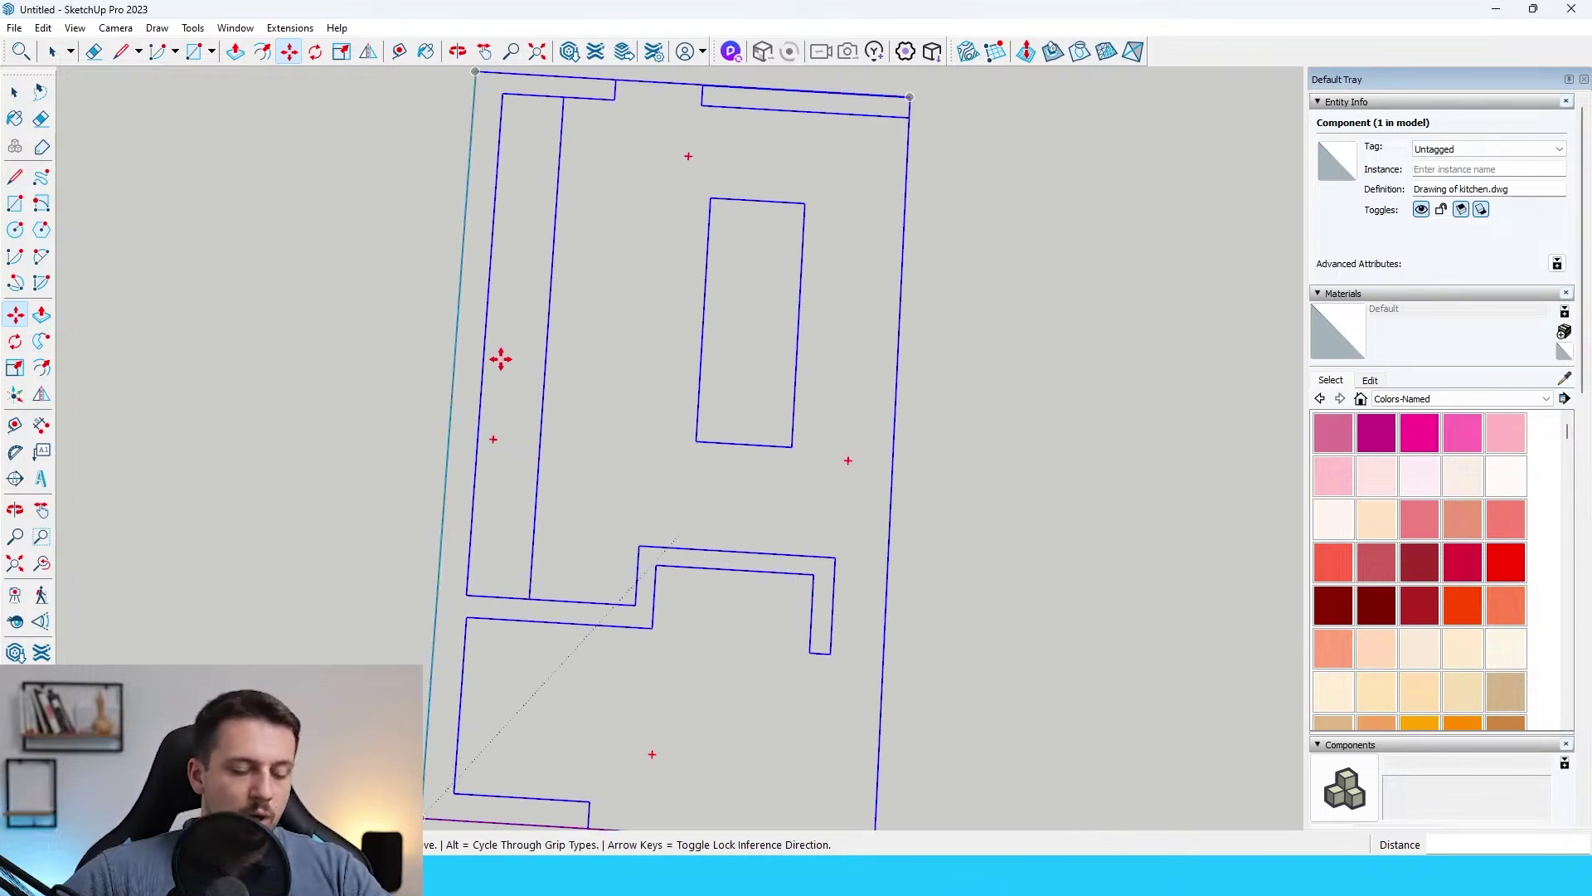
{"action": "scroll", "coordinate": [501, 359], "scroll_direction": "down", "scroll_amount": 3}
Open the imported kitchen plan component for editing.
{"action": "key", "text": "space"}
{"action": "left_click", "coordinate": [549, 348]}
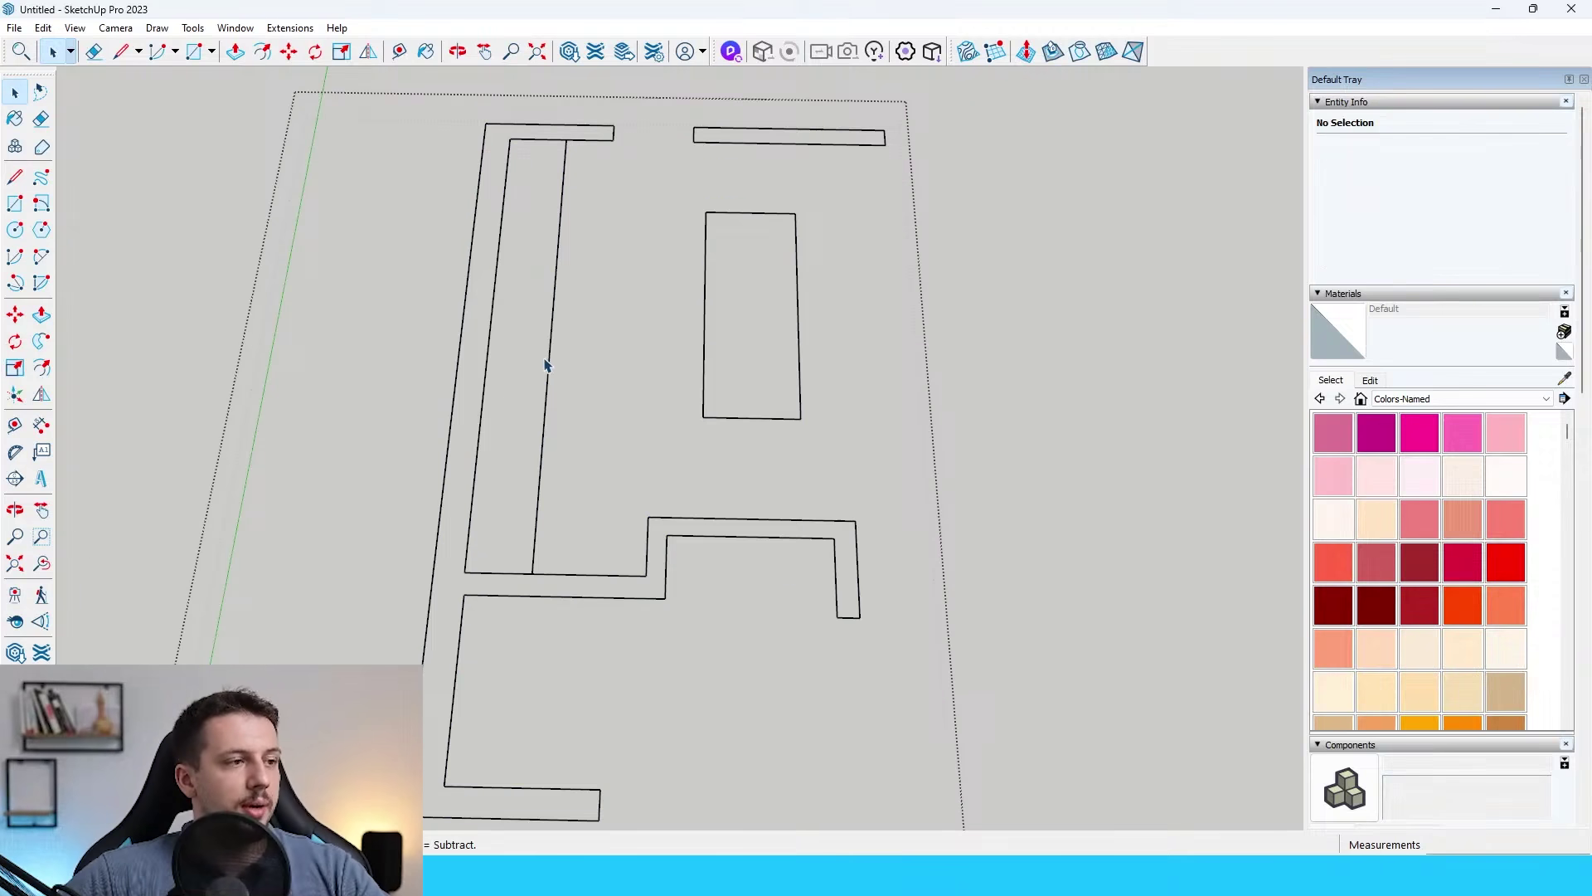
{"action": "scroll", "coordinate": [539, 377], "scroll_direction": "down", "scroll_amount": 3}
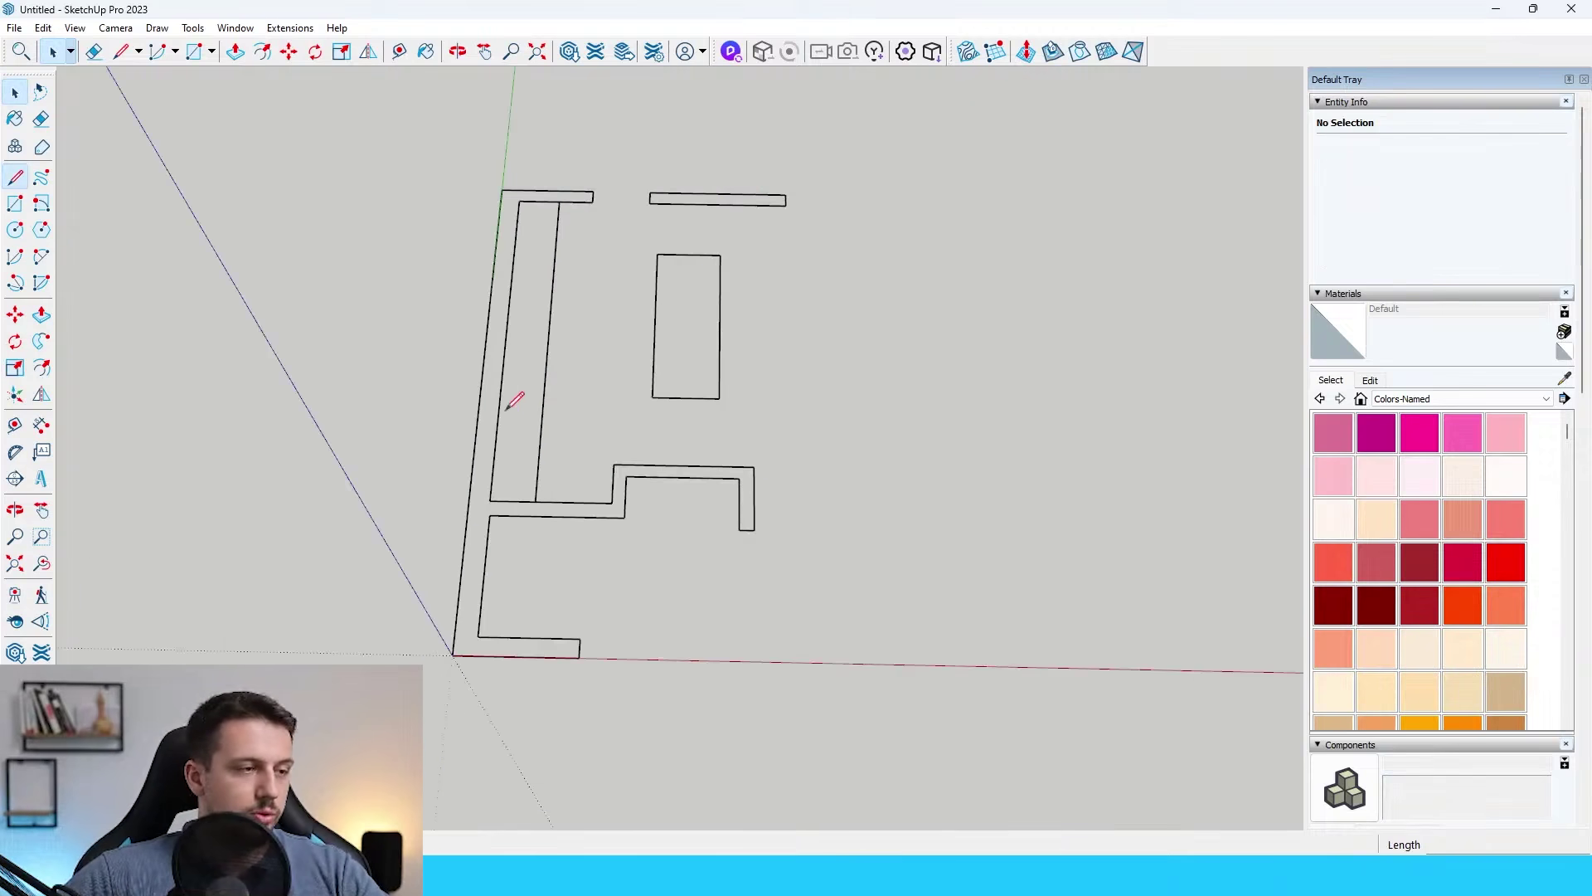
{"action": "key", "text": "space"}
{"action": "double_click", "coordinate": [544, 393]}
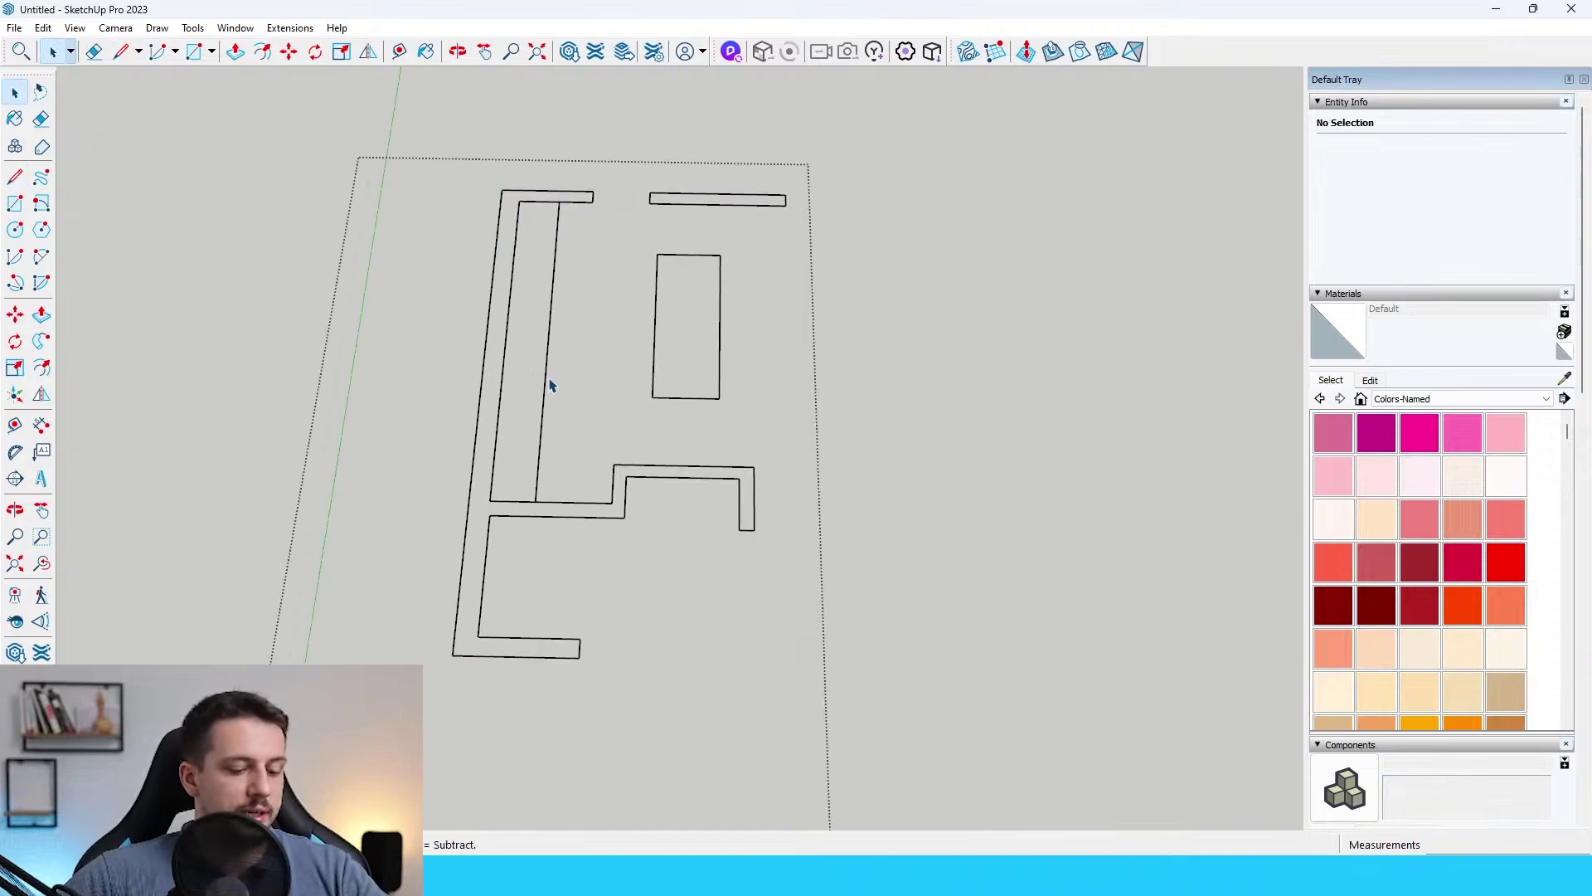
Draw a 60 cm reference line from the long wall's inner edge along the red axis, across the cabinet strip.
{"action": "key", "text": "l"}
{"action": "left_click", "coordinate": [516, 222]}
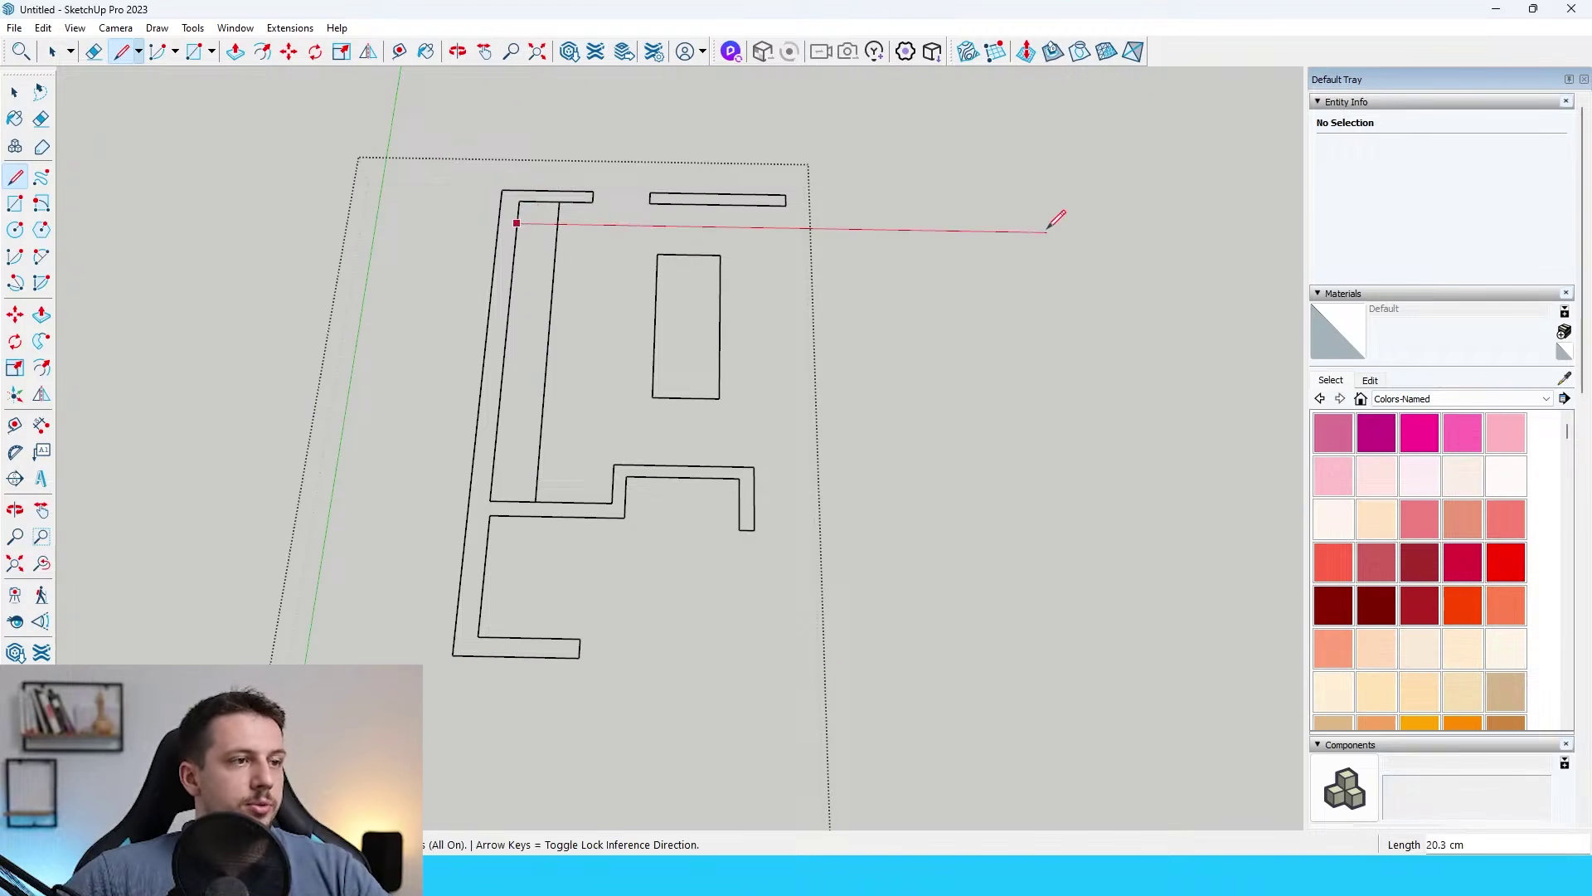
{"action": "type", "text": "60"}
{"action": "key", "text": "Return"}
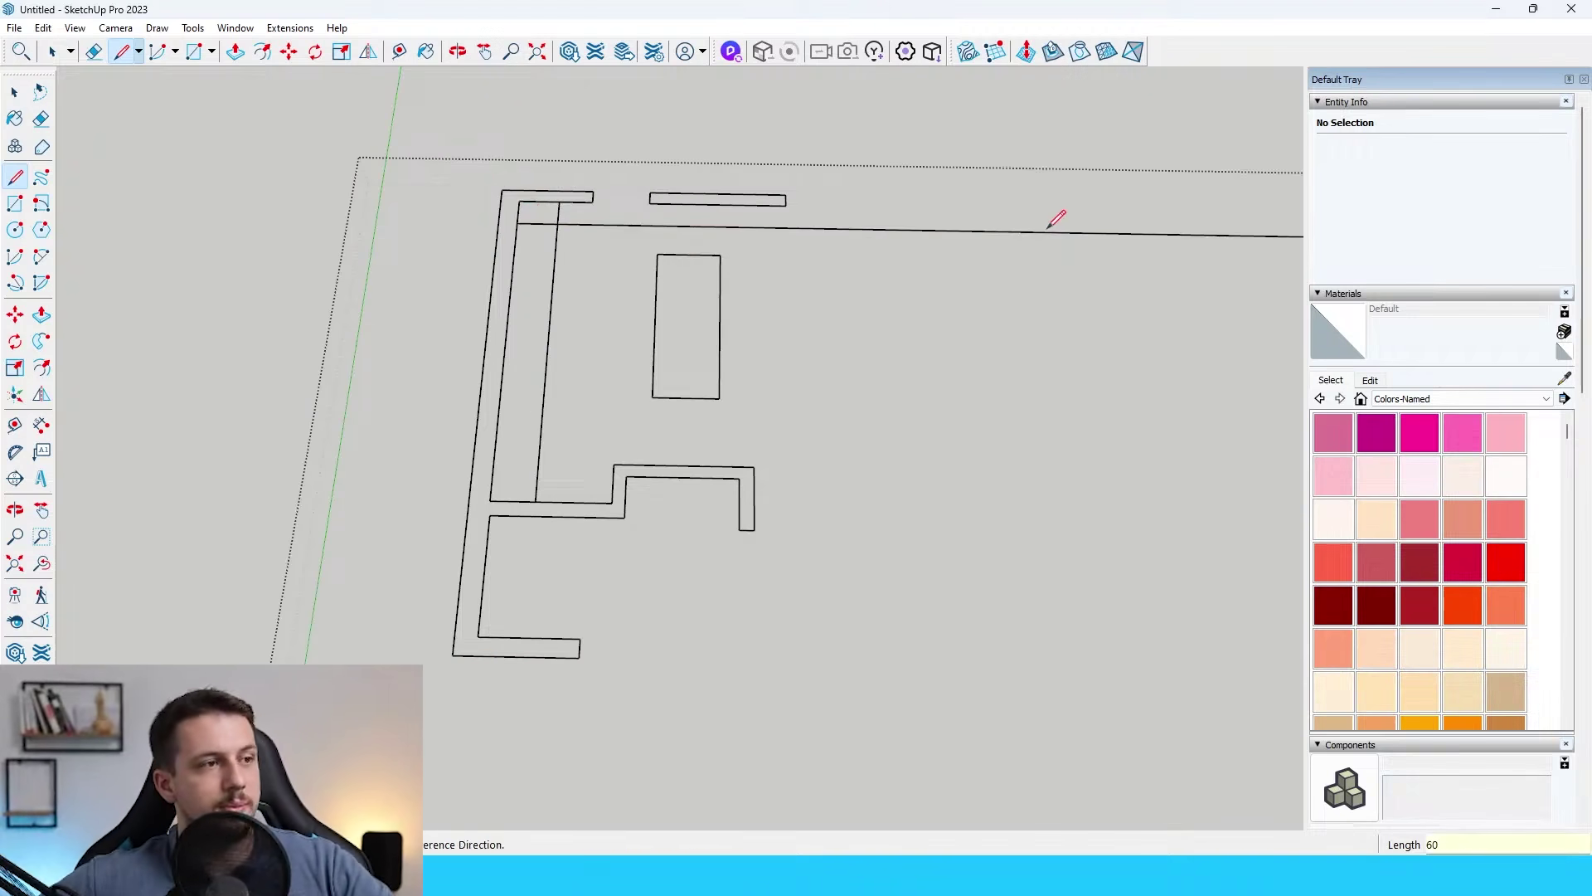
Select all connected plan edges and exclude the 60 cm reference line from the selection.
{"action": "scroll", "coordinate": [548, 287], "scroll_direction": "down", "scroll_amount": 3}
{"action": "key", "text": "space"}
{"action": "key", "text": "Escape"}
{"action": "double_click", "coordinate": [614, 398]}
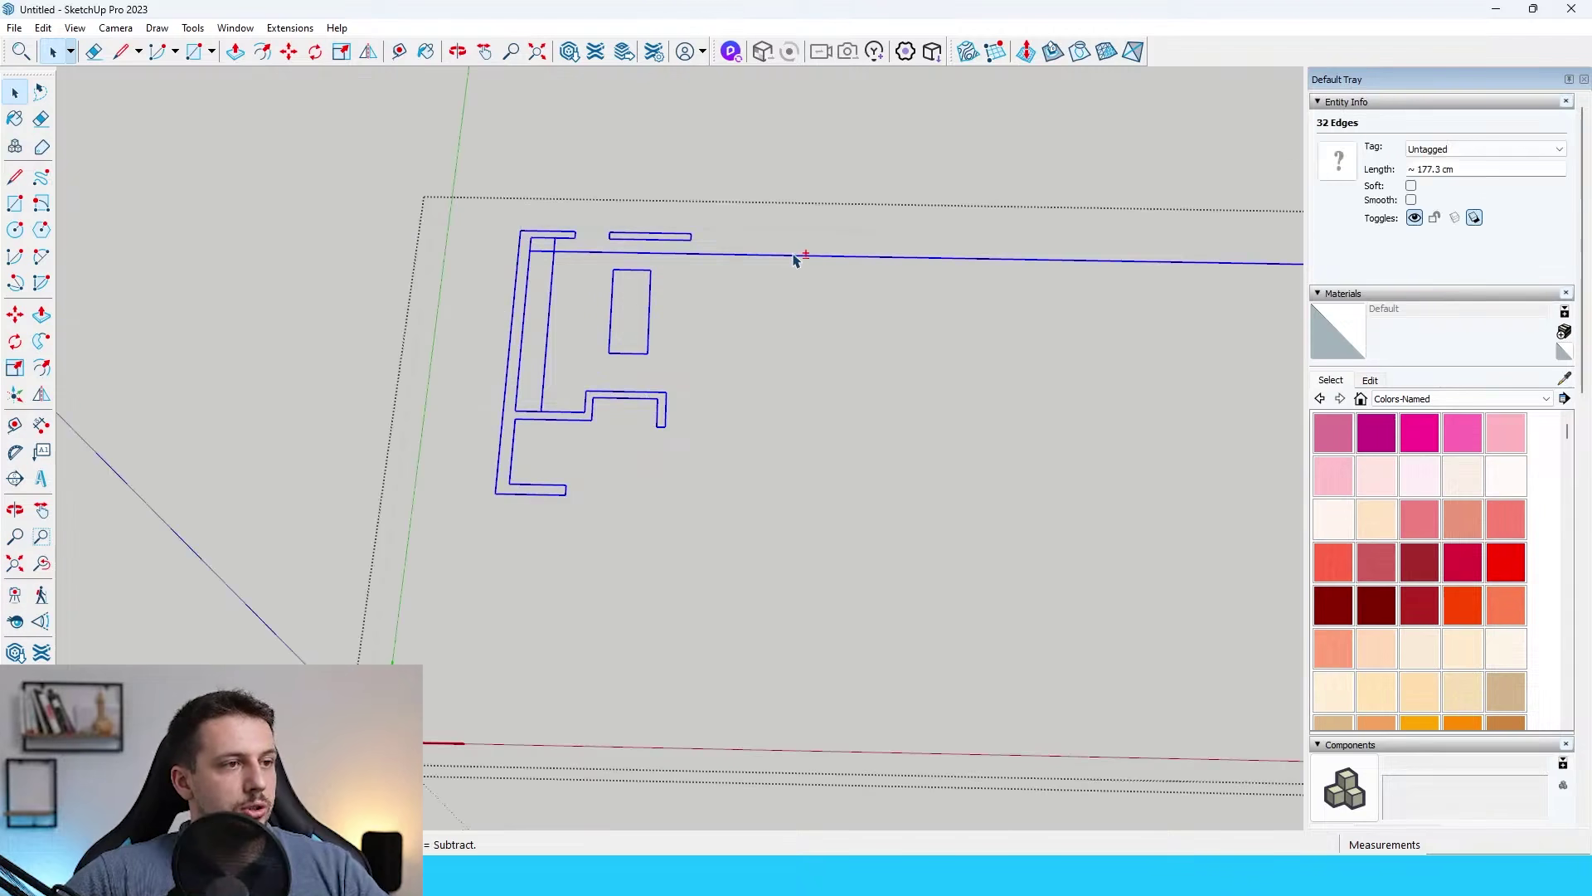
{"action": "scroll", "coordinate": [530, 241], "scroll_direction": "up", "scroll_amount": 3}
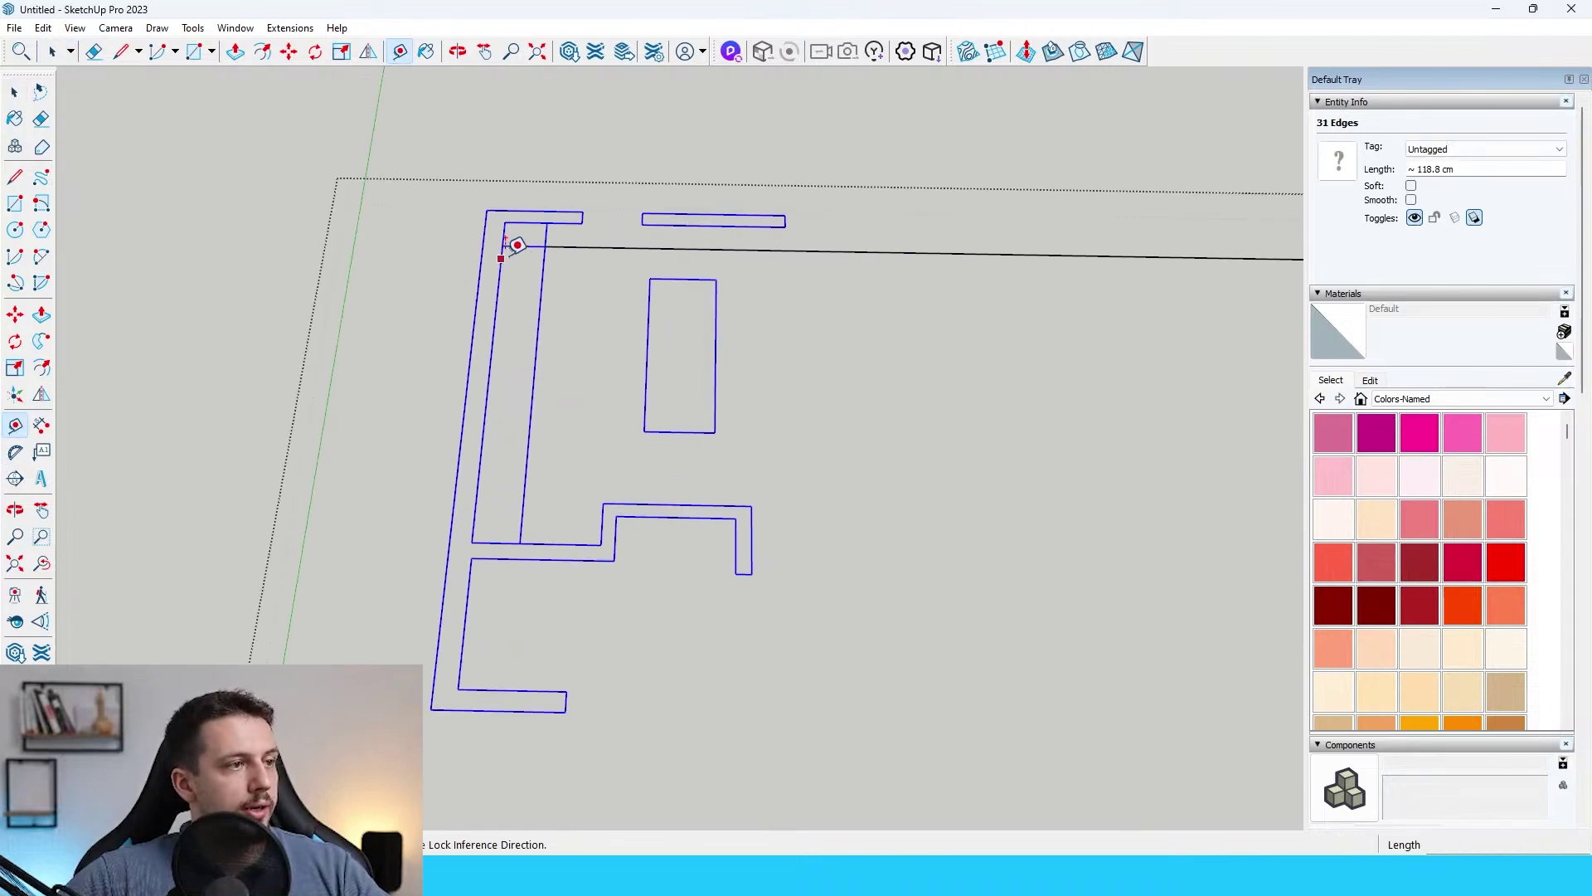
{"action": "left_click", "coordinate": [518, 239]}
{"action": "scroll", "coordinate": [517, 239], "scroll_direction": "up", "scroll_amount": 2}
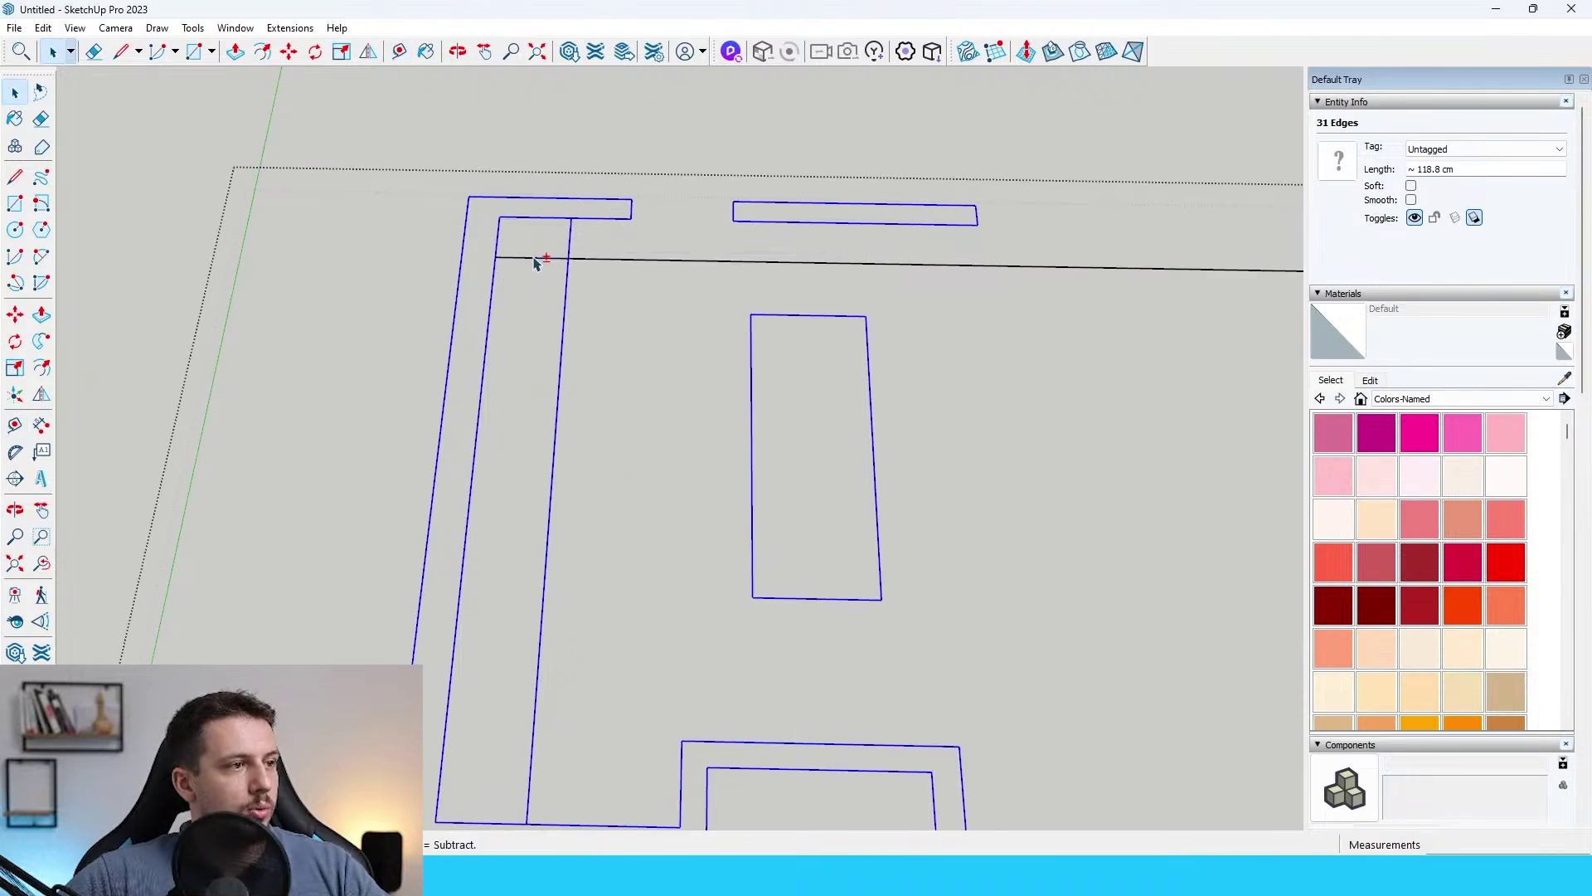
Measure the cabinet strip's depth from the wall, set it to 60 cm and accept resizing the active component.
{"action": "left_click", "coordinate": [15, 424]}
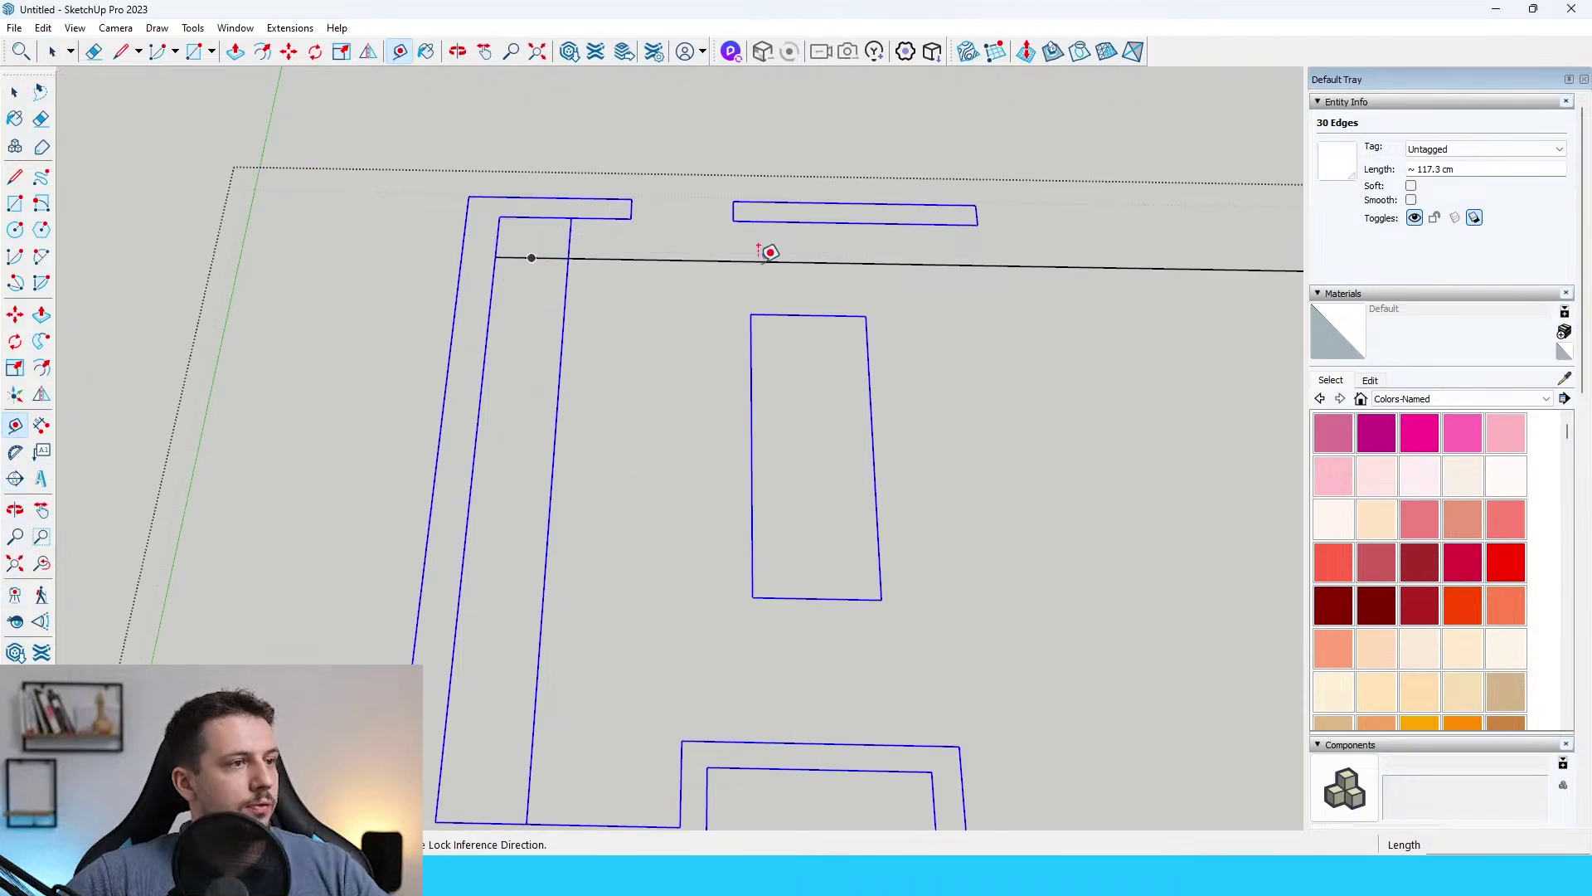
{"action": "left_click", "coordinate": [497, 252]}
{"action": "scroll", "coordinate": [509, 243], "scroll_direction": "down", "scroll_amount": 3}
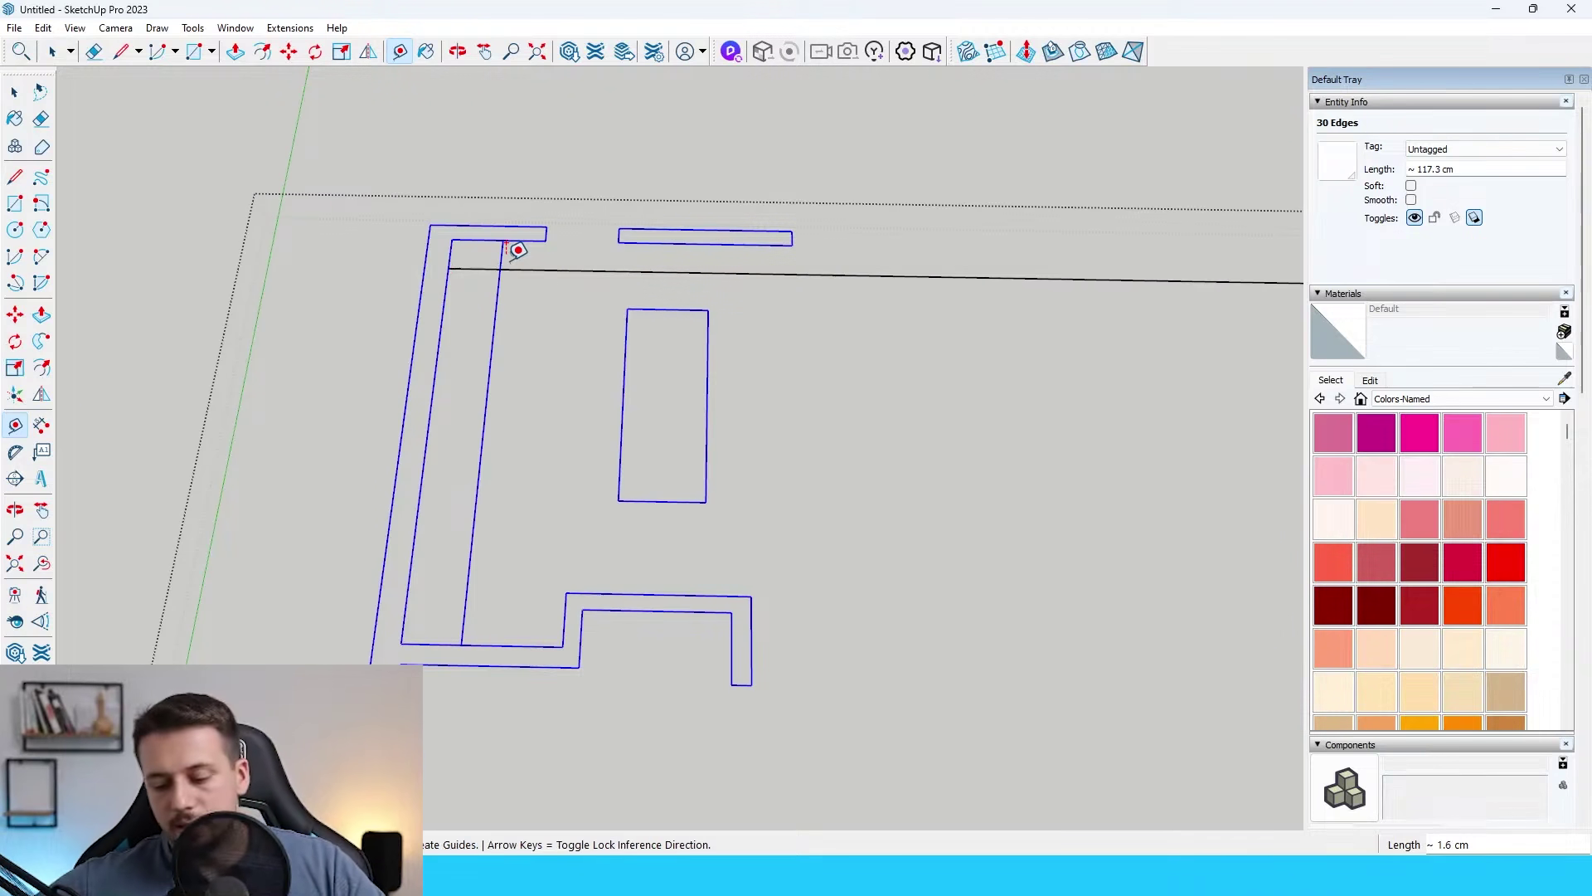
{"action": "type", "text": "60"}
{"action": "key", "text": "Return"}
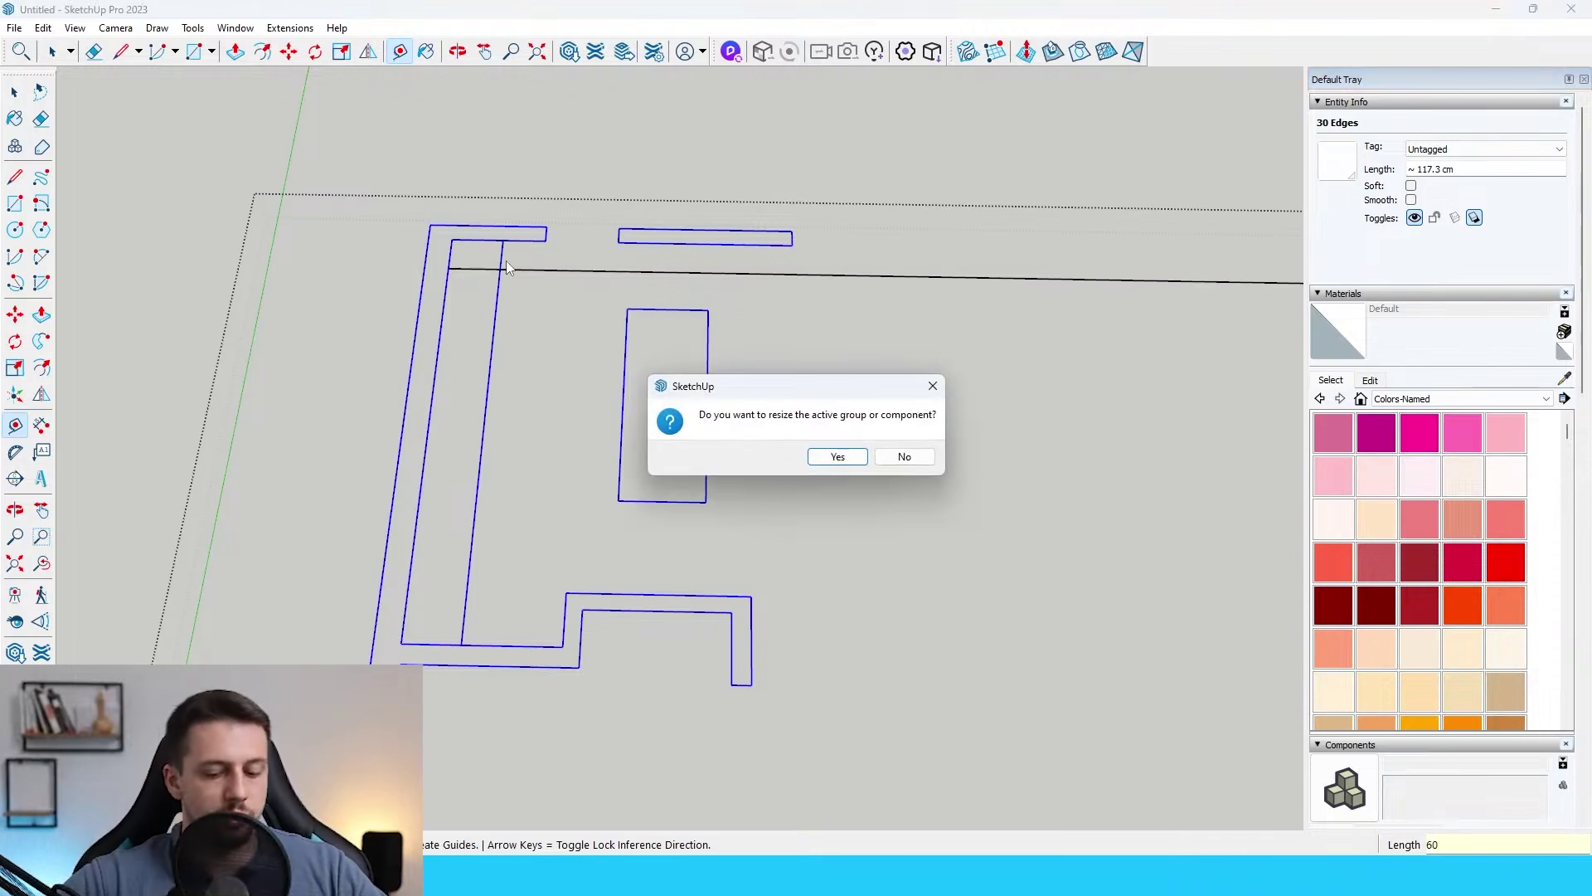
{"action": "key", "text": "Return"}
{"action": "scroll", "coordinate": [663, 505], "scroll_direction": "down", "scroll_amount": 5}
{"action": "scroll", "coordinate": [654, 497], "scroll_direction": "up", "scroll_amount": 5}
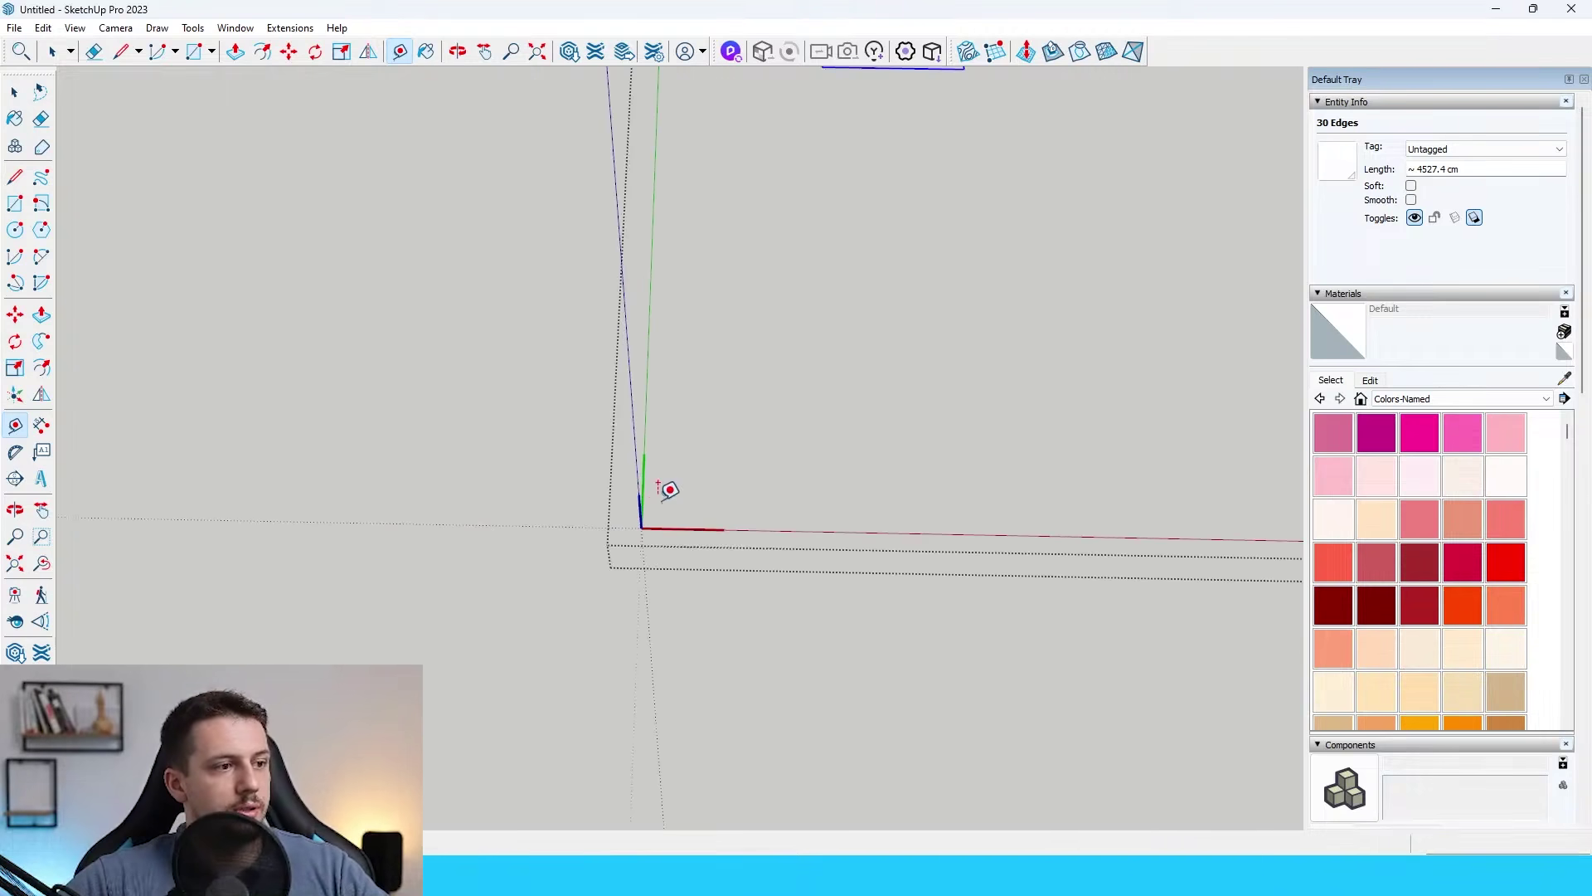
{"action": "scroll", "coordinate": [442, 506], "scroll_direction": "down", "scroll_amount": 5}
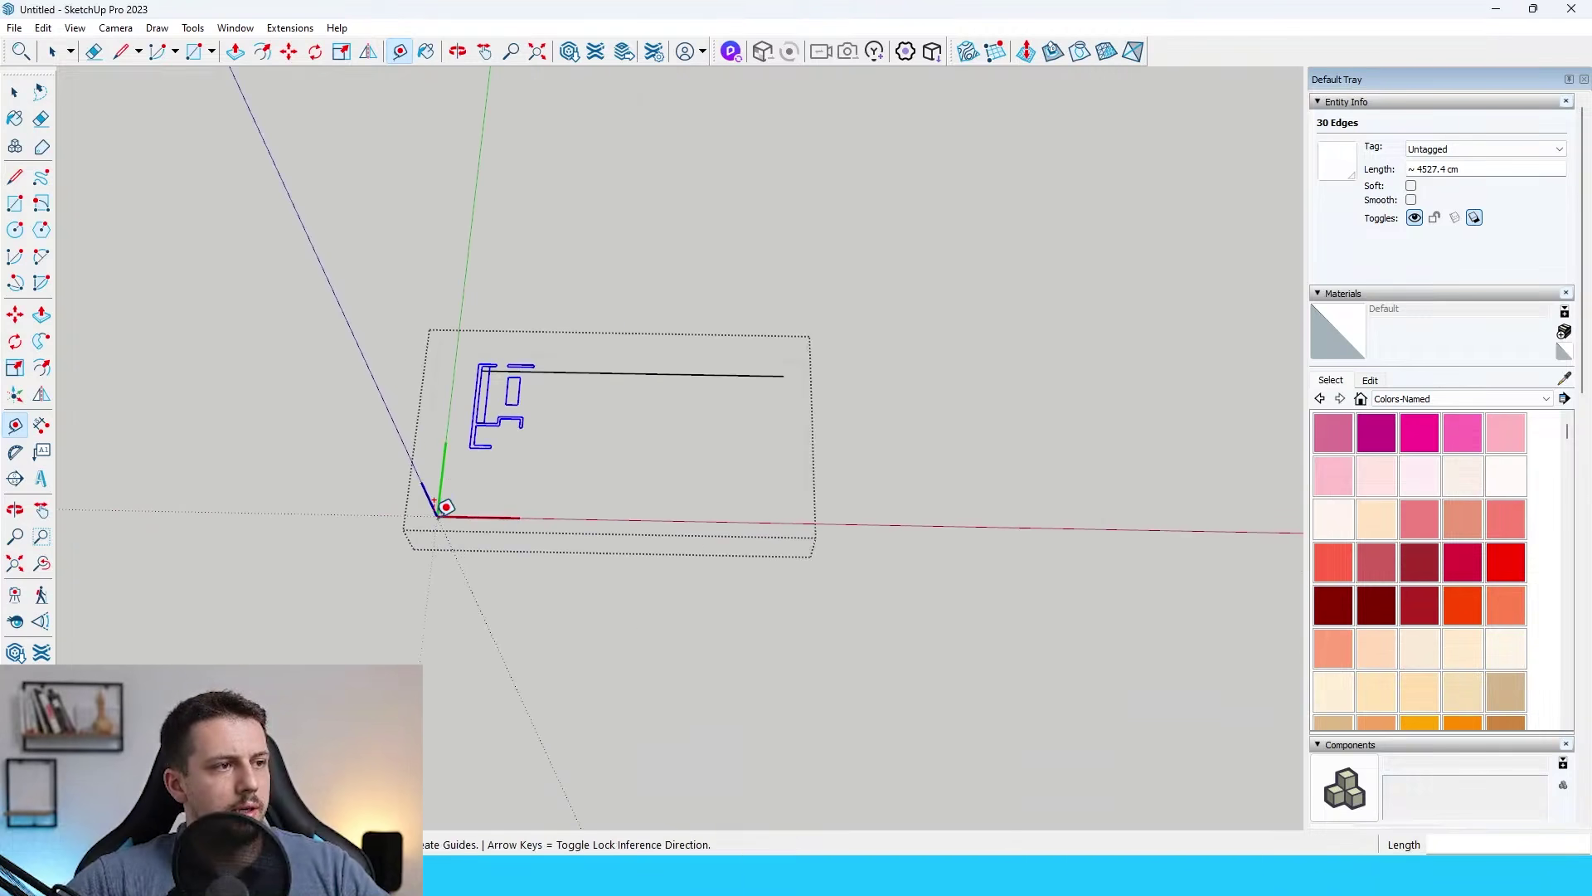
Delete the long reference line from the plan component.
{"action": "scroll", "coordinate": [469, 402], "scroll_direction": "up", "scroll_amount": 3}
{"action": "key", "text": "space"}
{"action": "key", "text": "ctrl+g"}
{"action": "double_click", "coordinate": [757, 358]}
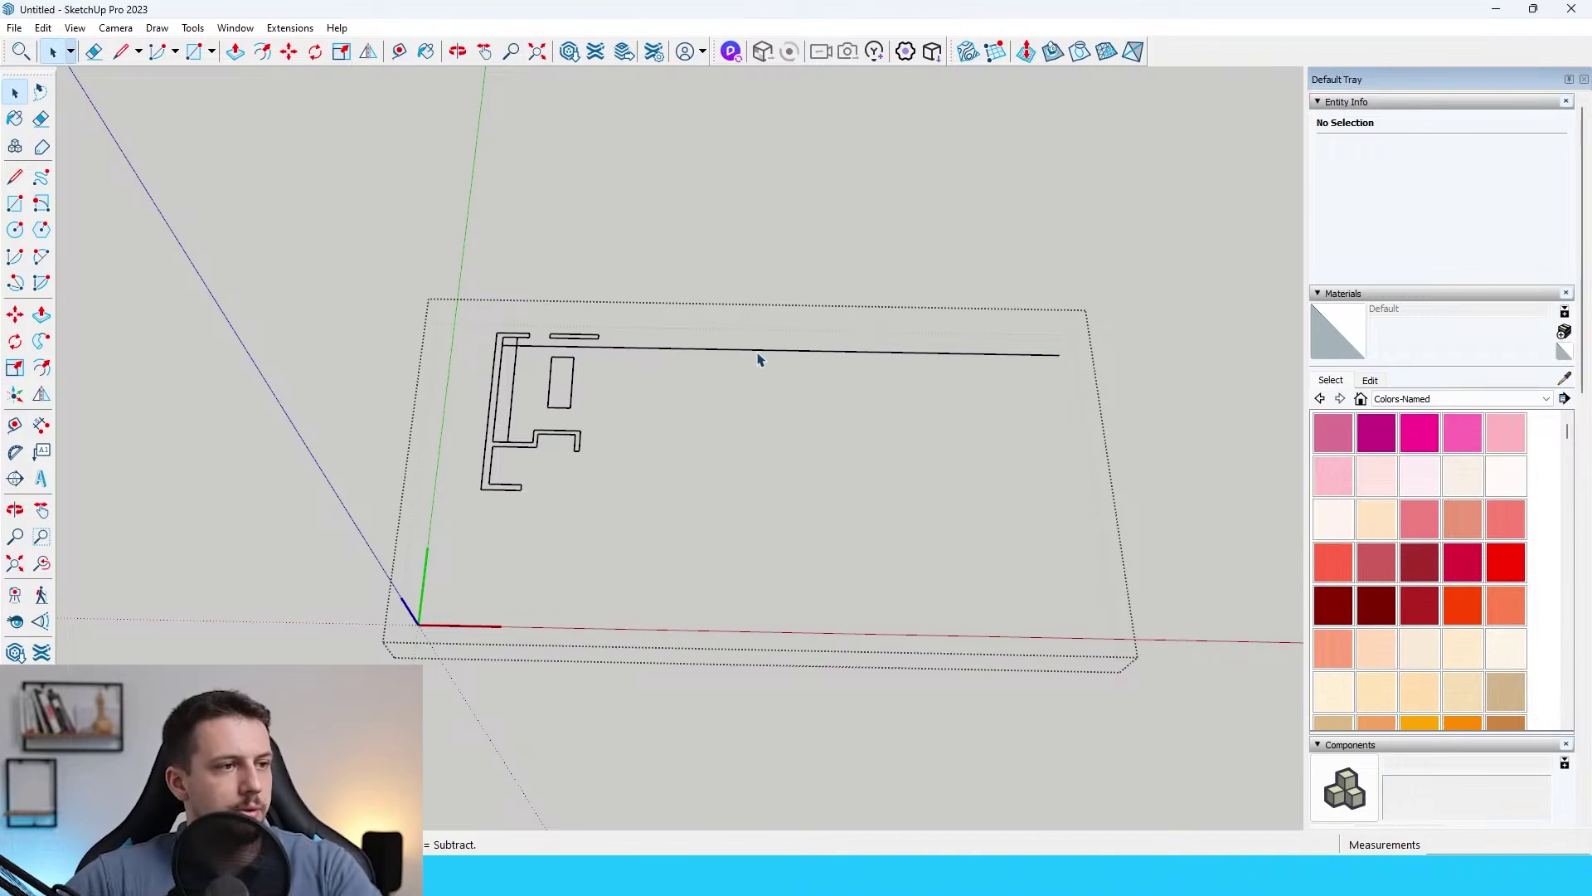
{"action": "key", "text": "Delete"}
{"action": "scroll", "coordinate": [504, 346], "scroll_direction": "up", "scroll_amount": 4}
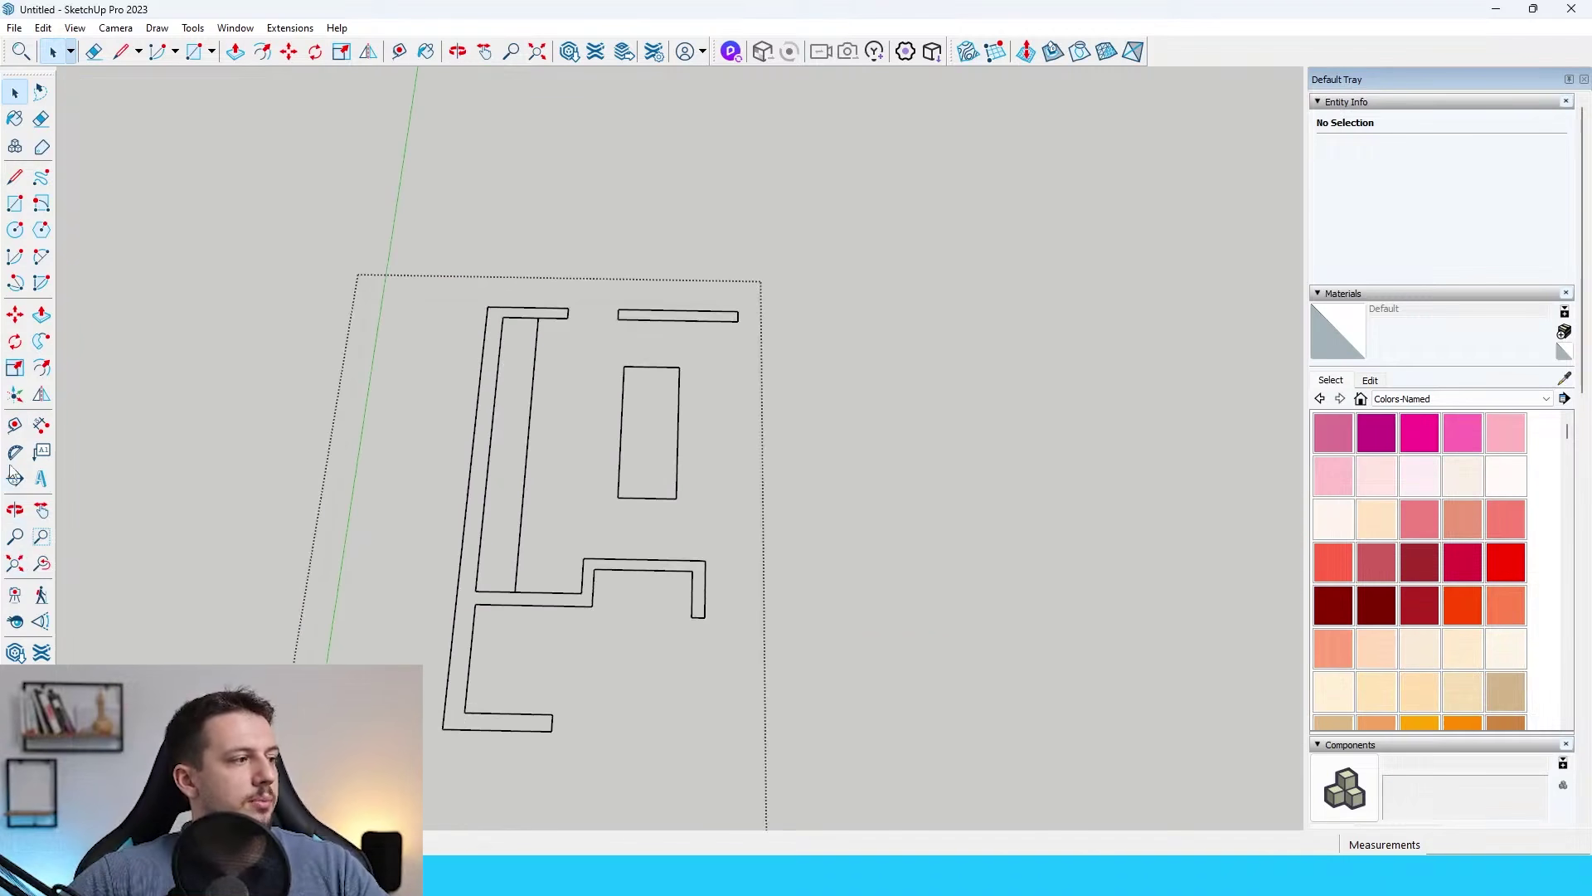
Measure the cabinet strip's depth from the inner wall corner to its front edge.
{"action": "left_click", "coordinate": [15, 426]}
{"action": "scroll", "coordinate": [587, 295], "scroll_direction": "up", "scroll_amount": 4}
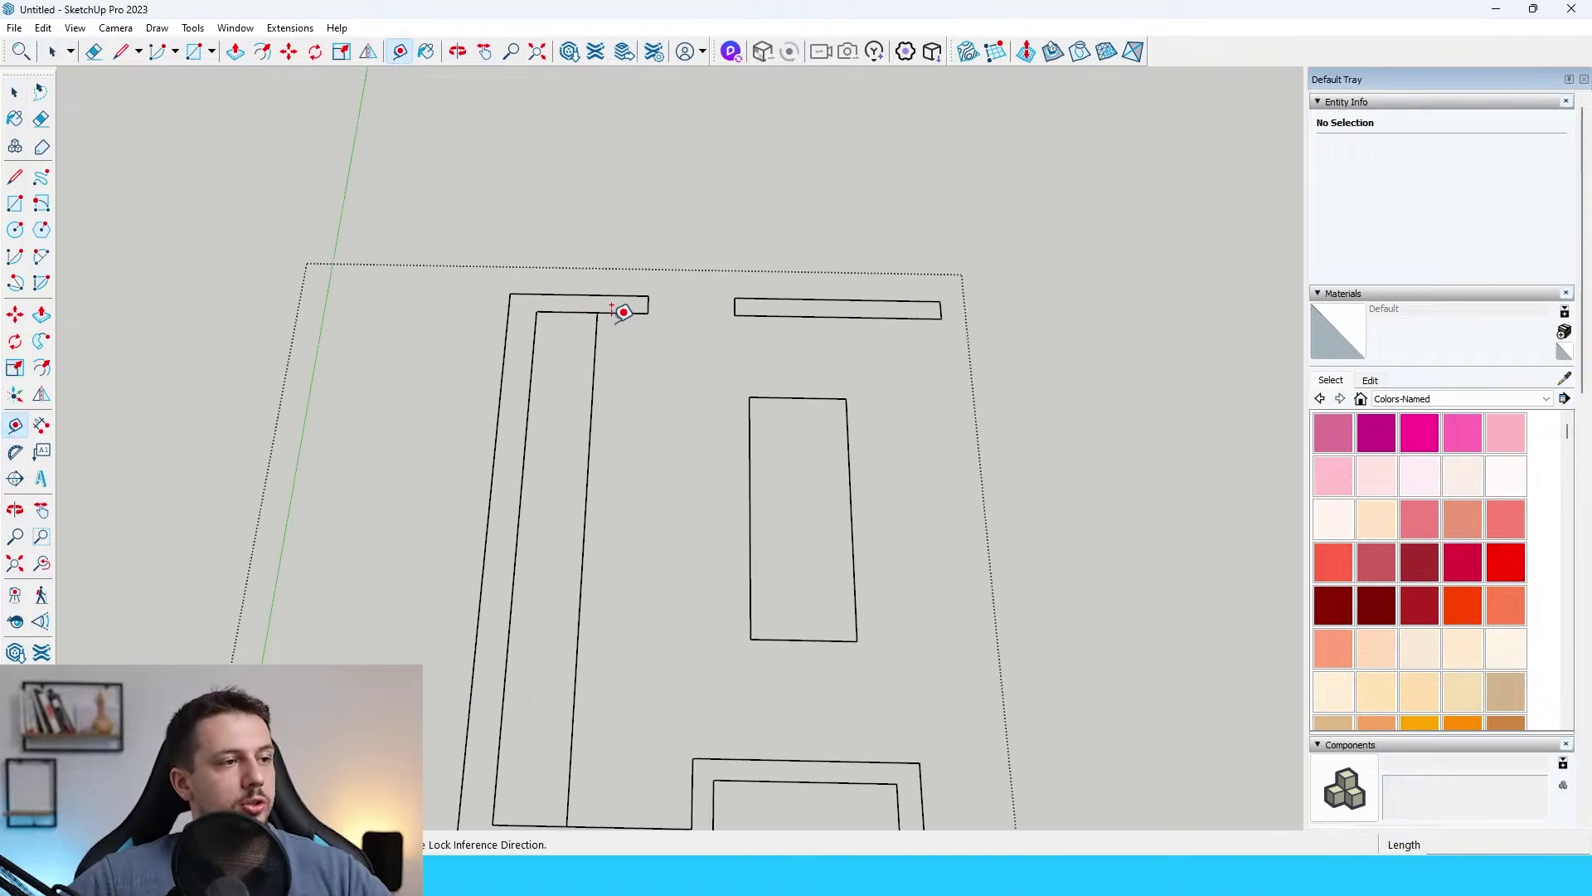
{"action": "left_click", "coordinate": [543, 307]}
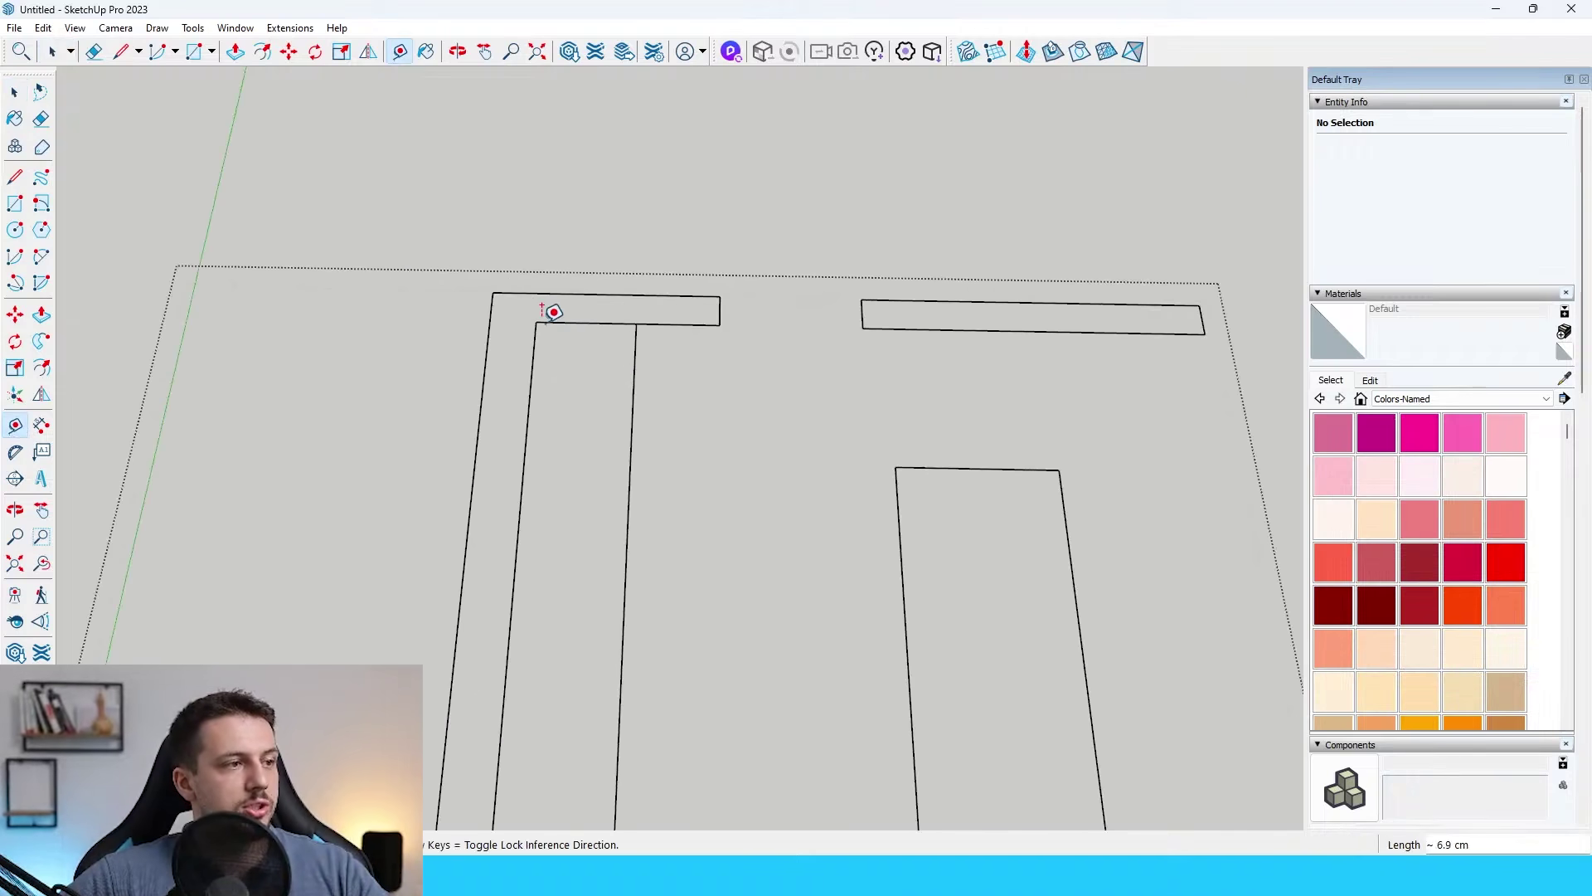
{"action": "scroll", "coordinate": [634, 322], "scroll_direction": "down", "scroll_amount": 9}
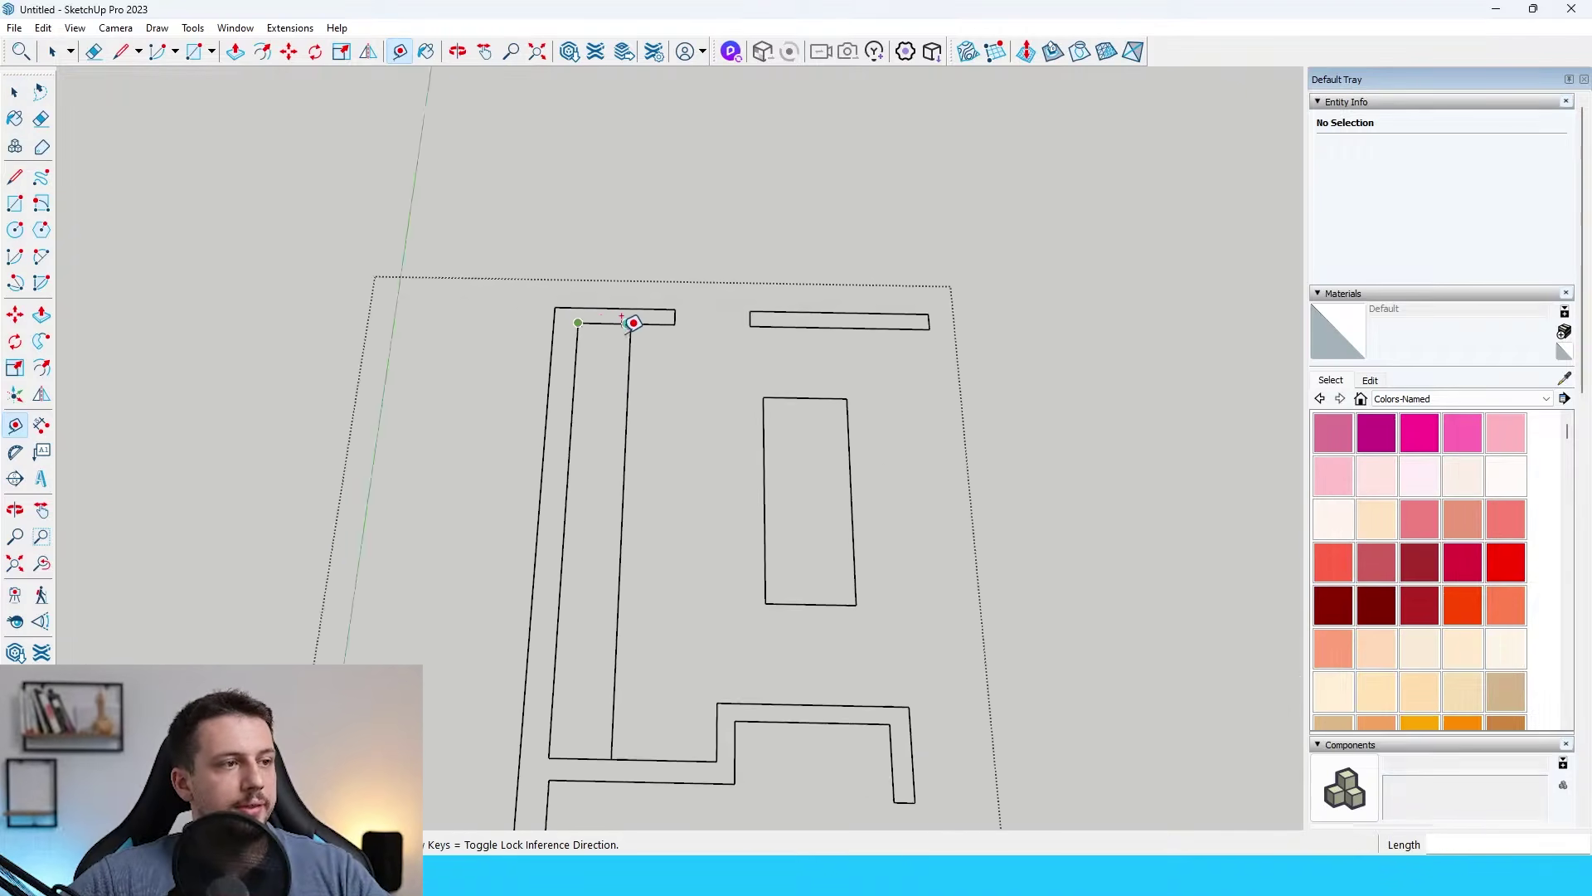
{"action": "key", "text": "space"}
{"action": "key", "text": "Escape"}
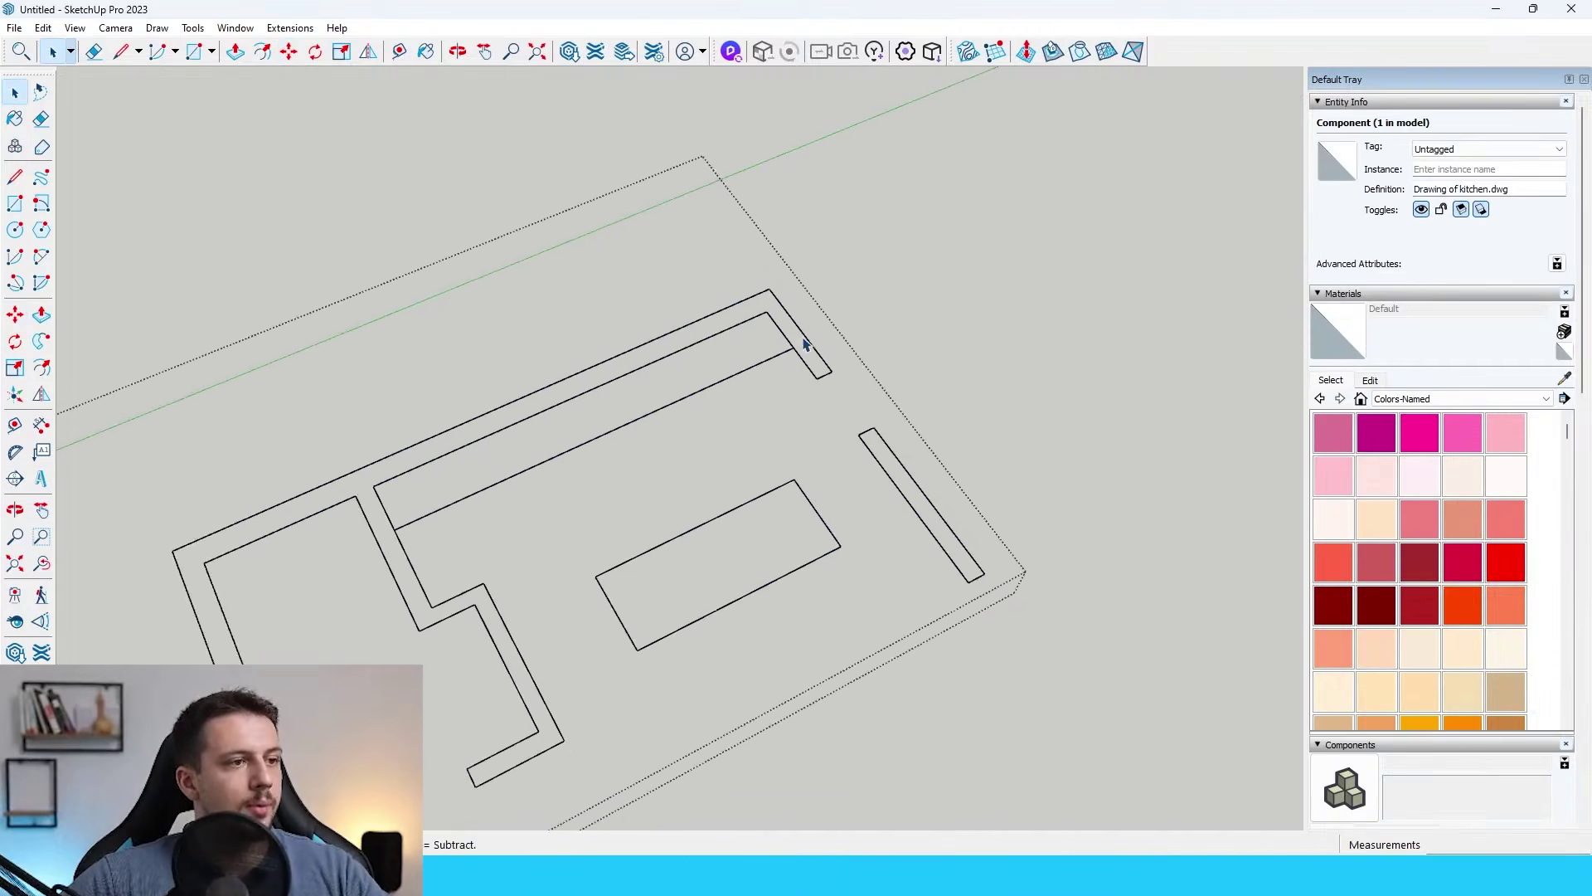
Redraw the short end edge of the connected wall outline inside the component to fill it with a face.
{"action": "scroll", "coordinate": [802, 342], "scroll_direction": "up", "scroll_amount": 1}
{"action": "key", "text": "Escape"}
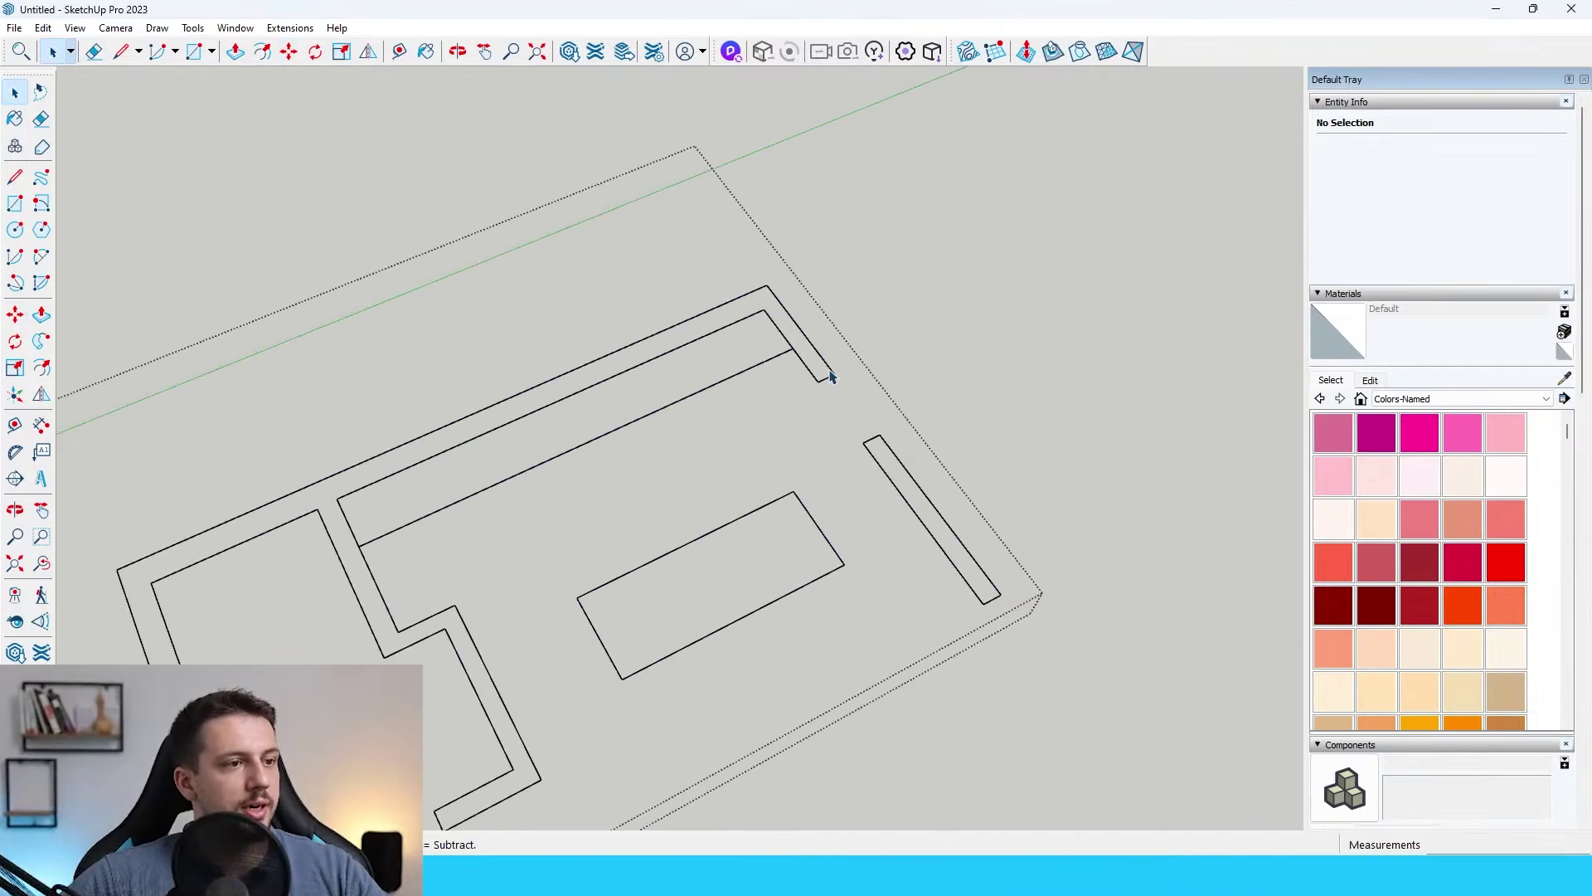
{"action": "scroll", "coordinate": [830, 378], "scroll_direction": "up", "scroll_amount": 3}
{"action": "left_click", "coordinate": [822, 379]}
{"action": "key", "text": "l"}
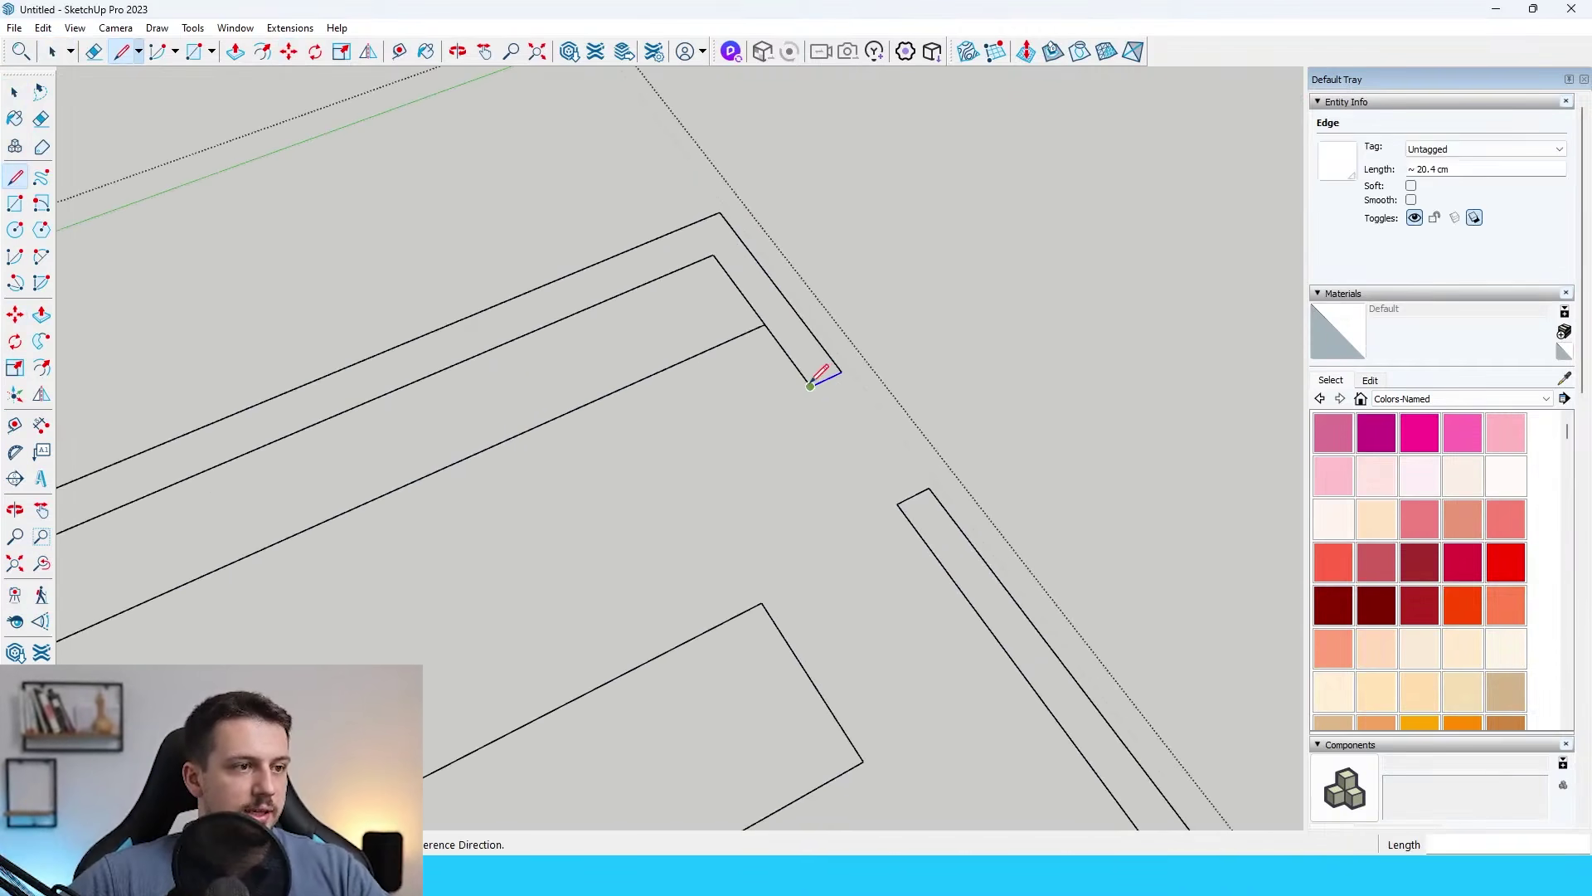
{"action": "left_click", "coordinate": [812, 386]}
{"action": "left_click", "coordinate": [840, 373]}
{"action": "scroll", "coordinate": [873, 340], "scroll_direction": "down", "scroll_amount": 2}
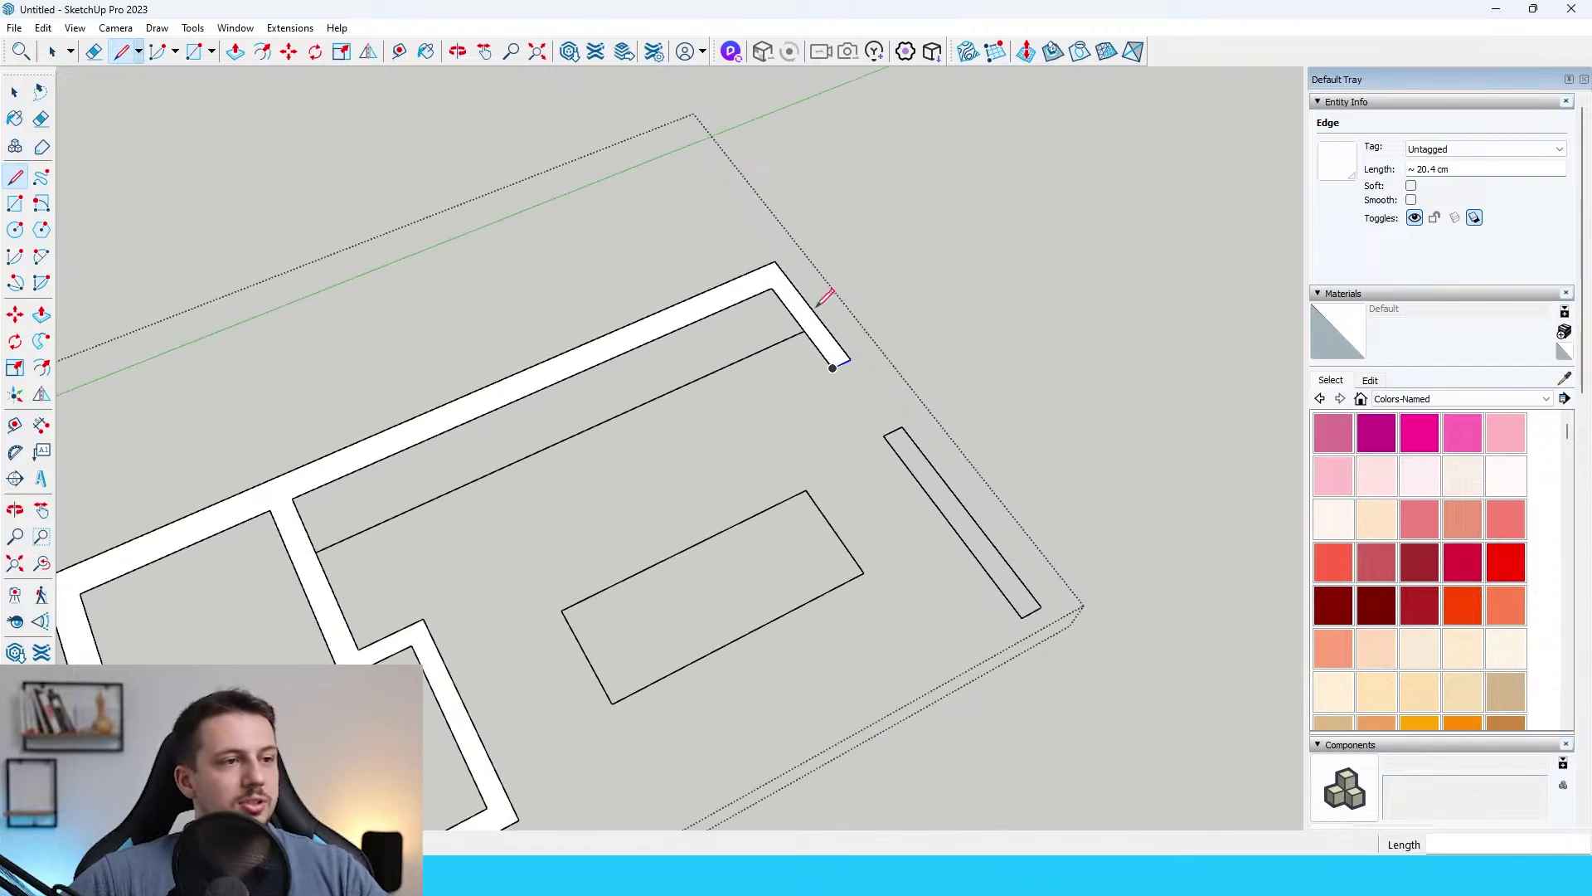
Redraw the short end edge of the detached straight wall to fill its outline with a face.
{"action": "scroll", "coordinate": [820, 304], "scroll_direction": "down", "scroll_amount": 2}
{"action": "scroll", "coordinate": [839, 362], "scroll_direction": "up", "scroll_amount": 2}
{"action": "left_click", "coordinate": [832, 370]}
{"action": "left_click", "coordinate": [816, 377]}
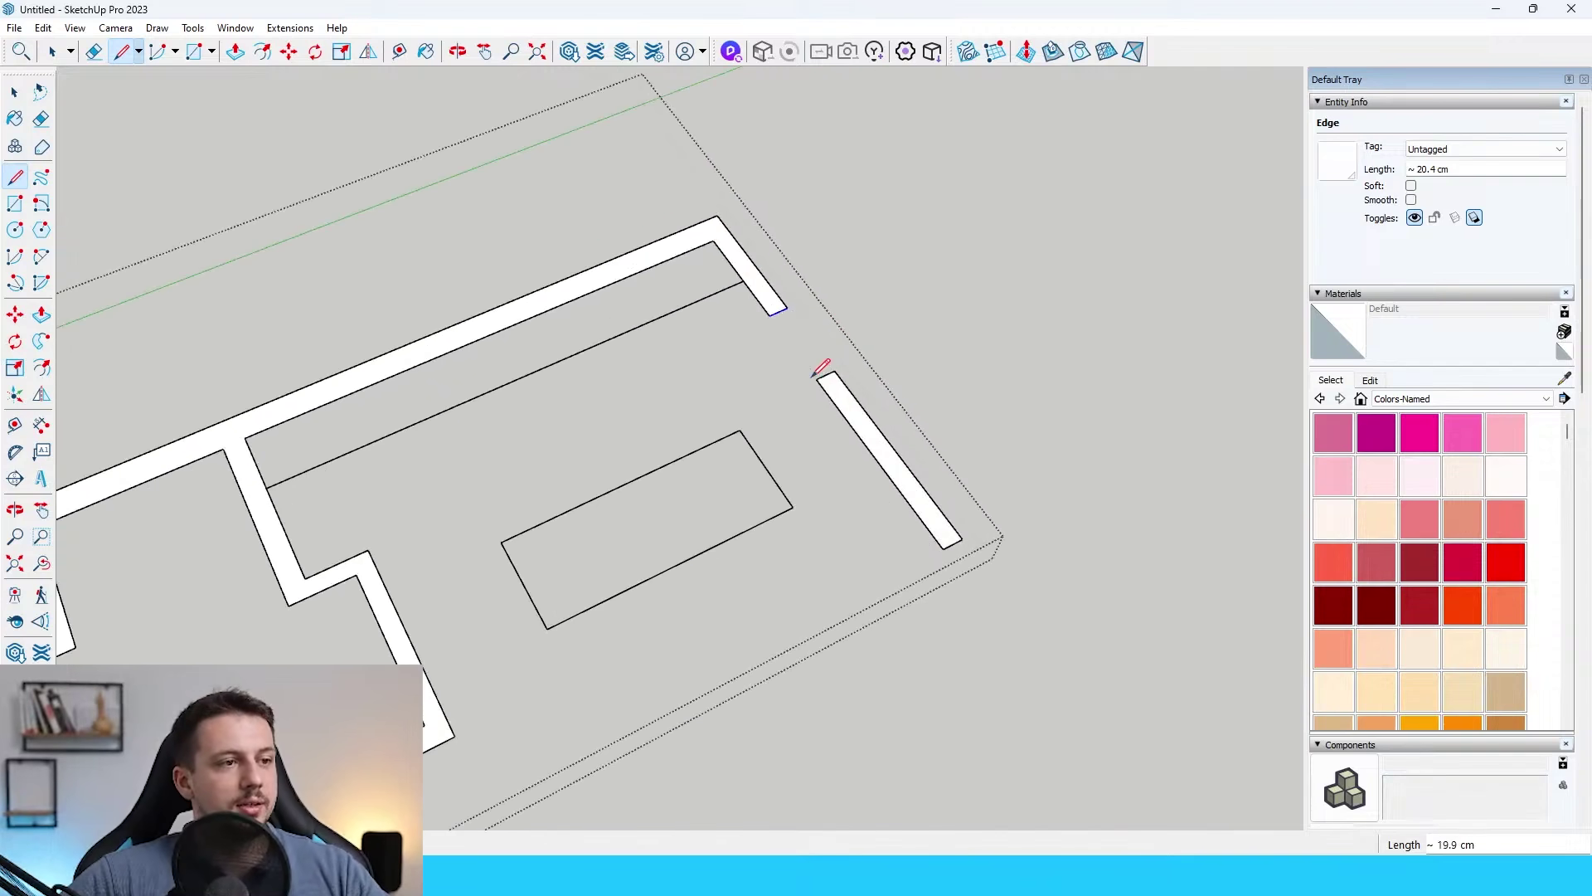
{"action": "key", "text": "space"}
Extrude the connected wall face upward 300 cm with Push/Pull.
{"action": "scroll", "coordinate": [784, 304], "scroll_direction": "down", "scroll_amount": 2}
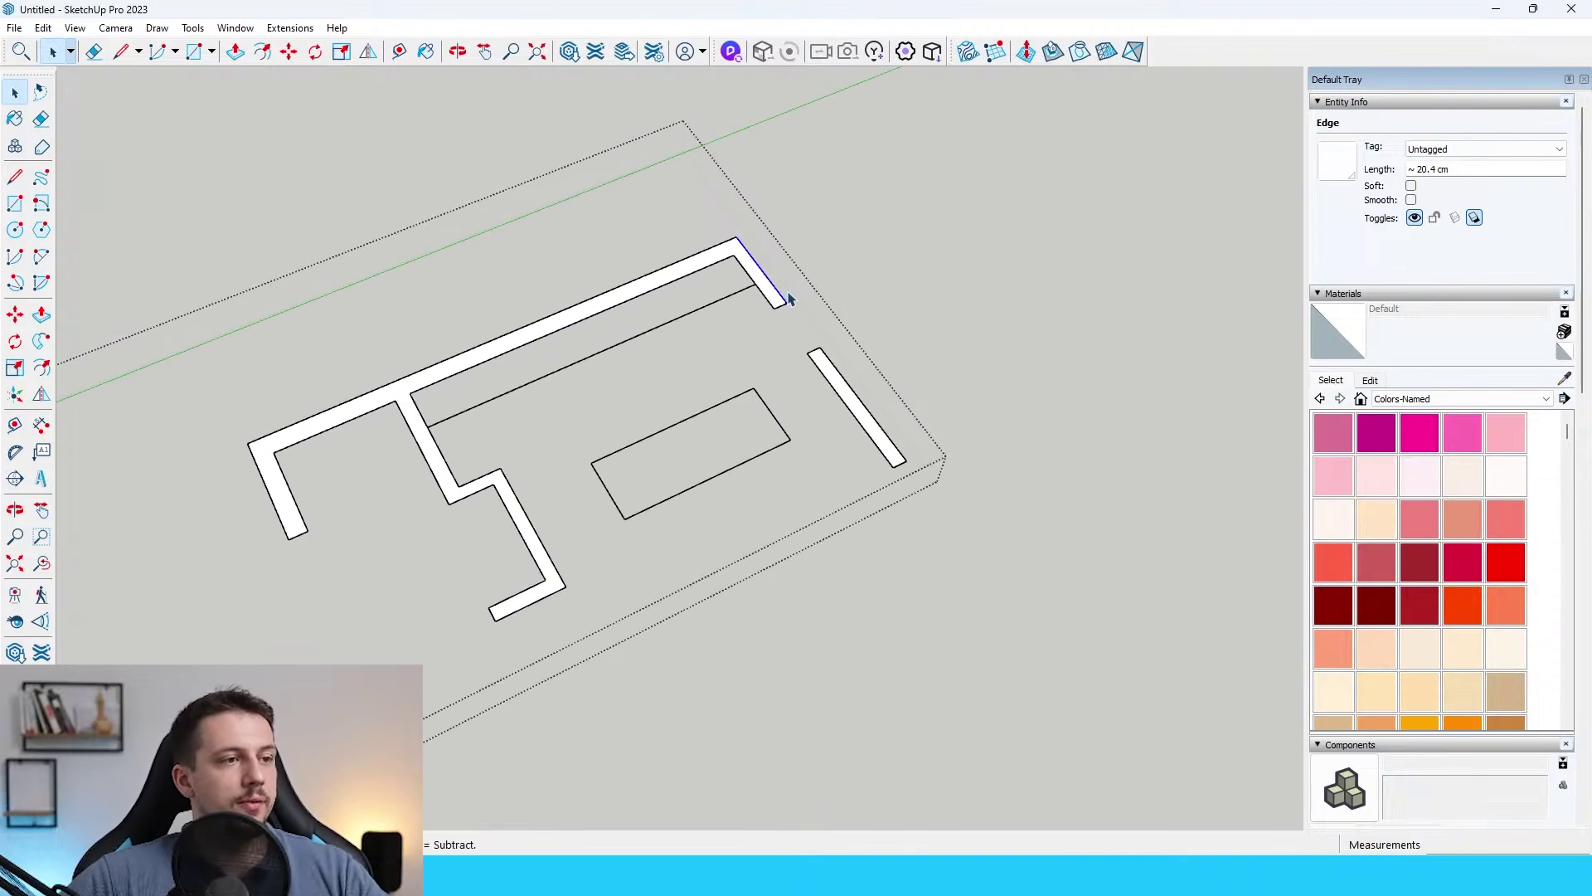
{"action": "left_click", "coordinate": [782, 301]}
{"action": "key", "text": "p"}
{"action": "left_click", "coordinate": [782, 301]}
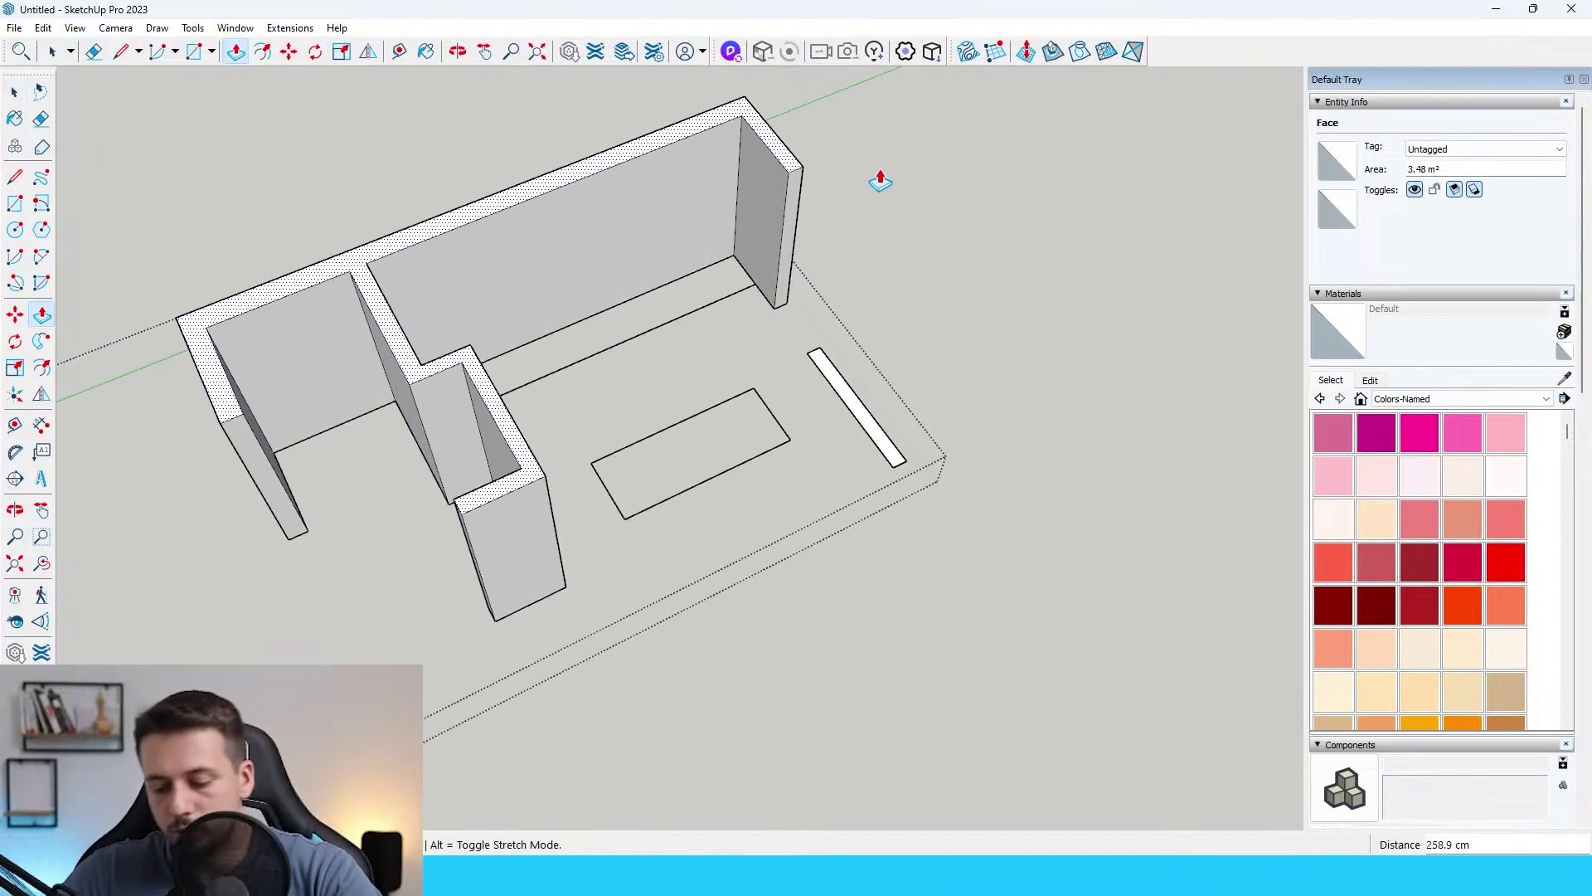
{"action": "type", "text": "300"}
{"action": "key", "text": "Return"}
Draw a line over the cabinet strip's end edge along the side wall to fill the strip with a face.
{"action": "key", "text": "l"}
{"action": "scroll", "coordinate": [1103, 398], "scroll_direction": "up", "scroll_amount": 5}
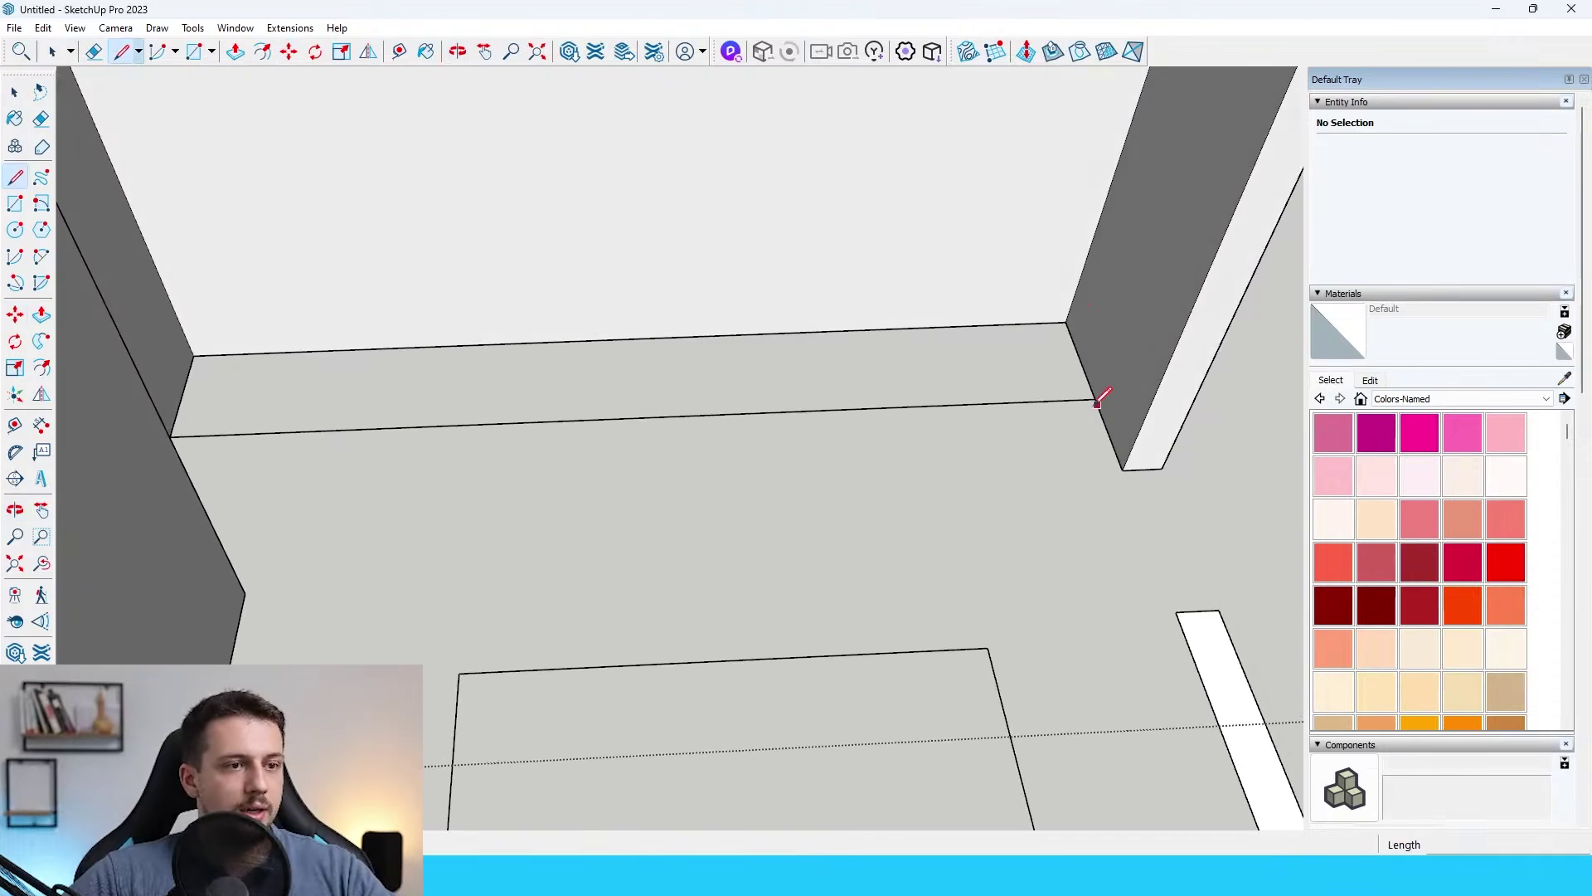
{"action": "left_click", "coordinate": [1095, 399]}
{"action": "left_click", "coordinate": [1066, 321]}
{"action": "key", "text": "space"}
{"action": "left_click", "coordinate": [985, 374]}
Extrude the cabinet strip face upward about 14 cm with Push/Pull to form the plinth.
{"action": "scroll", "coordinate": [954, 348], "scroll_direction": "up", "scroll_amount": 3}
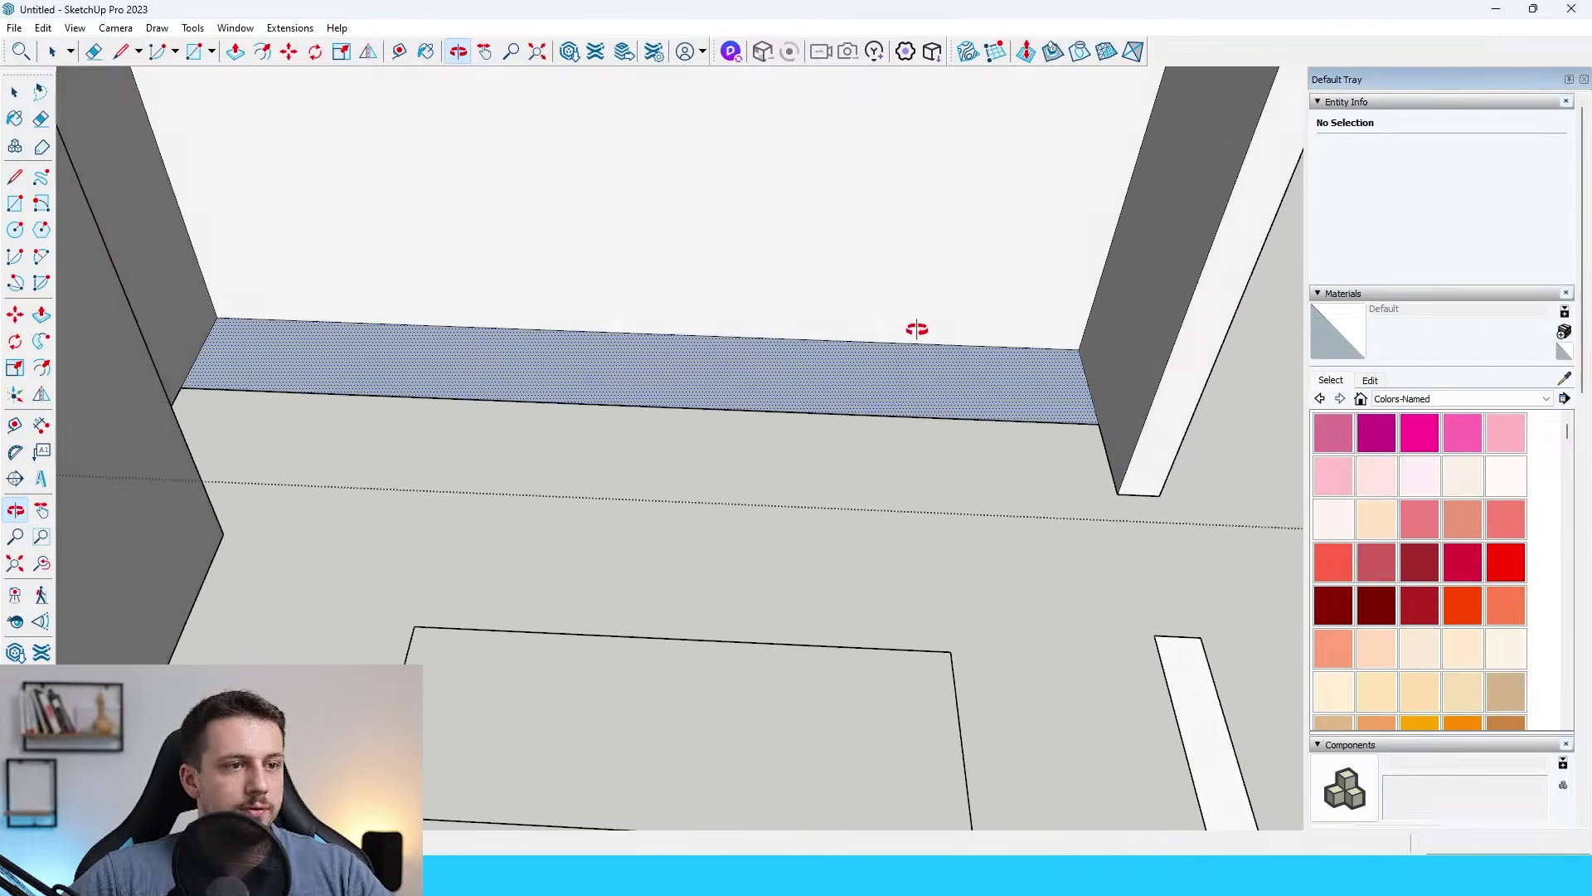
{"action": "left_click", "coordinate": [1052, 363]}
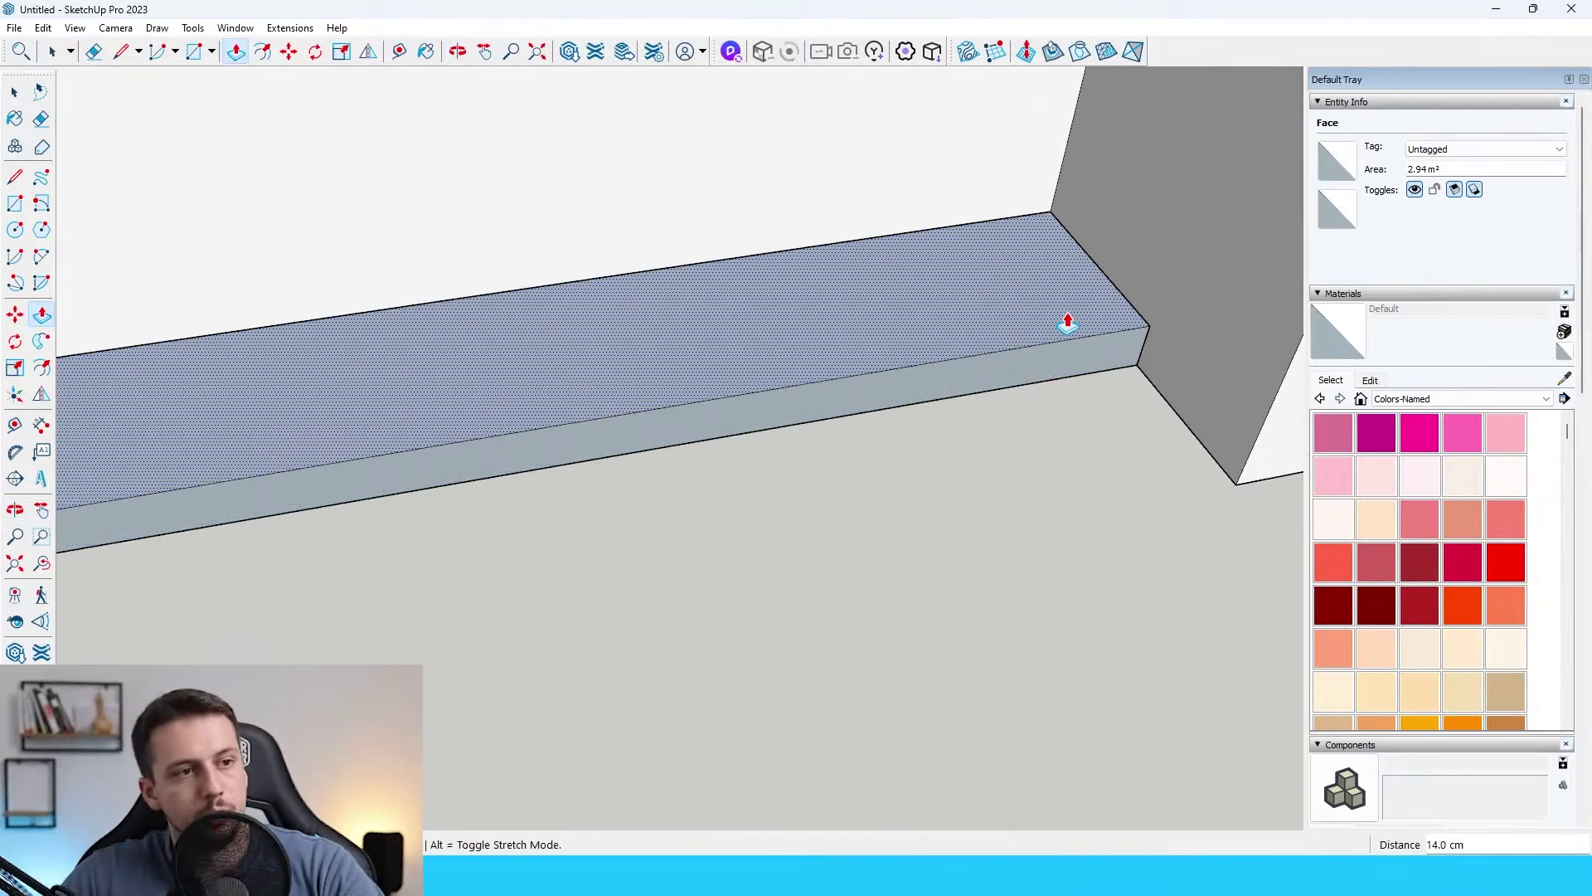
{"action": "left_click", "coordinate": [1063, 324]}
{"action": "key", "text": "space"}
Leave the plan component and draw a rectangle over the plinth's top surface between the two side walls.
{"action": "scroll", "coordinate": [895, 414], "scroll_direction": "down", "scroll_amount": 5}
{"action": "scroll", "coordinate": [896, 415], "scroll_direction": "down", "scroll_amount": 3}
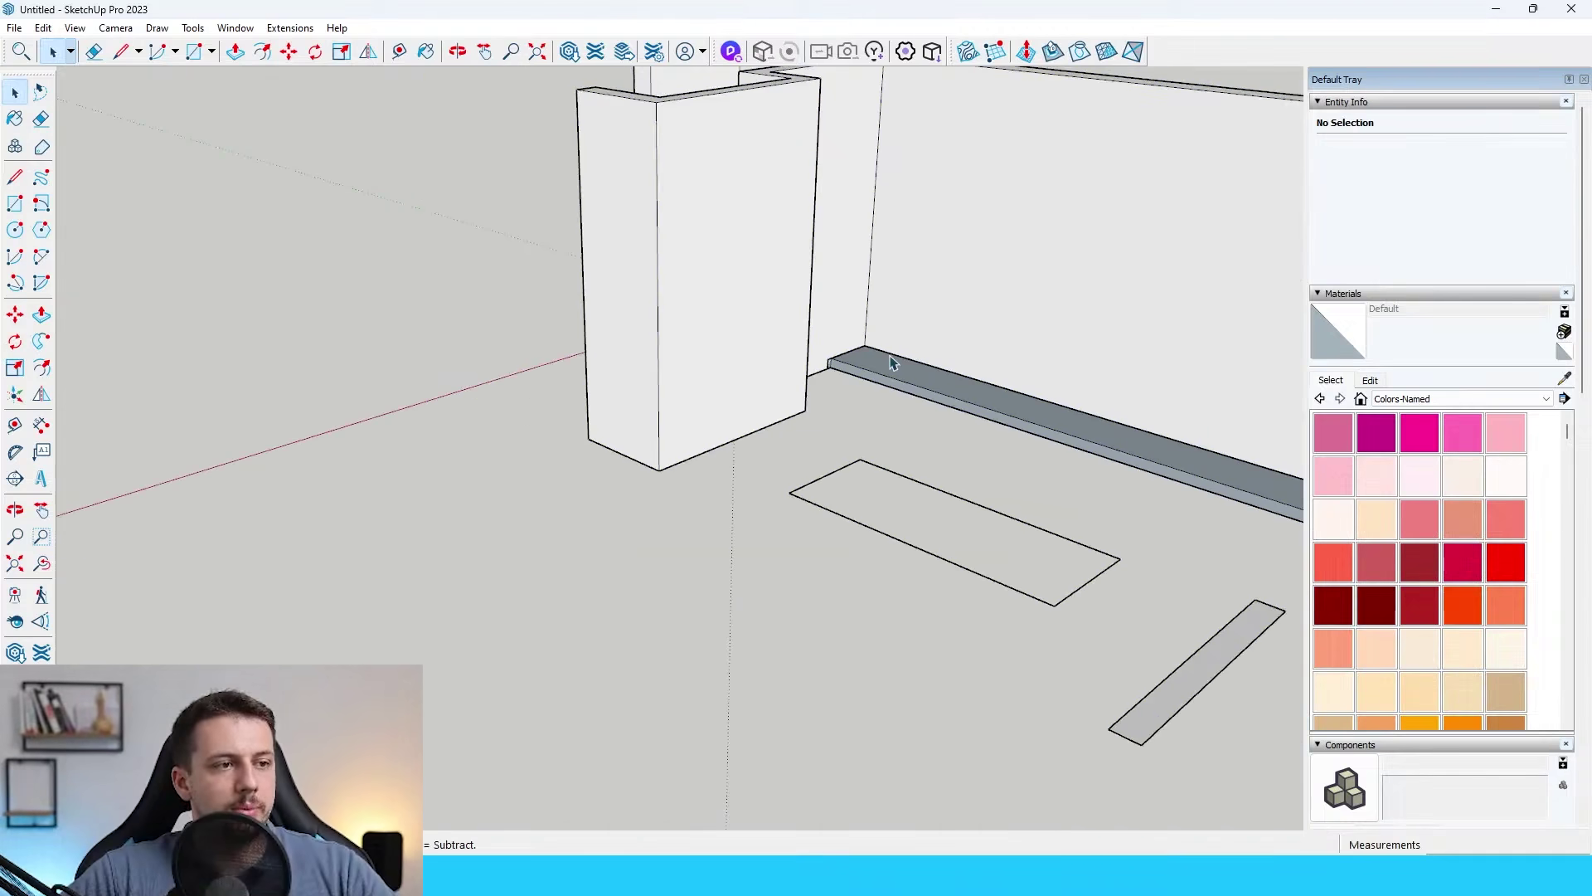
{"action": "left_click", "coordinate": [924, 572]}
{"action": "scroll", "coordinate": [888, 391], "scroll_direction": "up", "scroll_amount": 6}
{"action": "key", "text": "e"}
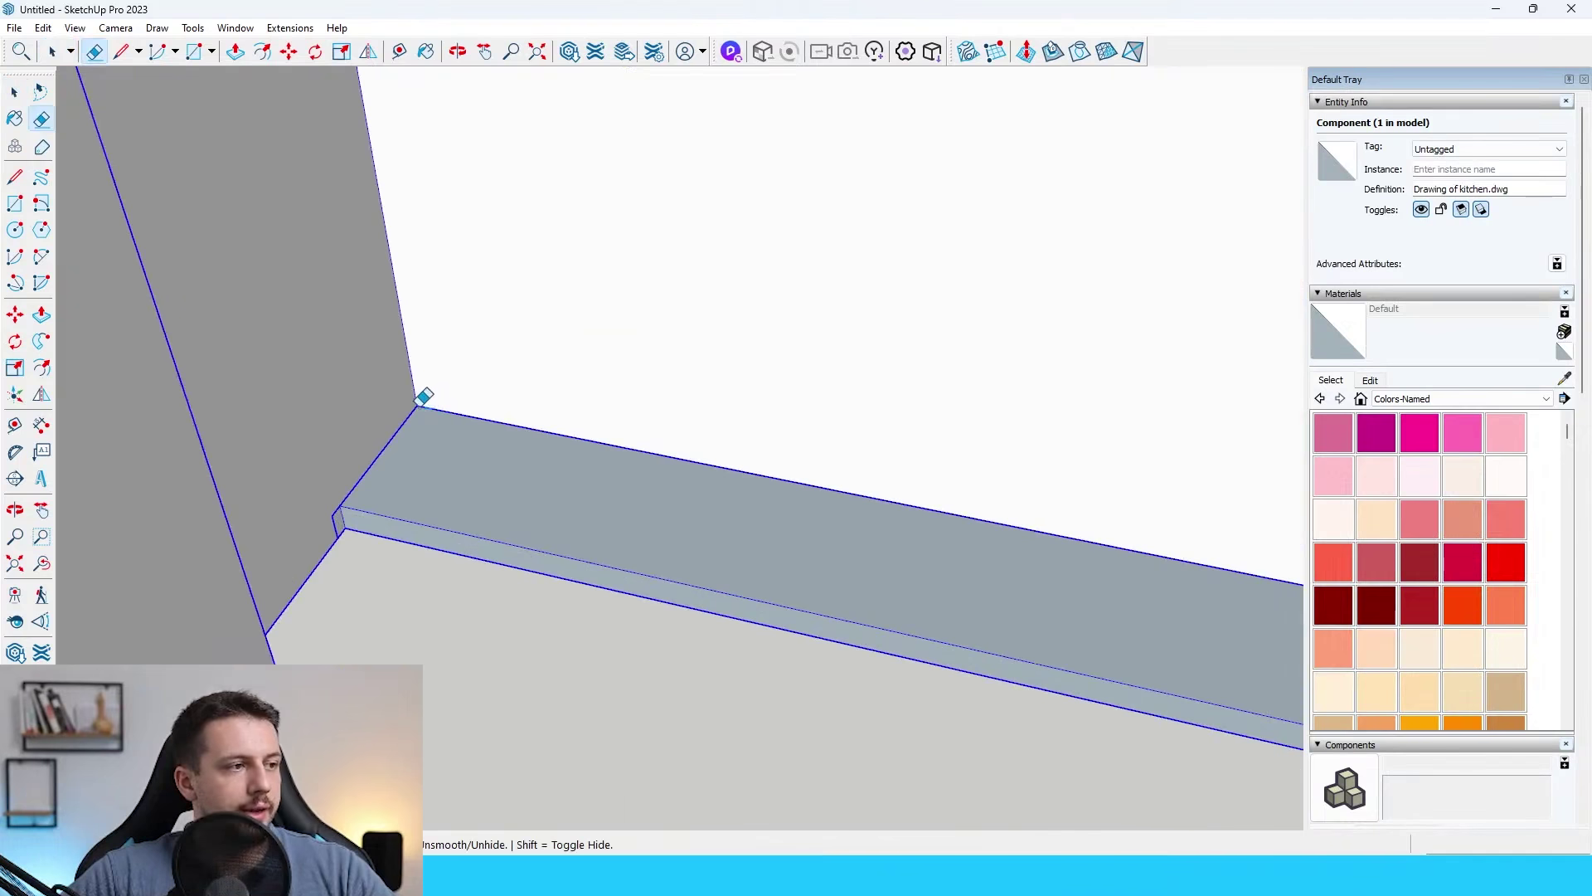
{"action": "key", "text": "r"}
{"action": "scroll", "coordinate": [800, 444], "scroll_direction": "down", "scroll_amount": 5}
{"action": "scroll", "coordinate": [1077, 497], "scroll_direction": "up", "scroll_amount": 5}
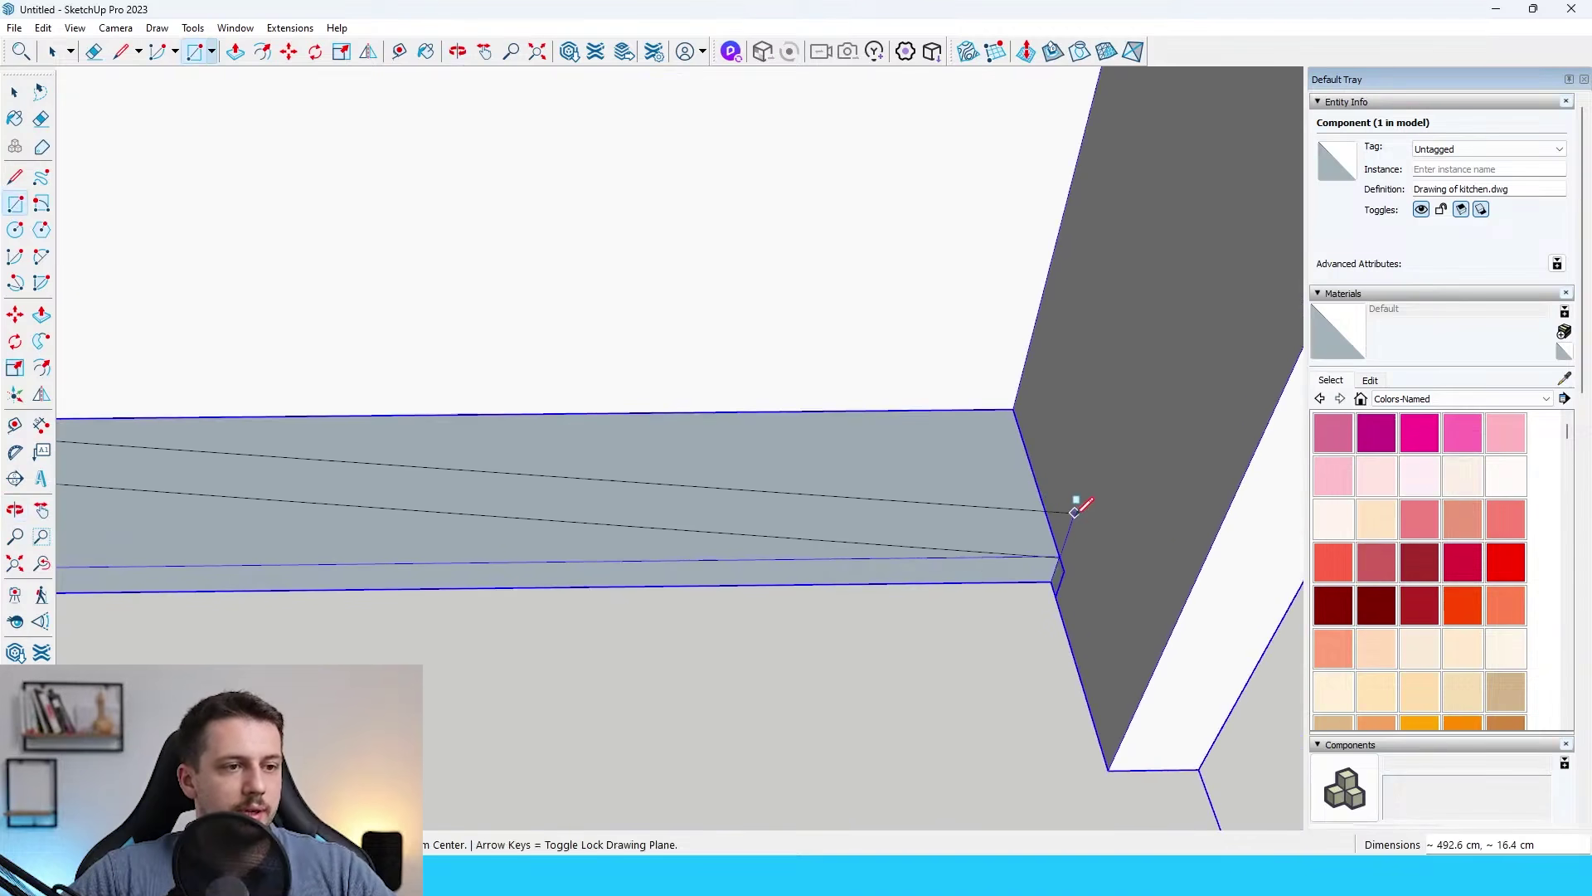
{"action": "left_click", "coordinate": [1061, 555]}
{"action": "key", "text": "space"}
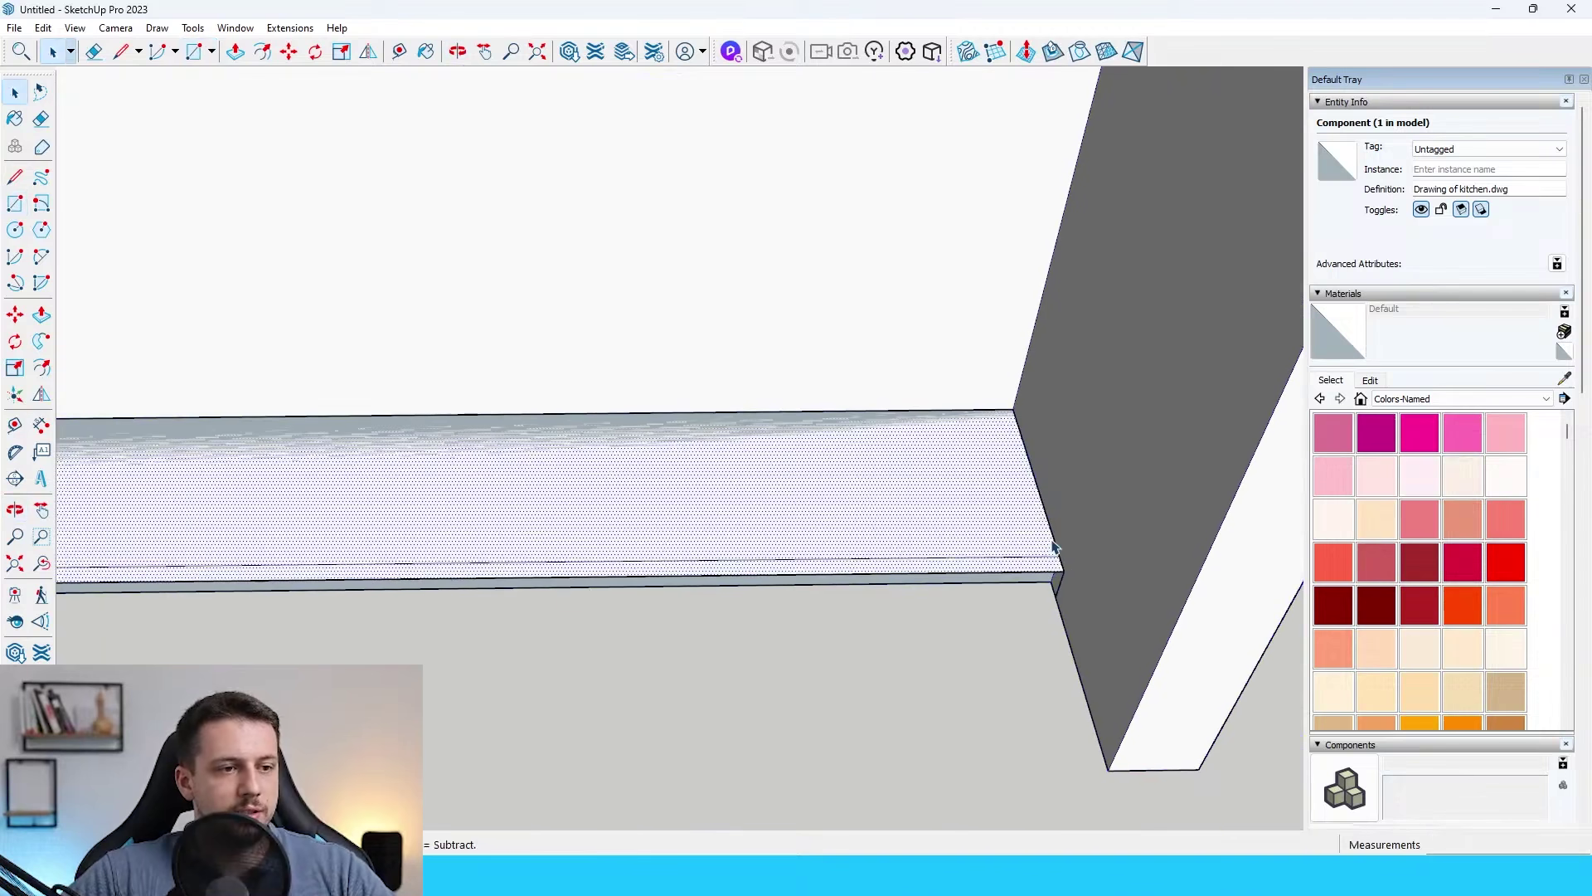
Extrude the rectangle on the plinth upward 83 cm to form the base cabinet block.
{"action": "left_click", "coordinate": [1040, 555]}
{"action": "key", "text": "p"}
{"action": "left_click", "coordinate": [1042, 556]}
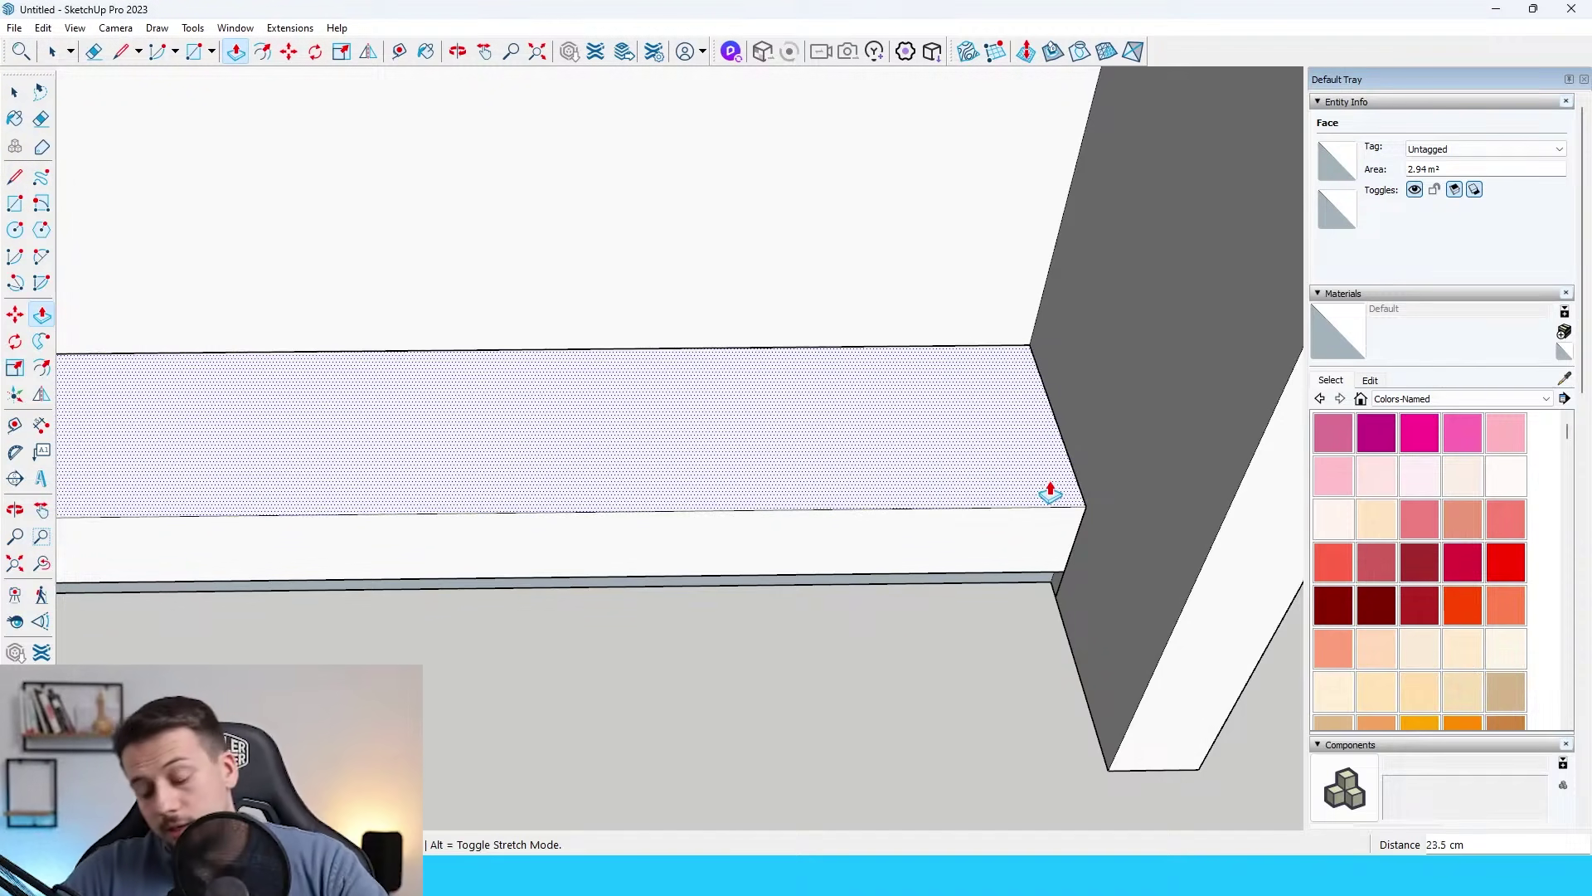
{"action": "type", "text": "80"}
{"action": "key", "text": "Return"}
{"action": "scroll", "coordinate": [1048, 490], "scroll_direction": "down", "scroll_amount": 3}
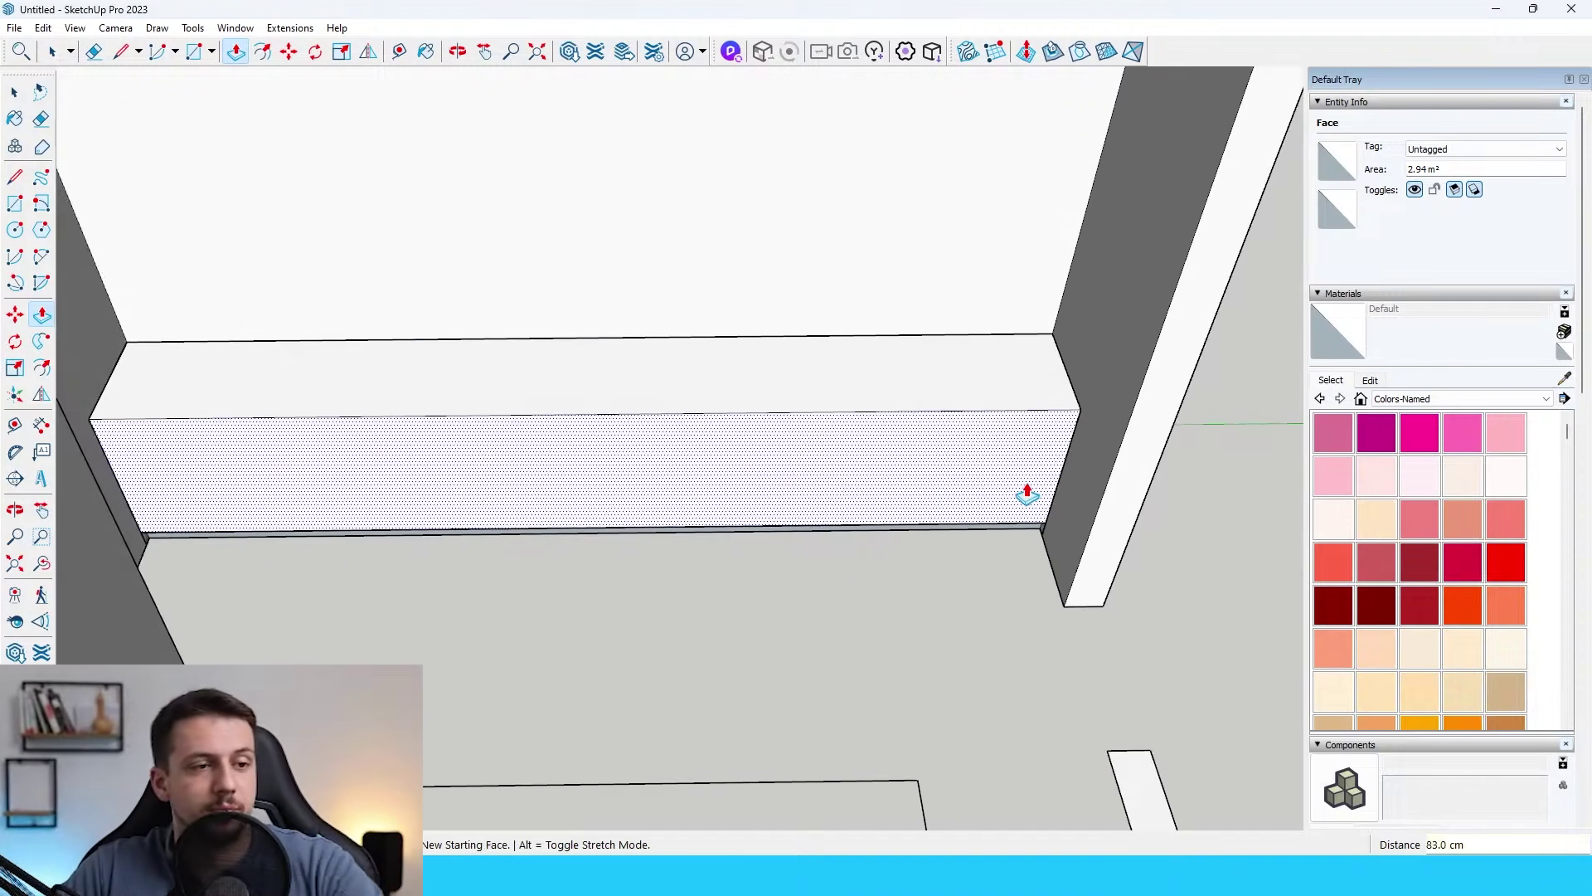
Select the entire base cabinet block and make it a group.
{"action": "middle_click_drag", "start_coordinate": [1027, 490], "coordinate": [981, 451]}
{"action": "key", "text": "space"}
{"action": "triple_click", "coordinate": [980, 450]}
{"action": "right_click", "coordinate": [981, 450]}
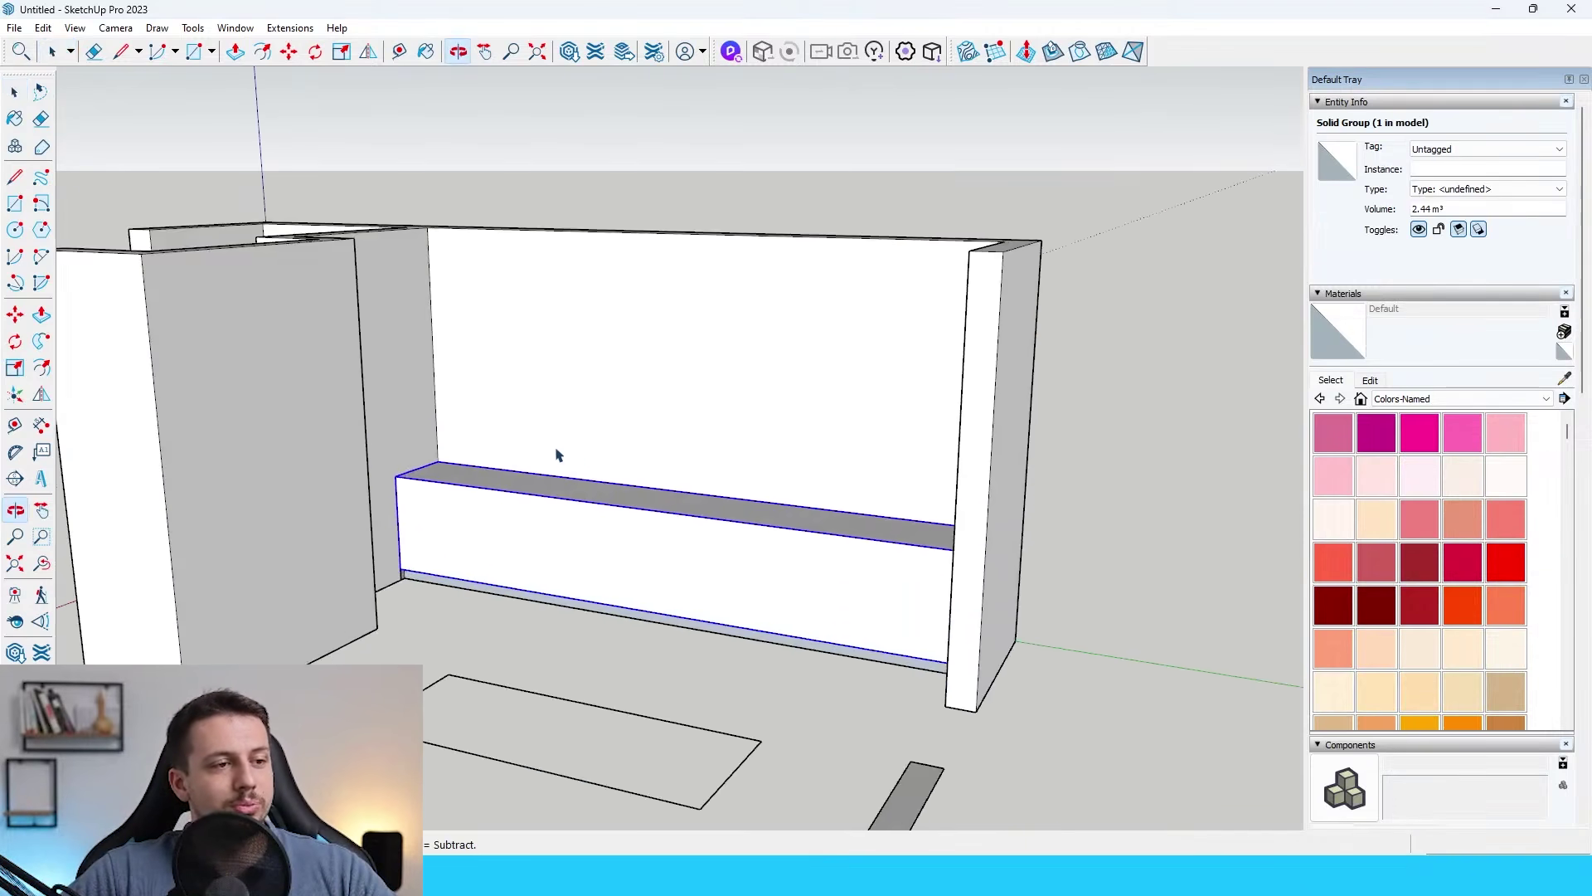
{"action": "scroll", "coordinate": [554, 452], "scroll_direction": "up", "scroll_amount": 5}
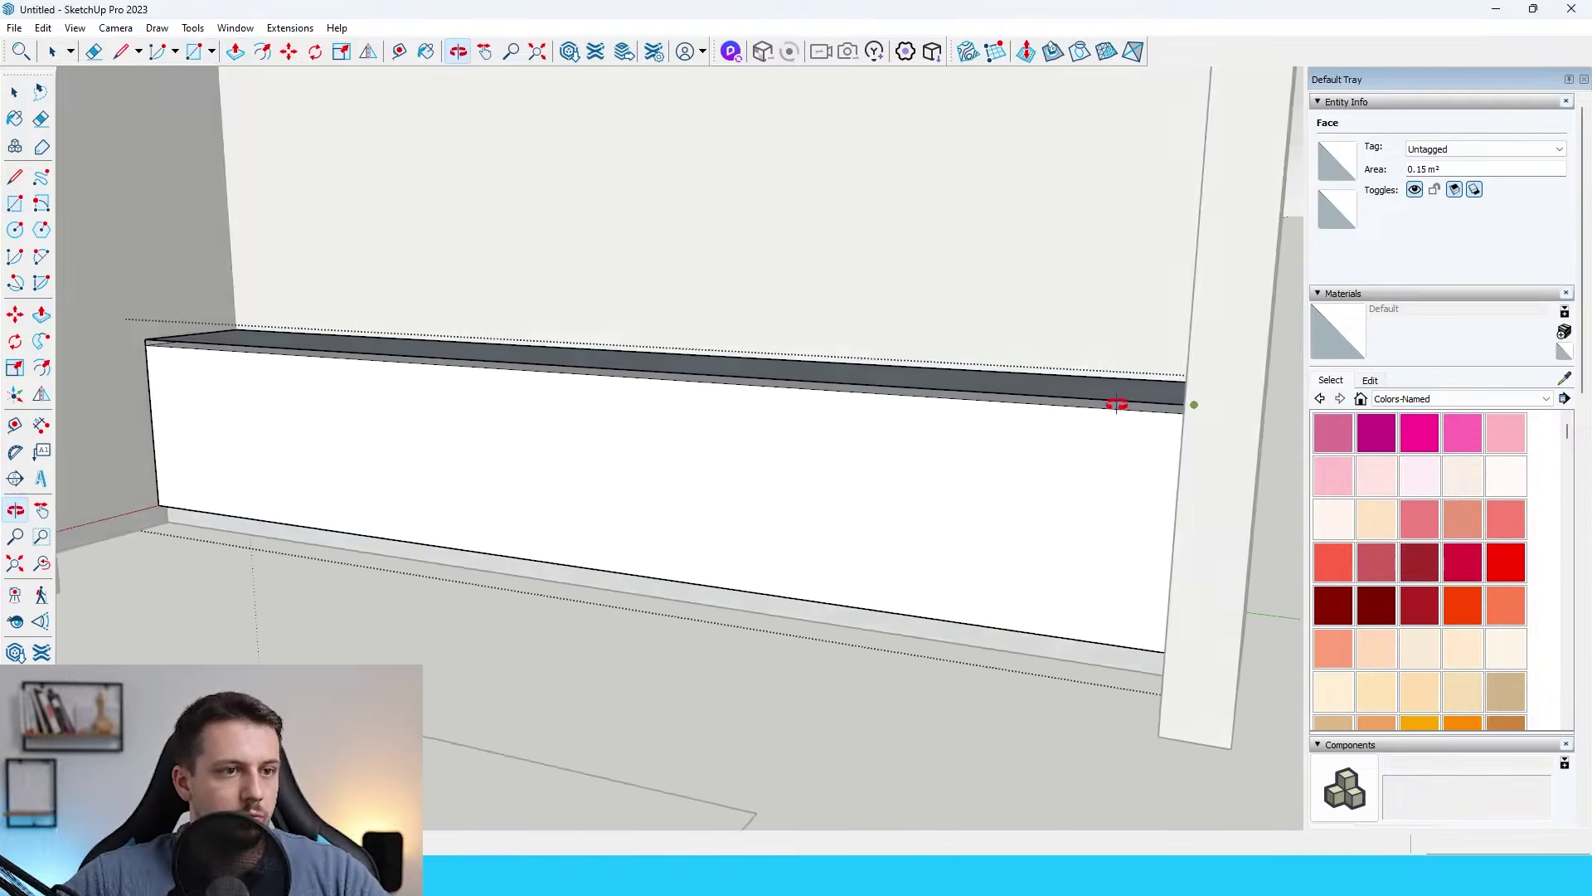
{"action": "key", "text": "r"}
{"action": "scroll", "coordinate": [205, 330], "scroll_direction": "up", "scroll_amount": 1}
{"action": "left_click", "coordinate": [158, 299]}
{"action": "scroll", "coordinate": [157, 300], "scroll_direction": "down", "scroll_amount": 2}
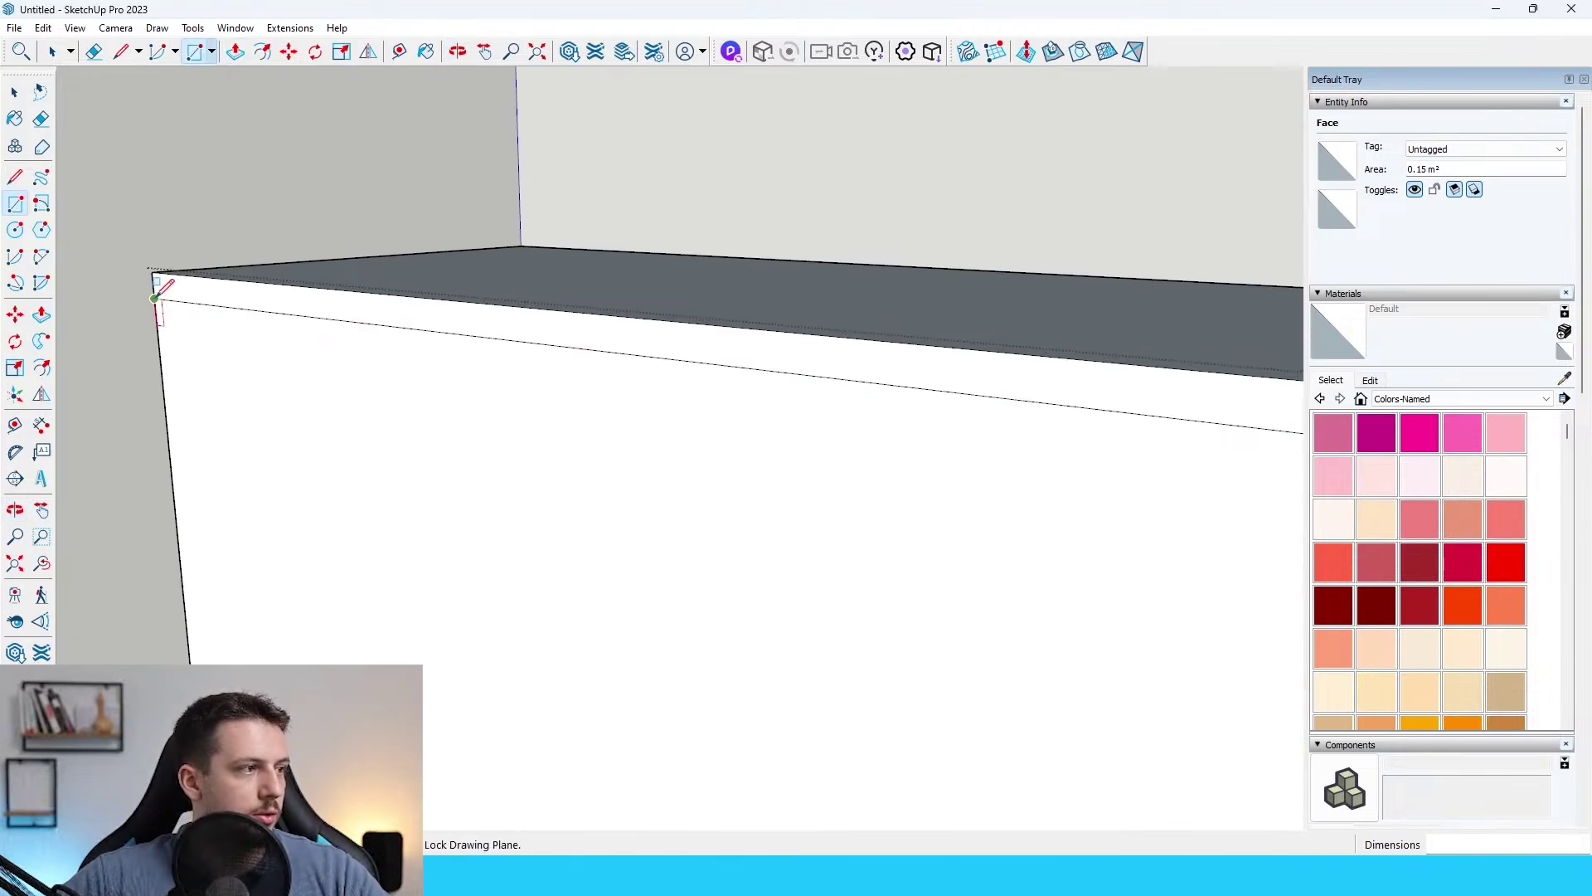
{"action": "key", "text": "space"}
Try to copy the lower edge of the strip along the base cabinet's upper front 0.2 cm upward.
{"action": "left_click", "coordinate": [159, 300]}
{"action": "scroll", "coordinate": [159, 300], "scroll_direction": "up", "scroll_amount": 3}
{"action": "key", "text": "m"}
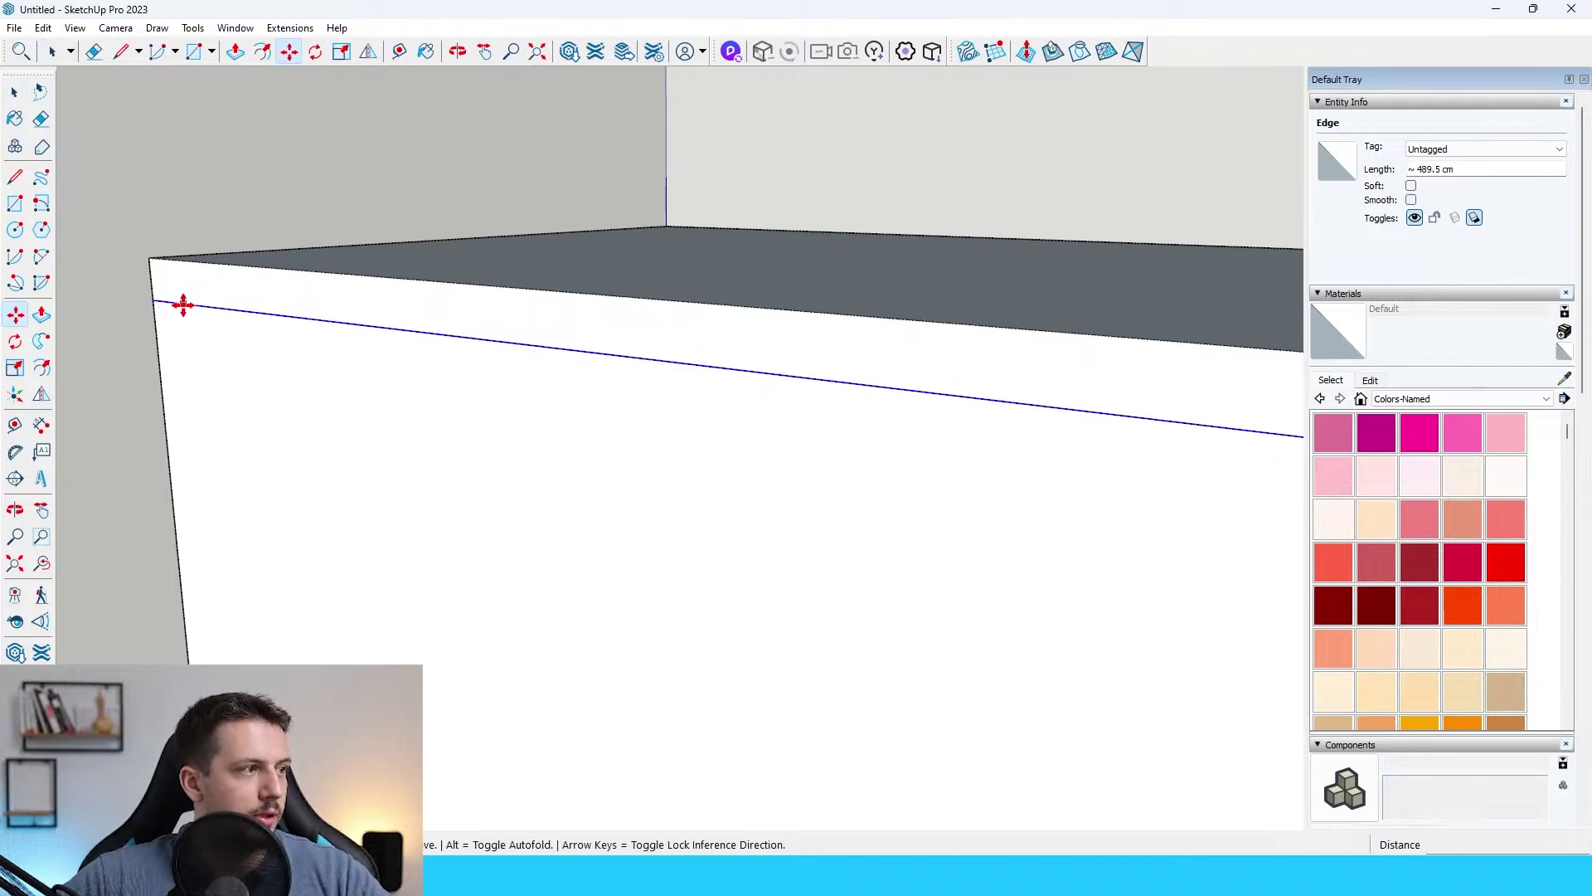
{"action": "left_click", "coordinate": [183, 305]}
{"action": "key", "text": "ctrl"}
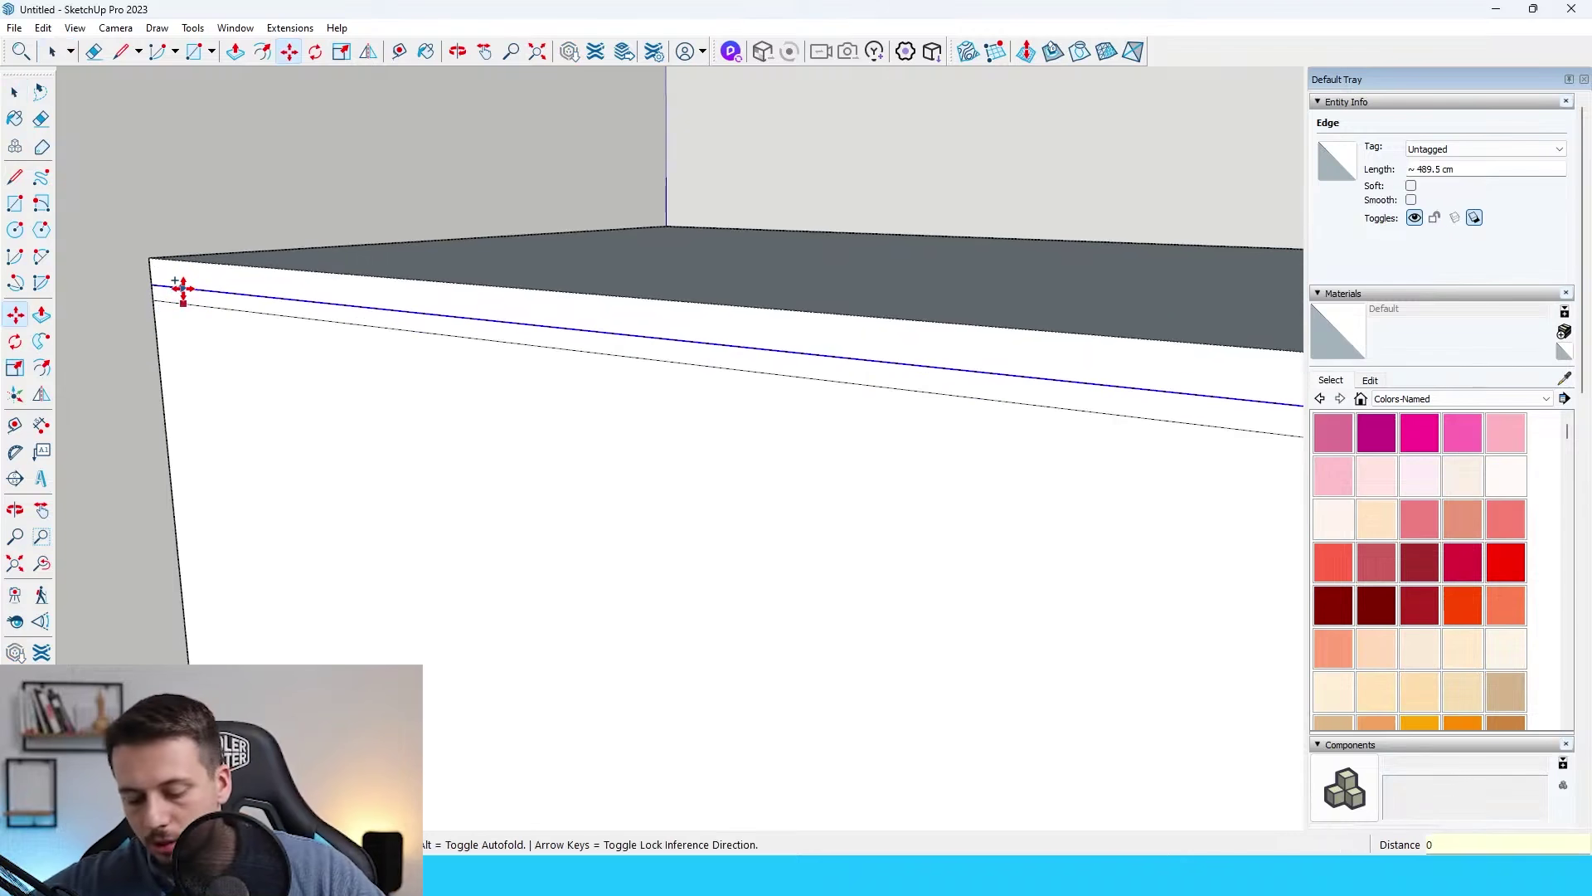
{"action": "key", "text": "Return"}
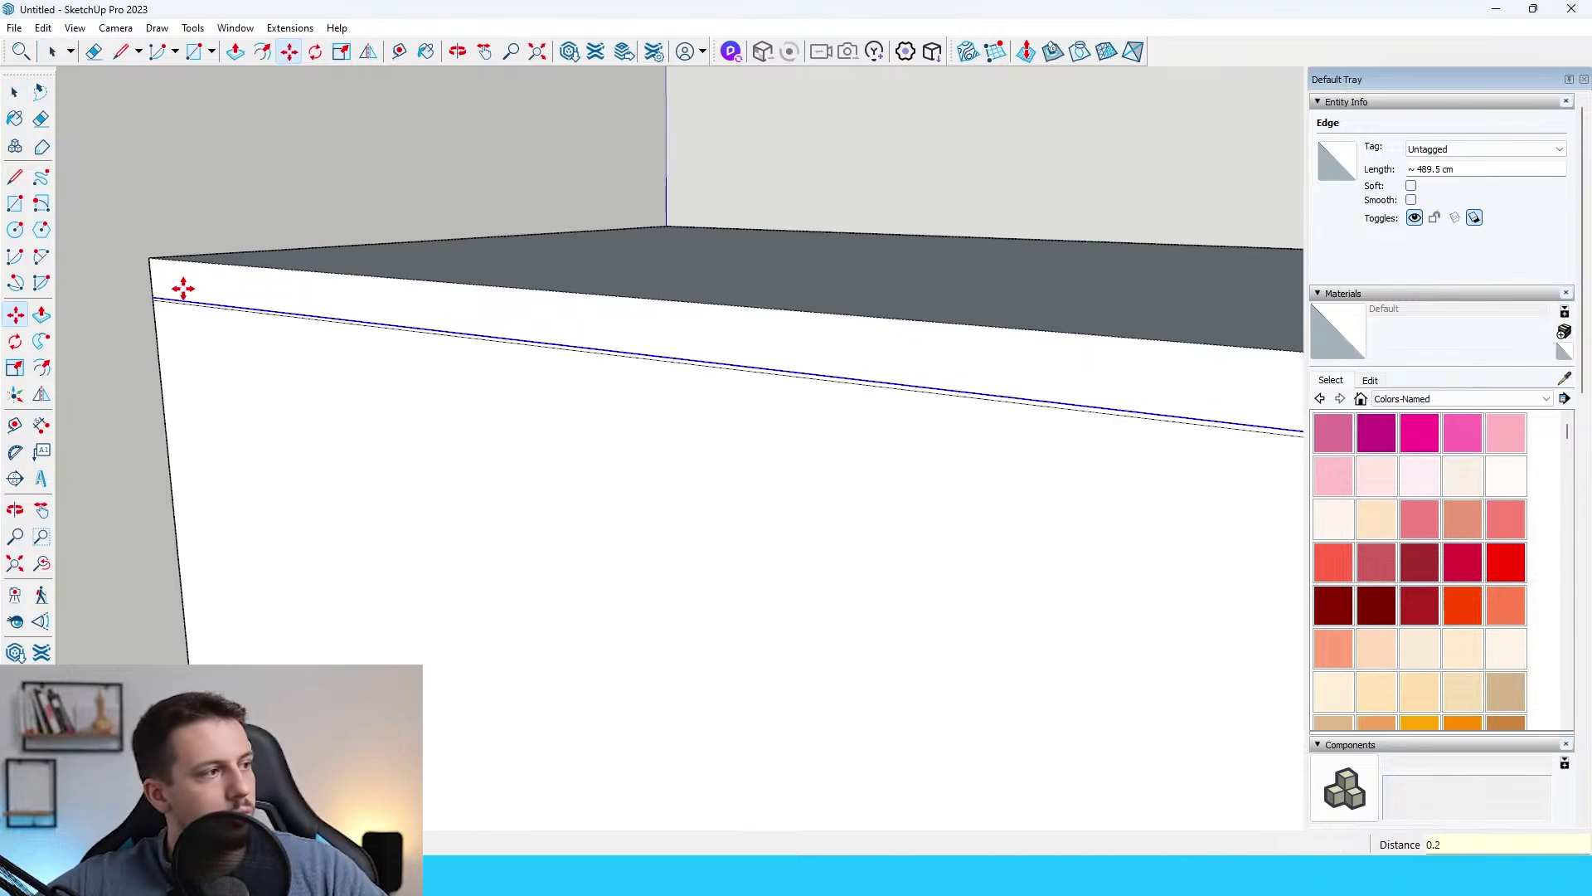
{"action": "key", "text": "space"}
Copy the strip's lower edge a short distance downward on the cabinet front to outline a narrow groove.
{"action": "left_click", "coordinate": [543, 347]}
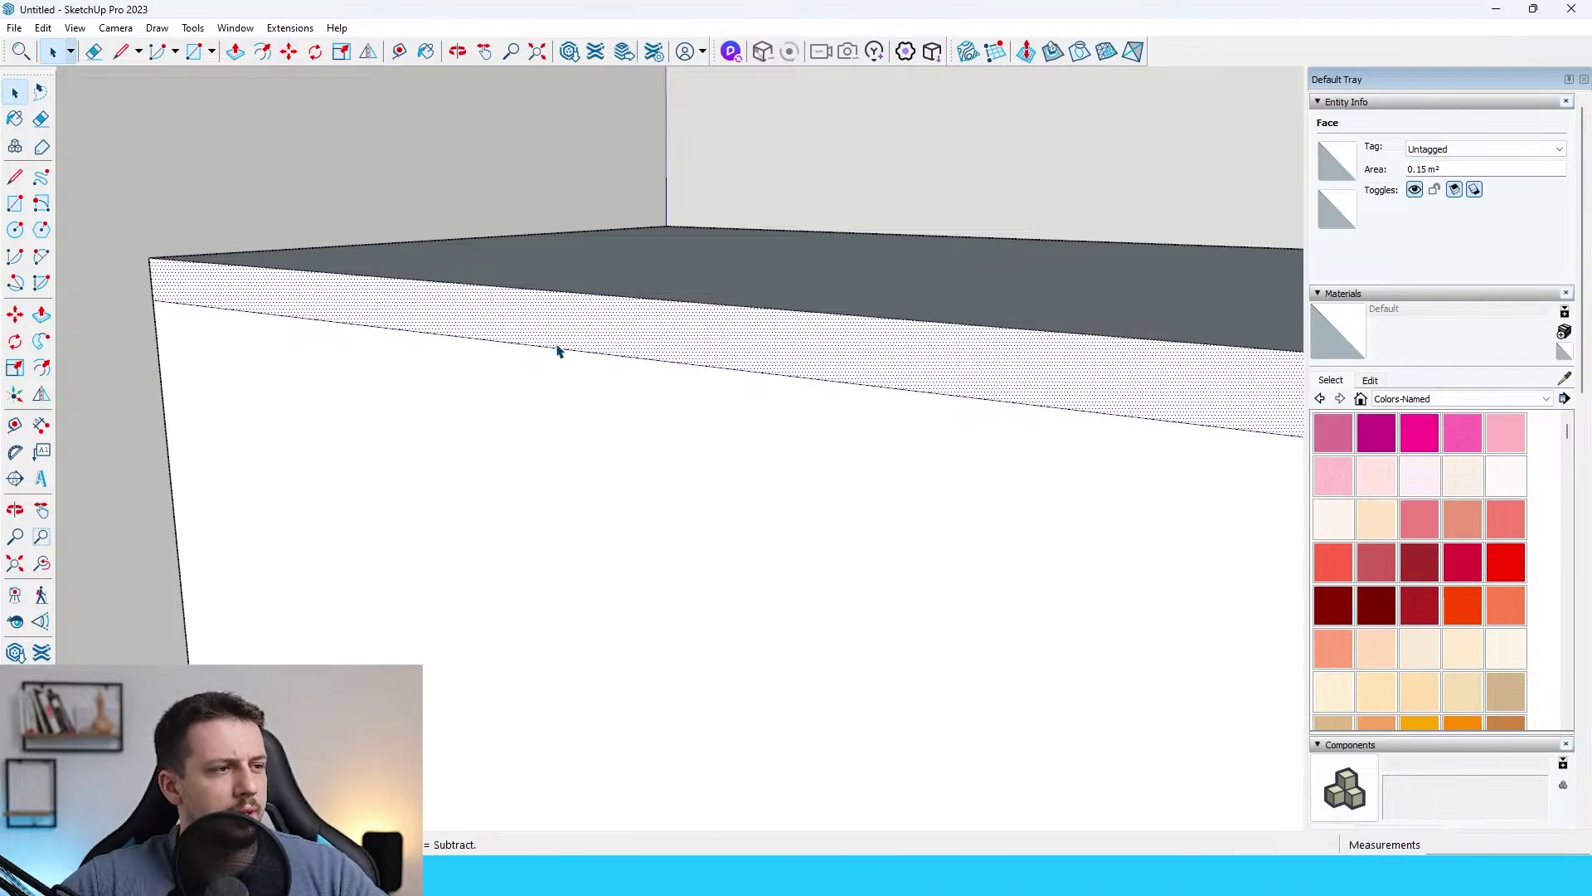
{"action": "left_click", "coordinate": [561, 376]}
{"action": "left_click", "coordinate": [563, 358]}
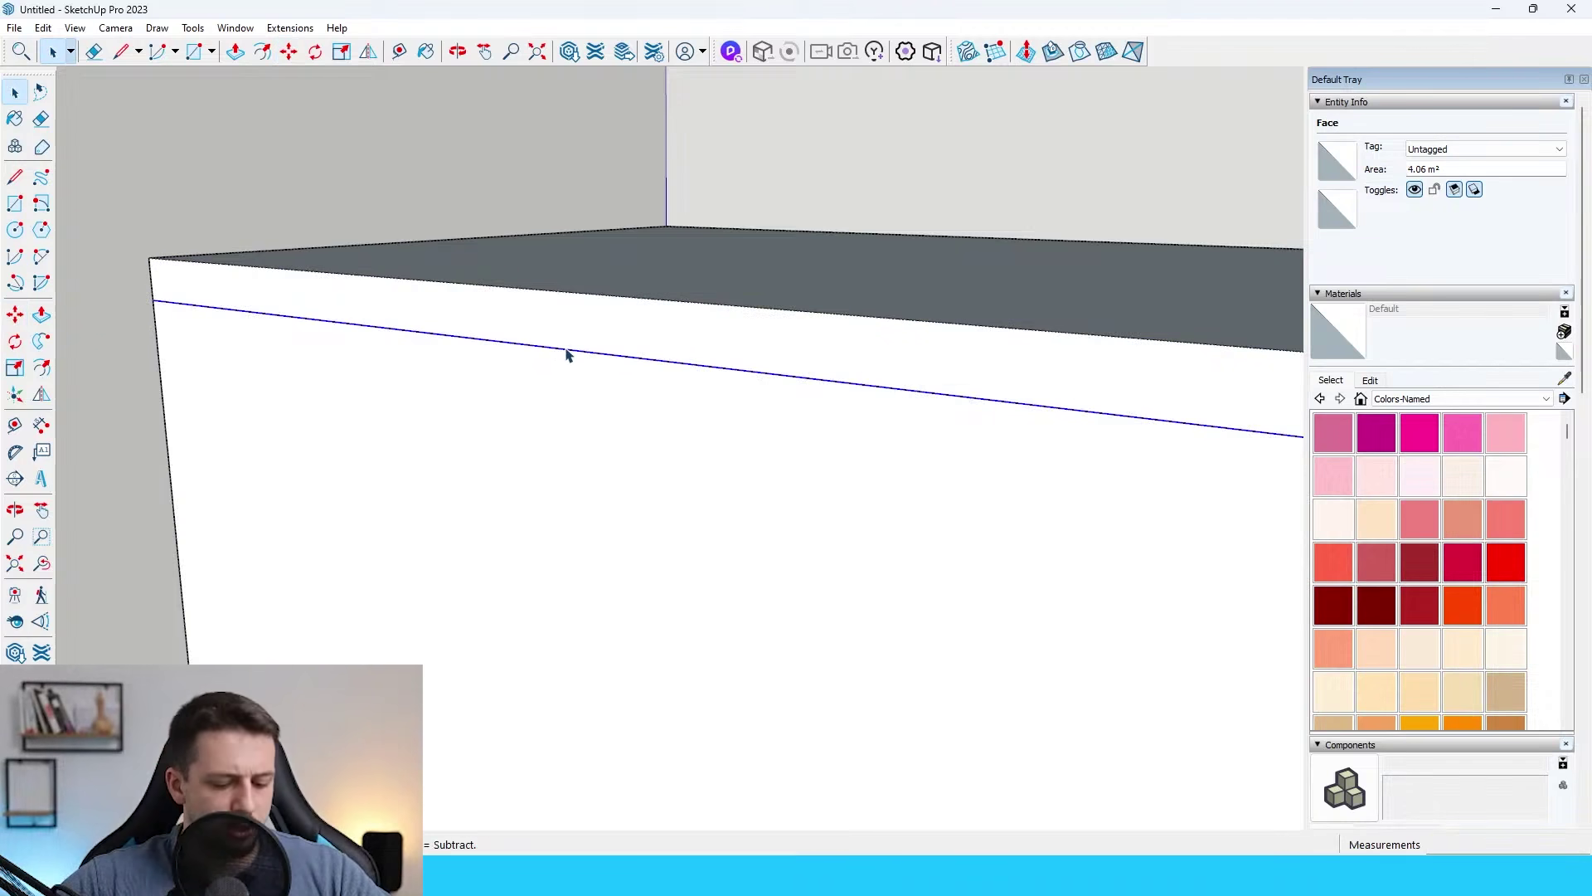
{"action": "key", "text": "m"}
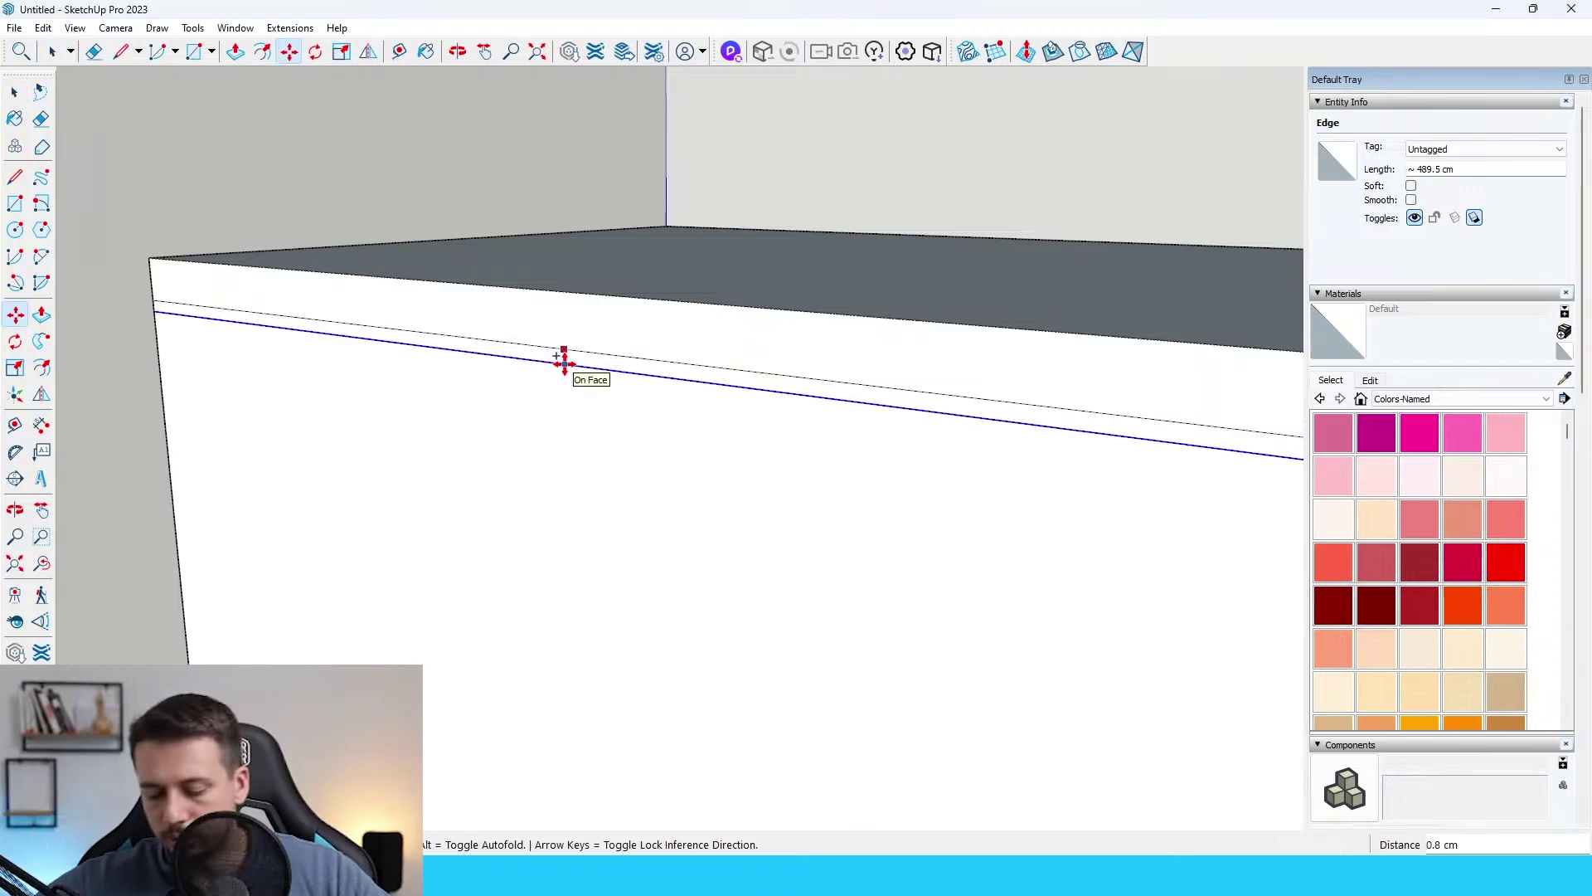
{"action": "key", "text": "space"}
{"action": "scroll", "coordinate": [597, 364], "scroll_direction": "up", "scroll_amount": 2}
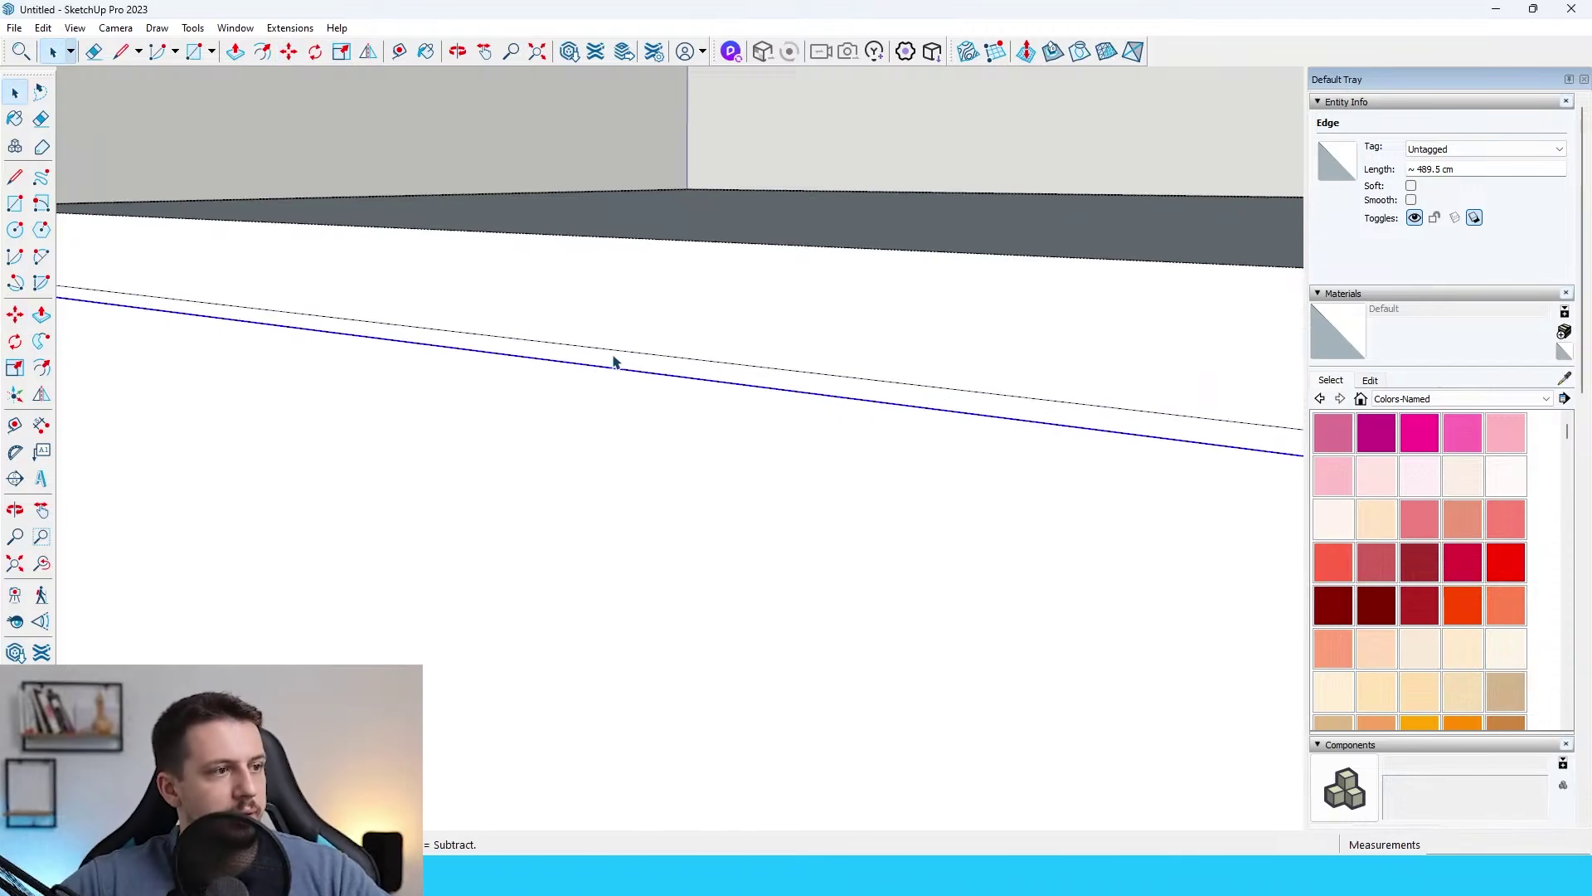
Recess the narrow face between the two edges by 1 cm with Push/Pull to form a shadow gap under the countertop.
{"action": "left_click", "coordinate": [616, 360]}
{"action": "key", "text": "p"}
{"action": "left_click", "coordinate": [618, 363]}
{"action": "type", "text": "1"}
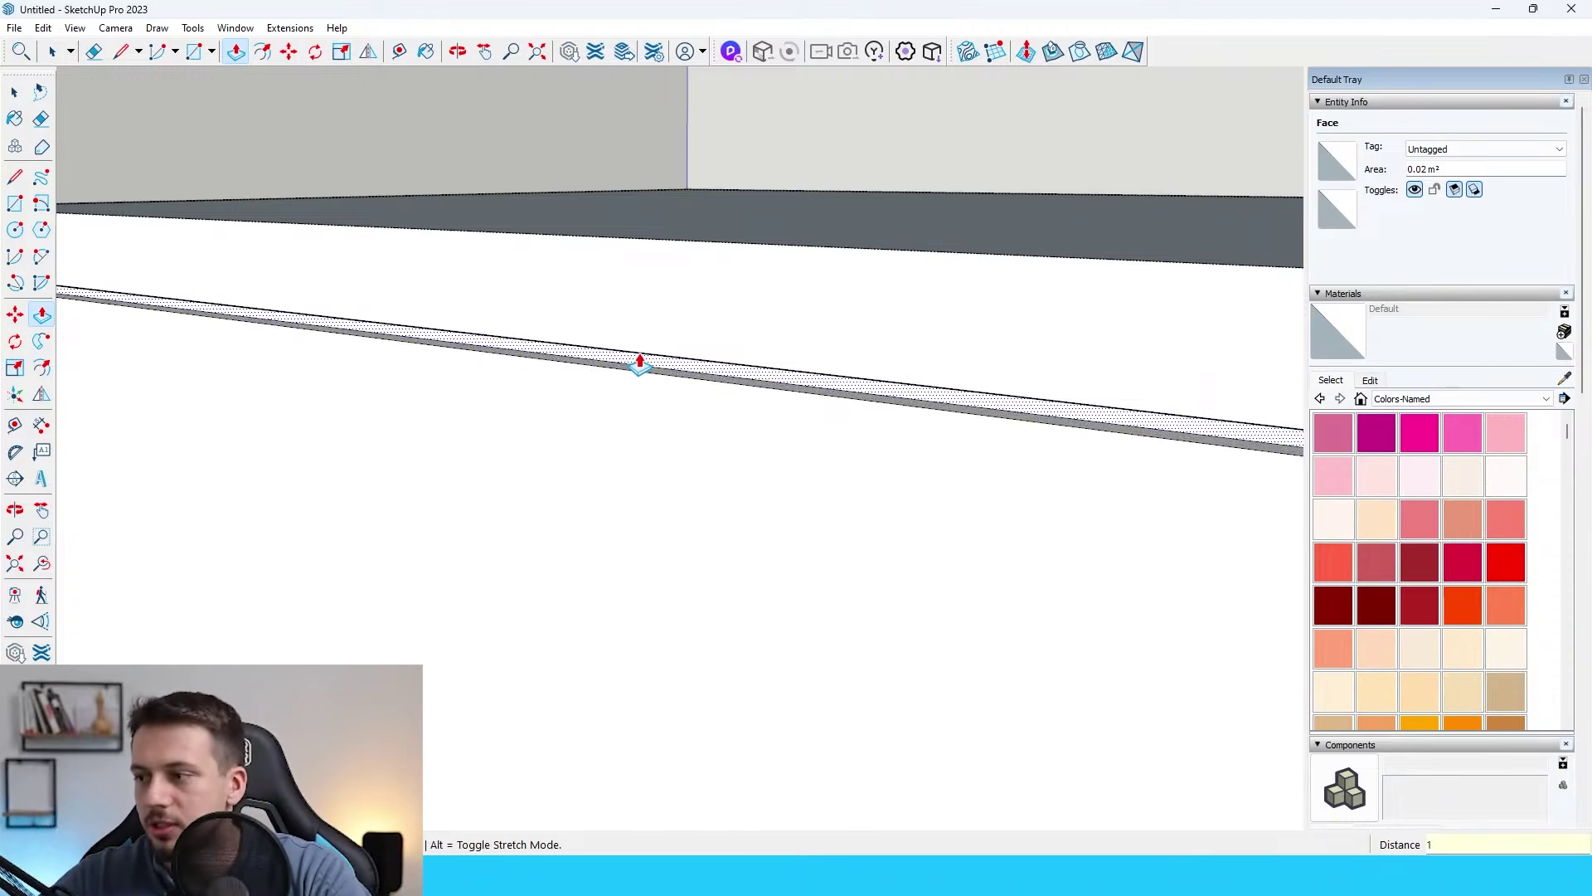
{"action": "key", "text": "Return"}
{"action": "scroll", "coordinate": [590, 422], "scroll_direction": "down", "scroll_amount": 10}
{"action": "key", "text": "space"}
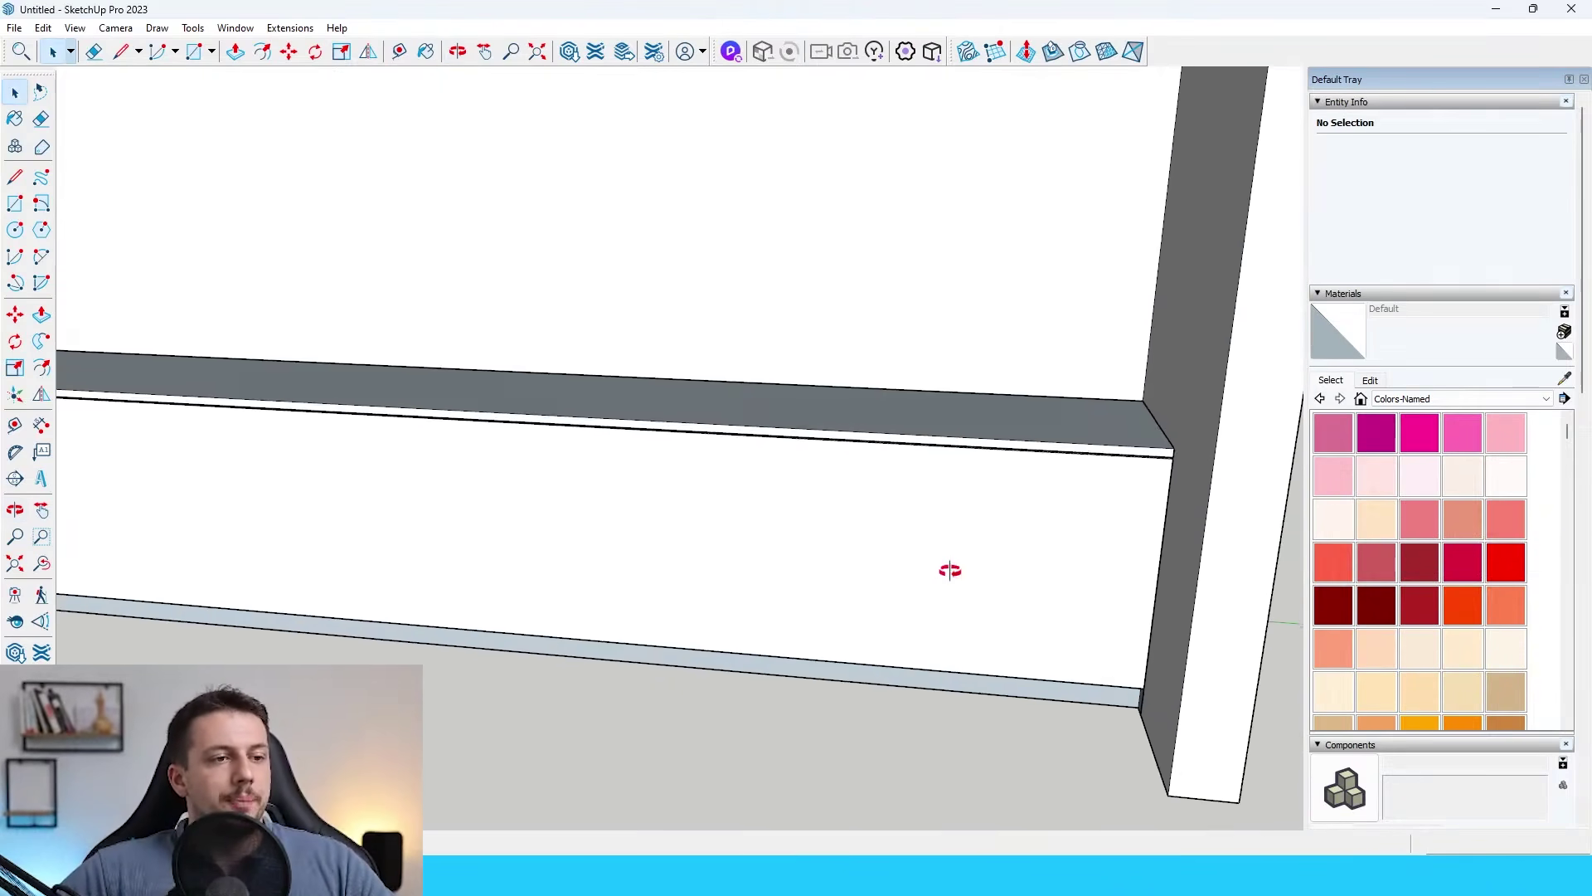
Extend the narrow side face at the wall's step by 60 cm with Push/Pull, filling the recess up to the long wall.
{"action": "middle_click_drag", "start_coordinate": [951, 571], "coordinate": [959, 667]}
{"action": "scroll", "coordinate": [988, 576], "scroll_direction": "down", "scroll_amount": 5}
{"action": "middle_click_drag", "start_coordinate": [973, 504], "coordinate": [639, 454]}
{"action": "scroll", "coordinate": [639, 487], "scroll_direction": "up", "scroll_amount": 8}
{"action": "key", "text": "space"}
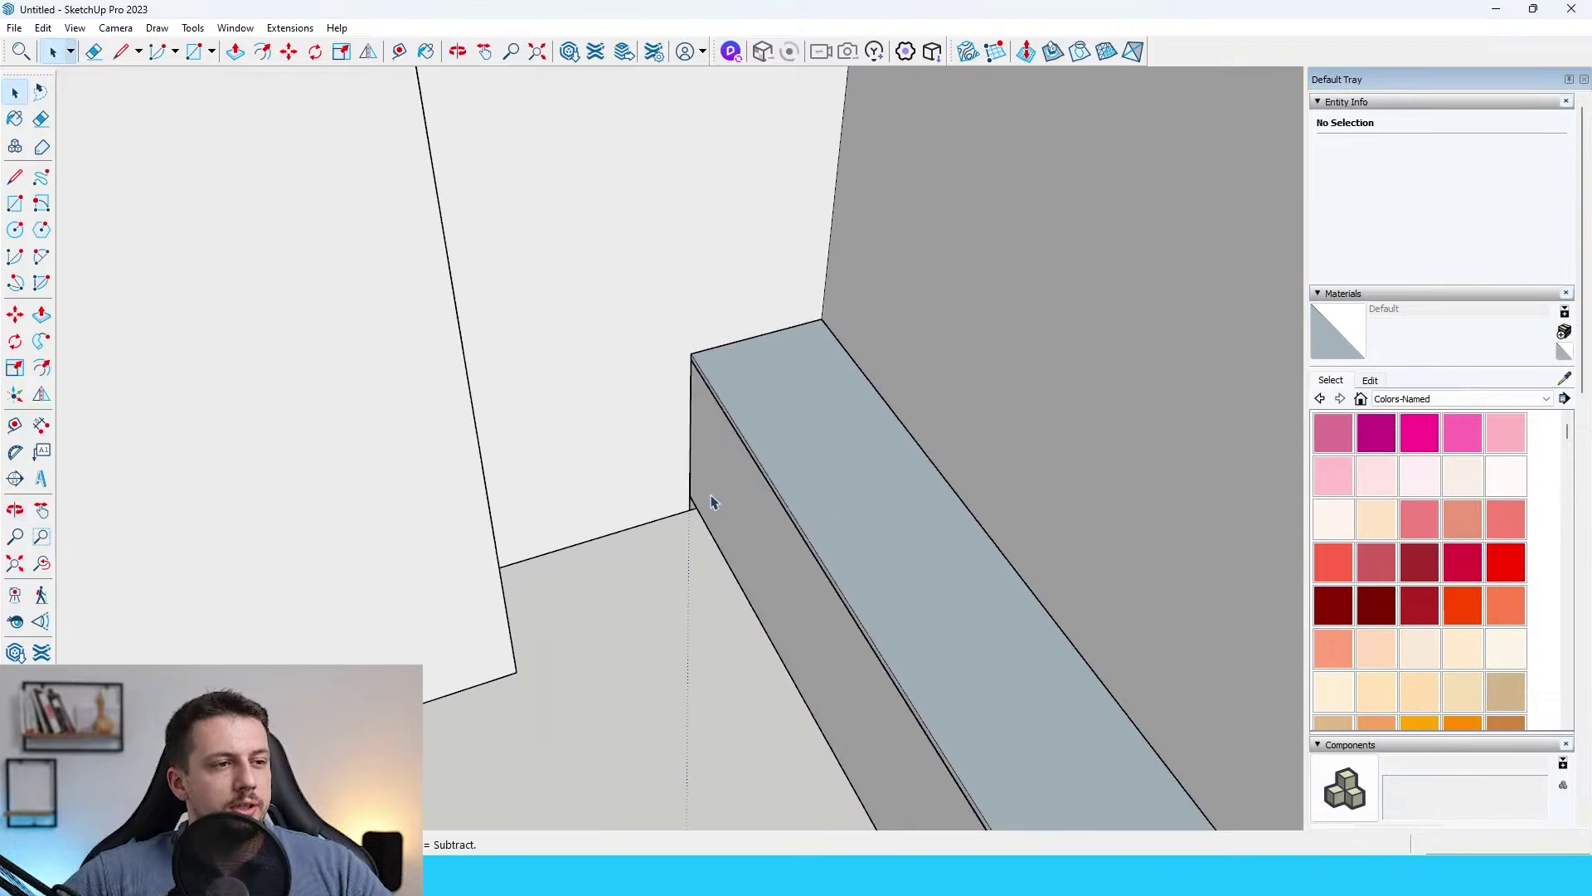
{"action": "scroll", "coordinate": [835, 444], "scroll_direction": "down", "scroll_amount": 8}
{"action": "middle_click_drag", "start_coordinate": [834, 443], "coordinate": [496, 493]}
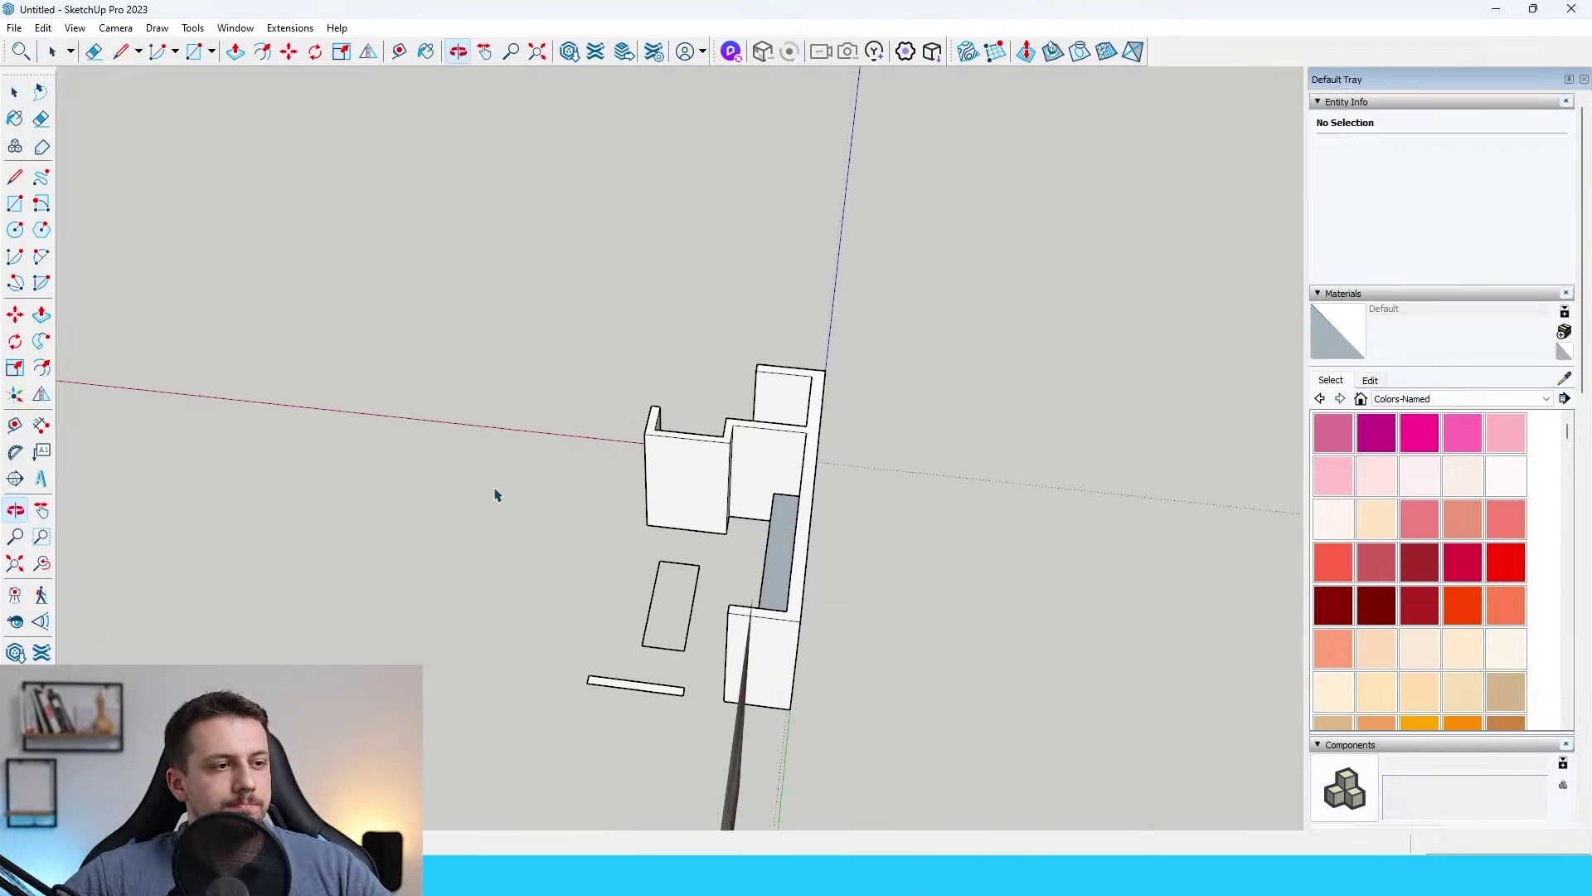
{"action": "scroll", "coordinate": [721, 448], "scroll_direction": "up", "scroll_amount": 5}
{"action": "middle_click_drag", "start_coordinate": [705, 452], "coordinate": [664, 475]}
{"action": "left_click", "coordinate": [665, 475]}
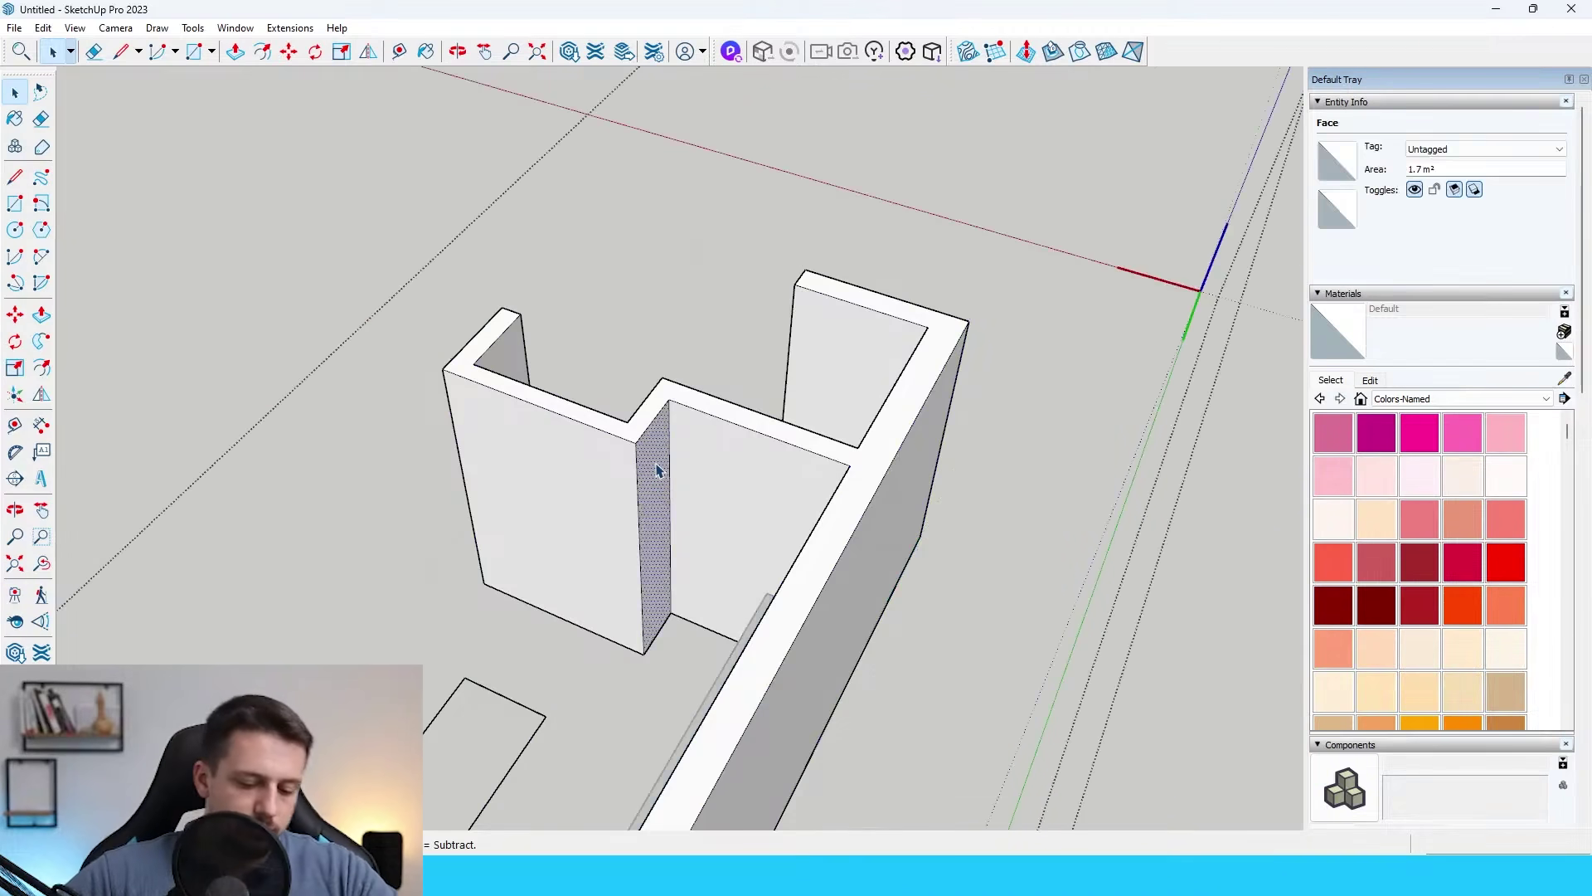
{"action": "key", "text": "p"}
{"action": "left_click", "coordinate": [665, 475]}
{"action": "scroll", "coordinate": [787, 572], "scroll_direction": "up", "scroll_amount": 3}
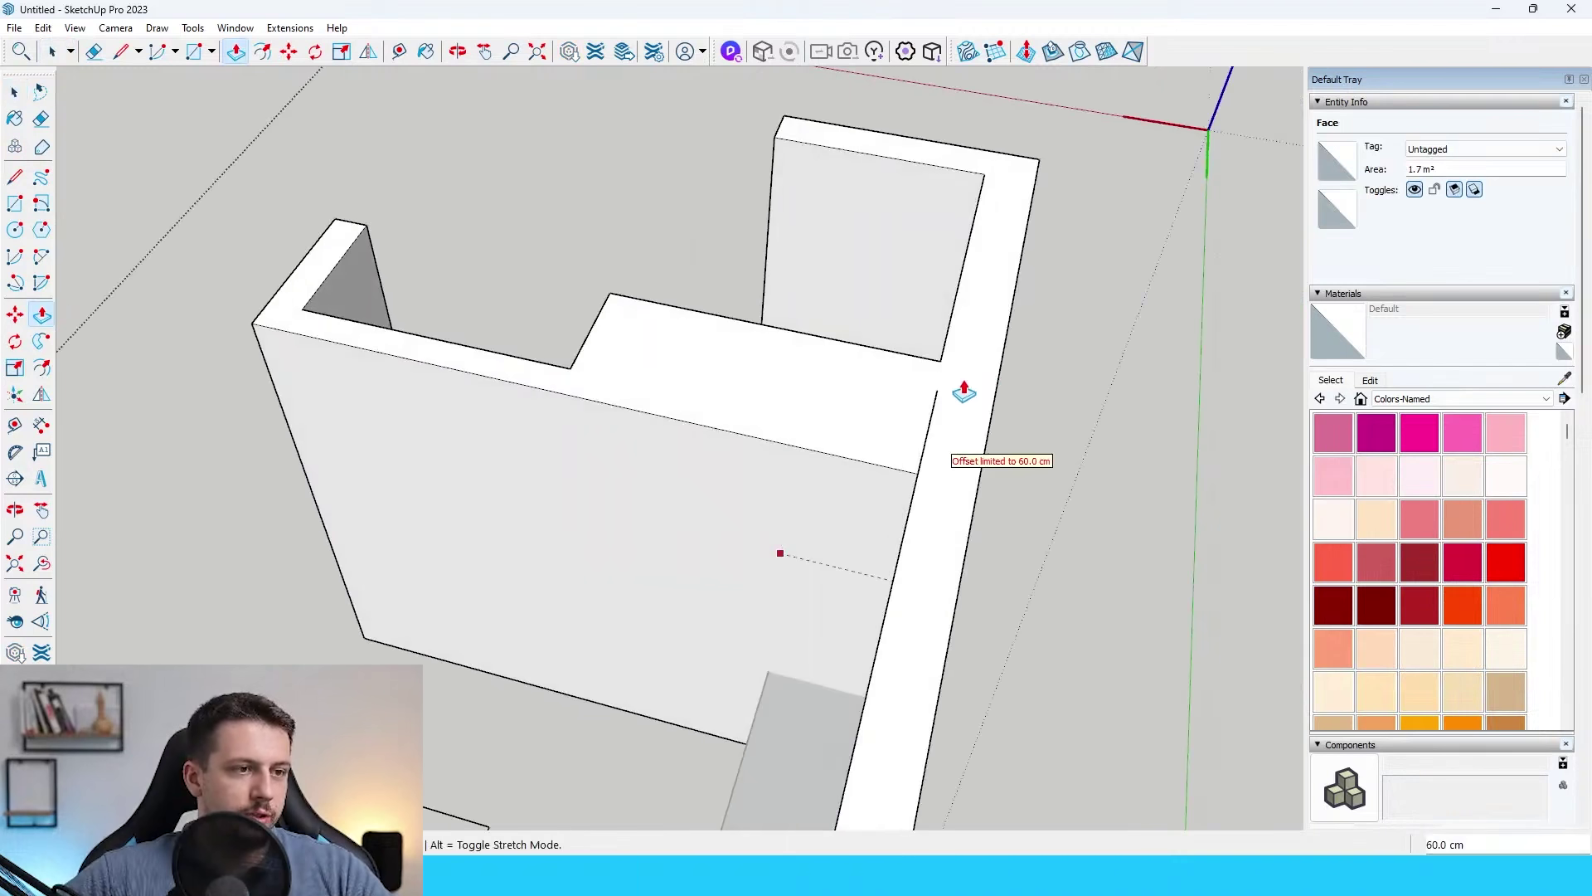
{"action": "left_click", "coordinate": [916, 439]}
{"action": "key", "text": "space"}
Offset the island rectangle's outline inward to create the footprint of the island's base.
{"action": "middle_click_drag", "start_coordinate": [916, 440], "coordinate": [1230, 398]}
{"action": "scroll", "coordinate": [912, 464], "scroll_direction": "down", "scroll_amount": 5}
{"action": "left_click", "coordinate": [1229, 398]}
{"action": "scroll", "coordinate": [929, 460], "scroll_direction": "up", "scroll_amount": 5}
{"action": "left_click", "coordinate": [813, 519]}
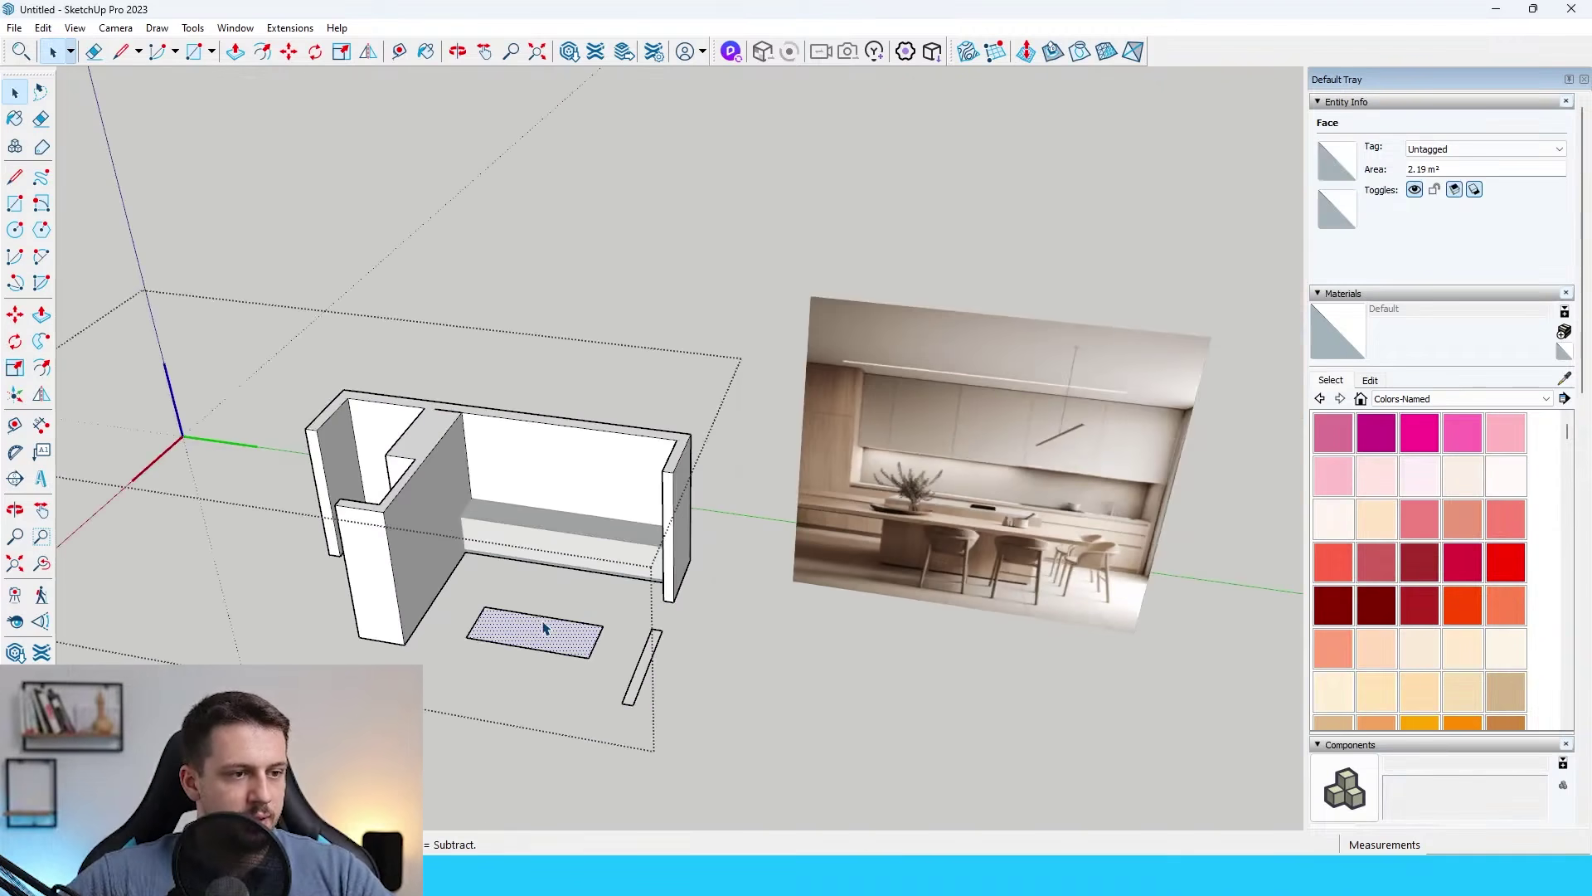
{"action": "scroll", "coordinate": [545, 627], "scroll_direction": "up", "scroll_amount": 3}
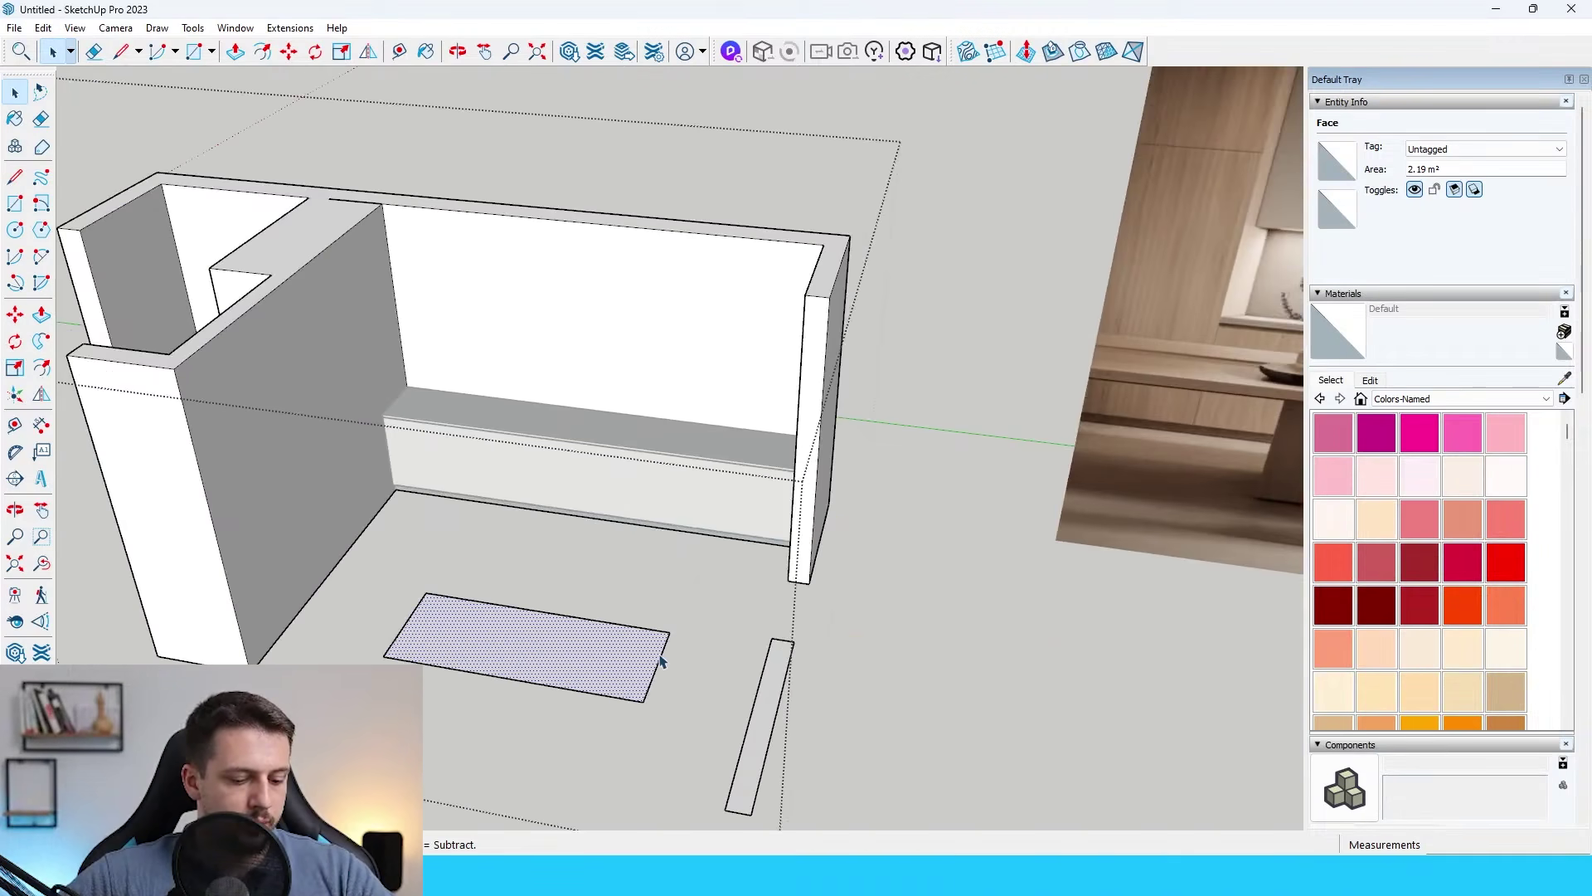
{"action": "key", "text": "f"}
{"action": "left_click", "coordinate": [607, 664]}
{"action": "key", "text": "space"}
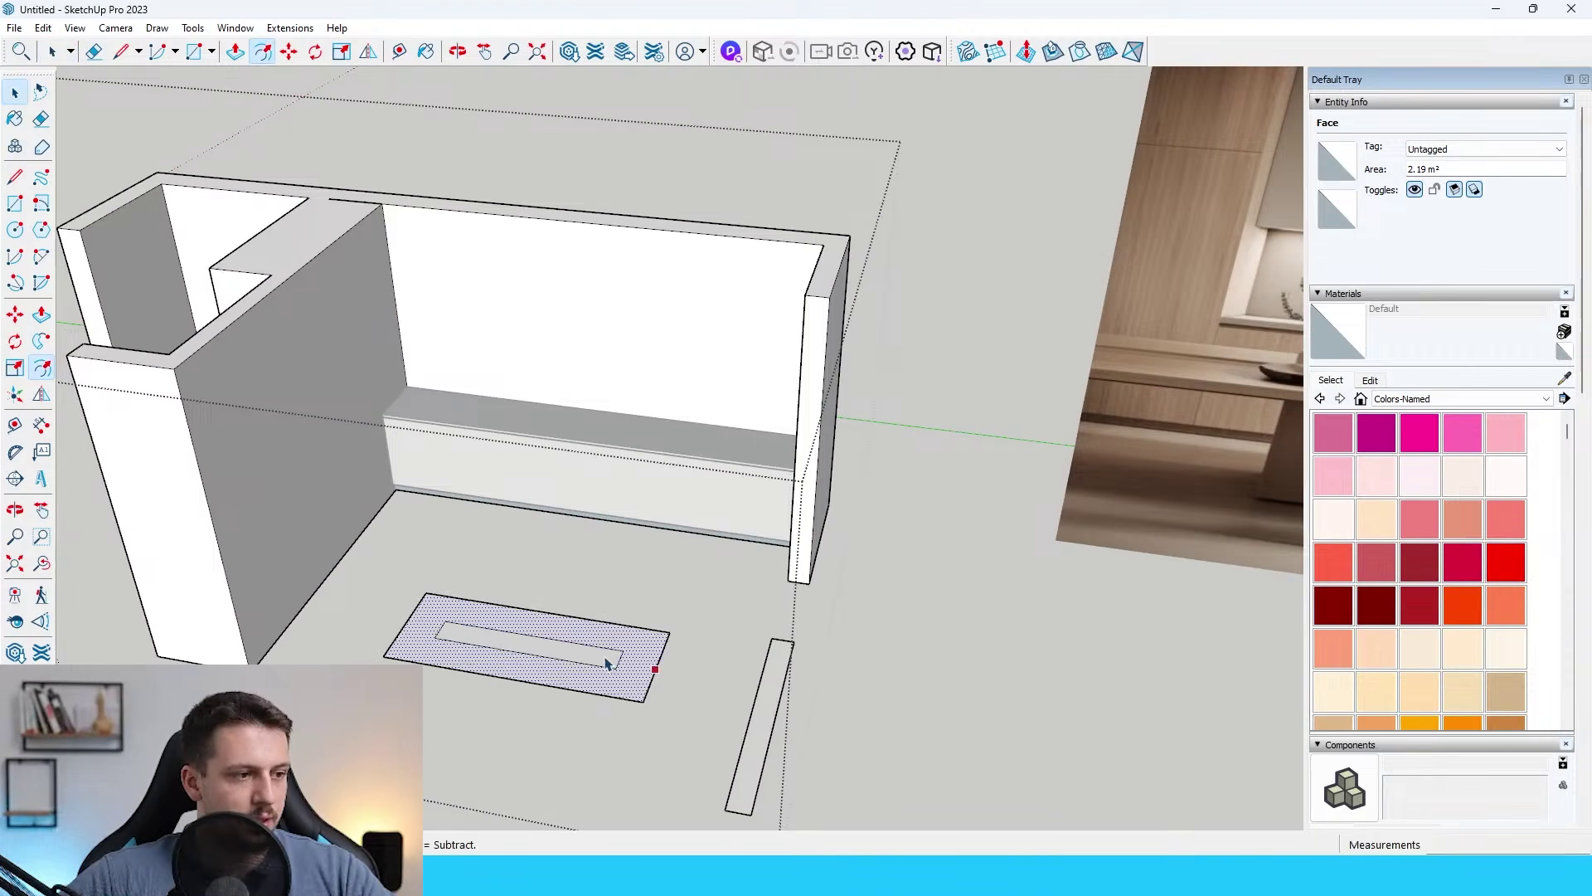
Extrude the inner rectangle upward with Push/Pull to form the island's central base.
{"action": "left_click", "coordinate": [604, 661]}
{"action": "key", "text": "p"}
{"action": "left_click", "coordinate": [604, 660]}
{"action": "scroll", "coordinate": [765, 497], "scroll_direction": "up", "scroll_amount": 1}
{"action": "middle_click_drag", "start_coordinate": [763, 498], "coordinate": [687, 507]}
{"action": "scroll", "coordinate": [754, 448], "scroll_direction": "up", "scroll_amount": 4}
{"action": "left_click", "coordinate": [755, 449]}
Offset the outline of the island base's top face outward to create the overhanging island top.
{"action": "scroll", "coordinate": [755, 440], "scroll_direction": "down", "scroll_amount": 6}
{"action": "scroll", "coordinate": [673, 496], "scroll_direction": "up", "scroll_amount": 3}
{"action": "key", "text": "f"}
{"action": "left_click", "coordinate": [671, 520]}
{"action": "left_click", "coordinate": [754, 531]}
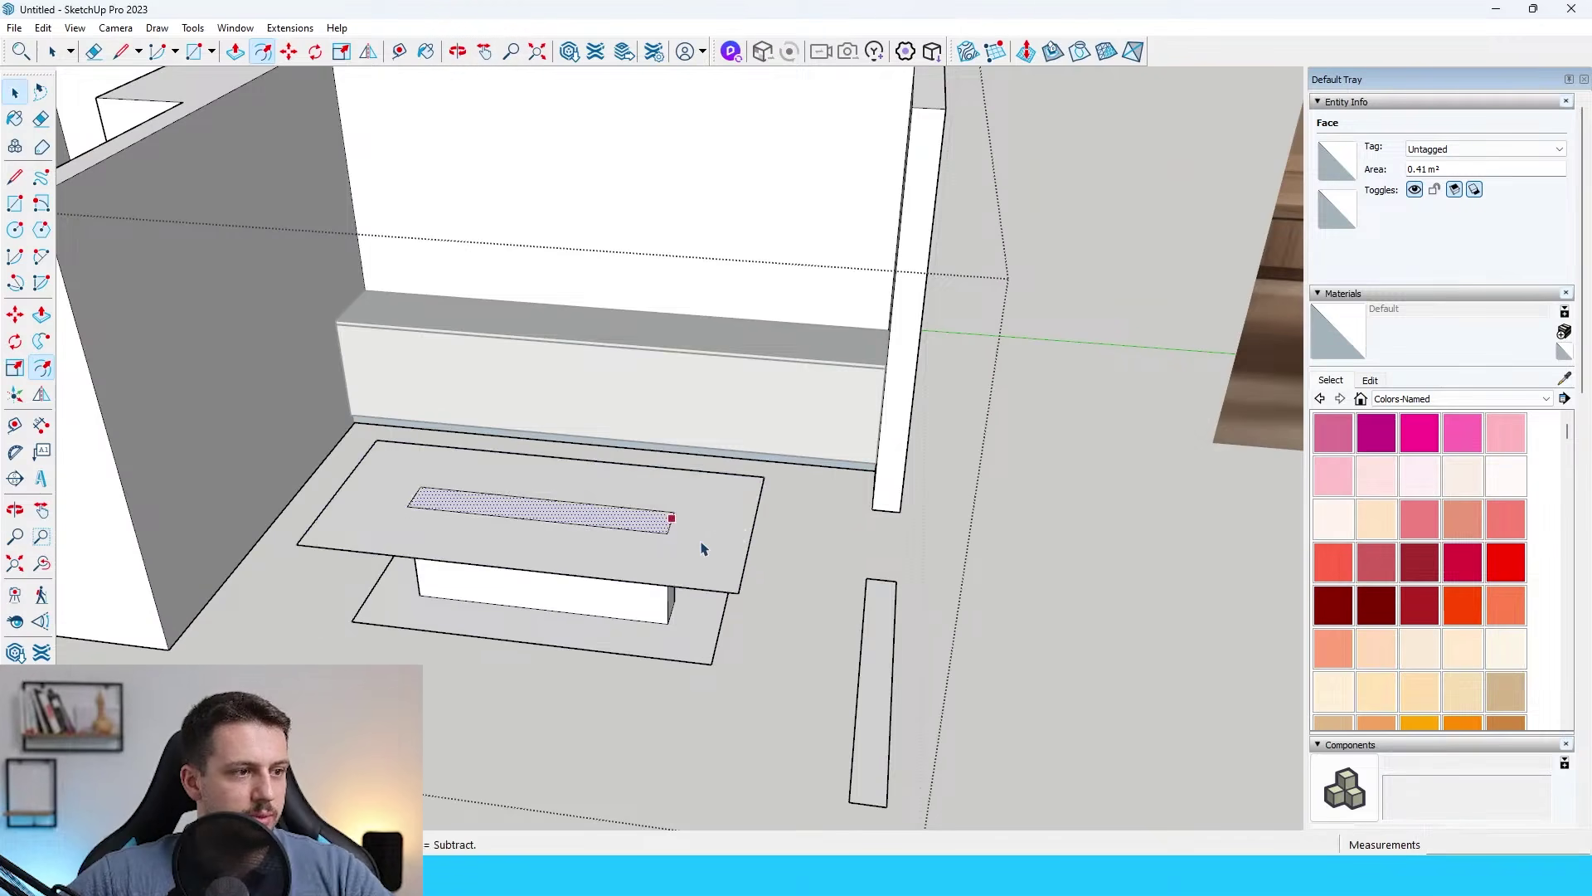
Push/Pull the offset face around the island base's top upward about 24 cm.
{"action": "key", "text": "p"}
{"action": "left_click", "coordinate": [700, 539]}
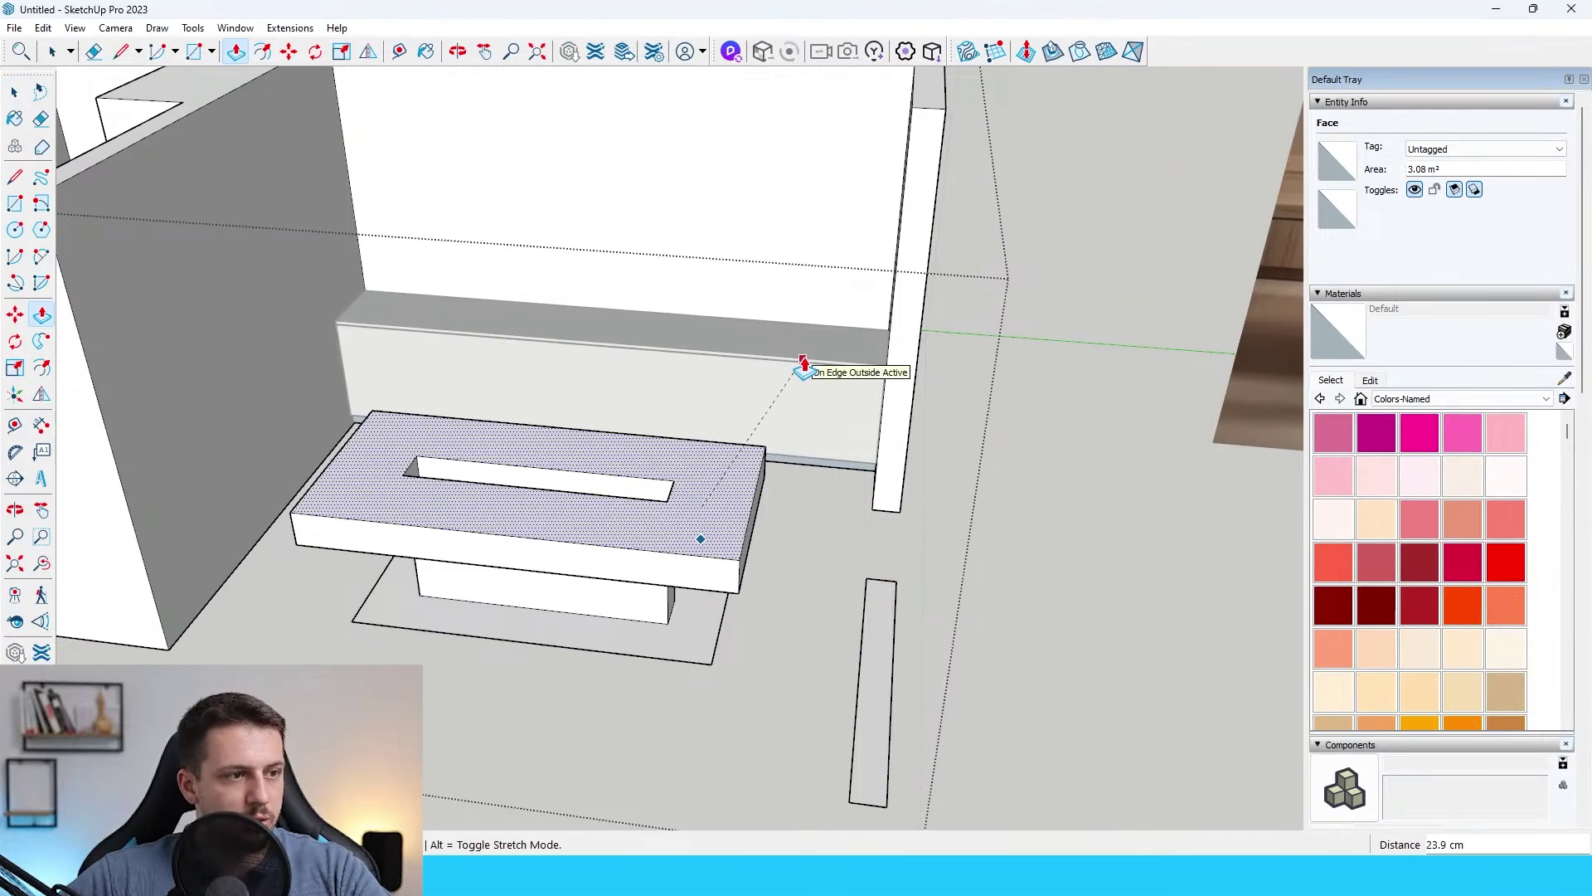
{"action": "left_click", "coordinate": [803, 360]}
Push the underside of the island top upward to reduce it to a thin slab.
{"action": "middle_click_drag", "start_coordinate": [751, 597], "coordinate": [732, 501]}
{"action": "scroll", "coordinate": [769, 404], "scroll_direction": "up", "scroll_amount": 5}
{"action": "middle_click_drag", "start_coordinate": [806, 365], "coordinate": [819, 489]}
{"action": "scroll", "coordinate": [871, 213], "scroll_direction": "down", "scroll_amount": 3}
{"action": "scroll", "coordinate": [820, 495], "scroll_direction": "up", "scroll_amount": 3}
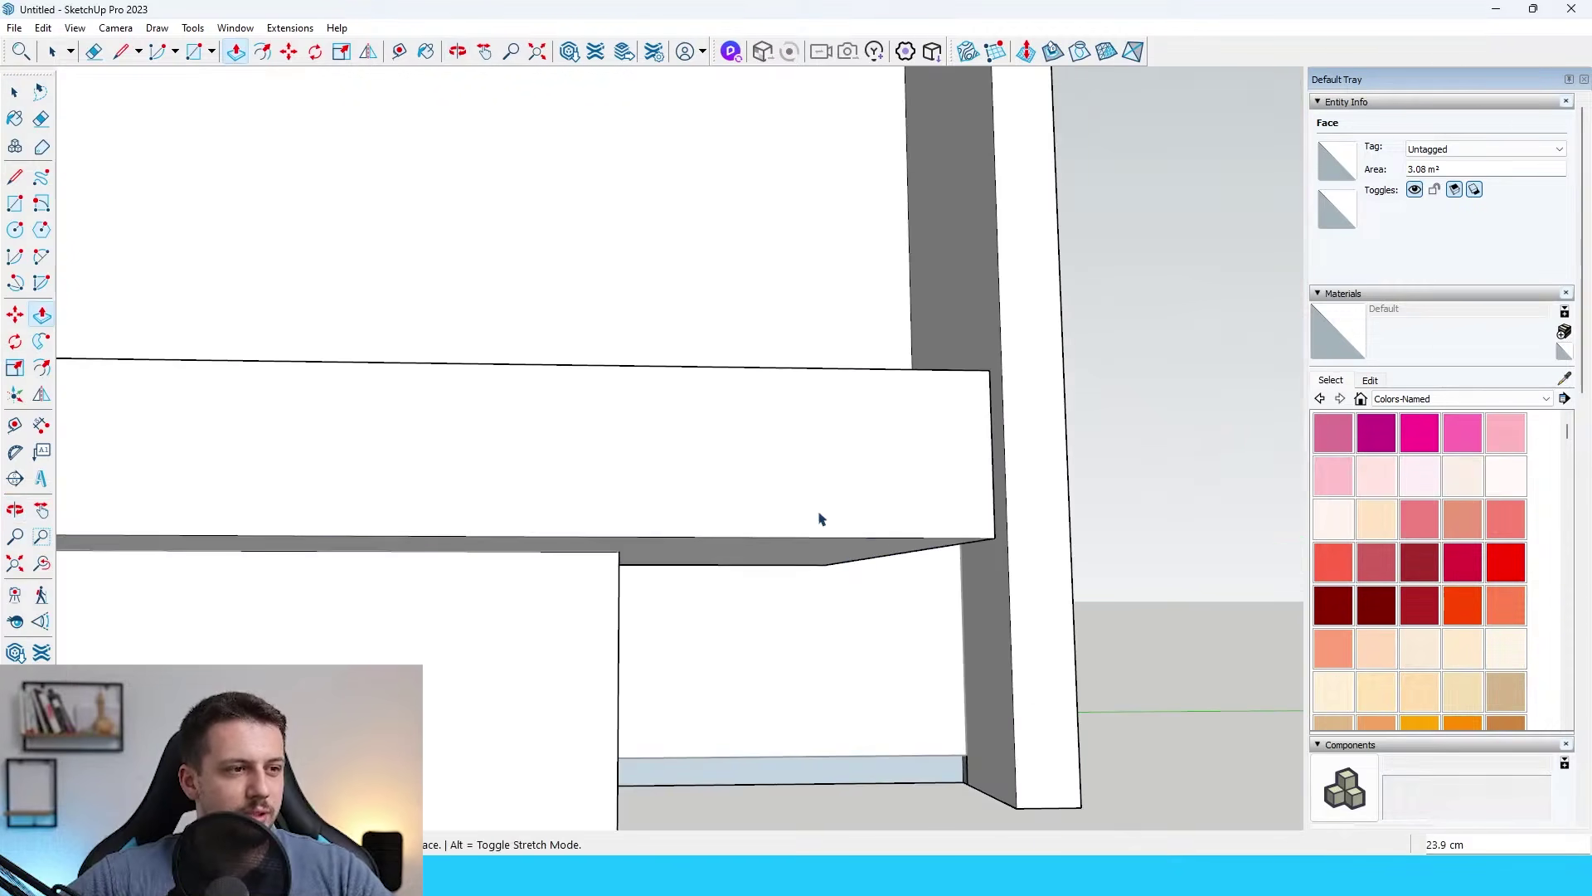
{"action": "left_click", "coordinate": [832, 562]}
{"action": "left_click", "coordinate": [824, 489]}
{"action": "key", "text": "space"}
{"action": "left_click", "coordinate": [572, 550]}
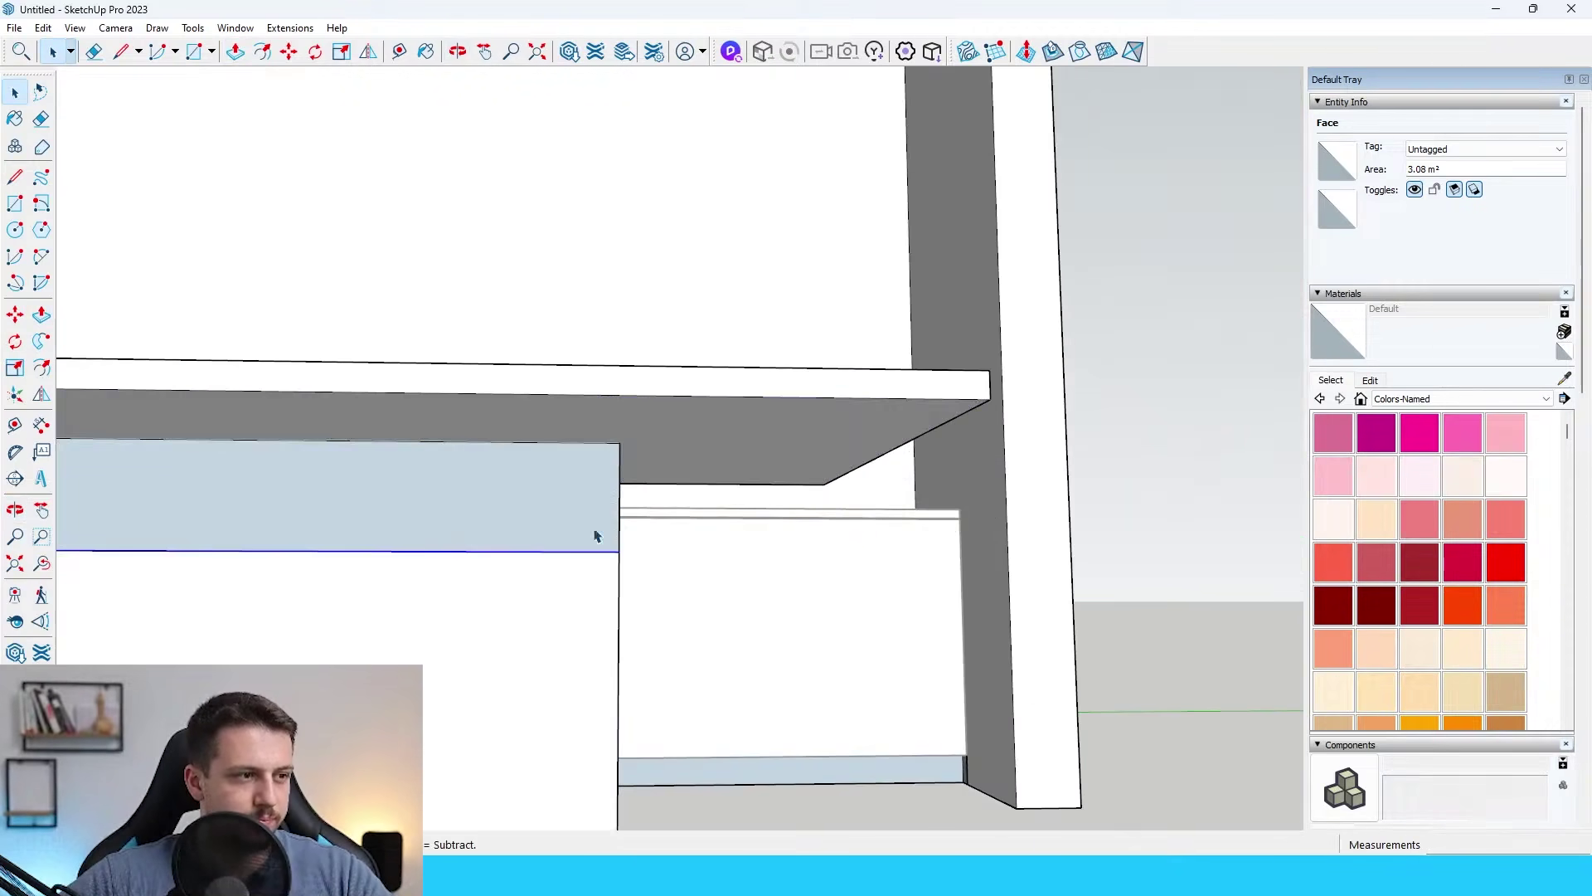
Raise the recessed inner rectangle with Push/Pull until it is flush with the island top's surface.
{"action": "middle_click_drag", "start_coordinate": [597, 533], "coordinate": [385, 618]}
{"action": "scroll", "coordinate": [778, 569], "scroll_direction": "down", "scroll_amount": 5}
{"action": "scroll", "coordinate": [381, 611], "scroll_direction": "down", "scroll_amount": 2}
{"action": "scroll", "coordinate": [390, 618], "scroll_direction": "up", "scroll_amount": 1}
{"action": "scroll", "coordinate": [481, 622], "scroll_direction": "up", "scroll_amount": 6}
{"action": "middle_click_drag", "start_coordinate": [543, 468], "coordinate": [558, 536]}
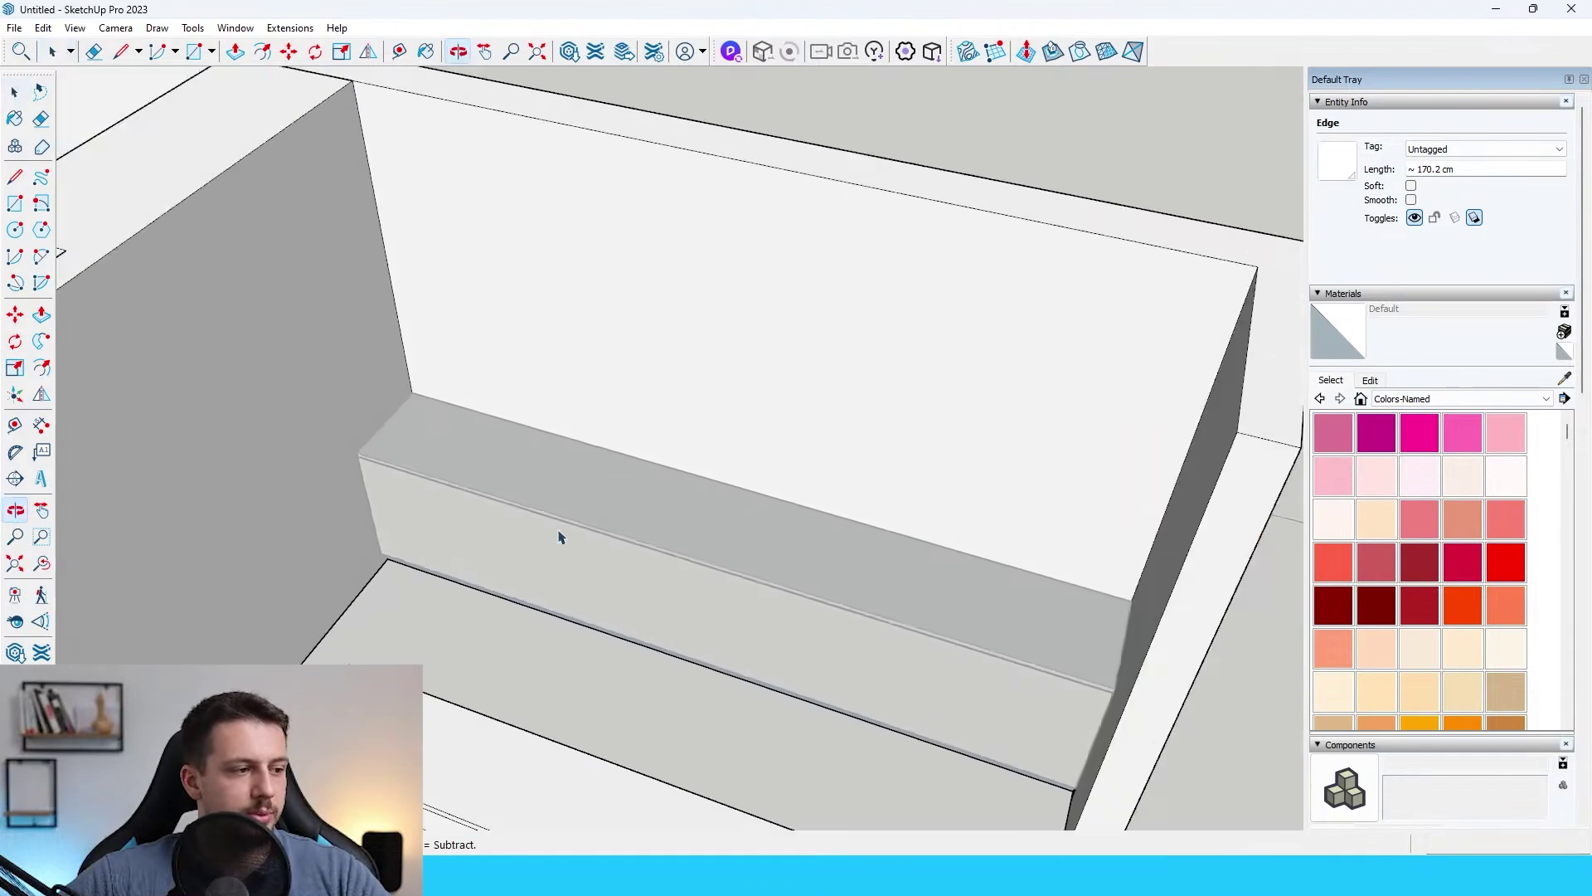
{"action": "scroll", "coordinate": [558, 537], "scroll_direction": "down", "scroll_amount": 6}
{"action": "middle_click_drag", "start_coordinate": [548, 614], "coordinate": [517, 728]}
{"action": "scroll", "coordinate": [597, 597], "scroll_direction": "up", "scroll_amount": 10}
{"action": "left_click", "coordinate": [600, 550]}
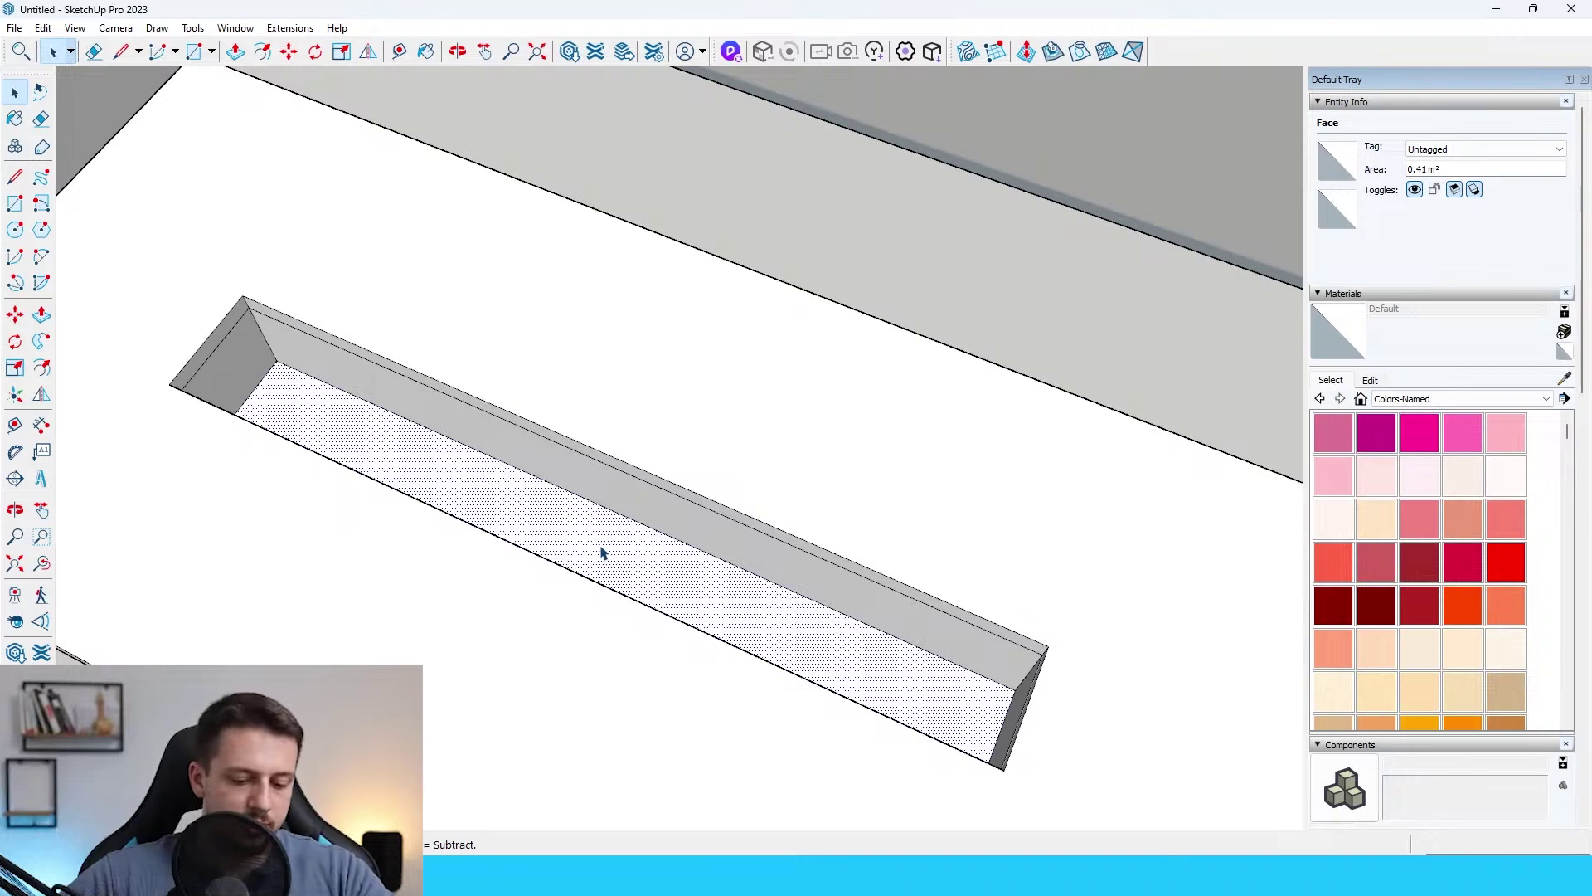
{"action": "key", "text": "p"}
{"action": "left_click", "coordinate": [601, 550]}
{"action": "scroll", "coordinate": [917, 574], "scroll_direction": "down", "scroll_amount": 4}
{"action": "key", "text": "space"}
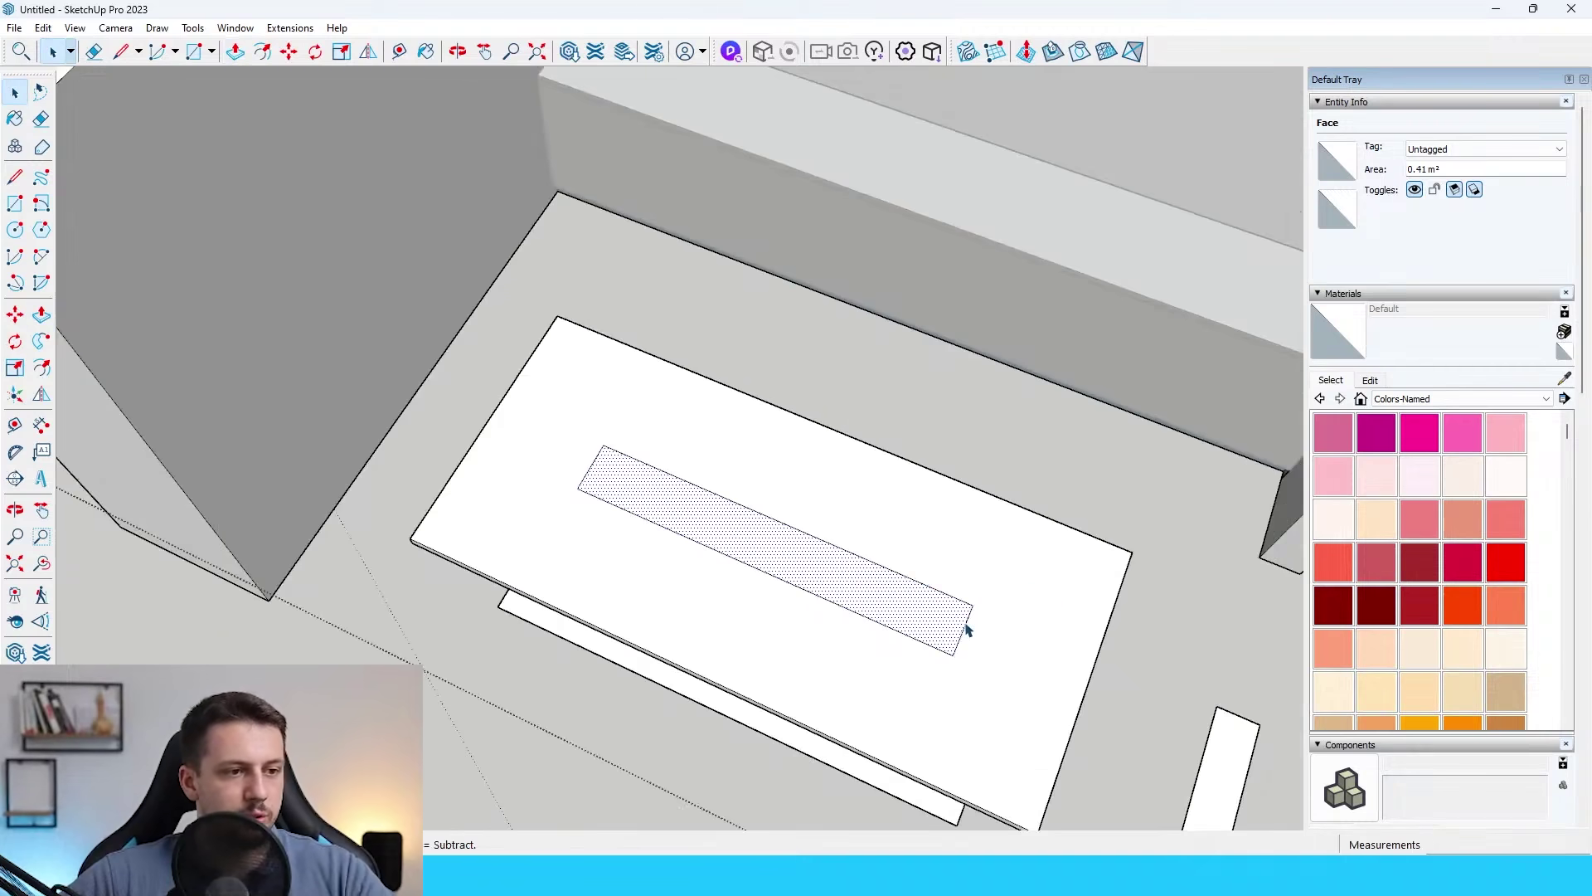
Delete the inner rectangle's edges on the island top and the leftover plan rectangle on the floor around its base.
{"action": "left_click", "coordinate": [964, 630]}
{"action": "key", "text": "Delete"}
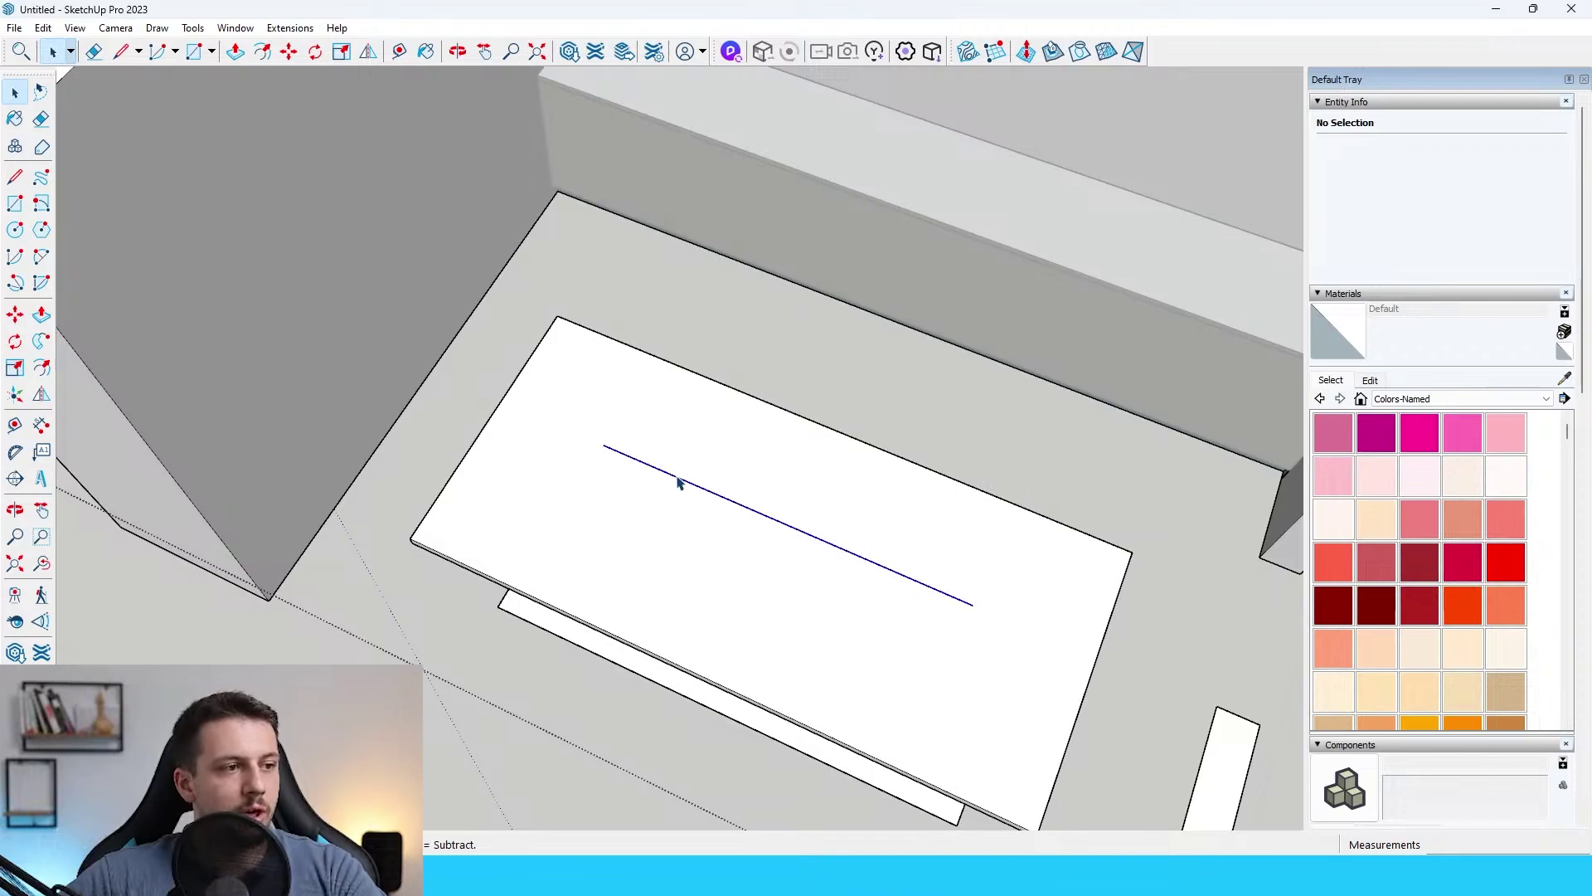
{"action": "scroll", "coordinate": [667, 464], "scroll_direction": "down", "scroll_amount": 4}
{"action": "middle_click_drag", "start_coordinate": [664, 459], "coordinate": [942, 636]}
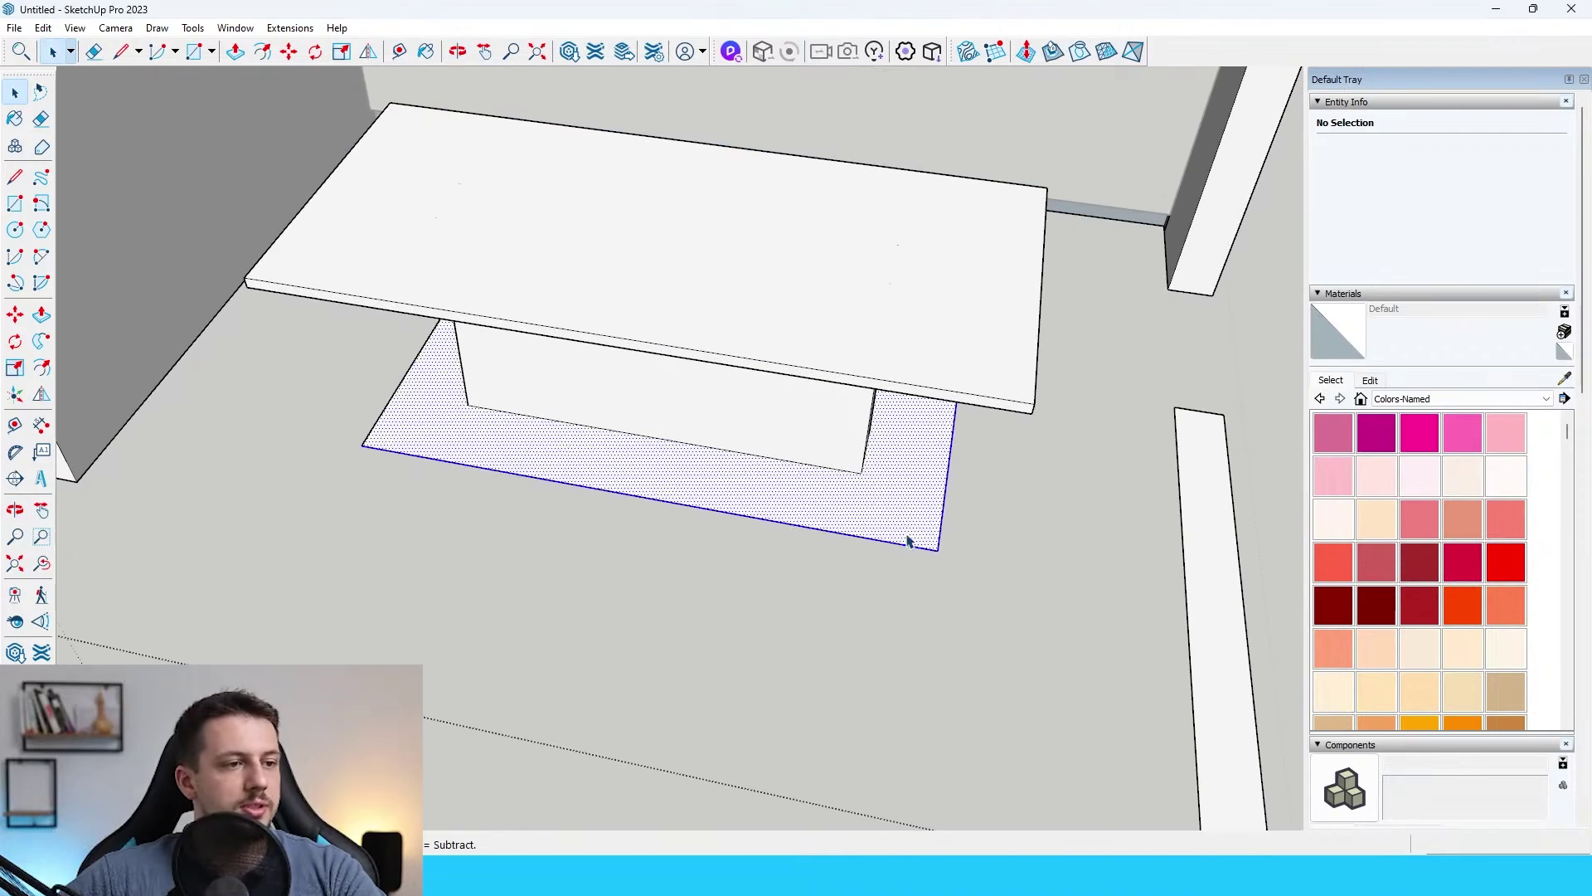
{"action": "middle_click_drag", "start_coordinate": [335, 385], "coordinate": [733, 459]}
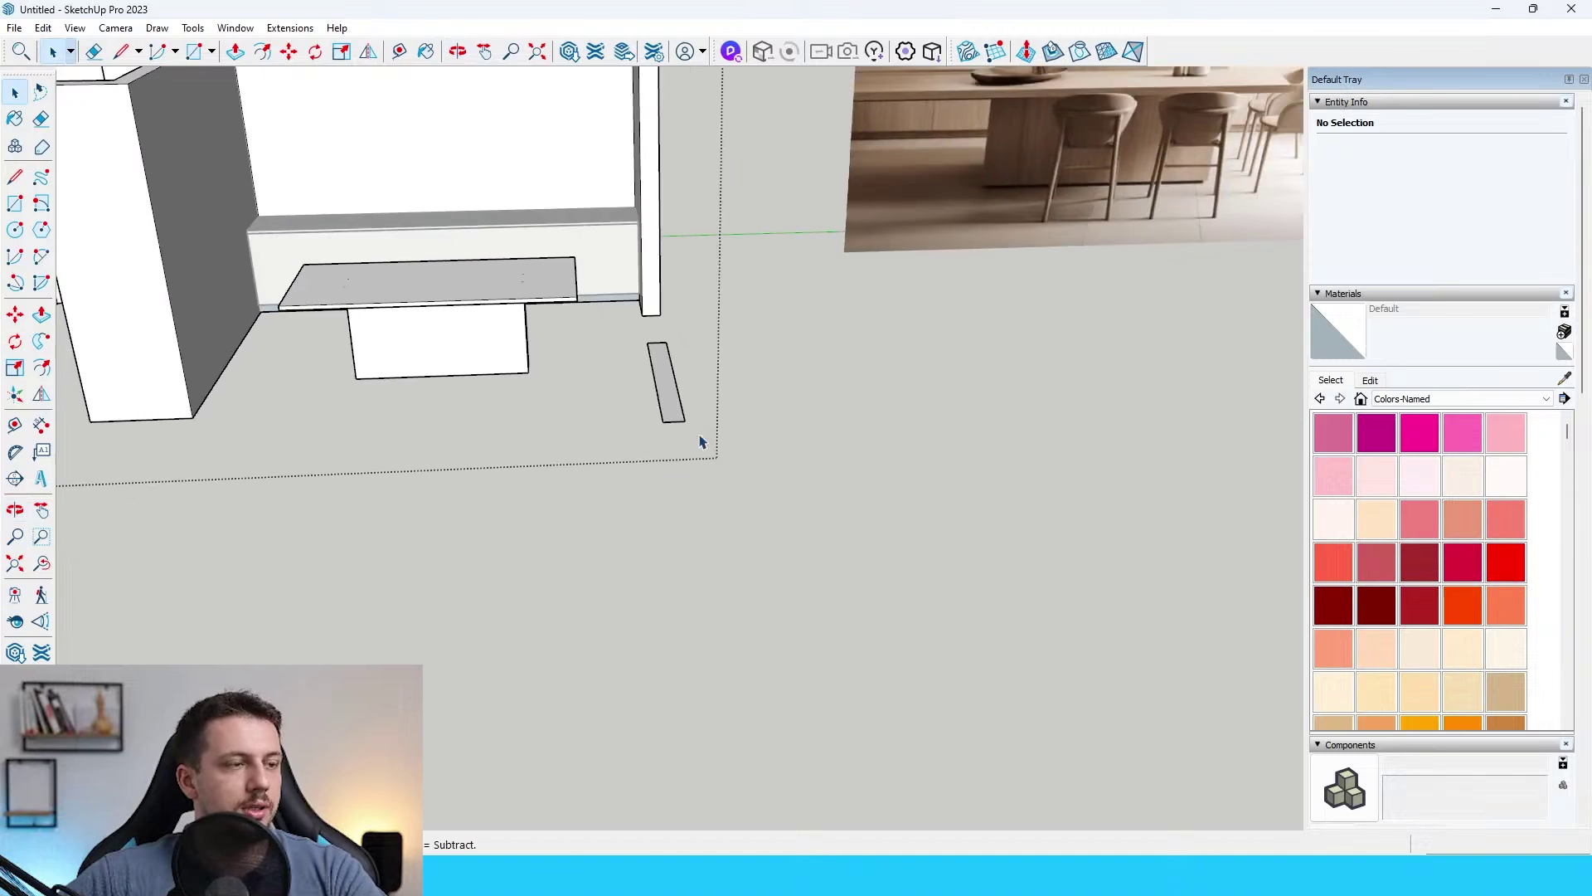
Extrude the separate wall strip beside the island upward about 301 cm.
{"action": "key", "text": "p"}
{"action": "left_click", "coordinate": [671, 386]}
{"action": "scroll", "coordinate": [720, 326], "scroll_direction": "down", "scroll_amount": 3}
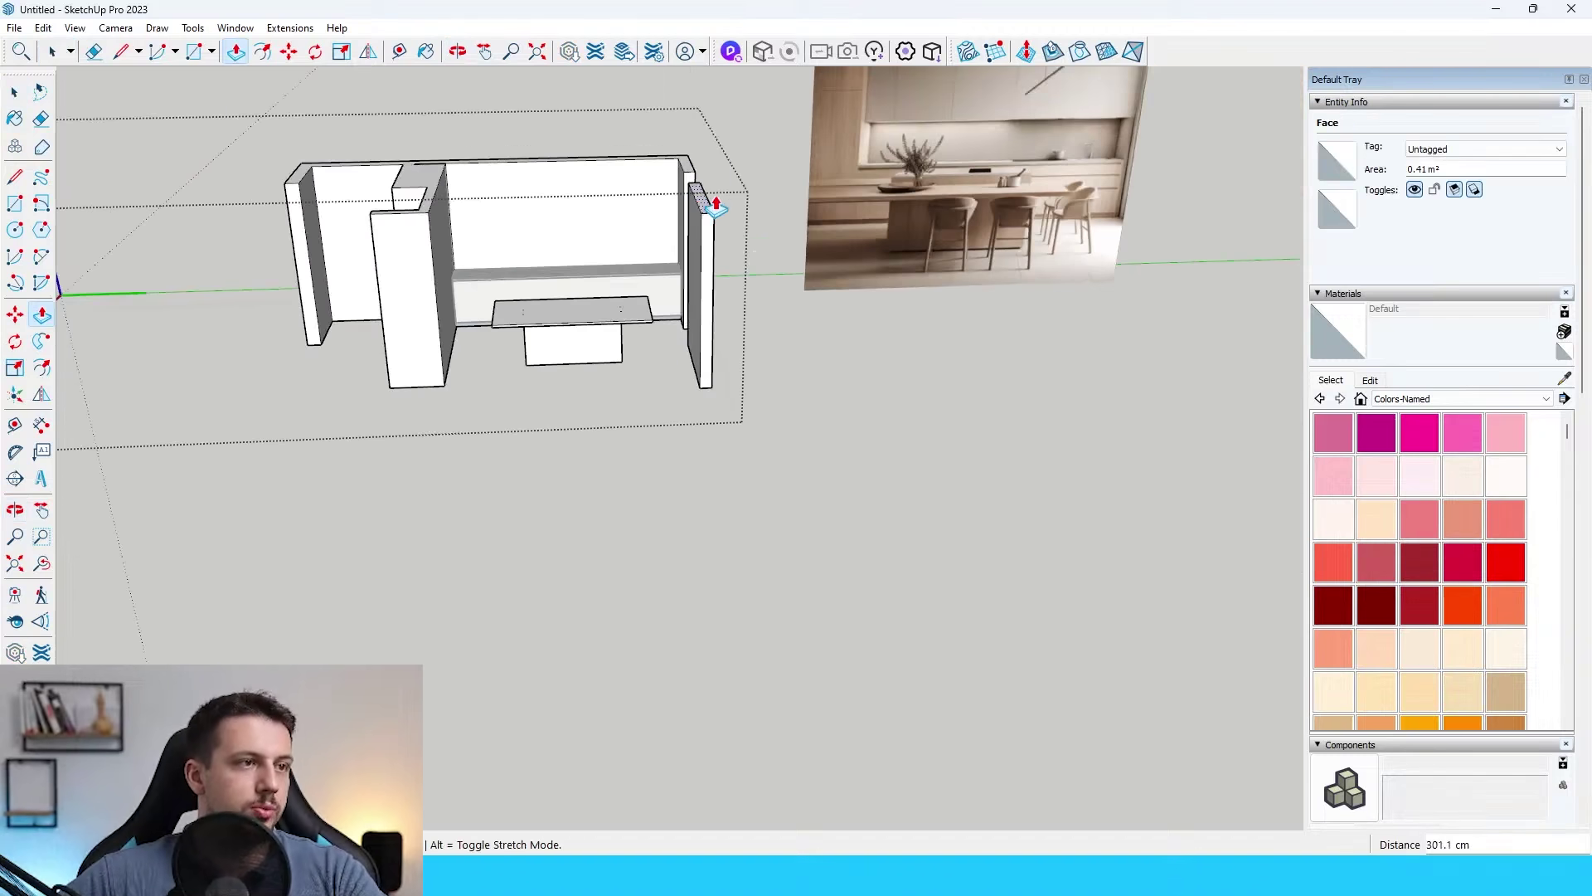
Draw a thin rectangle on the countertop along the back wall, spanning between the two side walls.
{"action": "key", "text": "r"}
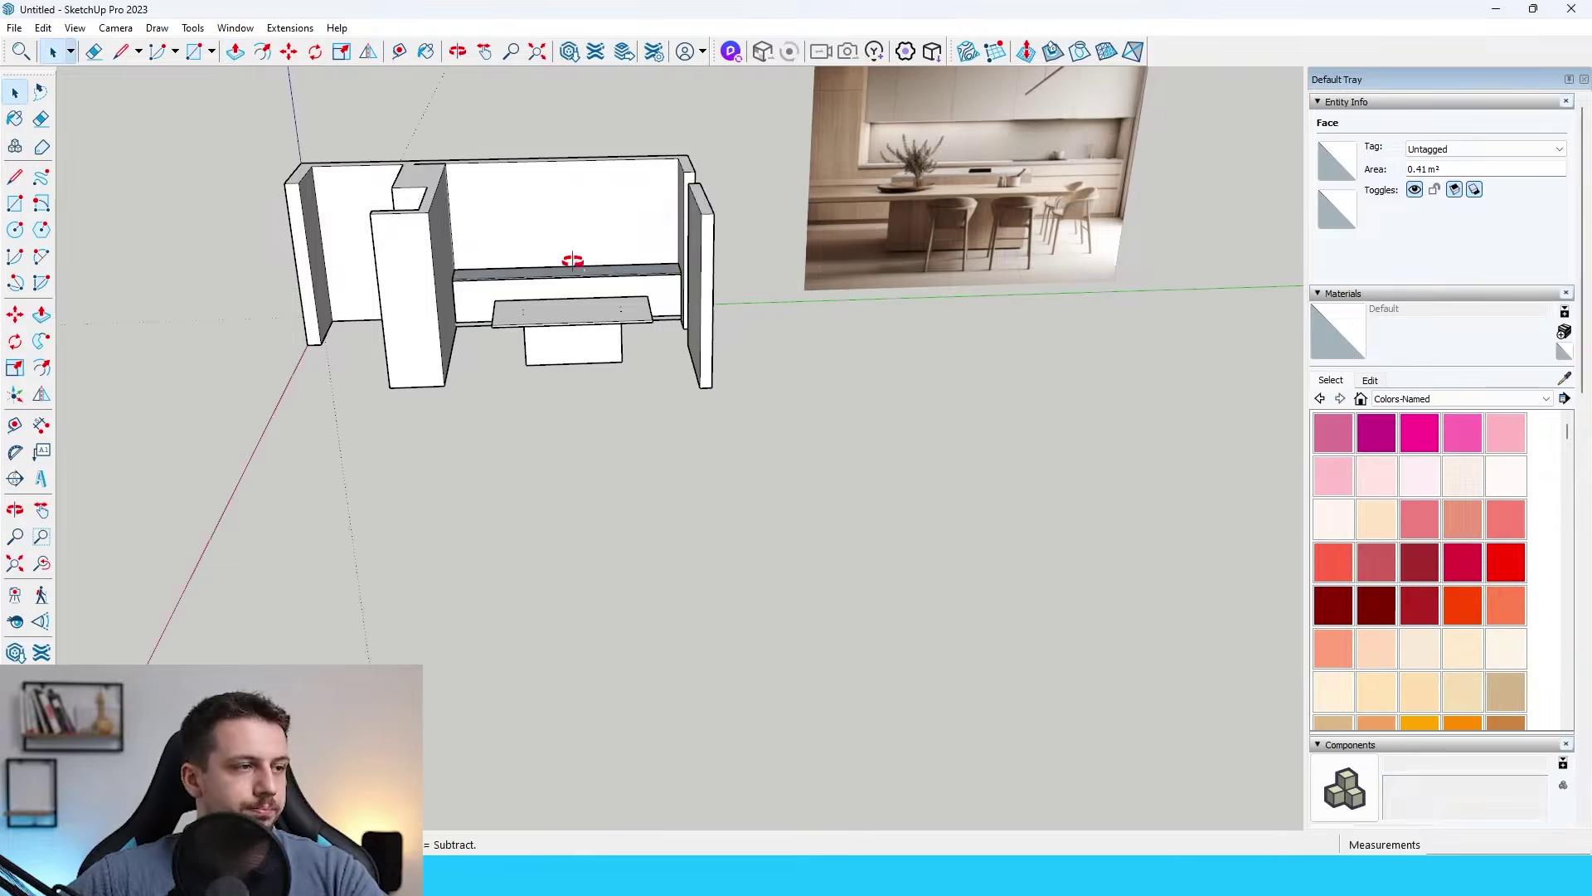
{"action": "scroll", "coordinate": [568, 259], "scroll_direction": "up", "scroll_amount": 10}
{"action": "left_click", "coordinate": [773, 510]}
{"action": "scroll", "coordinate": [821, 516], "scroll_direction": "down", "scroll_amount": 7}
{"action": "scroll", "coordinate": [423, 531], "scroll_direction": "up", "scroll_amount": 9}
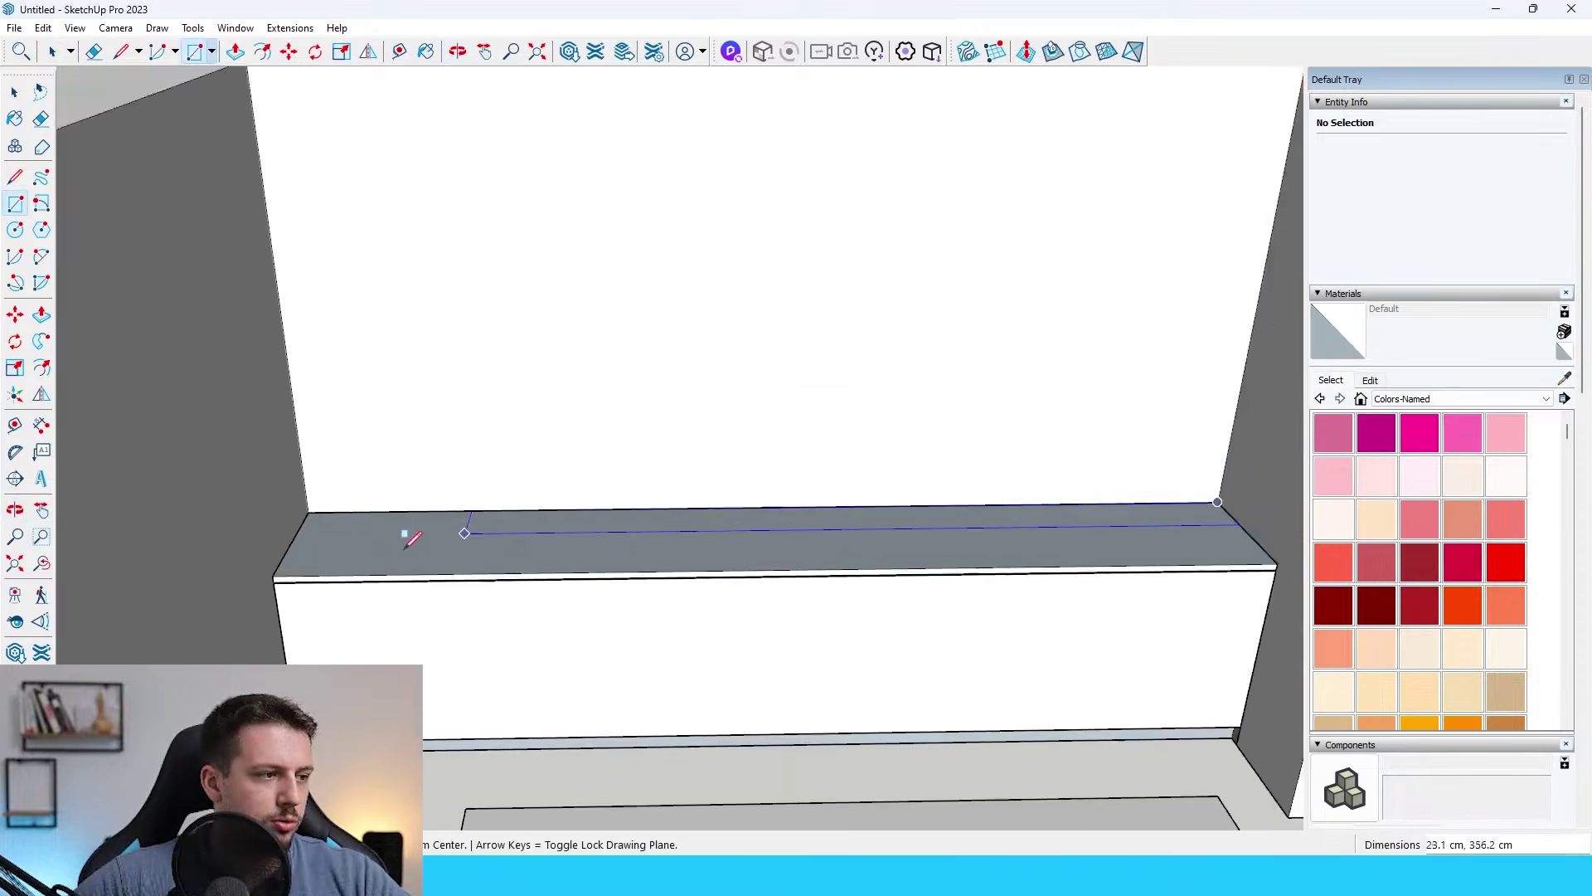
{"action": "middle_click_drag", "start_coordinate": [299, 506], "coordinate": [290, 581]}
{"action": "left_click", "coordinate": [287, 524]}
Extrude the thin rectangle upward along the back wall with Push/Pull to form the backsplash panel.
{"action": "key", "text": "p"}
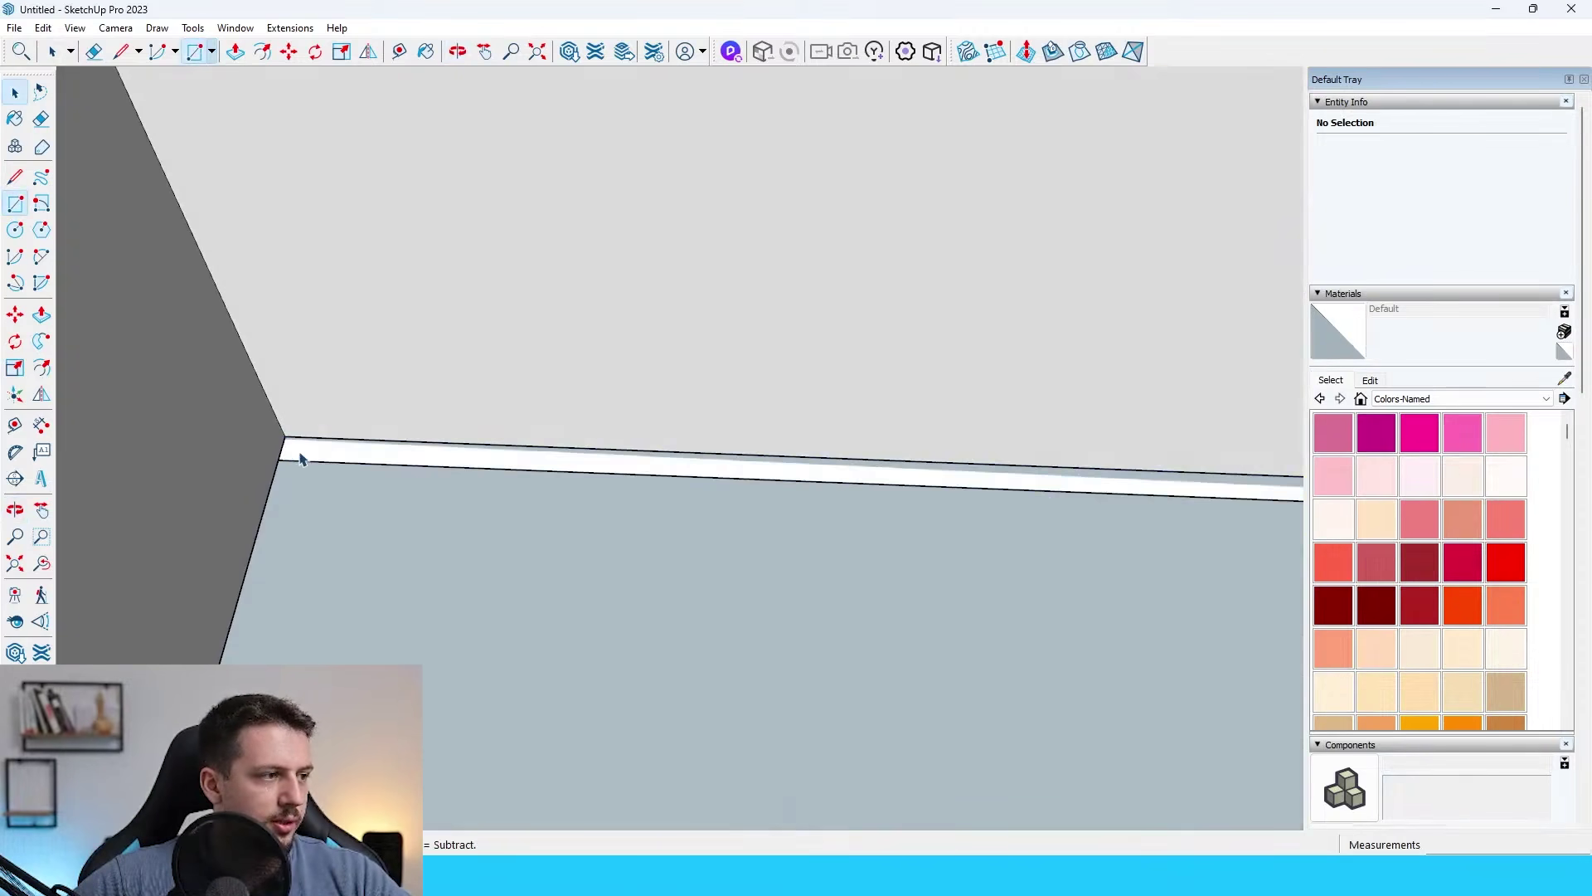
{"action": "left_click_drag", "start_coordinate": [299, 454], "coordinate": [329, 163]}
{"action": "type", "text": "50"}
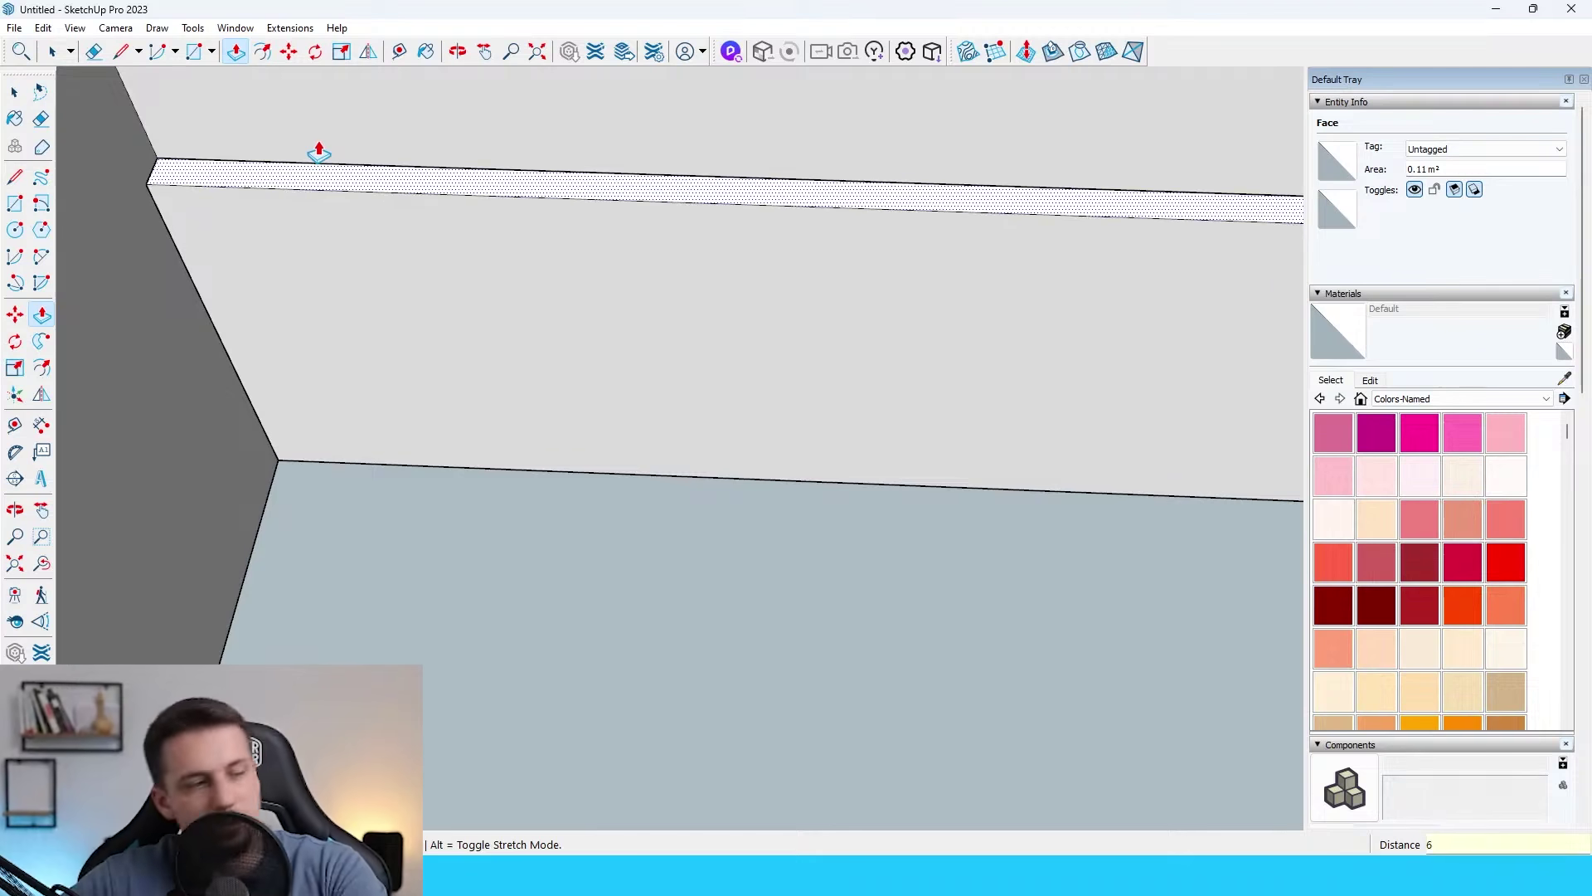
{"action": "key", "text": "Return"}
{"action": "scroll", "coordinate": [319, 151], "scroll_direction": "down", "scroll_amount": 8}
{"action": "key", "text": "space"}
Select the entire backsplash panel and make it a group.
{"action": "scroll", "coordinate": [311, 290], "scroll_direction": "down", "scroll_amount": 3}
{"action": "triple_click", "coordinate": [386, 260]}
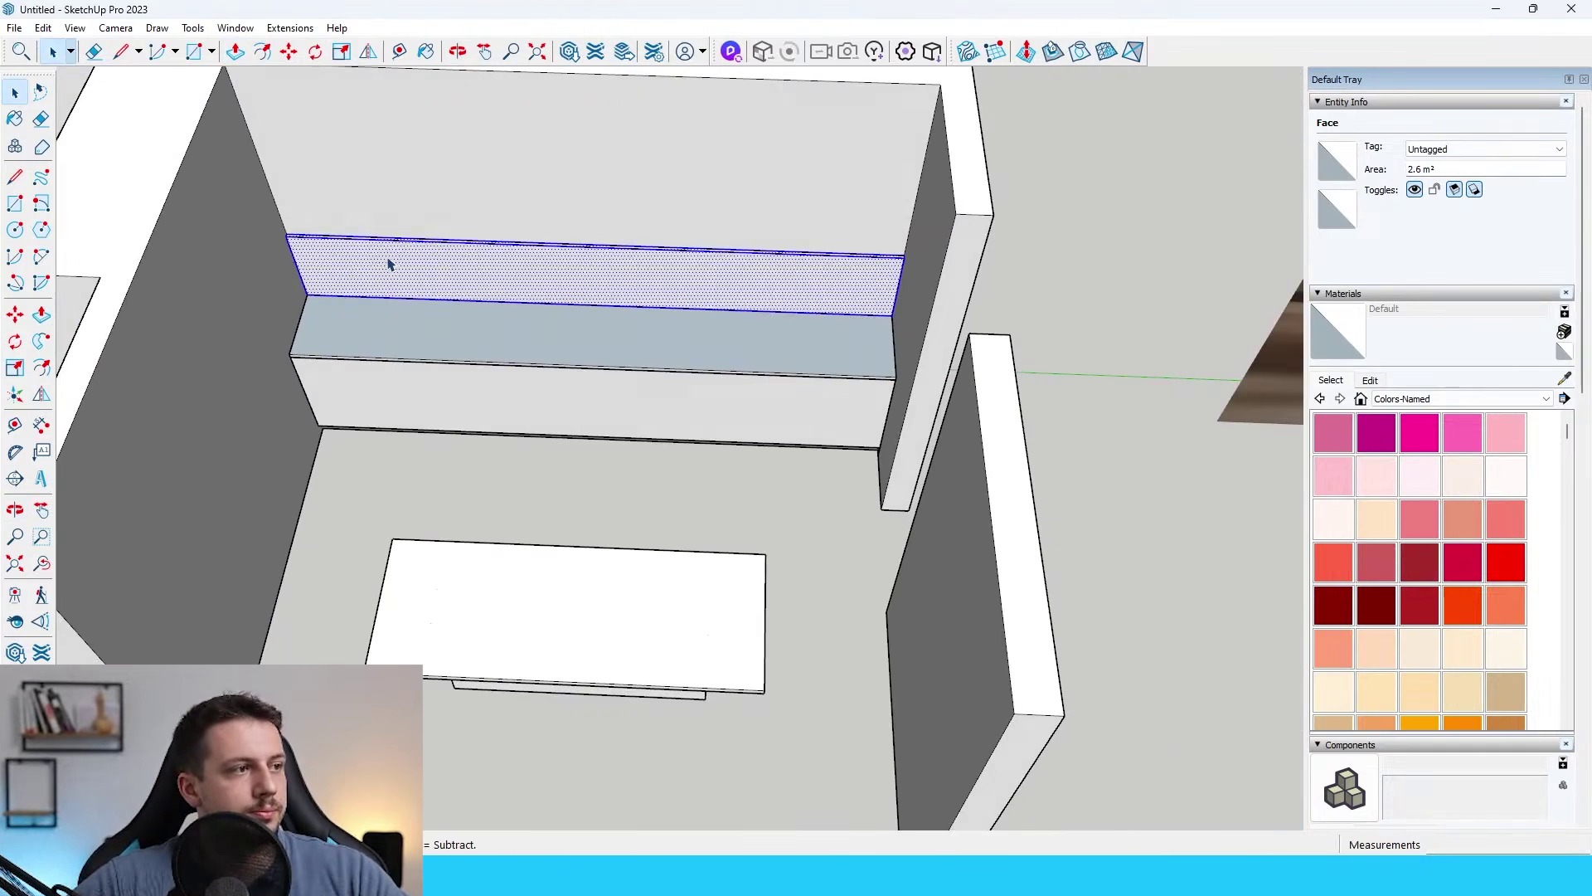
{"action": "right_click", "coordinate": [402, 259]}
{"action": "left_click", "coordinate": [490, 405]}
{"action": "scroll", "coordinate": [480, 320], "scroll_direction": "down", "scroll_amount": 5}
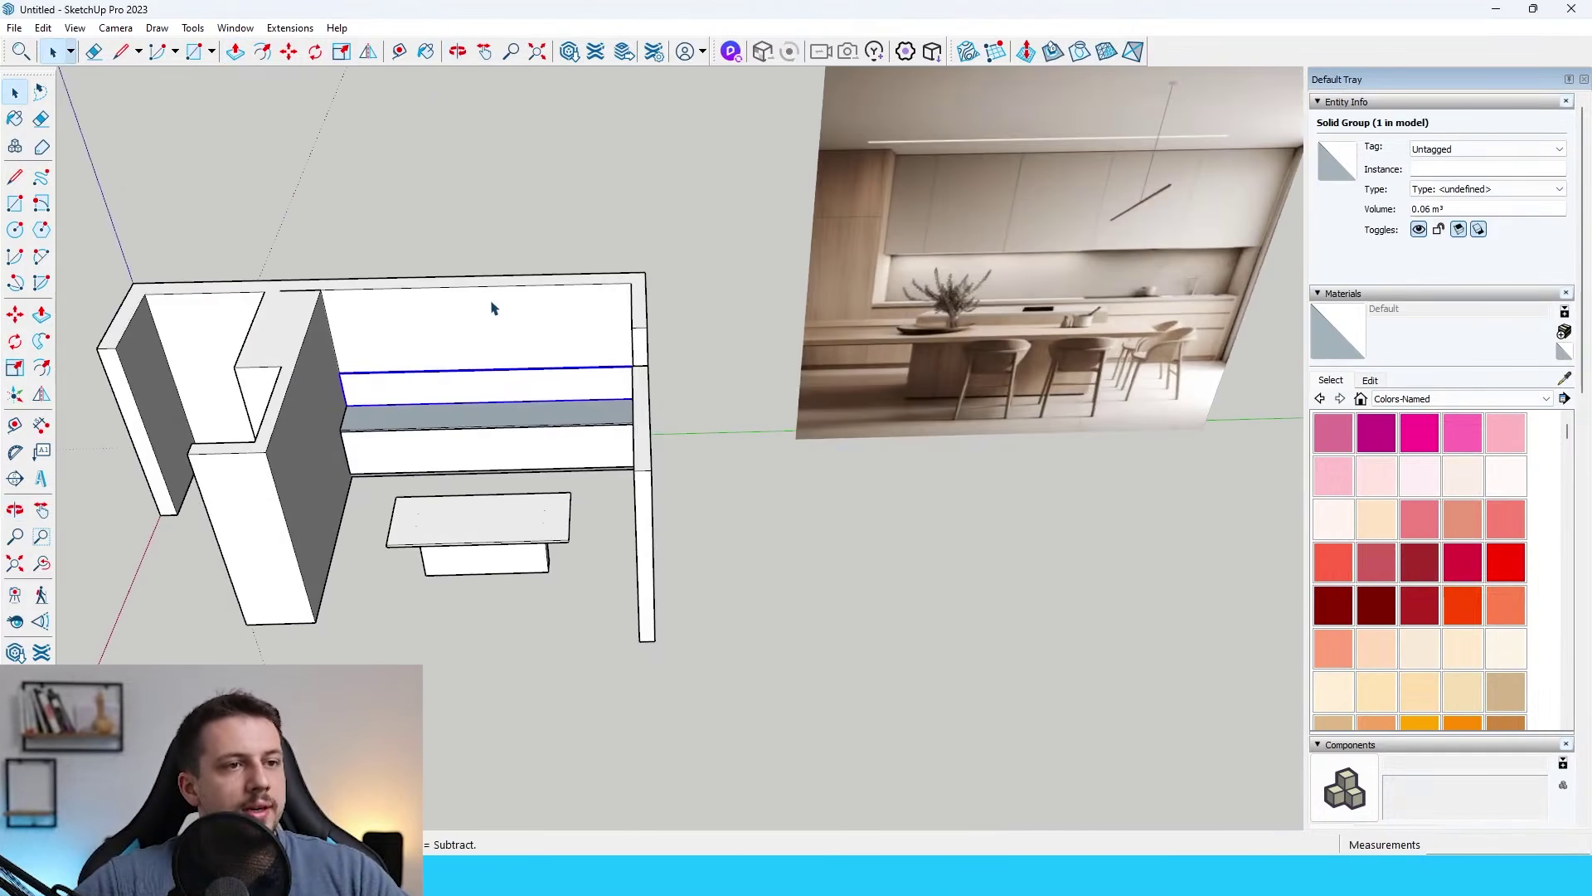
Draw a rectangle about 144 cm high and 430 cm wide on the back wall, from the wall's top corner down to the backsplash.
{"action": "middle_click_drag", "start_coordinate": [490, 310], "coordinate": [540, 202]}
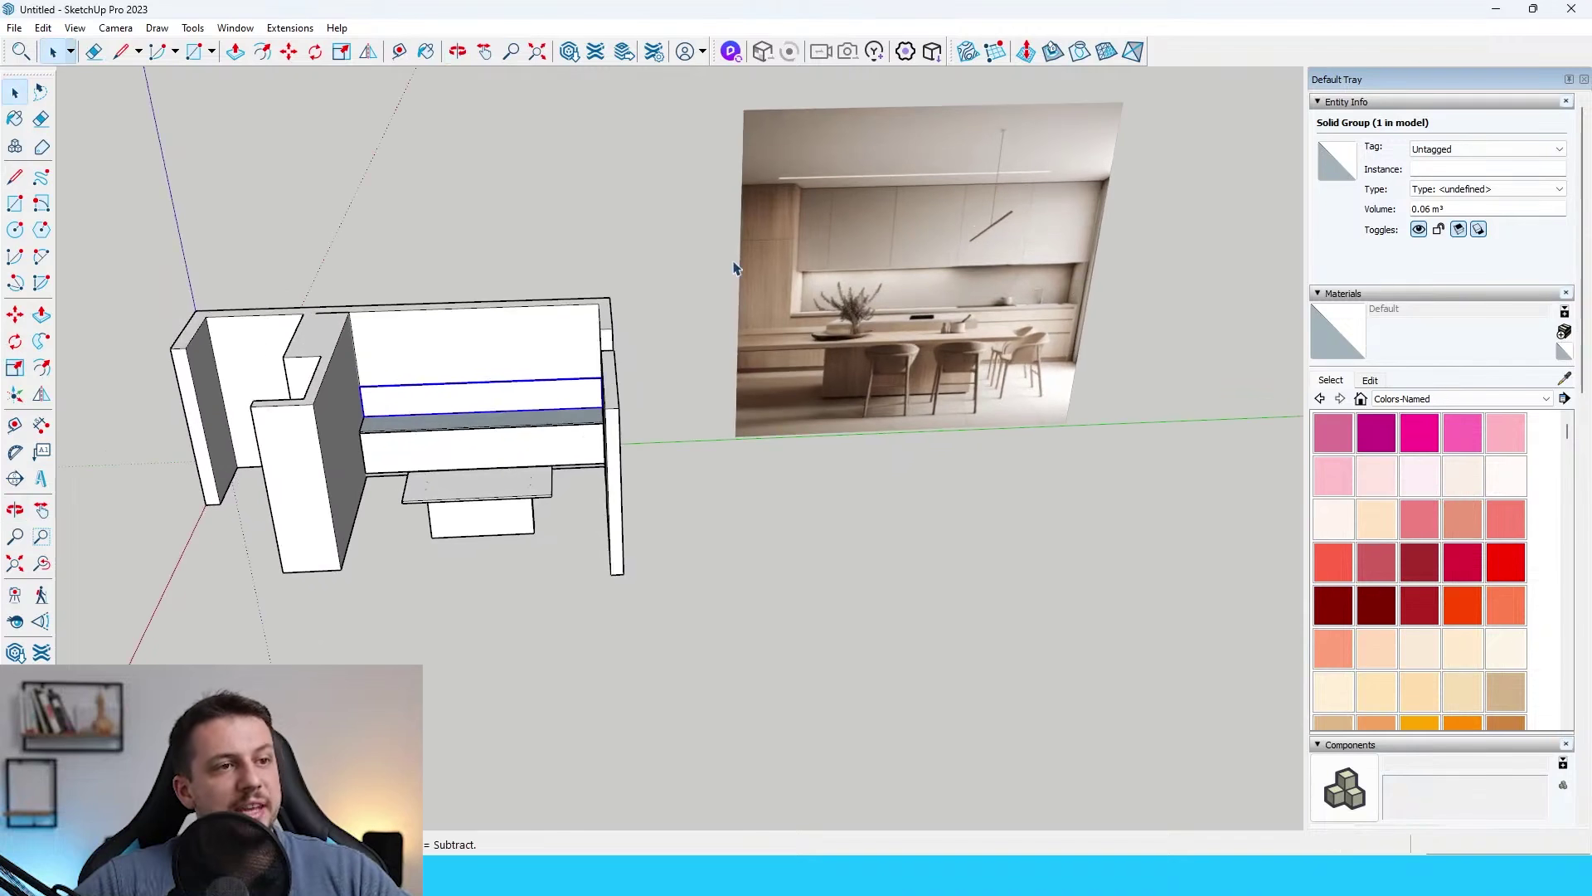
{"action": "scroll", "coordinate": [455, 295], "scroll_direction": "up", "scroll_amount": 6}
{"action": "key", "text": "r"}
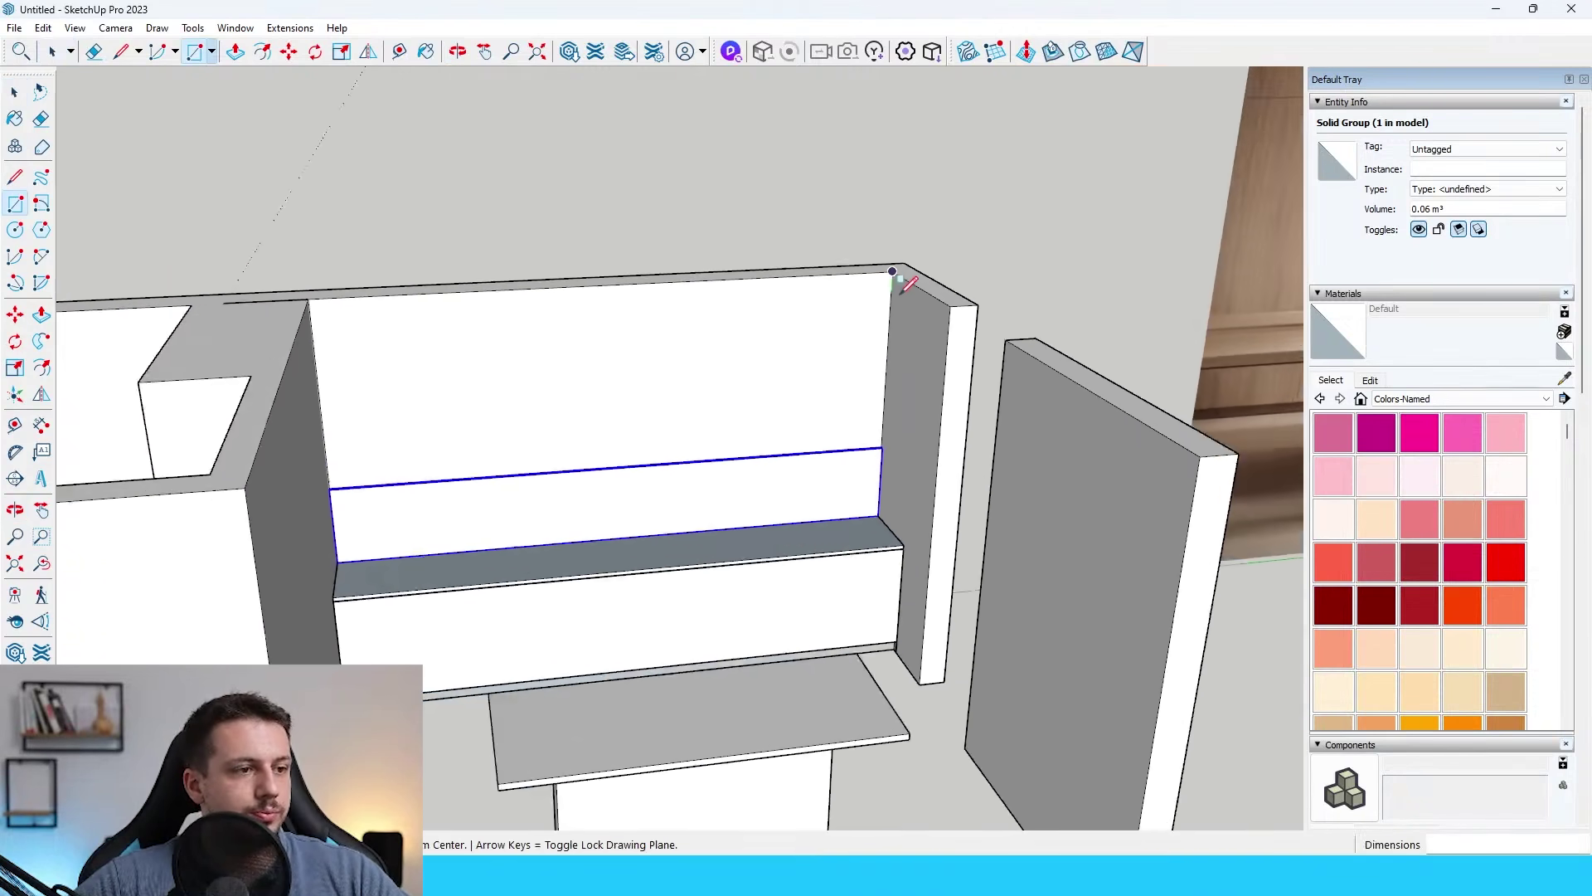
{"action": "left_click", "coordinate": [892, 271]}
{"action": "scroll", "coordinate": [572, 423], "scroll_direction": "up", "scroll_amount": 10}
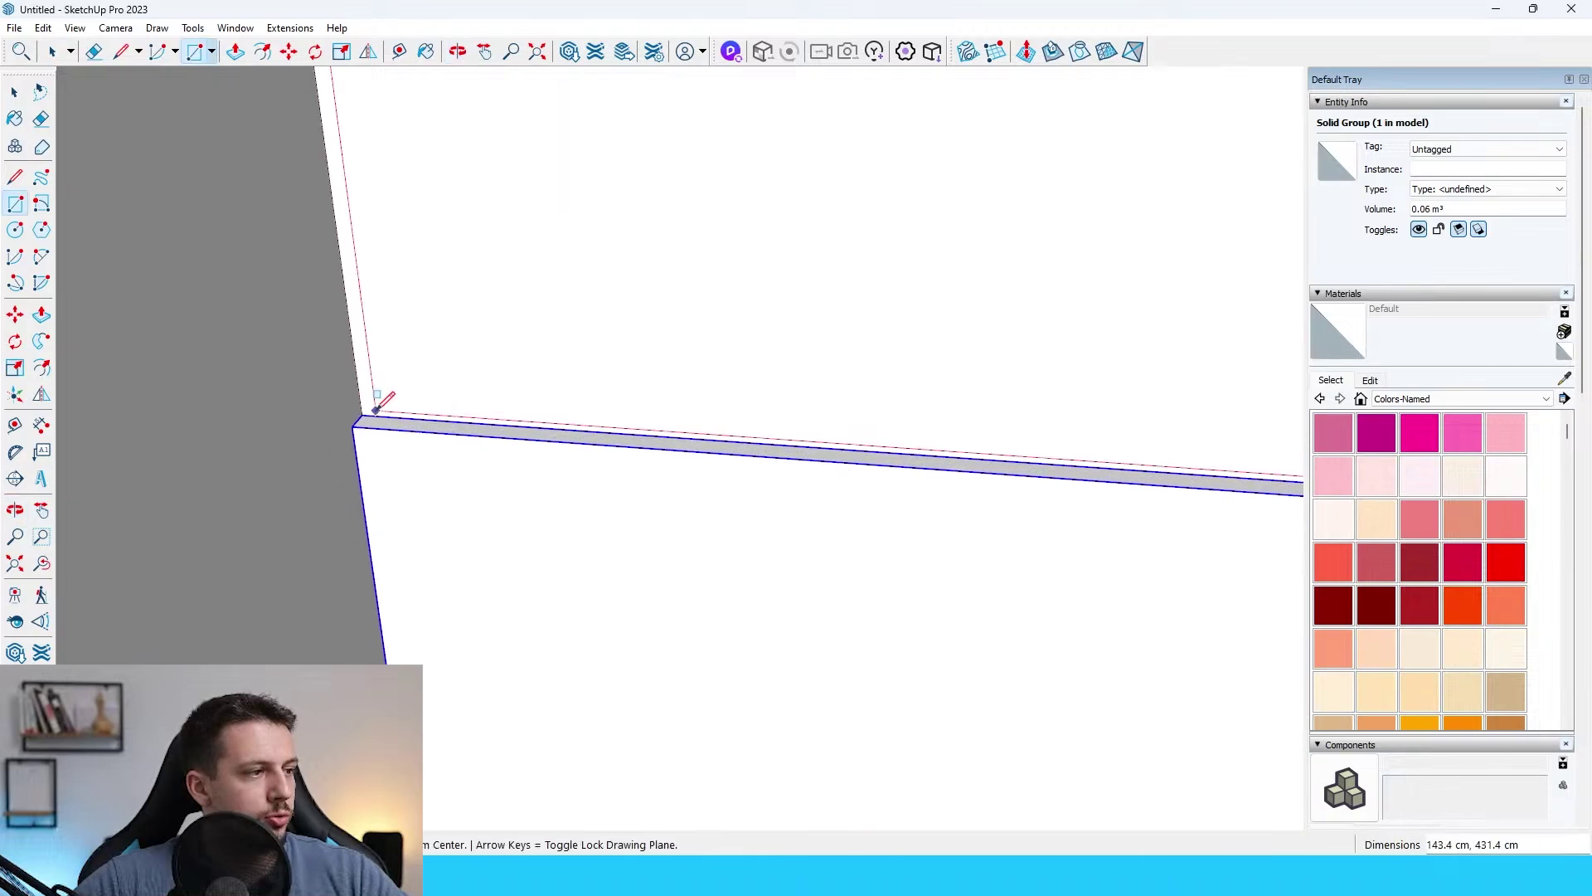
{"action": "left_click", "coordinate": [370, 412]}
Extrude the rectangle above the backsplash out from the wall with Push/Pull to form the upper cabinet.
{"action": "key", "text": "p"}
{"action": "scroll", "coordinate": [391, 359], "scroll_direction": "down", "scroll_amount": 6}
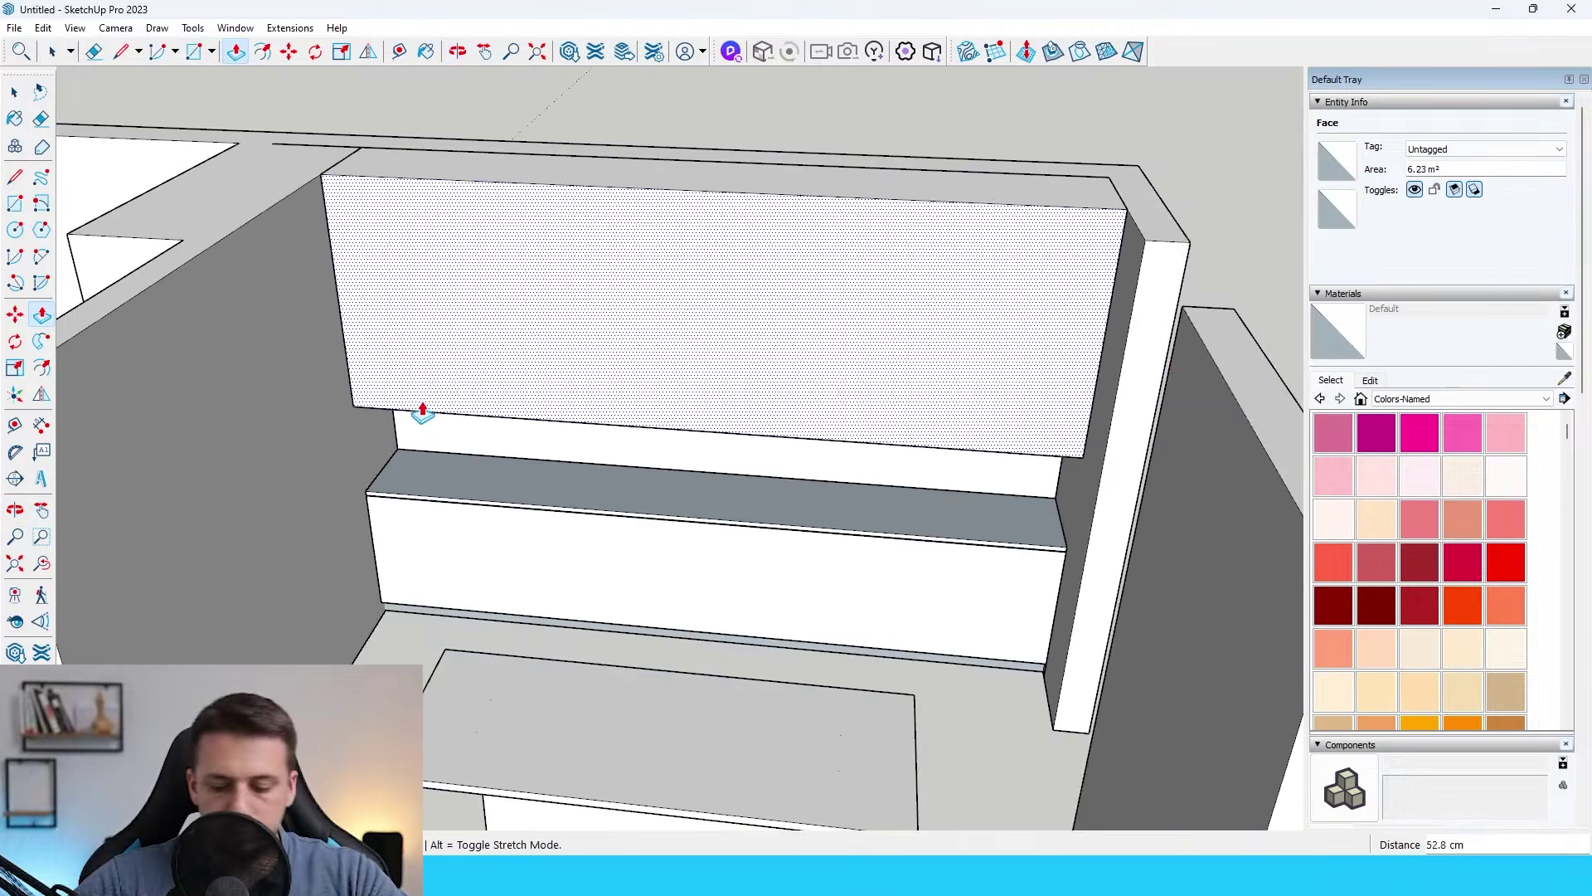
{"action": "left_click", "coordinate": [422, 412]}
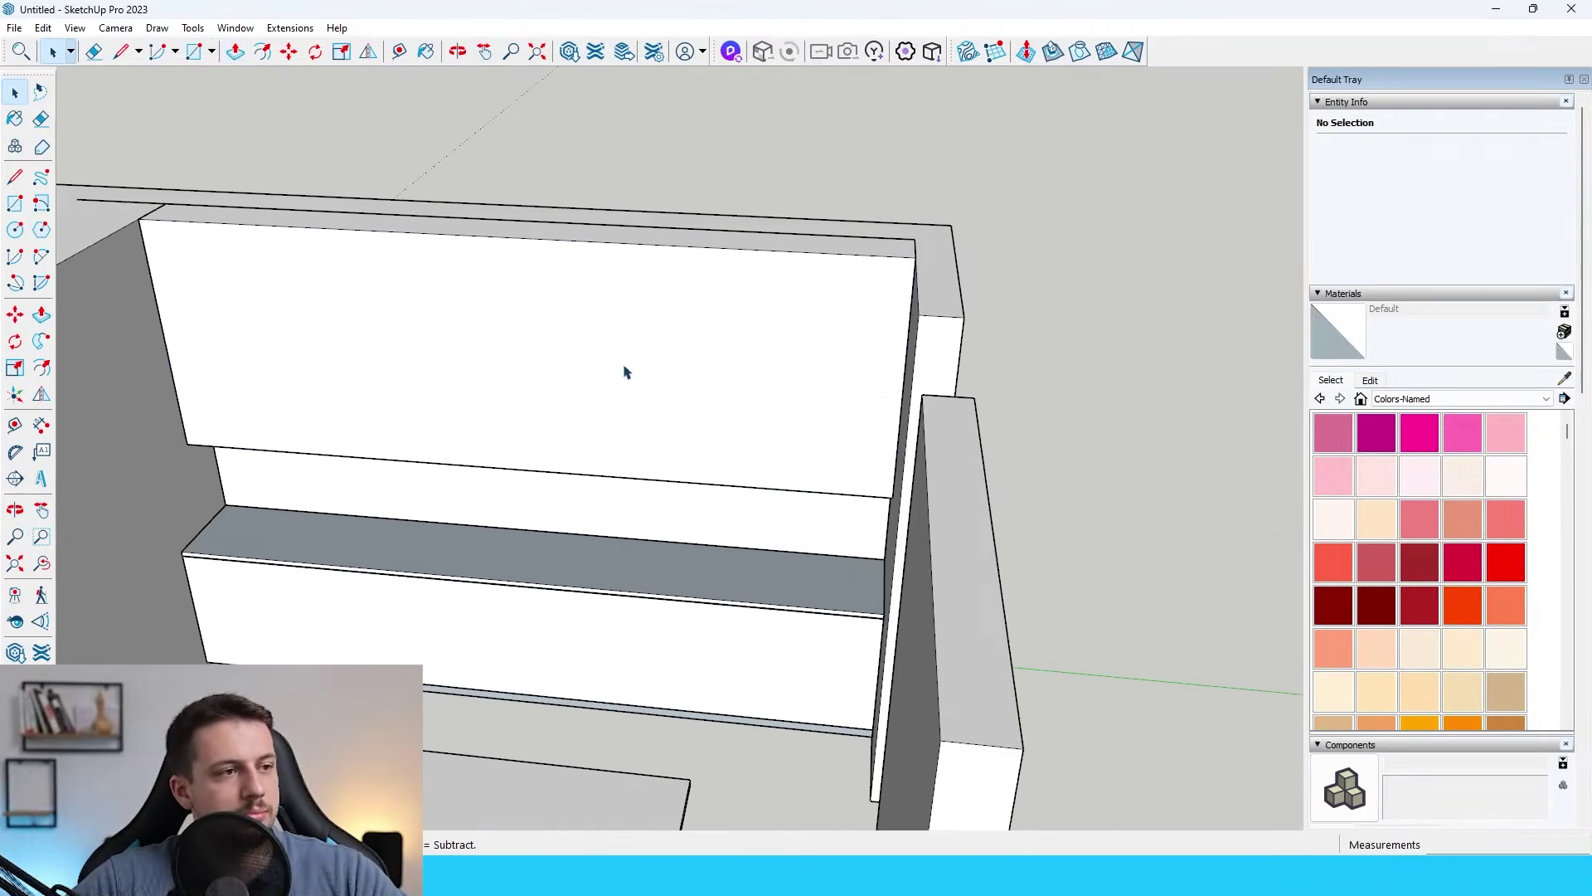
Select the entire upper cabinet volume and make it a group.
{"action": "triple_click", "coordinate": [626, 373]}
{"action": "right_click", "coordinate": [625, 366]}
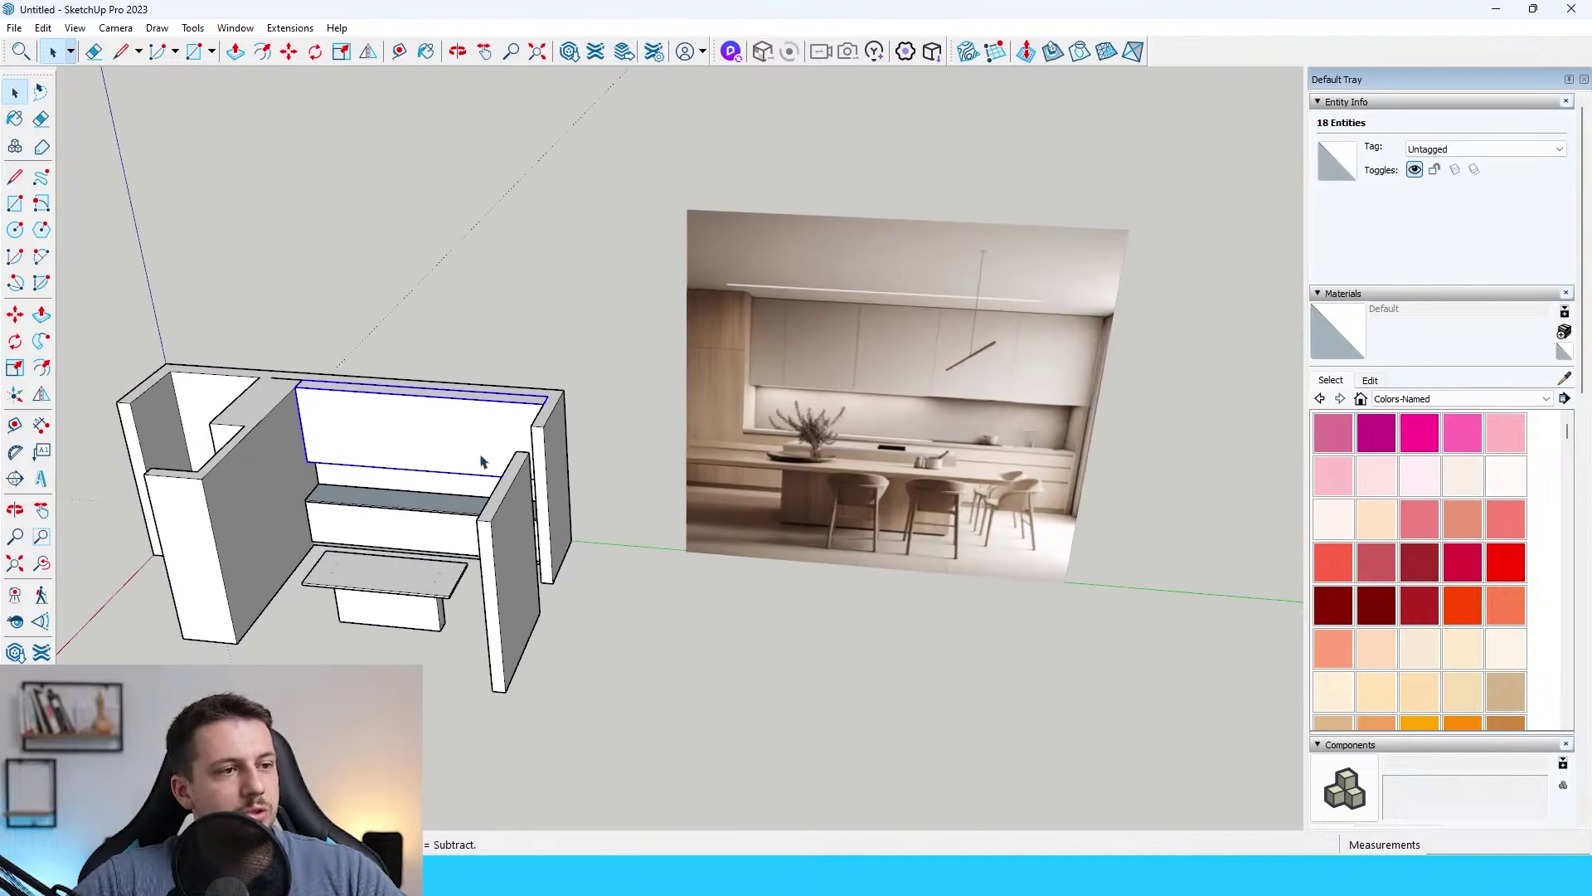
{"action": "middle_click_drag", "start_coordinate": [596, 431], "coordinate": [636, 363]}
{"action": "left_click", "coordinate": [595, 449]}
{"action": "scroll", "coordinate": [245, 578], "scroll_direction": "up", "scroll_amount": 3}
{"action": "scroll", "coordinate": [246, 584], "scroll_direction": "down", "scroll_amount": 3}
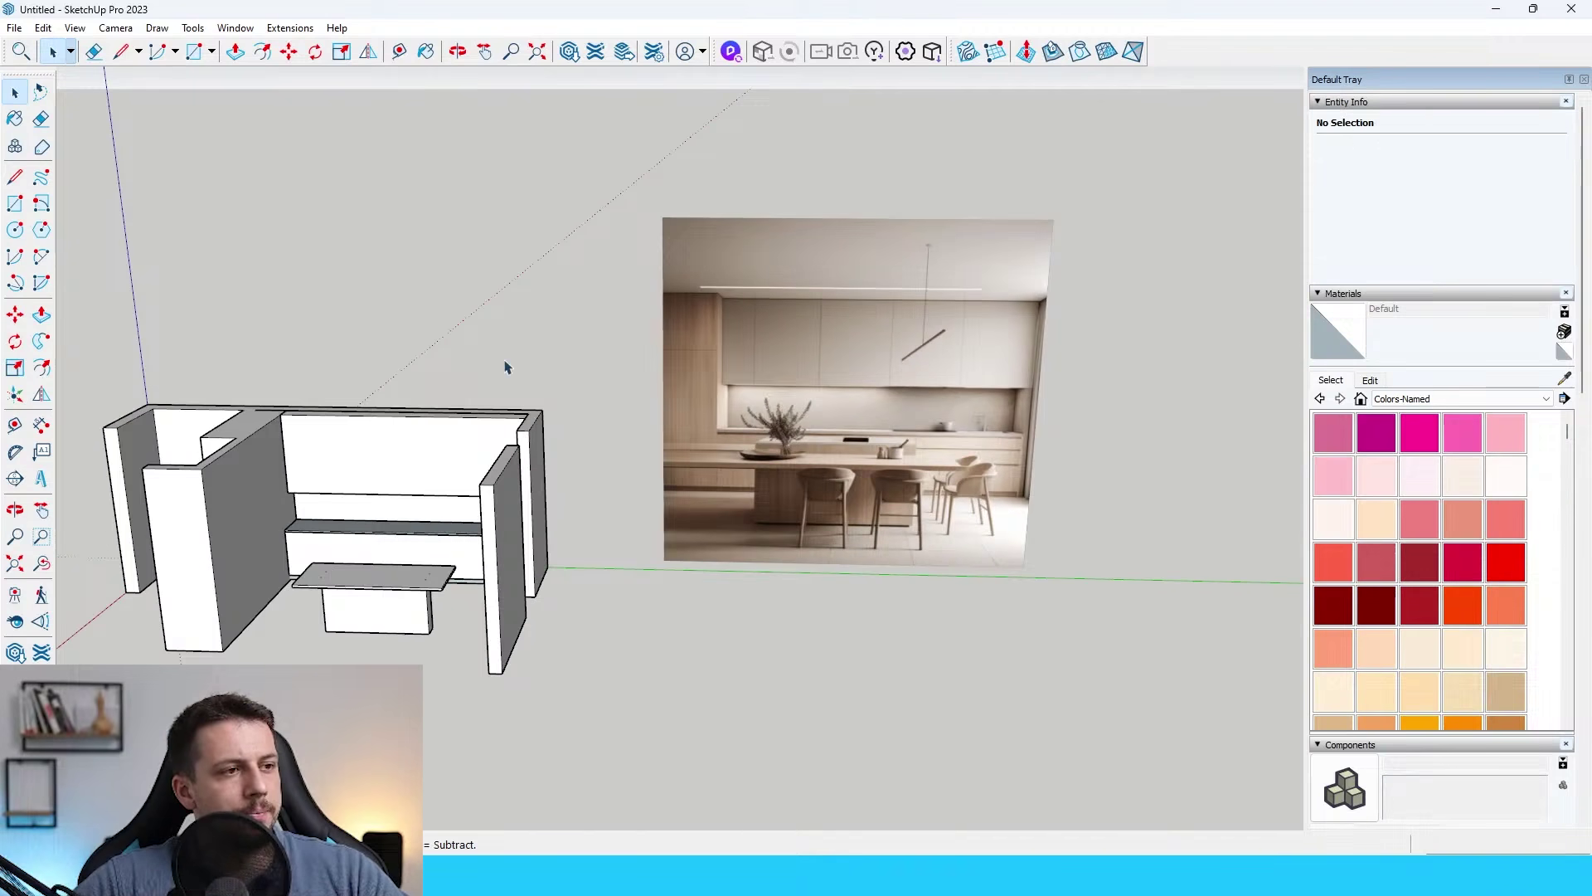
Open the base cabinet for editing and mark off a rectangle on its countertop at the end beside the tall block.
{"action": "scroll", "coordinate": [306, 529], "scroll_direction": "up", "scroll_amount": 6}
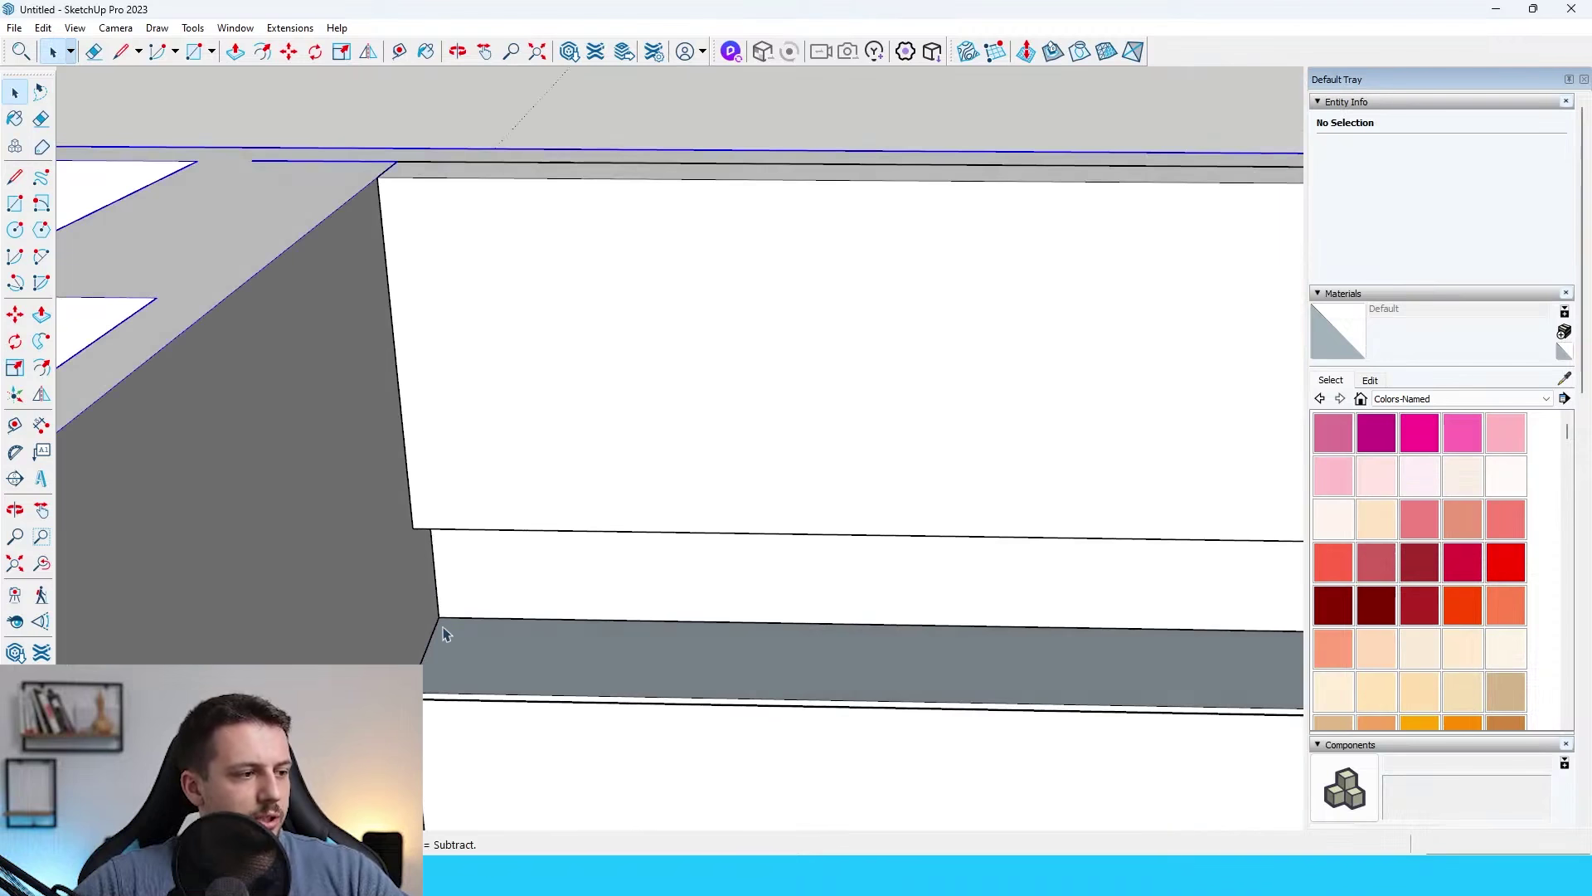
{"action": "left_click", "coordinate": [444, 635]}
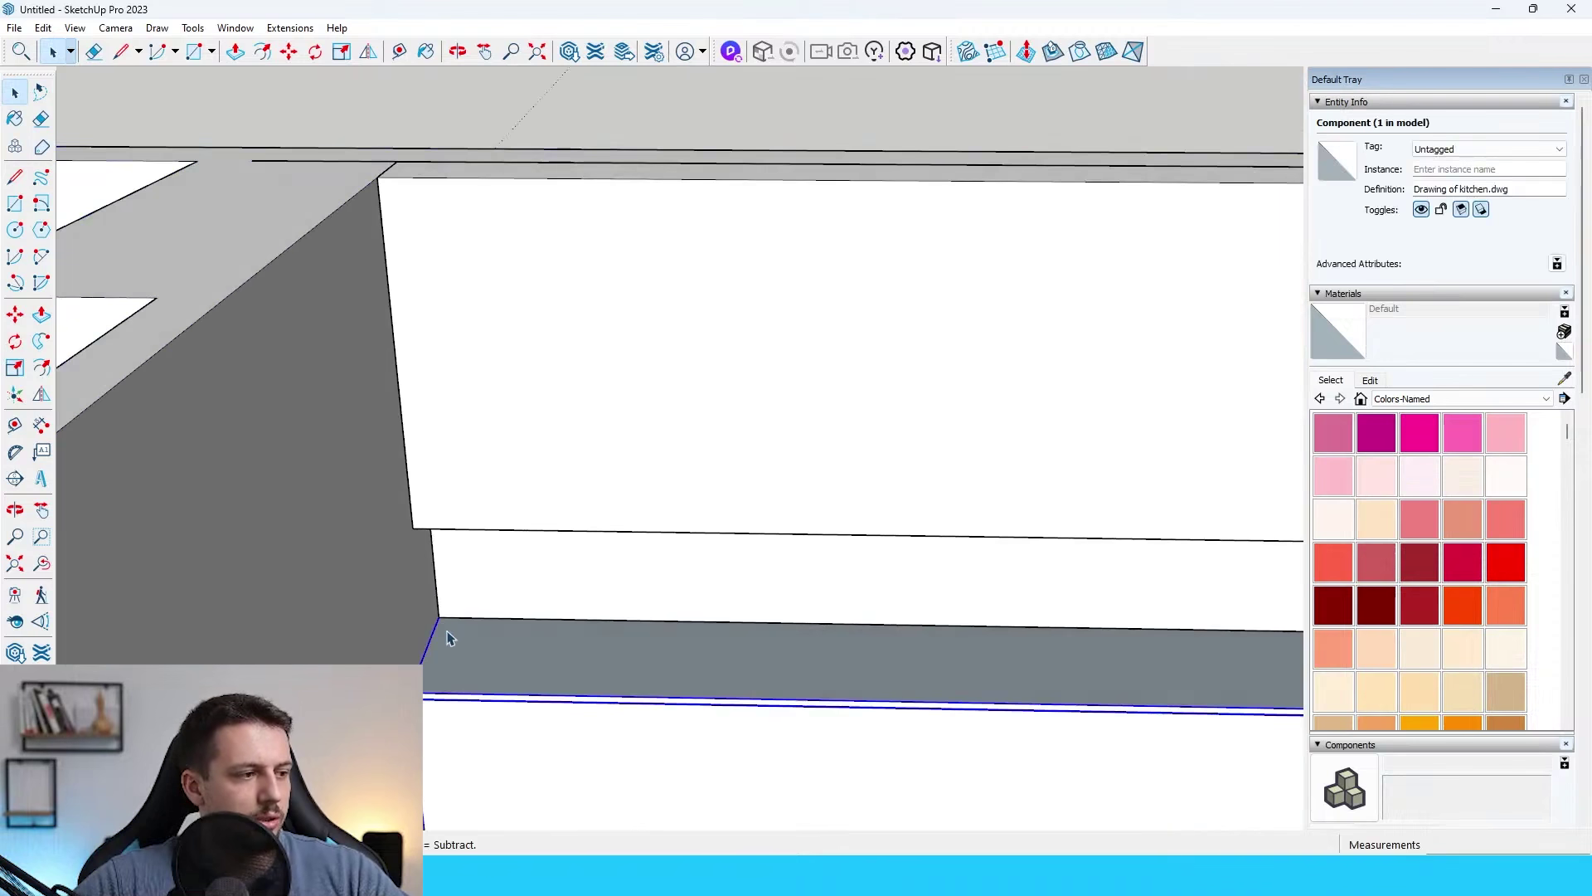
{"action": "double_click", "coordinate": [470, 646]}
{"action": "left_click", "coordinate": [551, 661]}
{"action": "scroll", "coordinate": [462, 689], "scroll_direction": "up", "scroll_amount": 3}
{"action": "middle_click_drag", "start_coordinate": [462, 690], "coordinate": [718, 622]}
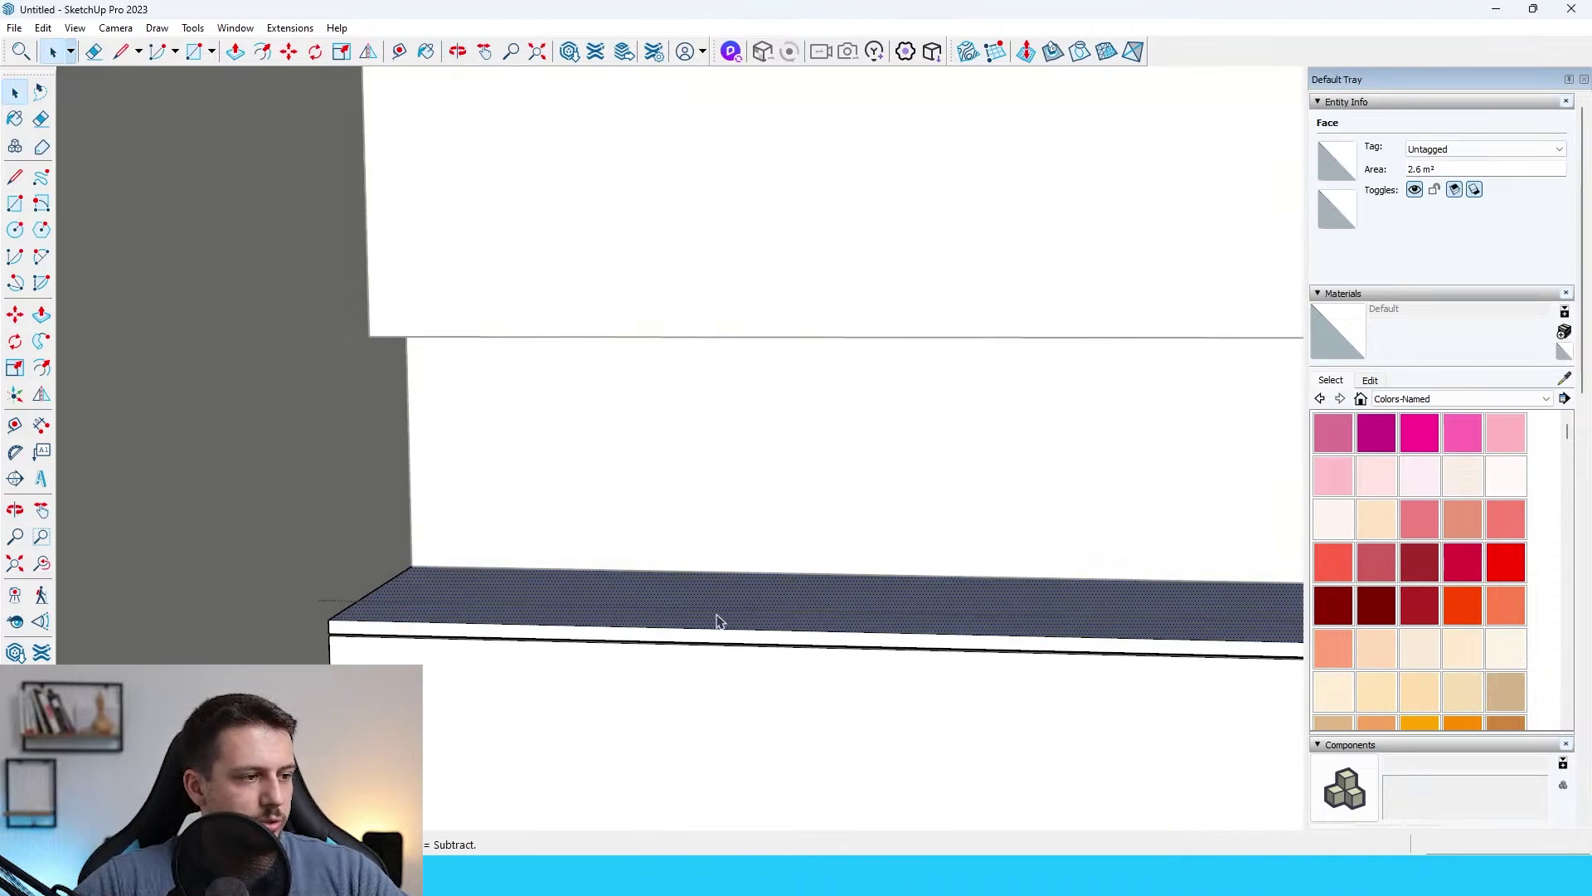
{"action": "scroll", "coordinate": [634, 634], "scroll_direction": "down", "scroll_amount": 3}
{"action": "middle_click_drag", "start_coordinate": [630, 599], "coordinate": [604, 672]}
Extrude the marked countertop section up about 207 cm to the top of the walls as a tall cabinet, and finish editing the base cabinet.
{"action": "scroll", "coordinate": [494, 370], "scroll_direction": "down", "scroll_amount": 10}
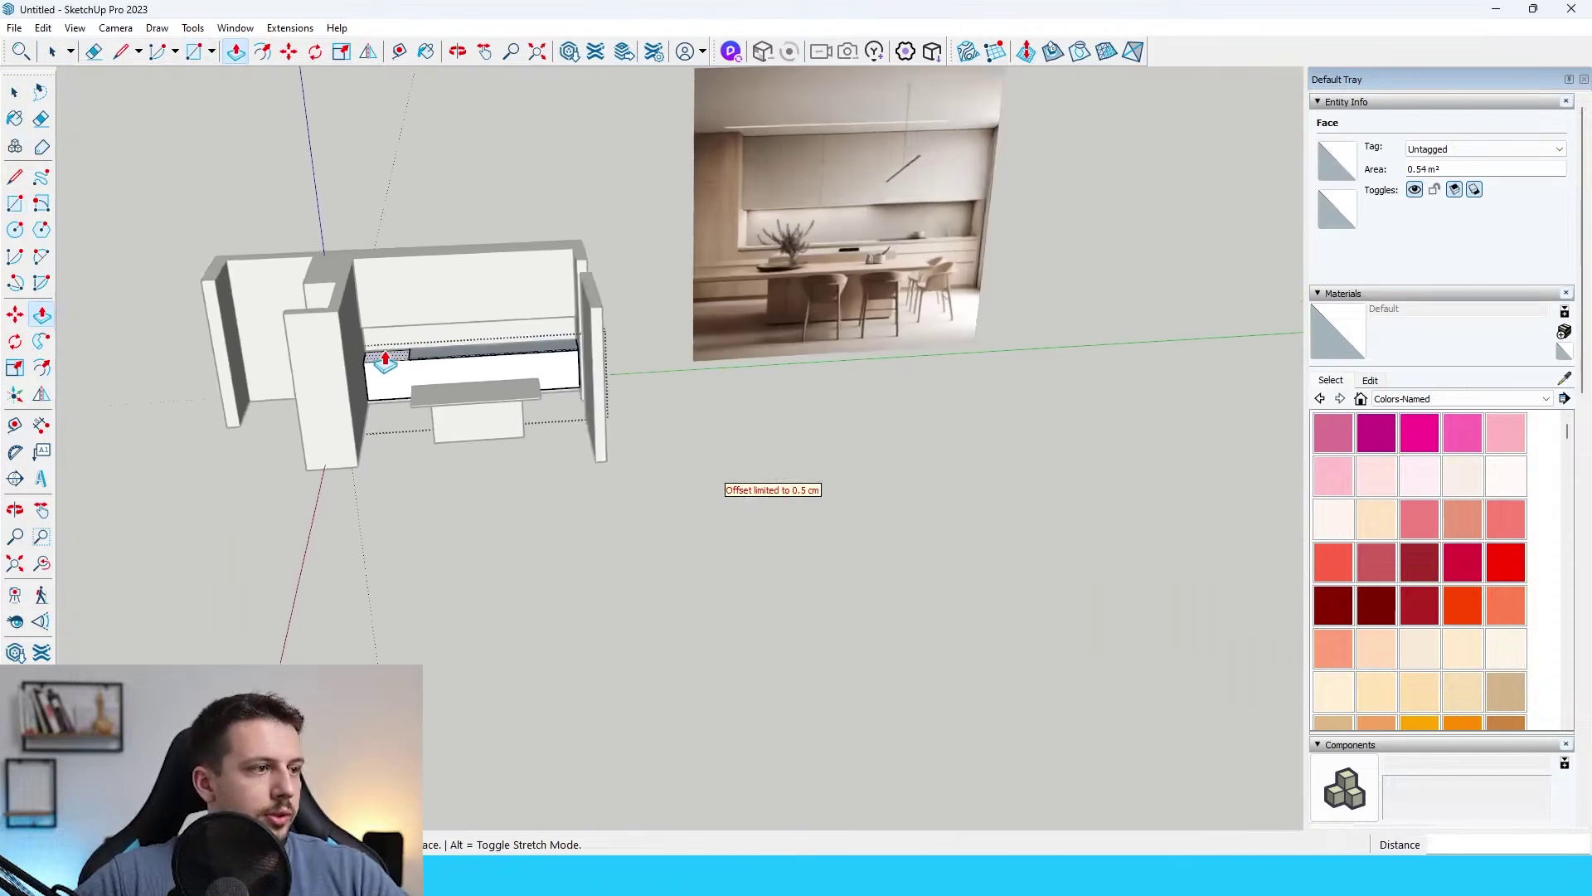
{"action": "scroll", "coordinate": [403, 362], "scroll_direction": "up", "scroll_amount": 4}
{"action": "left_click", "coordinate": [403, 363]}
{"action": "middle_click_drag", "start_coordinate": [390, 79], "coordinate": [389, 141], "text": "shift"}
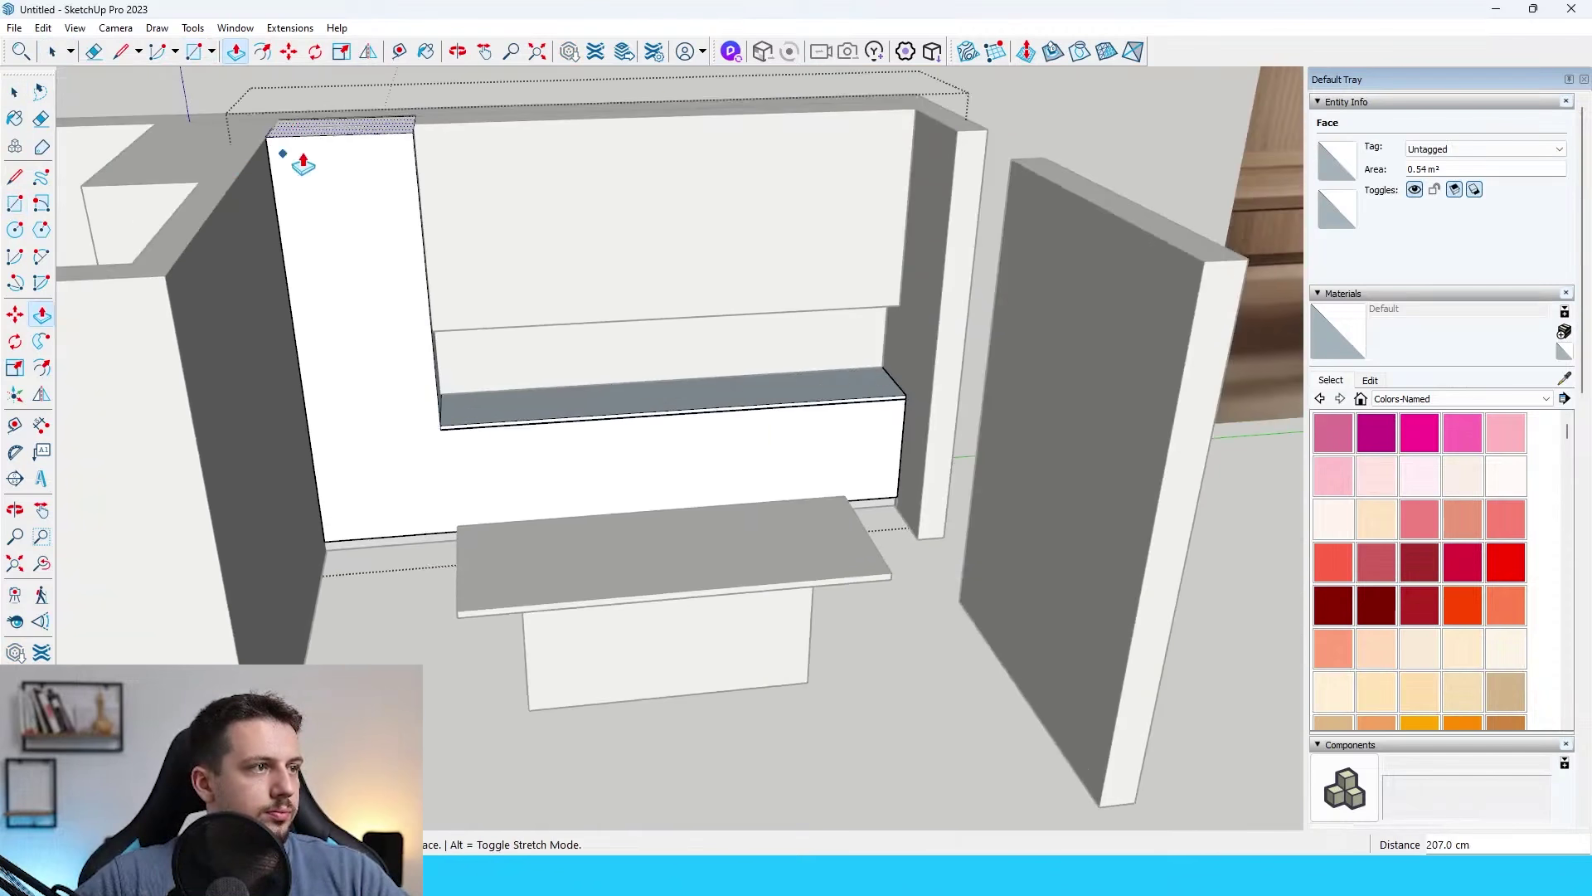
{"action": "key", "text": "space"}
{"action": "scroll", "coordinate": [331, 213], "scroll_direction": "down", "scroll_amount": 5}
{"action": "middle_click_drag", "start_coordinate": [348, 249], "coordinate": [299, 158]}
{"action": "left_click", "coordinate": [291, 149]}
Draw a full-height rectangle about 60 cm wide on the upper cabinet's front face, at the end against the side wall.
{"action": "scroll", "coordinate": [328, 226], "scroll_direction": "up", "scroll_amount": 5}
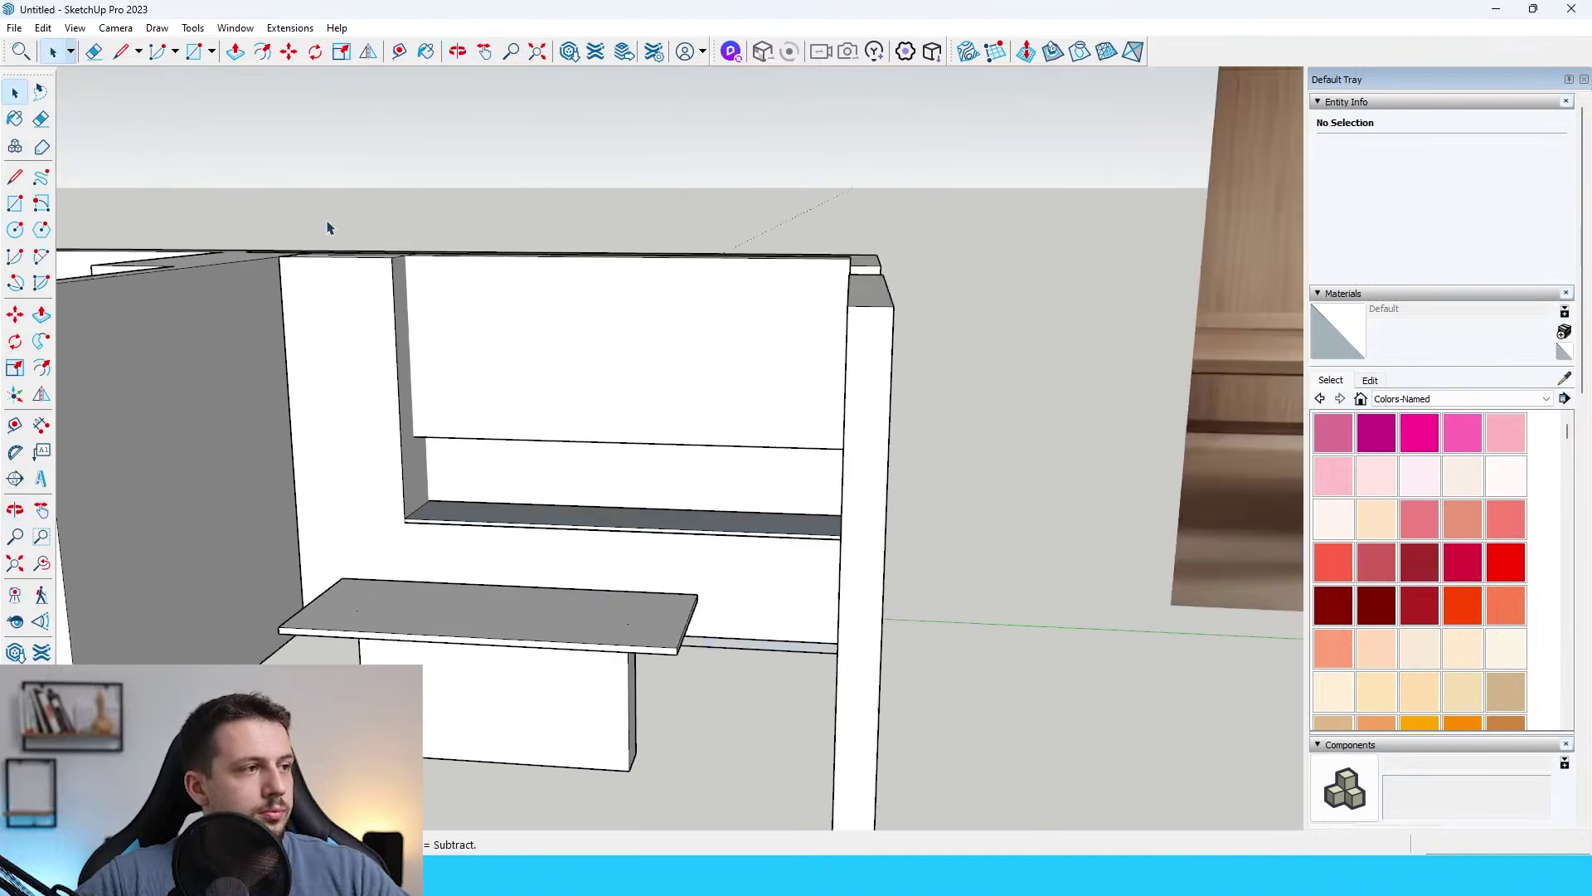
{"action": "scroll", "coordinate": [330, 227], "scroll_direction": "down", "scroll_amount": 5}
{"action": "mouse_move", "coordinate": [330, 228]}
{"action": "middle_mouse_down"}
{"action": "mouse_move", "coordinate": [423, 295]}
{"action": "mouse_move", "coordinate": [572, 351]}
{"action": "middle_mouse_up"}
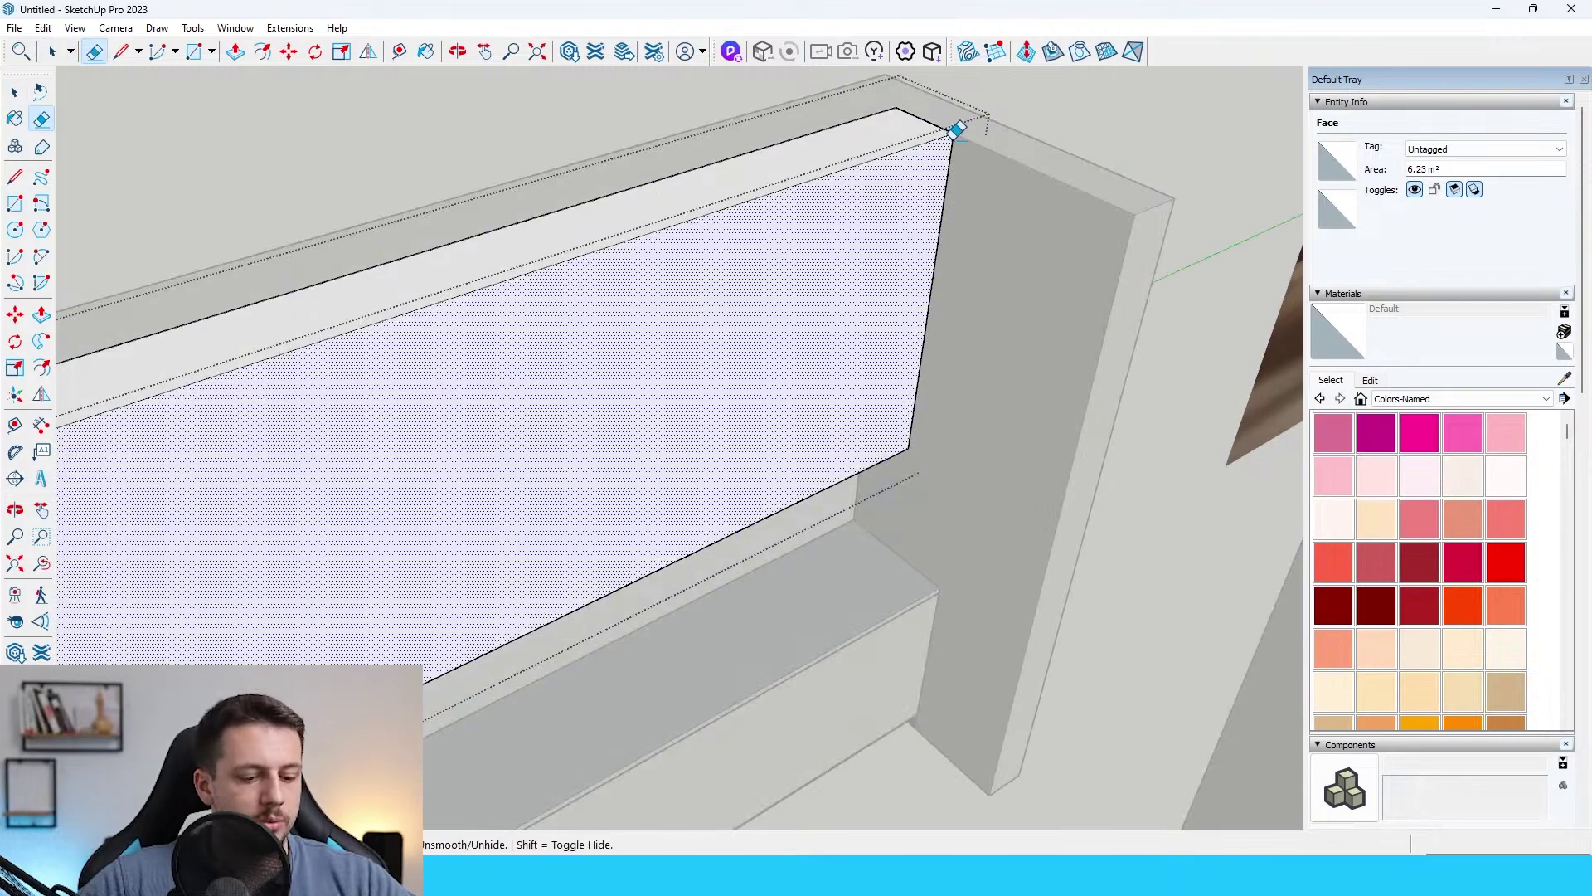
{"action": "key", "text": "r"}
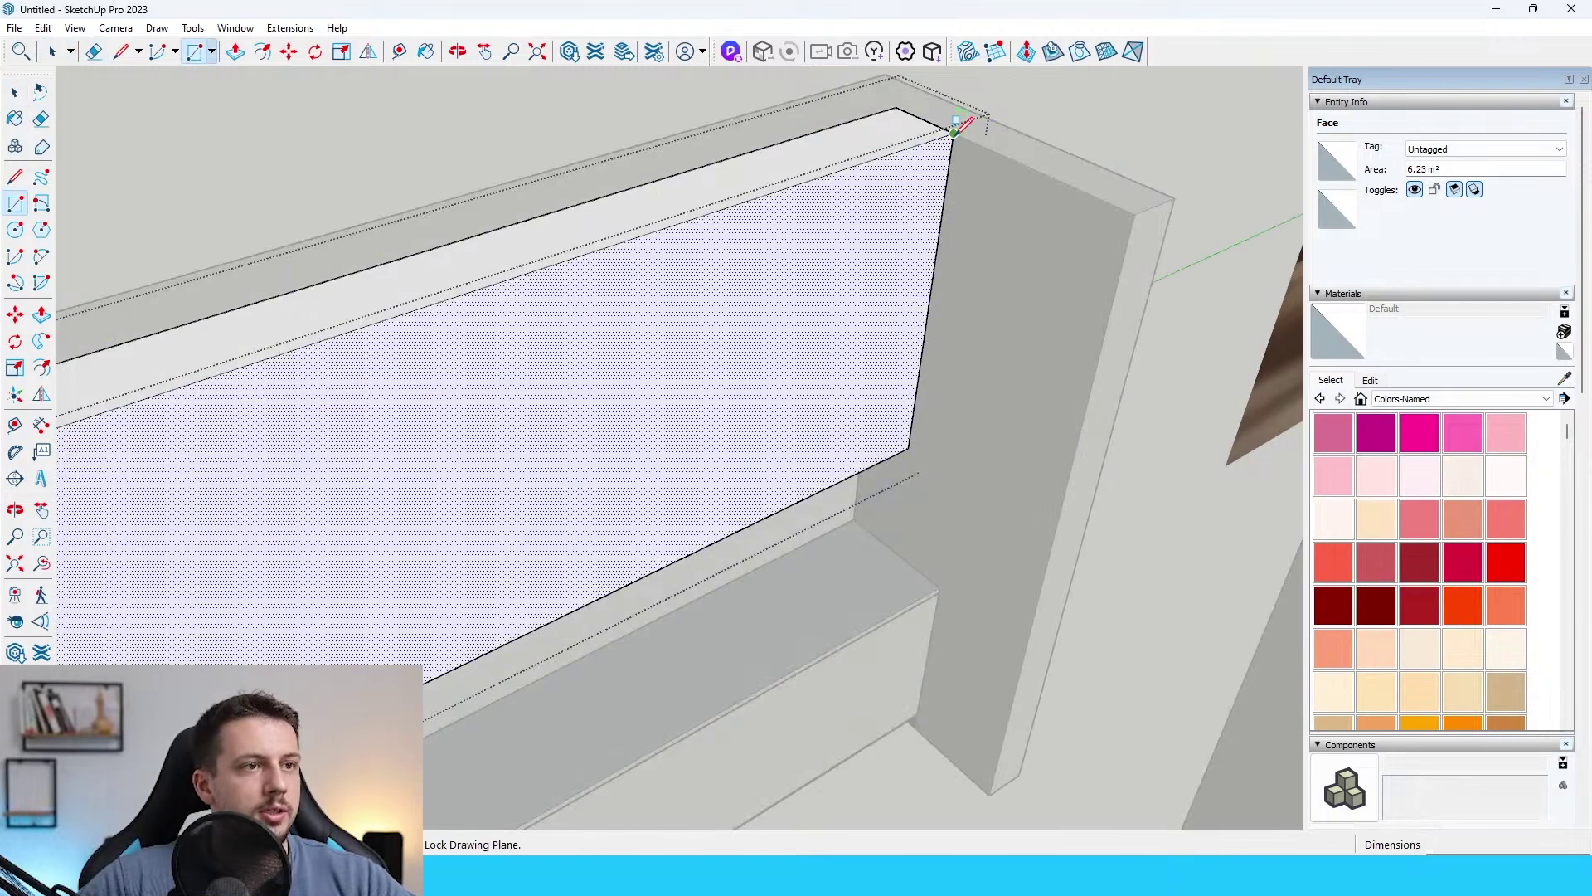
{"action": "left_click", "coordinate": [954, 131]}
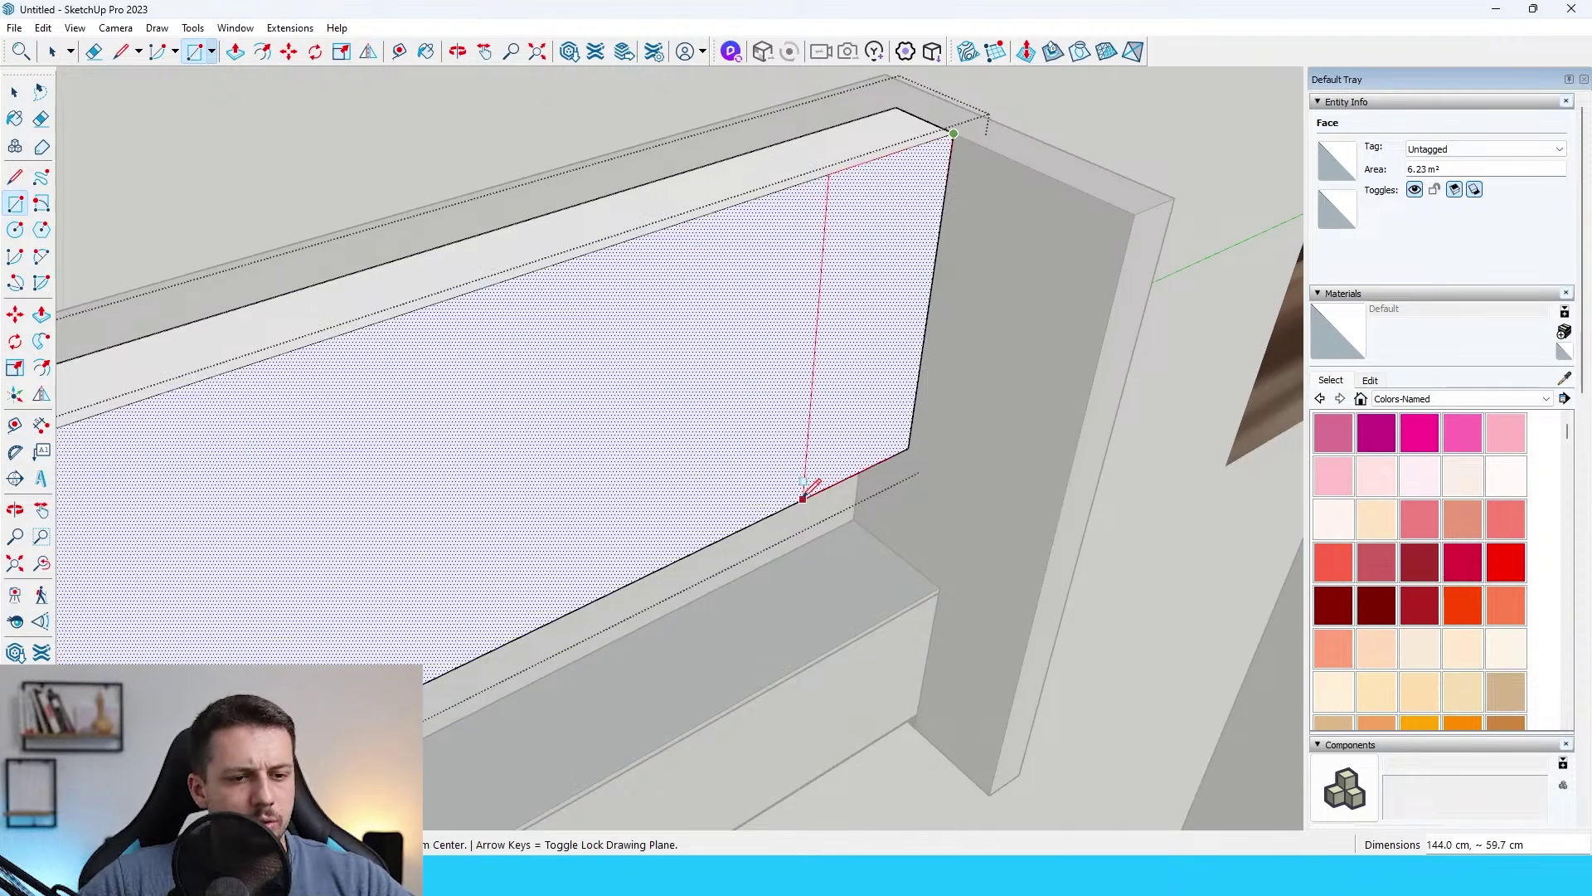
Draw a door rectangle about 144 by 60 cm at the end of the upper cabinet front and select its face.
{"action": "left_click", "coordinate": [803, 499]}
{"action": "key", "text": "space"}
{"action": "left_click", "coordinate": [821, 452]}
Copy the door panel along the upper cabinet front with a narrow gap between panels and repeat the copy 4 times.
{"action": "scroll", "coordinate": [821, 452], "scroll_direction": "down", "scroll_amount": 3}
{"action": "middle_click_drag", "start_coordinate": [821, 452], "coordinate": [771, 360]}
{"action": "scroll", "coordinate": [871, 241], "scroll_direction": "up", "scroll_amount": 3}
{"action": "key", "text": "m"}
{"action": "left_click", "coordinate": [936, 282]}
{"action": "scroll", "coordinate": [772, 306], "scroll_direction": "up", "scroll_amount": 5}
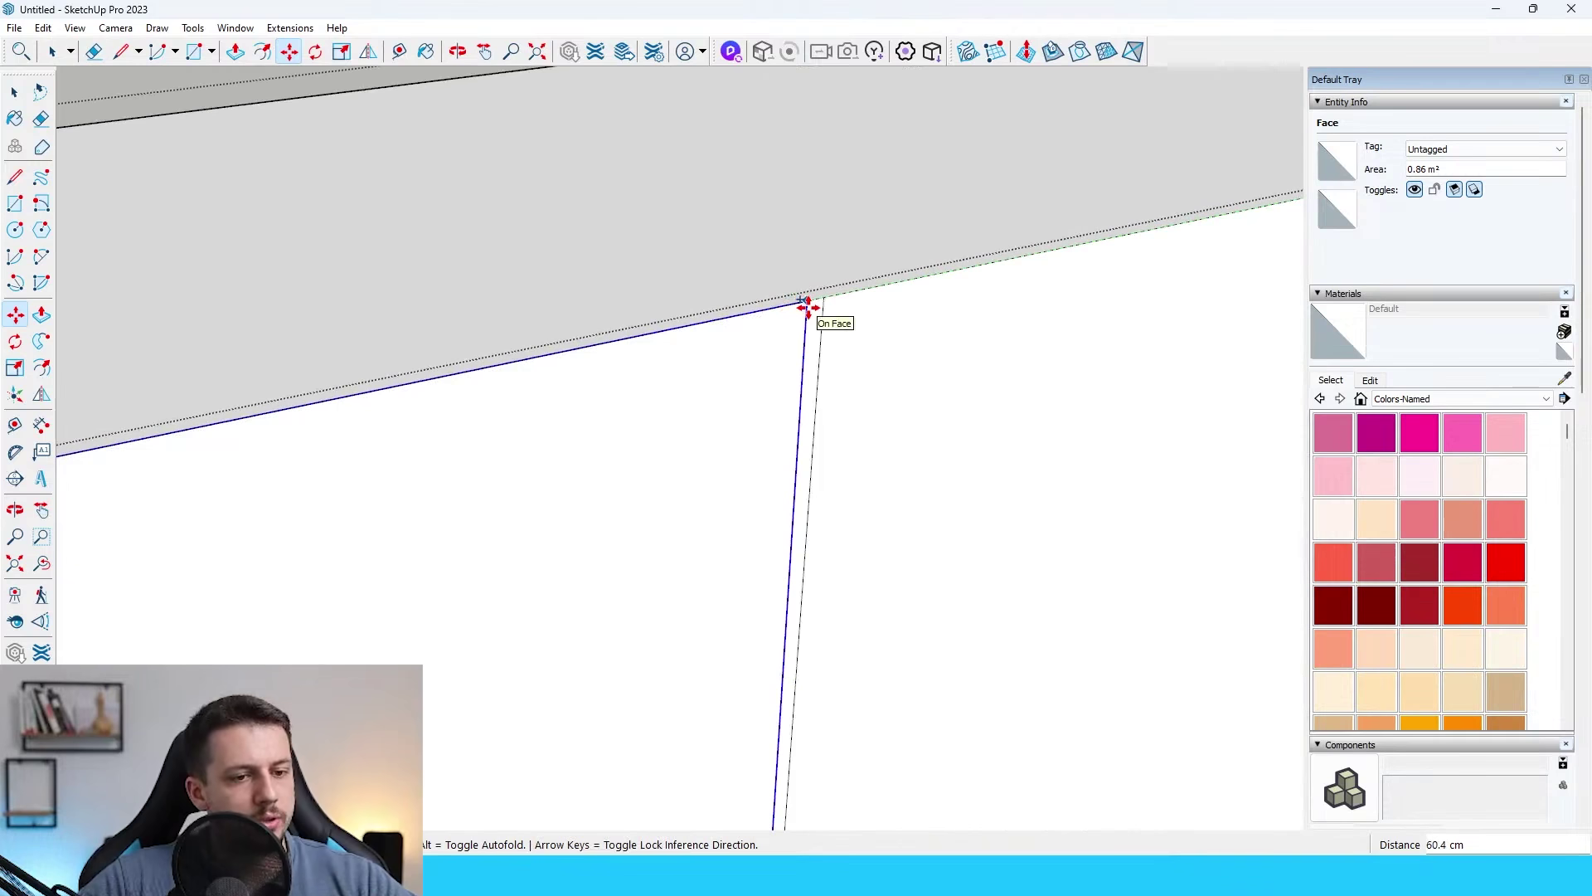
{"action": "left_click", "coordinate": [807, 307]}
{"action": "scroll", "coordinate": [879, 209], "scroll_direction": "down", "scroll_amount": 5}
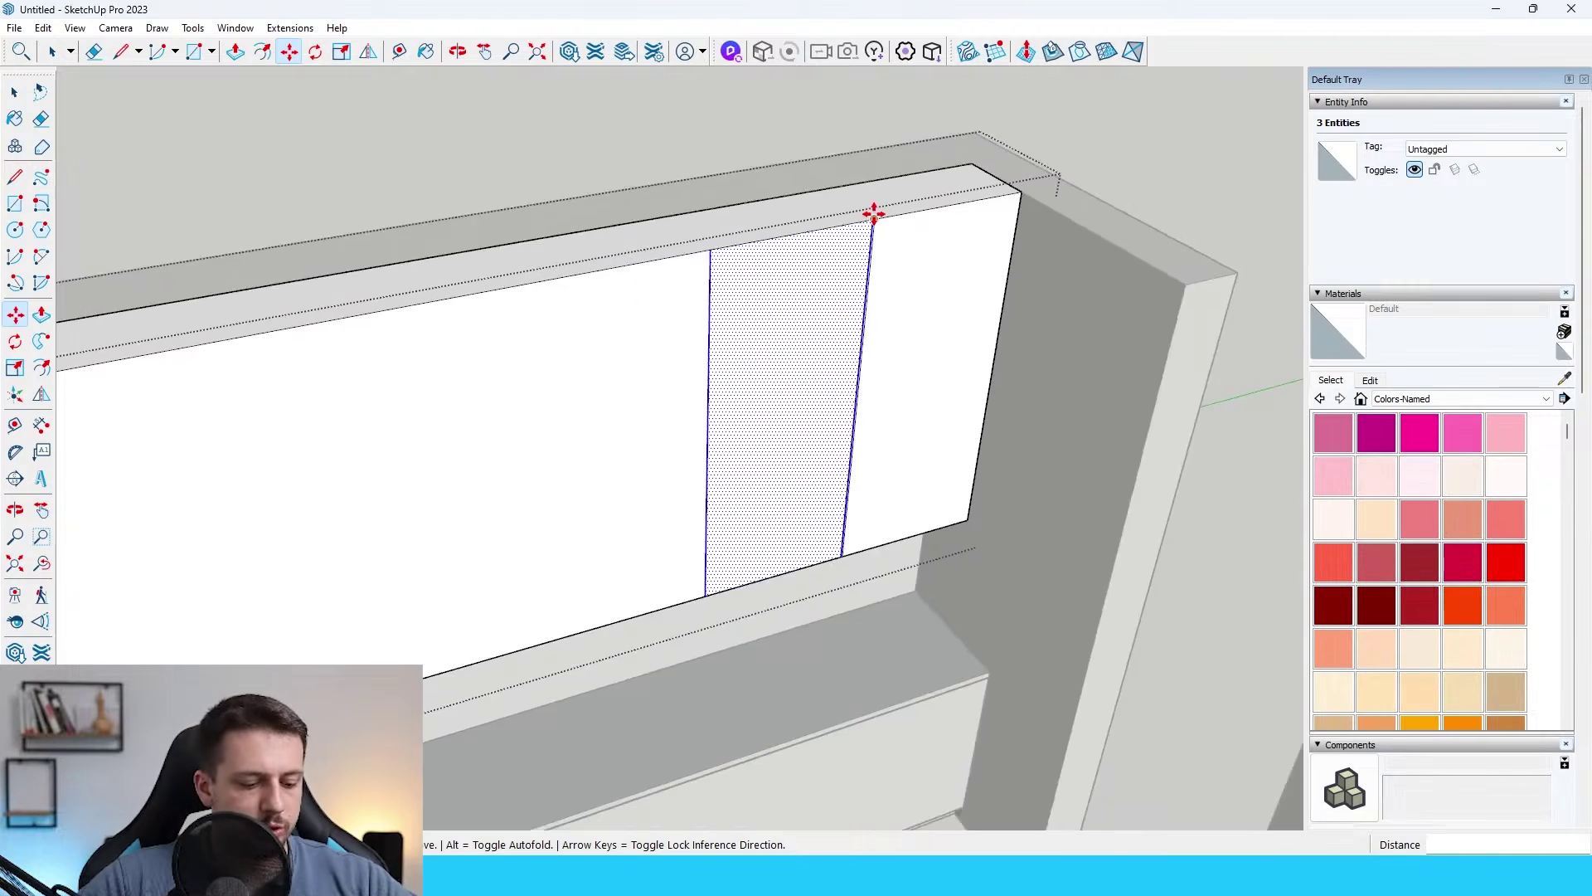
{"action": "type", "text": "4x"}
{"action": "key", "text": "Return"}
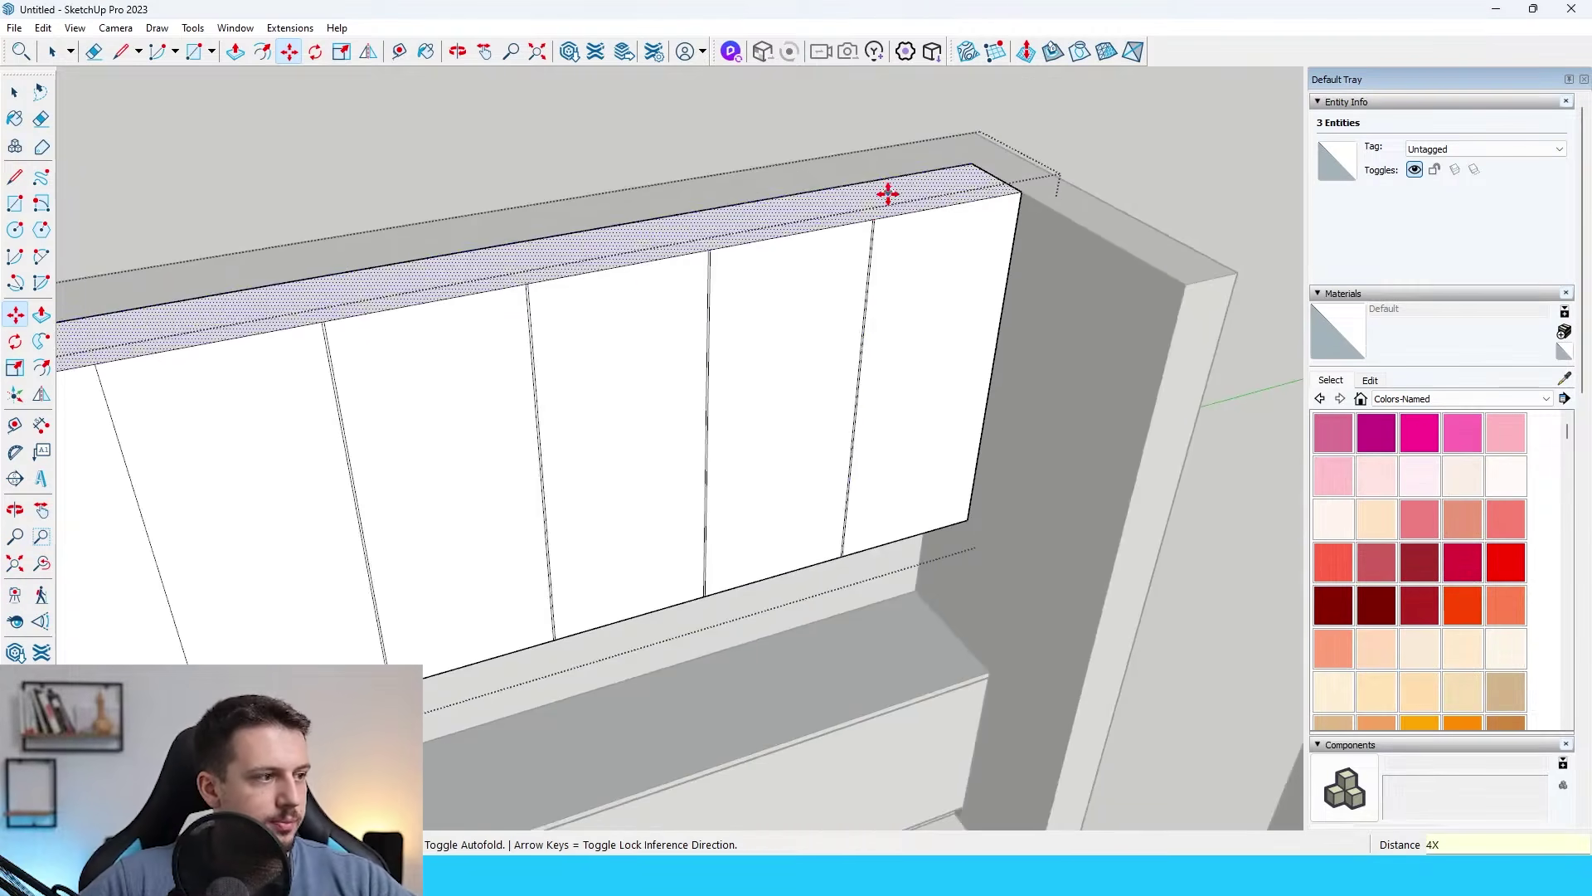
Copy the vertical edge of the last door 0.5 cm sideways to outline the remaining gap.
{"action": "scroll", "coordinate": [824, 253], "scroll_direction": "down", "scroll_amount": 2}
{"action": "middle_click_drag", "start_coordinate": [845, 373], "coordinate": [33, 342]}
{"action": "scroll", "coordinate": [427, 589], "scroll_direction": "up", "scroll_amount": 6}
{"action": "key", "text": "space"}
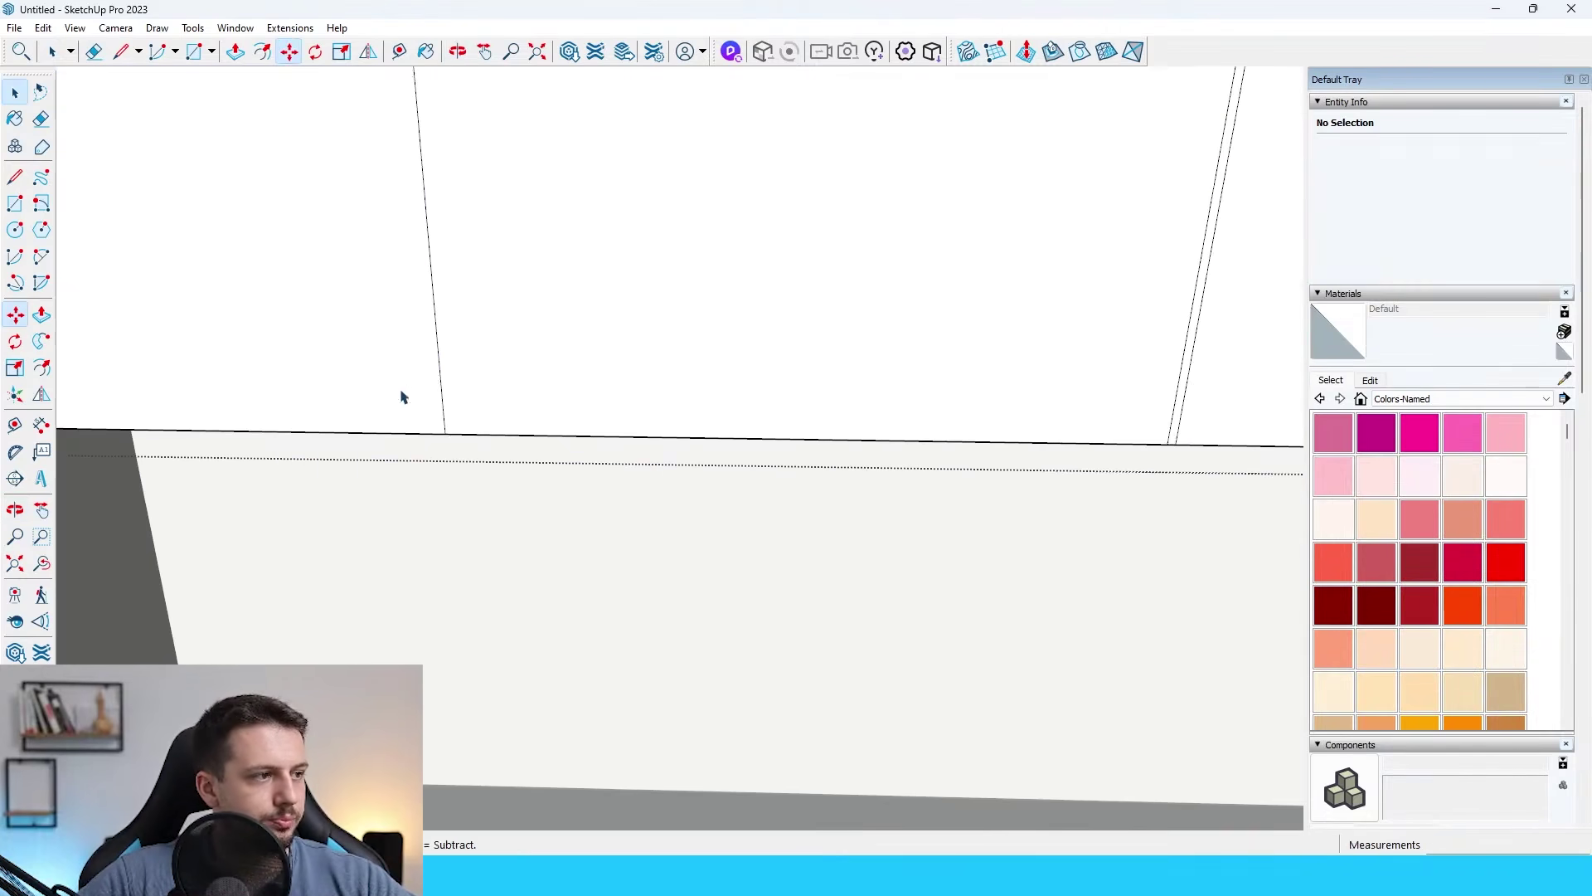
{"action": "scroll", "coordinate": [444, 398], "scroll_direction": "up", "scroll_amount": 2}
{"action": "left_click", "coordinate": [441, 390]}
{"action": "key", "text": "m"}
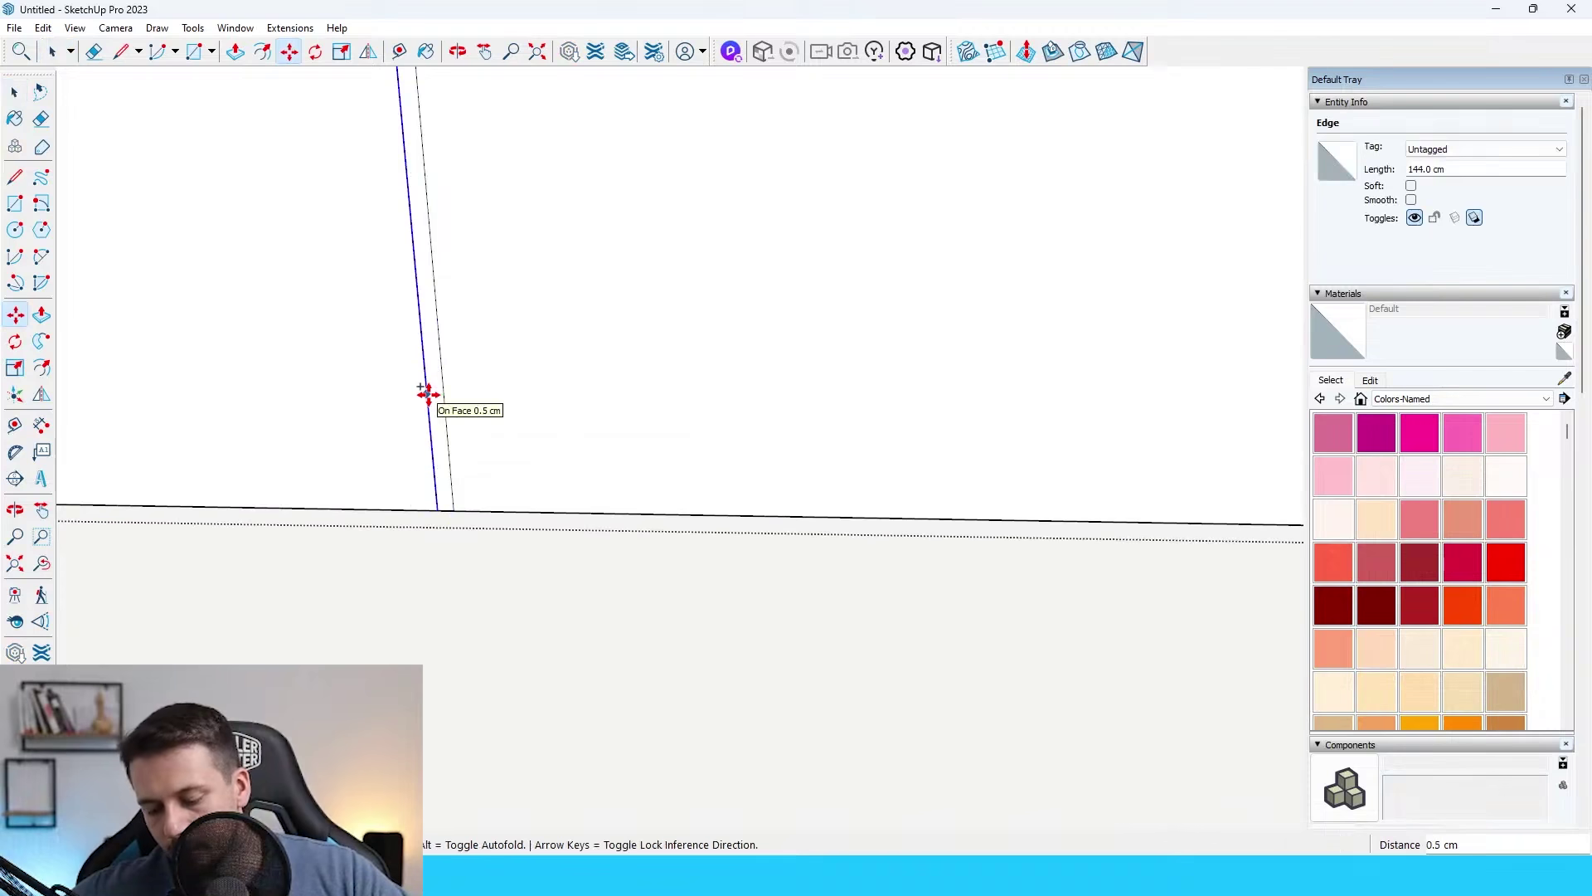
{"action": "scroll", "coordinate": [444, 522], "scroll_direction": "down", "scroll_amount": 7}
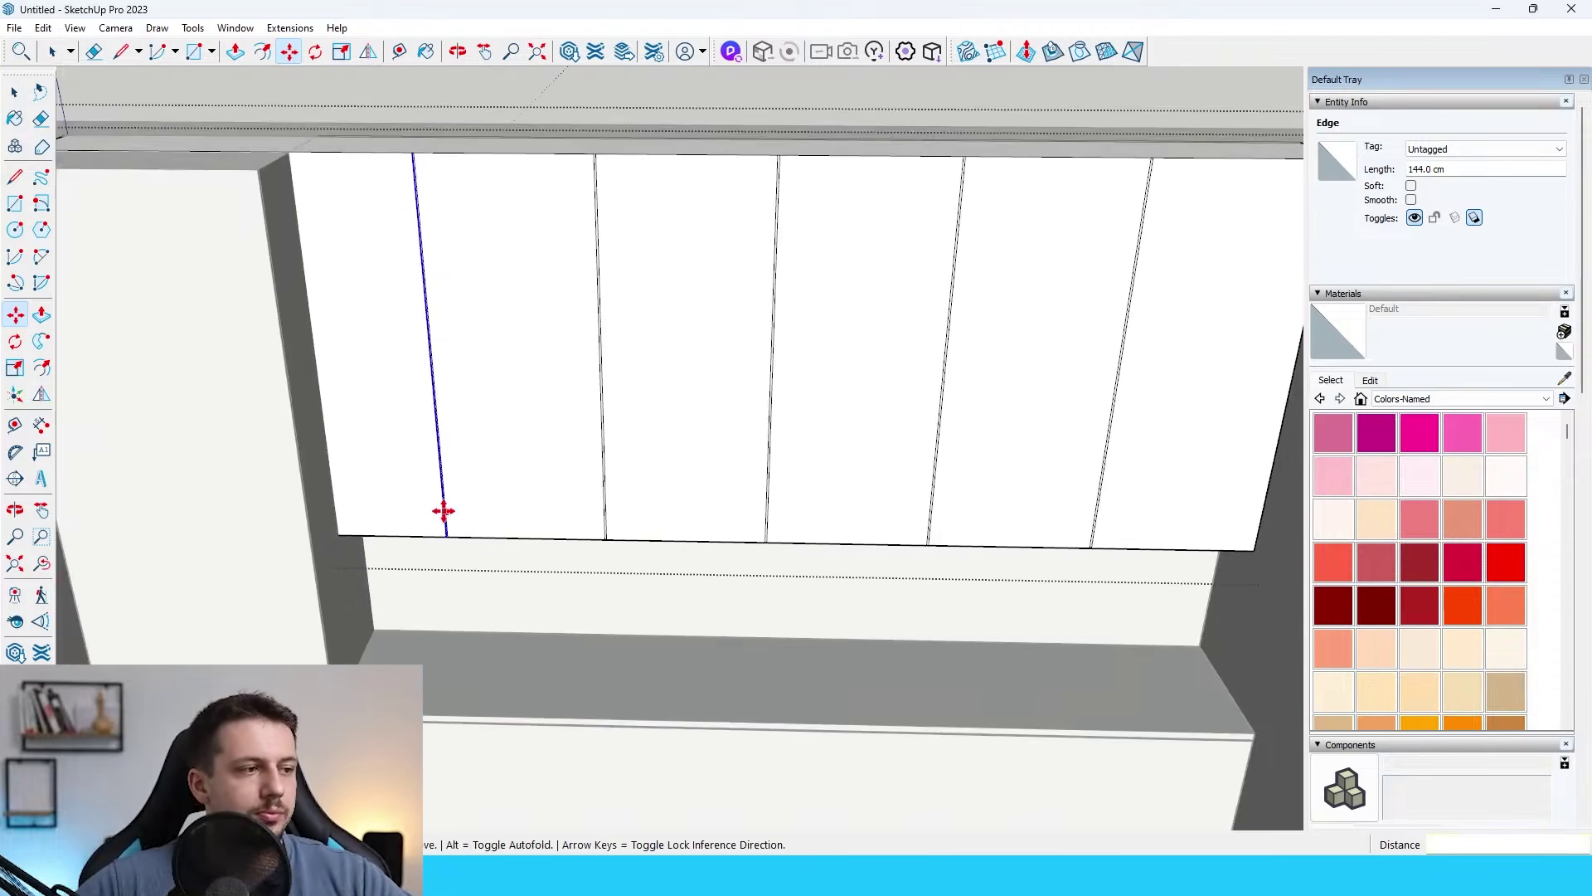
Push the narrow gap strip between two upper cabinet doors 1 cm inward.
{"action": "key", "text": "space"}
{"action": "left_click", "coordinate": [941, 551]}
{"action": "scroll", "coordinate": [940, 554], "scroll_direction": "down", "scroll_amount": 2}
{"action": "scroll", "coordinate": [1046, 506], "scroll_direction": "up", "scroll_amount": 3}
{"action": "scroll", "coordinate": [1052, 580], "scroll_direction": "up", "scroll_amount": 5}
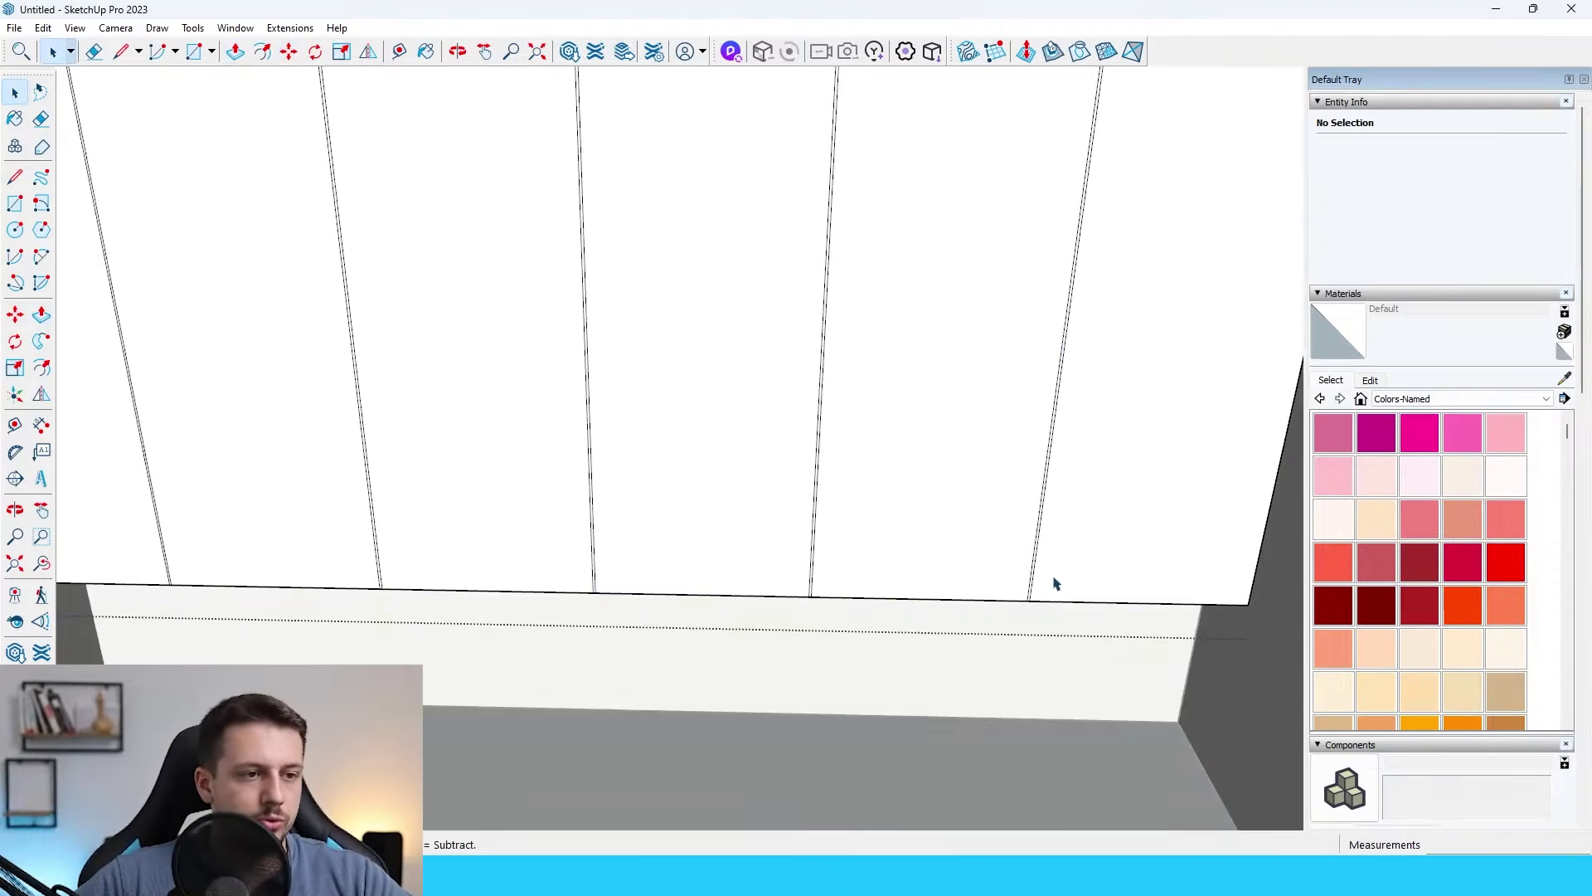
{"action": "left_click", "coordinate": [927, 663]}
{"action": "key", "text": "p"}
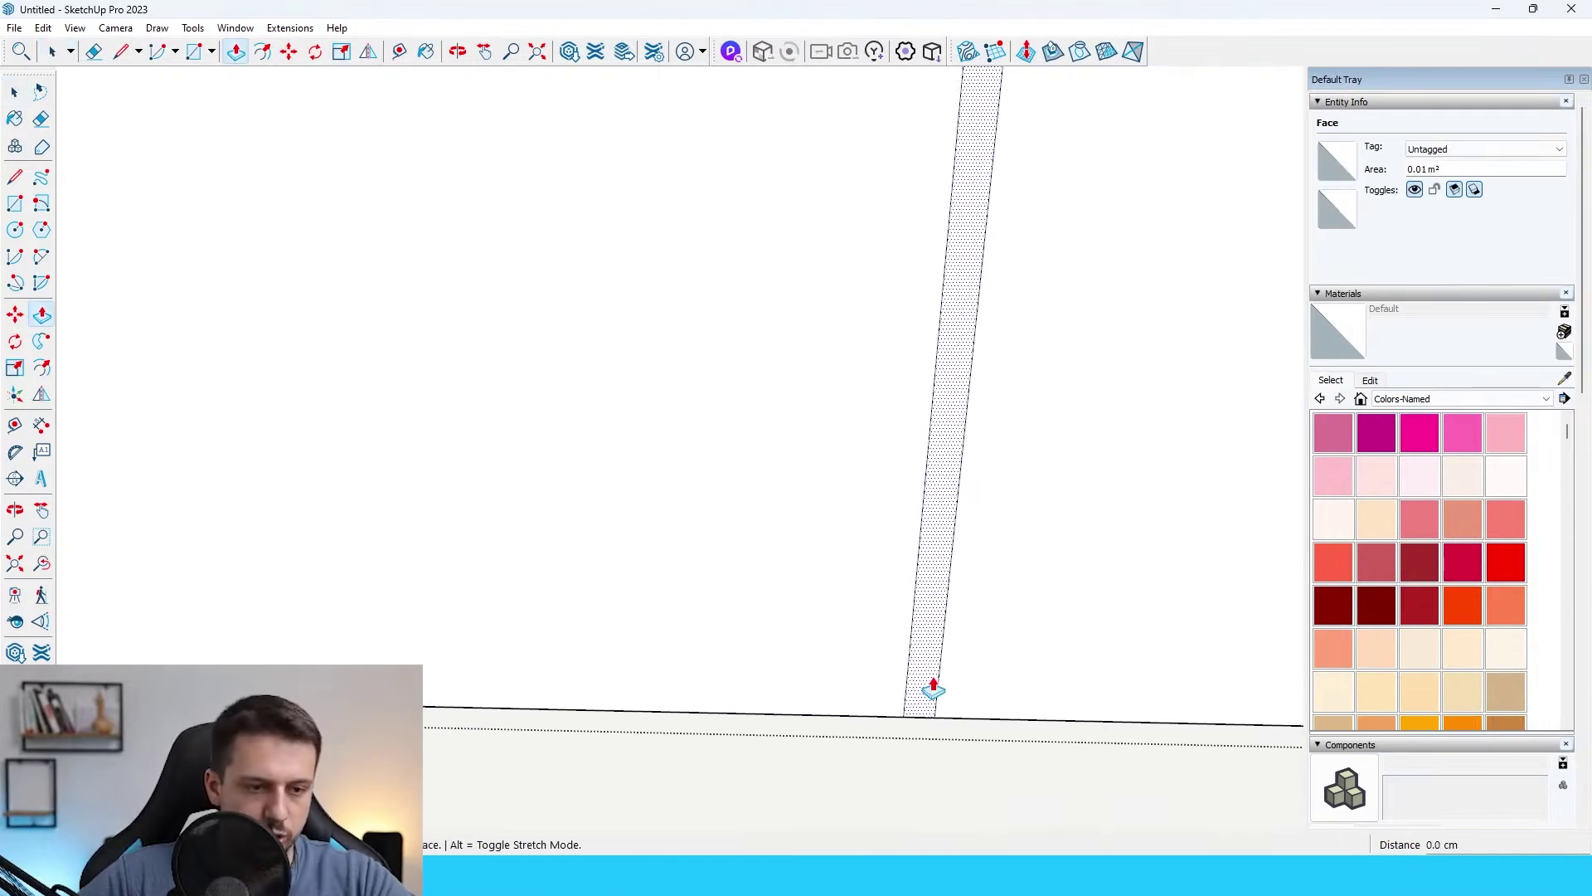
{"action": "left_click", "coordinate": [929, 685]}
{"action": "type", "text": "1"}
{"action": "key", "text": "Return"}
{"action": "scroll", "coordinate": [1103, 547], "scroll_direction": "down", "scroll_amount": 9}
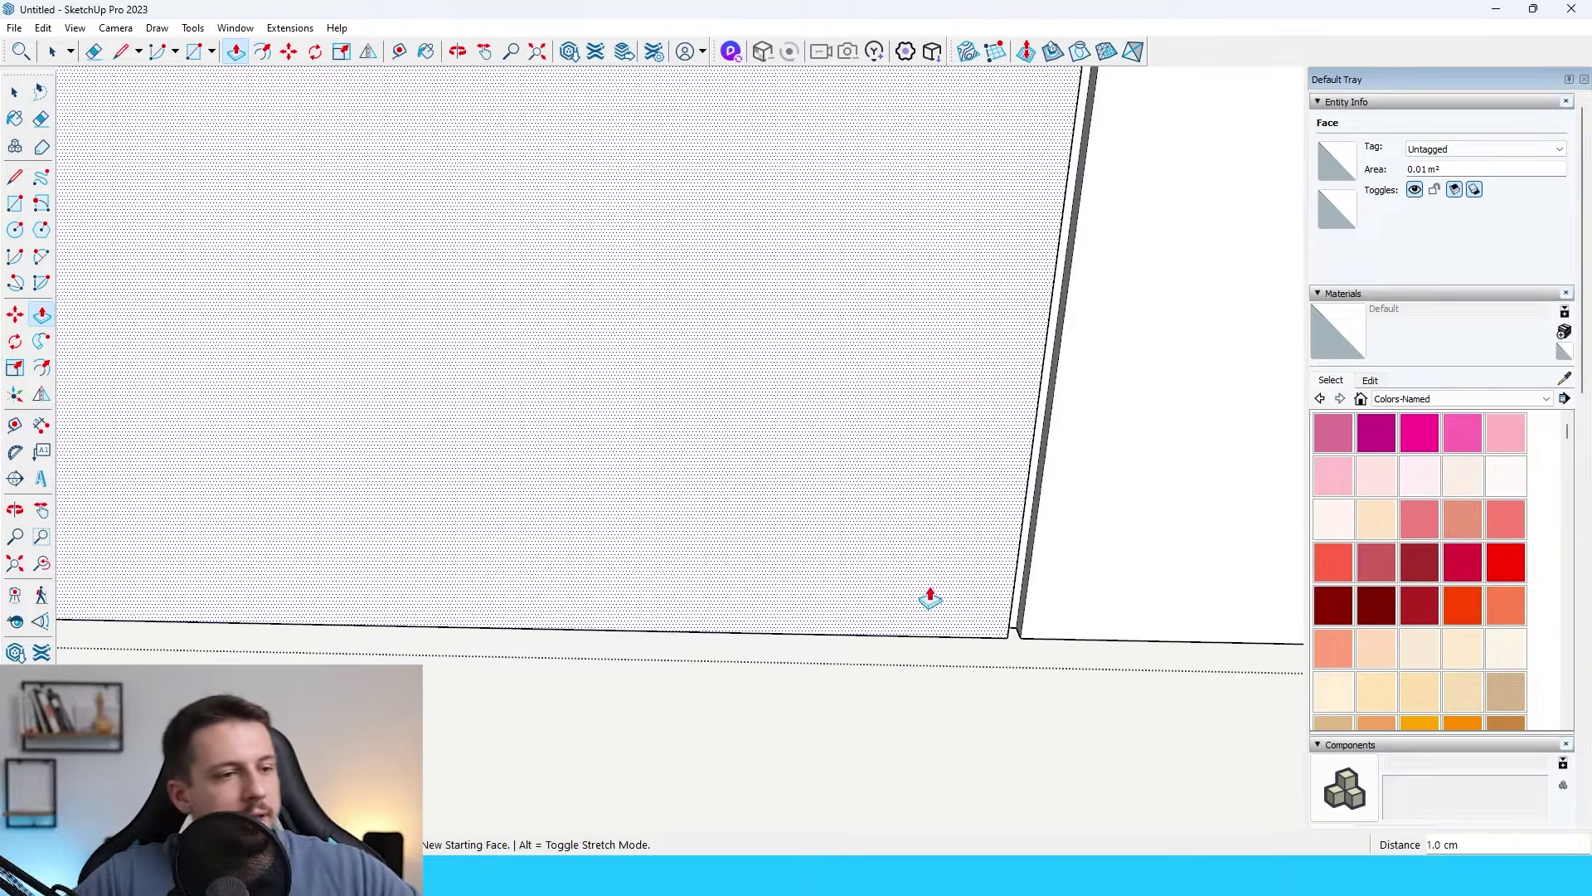
Repeat the 1 cm recess on another gap strip of the upper cabinet doors.
{"action": "scroll", "coordinate": [803, 594], "scroll_direction": "up", "scroll_amount": 4}
{"action": "scroll", "coordinate": [752, 603], "scroll_direction": "up", "scroll_amount": 4}
{"action": "double_click", "coordinate": [634, 674]}
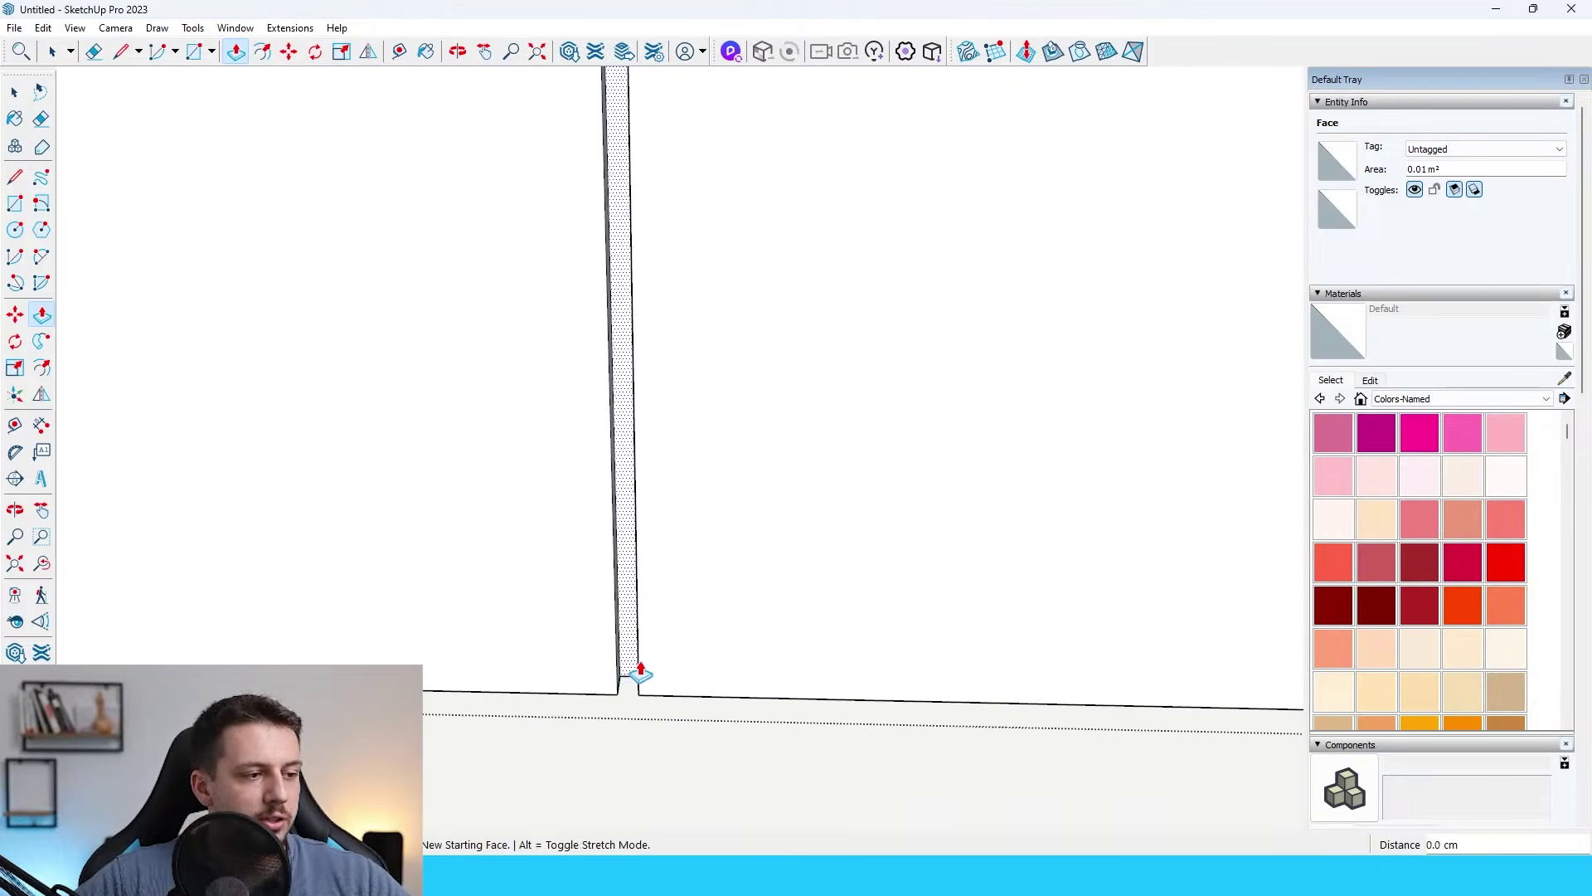
{"action": "scroll", "coordinate": [476, 566], "scroll_direction": "down", "scroll_amount": 7}
{"action": "scroll", "coordinate": [665, 508], "scroll_direction": "up", "scroll_amount": 3}
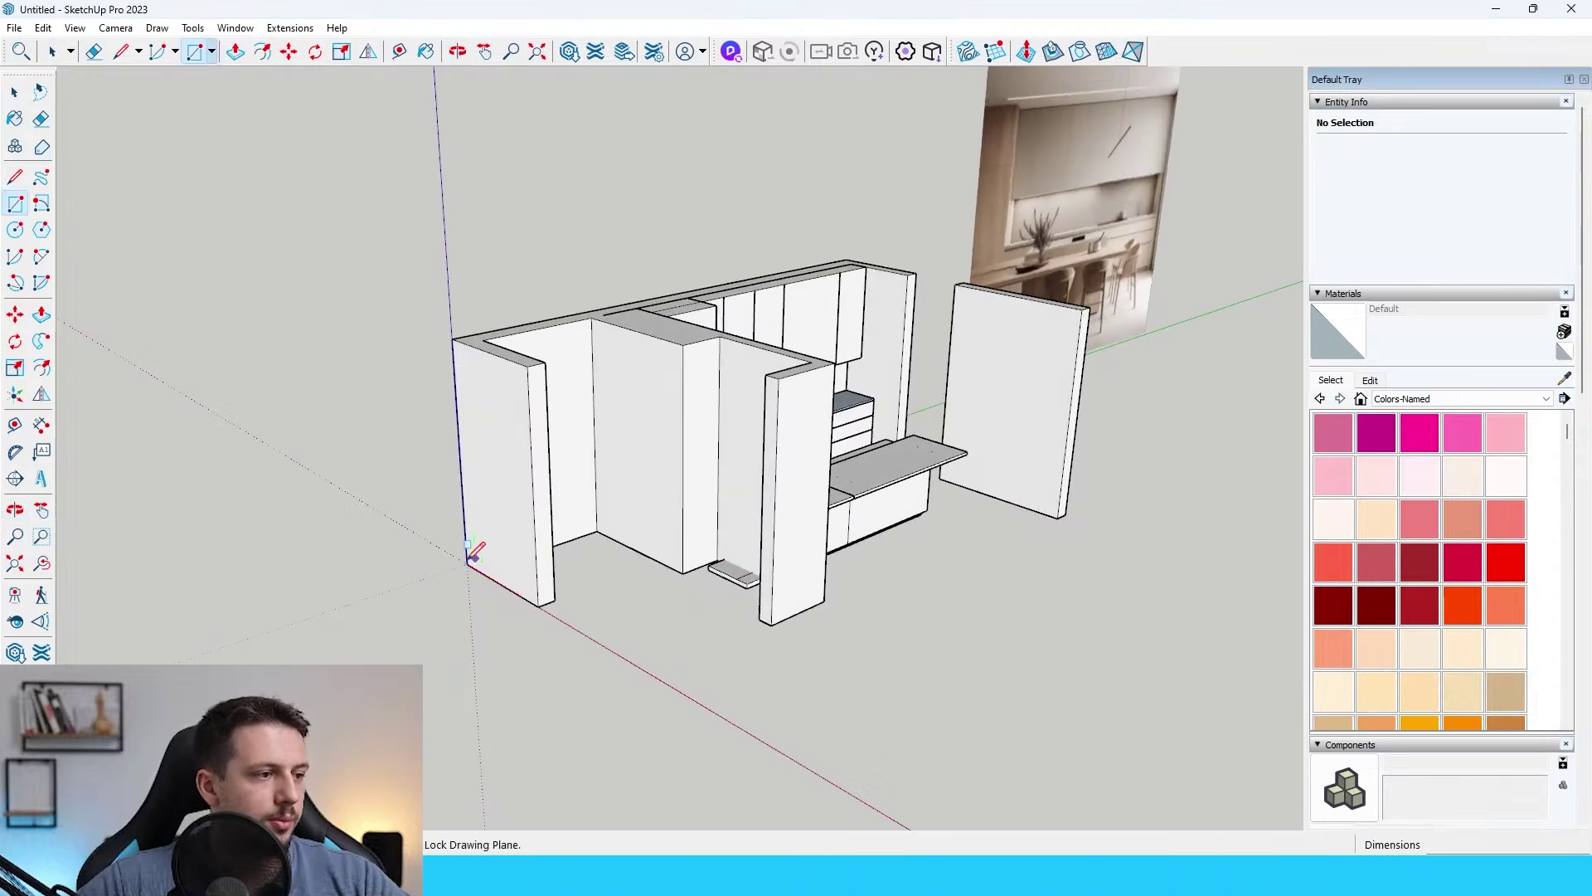
Draw the floor rectangle from the origin corner to the outer corner of the freestanding side wall.
{"action": "left_click", "coordinate": [469, 556]}
{"action": "scroll", "coordinate": [464, 558], "scroll_direction": "down", "scroll_amount": 2}
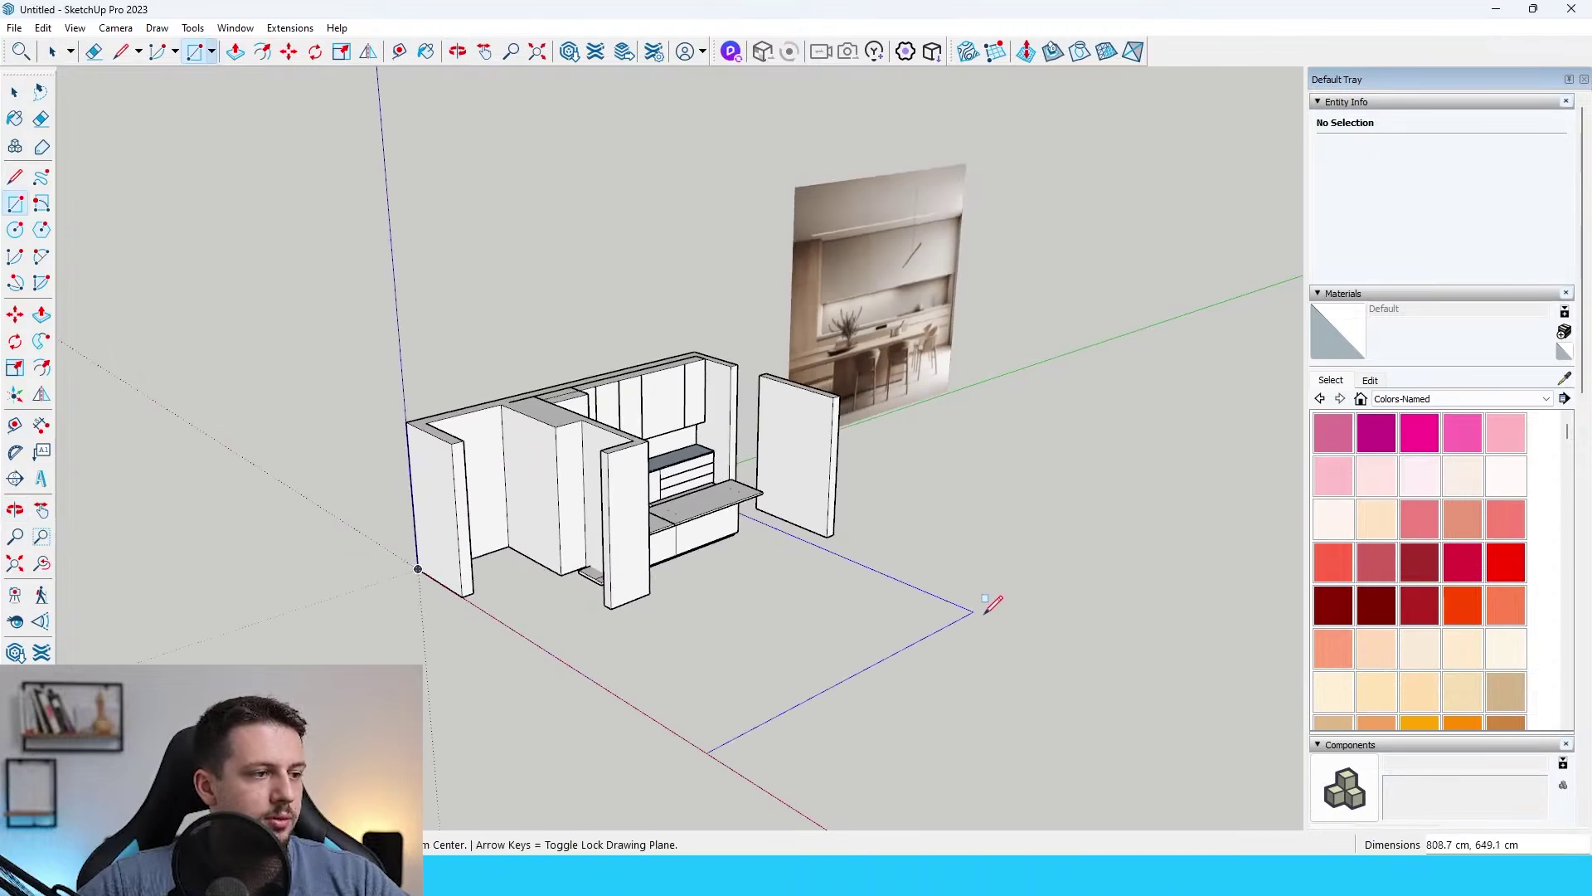
{"action": "left_click", "coordinate": [833, 533]}
Extrude the floor face 30 cm downward into a slab.
{"action": "middle_click_drag", "start_coordinate": [833, 534], "coordinate": [899, 263]}
{"action": "key", "text": "space"}
{"action": "key", "text": "p"}
{"action": "left_click", "coordinate": [708, 473]}
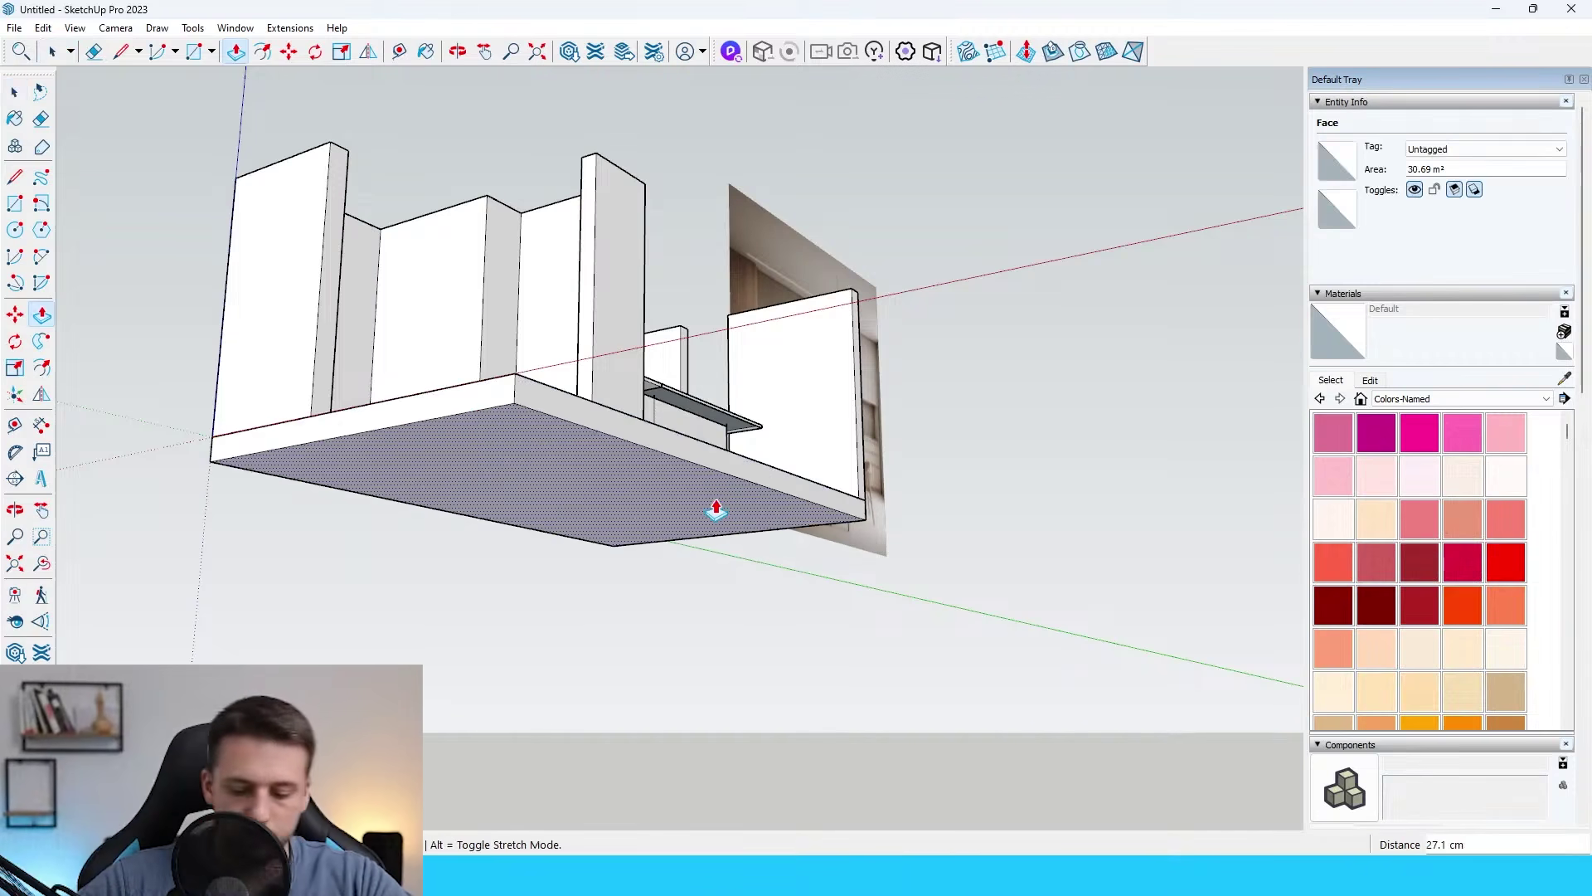
{"action": "type", "text": "30"}
{"action": "key", "text": "Return"}
Extend the floor slab's front face outward so the floor reaches well beyond the existing walls.
{"action": "key", "text": "space"}
{"action": "left_click", "coordinate": [722, 471]}
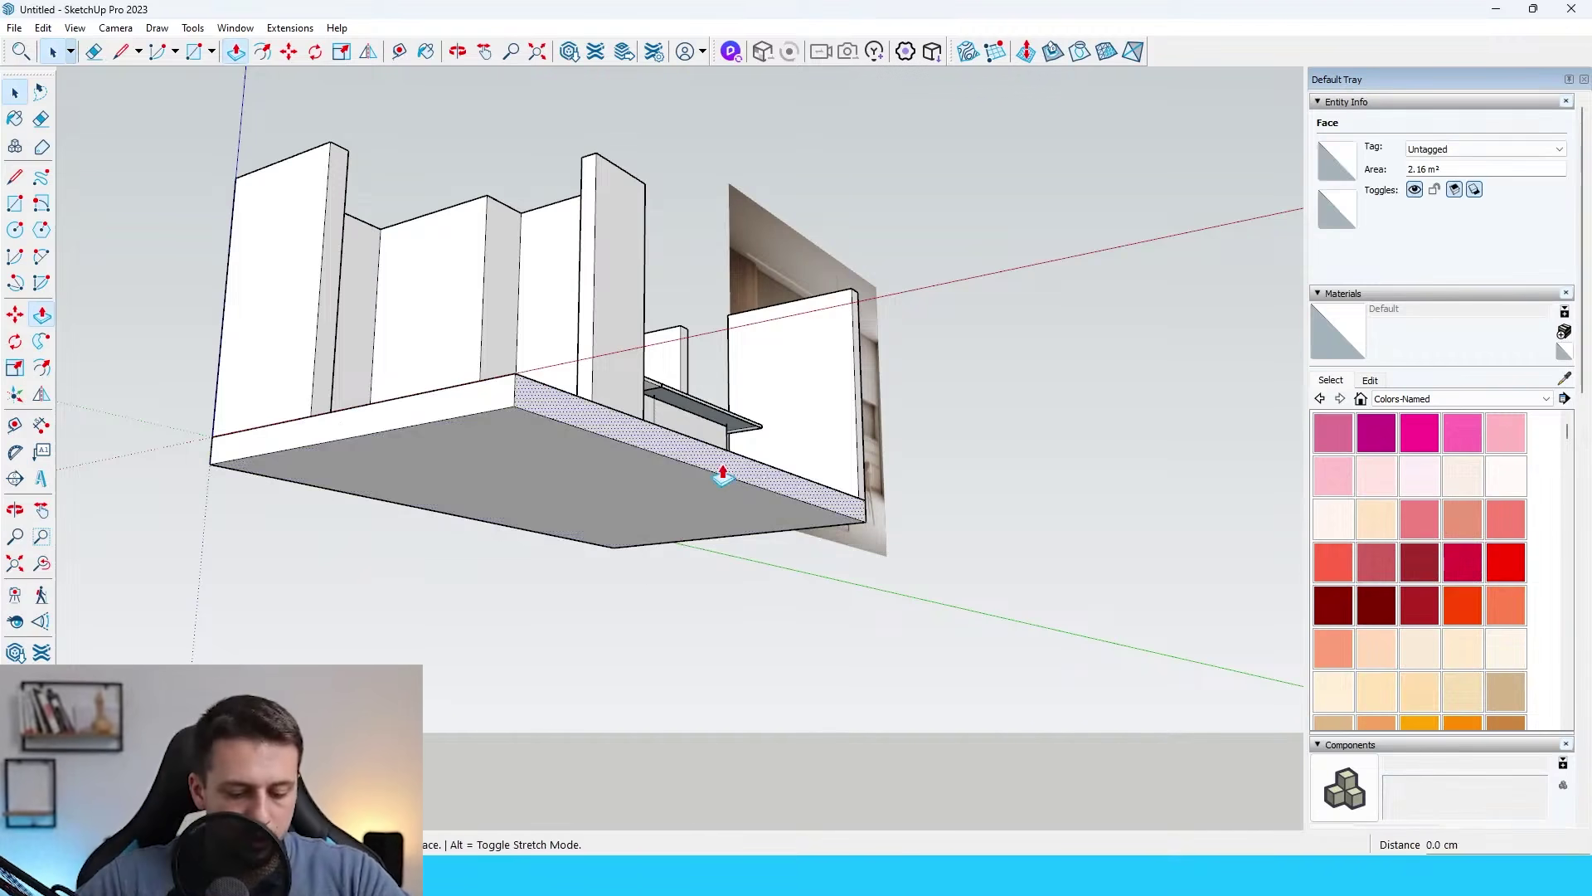
{"action": "middle_click_drag", "start_coordinate": [722, 475], "coordinate": [774, 729]}
{"action": "middle_click_drag", "start_coordinate": [1112, 456], "coordinate": [967, 583]}
{"action": "key", "text": "p"}
{"action": "key", "text": "space"}
Draw a wall footprint on the floor's side edge and extrude it up to the height of the neighbouring wall.
{"action": "key", "text": "r"}
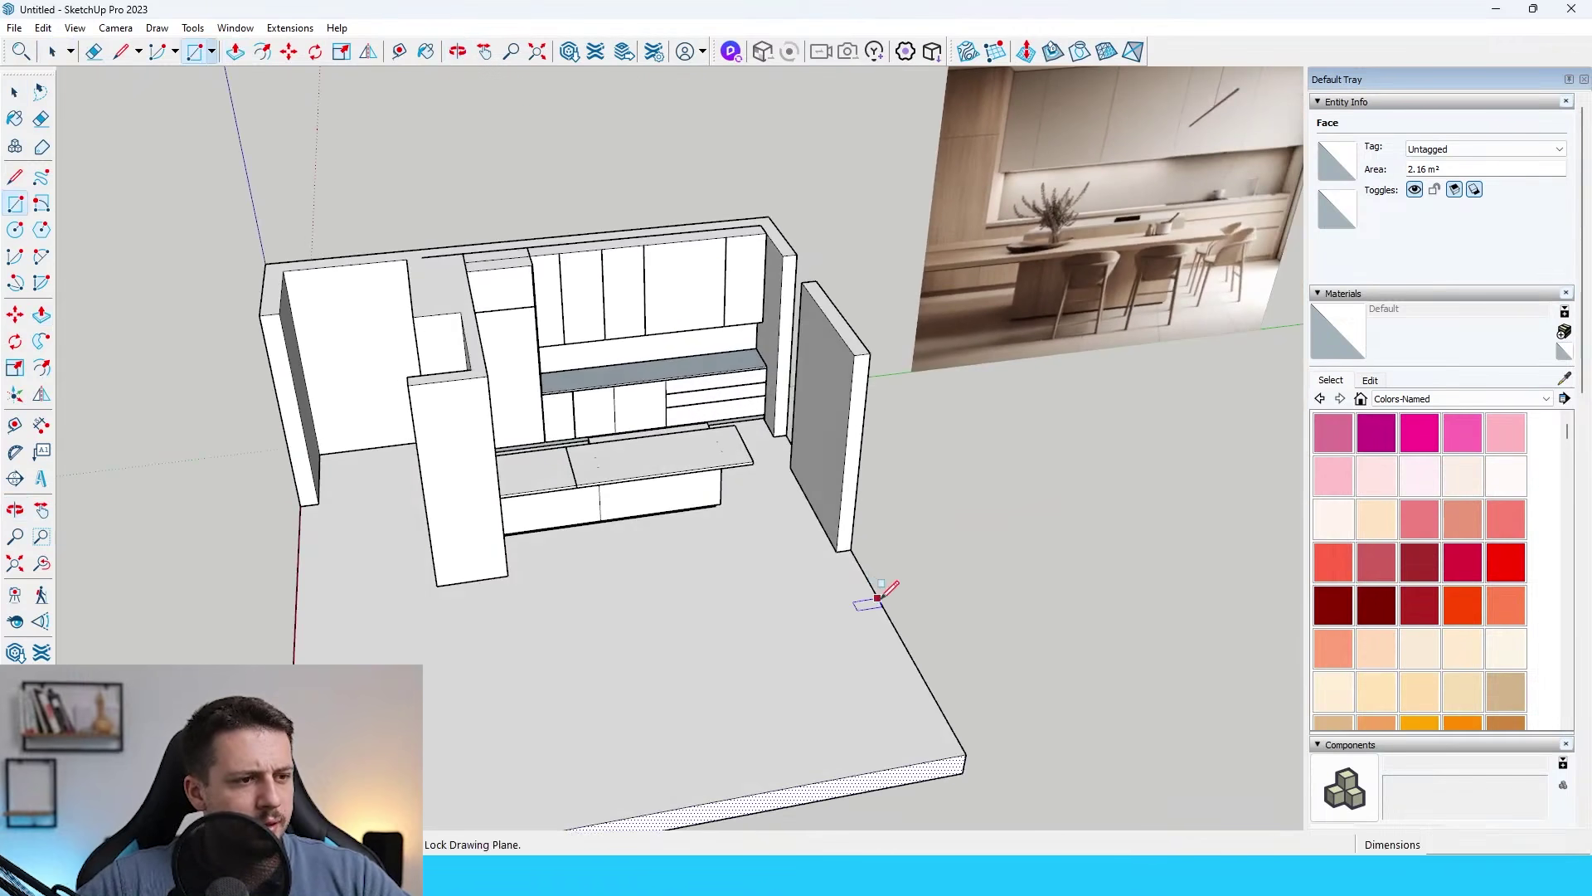
{"action": "left_click", "coordinate": [891, 622]}
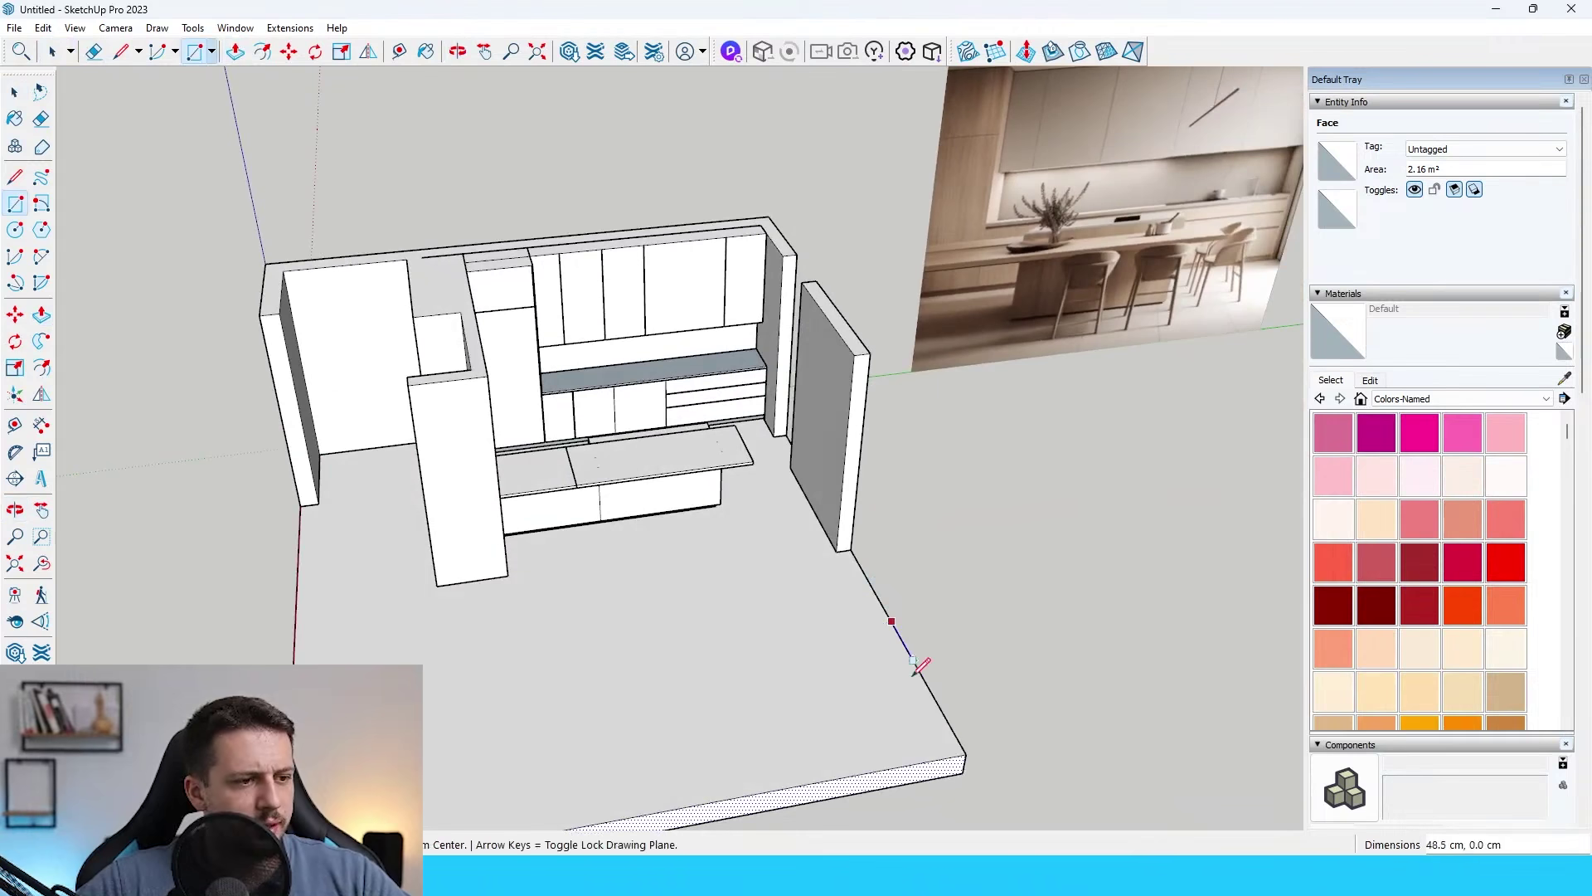
{"action": "left_click", "coordinate": [938, 744]}
{"action": "key", "text": "space"}
{"action": "key", "text": "p"}
{"action": "left_click", "coordinate": [946, 744]}
{"action": "left_click", "coordinate": [855, 355]}
{"action": "scroll", "coordinate": [867, 354], "scroll_direction": "down", "scroll_amount": 3}
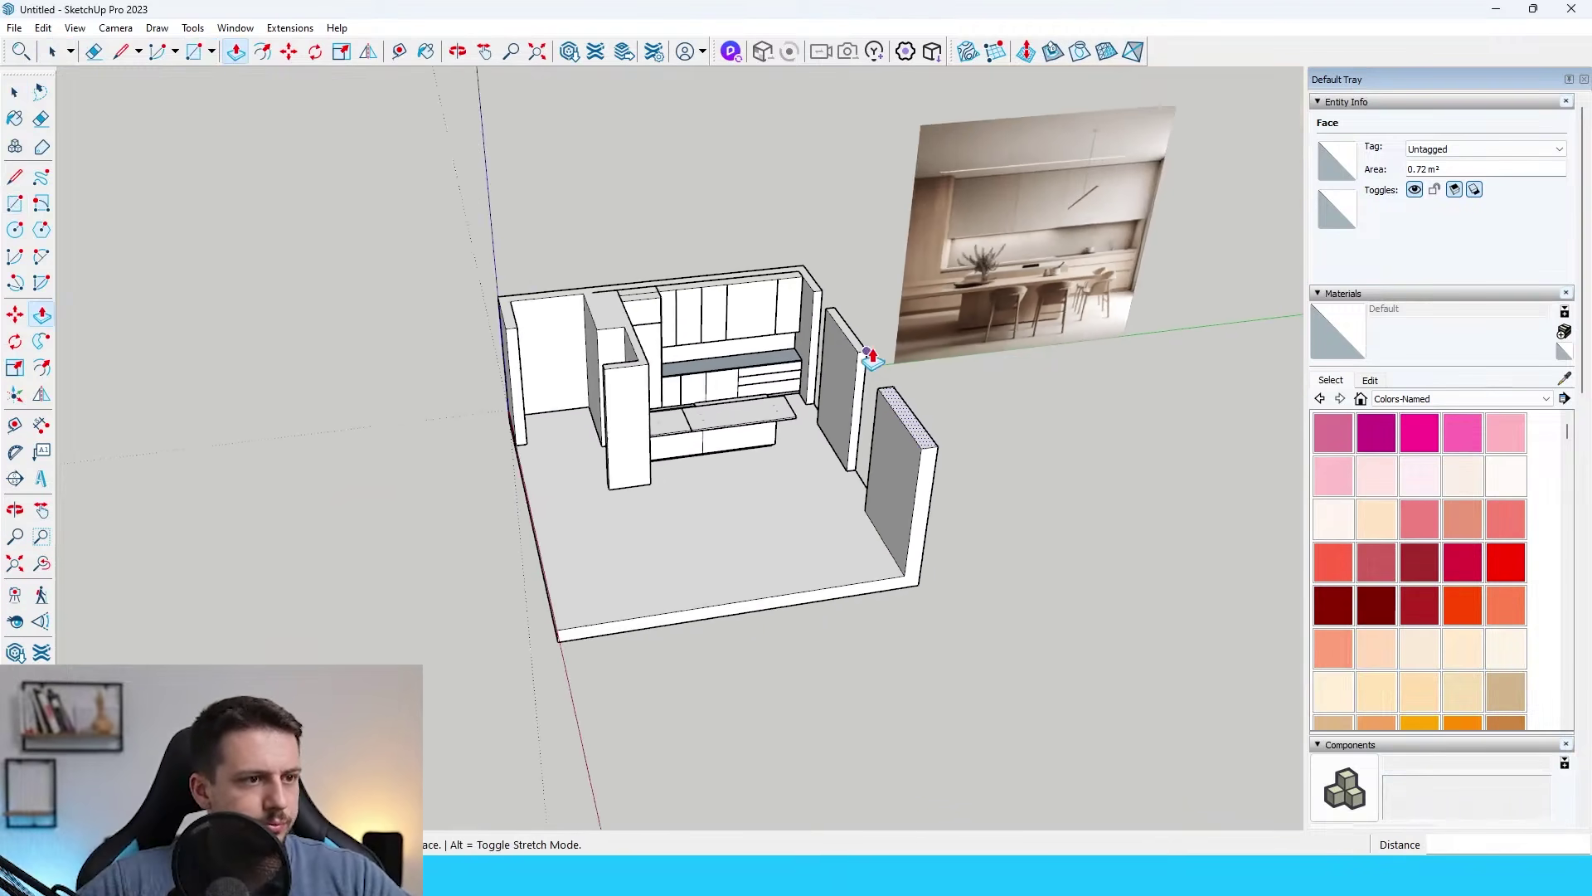
Draw a rectangle along the floor's front edge and extrude it 300 cm upward as the front wall.
{"action": "key", "text": "space"}
{"action": "scroll", "coordinate": [863, 426], "scroll_direction": "up", "scroll_amount": 3}
{"action": "key", "text": "r"}
{"action": "scroll", "coordinate": [440, 699], "scroll_direction": "down", "scroll_amount": 1}
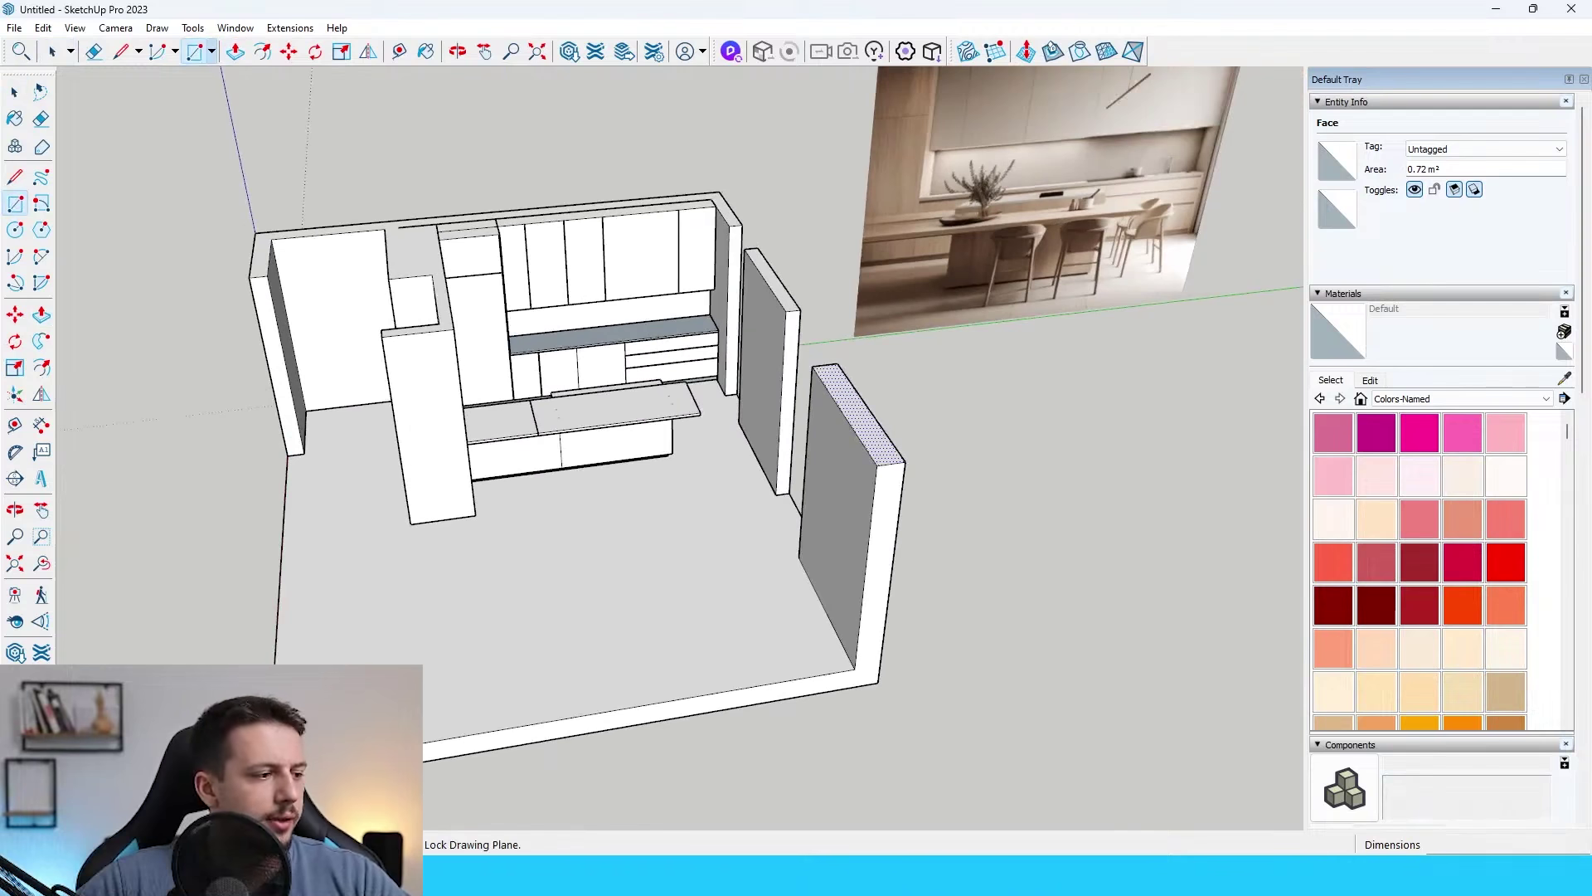
{"action": "left_click", "coordinate": [270, 767]}
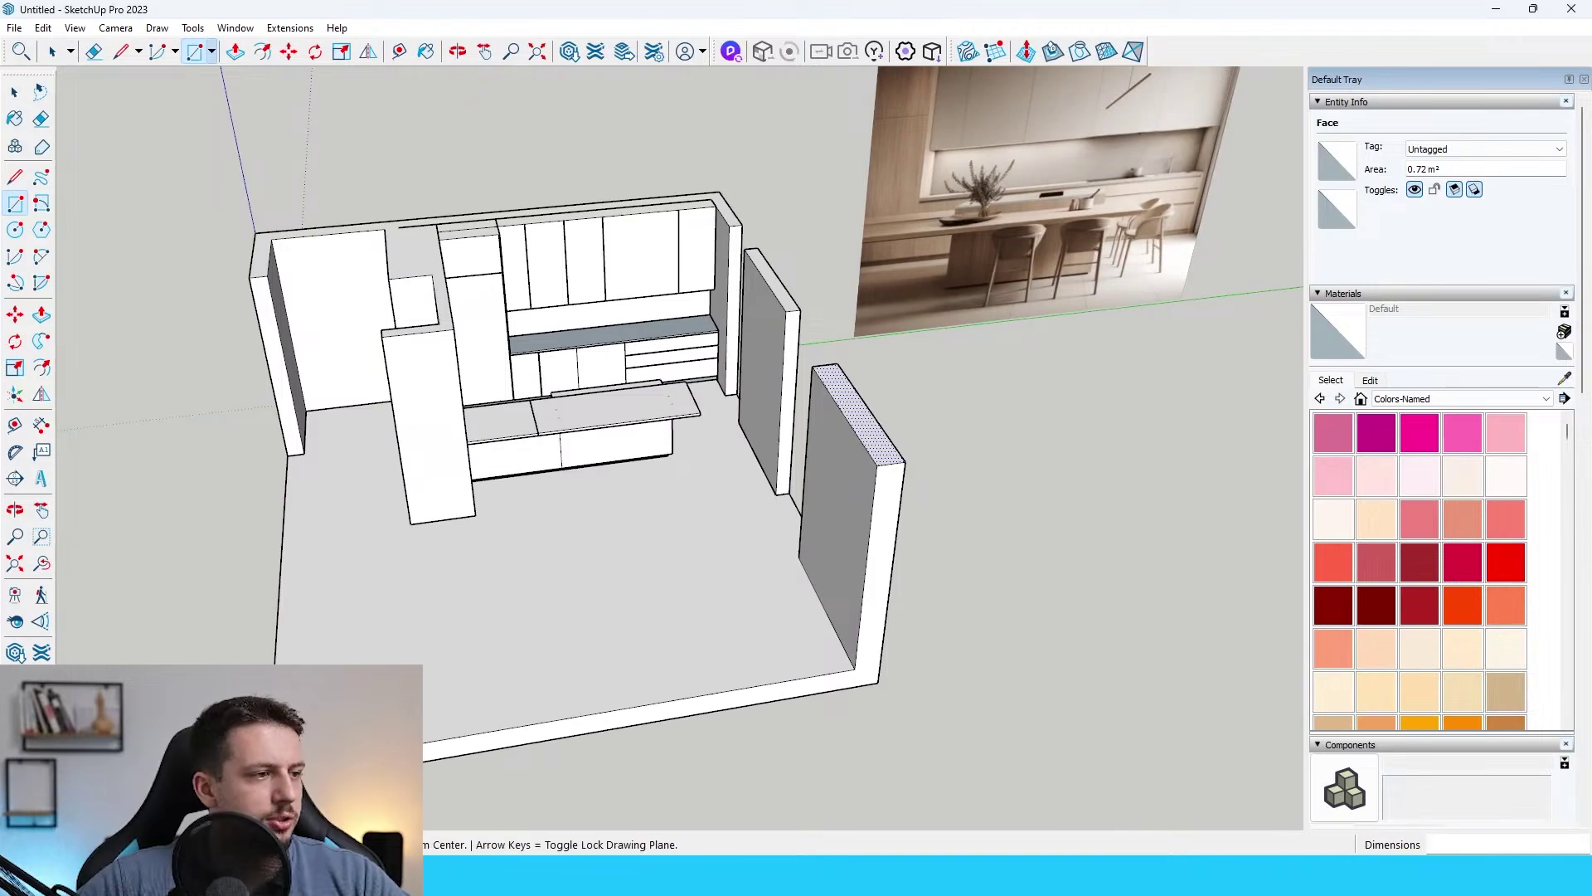
{"action": "left_click", "coordinate": [835, 675]}
{"action": "key", "text": "p"}
{"action": "left_click_drag", "start_coordinate": [863, 605], "coordinate": [897, 469]}
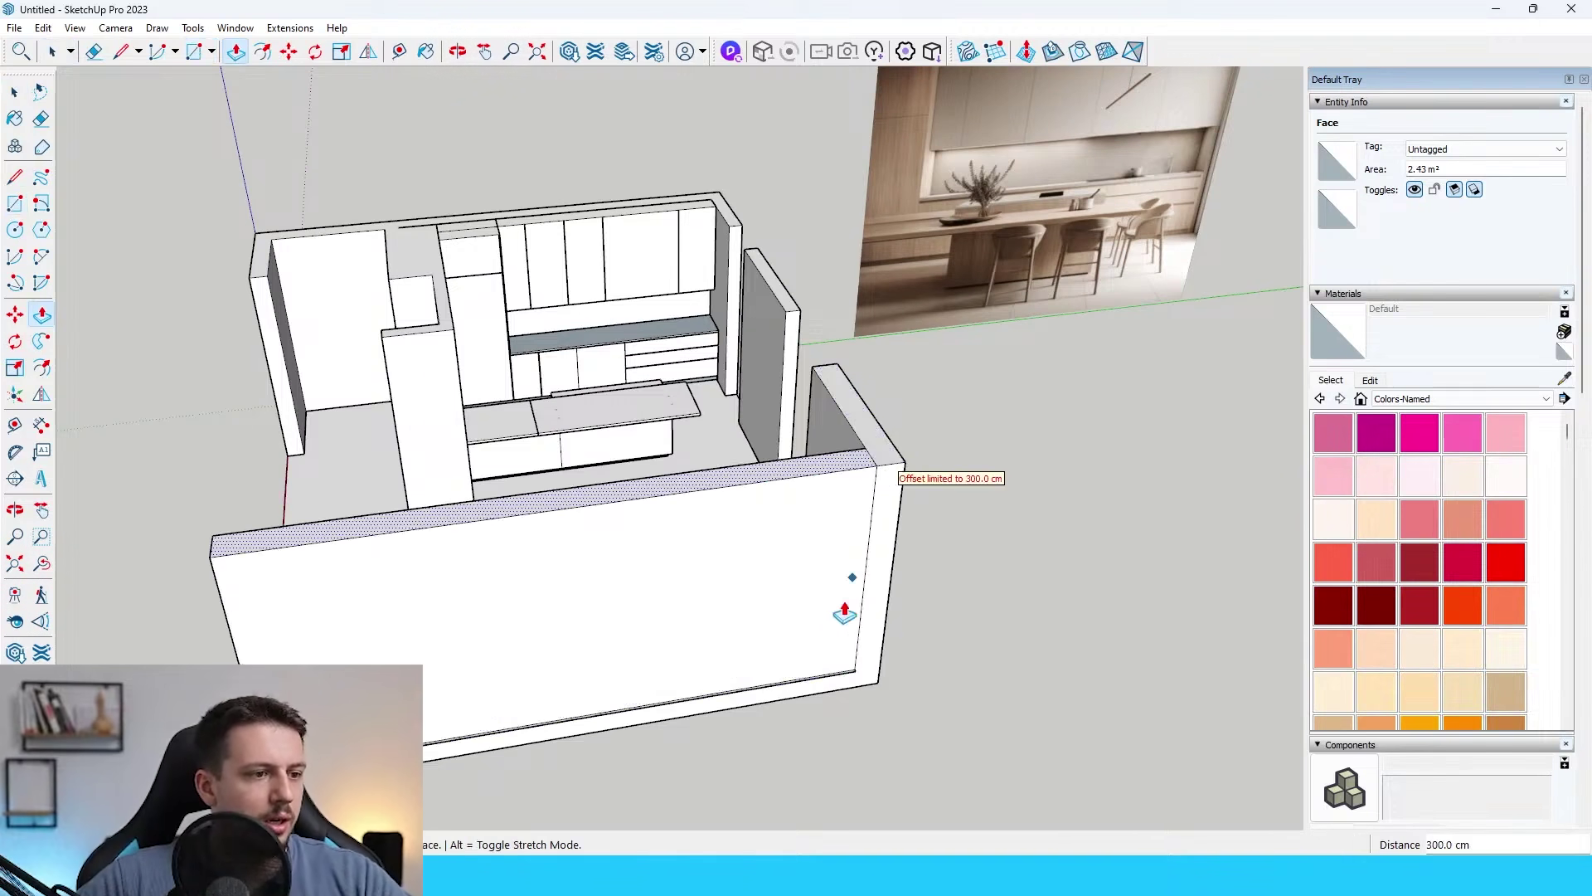
Open the wall group and extend the end face of the side wall to meet the front wall.
{"action": "key", "text": "space"}
{"action": "scroll", "coordinate": [259, 303], "scroll_direction": "up", "scroll_amount": 3}
{"action": "double_click", "coordinate": [274, 336]}
{"action": "left_click", "coordinate": [277, 318]}
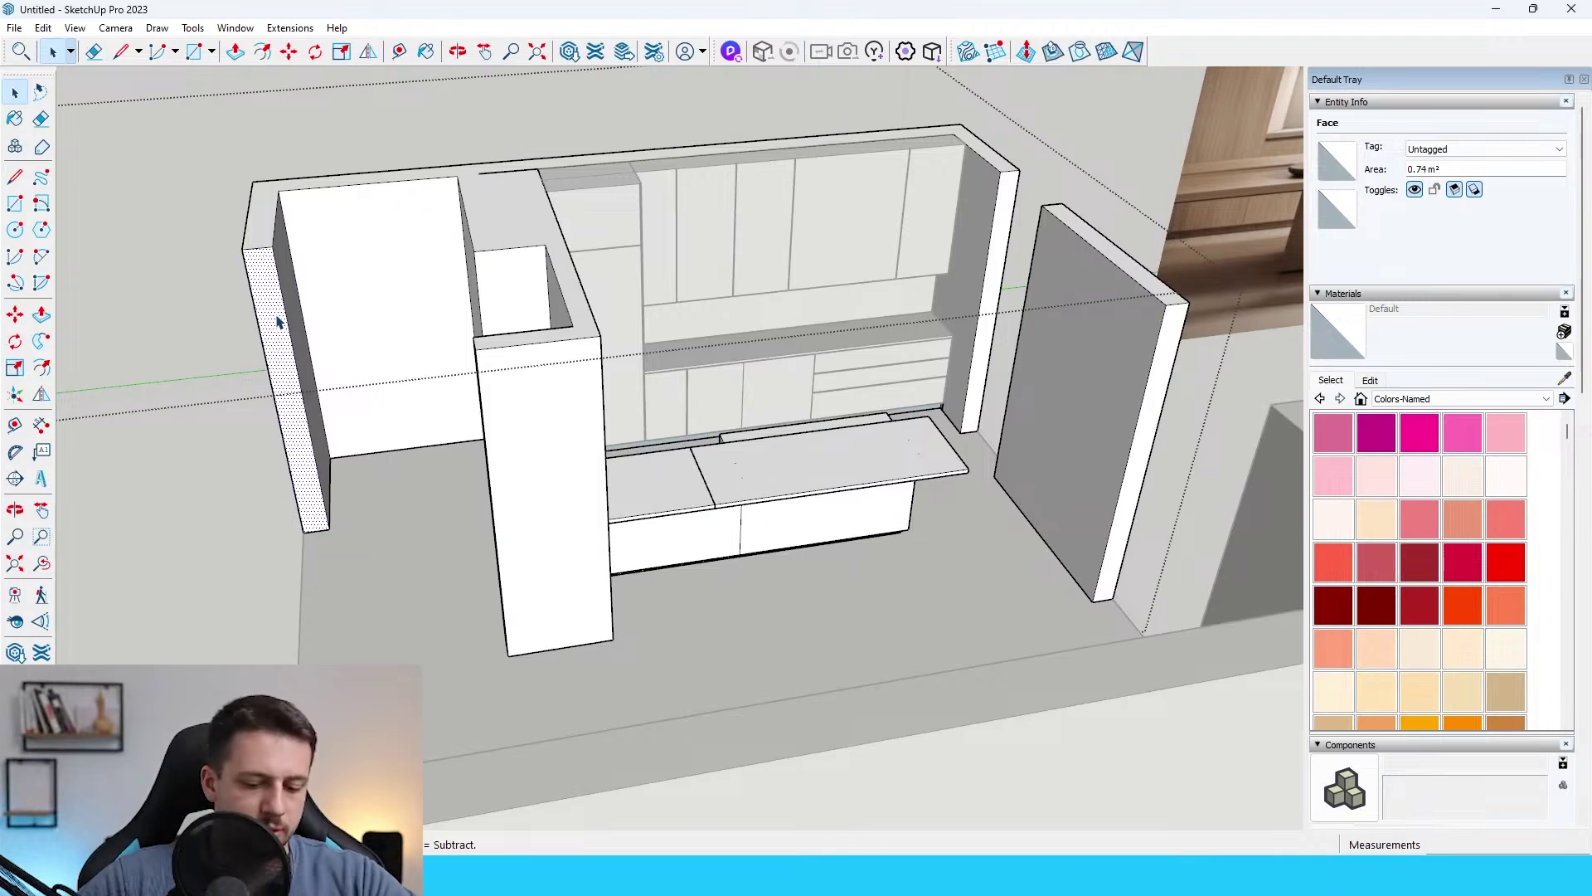
{"action": "key", "text": "p"}
{"action": "left_click", "coordinate": [277, 321]}
{"action": "scroll", "coordinate": [608, 338], "scroll_direction": "down", "scroll_amount": 4}
{"action": "left_click", "coordinate": [611, 479]}
{"action": "key", "text": "space"}
{"action": "key", "text": "Escape"}
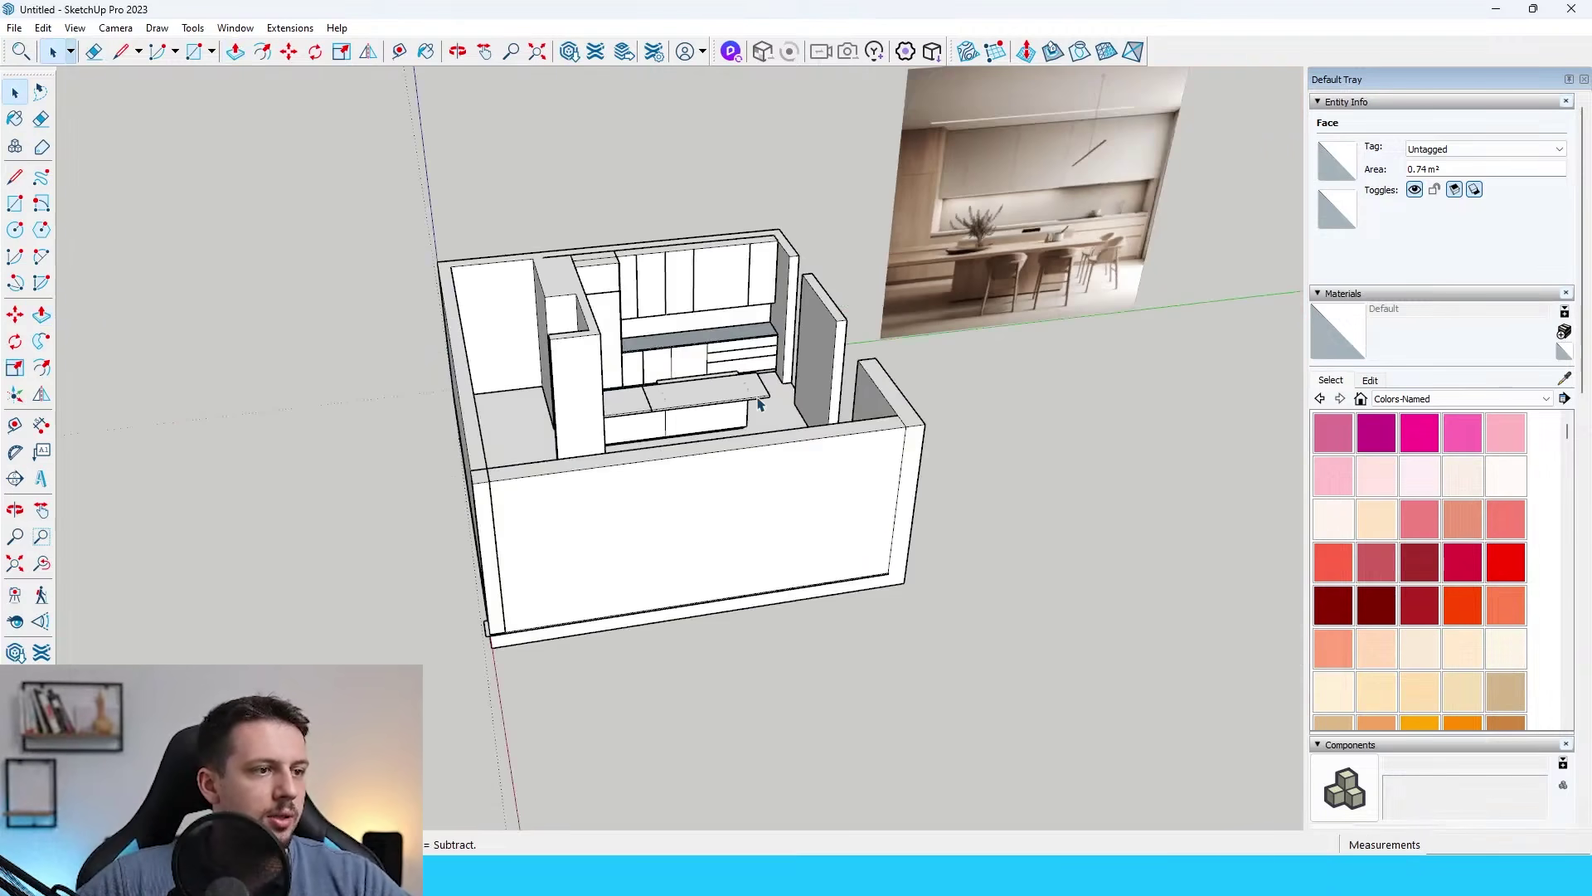
Draw a ceiling rectangle across the wall tops from the back corner to the opposite front corner.
{"action": "scroll", "coordinate": [455, 264], "scroll_direction": "up", "scroll_amount": 3}
{"action": "key", "text": "r"}
{"action": "left_click", "coordinate": [428, 261]}
{"action": "scroll", "coordinate": [358, 276], "scroll_direction": "down", "scroll_amount": 2}
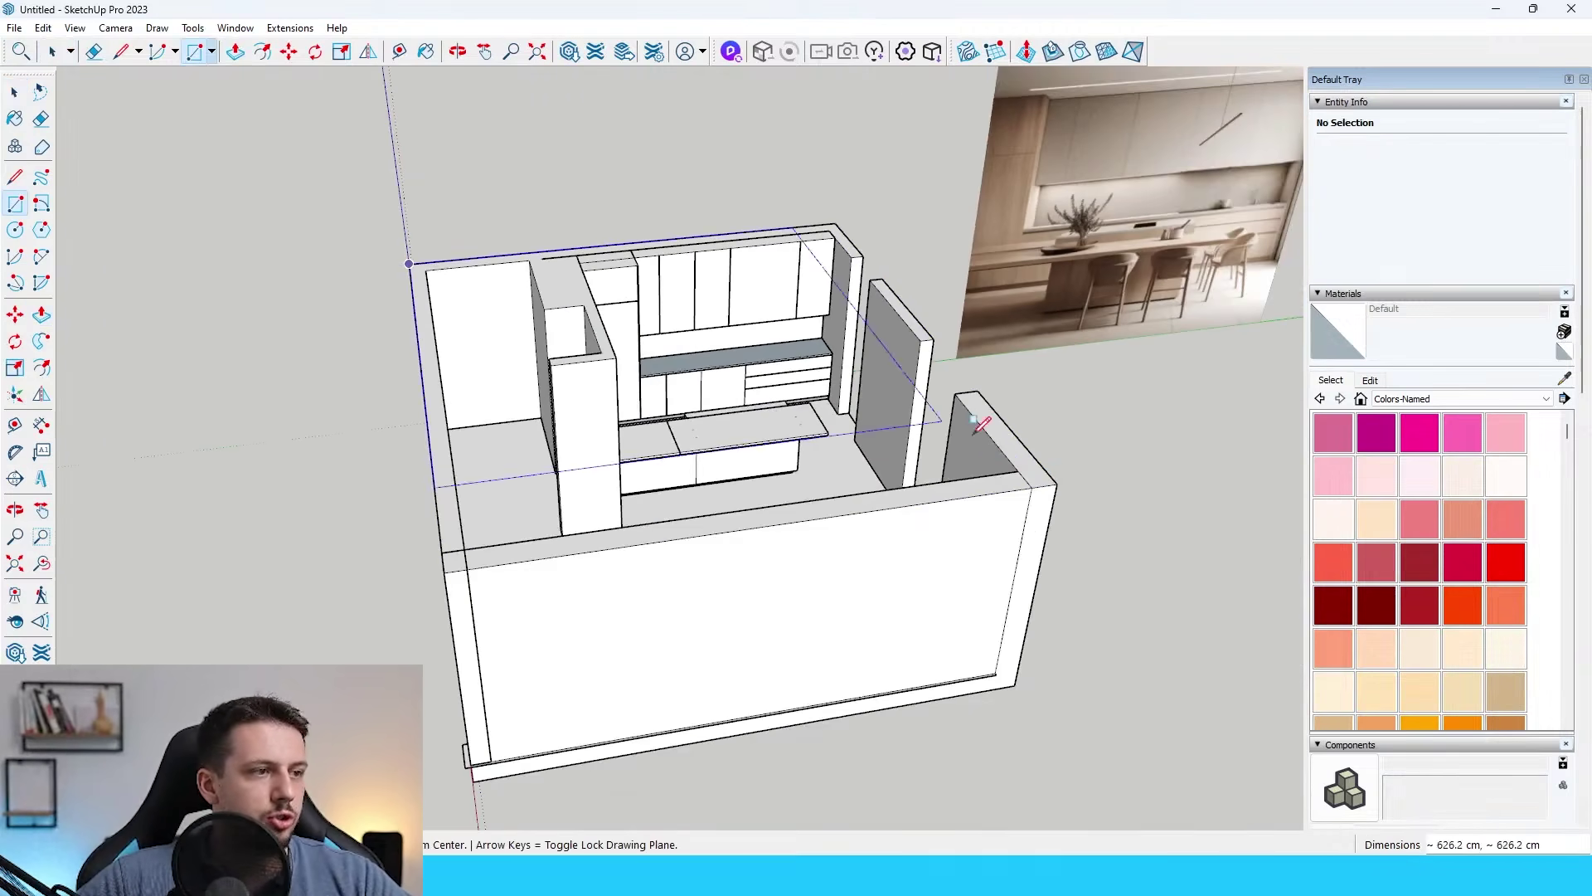
{"action": "left_click", "coordinate": [1056, 484]}
Extrude the ceiling face 30 cm upward into a slab.
{"action": "key", "text": "space"}
{"action": "left_click", "coordinate": [970, 456]}
{"action": "key", "text": "p"}
{"action": "left_click", "coordinate": [965, 458]}
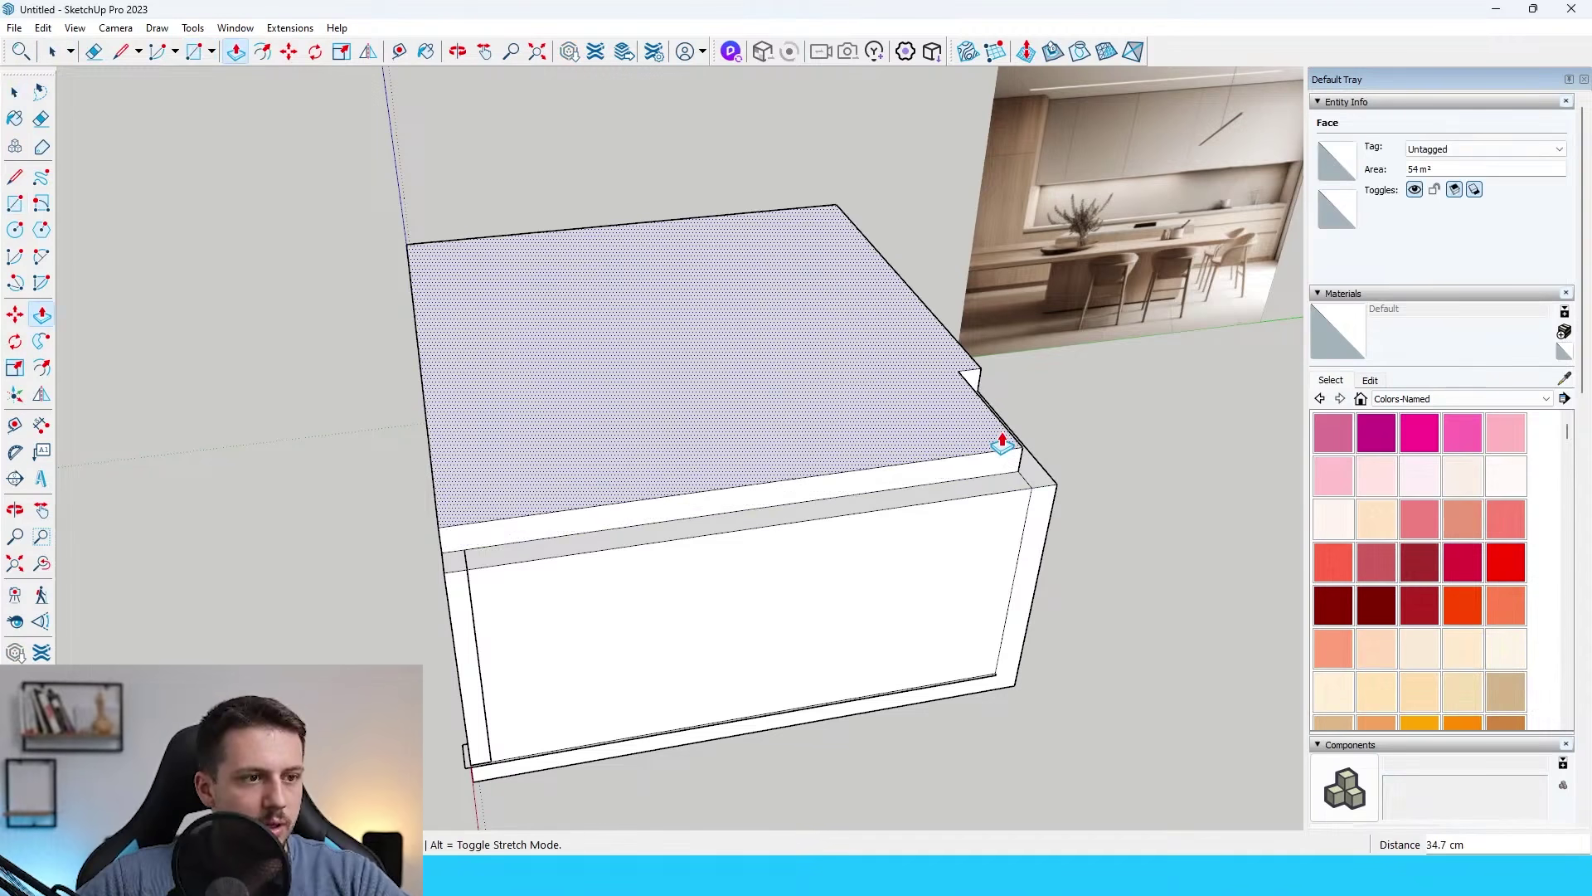
{"action": "type", "text": "30"}
{"action": "key", "text": "Return"}
Push the notch's face forward to fill the missing corner of the ceiling slab flush with its front.
{"action": "middle_click_drag", "start_coordinate": [1012, 432], "coordinate": [909, 456]}
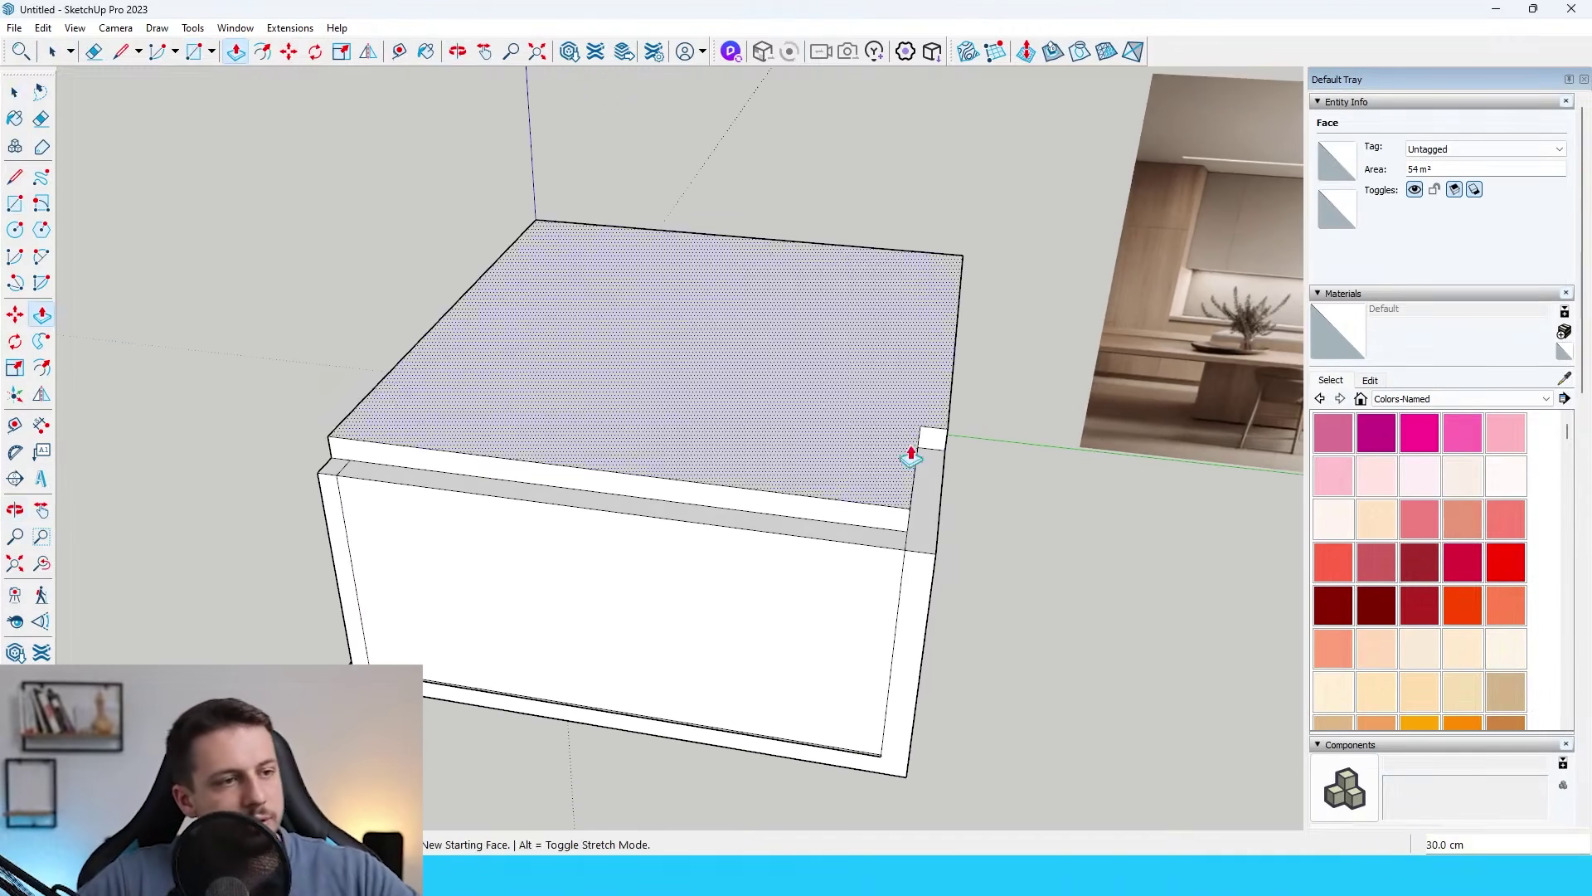
{"action": "scroll", "coordinate": [918, 439], "scroll_direction": "up", "scroll_amount": 1}
{"action": "key", "text": "space"}
{"action": "left_click", "coordinate": [926, 441]}
{"action": "key", "text": "p"}
{"action": "left_click_drag", "start_coordinate": [926, 445], "coordinate": [914, 525]}
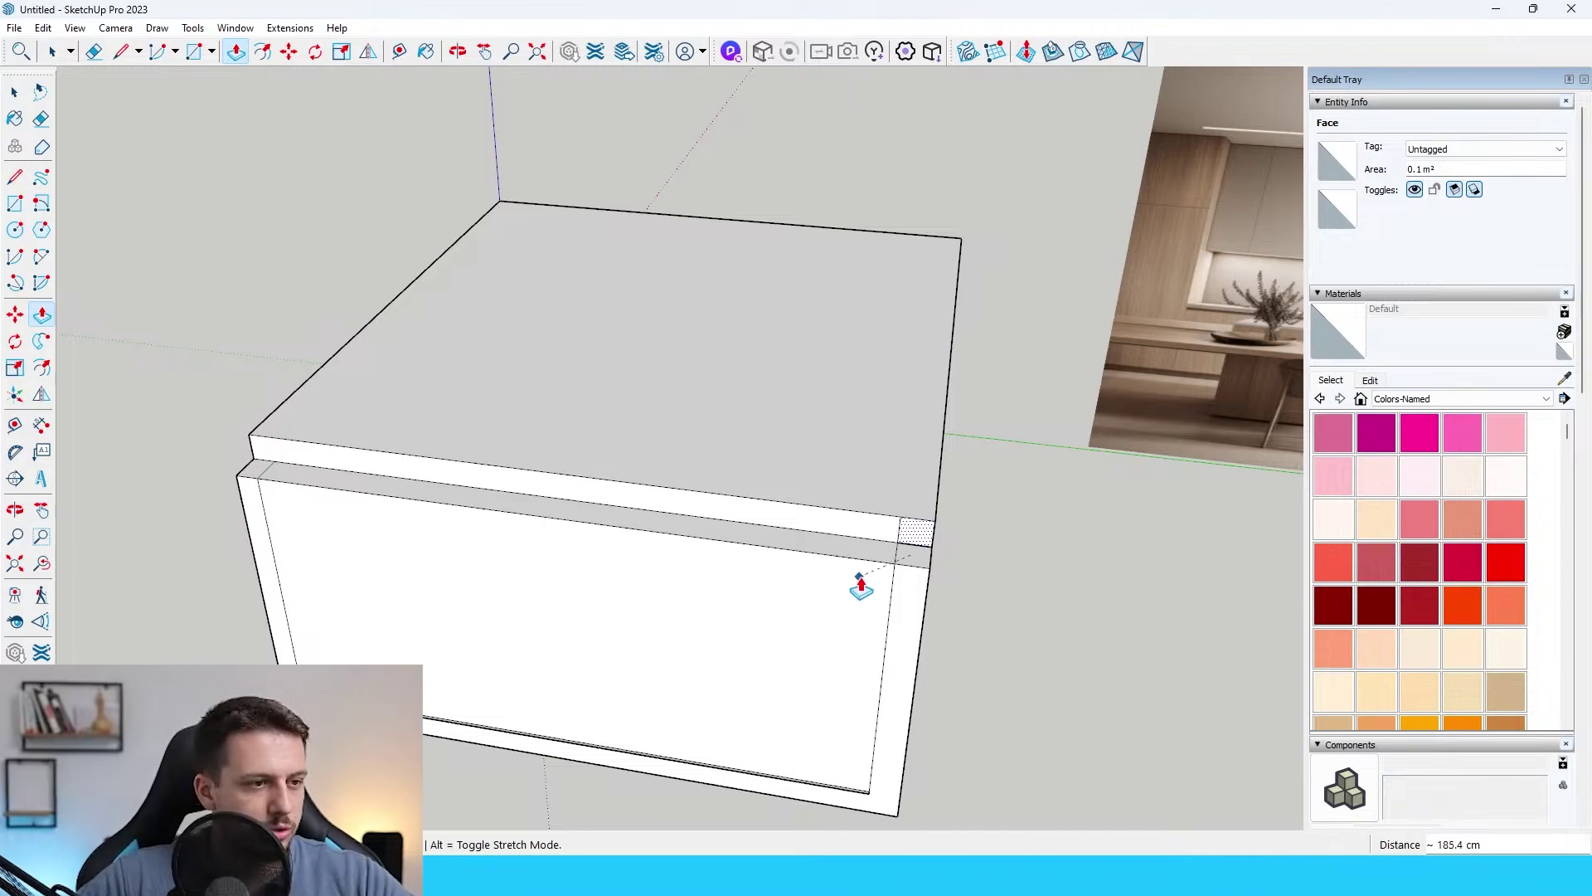
{"action": "key", "text": "space"}
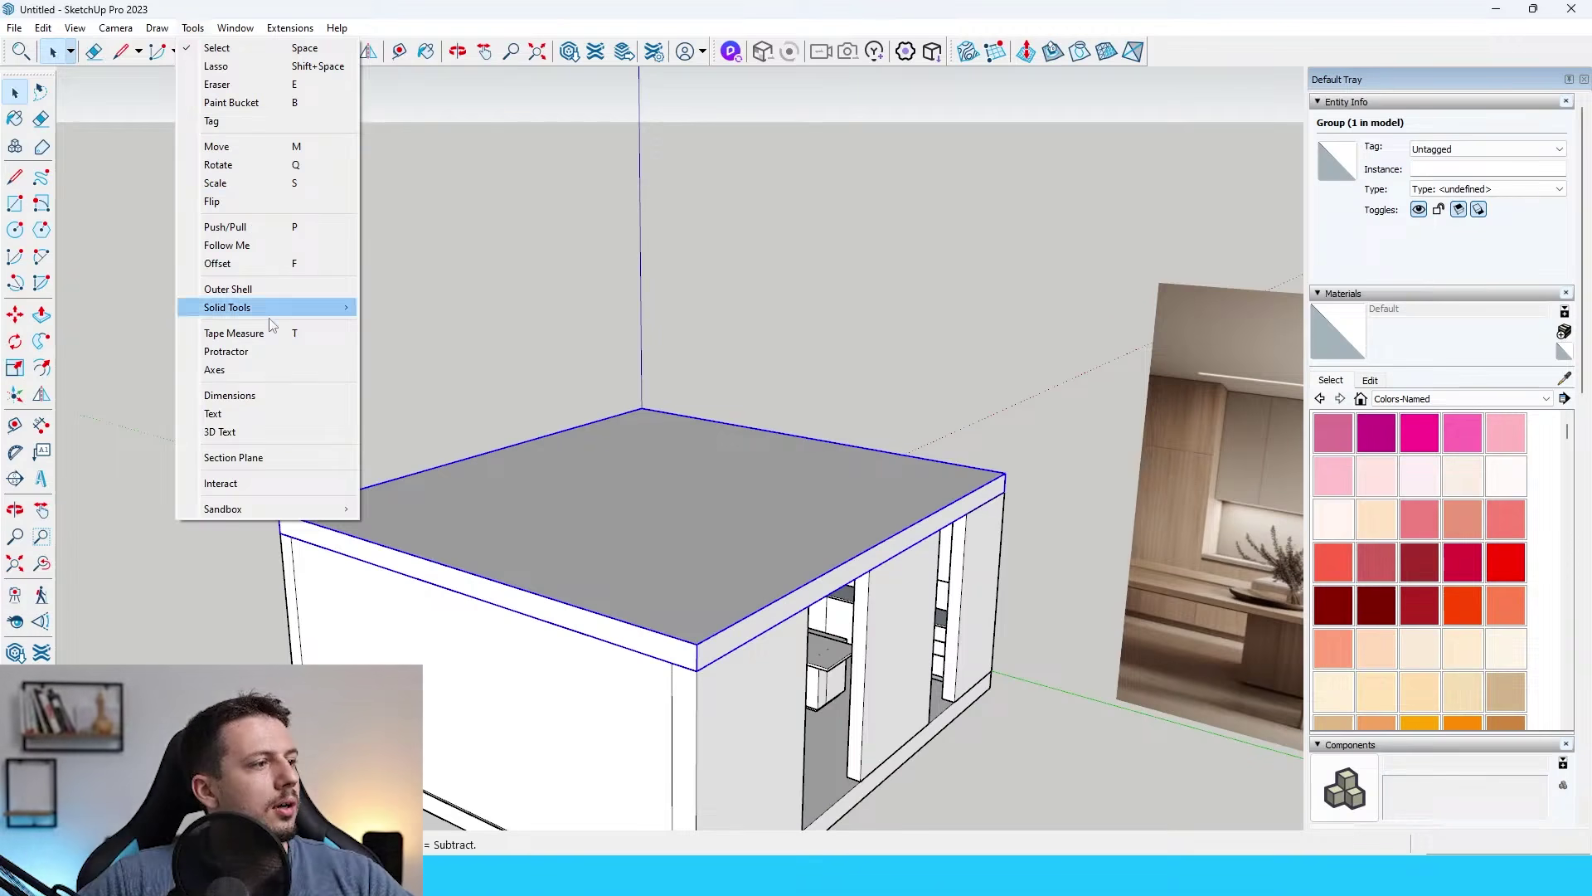
Place a section plane on the outer face of the front wall.
{"action": "left_click", "coordinate": [233, 457]}
{"action": "middle_click_drag", "start_coordinate": [723, 251], "coordinate": [763, 295]}
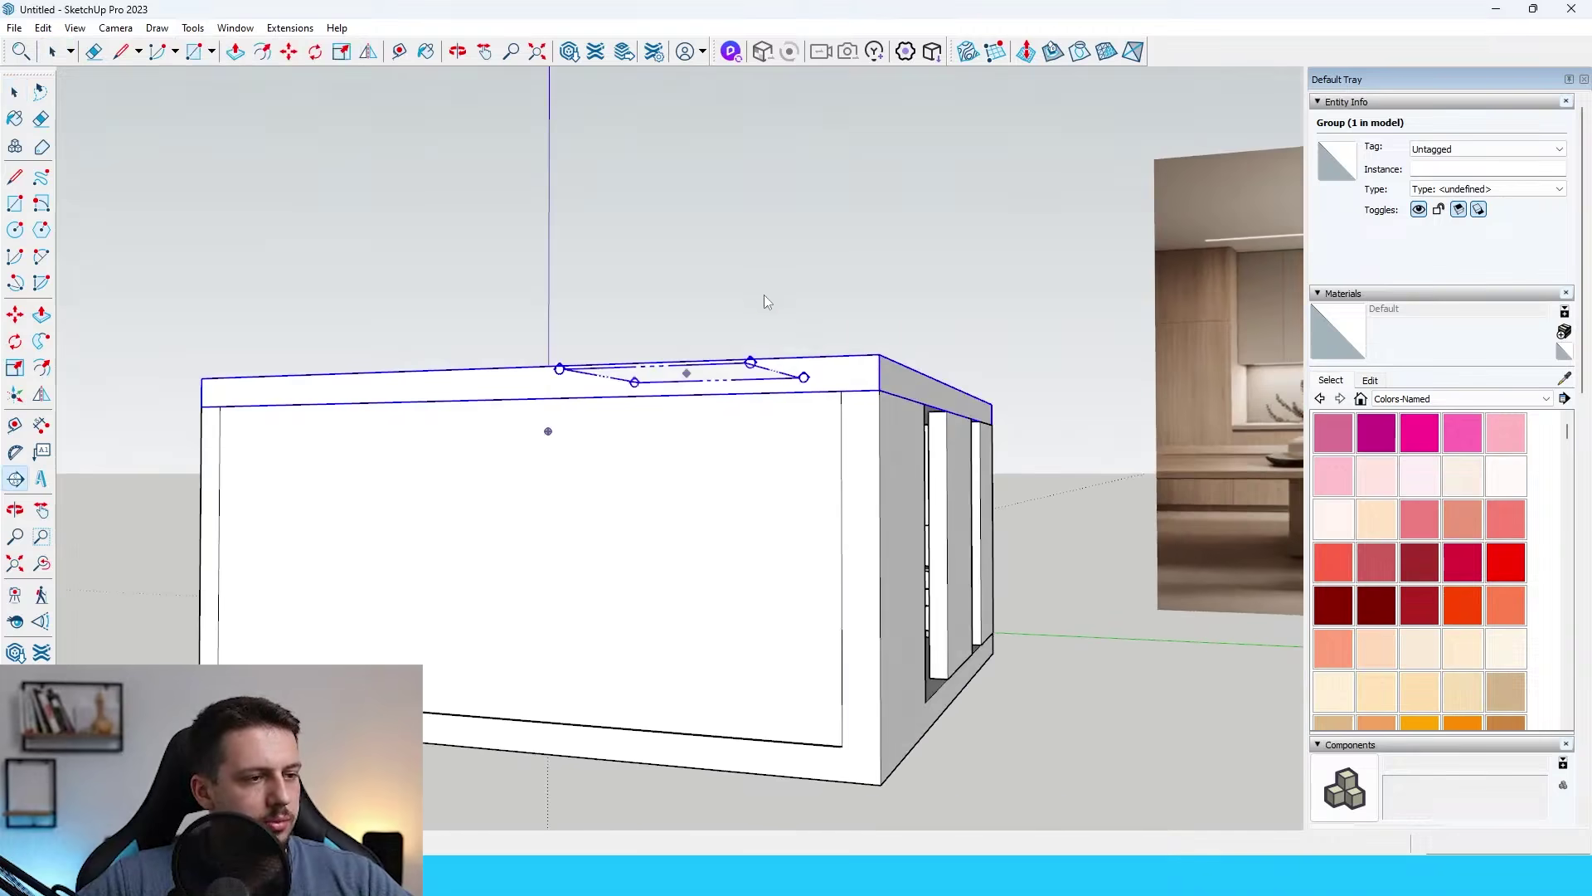
{"action": "left_click", "coordinate": [711, 594]}
{"action": "key", "text": "Return"}
{"action": "scroll", "coordinate": [911, 488], "scroll_direction": "down", "scroll_amount": 3}
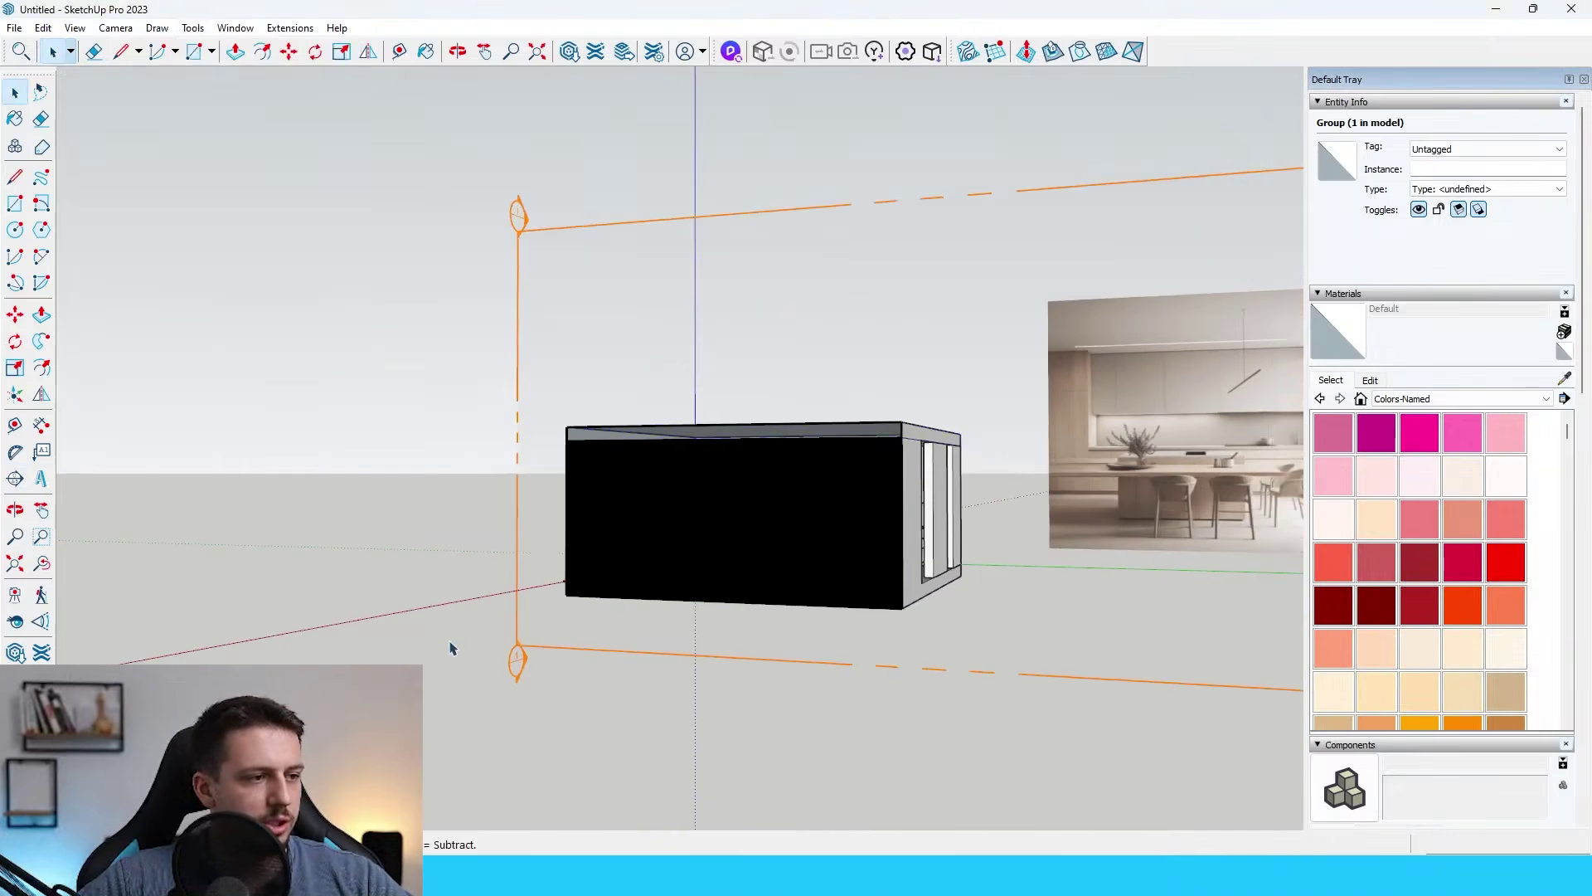
Move the section plane inward past the front wall to expose the kitchen interior.
{"action": "left_click", "coordinate": [572, 649]}
{"action": "scroll", "coordinate": [629, 634], "scroll_direction": "up", "scroll_amount": 2}
{"action": "key", "text": "m"}
{"action": "left_click", "coordinate": [633, 654]}
{"action": "left_click", "coordinate": [664, 640]}
{"action": "middle_click_drag", "start_coordinate": [779, 530], "coordinate": [833, 448]}
{"action": "key", "text": "space"}
{"action": "left_click", "coordinate": [1009, 760]}
Search 3D Warehouse for "dining chair" and load the Elephant Dining Chair directly into the model.
{"action": "scroll", "coordinate": [1009, 760], "scroll_direction": "down", "scroll_amount": 3}
{"action": "middle_click_drag", "start_coordinate": [704, 606], "coordinate": [661, 646]}
{"action": "scroll", "coordinate": [978, 407], "scroll_direction": "up", "scroll_amount": 3}
{"action": "scroll", "coordinate": [927, 450], "scroll_direction": "up", "scroll_amount": 4}
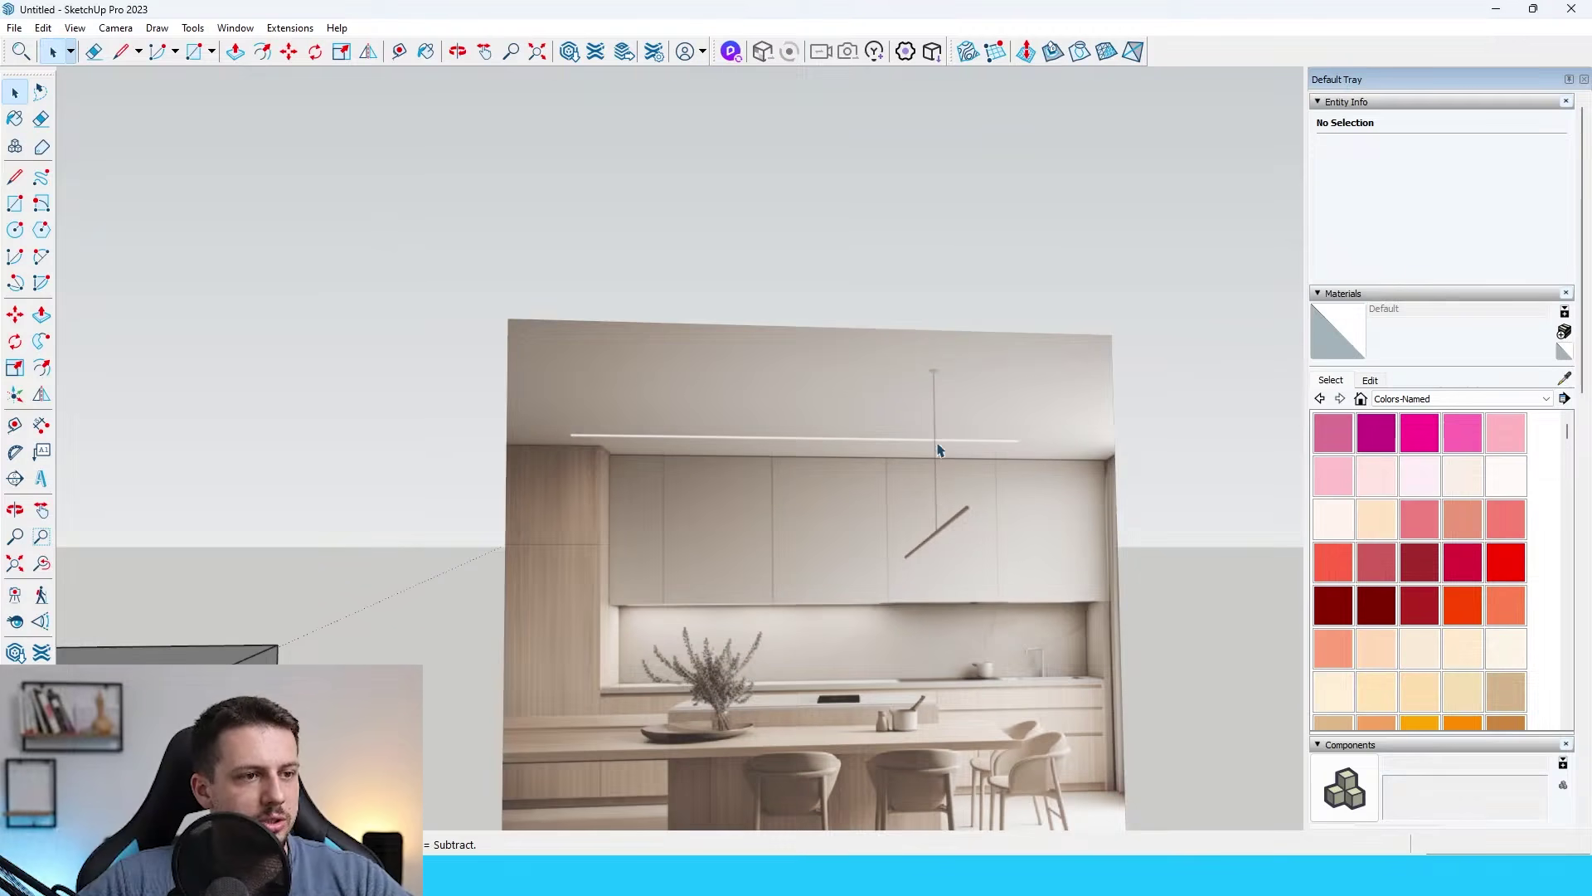
{"action": "scroll", "coordinate": [975, 364], "scroll_direction": "down", "scroll_amount": 4}
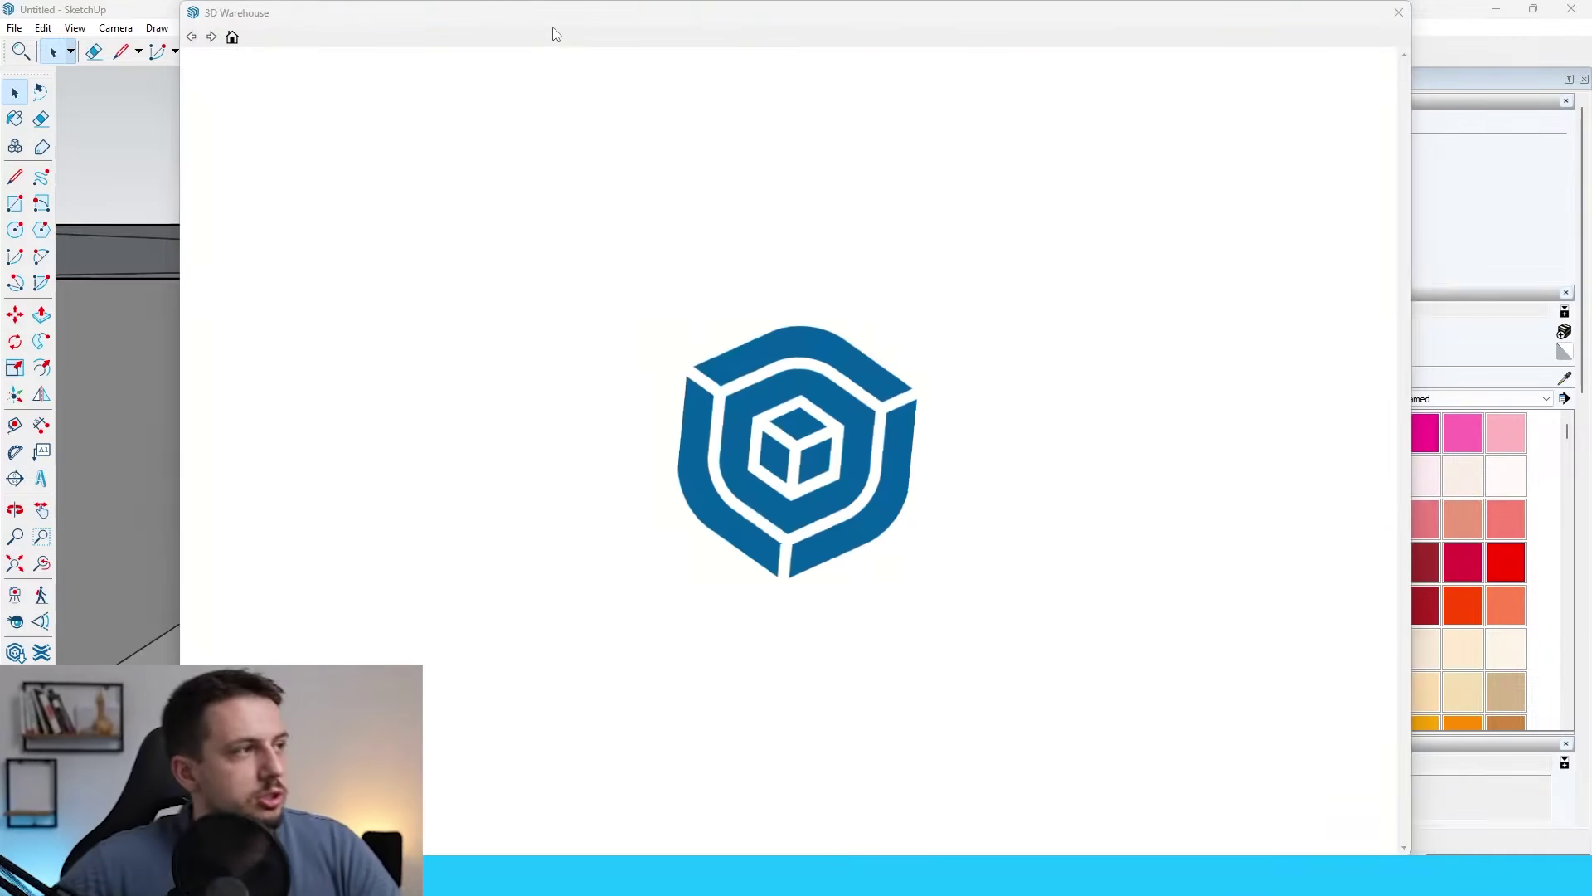
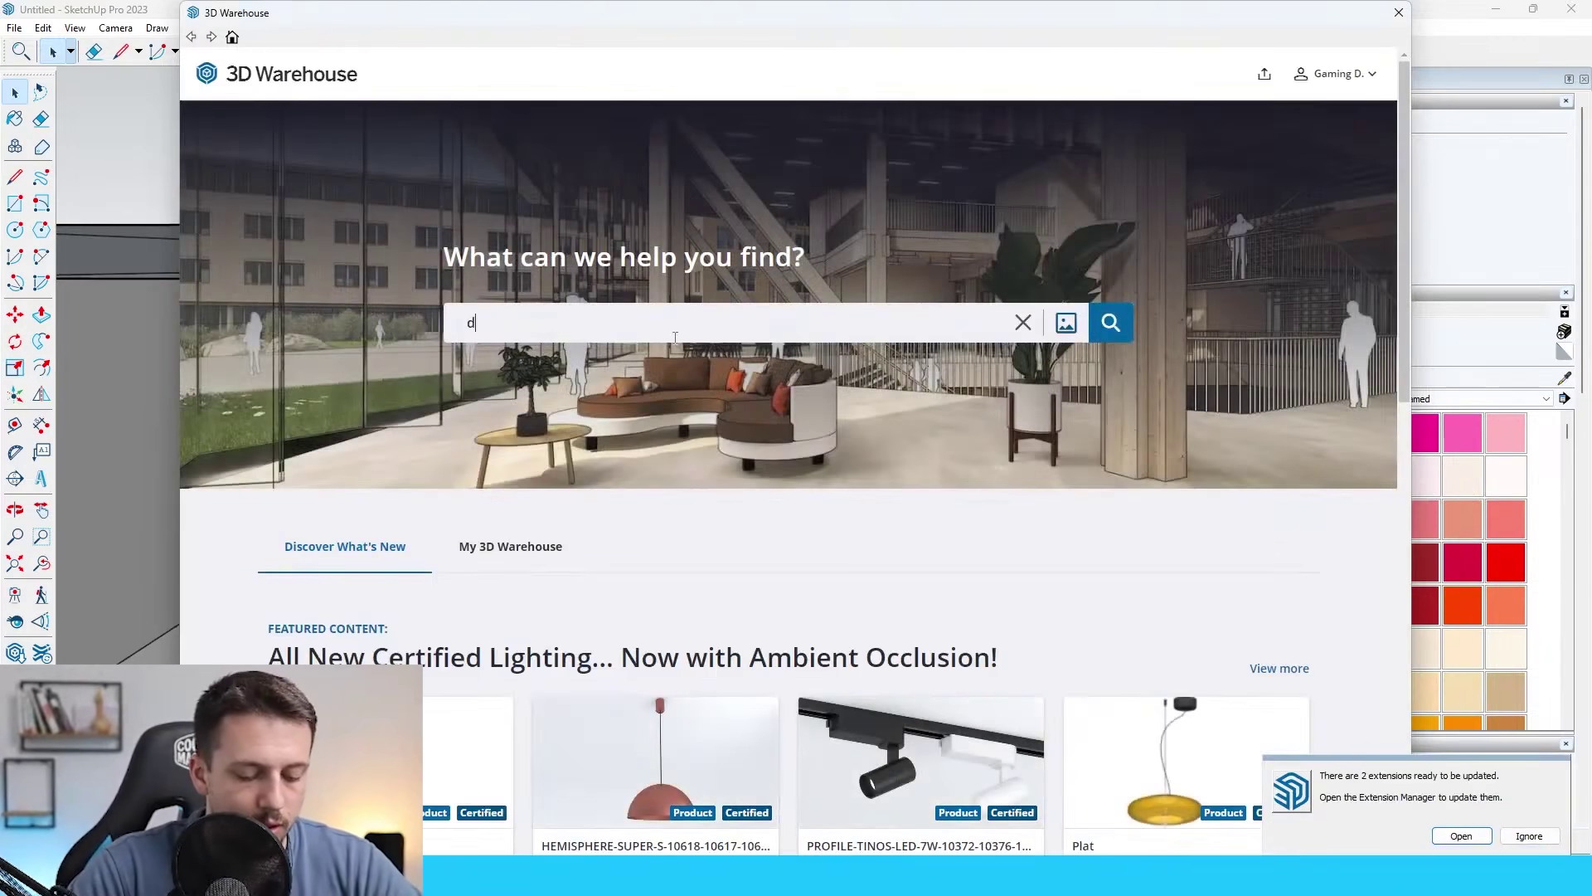
{"action": "key", "text": "Return"}
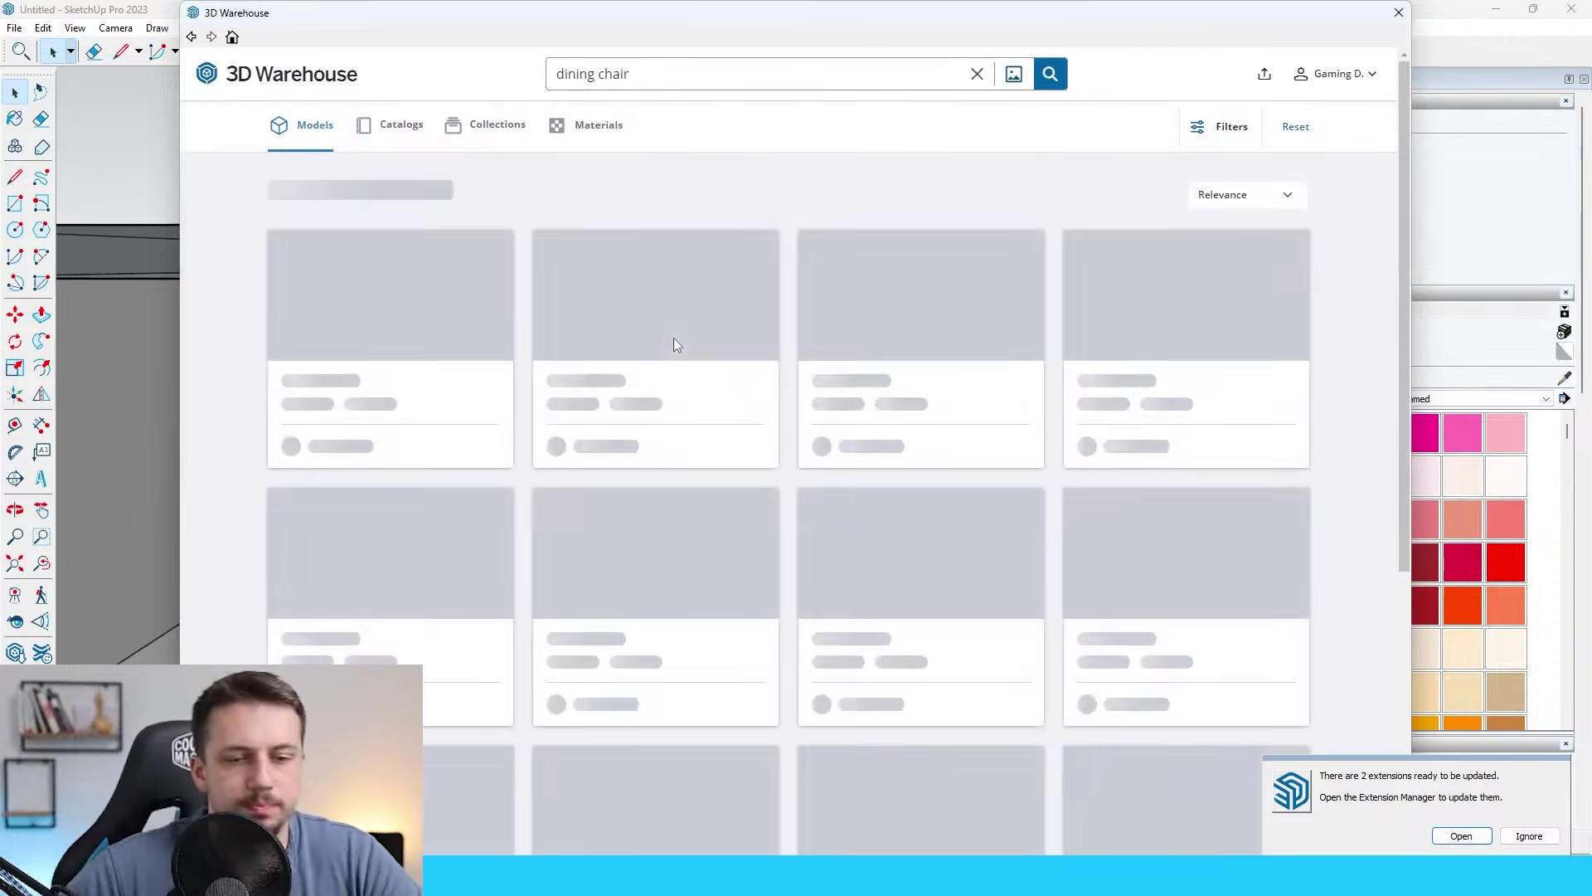
{"action": "left_click", "coordinate": [494, 640]}
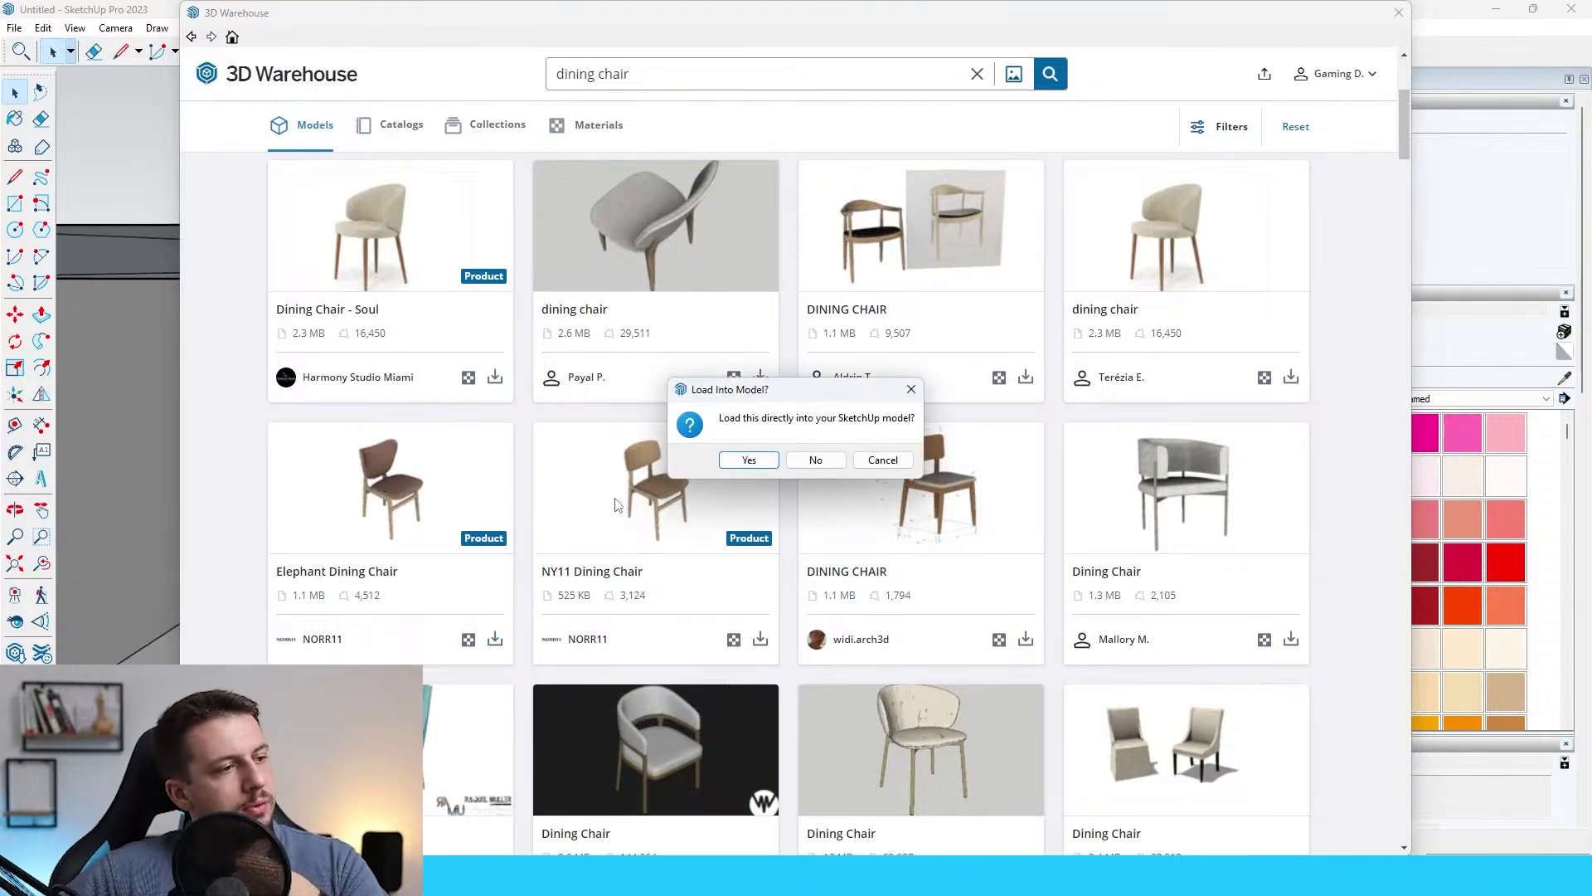
{"action": "left_click", "coordinate": [746, 461]}
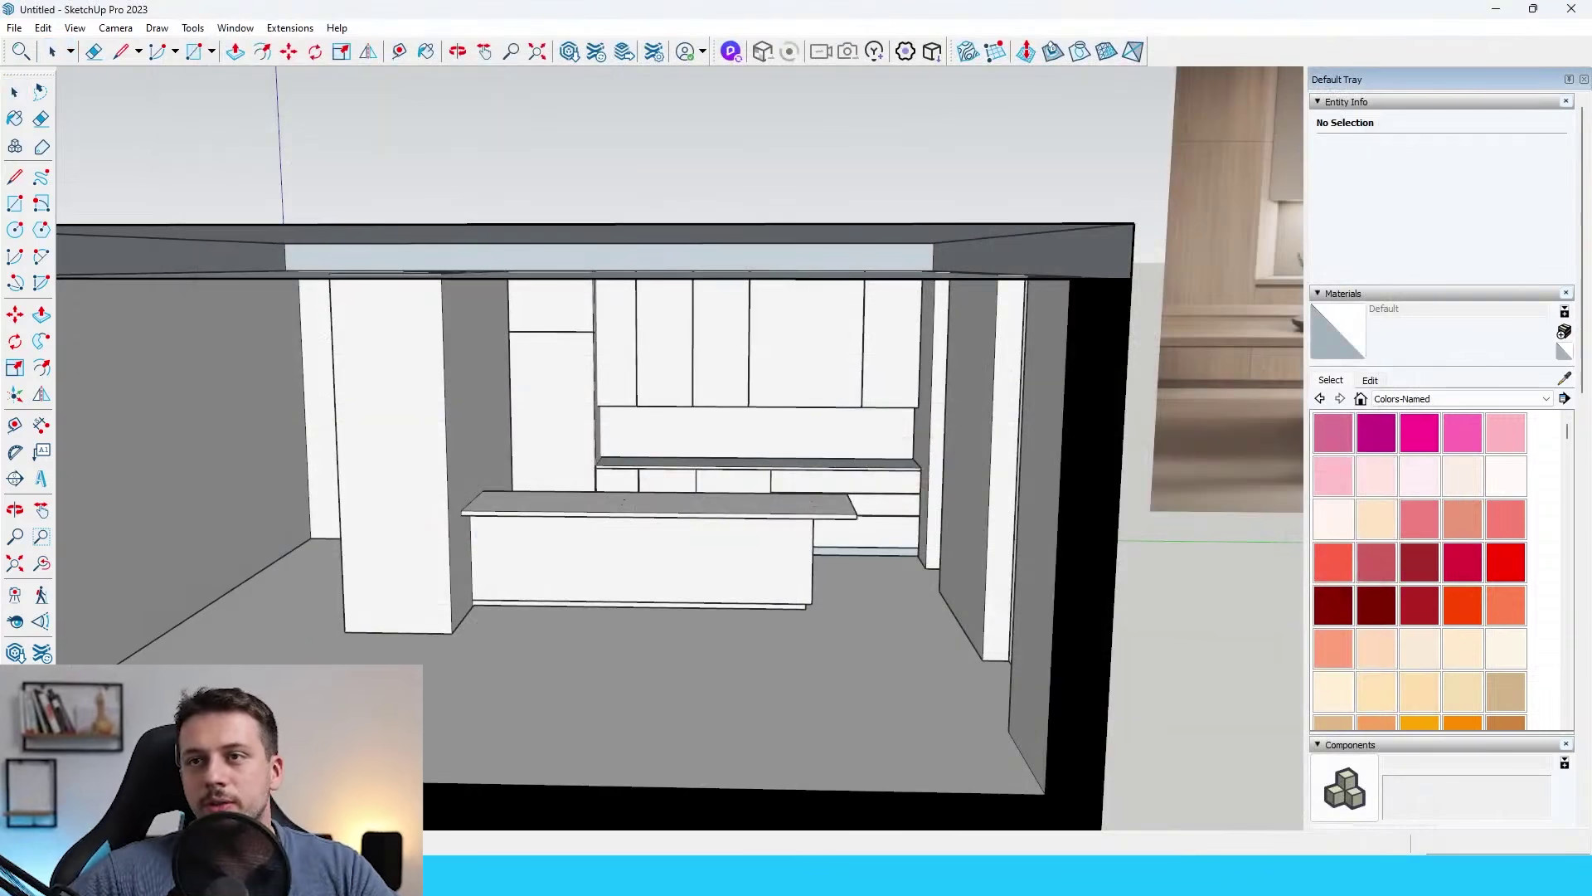
Place the dining chair on the floor in front of the kitchen island.
{"action": "scroll", "coordinate": [597, 631], "scroll_direction": "up", "scroll_amount": 1}
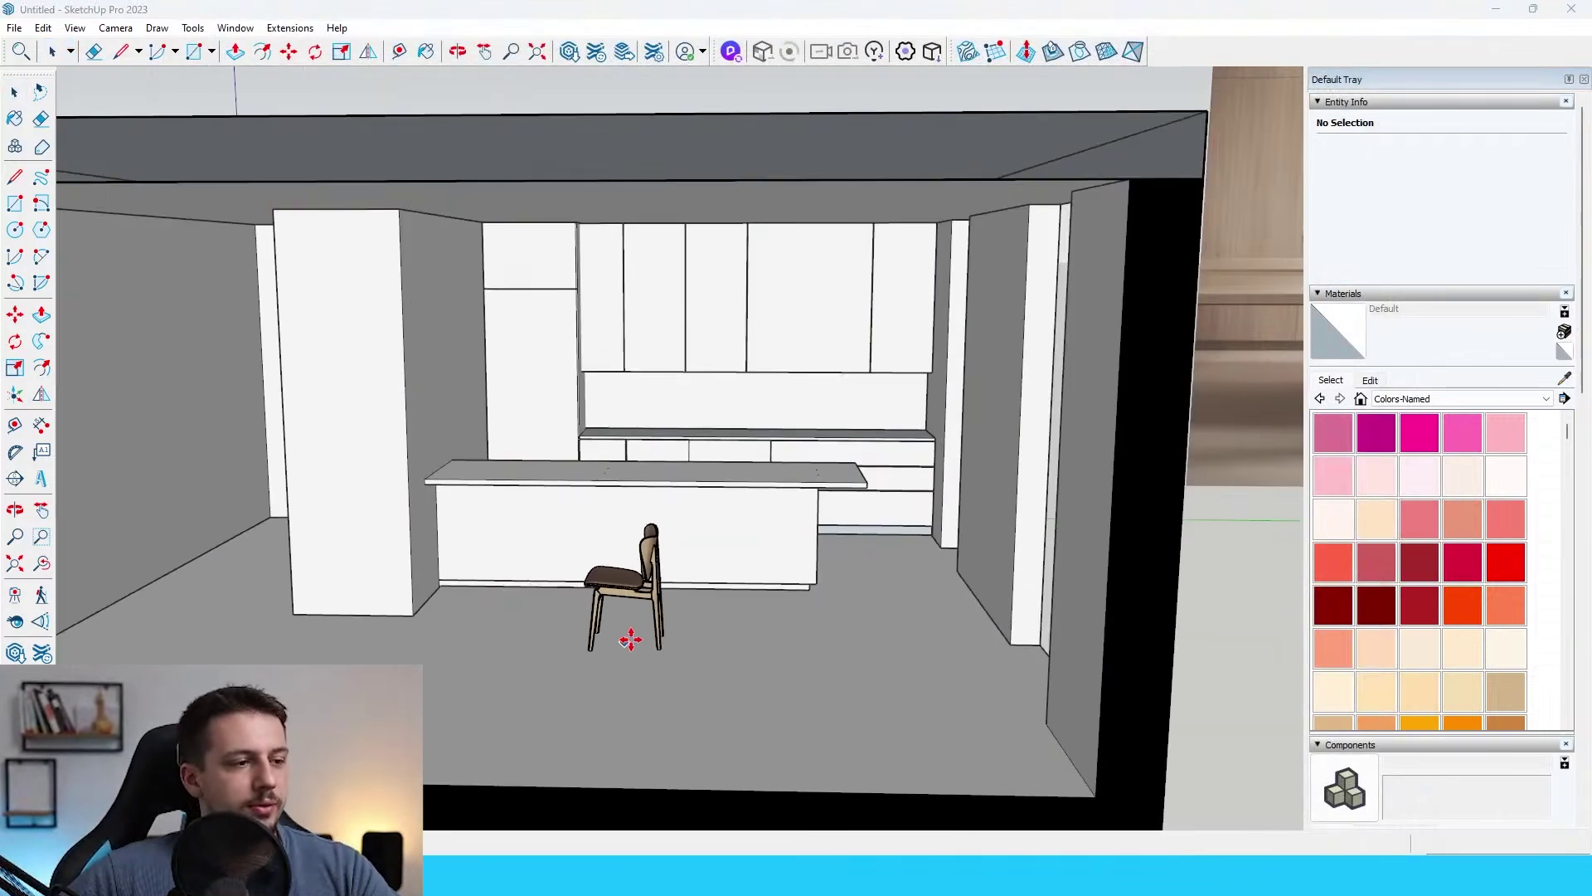
{"action": "left_click", "coordinate": [629, 640]}
{"action": "scroll", "coordinate": [632, 640], "scroll_direction": "down", "scroll_amount": 3}
{"action": "middle_click_drag", "start_coordinate": [704, 588], "coordinate": [554, 576]}
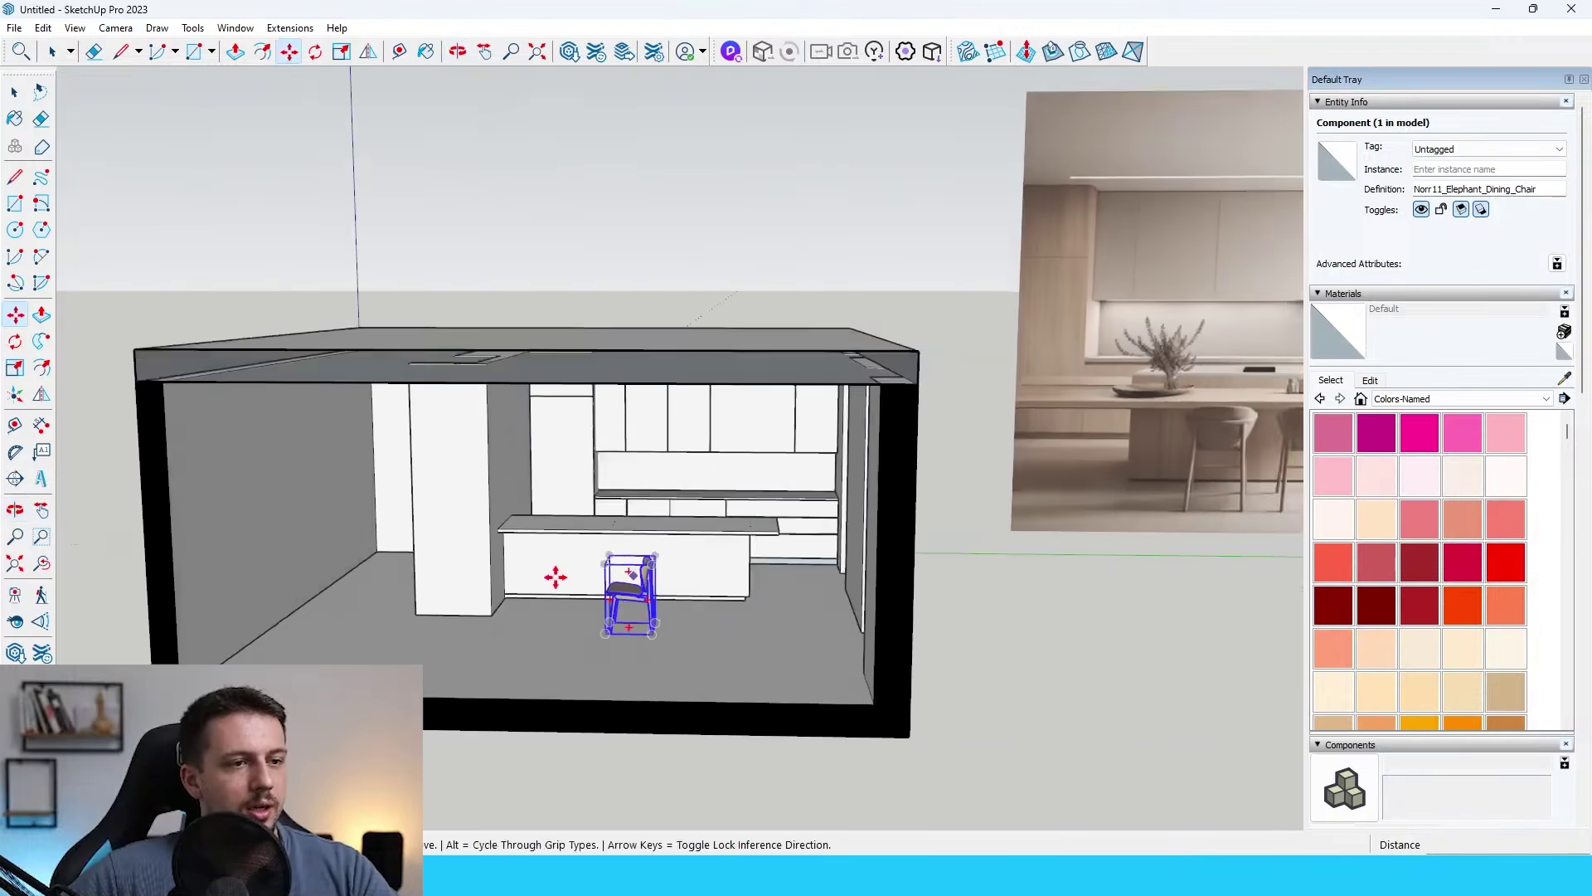
{"action": "scroll", "coordinate": [492, 583], "scroll_direction": "down", "scroll_amount": 2}
{"action": "scroll", "coordinate": [498, 582], "scroll_direction": "up", "scroll_amount": 2}
{"action": "scroll", "coordinate": [714, 597], "scroll_direction": "up", "scroll_amount": 3}
{"action": "middle_click_drag", "start_coordinate": [736, 607], "coordinate": [637, 654]}
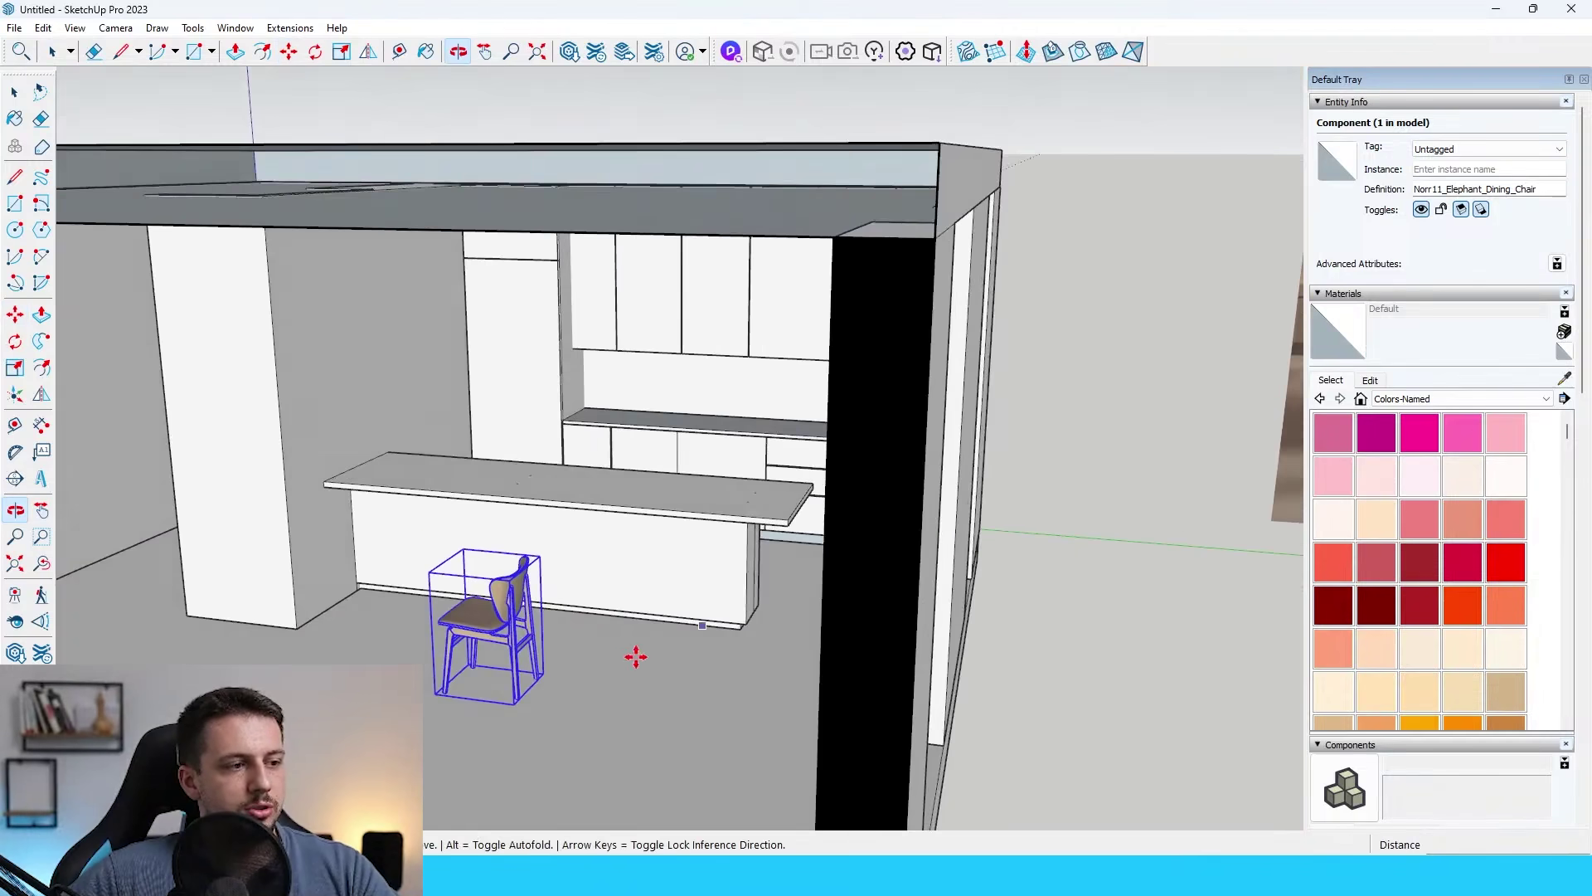
Scale the dining chair up uniformly by about 1.25 so its size suits the kitchen island.
{"action": "scroll", "coordinate": [581, 580], "scroll_direction": "up", "scroll_amount": 3}
{"action": "key", "text": "s"}
{"action": "left_click_drag", "start_coordinate": [529, 546], "coordinate": [588, 488]}
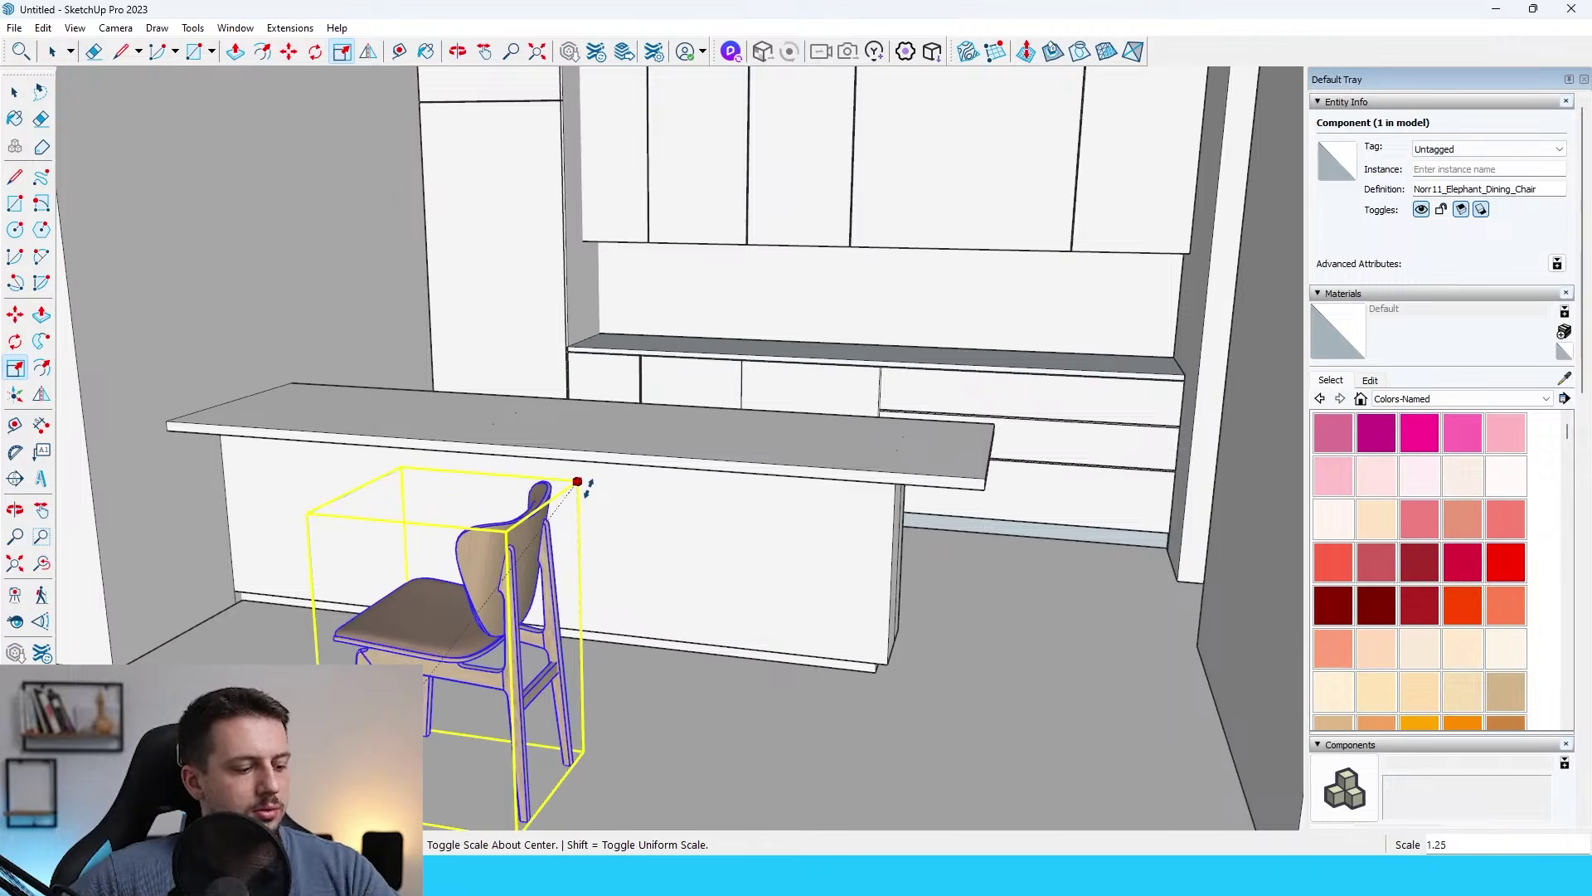
{"action": "scroll", "coordinate": [755, 448], "scroll_direction": "down", "scroll_amount": 3}
{"action": "middle_click_drag", "start_coordinate": [747, 455], "coordinate": [757, 579]}
{"action": "scroll", "coordinate": [747, 574], "scroll_direction": "up", "scroll_amount": 3}
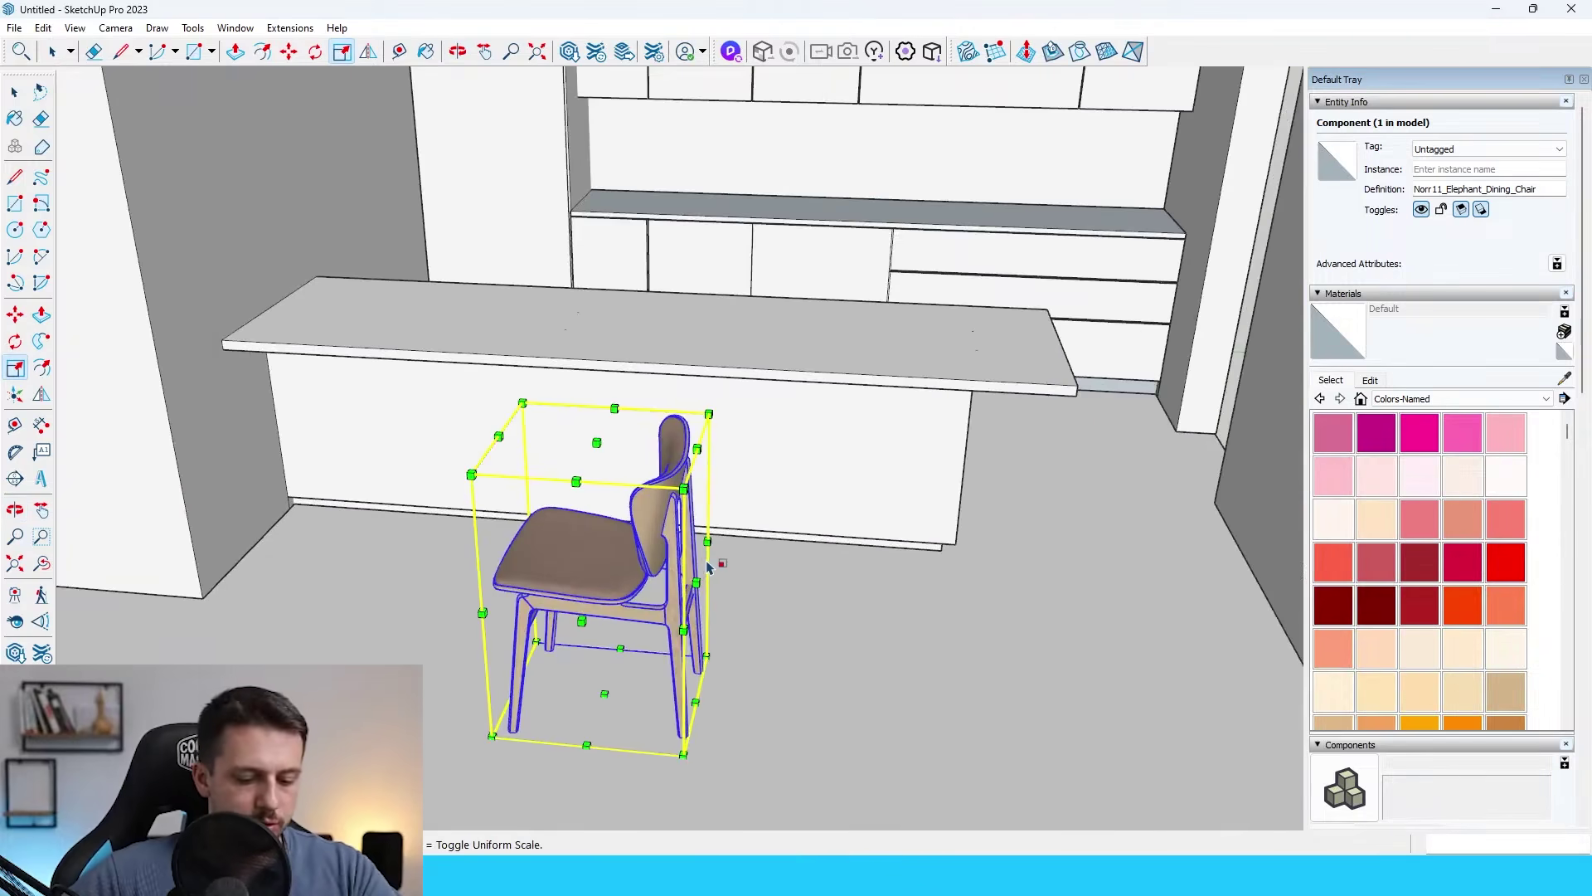
{"action": "key", "text": "m"}
{"action": "scroll", "coordinate": [671, 448], "scroll_direction": "down", "scroll_amount": 3}
{"action": "middle_click_drag", "start_coordinate": [622, 508], "coordinate": [668, 452]}
{"action": "key", "text": "s"}
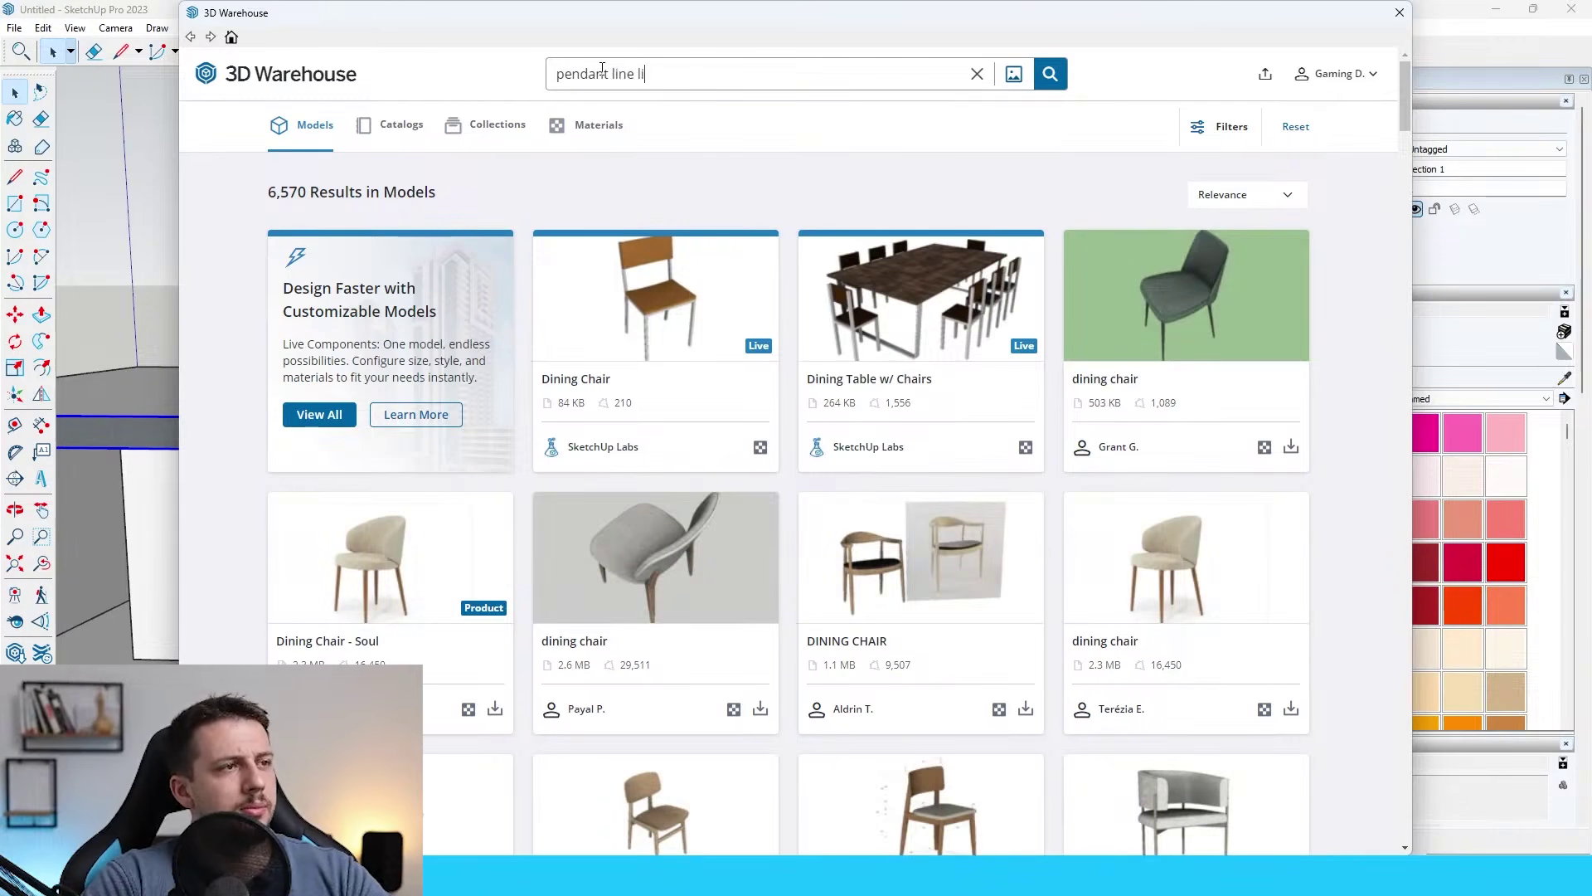
Search 3D Warehouse for "pendant line light" and load the line pendant directly into the model.
{"action": "type", "text": "t"}
{"action": "key", "text": "Return"}
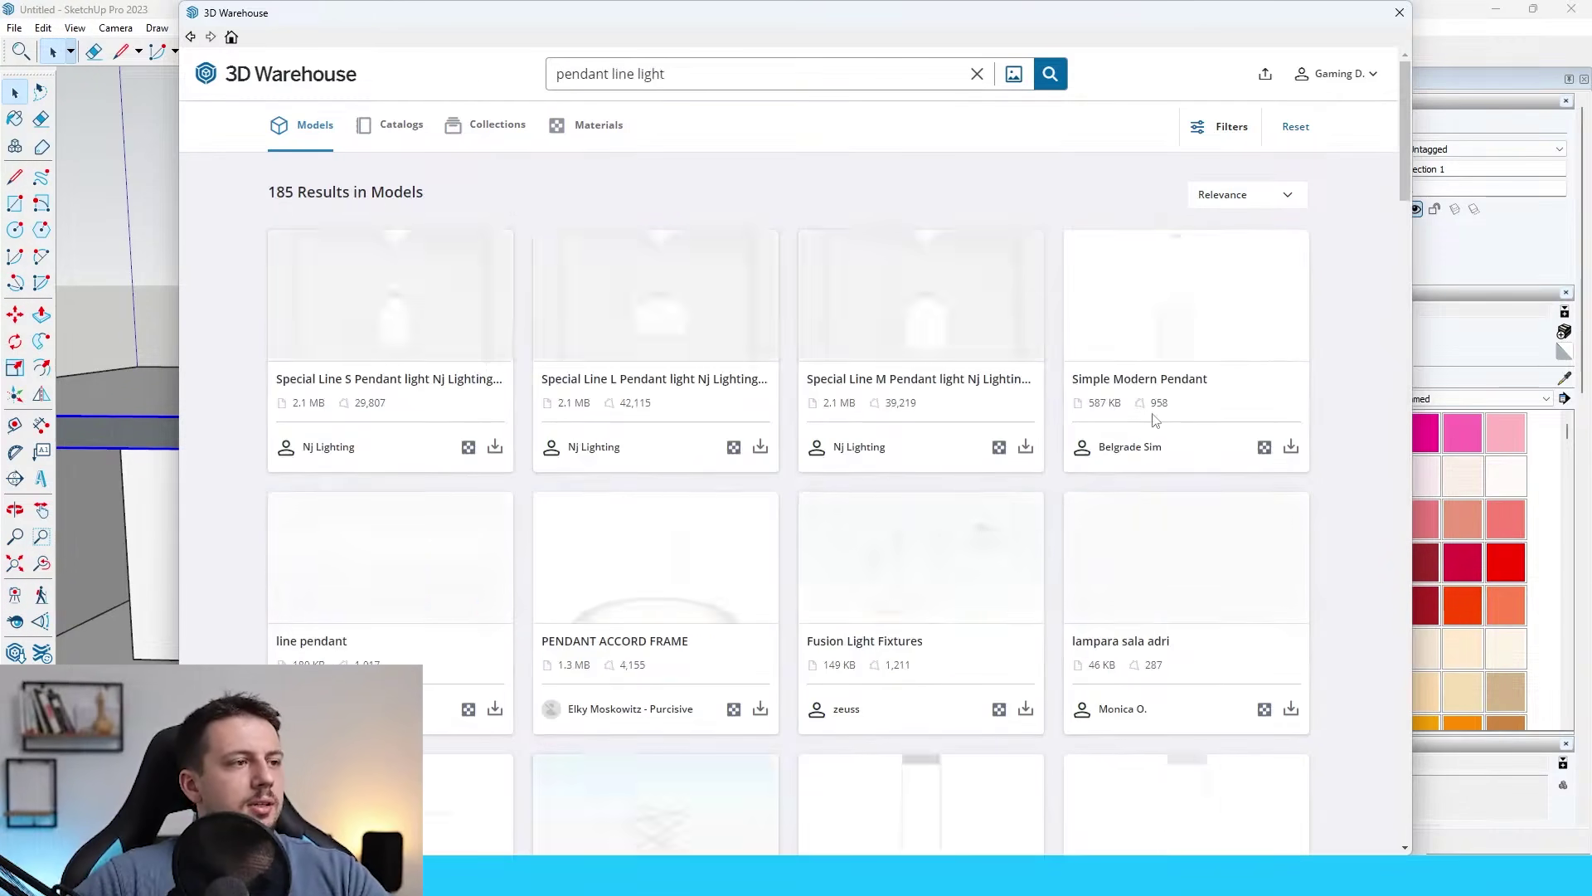
{"action": "scroll", "coordinate": [483, 373], "scroll_direction": "down", "scroll_amount": 3}
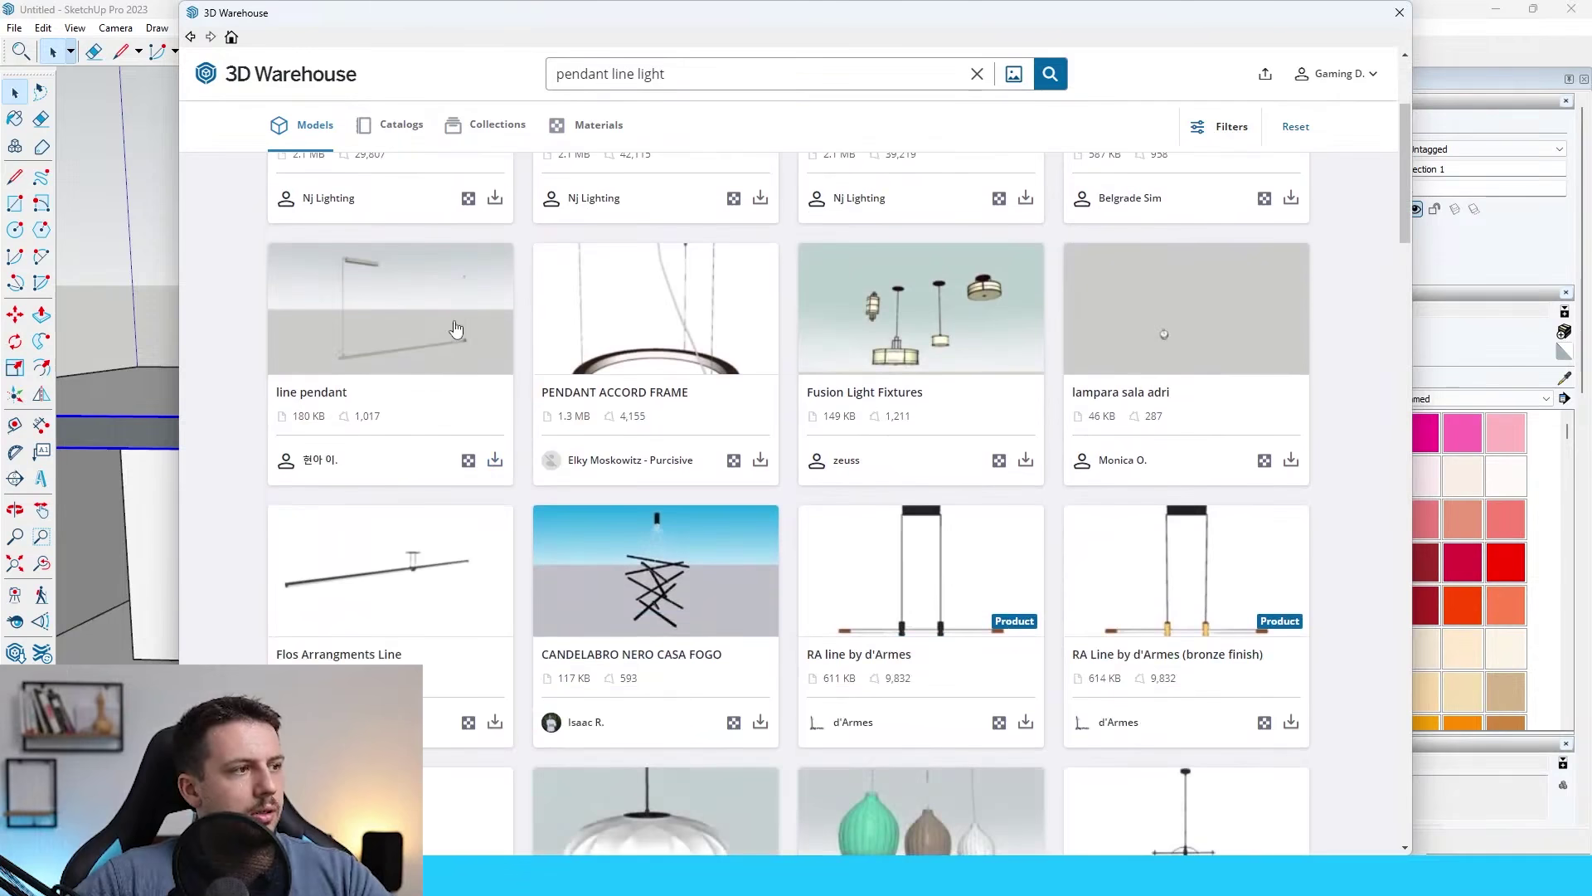
{"action": "left_click", "coordinate": [495, 459]}
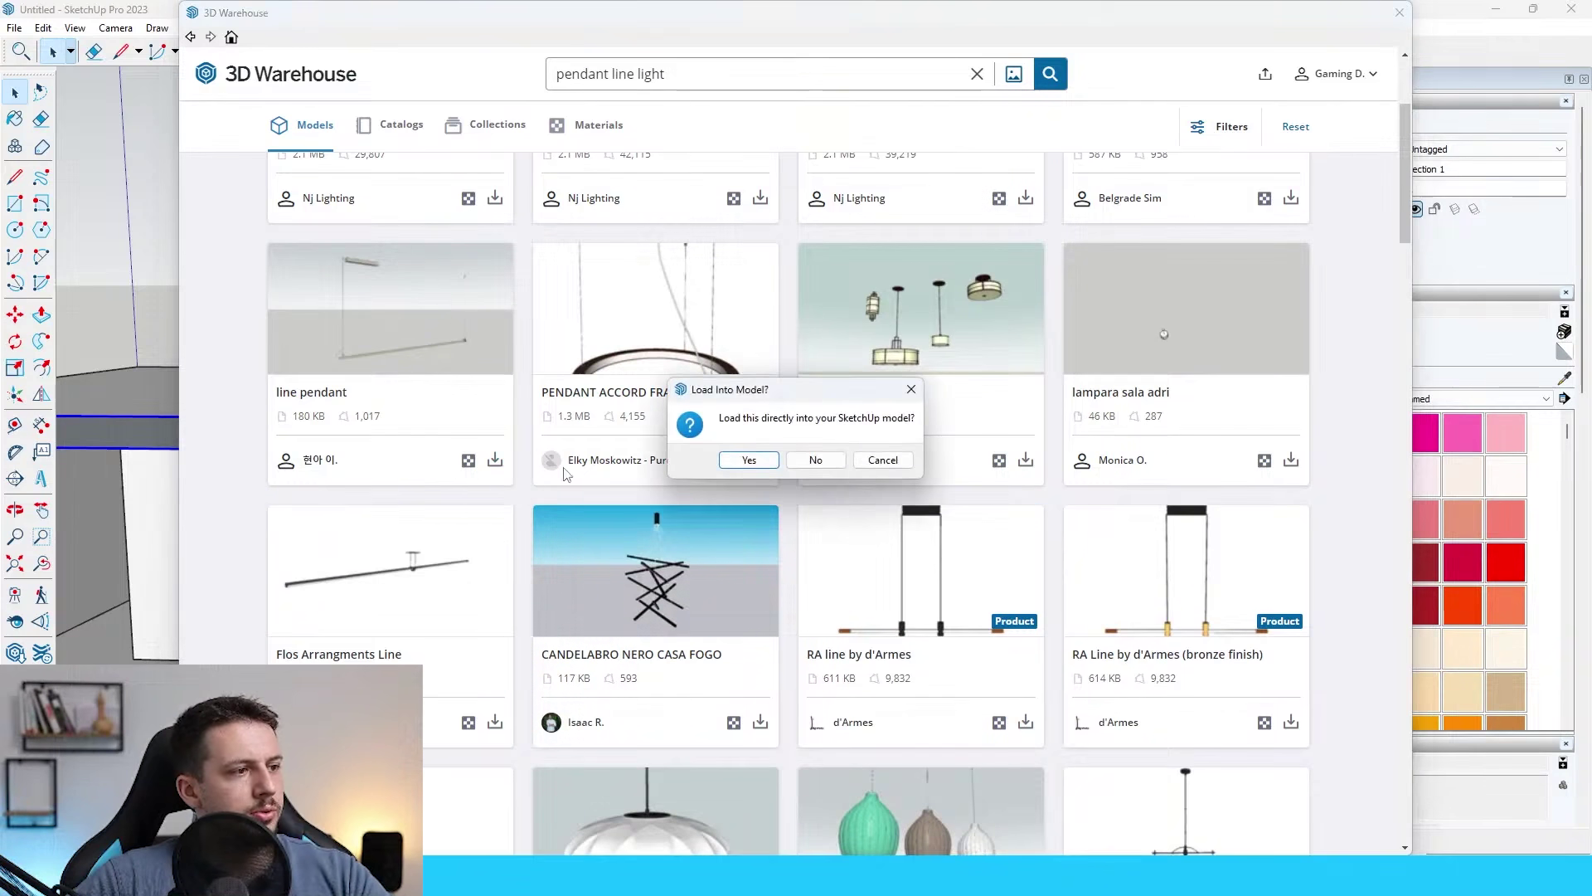
{"action": "left_click", "coordinate": [750, 459]}
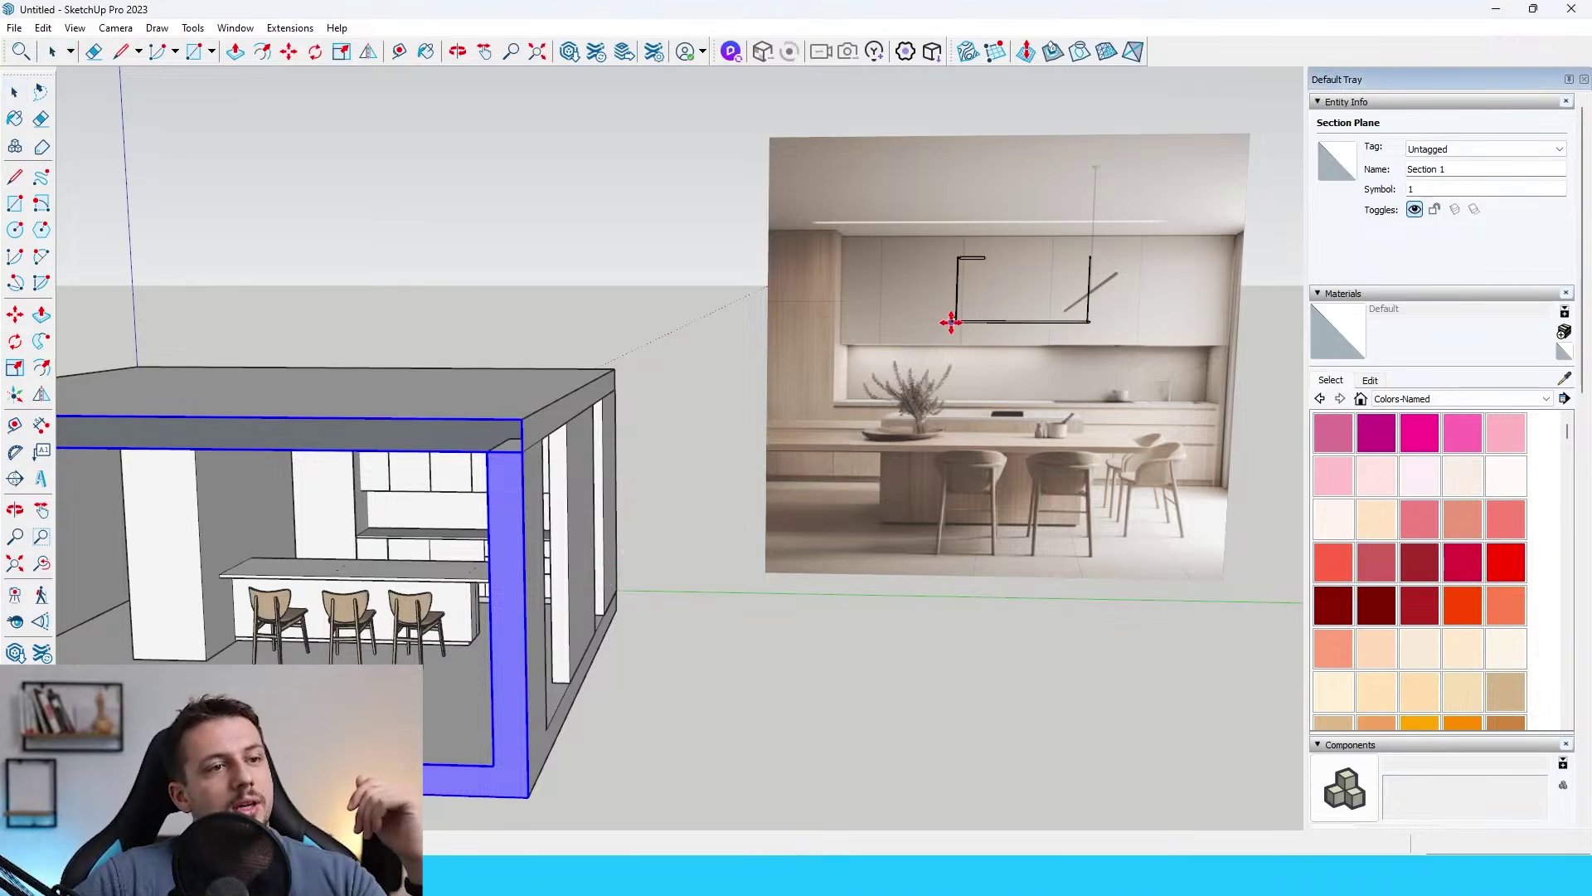
Place the line pendant on the ceiling and move it to hang above the kitchen island.
{"action": "middle_click_drag", "start_coordinate": [889, 371], "coordinate": [600, 397]}
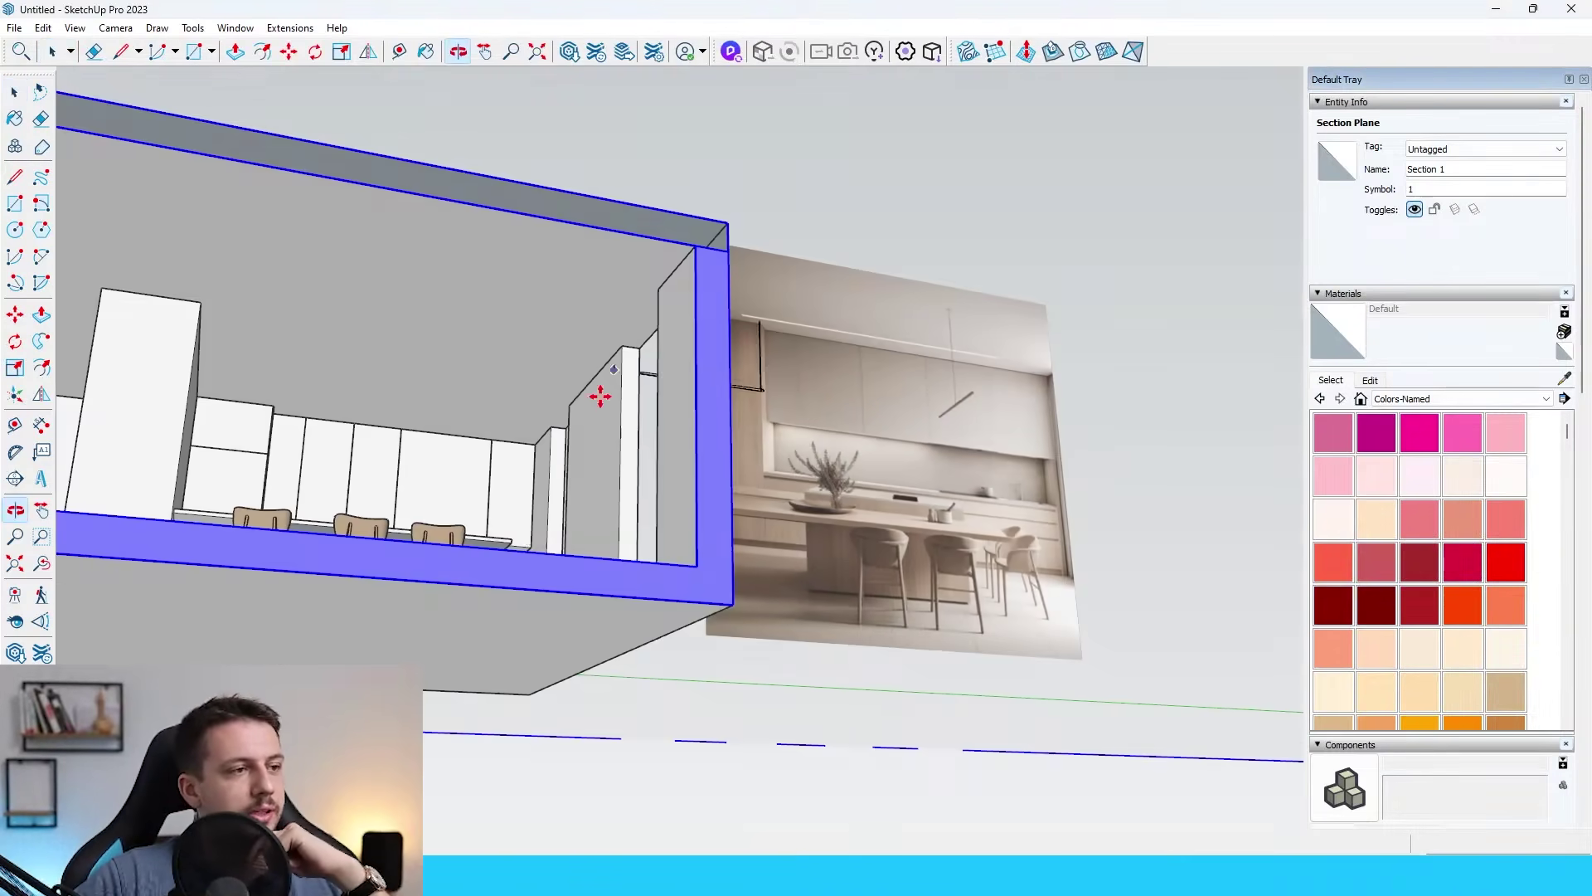
{"action": "left_click", "coordinate": [324, 360]}
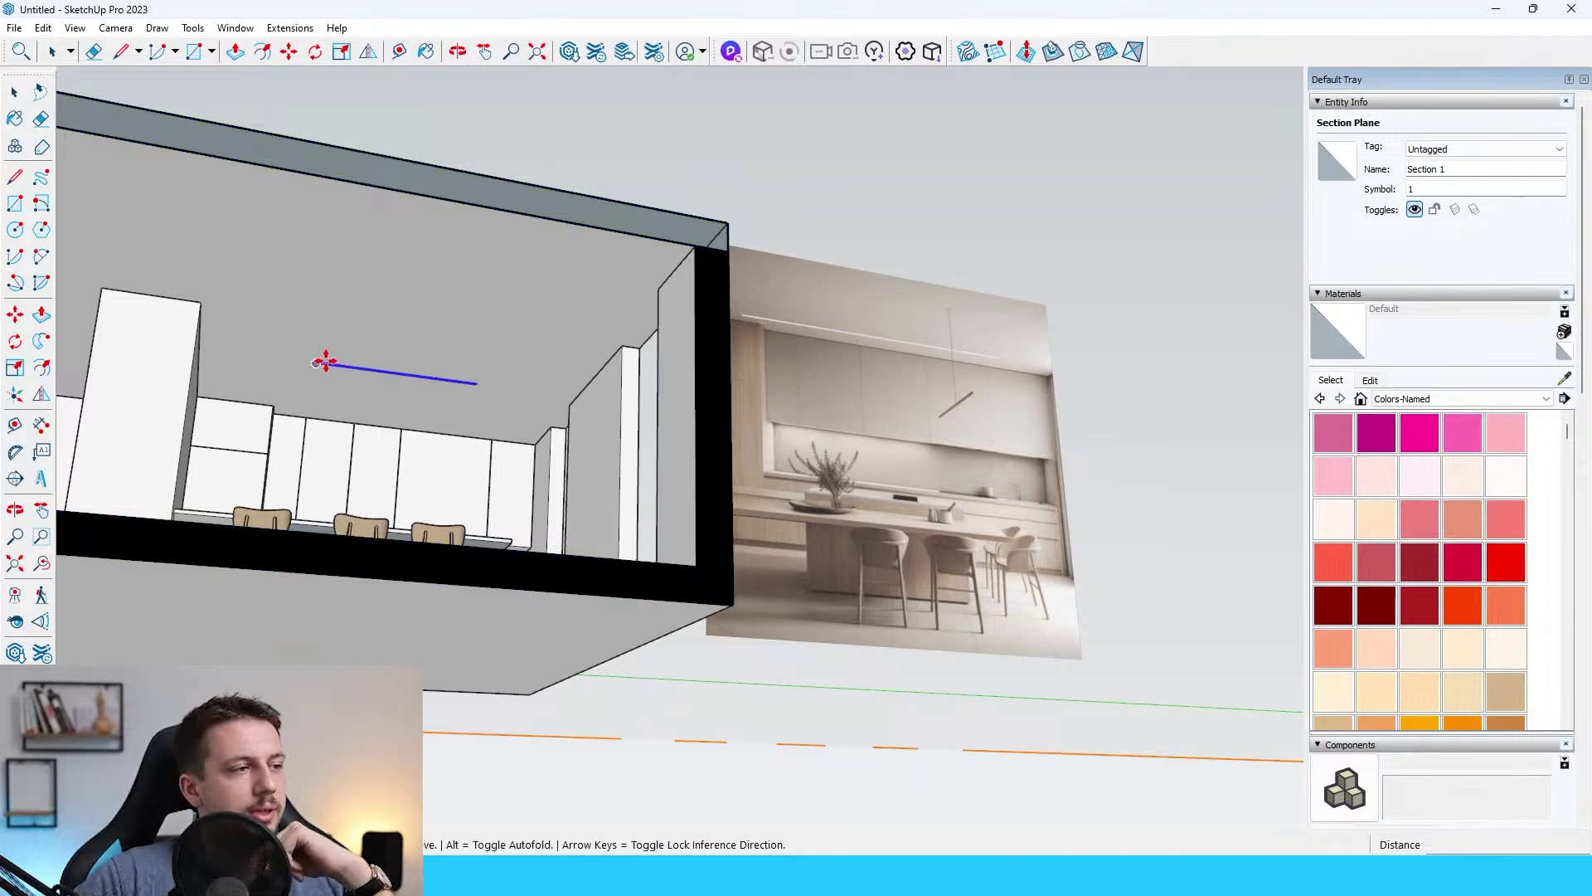
{"action": "middle_click_drag", "start_coordinate": [325, 360], "coordinate": [465, 401]}
{"action": "scroll", "coordinate": [465, 402], "scroll_direction": "up", "scroll_amount": 2}
{"action": "left_click", "coordinate": [487, 297]}
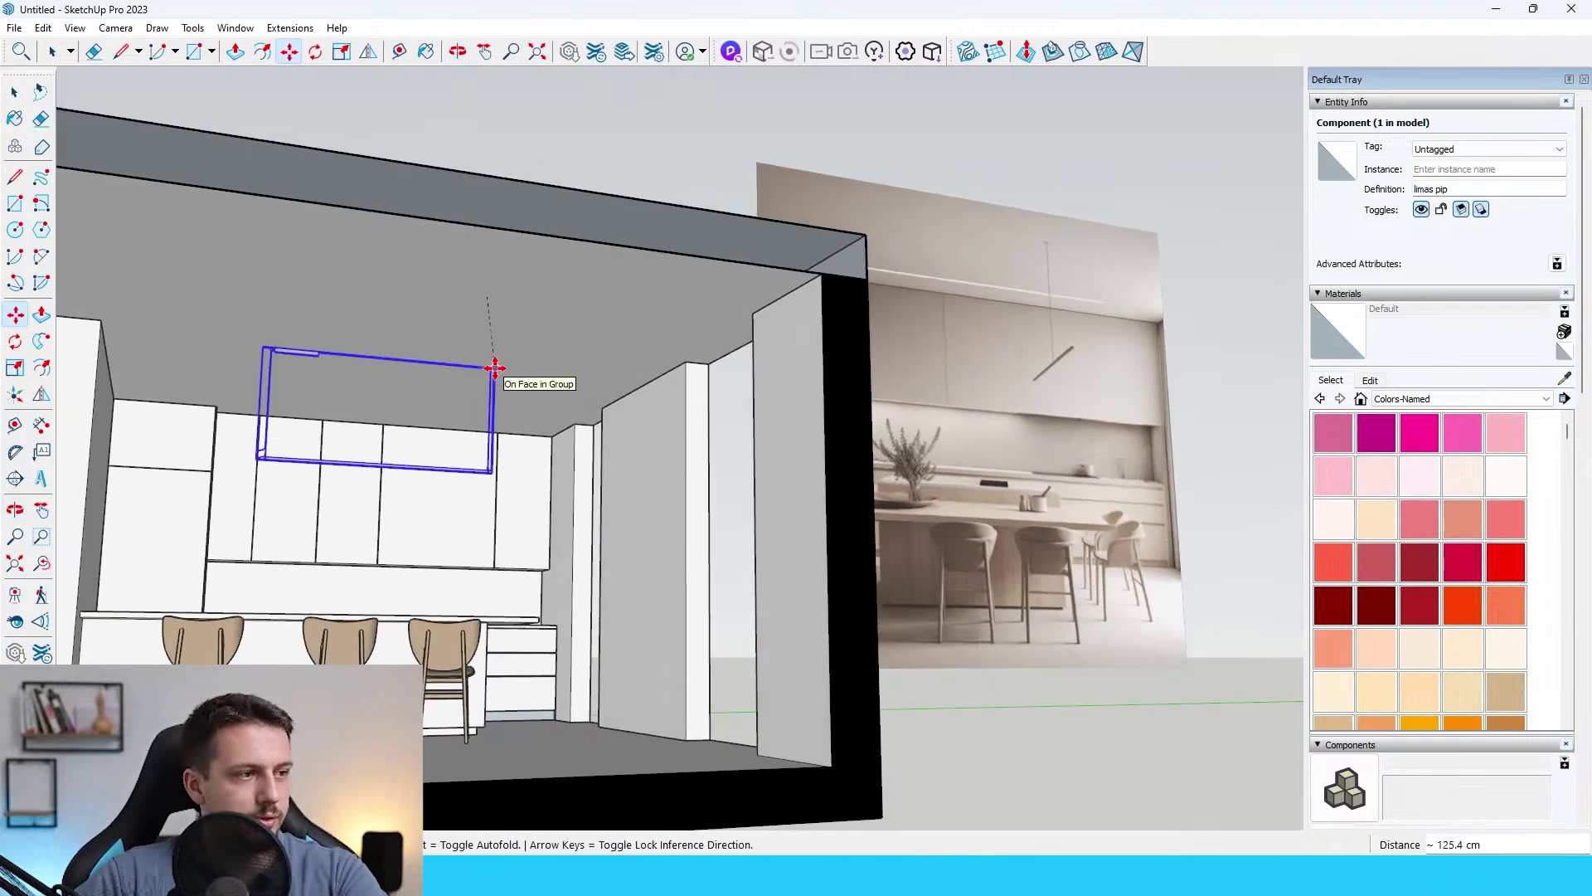
{"action": "scroll", "coordinate": [494, 369], "scroll_direction": "up", "scroll_amount": 4}
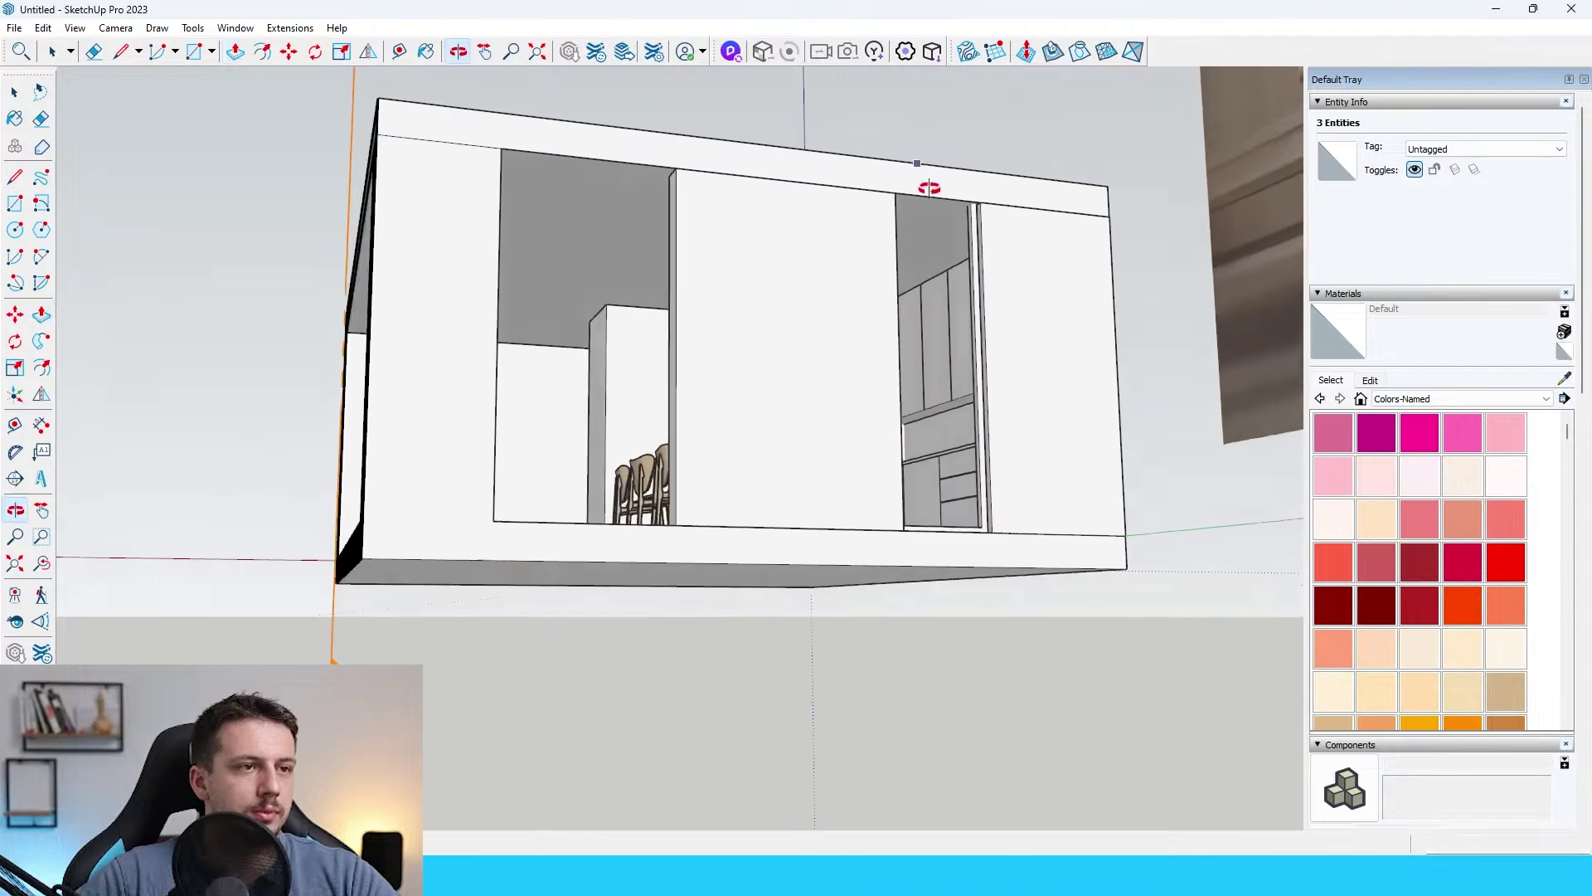
Push/Pull the small corner face at the end of the frame along the window opening's base.
{"action": "middle_click_drag", "start_coordinate": [989, 213], "coordinate": [663, 558]}
{"action": "scroll", "coordinate": [933, 628], "scroll_direction": "up", "scroll_amount": 8}
{"action": "key", "text": "space"}
{"action": "key", "text": "p"}
{"action": "left_click", "coordinate": [238, 461]}
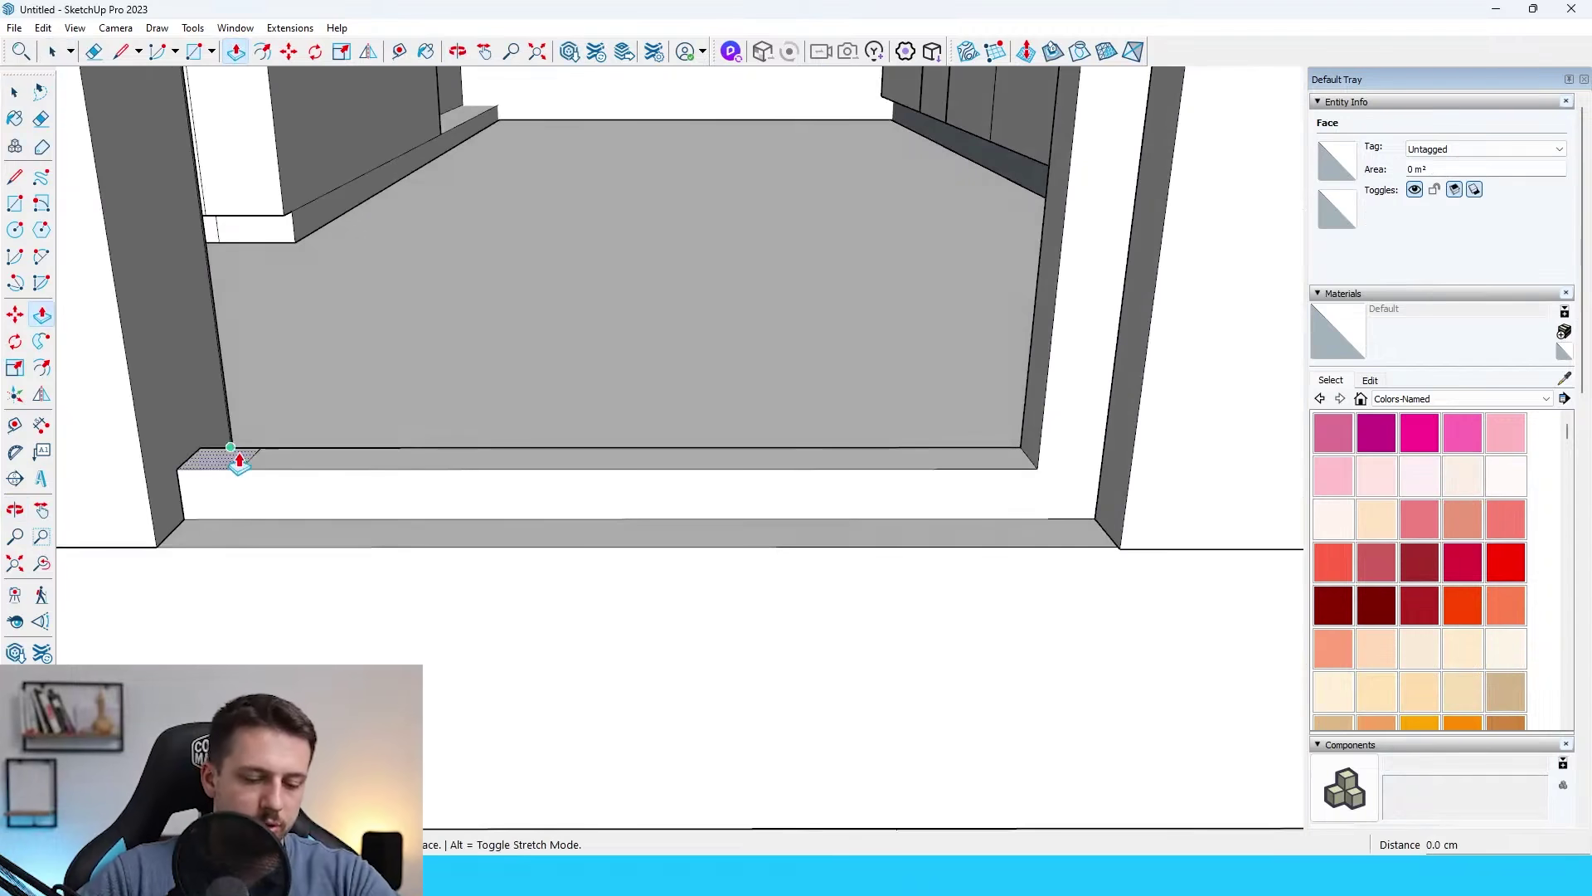
{"action": "scroll", "coordinate": [430, 477], "scroll_direction": "down", "scroll_amount": 7}
{"action": "middle_click_drag", "start_coordinate": [431, 477], "coordinate": [984, 363]}
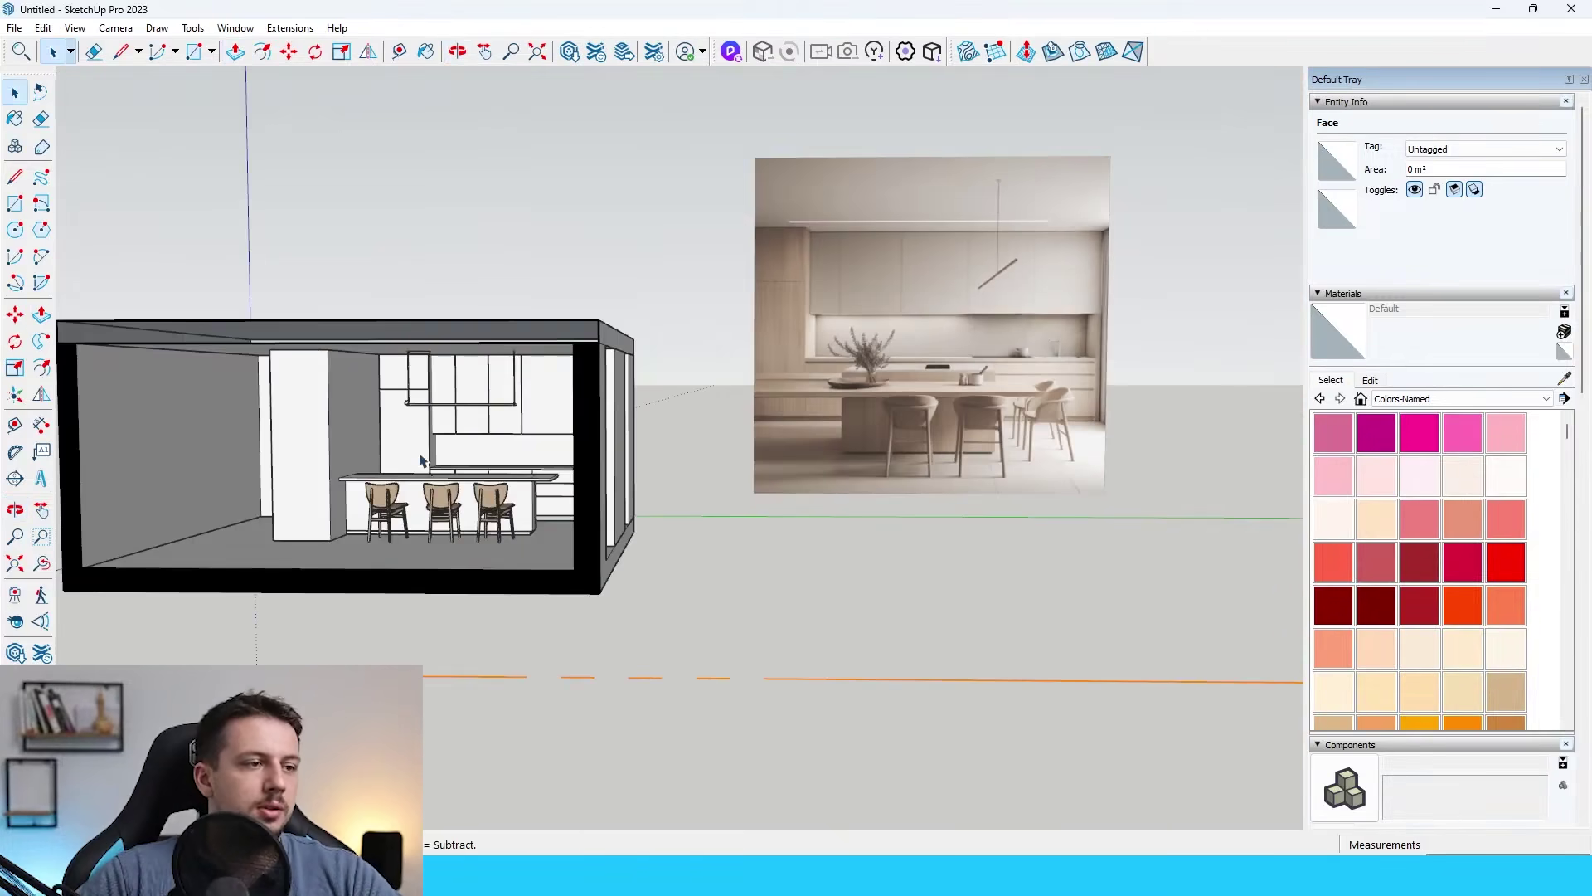
Compare the modelled kitchen with the reference image, checking the pendant, chairs, cabinets, countertop and fixtures for missing details.
{"action": "left_click", "coordinate": [1158, 213]}
{"action": "scroll", "coordinate": [1119, 259], "scroll_direction": "up", "scroll_amount": 3}
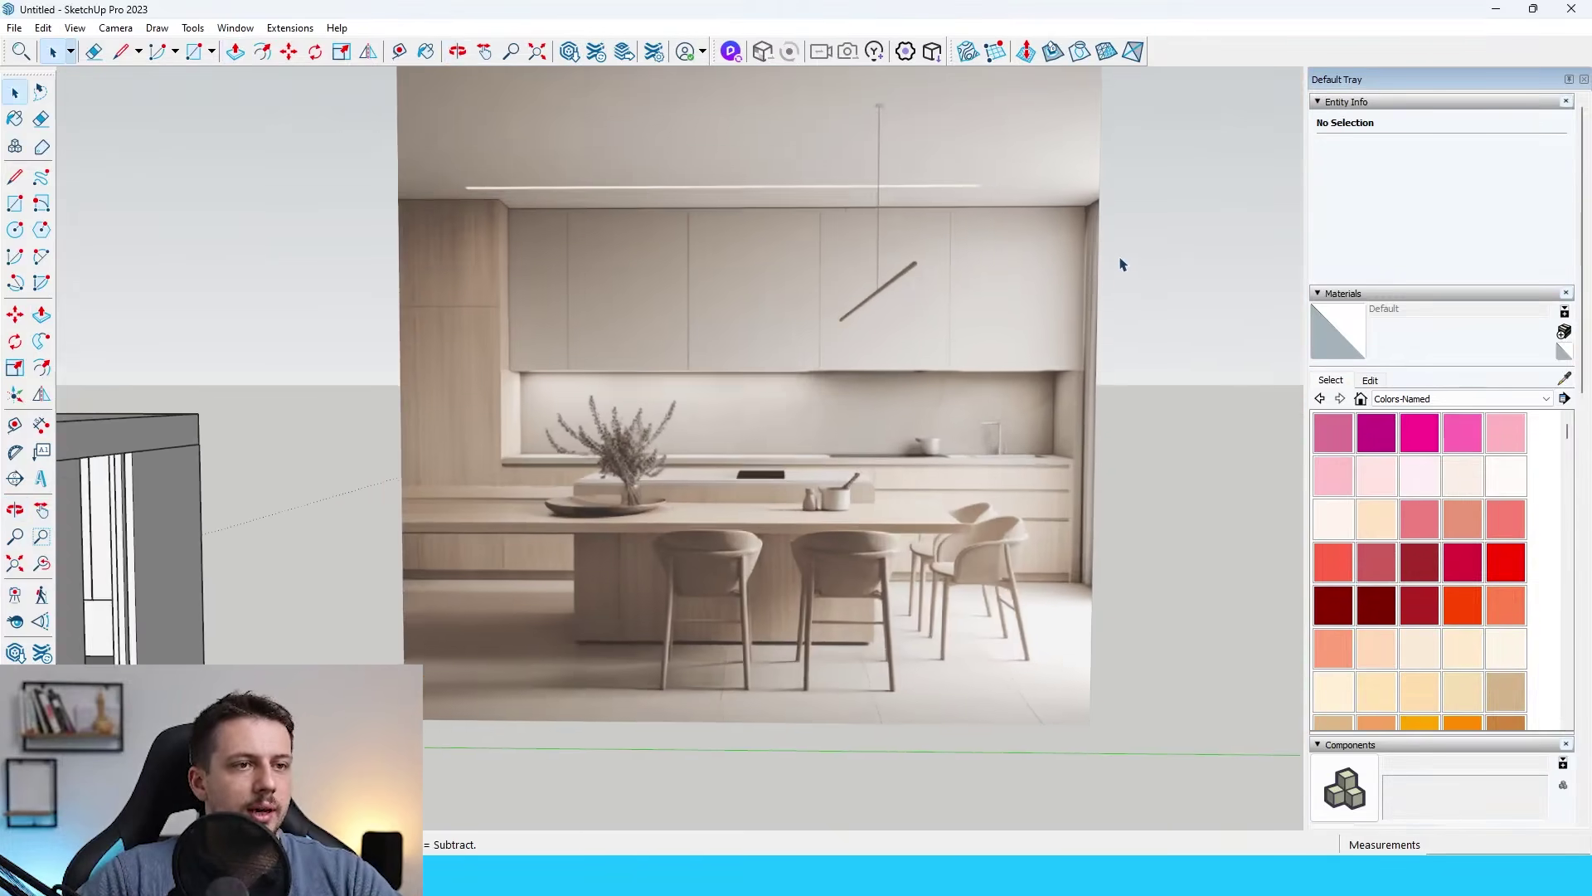
{"action": "scroll", "coordinate": [1094, 221], "scroll_direction": "down", "scroll_amount": 3}
{"action": "scroll", "coordinate": [896, 295], "scroll_direction": "down", "scroll_amount": 6}
{"action": "scroll", "coordinate": [894, 295], "scroll_direction": "up", "scroll_amount": 6}
{"action": "middle_click_drag", "start_coordinate": [894, 295], "coordinate": [838, 350]}
{"action": "scroll", "coordinate": [838, 350], "scroll_direction": "down", "scroll_amount": 3}
{"action": "scroll", "coordinate": [1020, 373], "scroll_direction": "up", "scroll_amount": 4}
{"action": "scroll", "coordinate": [1019, 373], "scroll_direction": "down", "scroll_amount": 4}
{"action": "middle_click_drag", "start_coordinate": [1020, 373], "coordinate": [1034, 270]}
{"action": "scroll", "coordinate": [978, 272], "scroll_direction": "up", "scroll_amount": 5}
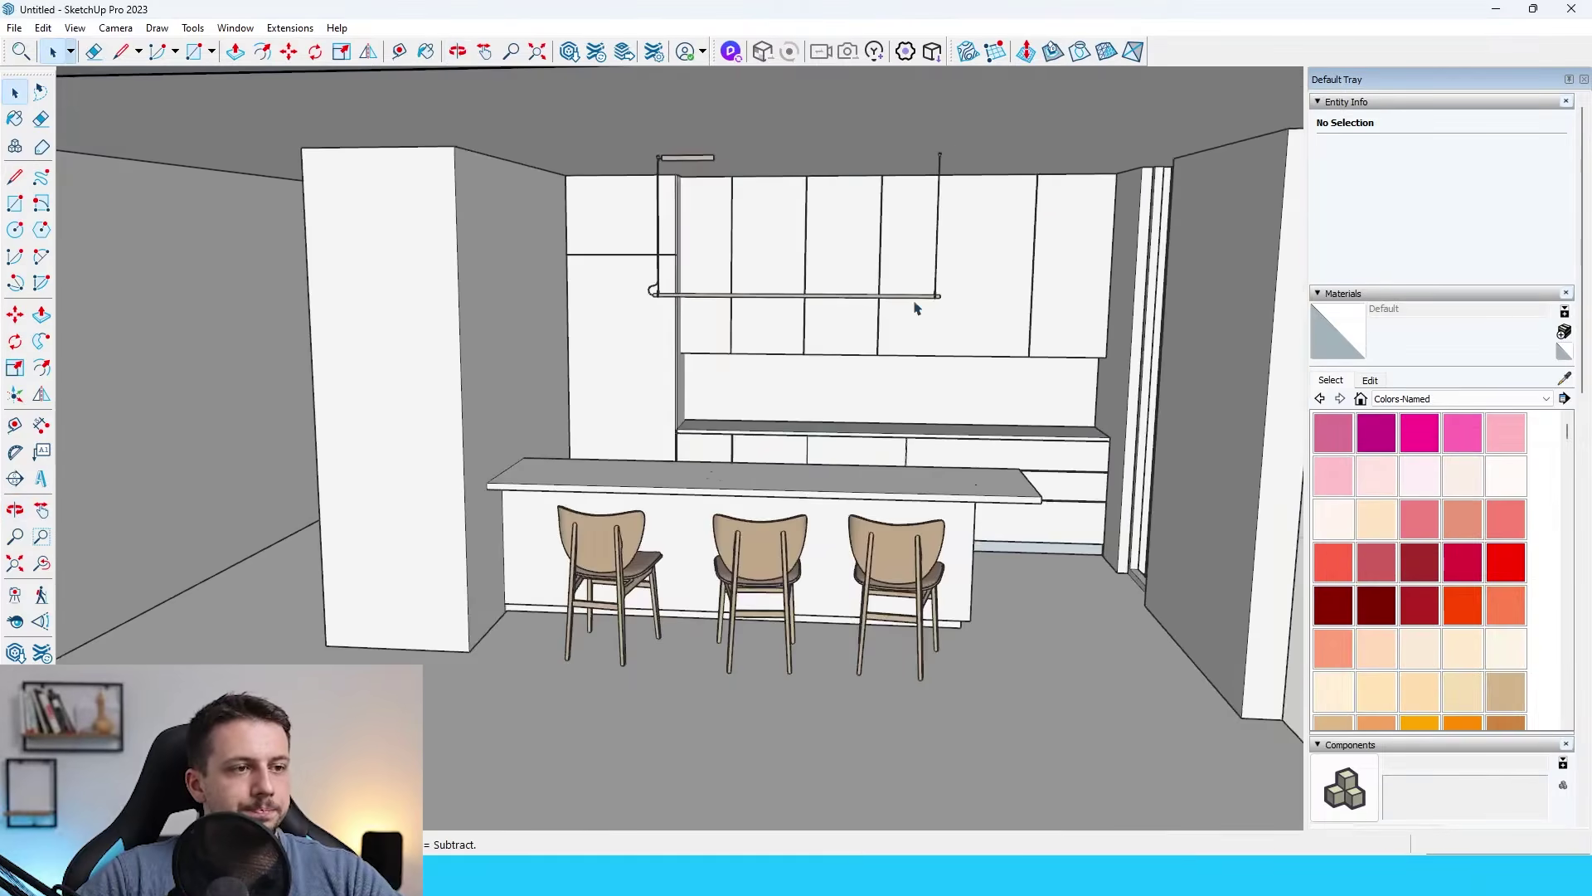
{"action": "scroll", "coordinate": [917, 309], "scroll_direction": "down", "scroll_amount": 4}
{"action": "scroll", "coordinate": [953, 398], "scroll_direction": "up", "scroll_amount": 4}
{"action": "middle_click_drag", "start_coordinate": [862, 464], "coordinate": [744, 510]}
{"action": "scroll", "coordinate": [744, 510], "scroll_direction": "down", "scroll_amount": 2}
{"action": "scroll", "coordinate": [746, 510], "scroll_direction": "down", "scroll_amount": 6}
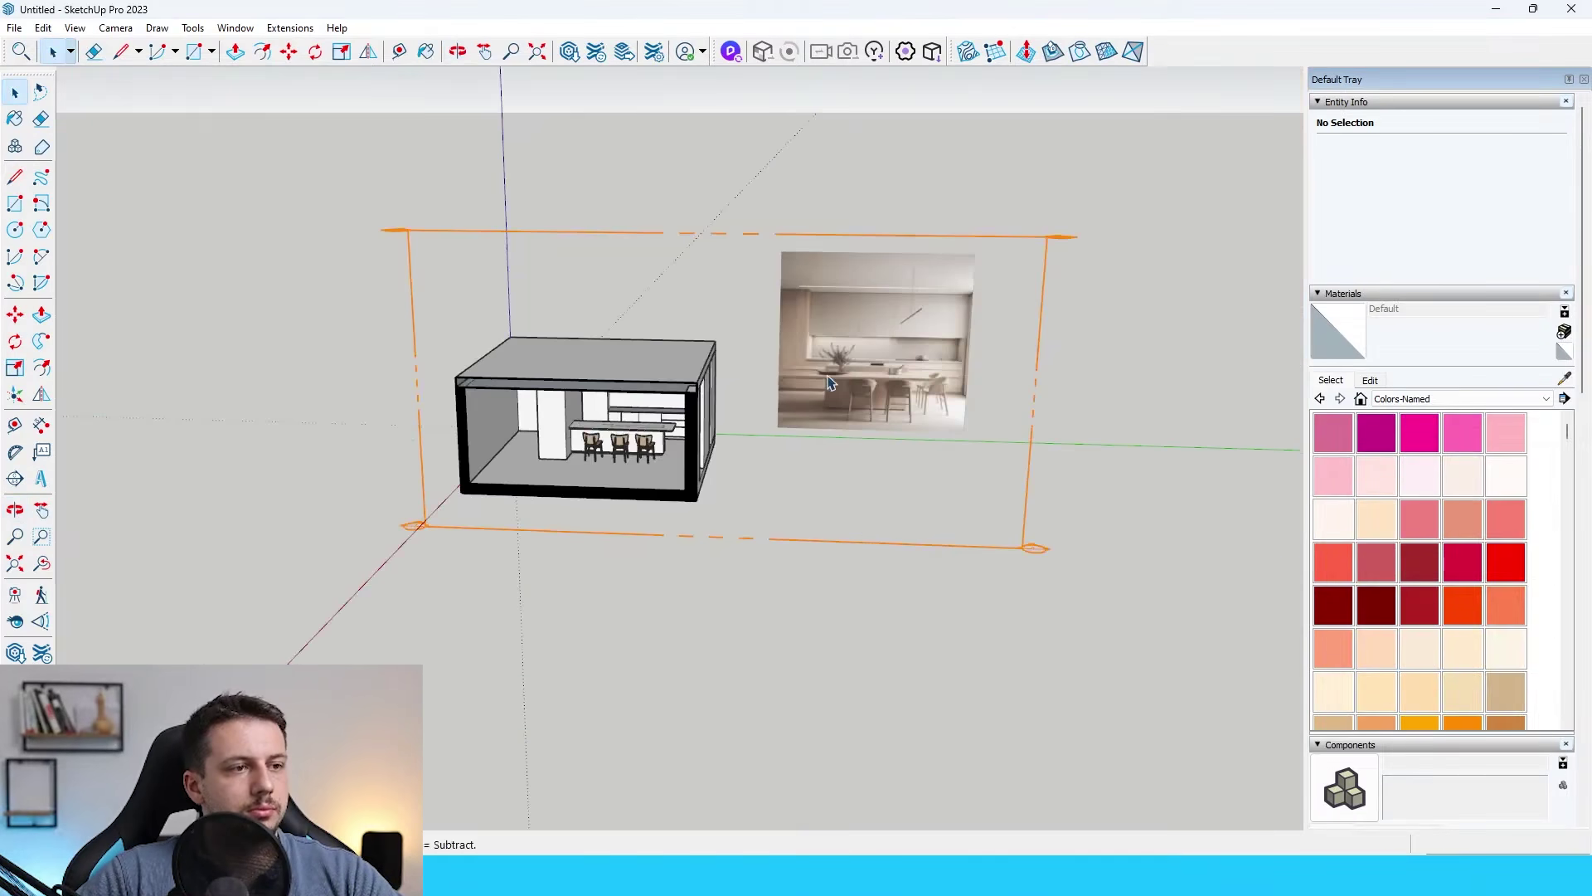
{"action": "scroll", "coordinate": [902, 369], "scroll_direction": "up", "scroll_amount": 6}
{"action": "scroll", "coordinate": [964, 309], "scroll_direction": "down", "scroll_amount": 3}
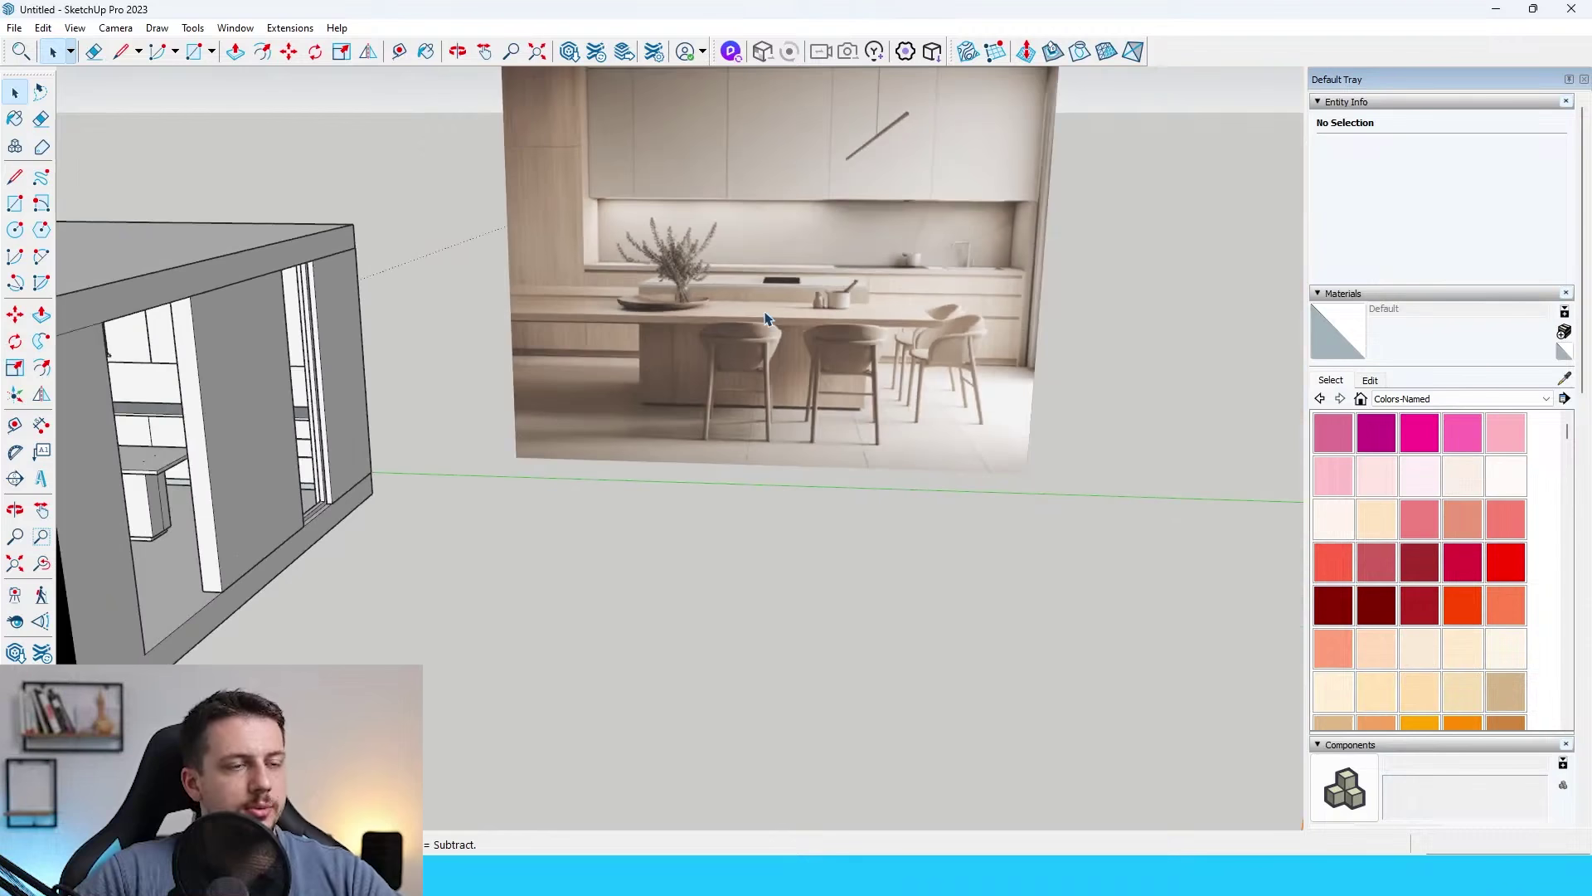
{"action": "middle_click_drag", "start_coordinate": [964, 309], "coordinate": [827, 203]}
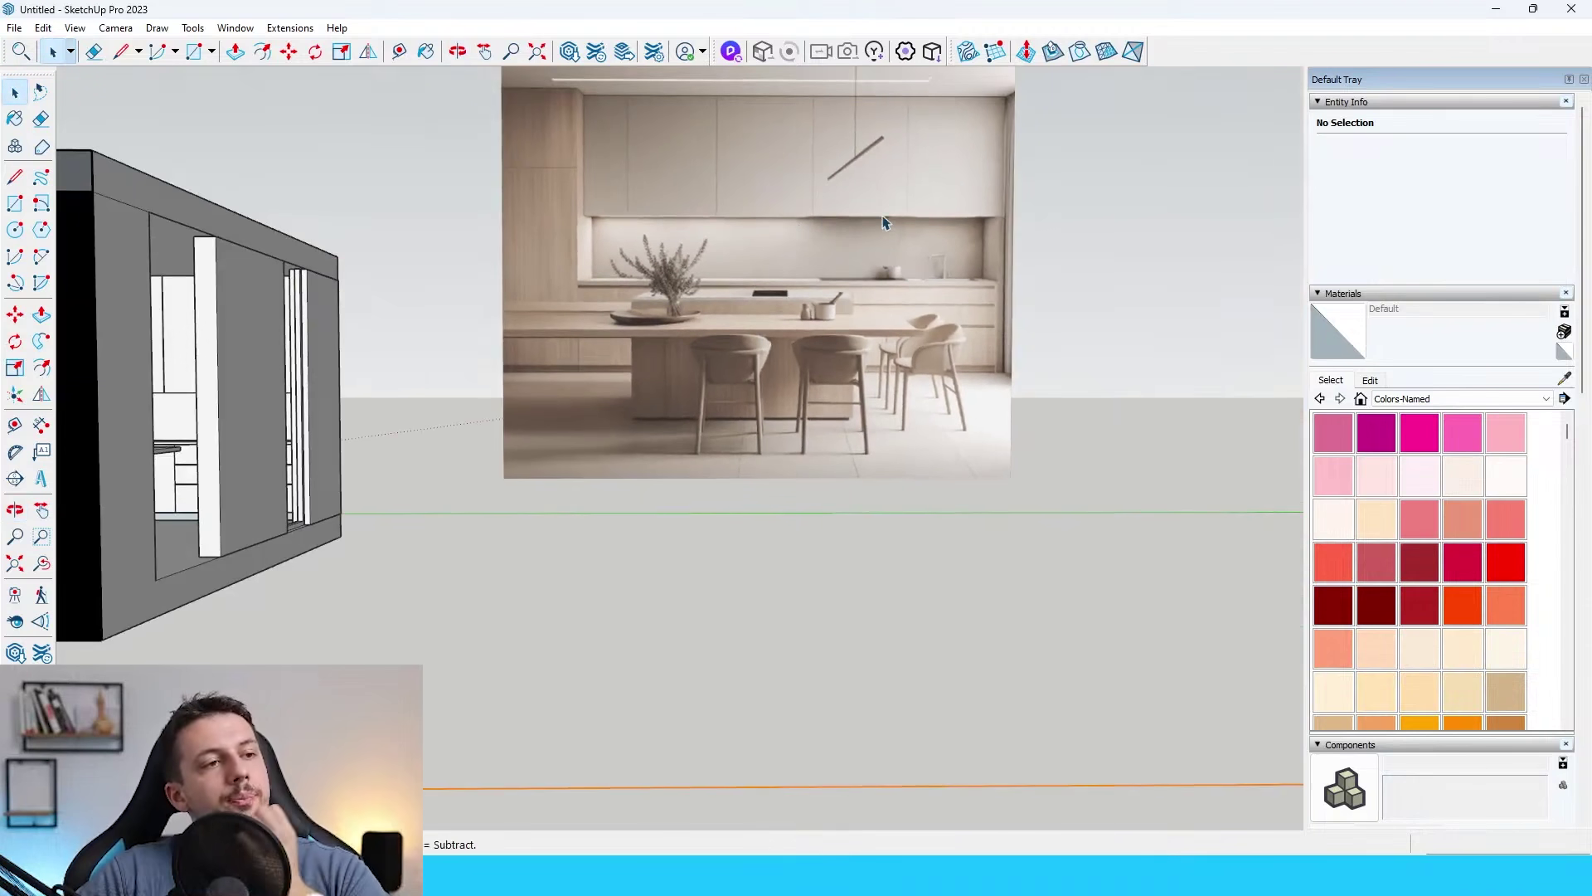
{"action": "scroll", "coordinate": [886, 278], "scroll_direction": "up", "scroll_amount": 3}
{"action": "scroll", "coordinate": [930, 312], "scroll_direction": "down", "scroll_amount": 2}
{"action": "scroll", "coordinate": [907, 330], "scroll_direction": "up", "scroll_amount": 1}
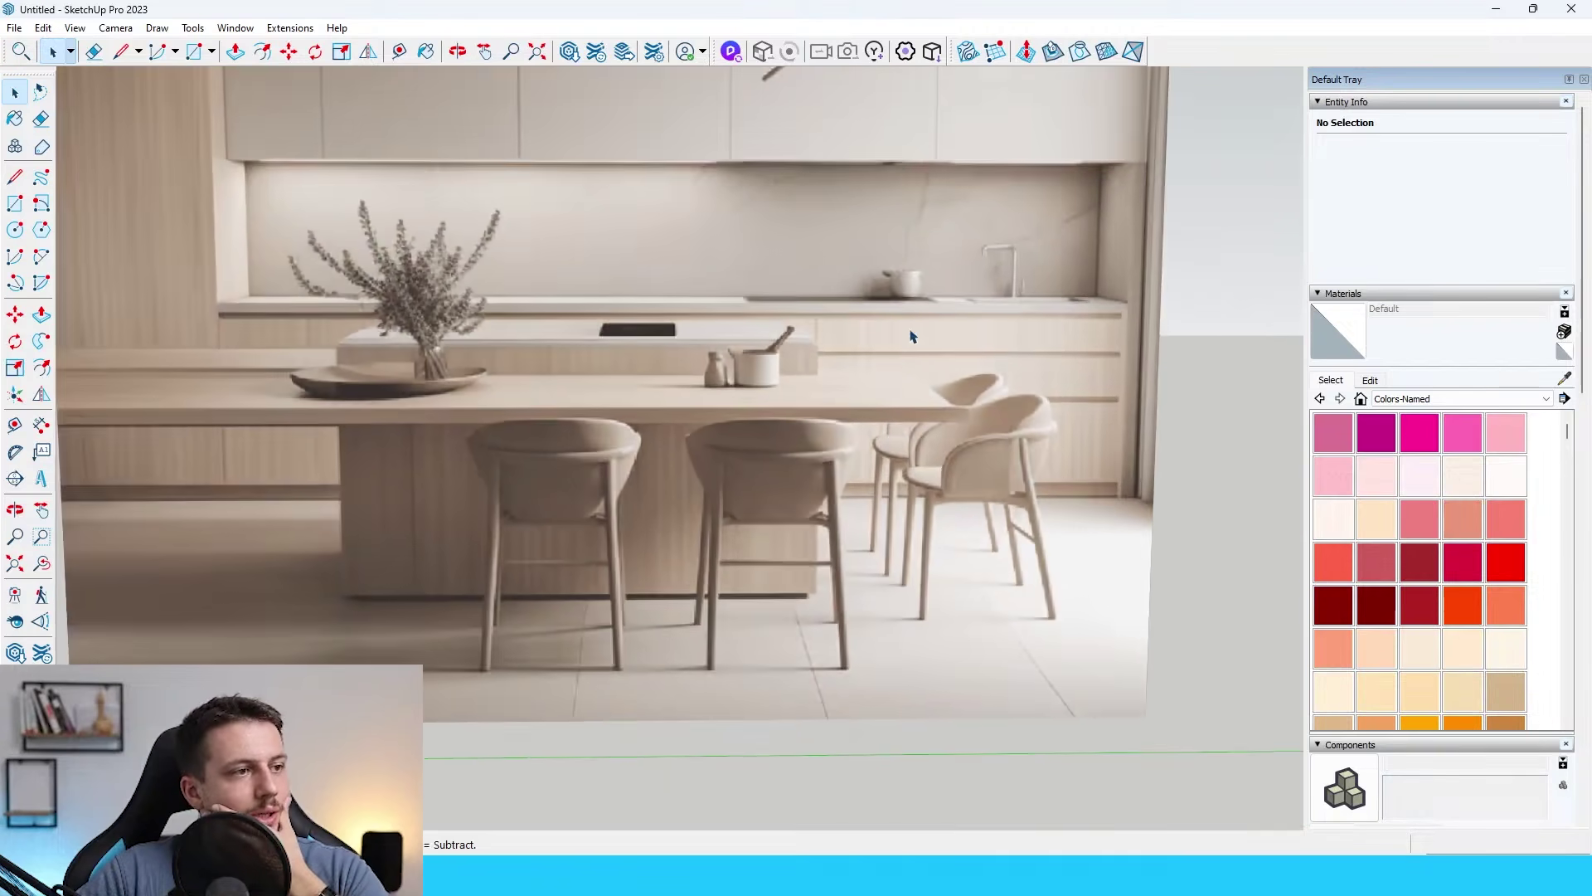
{"action": "scroll", "coordinate": [927, 347], "scroll_direction": "down", "scroll_amount": 2}
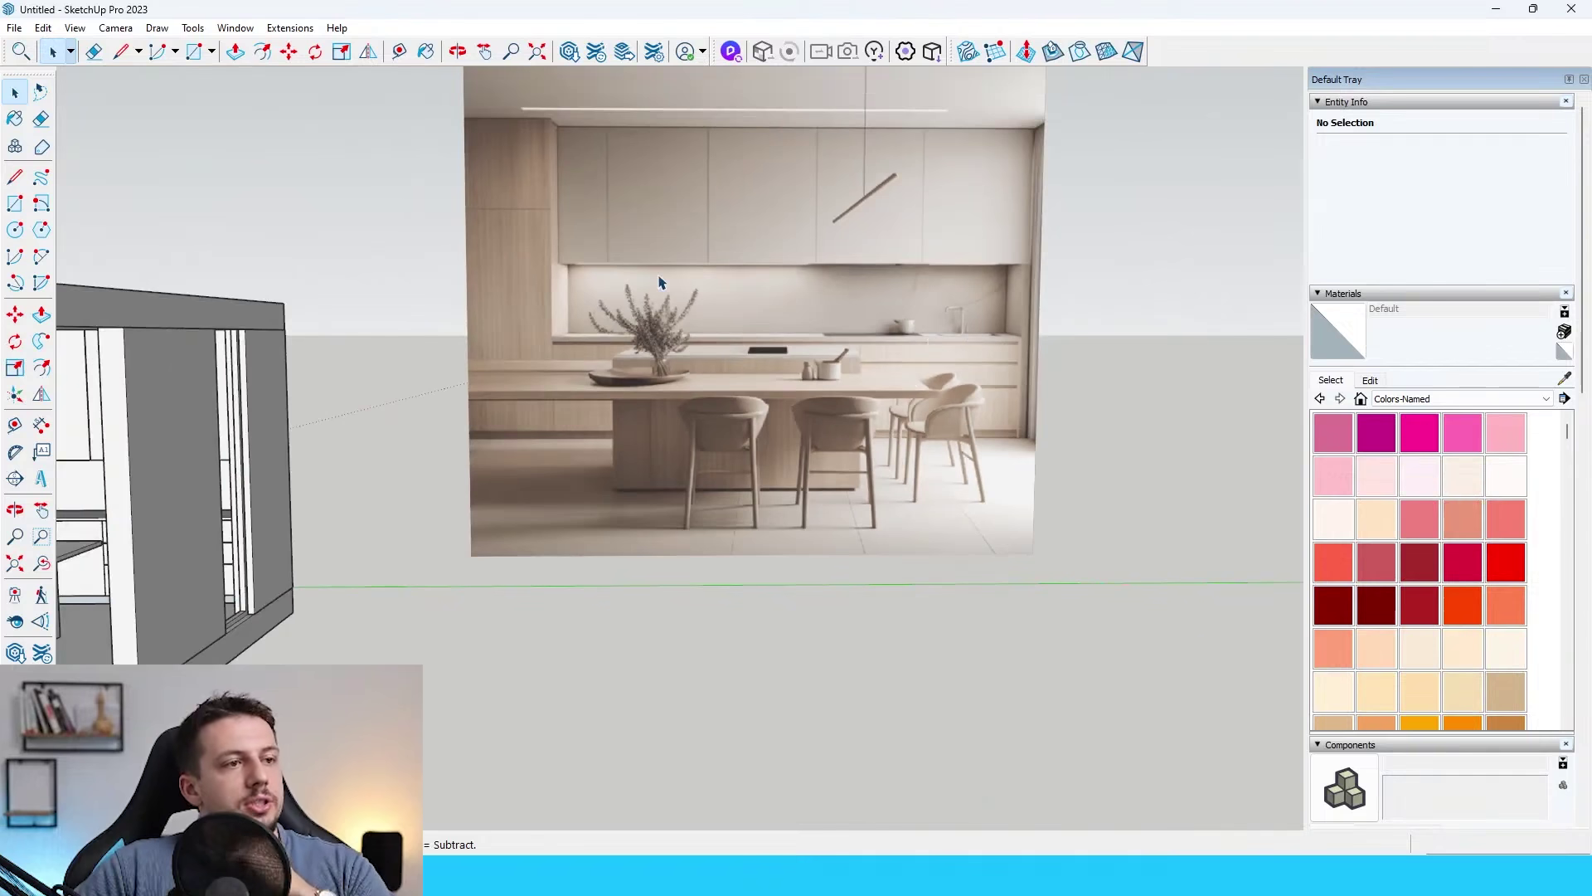
{"action": "scroll", "coordinate": [661, 283], "scroll_direction": "down", "scroll_amount": 3}
{"action": "scroll", "coordinate": [685, 404], "scroll_direction": "up", "scroll_amount": 5}
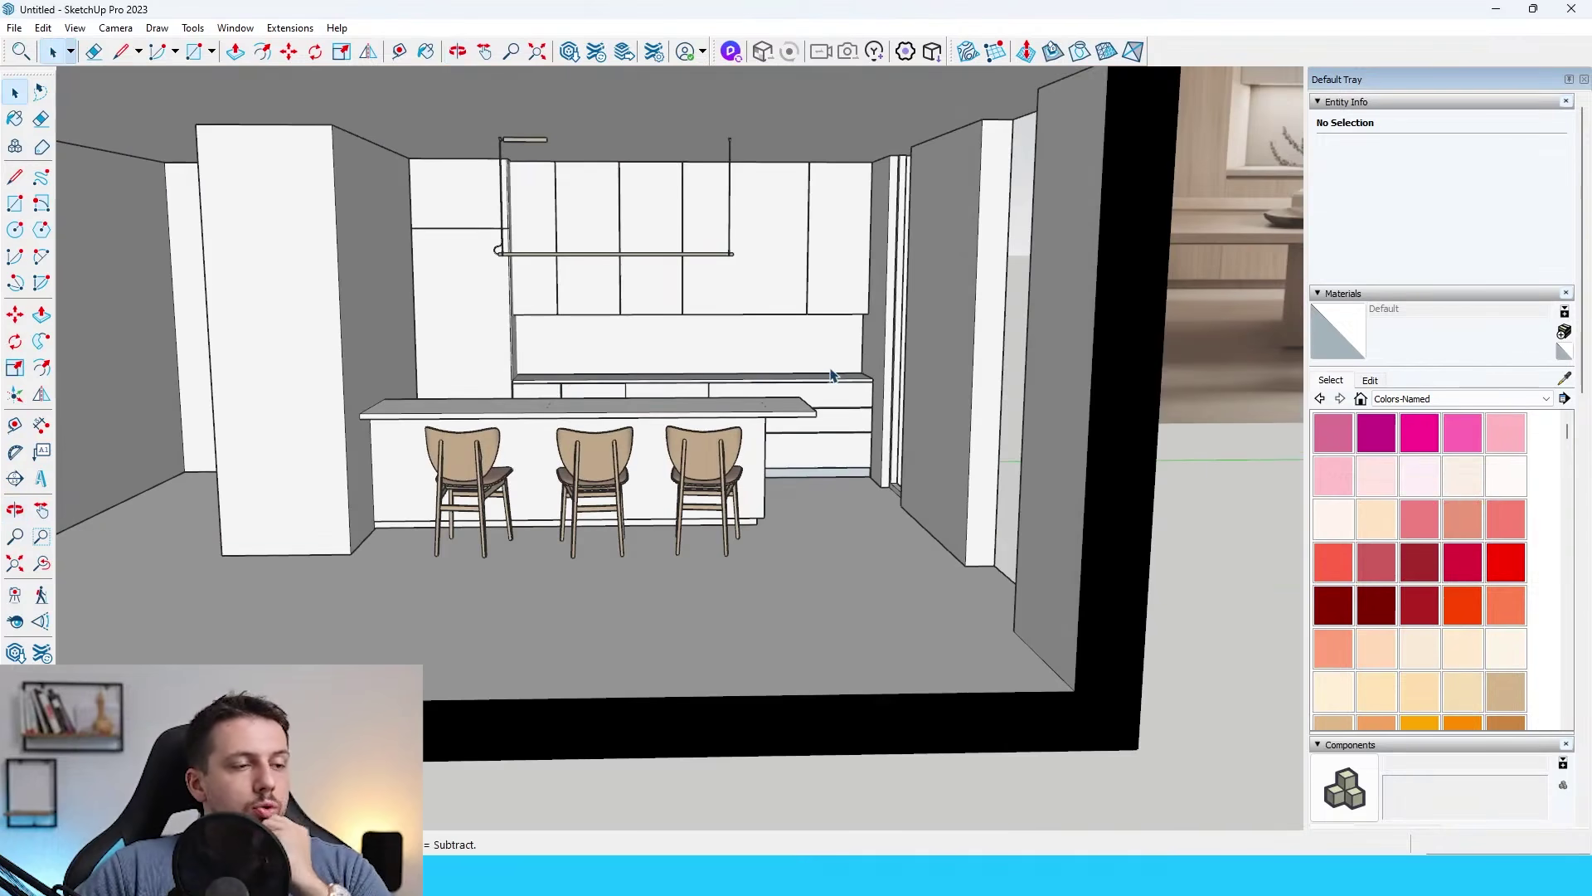
{"action": "scroll", "coordinate": [831, 374], "scroll_direction": "up", "scroll_amount": 2}
{"action": "scroll", "coordinate": [771, 454], "scroll_direction": "down", "scroll_amount": 5}
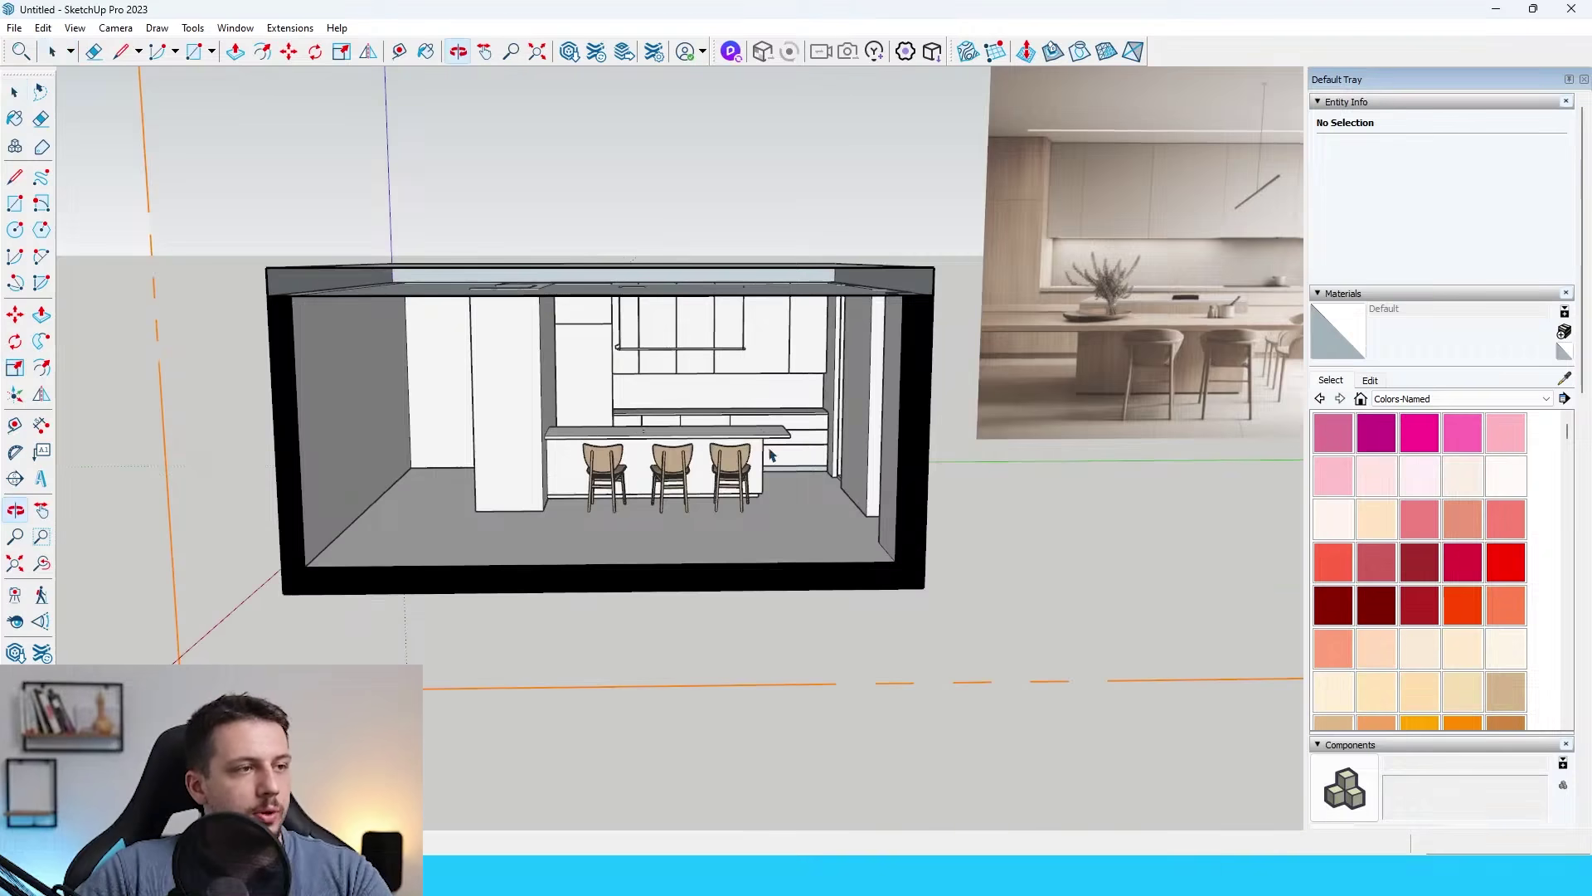
Search 3D Warehouse for "kitchen sink" and load the steel sink with a drainboard directly into the model.
{"action": "left_click", "coordinate": [569, 52]}
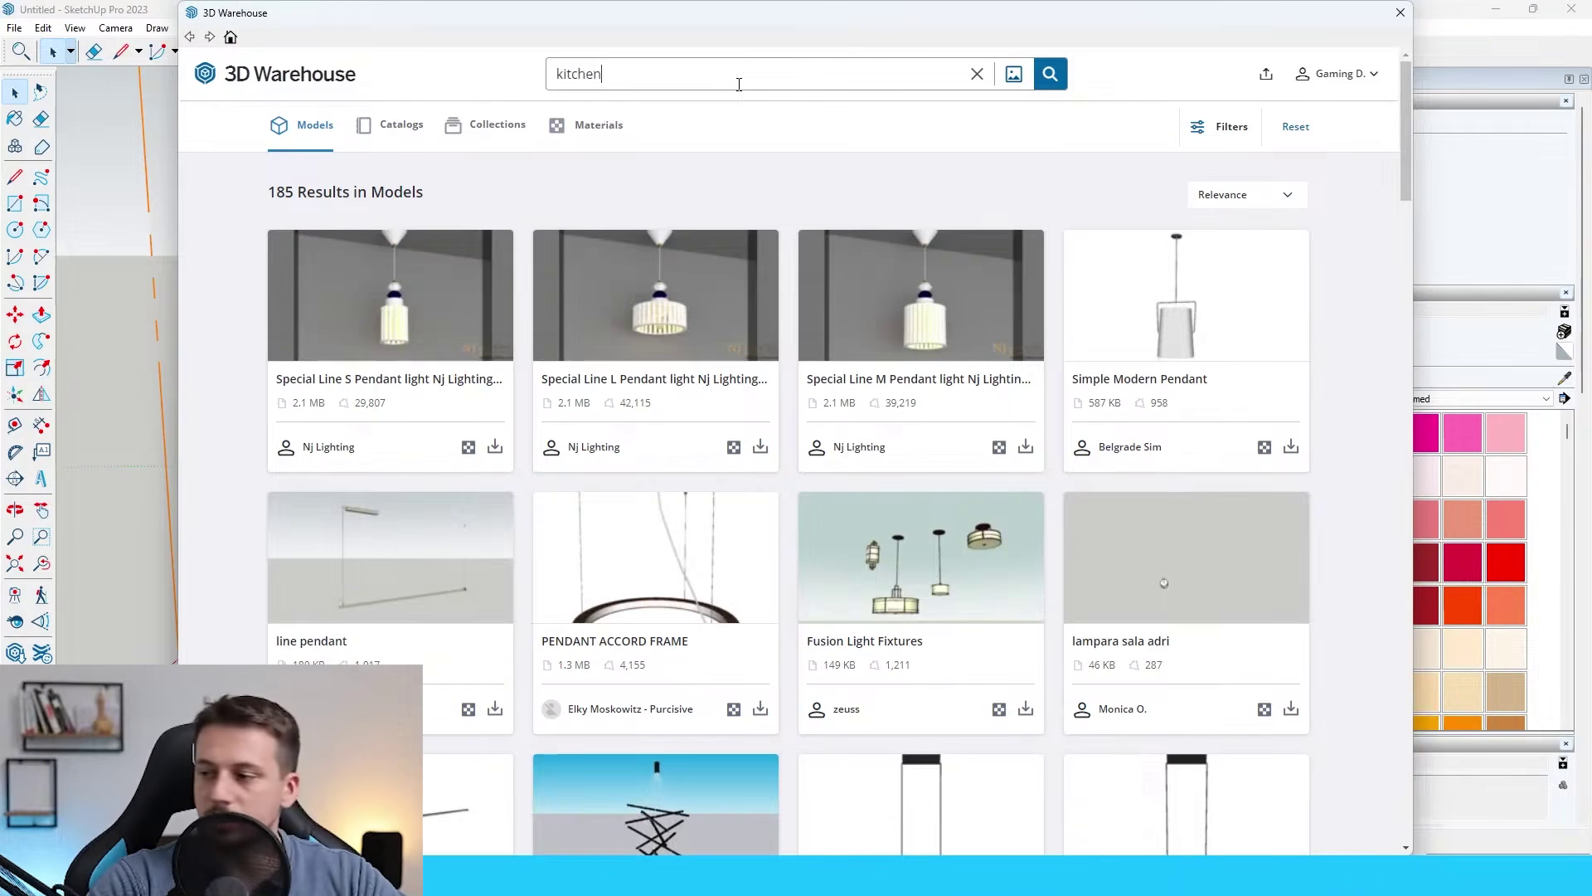
{"action": "type", "text": "kitchen sink"}
{"action": "key", "text": "Return"}
{"action": "left_click", "coordinate": [495, 446]}
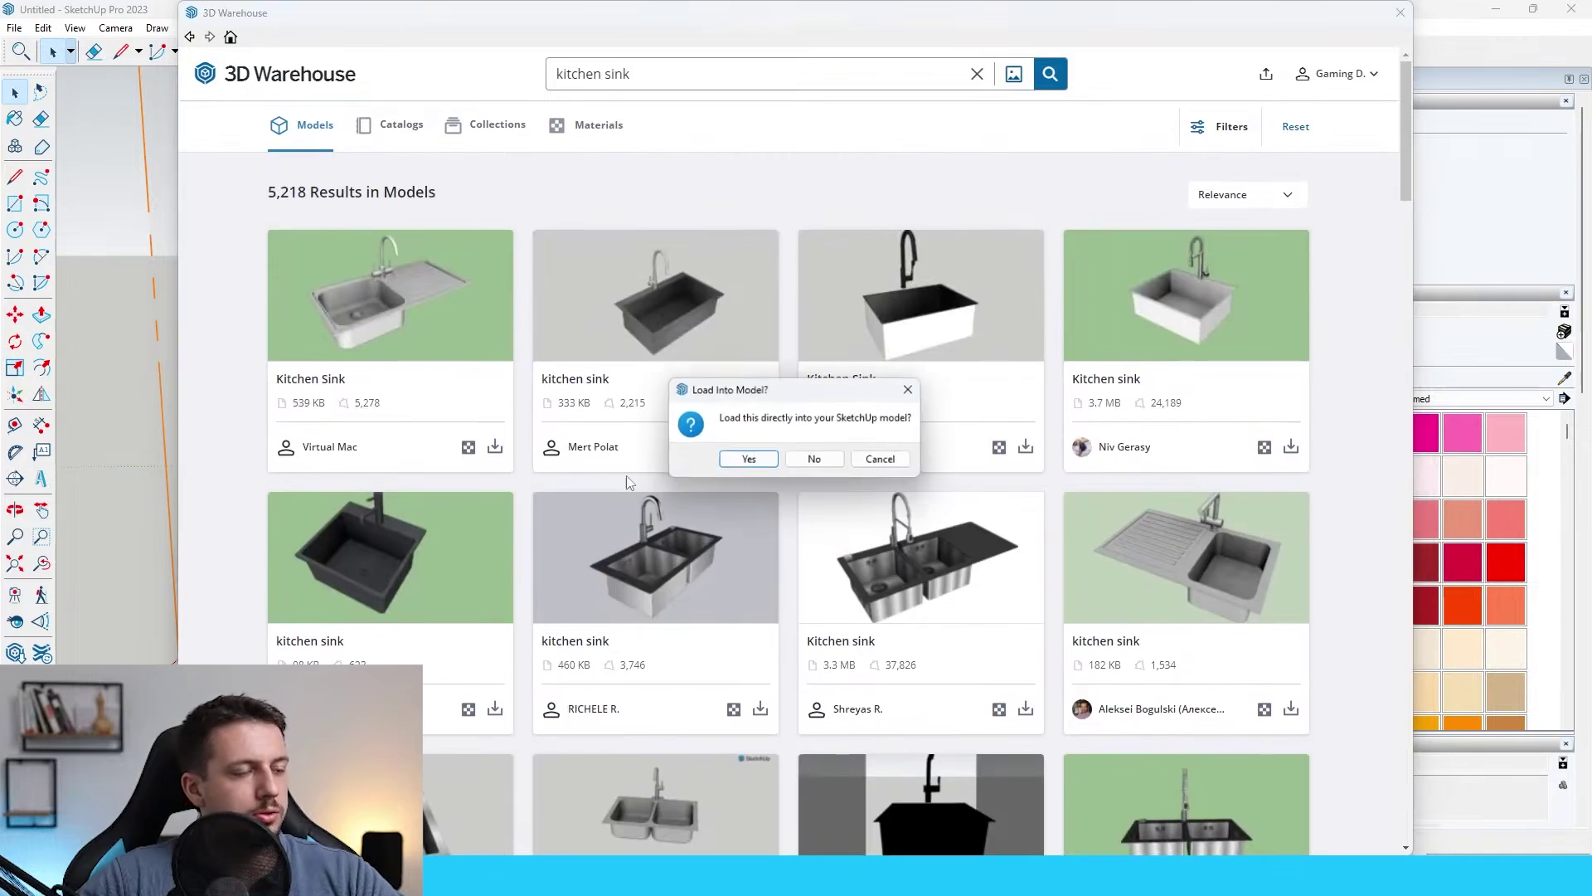
{"action": "left_click", "coordinate": [746, 461]}
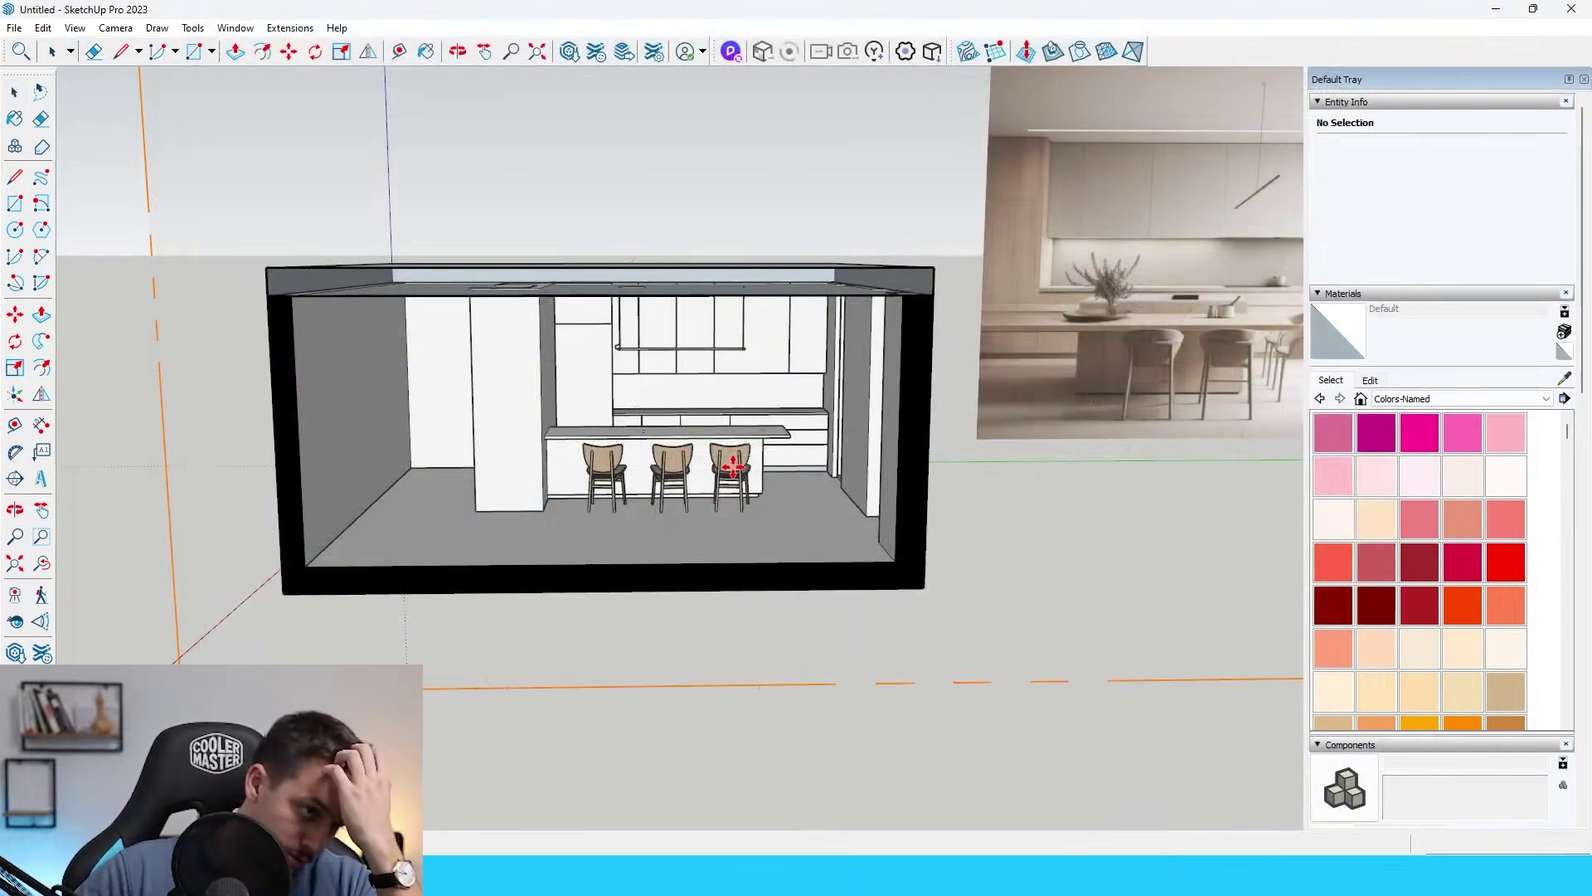
Place the kitchen sink at the countertop along the back wall.
{"action": "scroll", "coordinate": [753, 405], "scroll_direction": "up", "scroll_amount": 10}
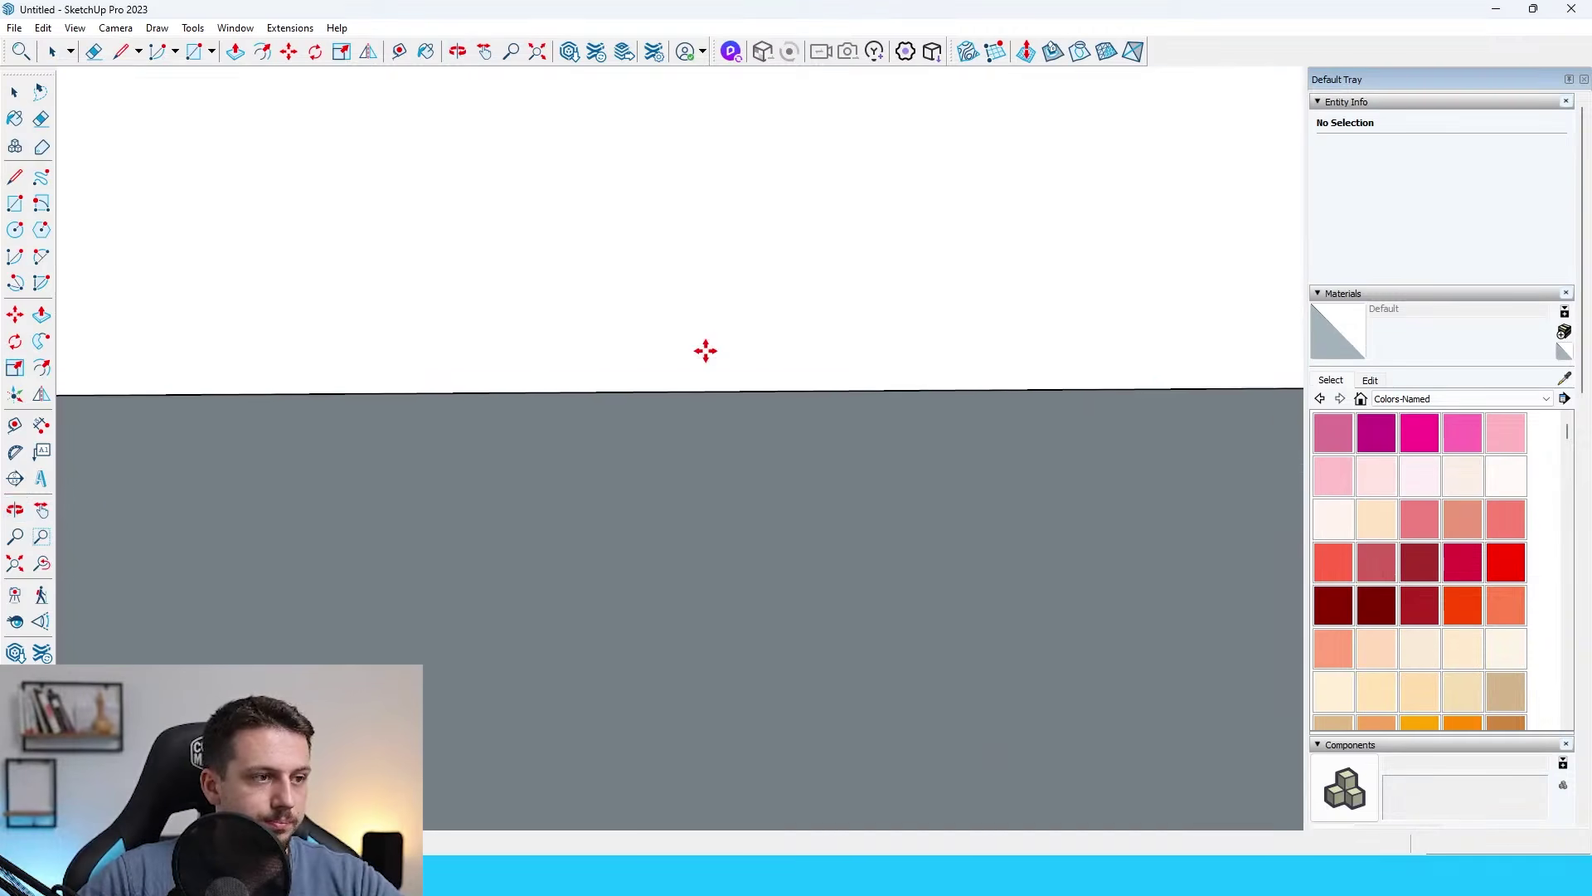
{"action": "scroll", "coordinate": [706, 351], "scroll_direction": "down", "scroll_amount": 6}
{"action": "scroll", "coordinate": [569, 345], "scroll_direction": "up", "scroll_amount": 1}
{"action": "left_click", "coordinate": [569, 345]}
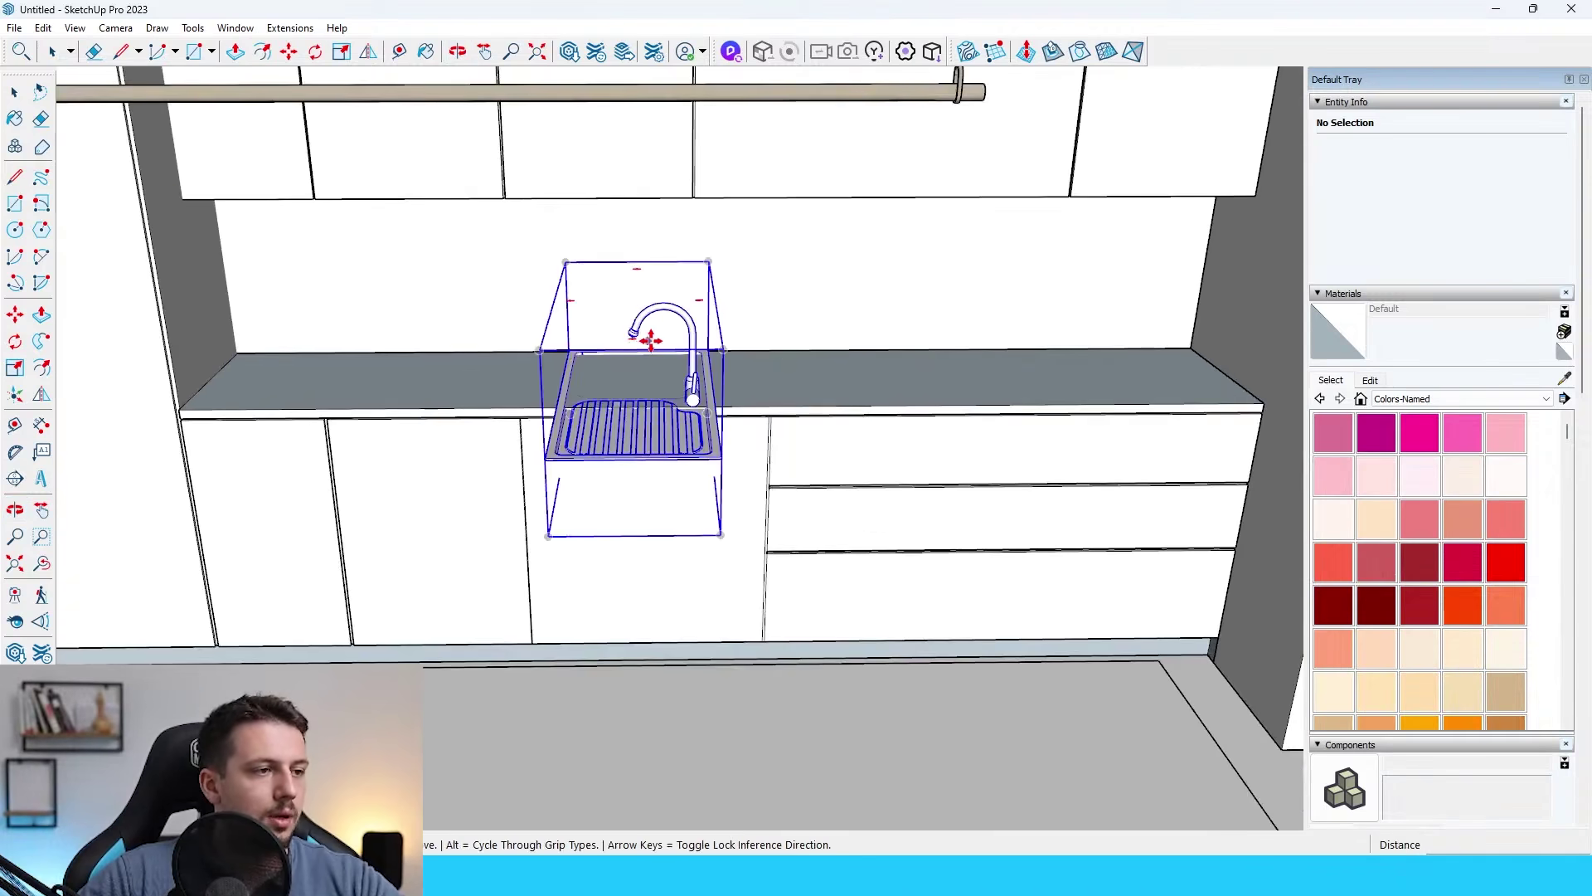
Rotate the kitchen sink so its long side runs along the countertop with the faucet at the back.
{"action": "scroll", "coordinate": [651, 342], "scroll_direction": "up", "scroll_amount": 3}
{"action": "middle_click_drag", "start_coordinate": [727, 272], "coordinate": [738, 298]}
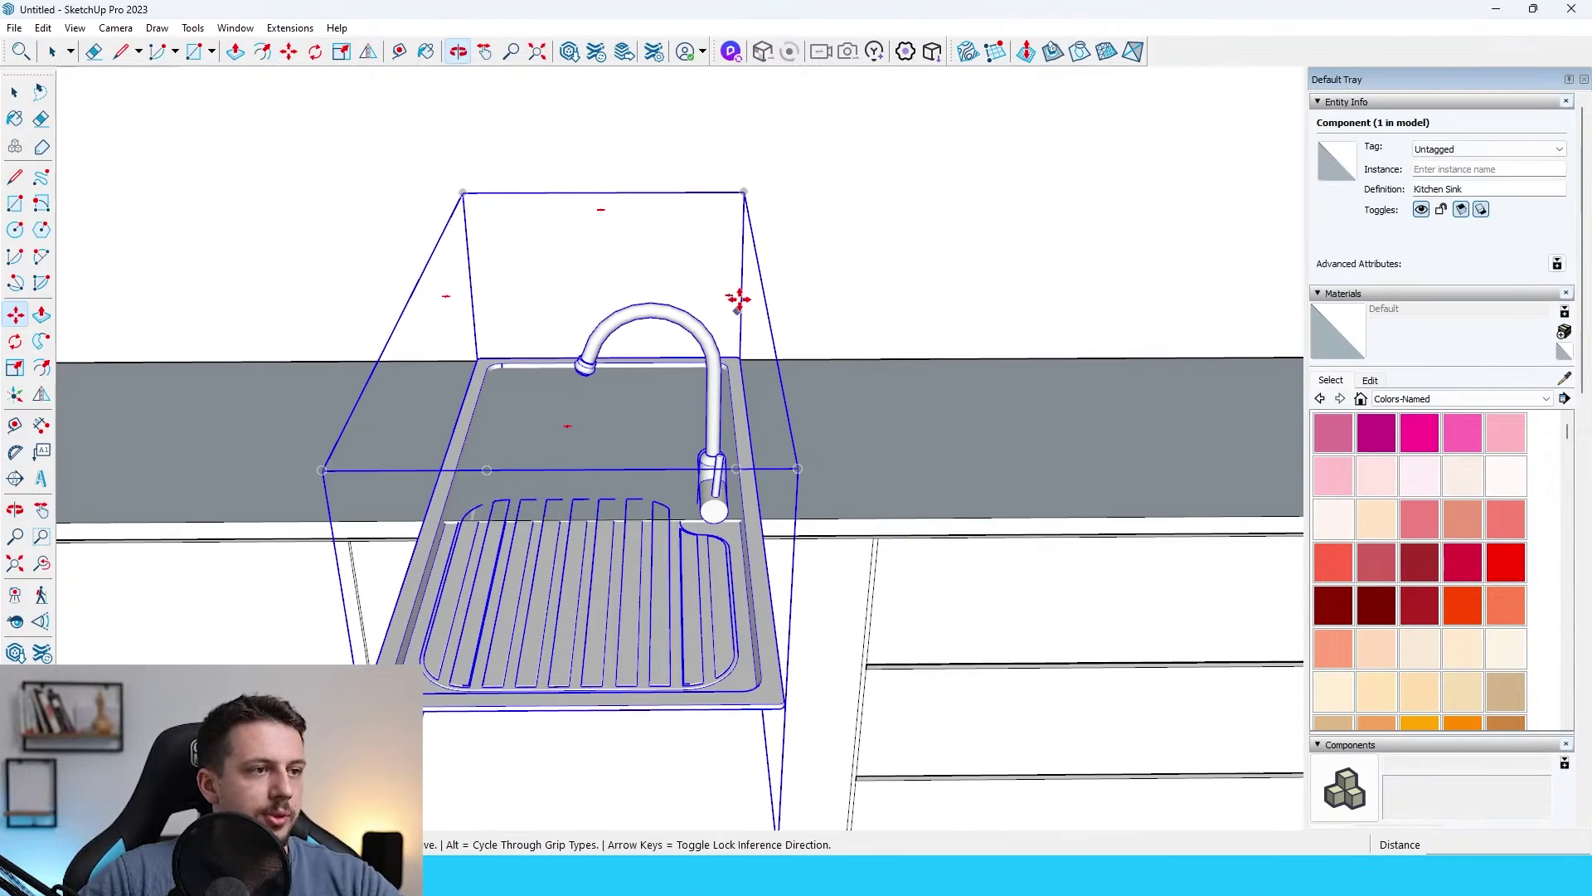
{"action": "left_click", "coordinate": [732, 290]}
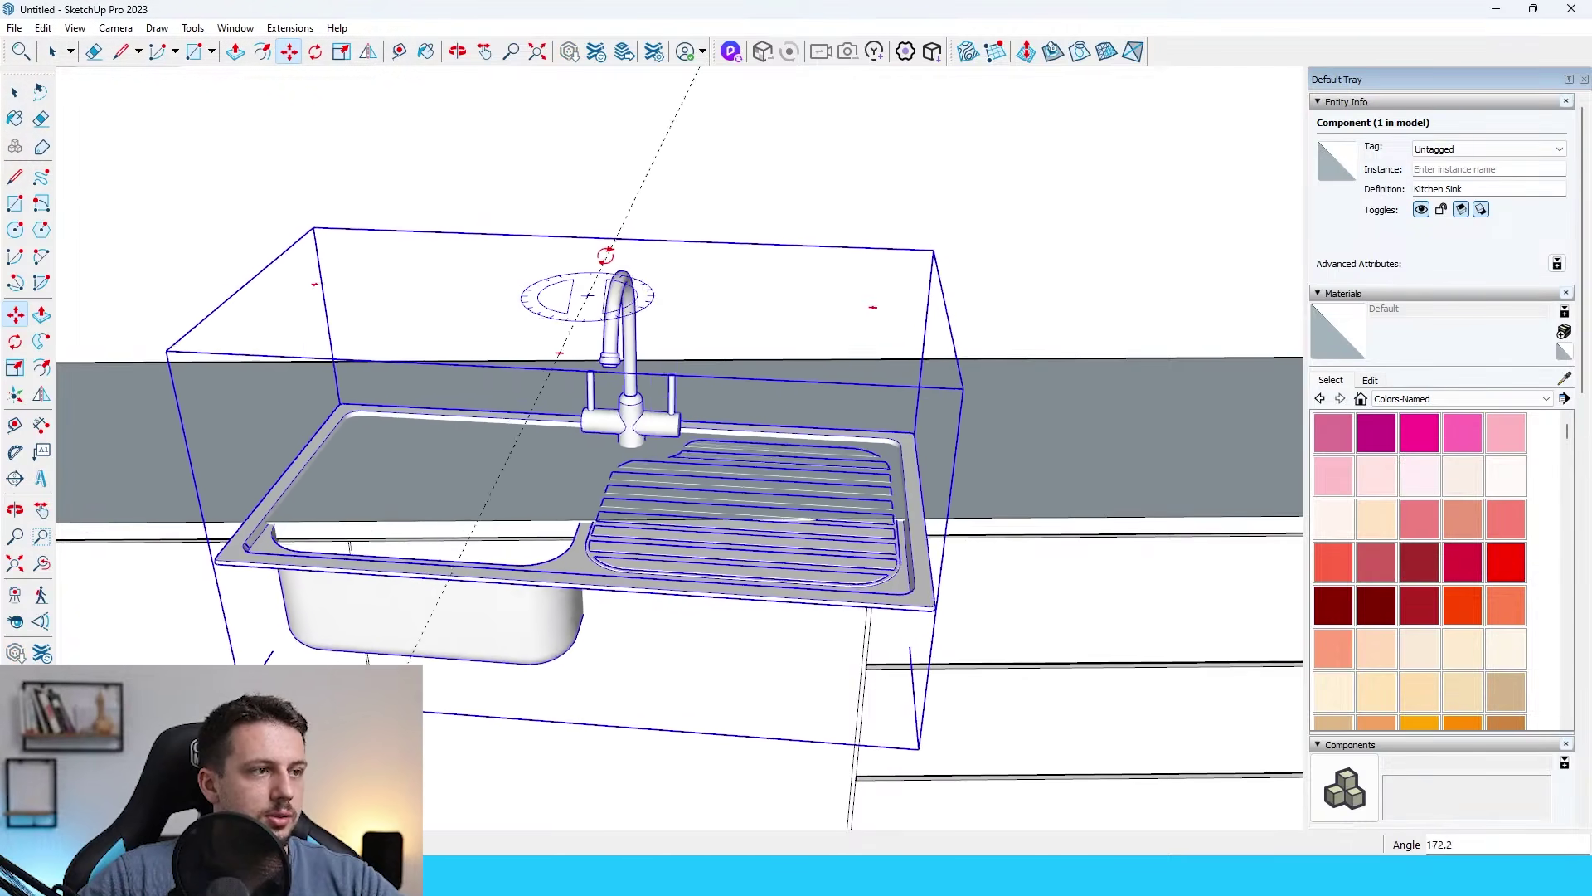
Move the sink by its front corner to fit within the countertop surface, and select the cooktop beside it.
{"action": "scroll", "coordinate": [936, 591], "scroll_direction": "up", "scroll_amount": 3}
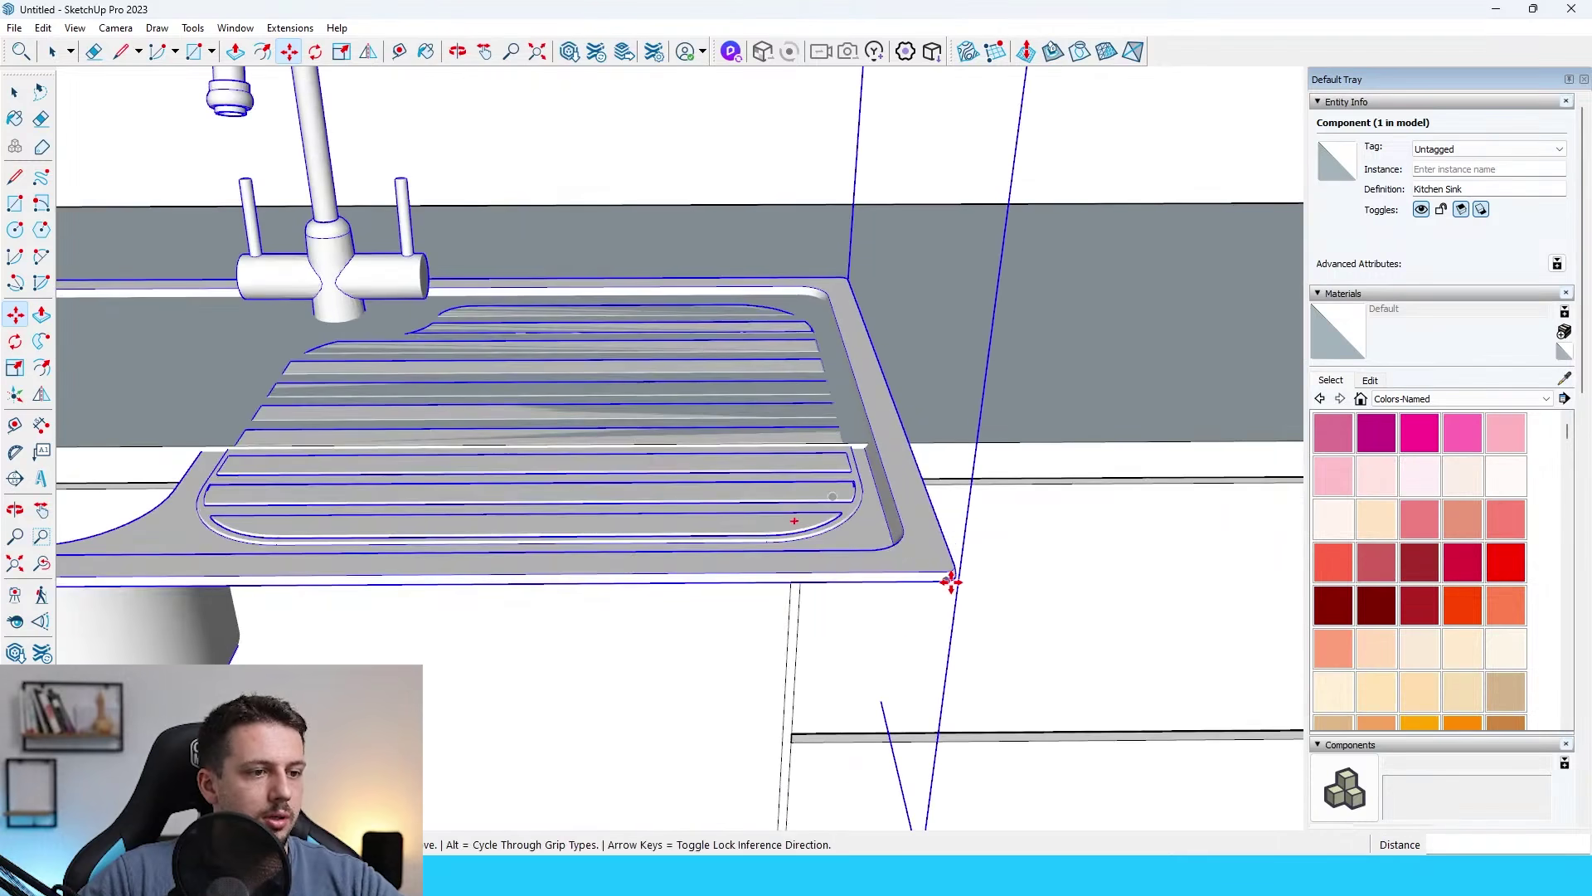
{"action": "scroll", "coordinate": [951, 583], "scroll_direction": "down", "scroll_amount": 10}
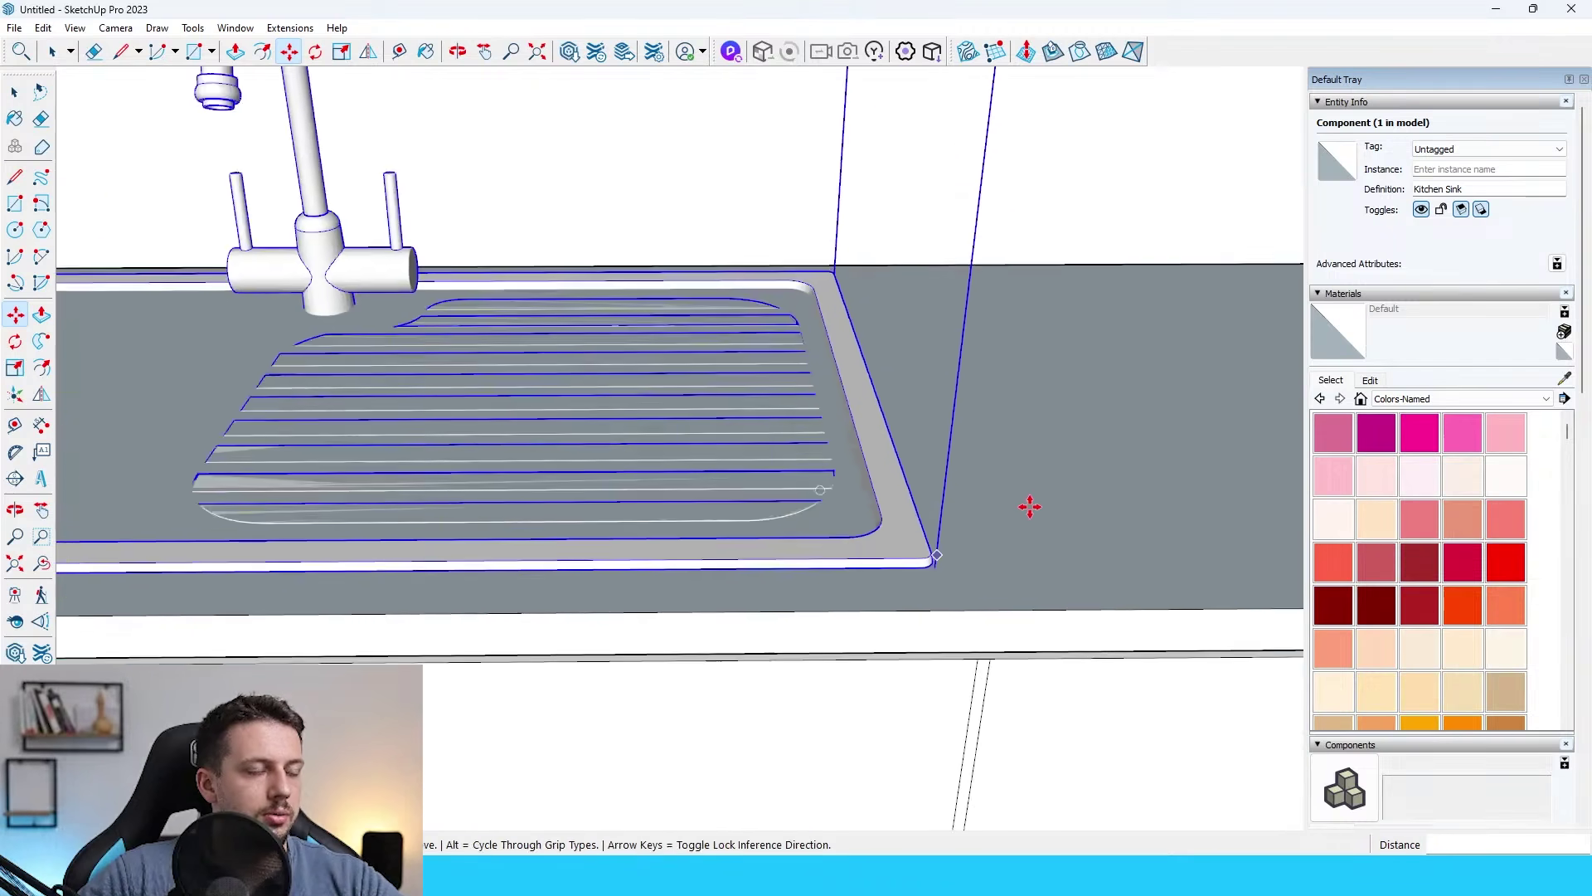
{"action": "key", "text": "space"}
{"action": "left_click", "coordinate": [580, 383]}
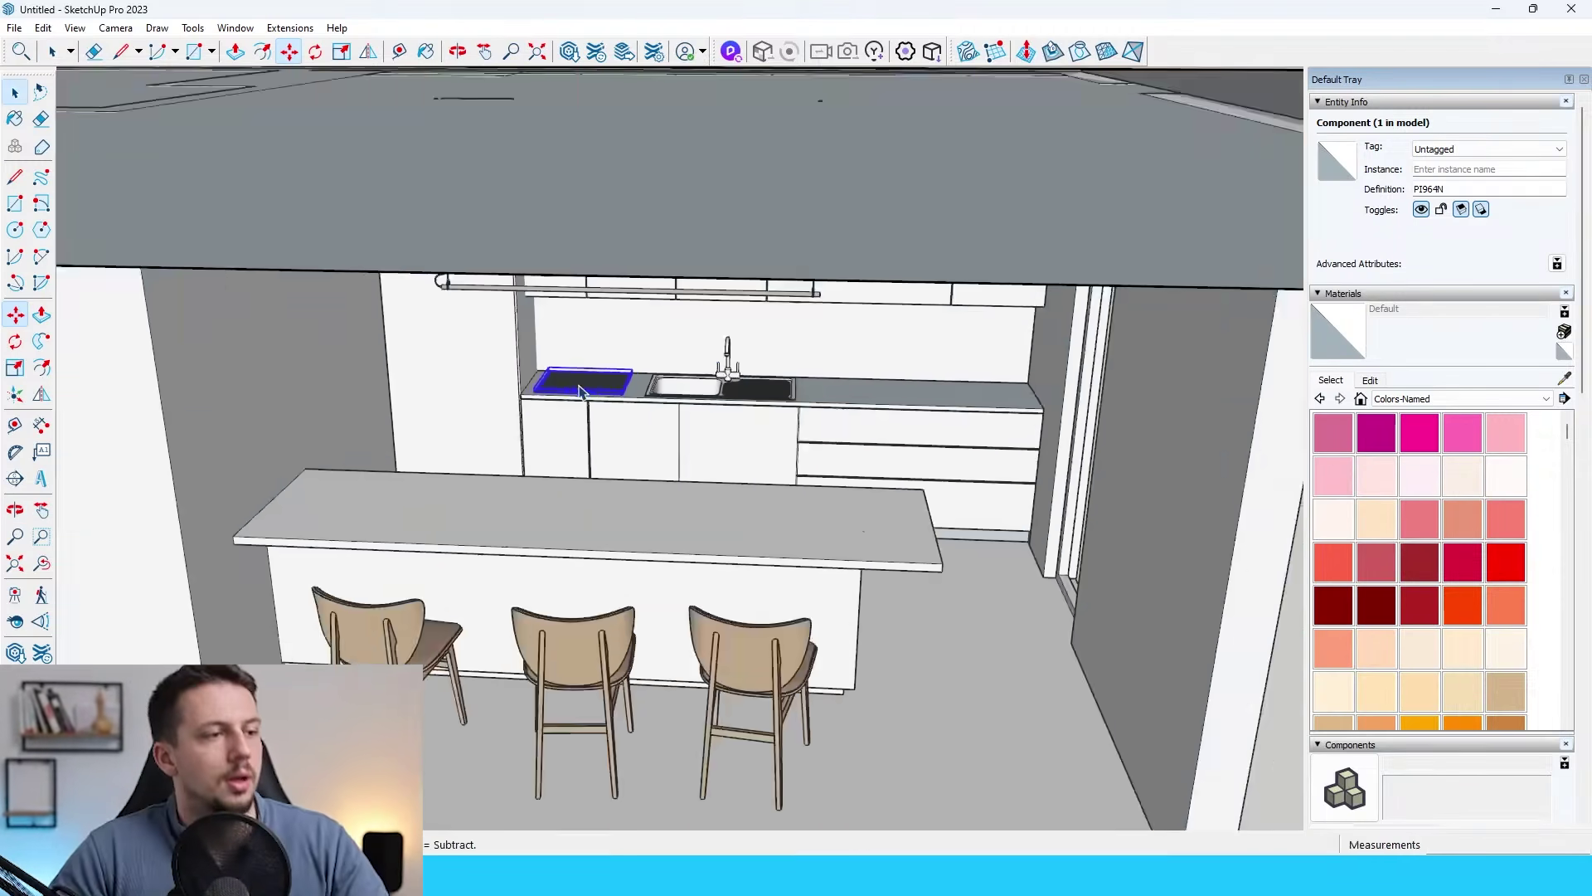
Following the reference image's wood finish, paint the kitchen island's front face with the 0035_Tan colour from Colors-Named.
{"action": "scroll", "coordinate": [588, 365], "scroll_direction": "down", "scroll_amount": 10}
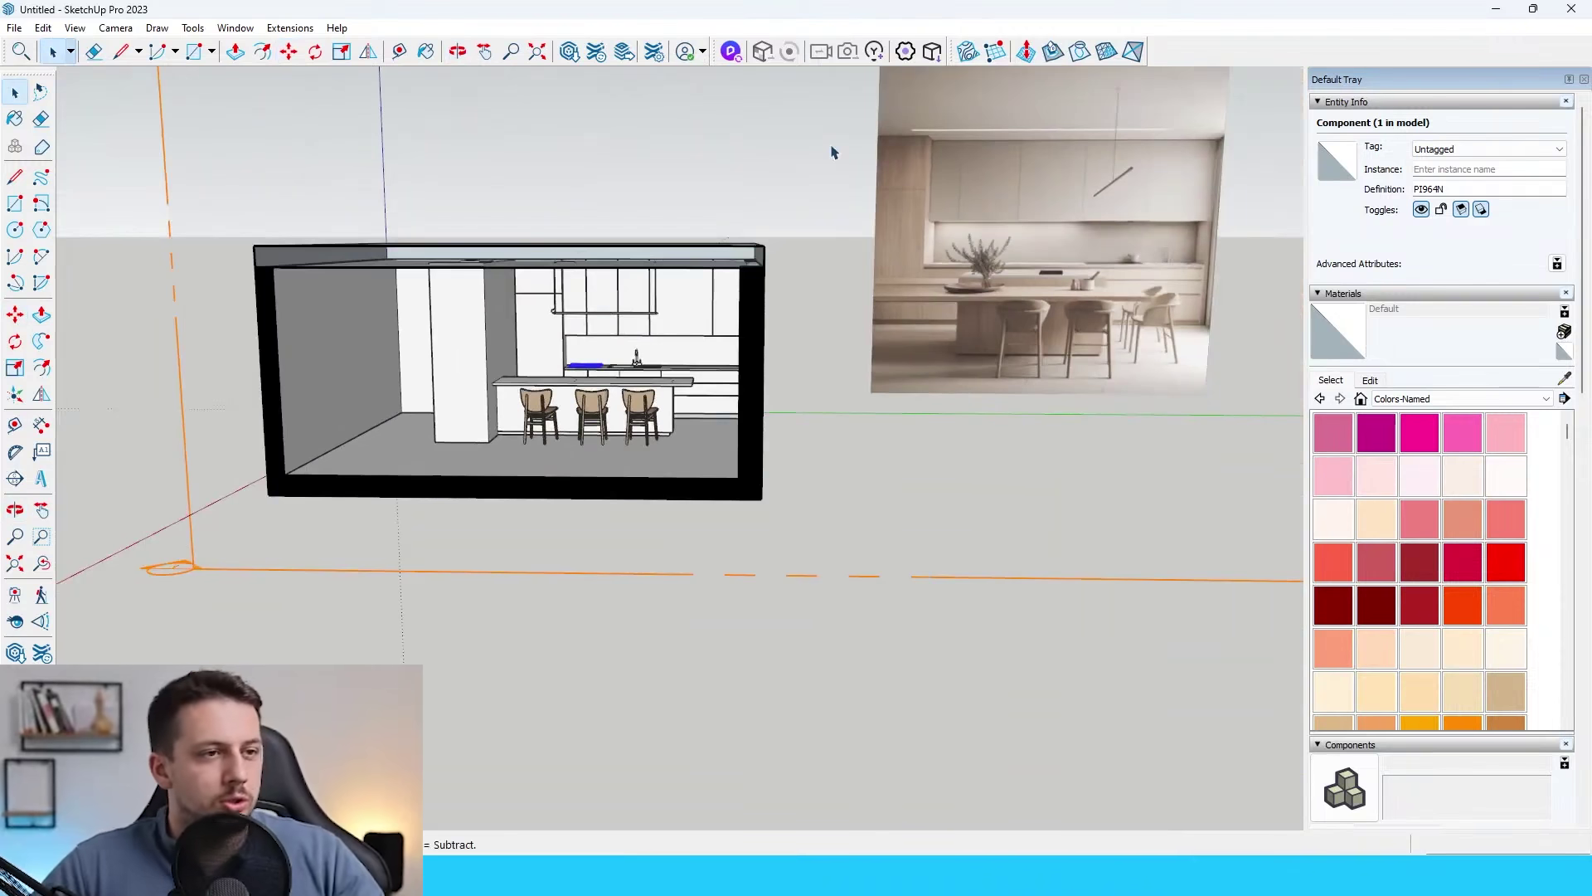
{"action": "scroll", "coordinate": [1067, 257], "scroll_direction": "up", "scroll_amount": 3}
{"action": "scroll", "coordinate": [1029, 495], "scroll_direction": "up", "scroll_amount": 2}
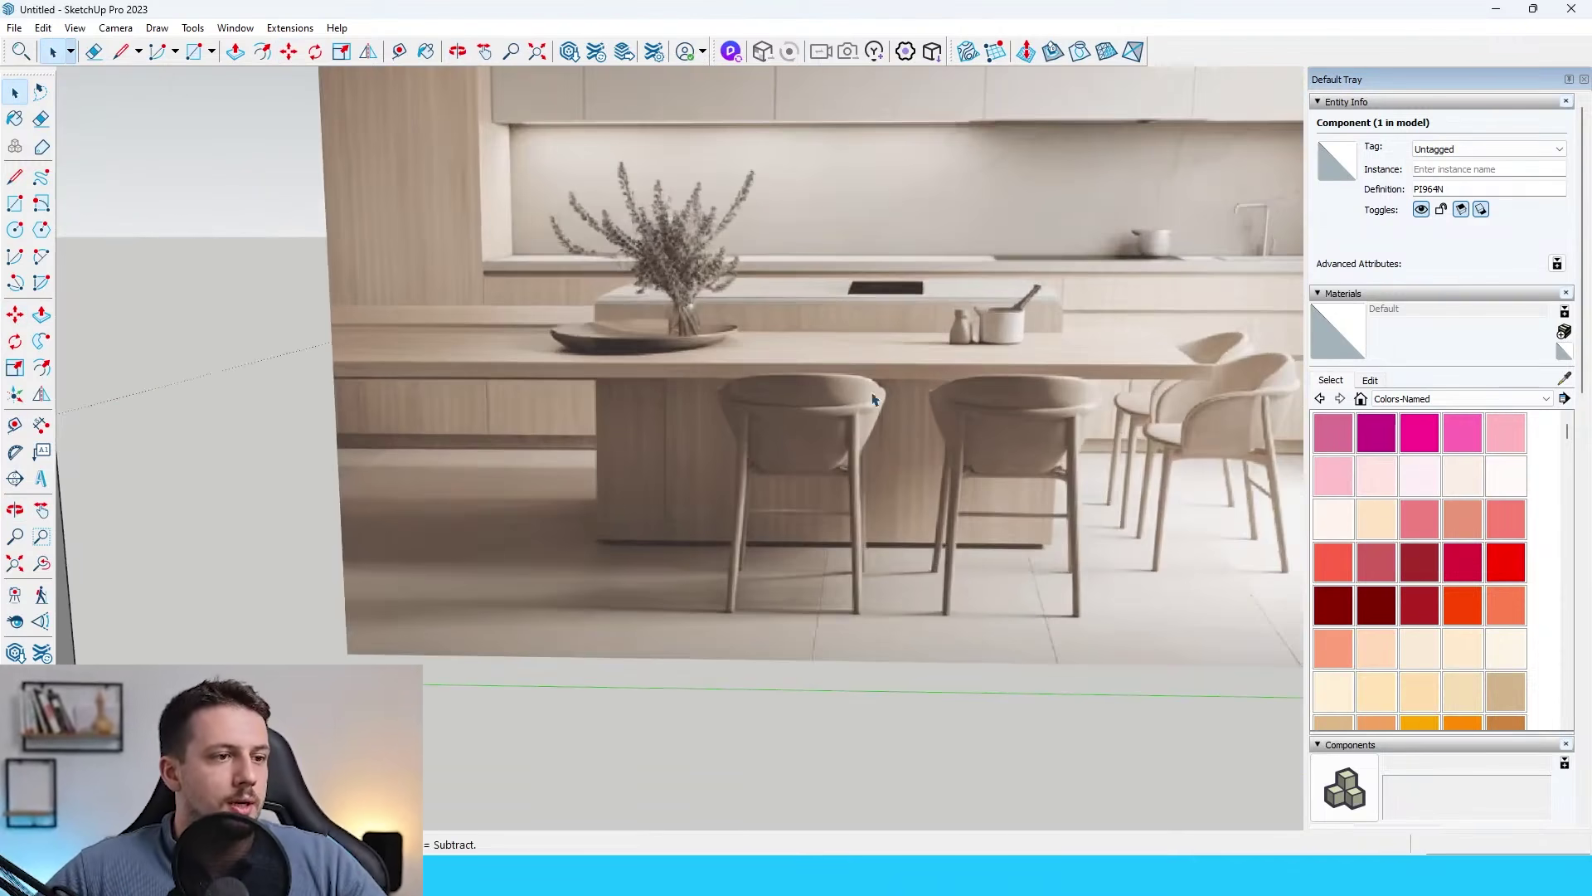
{"action": "scroll", "coordinate": [1183, 340], "scroll_direction": "down", "scroll_amount": 3}
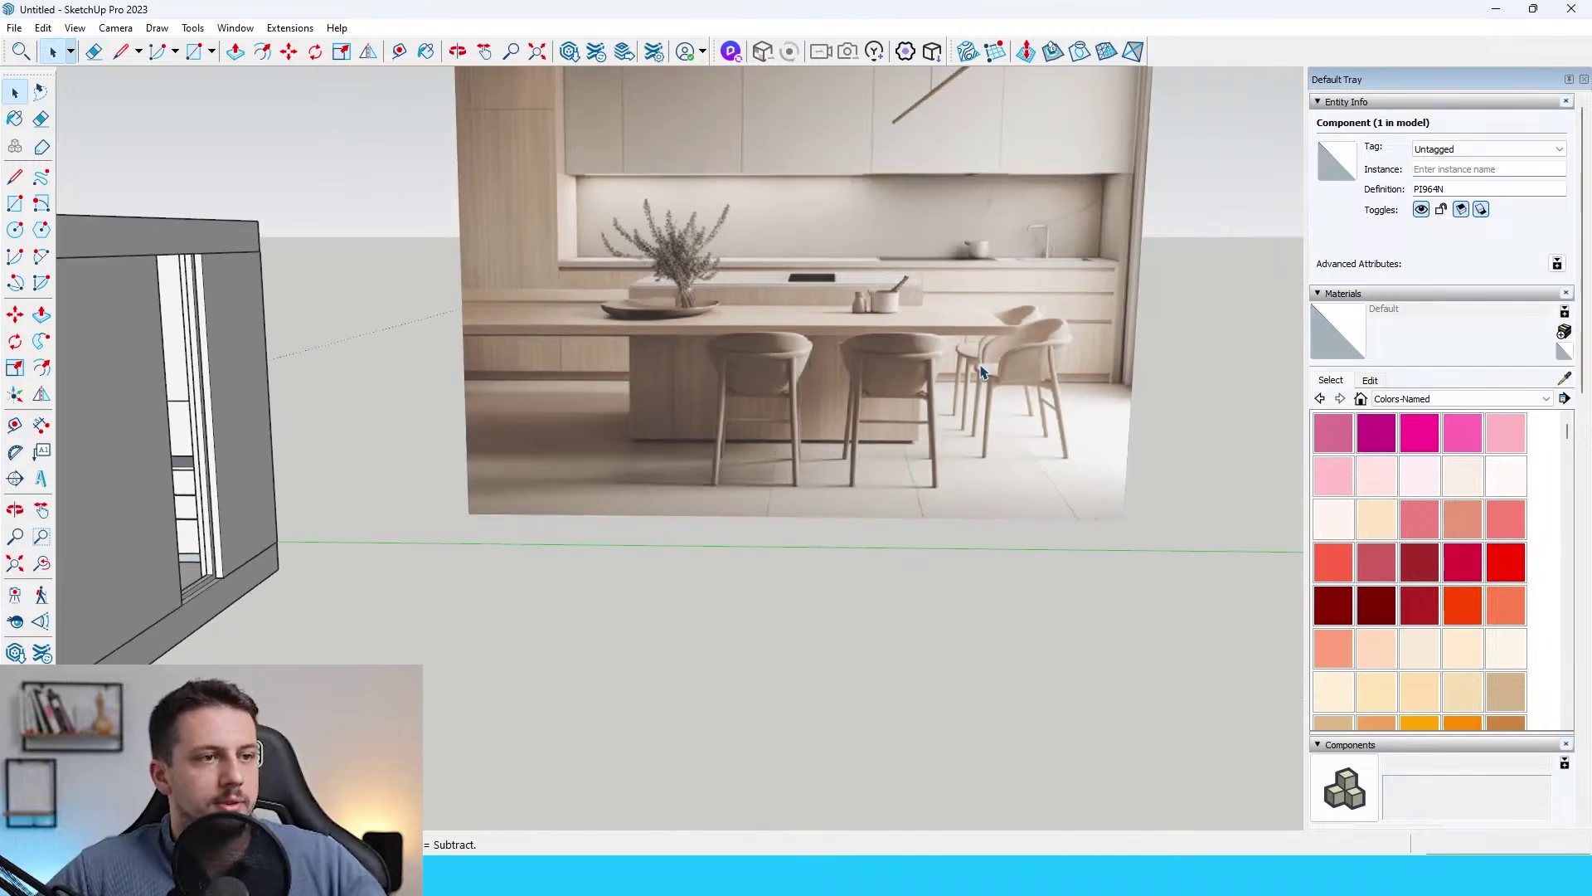
{"action": "scroll", "coordinate": [1001, 239], "scroll_direction": "up", "scroll_amount": 4}
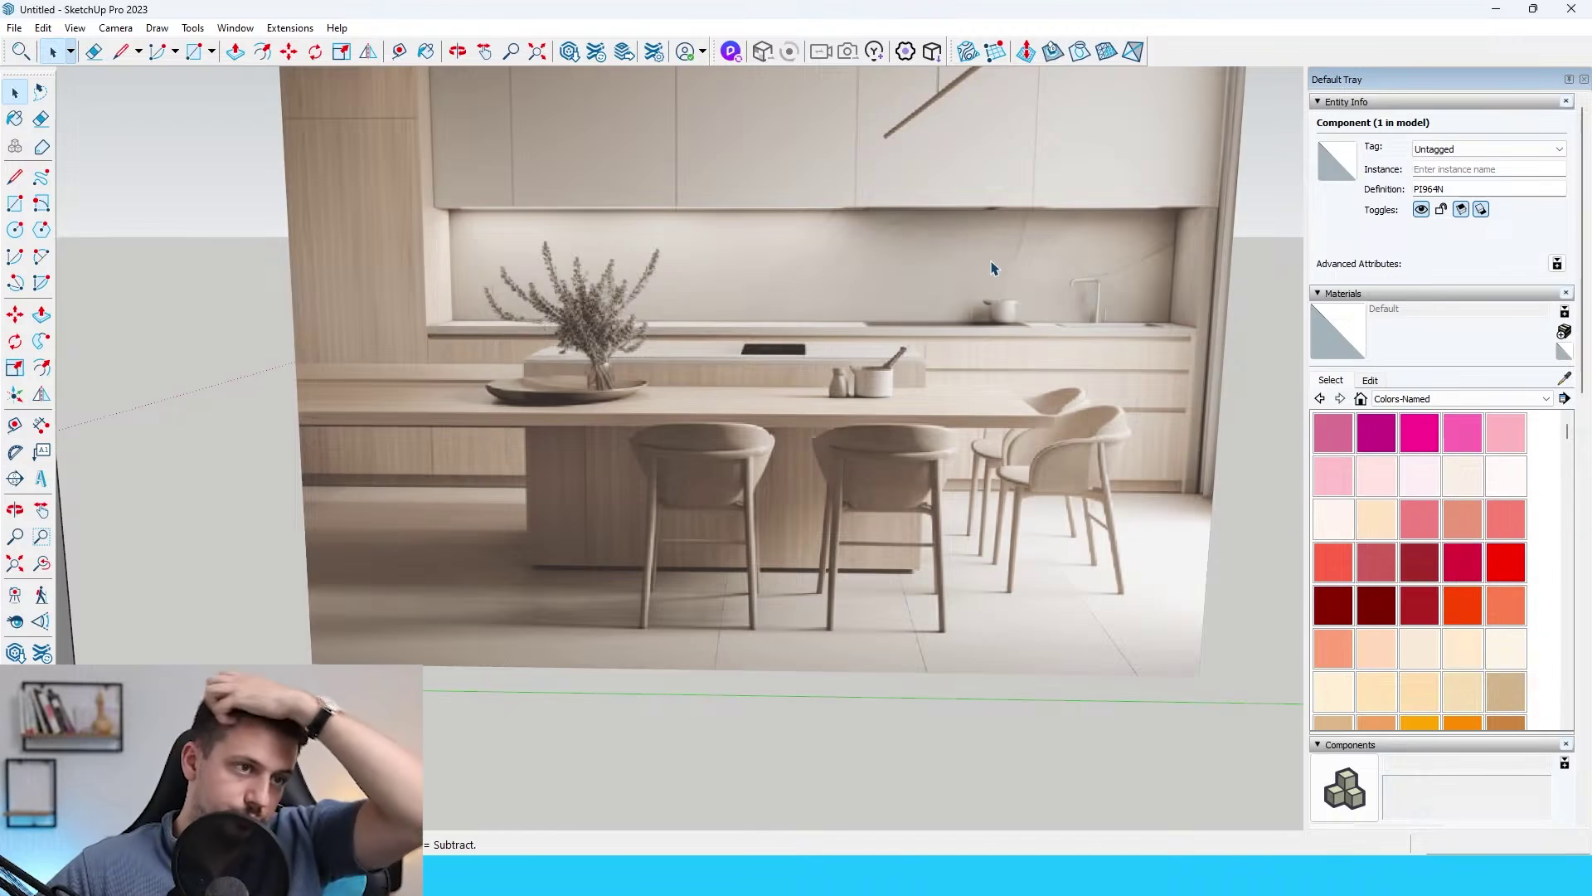
{"action": "scroll", "coordinate": [1450, 626], "scroll_direction": "down", "scroll_amount": 1}
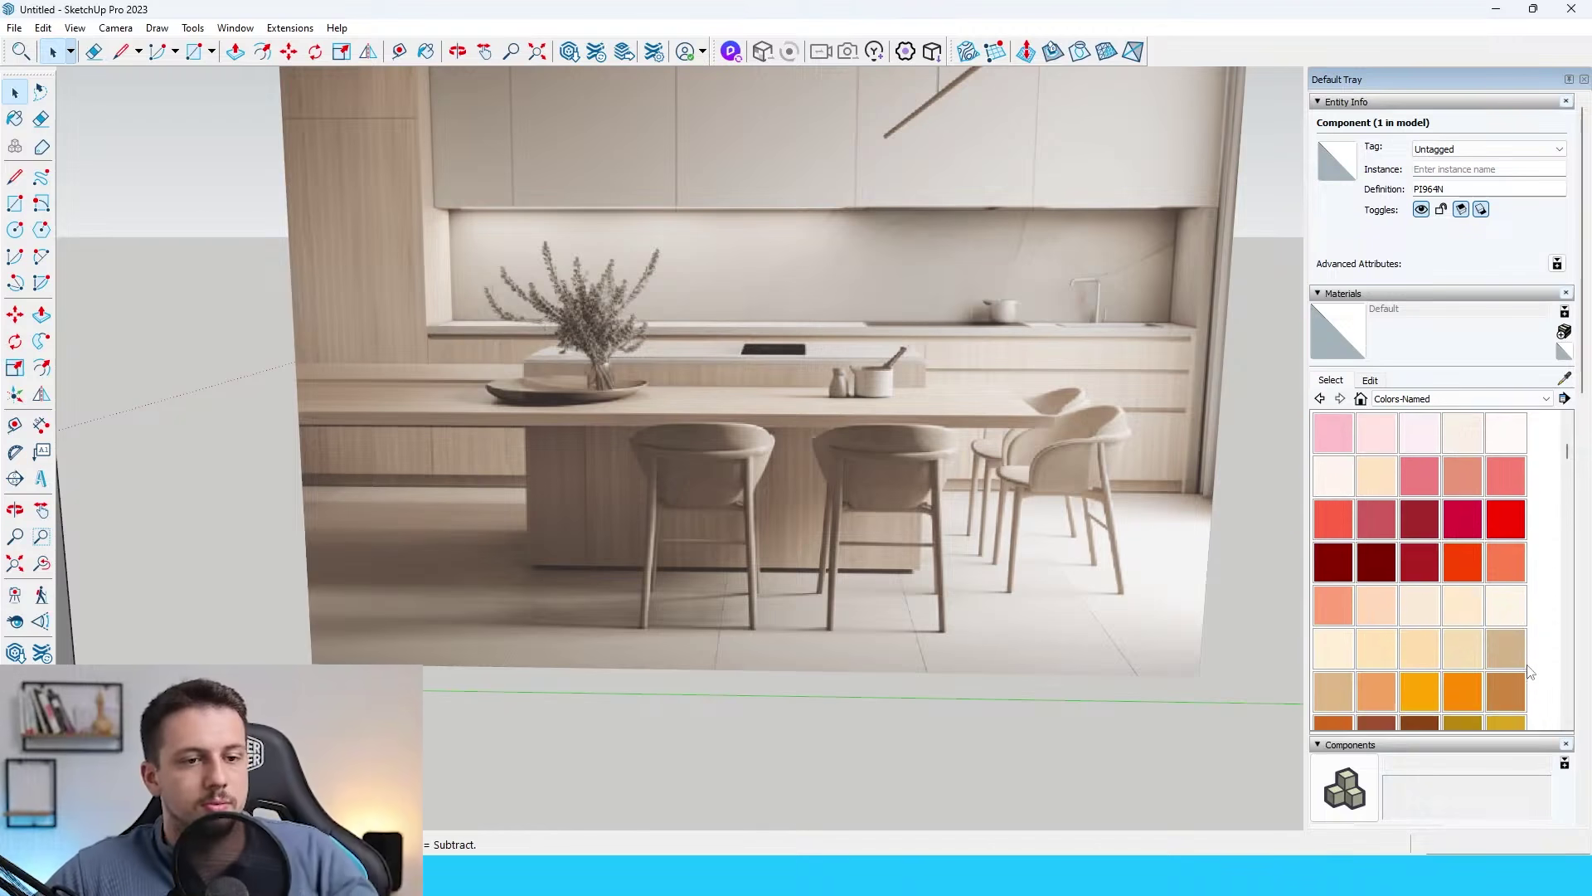
{"action": "left_click", "coordinate": [1506, 647]}
{"action": "scroll", "coordinate": [657, 533], "scroll_direction": "down", "scroll_amount": 3}
{"action": "scroll", "coordinate": [622, 516], "scroll_direction": "up", "scroll_amount": 5}
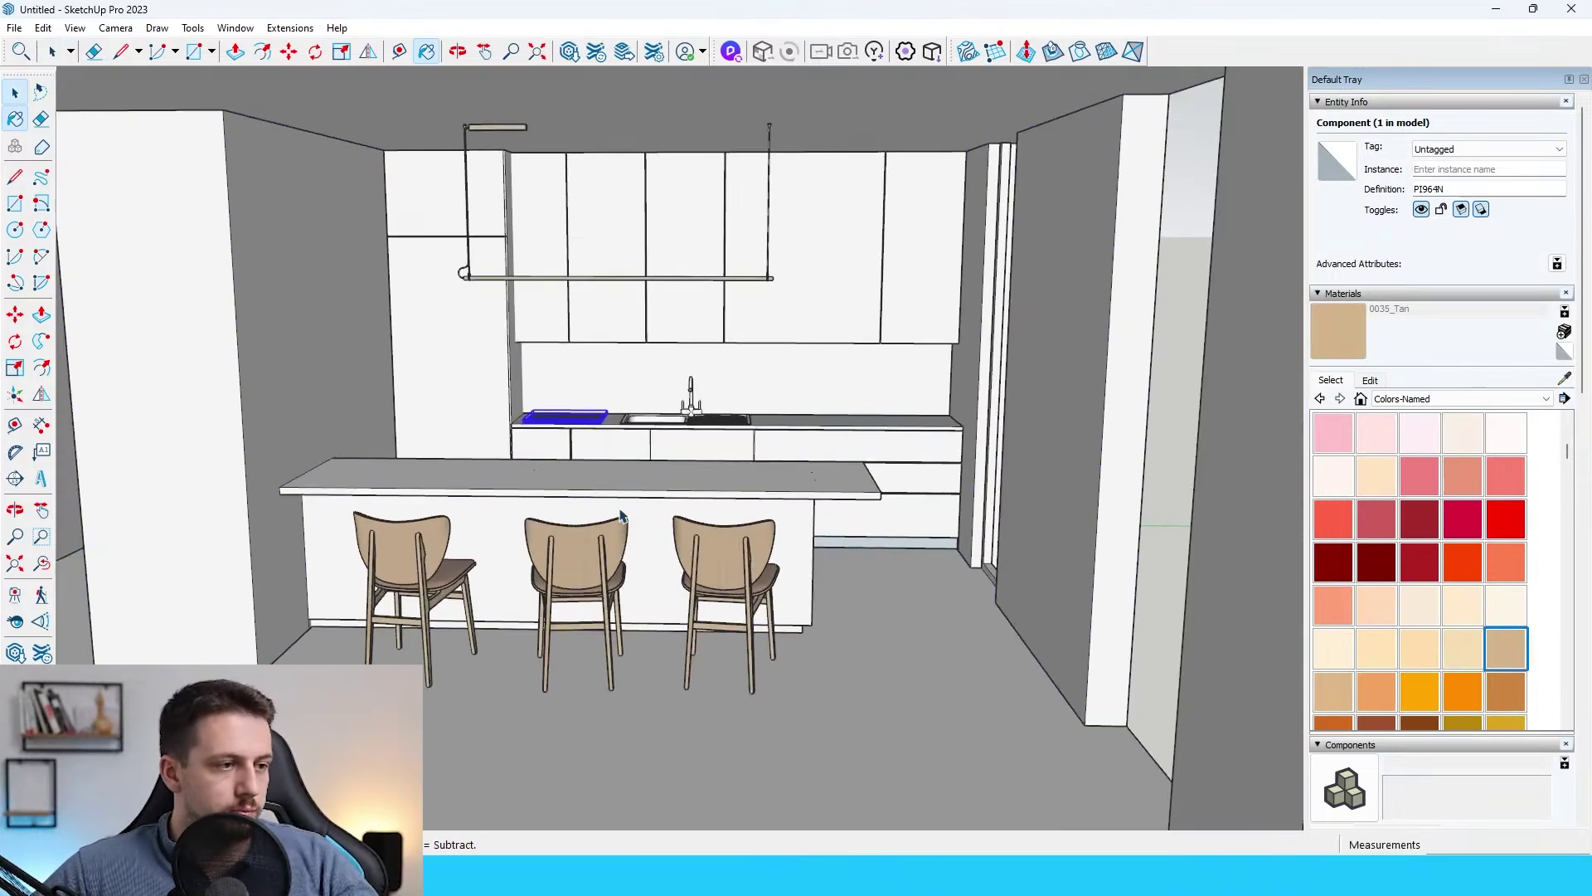
{"action": "key", "text": "space"}
{"action": "triple_click", "coordinate": [640, 492]}
{"action": "left_click", "coordinate": [643, 491]}
{"action": "scroll", "coordinate": [655, 544], "scroll_direction": "up", "scroll_amount": 3}
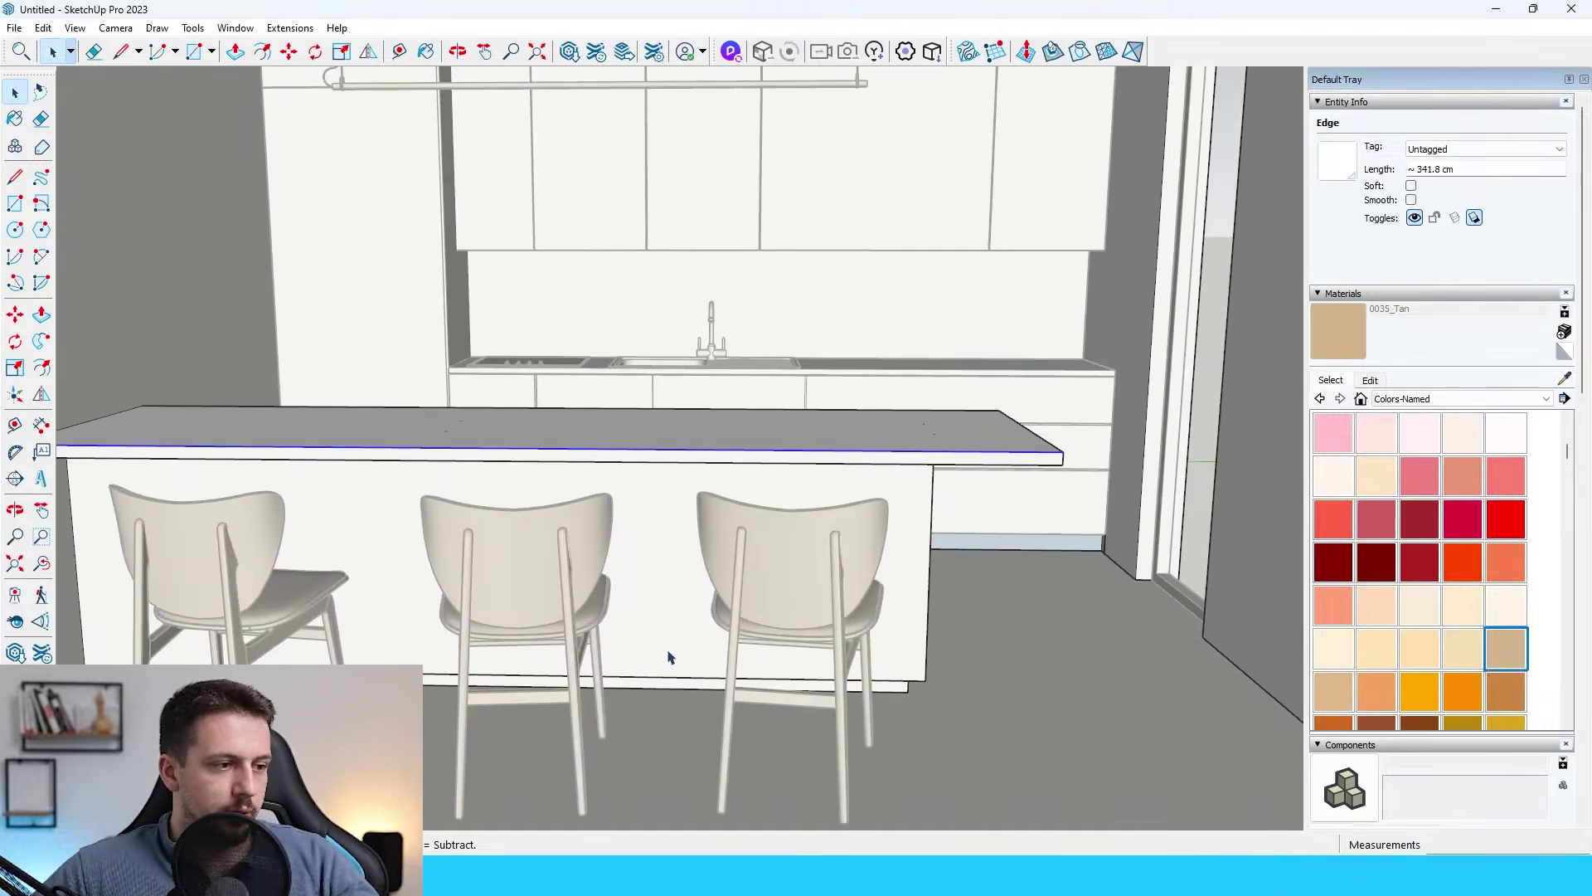
{"action": "left_click", "coordinate": [668, 662]}
{"action": "key", "text": "b"}
{"action": "left_click", "coordinate": [680, 651]}
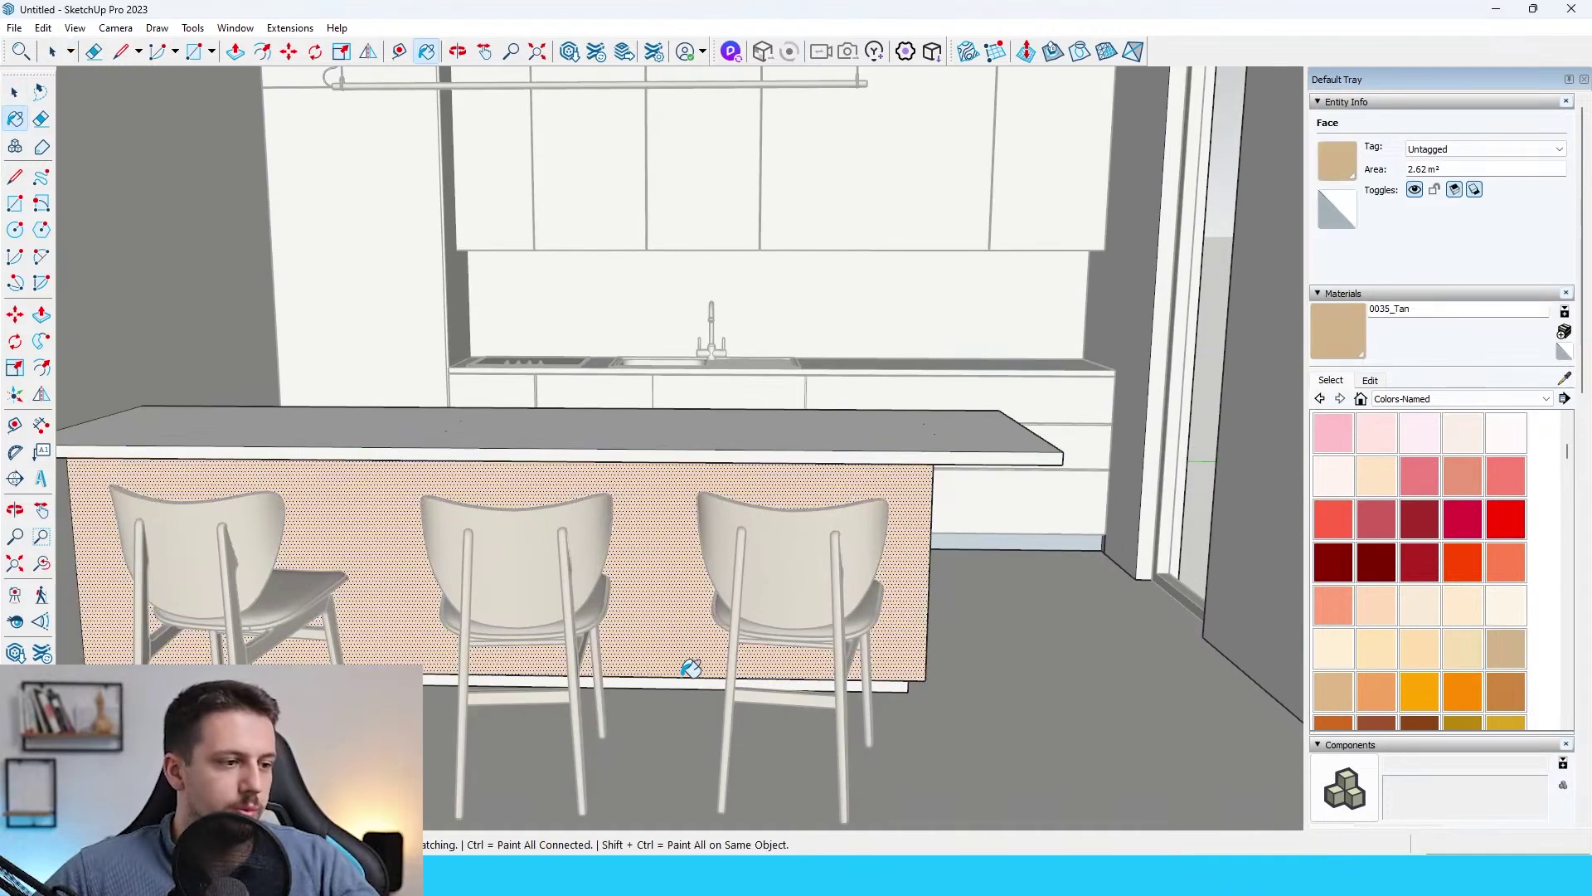
Paint the kitchen island's tabletop and its edges with 0035_Tan and clear the selection.
{"action": "middle_click_drag", "start_coordinate": [706, 437], "coordinate": [793, 260]}
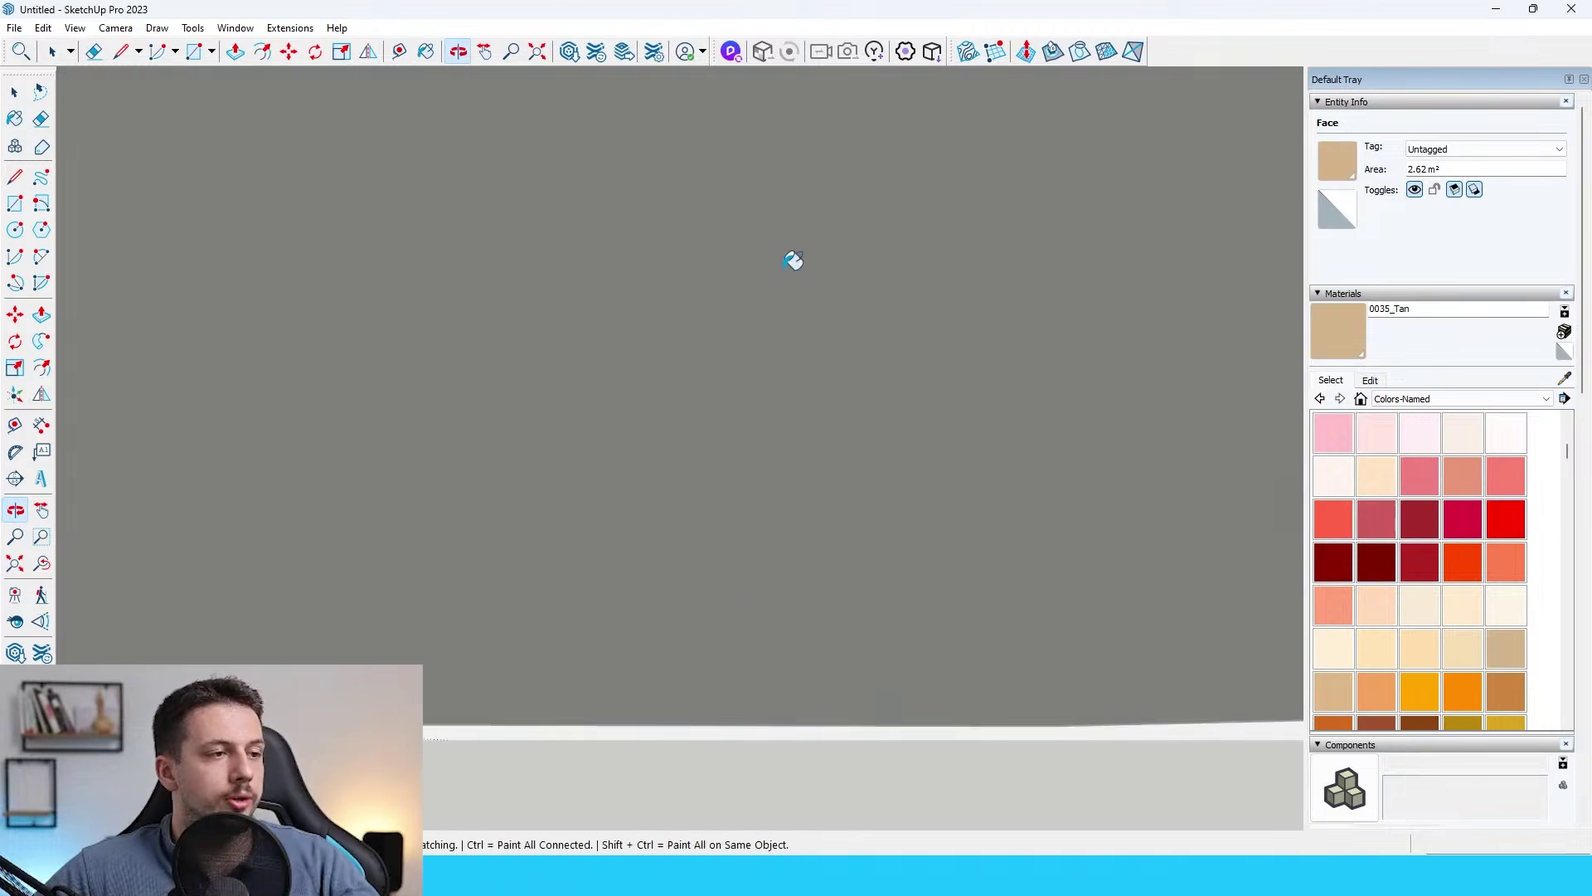
{"action": "scroll", "coordinate": [753, 594], "scroll_direction": "down", "scroll_amount": 3}
{"action": "scroll", "coordinate": [810, 401], "scroll_direction": "up", "scroll_amount": 5}
{"action": "scroll", "coordinate": [793, 583], "scroll_direction": "down", "scroll_amount": 5}
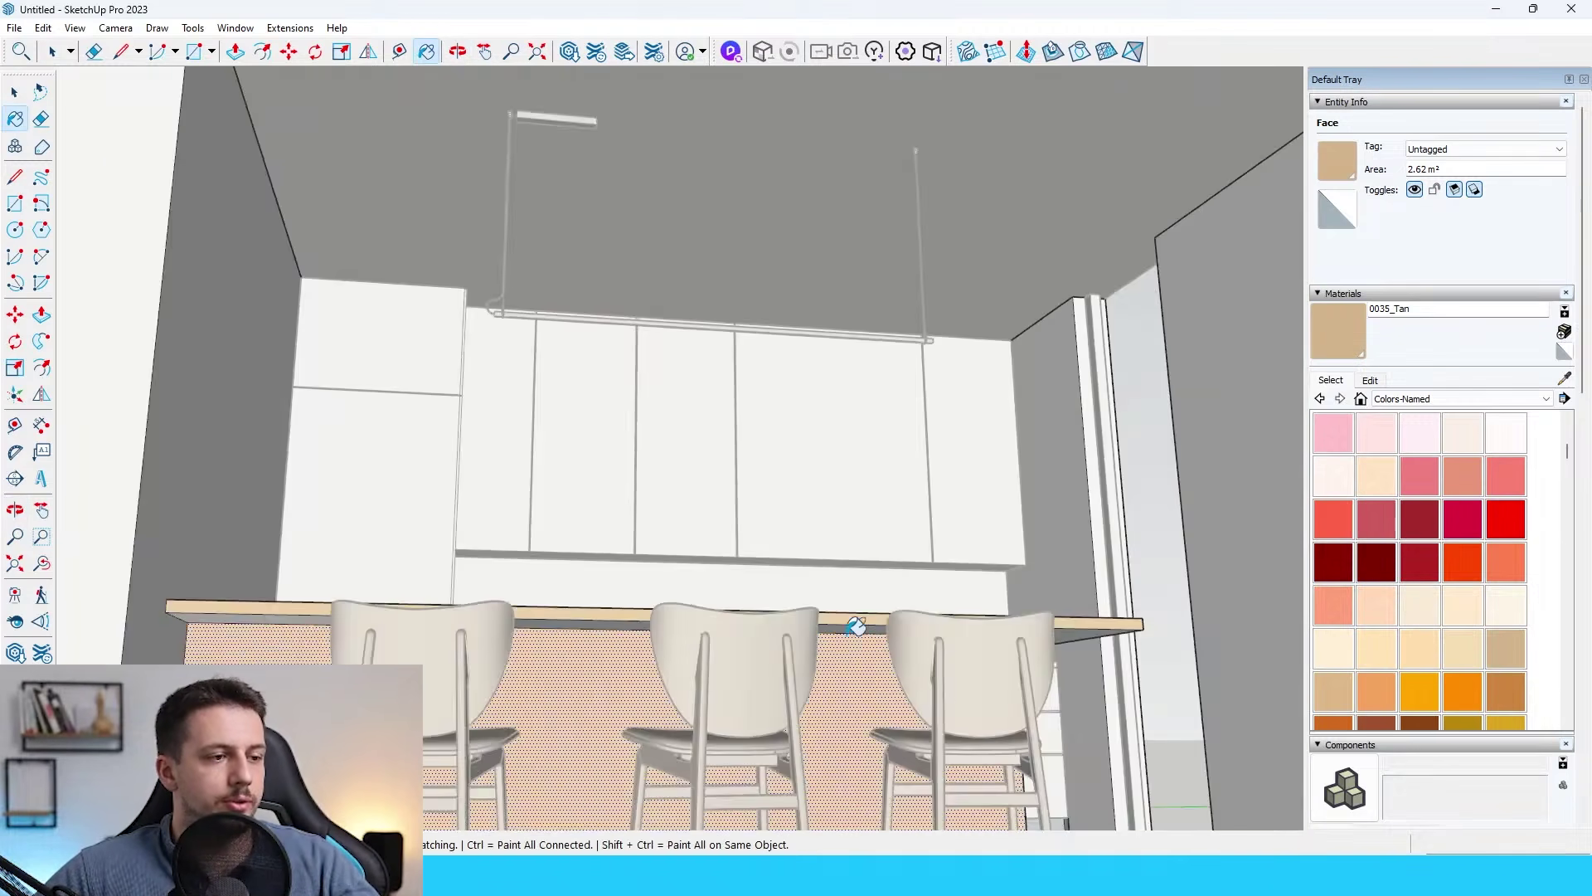
{"action": "scroll", "coordinate": [857, 629], "scroll_direction": "up", "scroll_amount": 3}
{"action": "middle_click_drag", "start_coordinate": [875, 594], "coordinate": [779, 696]}
{"action": "scroll", "coordinate": [814, 661], "scroll_direction": "down", "scroll_amount": 4}
{"action": "key", "text": "space"}
{"action": "left_click", "coordinate": [967, 309]}
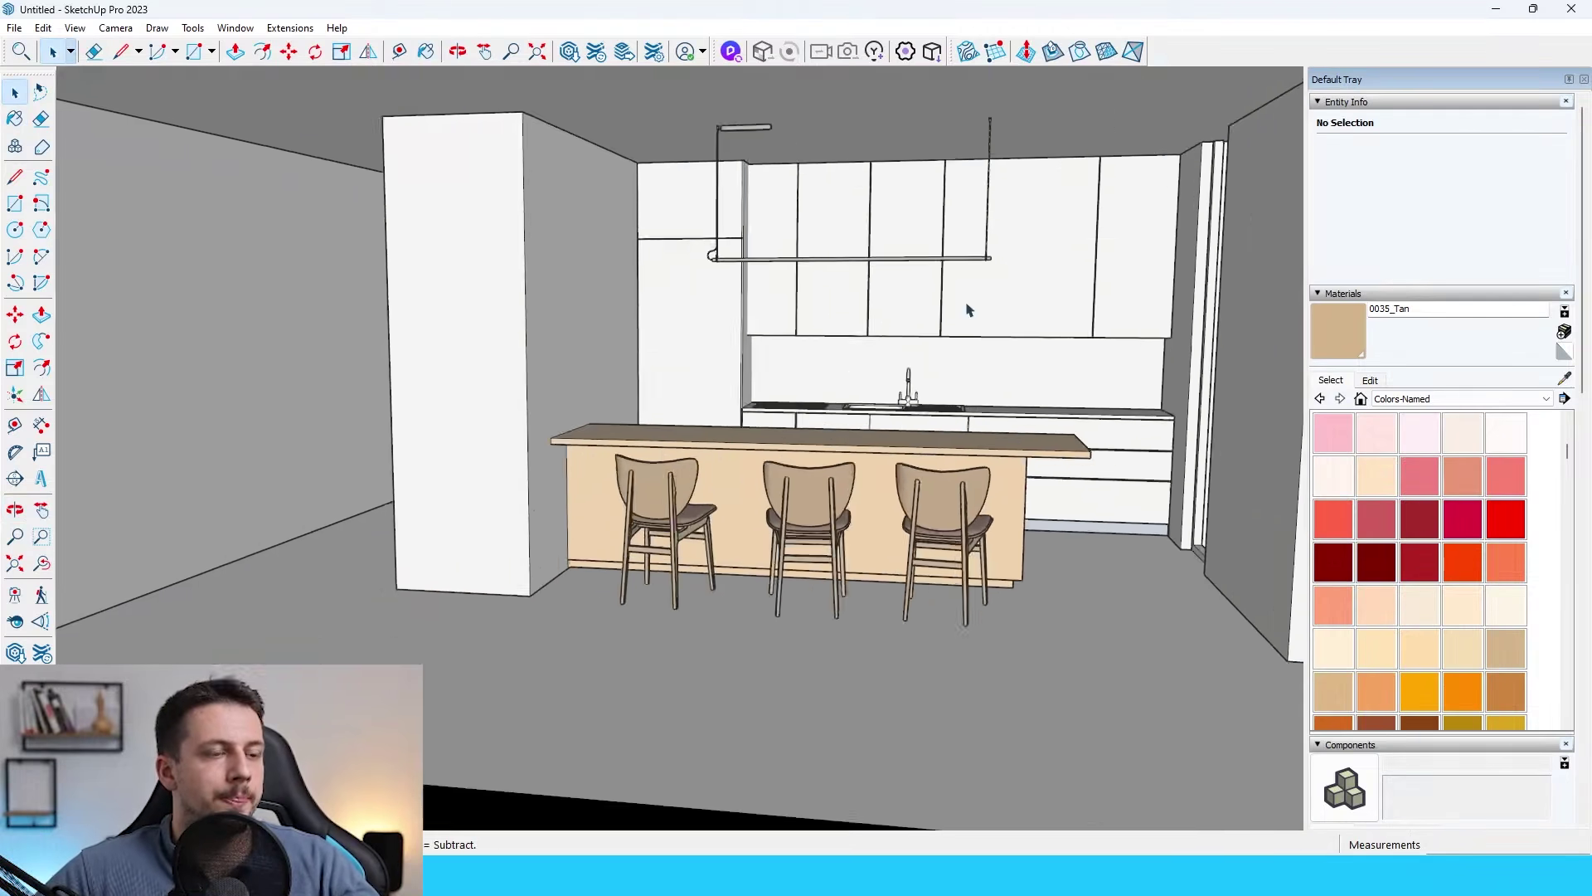
Paint the tall cabinet, the base cabinets and their toe kick along the back wall with 0035_Tan.
{"action": "scroll", "coordinate": [967, 309], "scroll_direction": "up", "scroll_amount": 1}
{"action": "scroll", "coordinate": [718, 341], "scroll_direction": "down", "scroll_amount": 3}
{"action": "scroll", "coordinate": [718, 266], "scroll_direction": "up", "scroll_amount": 10}
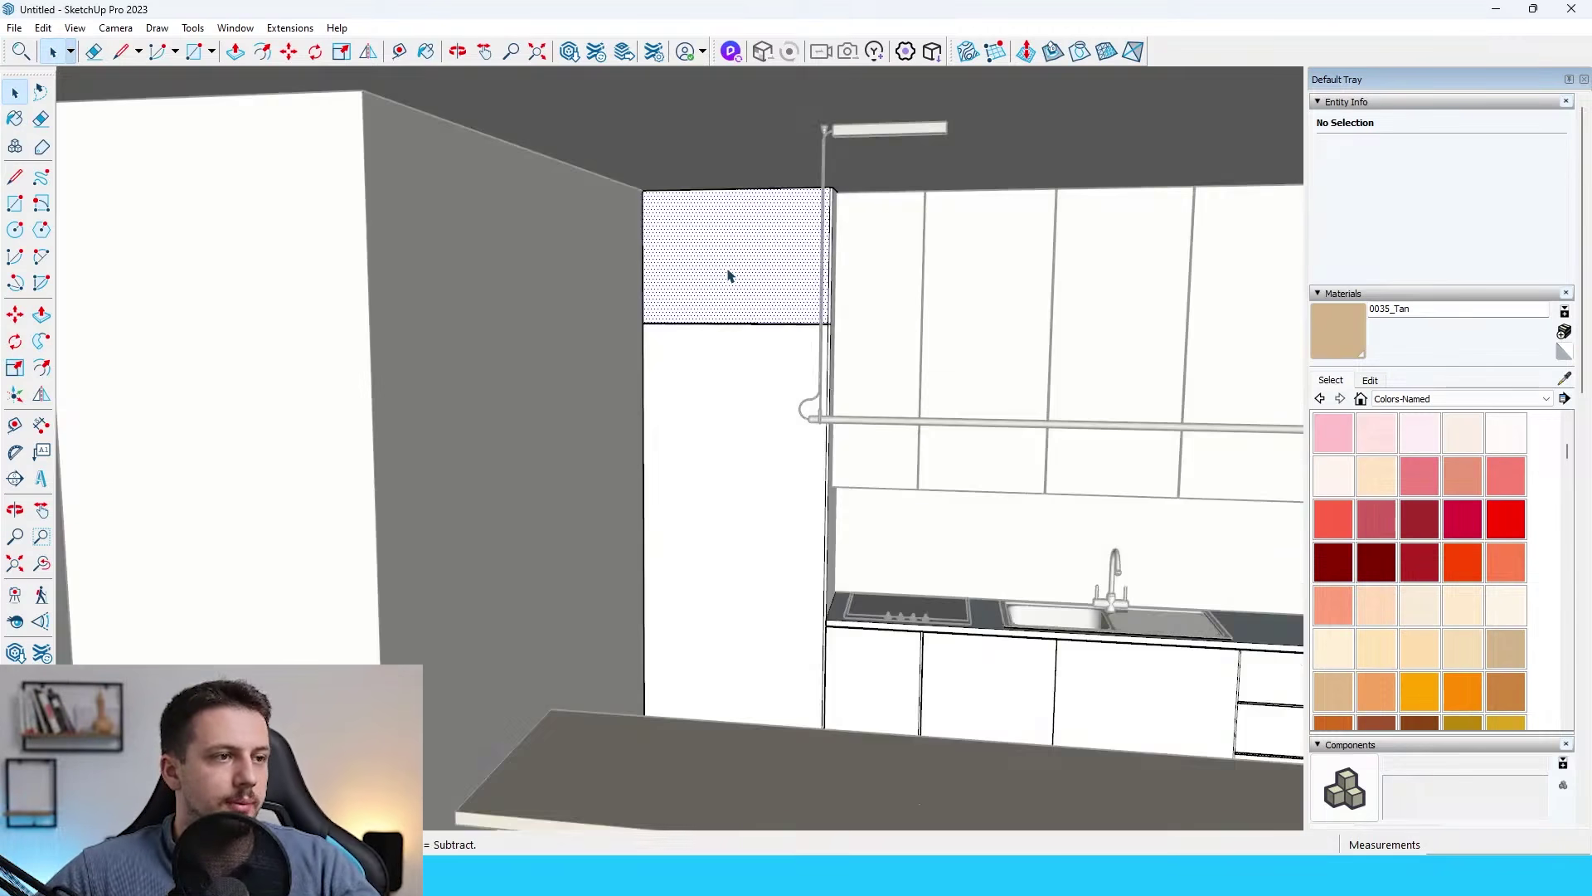
{"action": "key", "text": "b"}
{"action": "left_click", "coordinate": [749, 254]}
{"action": "left_click", "coordinate": [753, 563]}
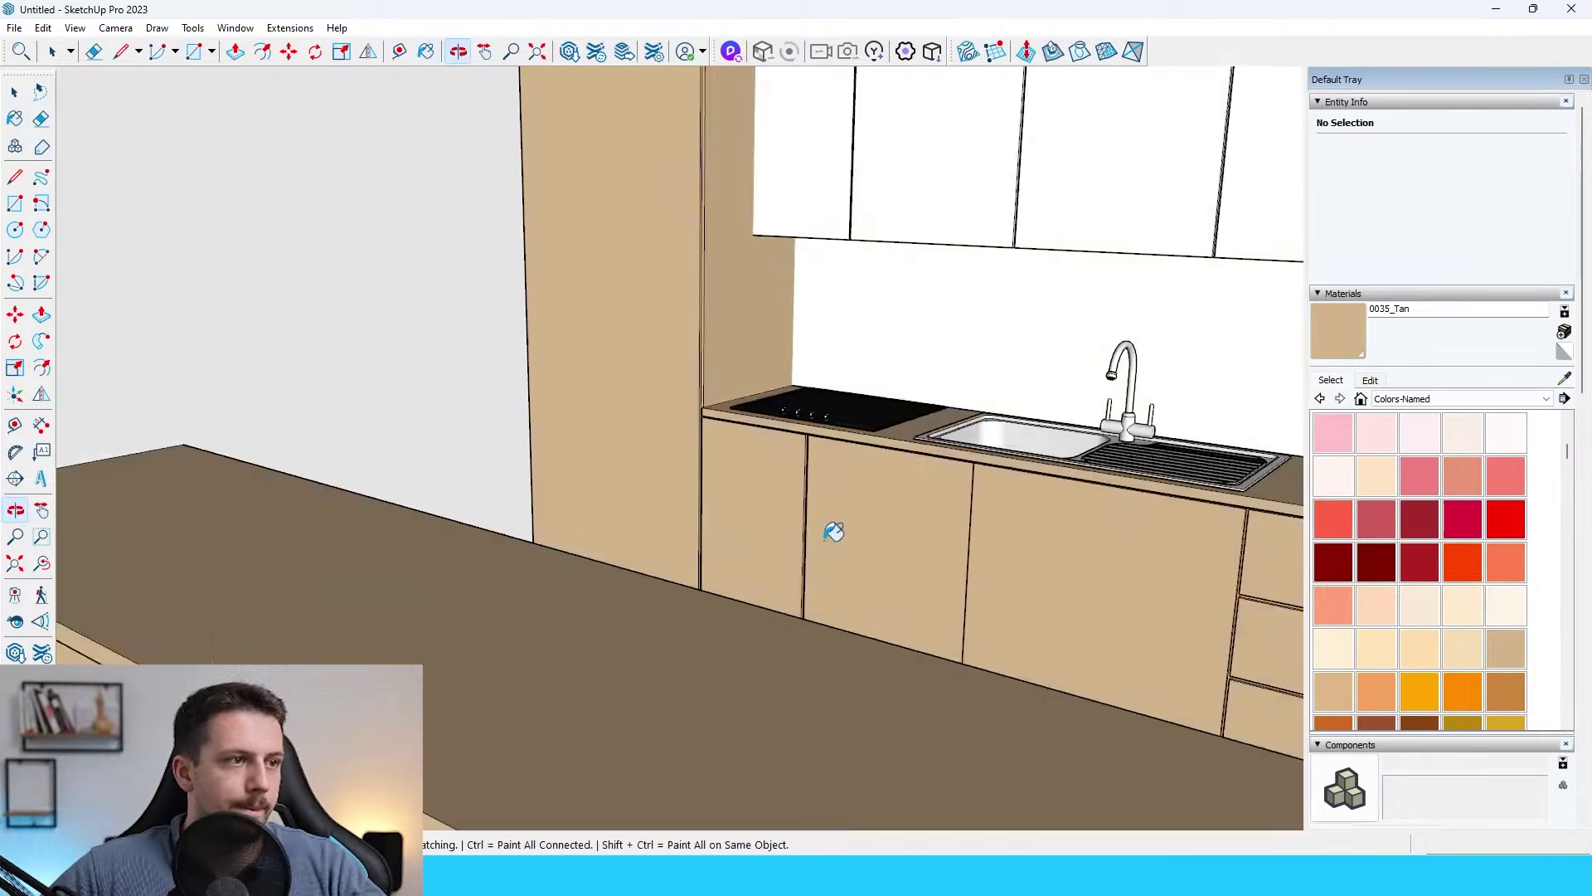
{"action": "scroll", "coordinate": [832, 530], "scroll_direction": "down", "scroll_amount": 3}
{"action": "mouse_move", "coordinate": [832, 530]}
{"action": "middle_mouse_down"}
{"action": "mouse_move", "coordinate": [848, 492]}
{"action": "mouse_move", "coordinate": [995, 454]}
{"action": "middle_mouse_up"}
{"action": "scroll", "coordinate": [1169, 618], "scroll_direction": "up", "scroll_amount": 10}
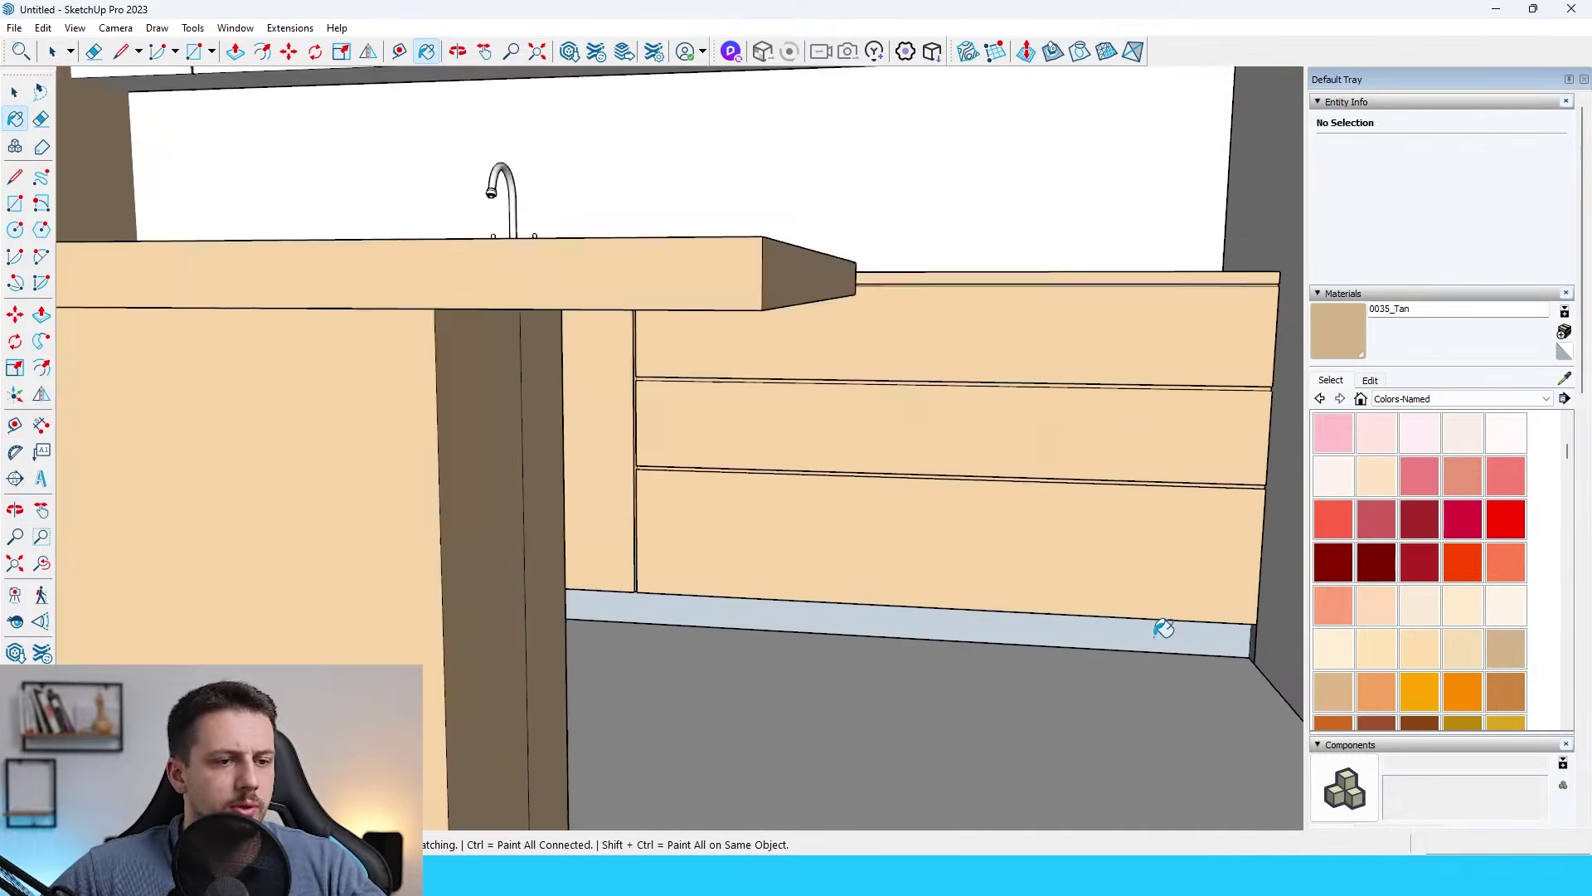
Paint the upper cabinet doors along the back wall with the 0030_OldLace colour, matching the lighter fronts in the reference image.
{"action": "scroll", "coordinate": [757, 533], "scroll_direction": "down", "scroll_amount": 15}
{"action": "scroll", "coordinate": [1144, 445], "scroll_direction": "up", "scroll_amount": 15}
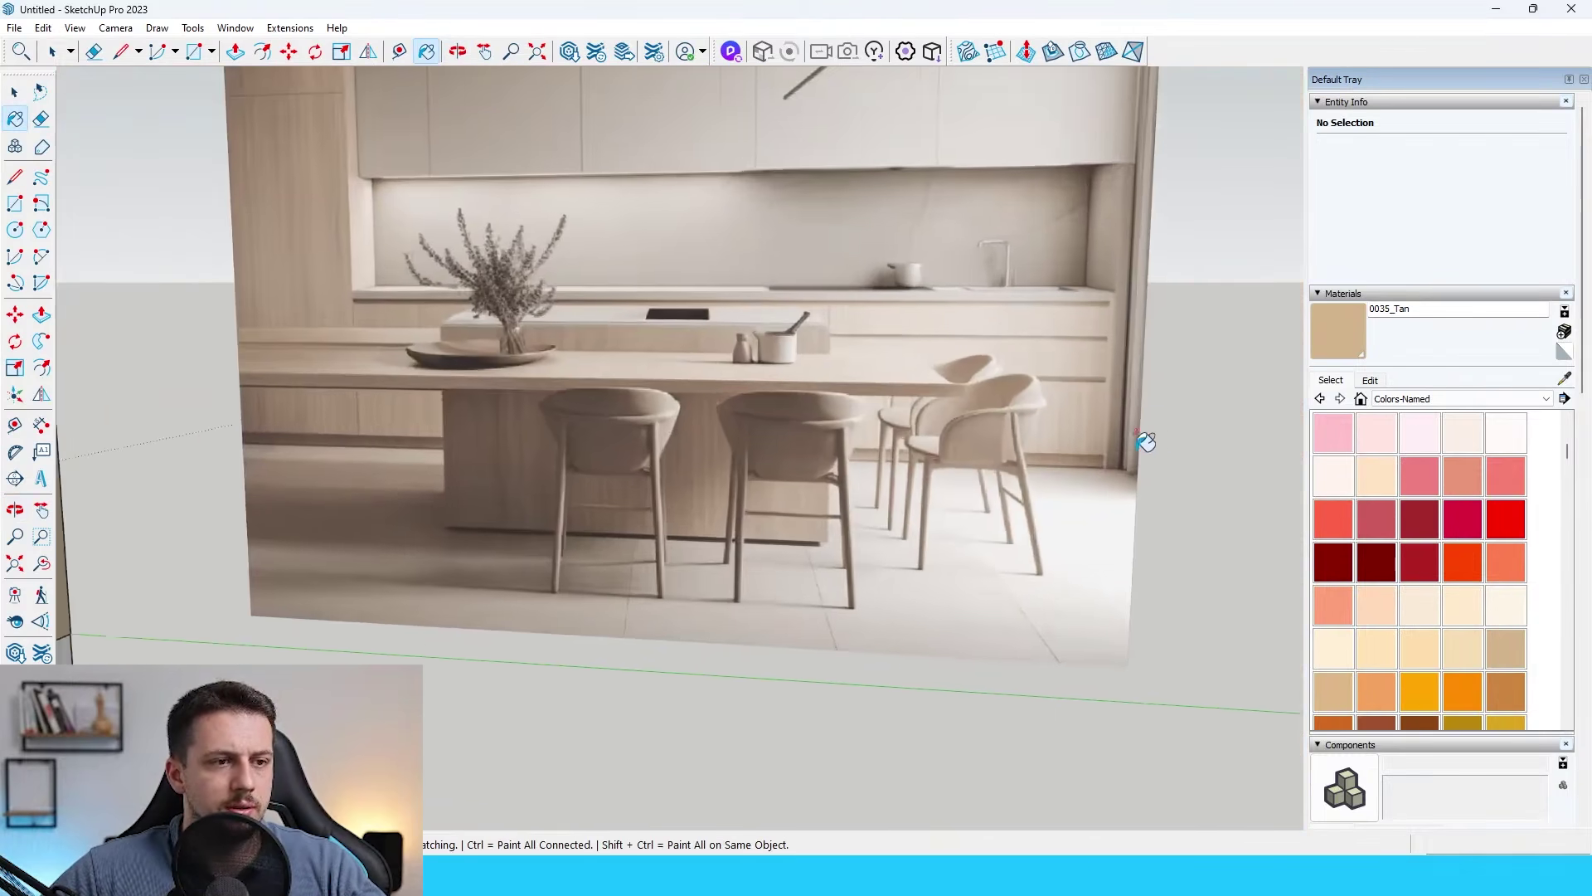
{"action": "scroll", "coordinate": [1107, 460], "scroll_direction": "down", "scroll_amount": 3}
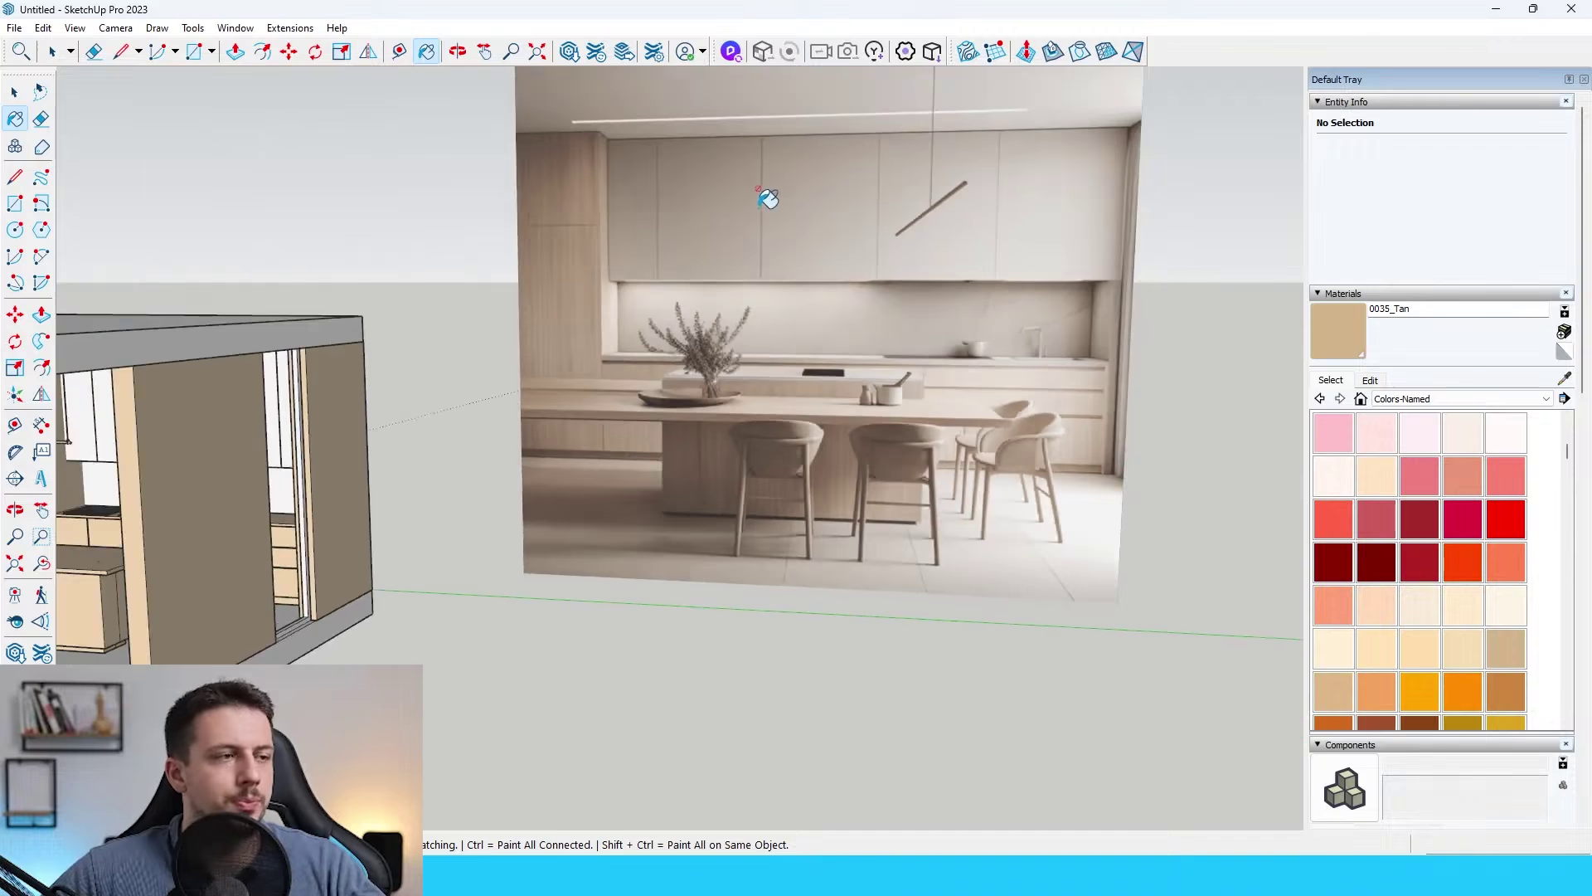
{"action": "scroll", "coordinate": [1048, 291], "scroll_direction": "down", "scroll_amount": 5}
{"action": "scroll", "coordinate": [348, 455], "scroll_direction": "up", "scroll_amount": 8}
{"action": "scroll", "coordinate": [590, 476], "scroll_direction": "up", "scroll_amount": 6}
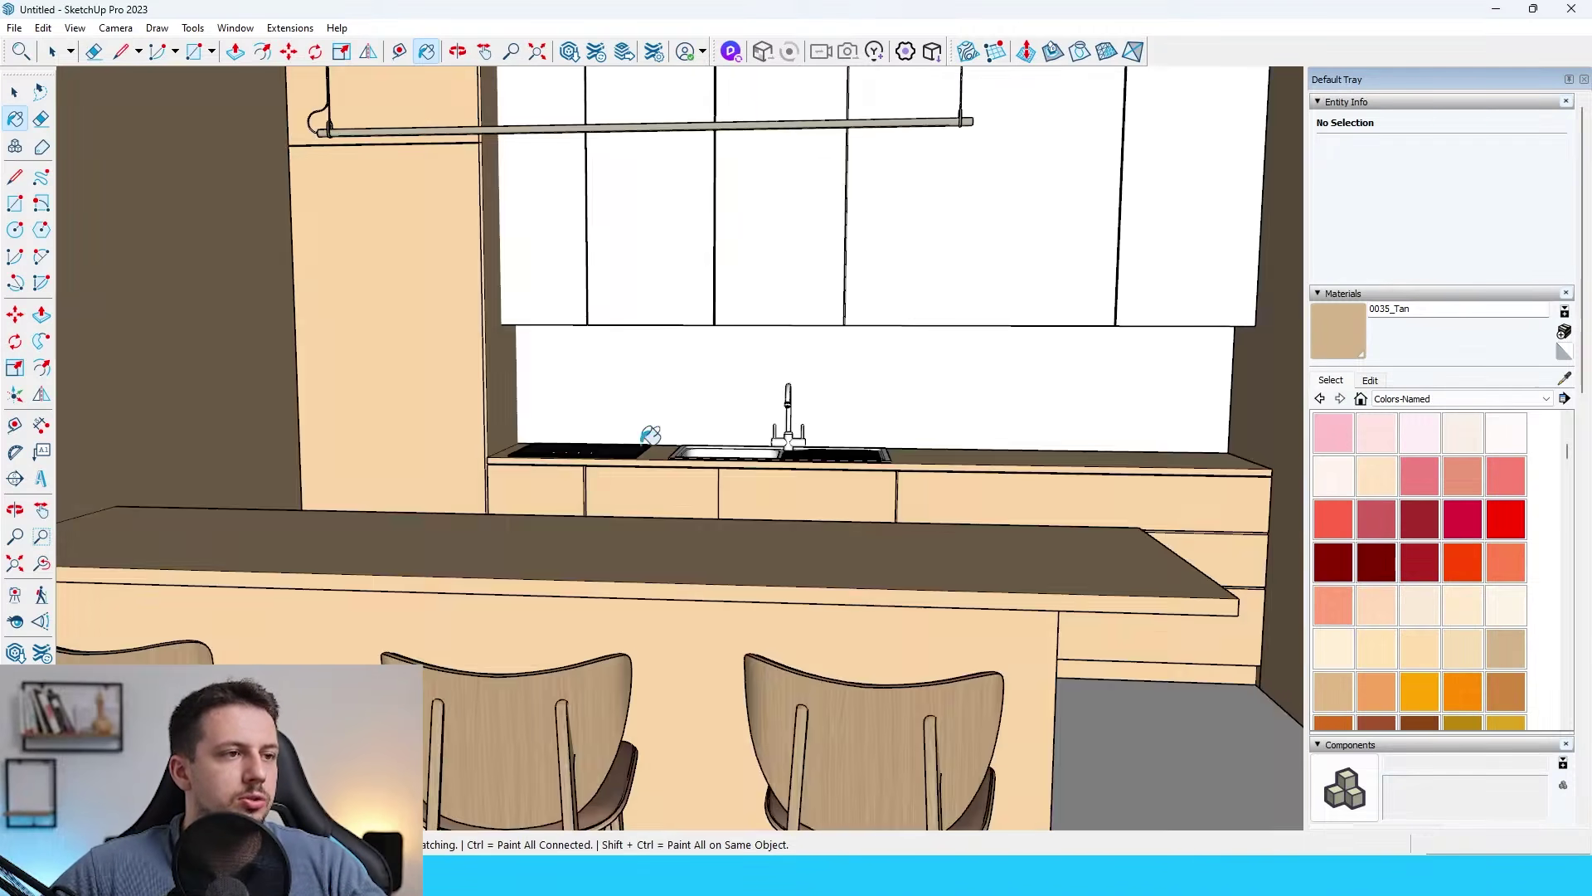
{"action": "scroll", "coordinate": [651, 436], "scroll_direction": "down", "scroll_amount": 3}
{"action": "left_click", "coordinate": [1504, 605]}
{"action": "scroll", "coordinate": [995, 303], "scroll_direction": "up", "scroll_amount": 3}
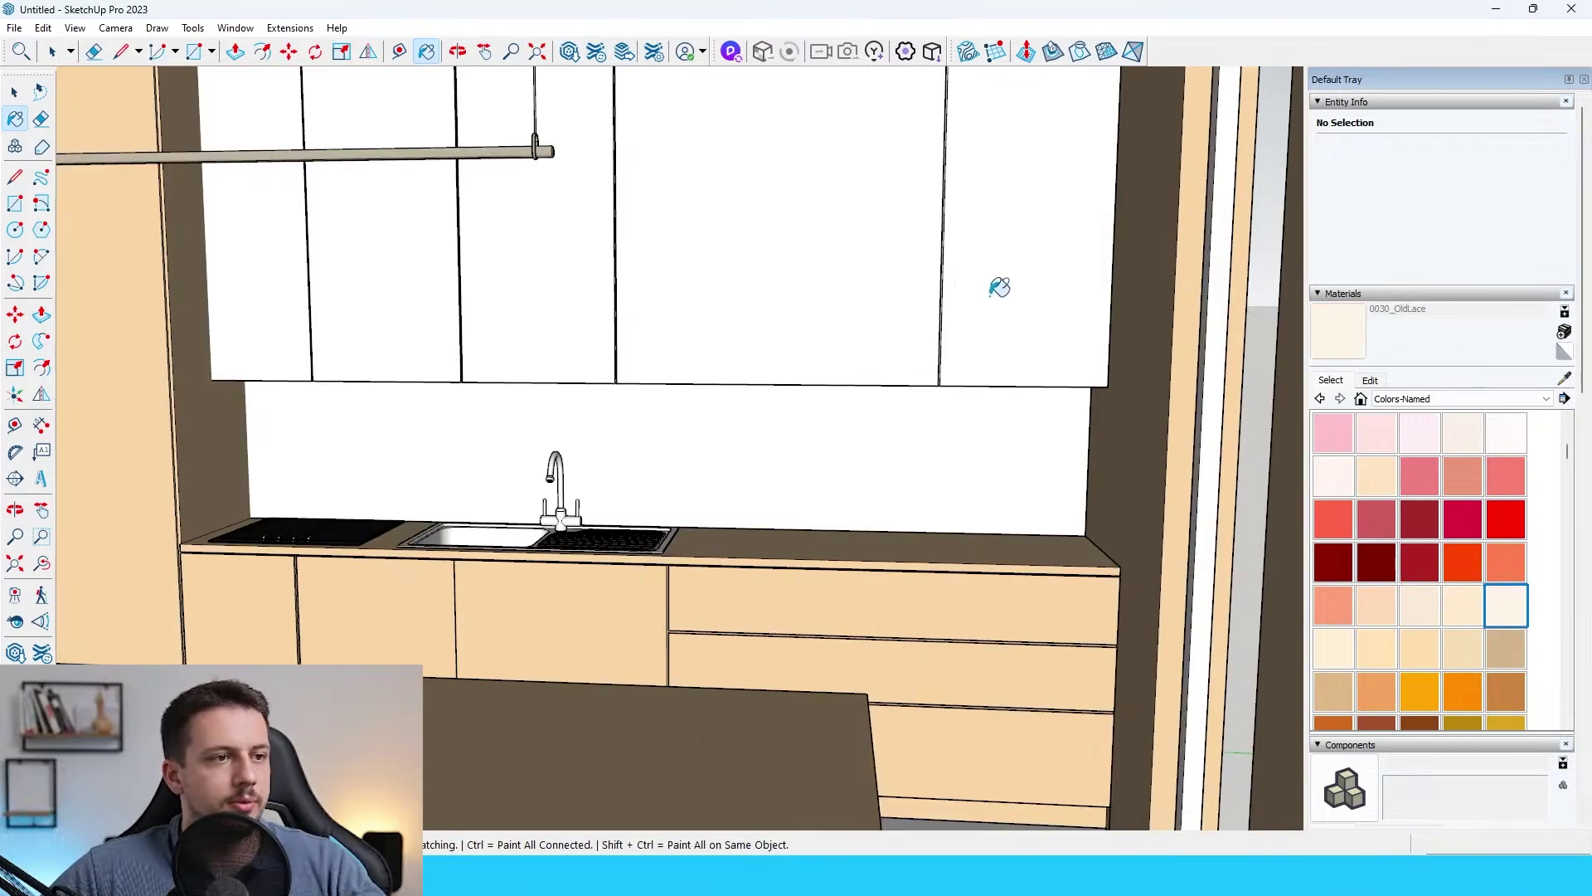
{"action": "left_click", "coordinate": [995, 294]}
{"action": "scroll", "coordinate": [902, 404], "scroll_direction": "down", "scroll_amount": 5}
Paint the ceiling and the wall section beside the window with the 0008_LavenderBlush colour.
{"action": "left_click", "coordinate": [1423, 441]}
{"action": "key", "text": "space"}
{"action": "double_click", "coordinate": [821, 195]}
{"action": "left_click", "coordinate": [845, 122]}
{"action": "double_click", "coordinate": [850, 130]}
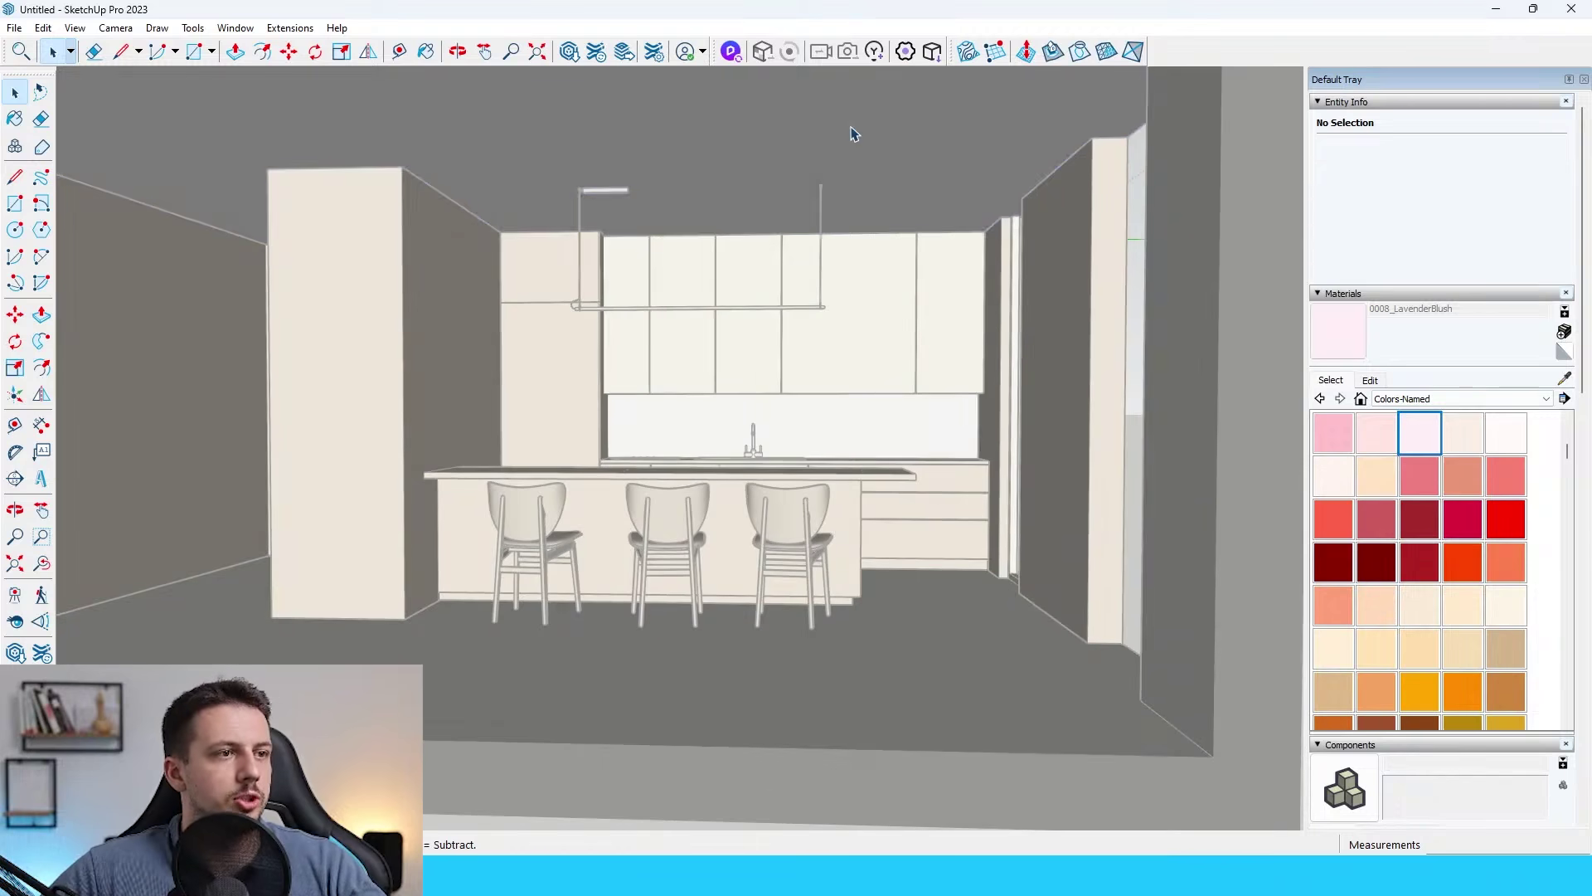
{"action": "double_click", "coordinate": [850, 129]}
{"action": "key", "text": "b"}
{"action": "left_click", "coordinate": [920, 125]}
{"action": "left_click", "coordinate": [962, 240]}
{"action": "double_click", "coordinate": [1048, 319]}
{"action": "triple_click", "coordinate": [1059, 352]}
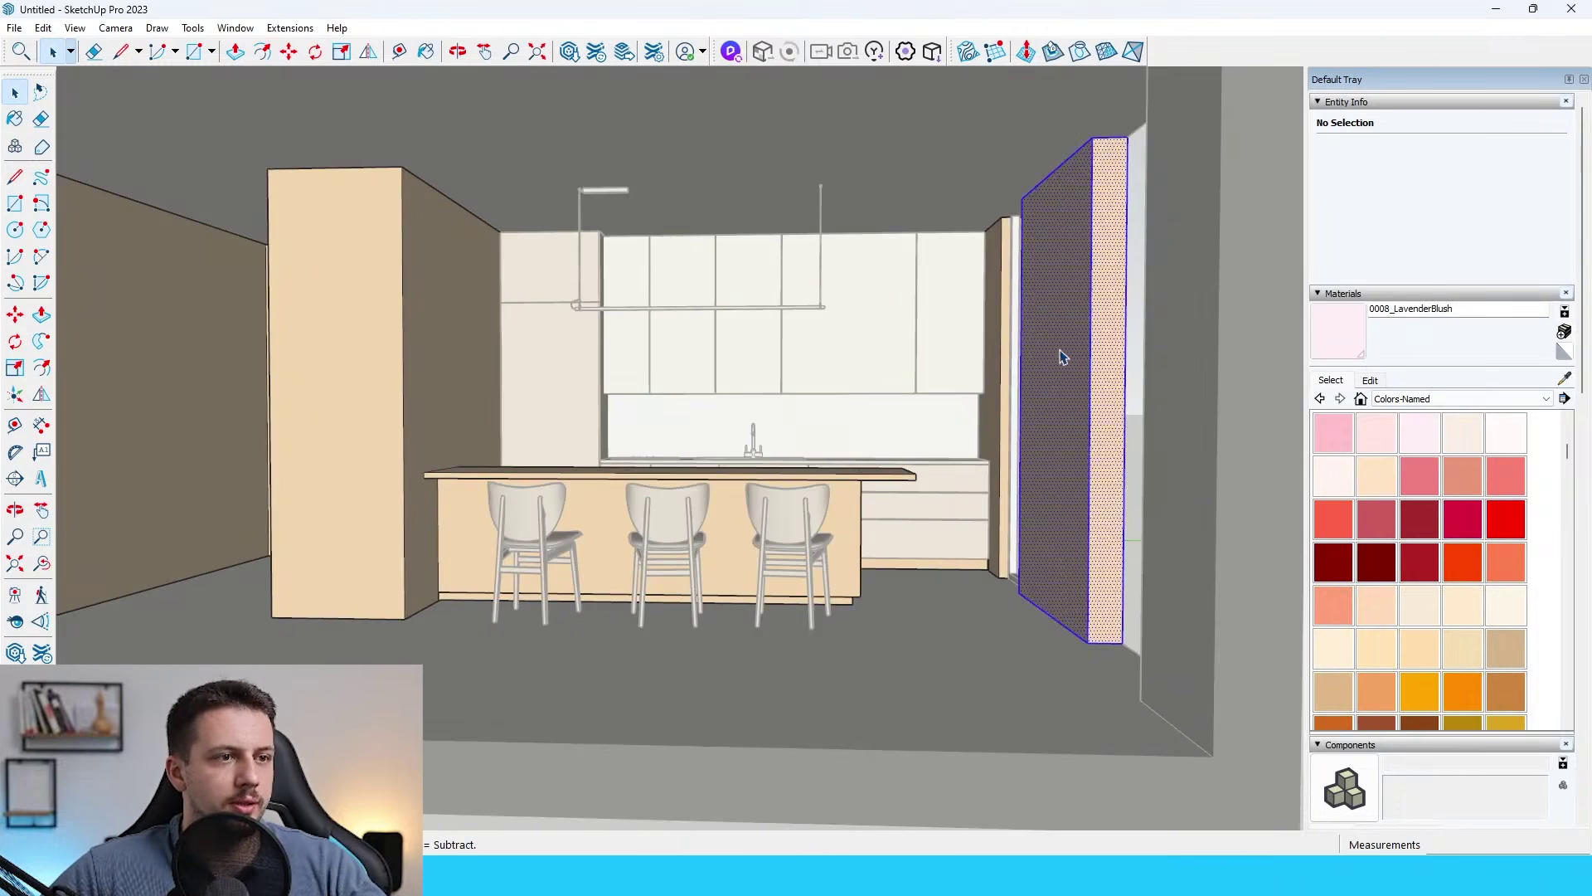
{"action": "key", "text": "b"}
{"action": "left_click", "coordinate": [1078, 438]}
Apply 0008_LavenderBlush to the remaining room walls around the window and next to the base cabinets.
{"action": "key", "text": "space"}
{"action": "left_click", "coordinate": [978, 385]}
{"action": "scroll", "coordinate": [968, 382], "scroll_direction": "up", "scroll_amount": 3}
{"action": "scroll", "coordinate": [972, 383], "scroll_direction": "up", "scroll_amount": 1}
{"action": "double_click", "coordinate": [1034, 392]}
{"action": "triple_click", "coordinate": [1034, 393]}
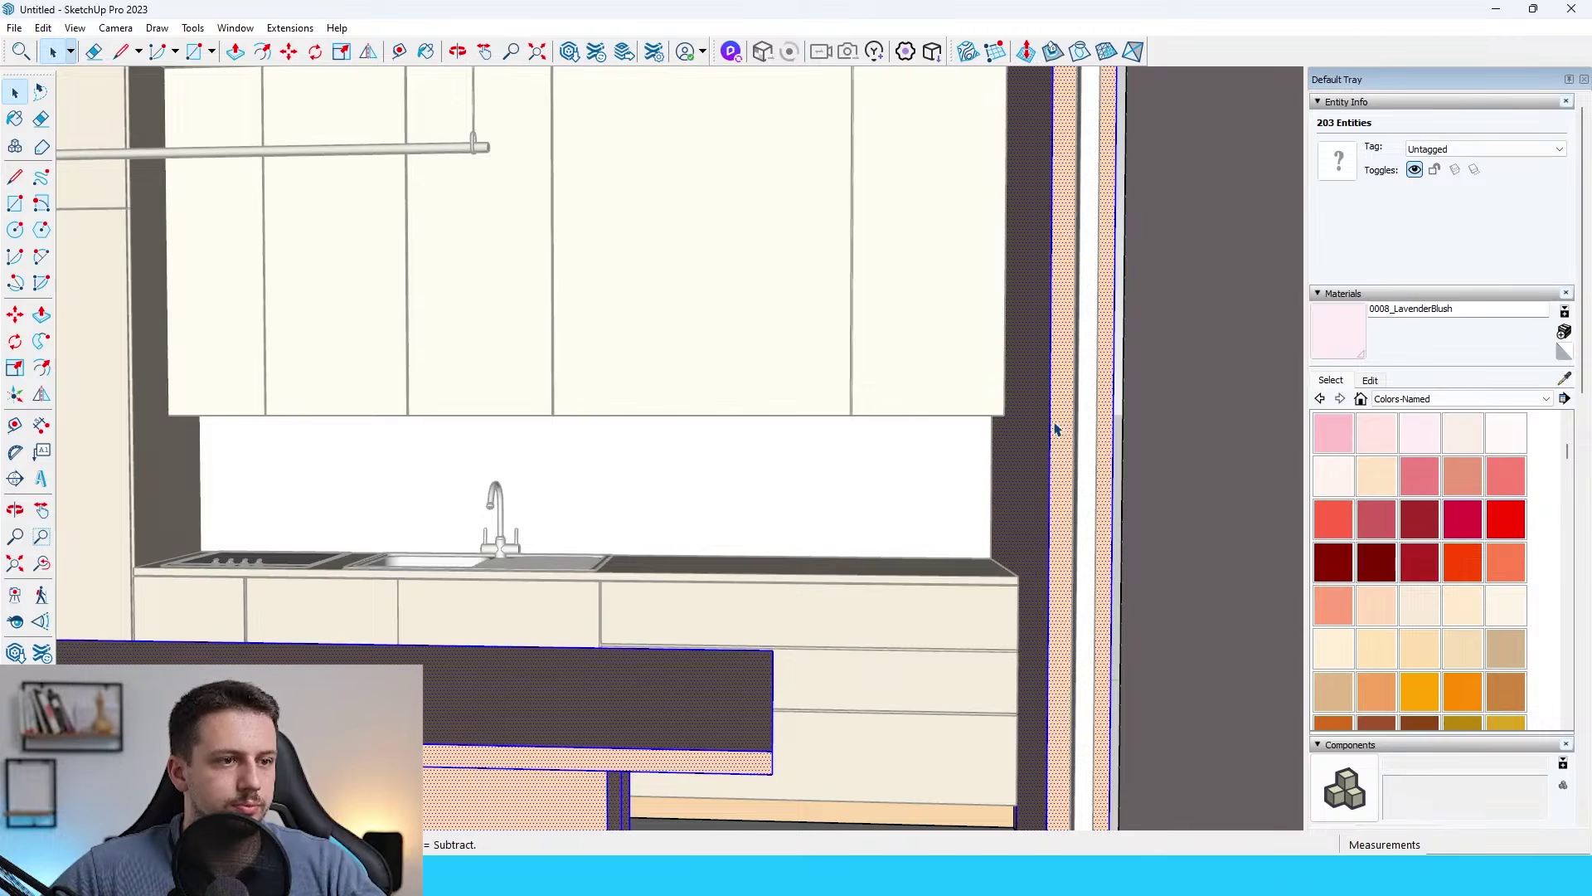
{"action": "key", "text": "b"}
{"action": "left_click", "coordinate": [1049, 430]}
{"action": "key", "text": "space"}
{"action": "left_click", "coordinate": [1048, 440]}
{"action": "scroll", "coordinate": [1057, 421], "scroll_direction": "down", "scroll_amount": 4}
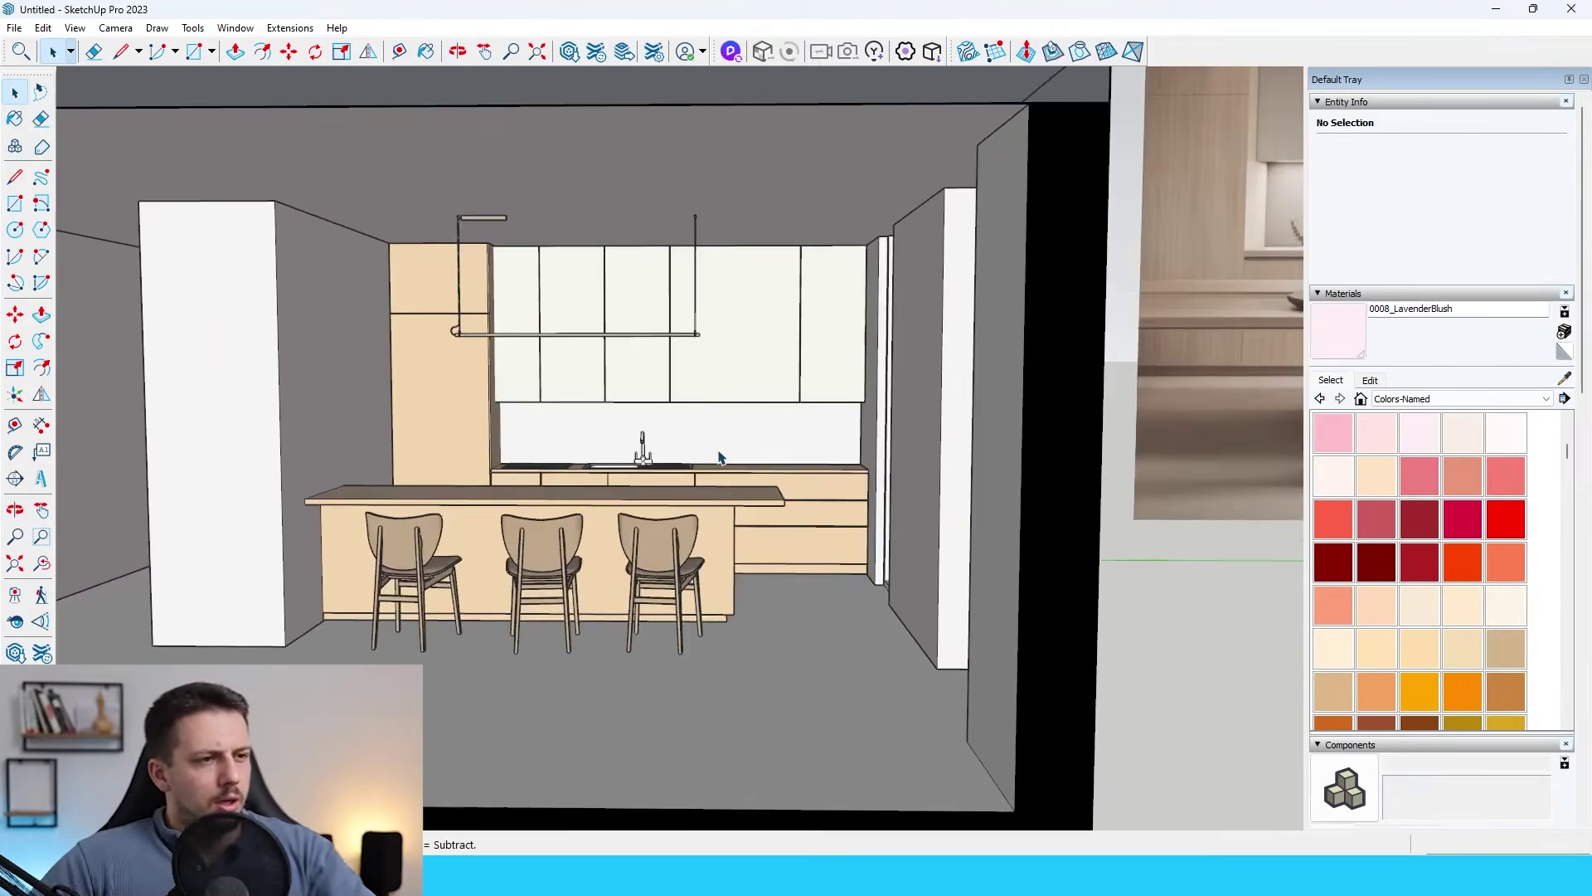
Paint the countertop along the back wall with the 0048_PaleGoldenrod colour.
{"action": "scroll", "coordinate": [705, 433], "scroll_direction": "down", "scroll_amount": 2}
{"action": "scroll", "coordinate": [685, 424], "scroll_direction": "down", "scroll_amount": 1}
{"action": "scroll", "coordinate": [733, 421], "scroll_direction": "up", "scroll_amount": 4}
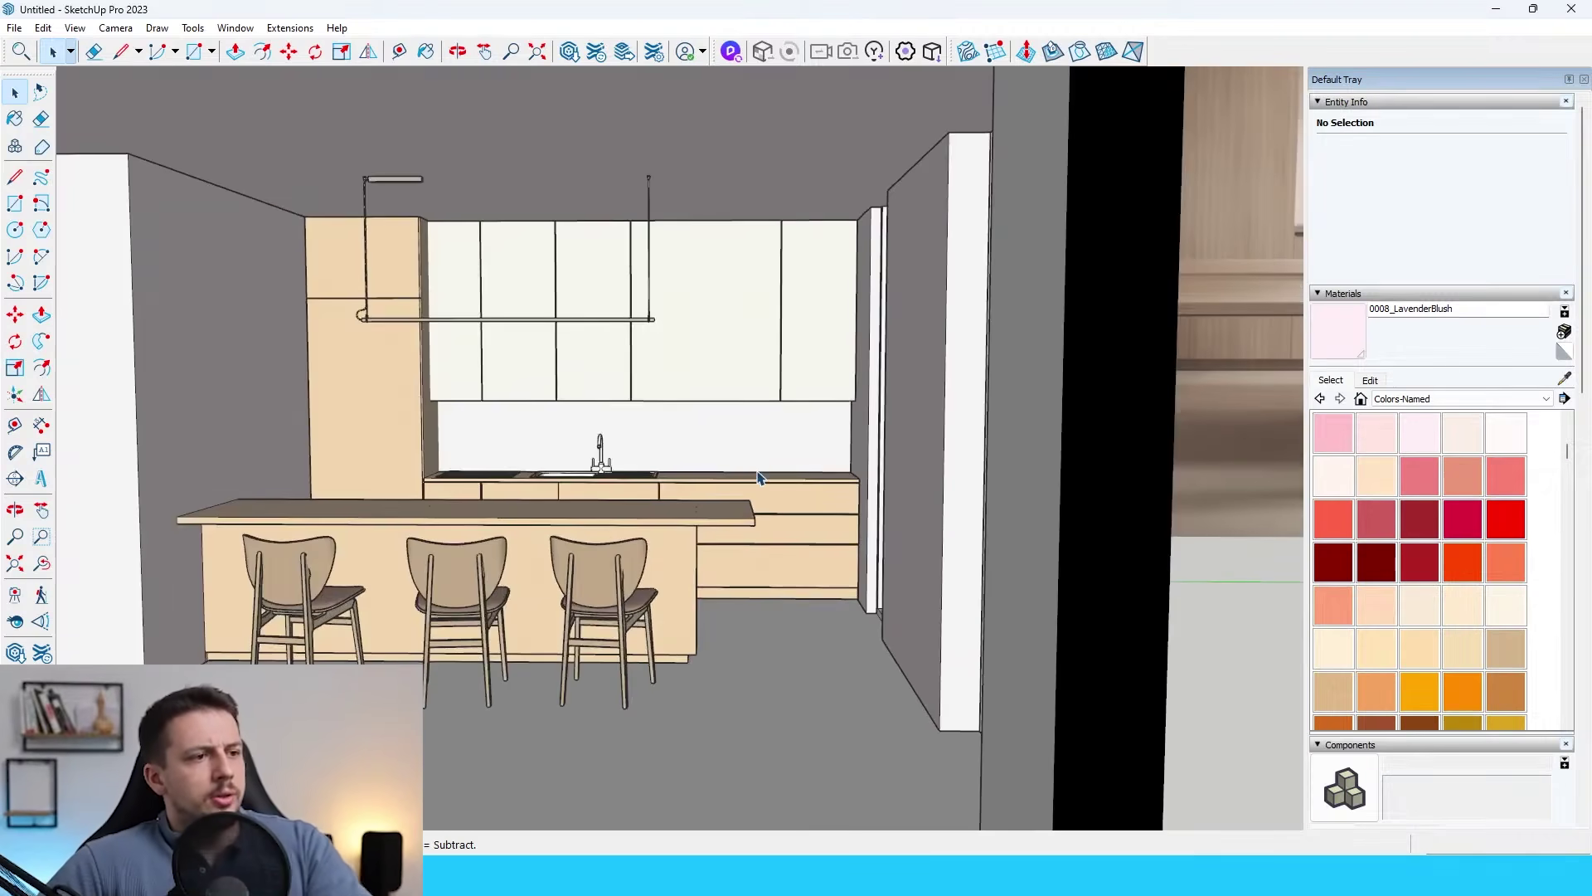
{"action": "mouse_move", "coordinate": [734, 364]}
{"action": "middle_mouse_down"}
{"action": "mouse_move", "coordinate": [689, 420]}
{"action": "mouse_move", "coordinate": [723, 371]}
{"action": "middle_mouse_up"}
{"action": "scroll", "coordinate": [697, 414], "scroll_direction": "up", "scroll_amount": 3}
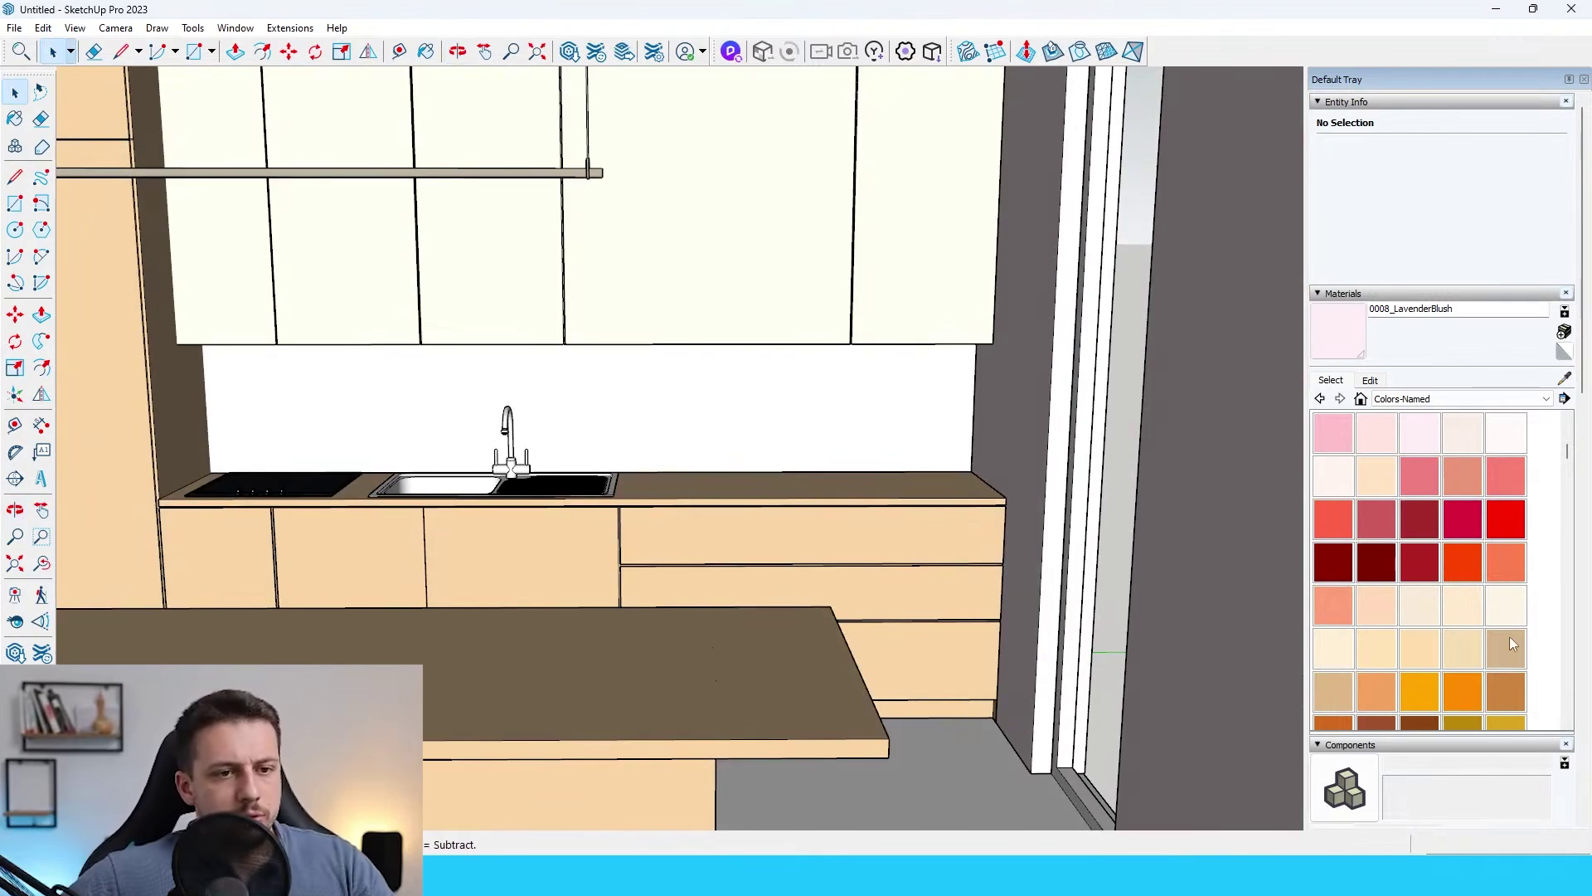
{"action": "scroll", "coordinate": [1509, 636], "scroll_direction": "down", "scroll_amount": 3}
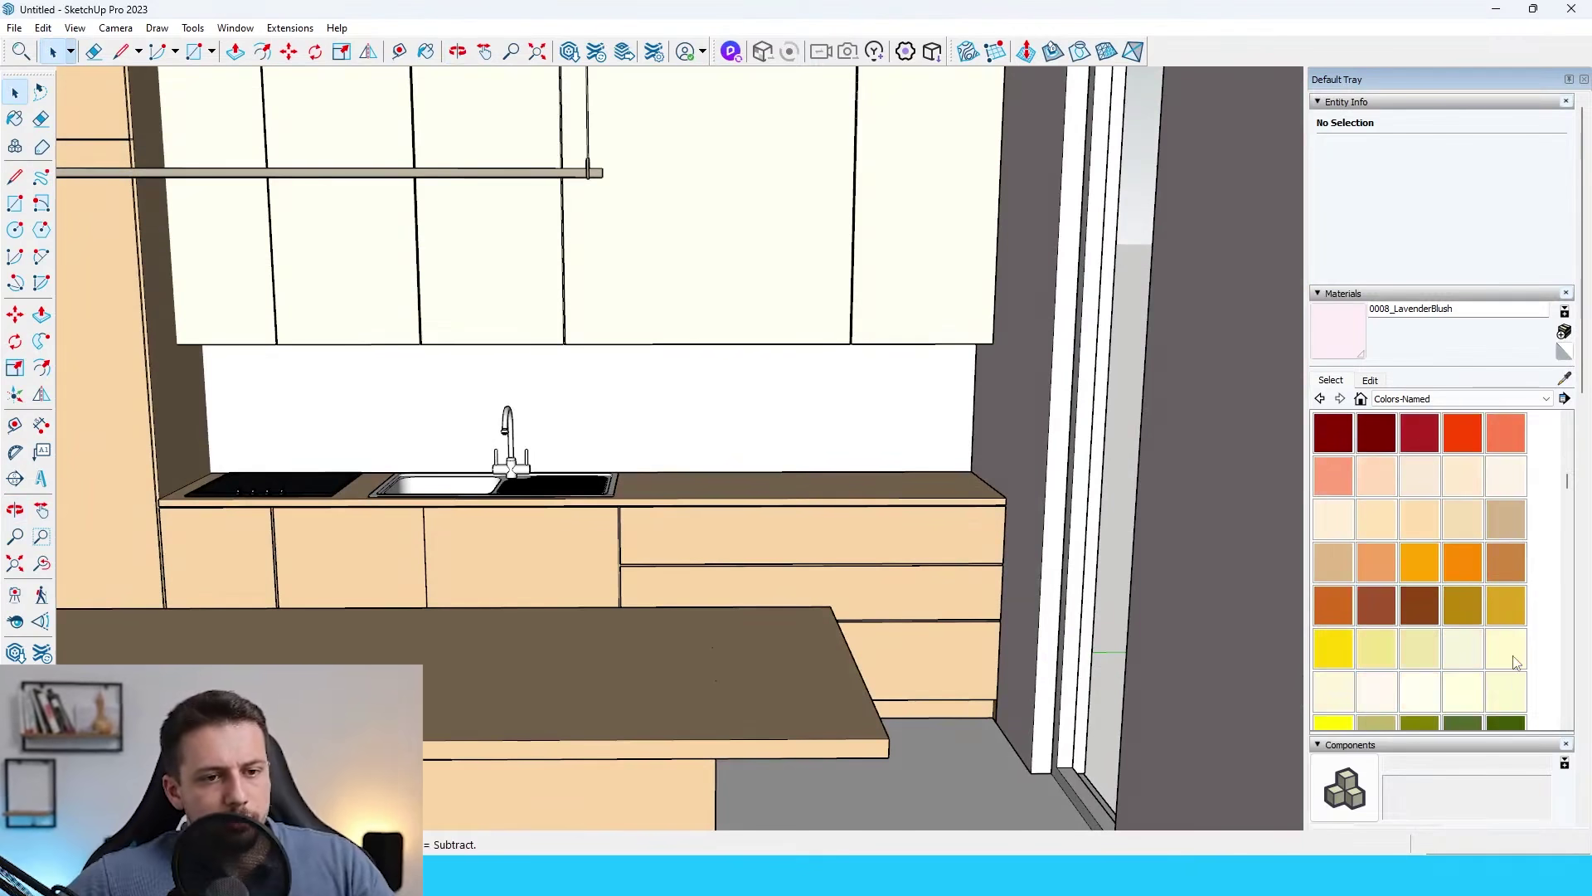
{"action": "left_click", "coordinate": [1438, 655]}
{"action": "scroll", "coordinate": [895, 498], "scroll_direction": "up", "scroll_amount": 3}
{"action": "mouse_move", "coordinate": [895, 498]}
{"action": "middle_mouse_down"}
{"action": "mouse_move", "coordinate": [992, 519]}
{"action": "mouse_move", "coordinate": [1091, 503]}
{"action": "middle_mouse_up"}
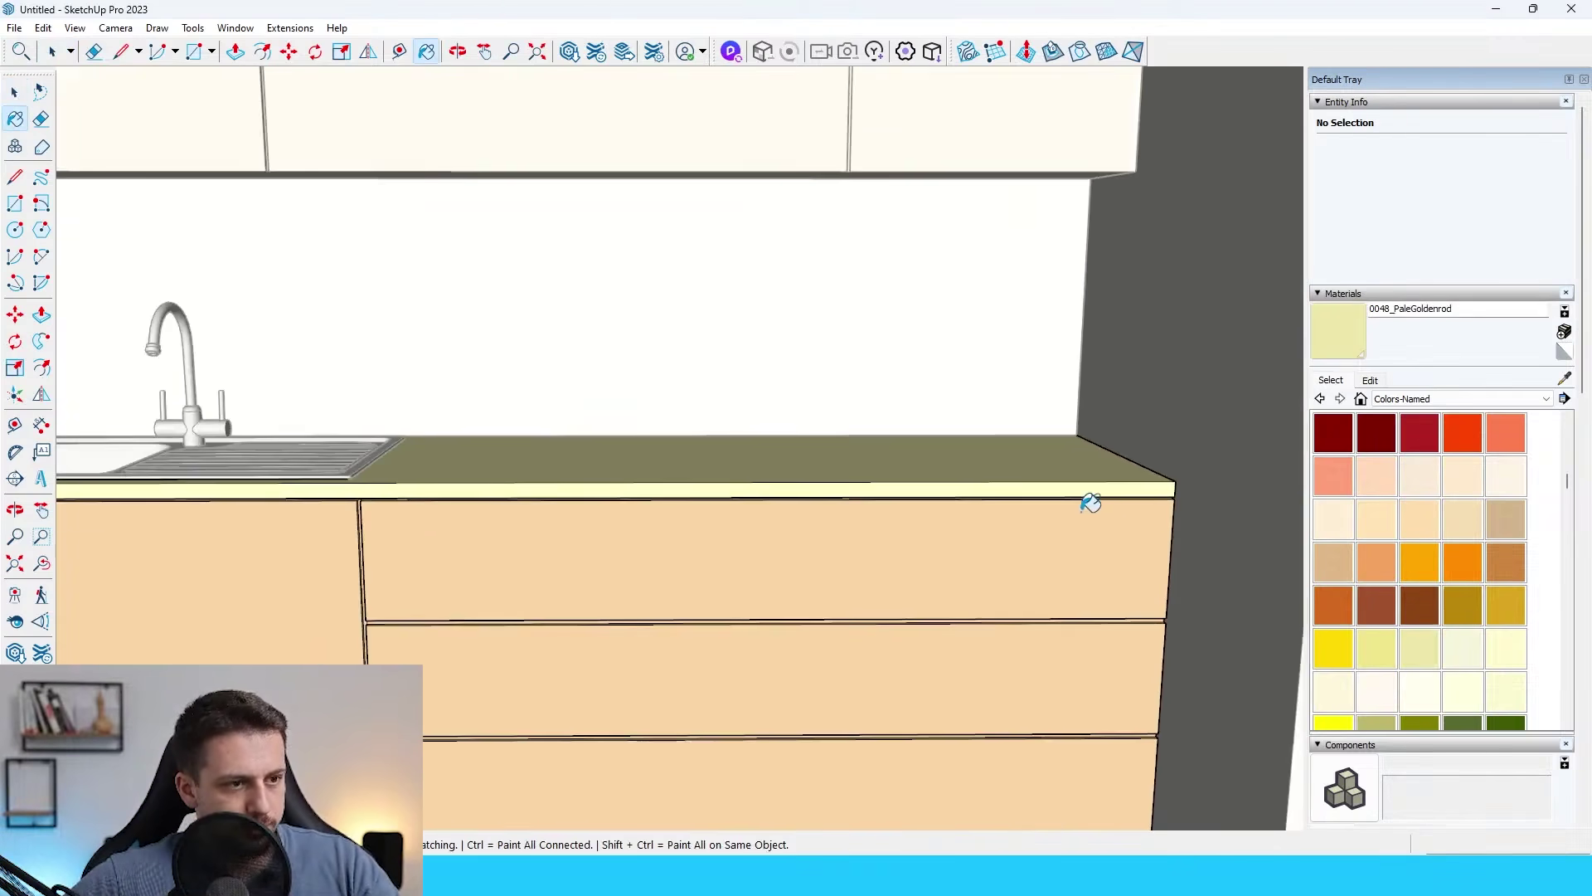
{"action": "scroll", "coordinate": [1137, 586], "scroll_direction": "down", "scroll_amount": 5}
{"action": "scroll", "coordinate": [618, 579], "scroll_direction": "up", "scroll_amount": 3}
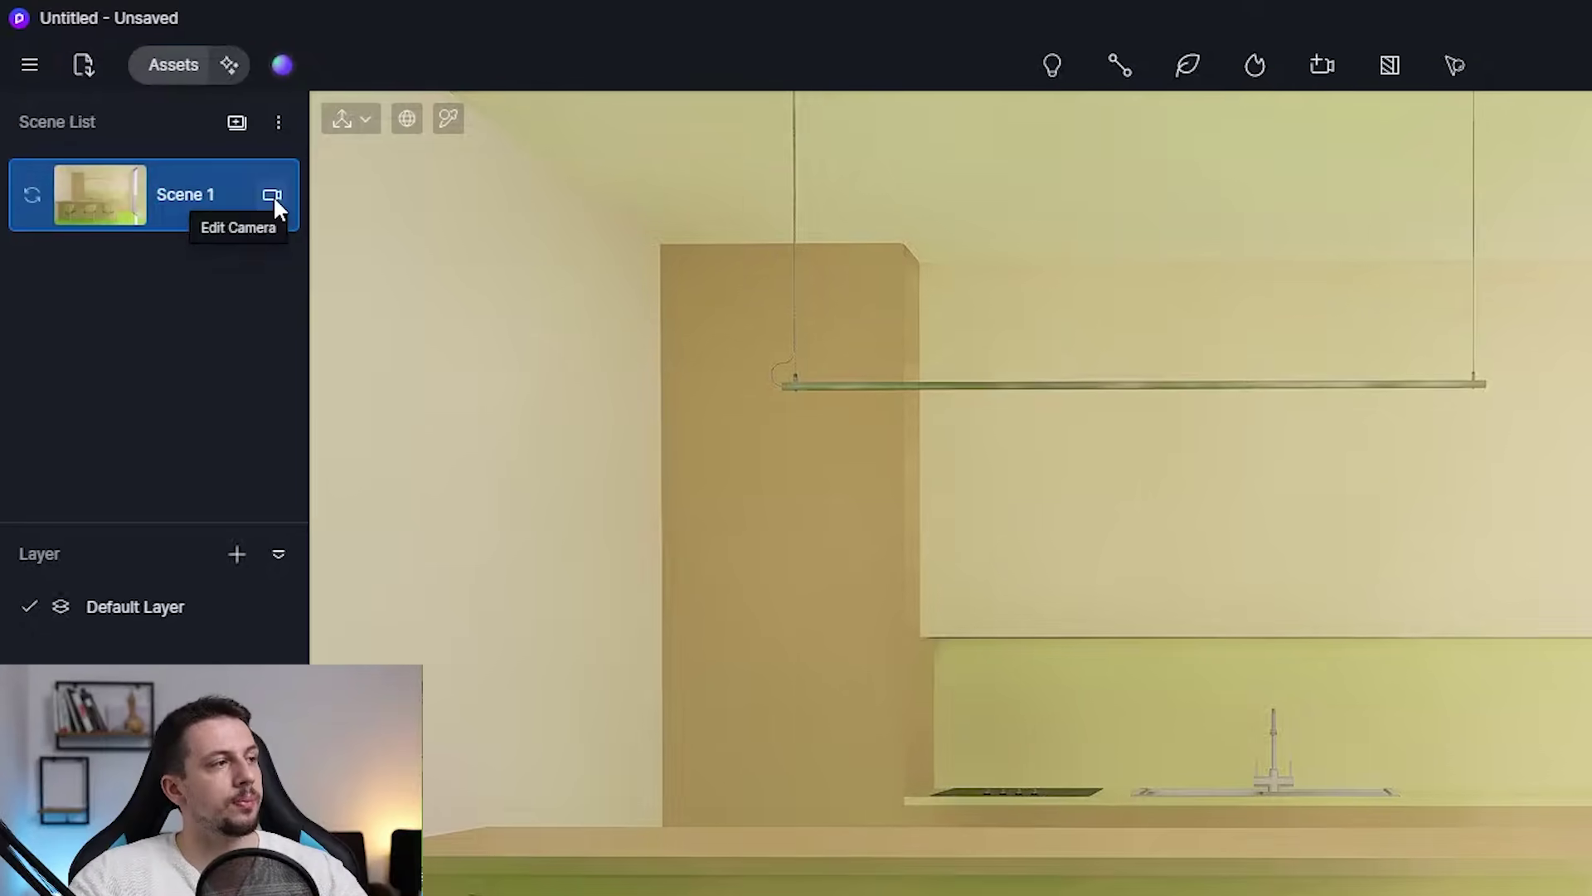
Switch to D5 Render and set the Scene 1 camera to a 1:1 aspect ratio with two-point perspective.
{"action": "left_click", "coordinate": [175, 125]}
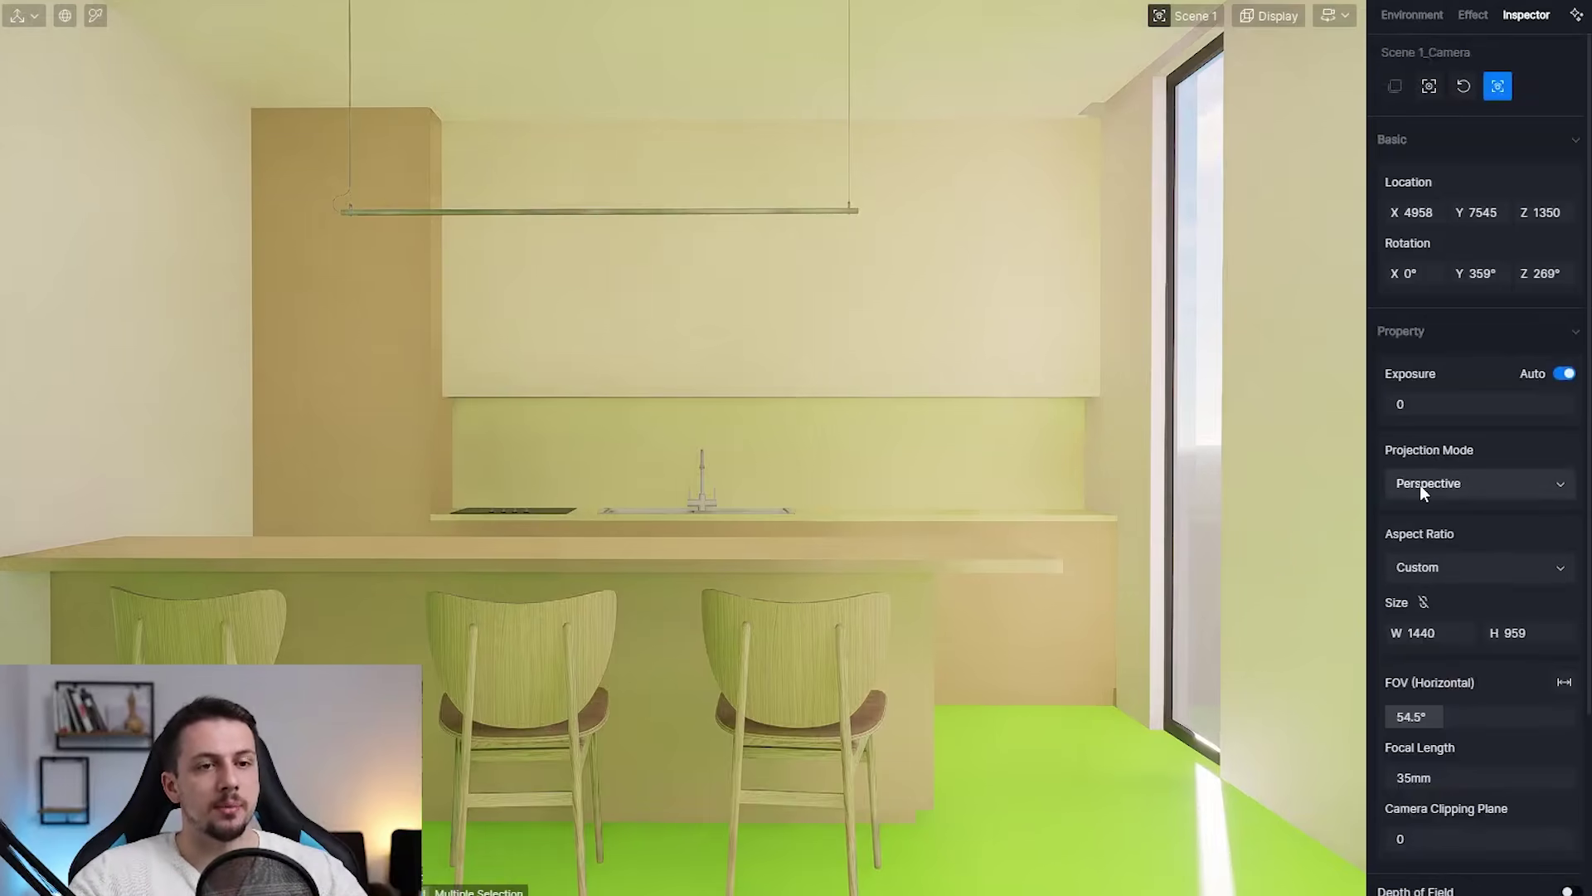
{"action": "left_click", "coordinate": [1448, 570]}
{"action": "left_click", "coordinate": [1453, 687]}
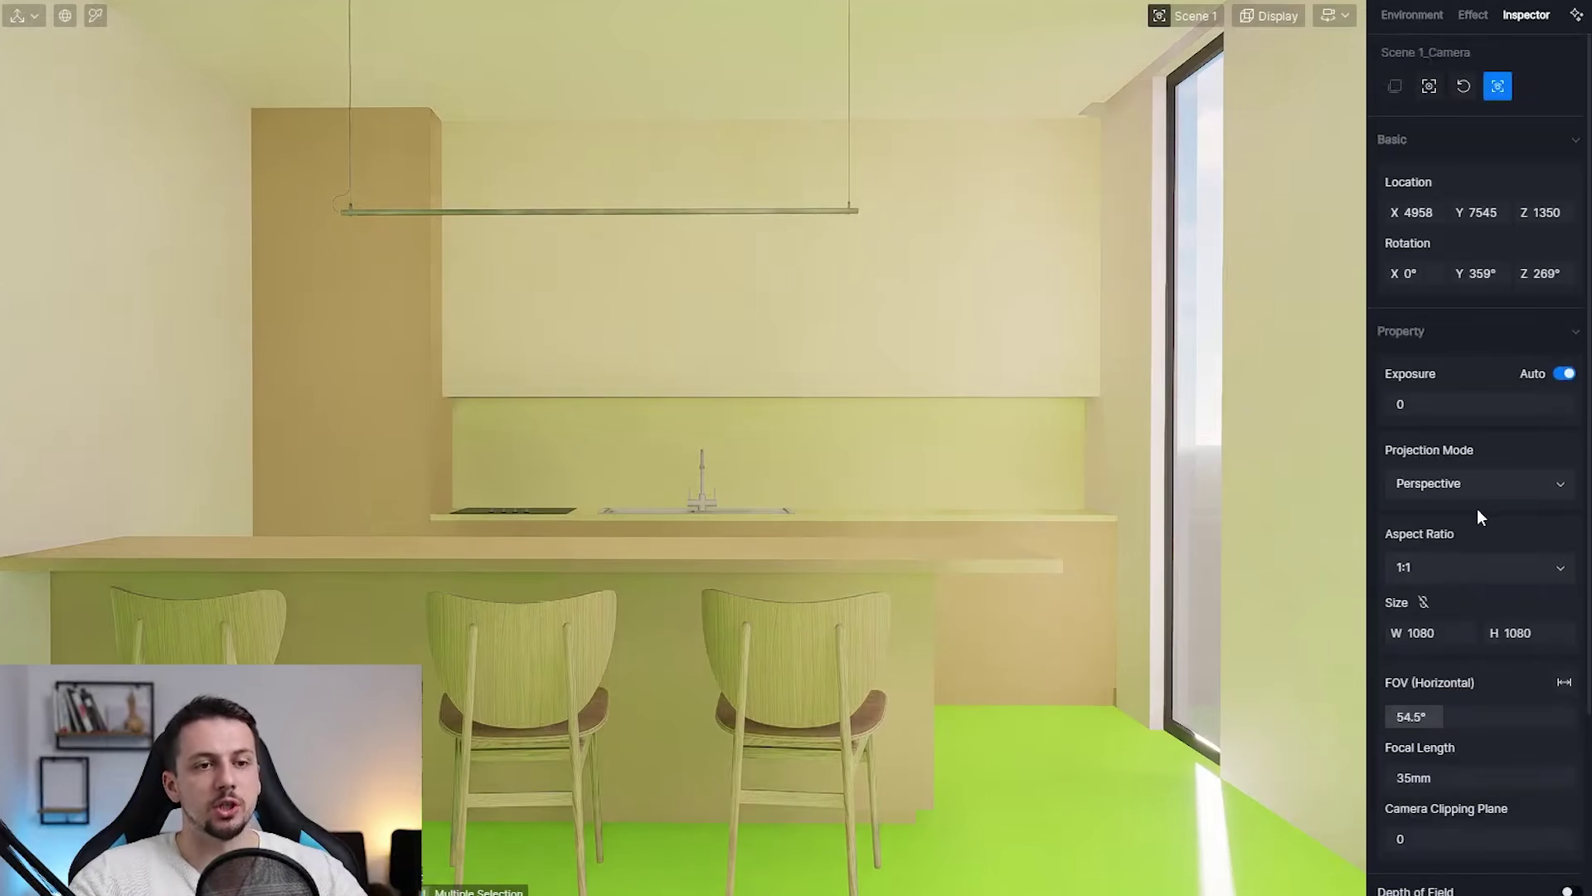
{"action": "left_click", "coordinate": [1479, 488]}
{"action": "left_click", "coordinate": [1496, 544]}
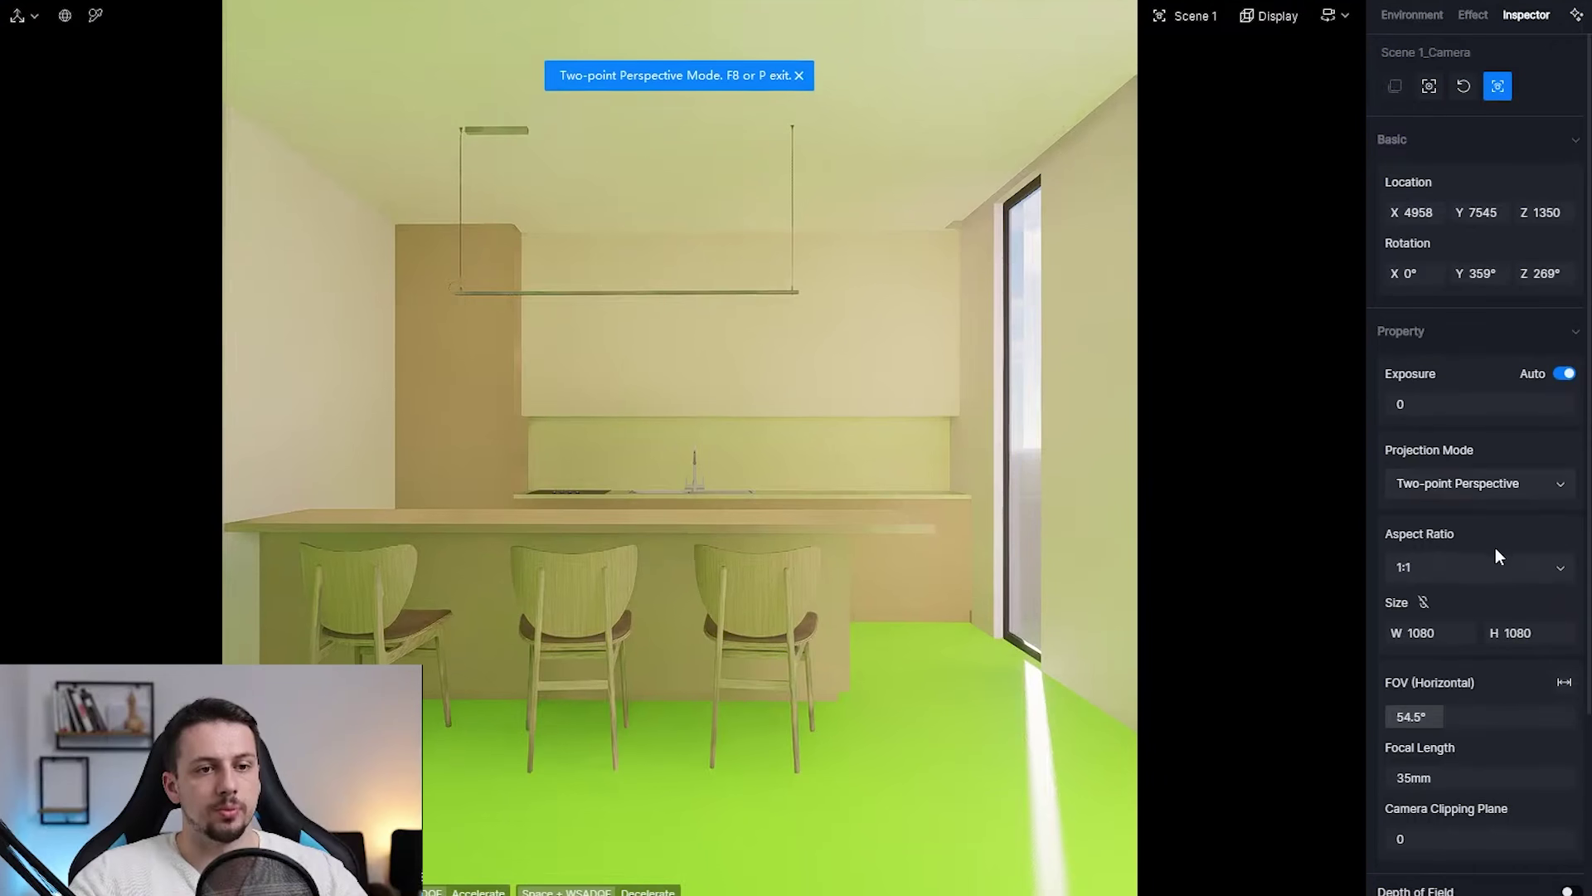
Turn off the camera's auto exposure and set its horizontal FOV to 44°, framing the island and back wall.
{"action": "left_click", "coordinate": [1564, 376]}
{"action": "left_click_drag", "start_coordinate": [1442, 717], "coordinate": [1433, 719]}
{"action": "right_click_drag", "start_coordinate": [882, 505], "coordinate": [878, 571]}
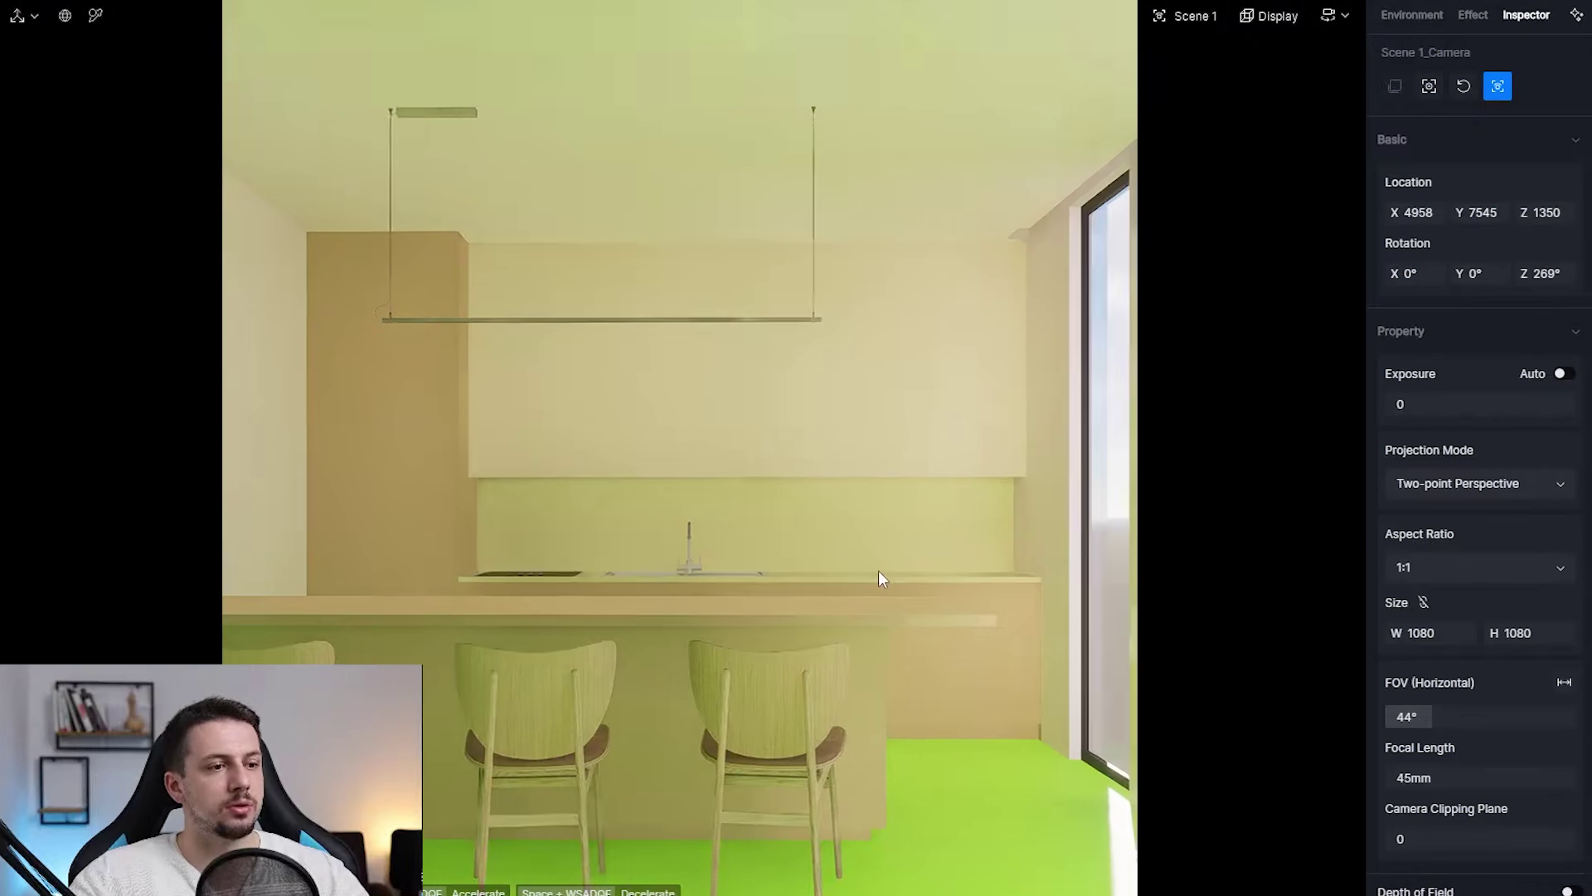
{"action": "scroll", "coordinate": [878, 571], "scroll_direction": "down", "scroll_amount": 1}
{"action": "scroll", "coordinate": [878, 570], "scroll_direction": "up", "scroll_amount": 2}
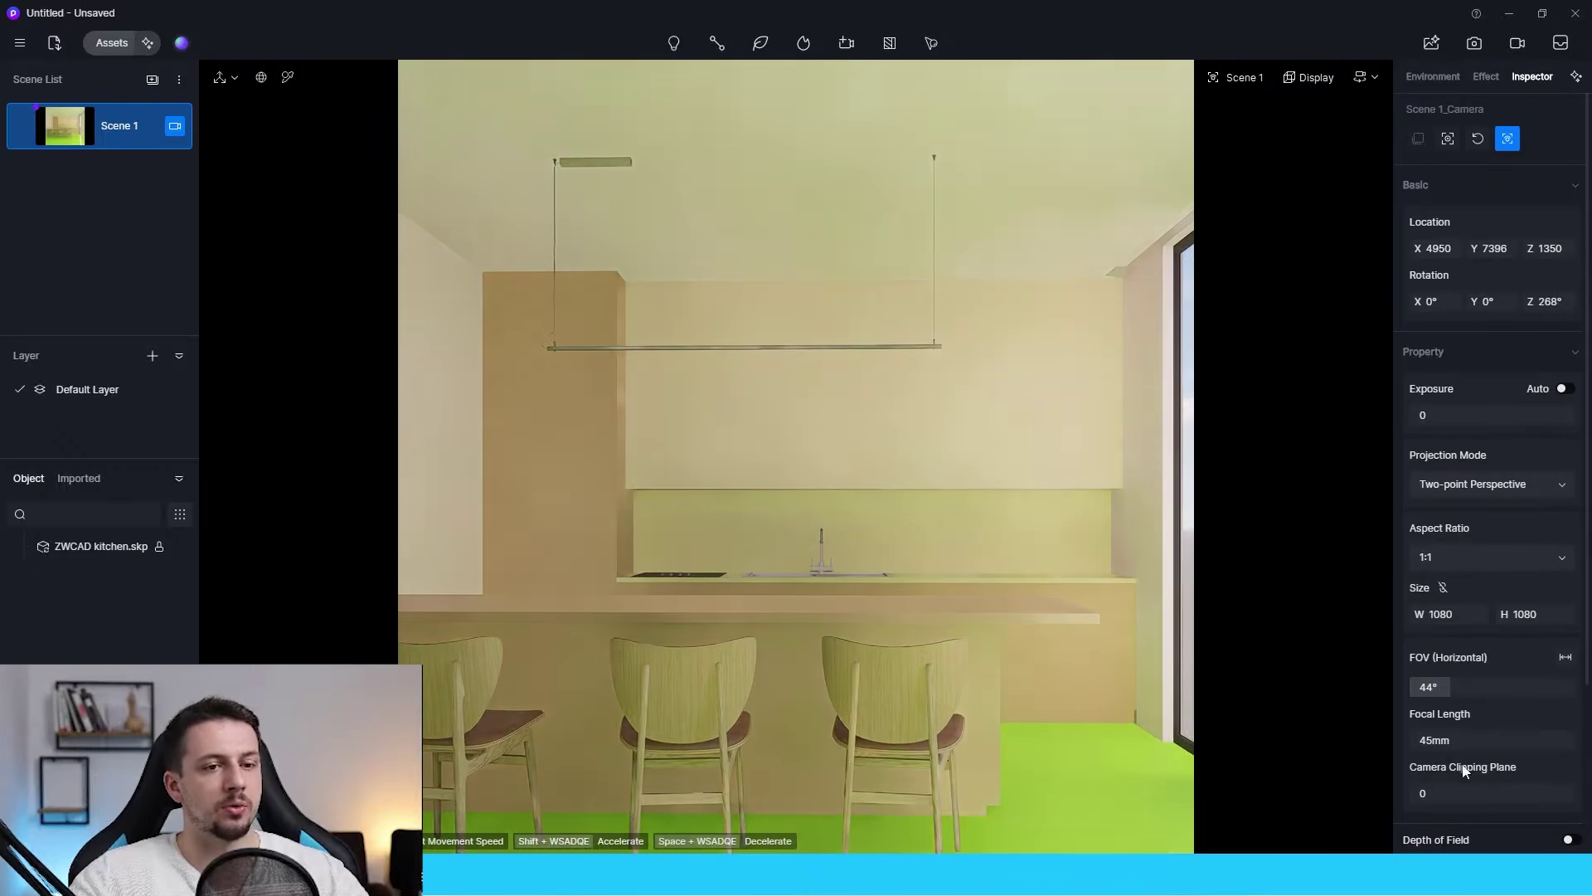
Adjust the camera clipping plane and reframe the kitchen view in the square frame.
{"action": "left_click_drag", "start_coordinate": [1429, 789], "coordinate": [1431, 790]}
{"action": "scroll", "coordinate": [925, 677], "scroll_direction": "down", "scroll_amount": 2}
{"action": "right_click_drag", "start_coordinate": [978, 677], "coordinate": [1031, 627]}
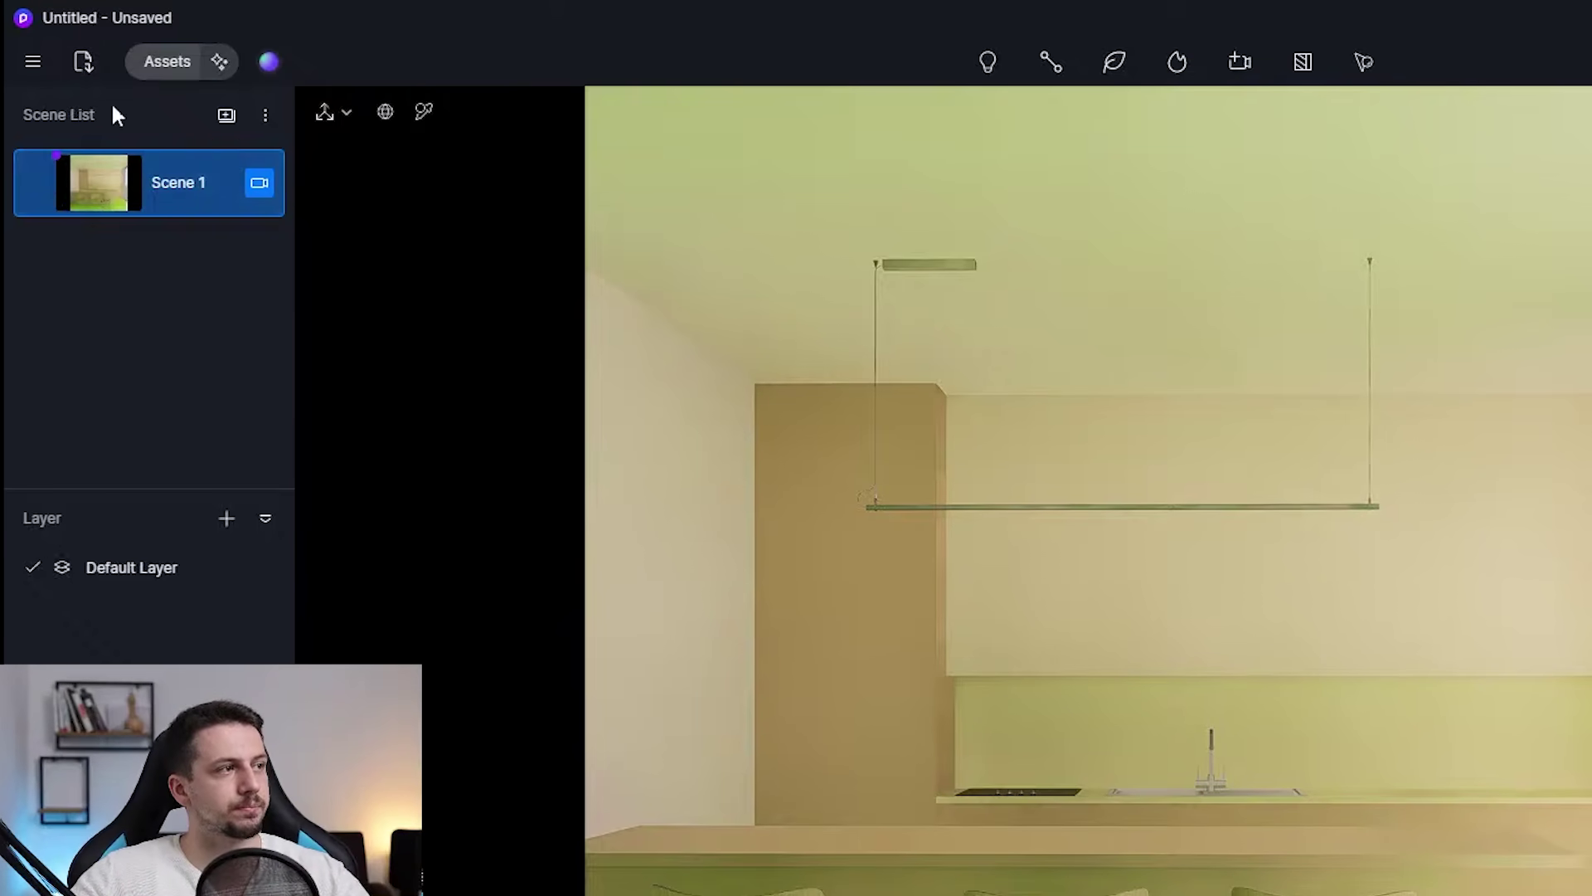
Find tile materials in the online asset library and apply 1:2 Magnolia tile to the kitchen floor.
{"action": "left_click", "coordinate": [189, 64]}
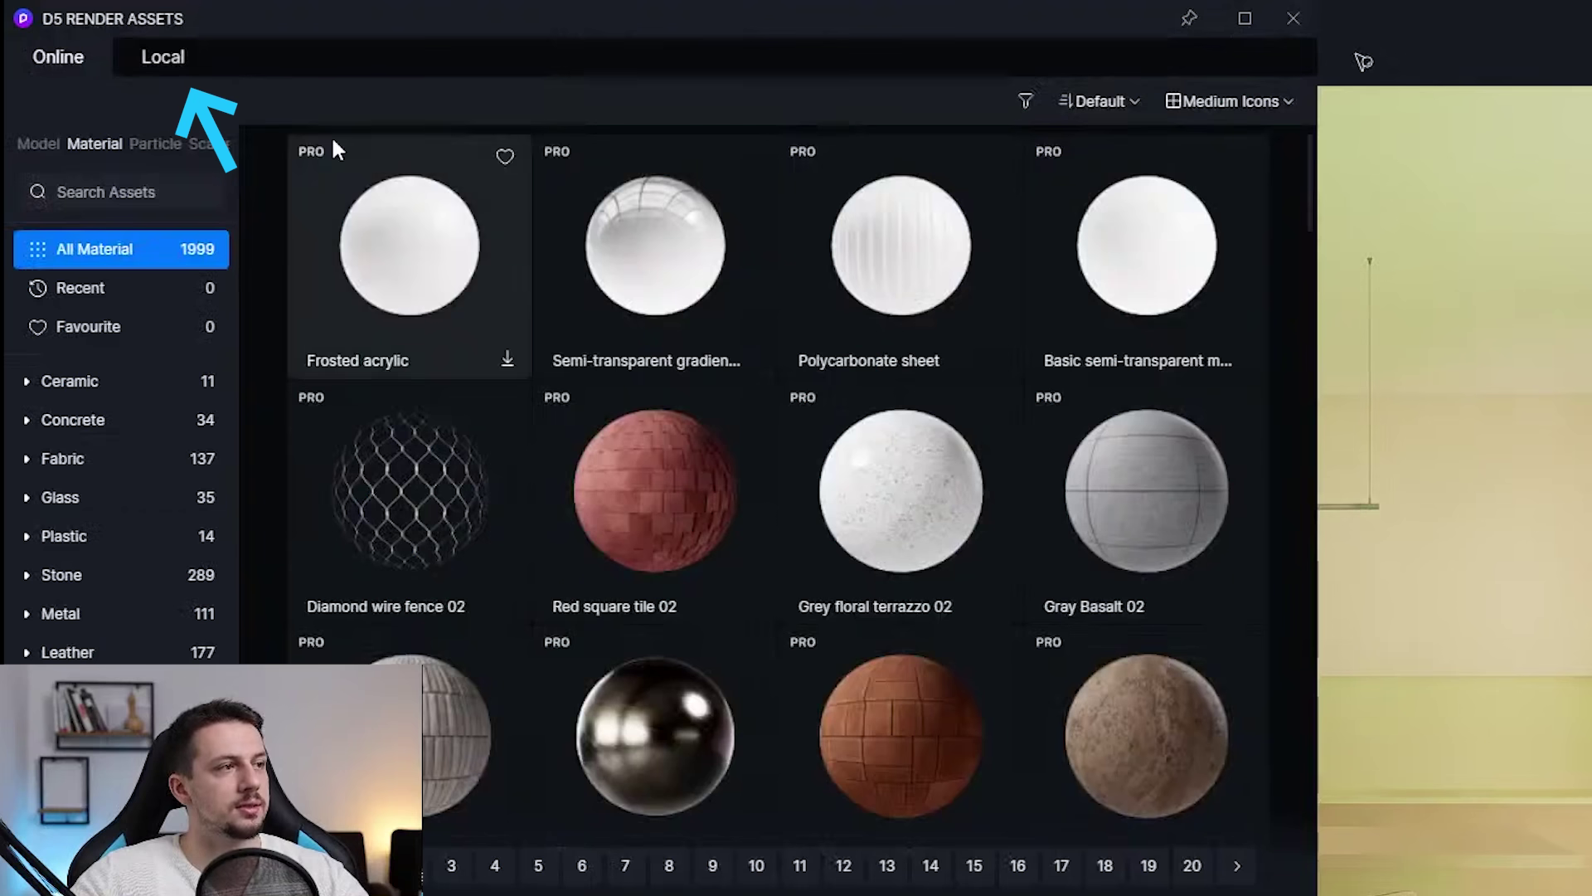
{"action": "left_click", "coordinate": [163, 197]}
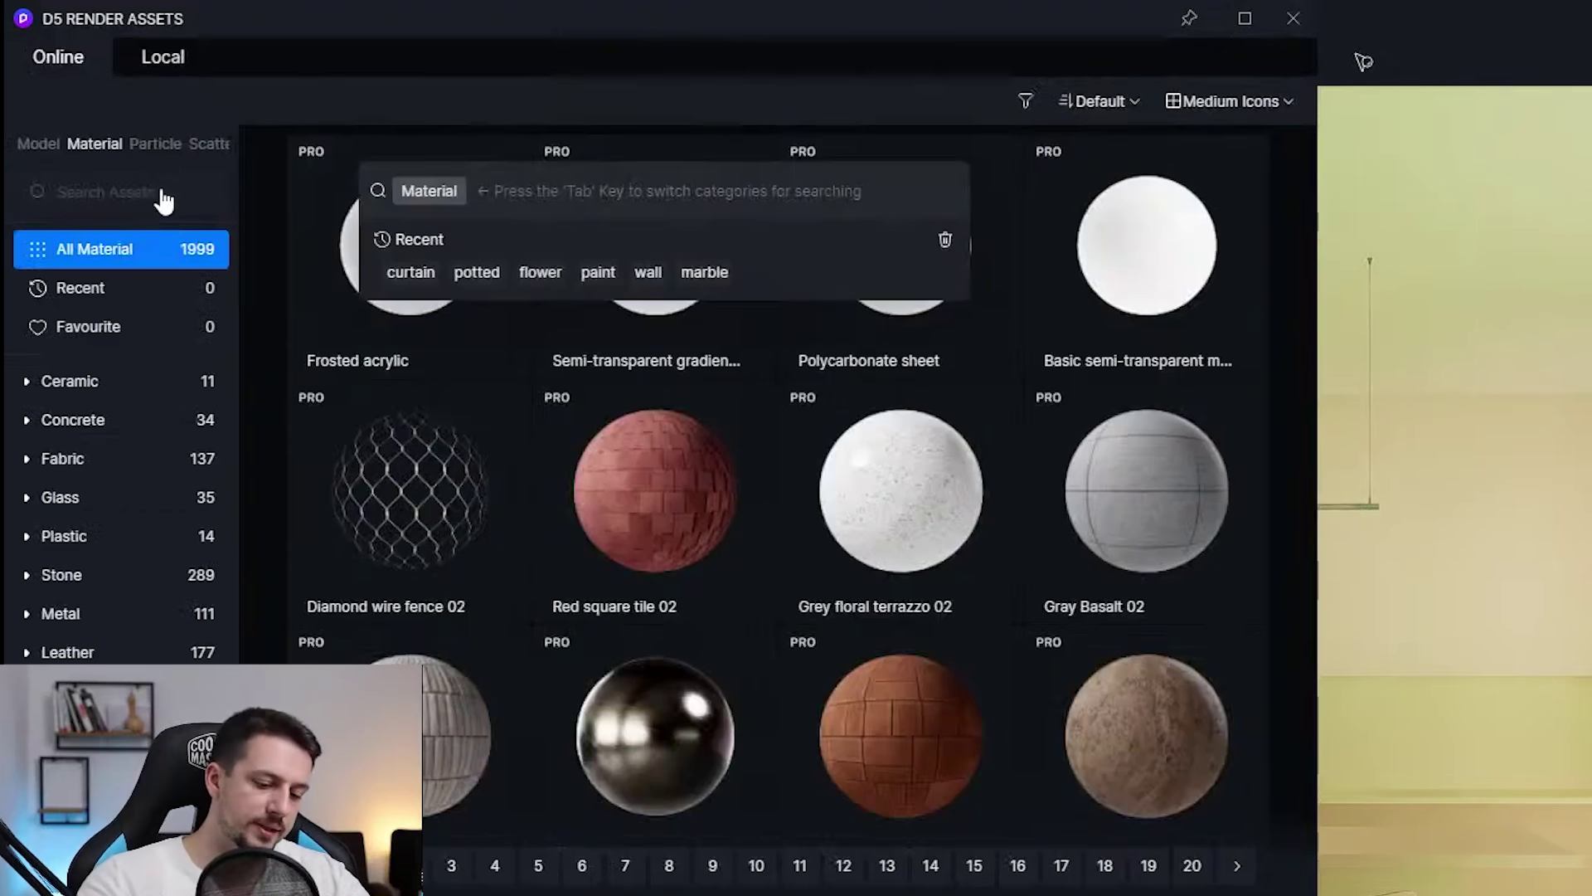
{"action": "type", "text": "tile"}
{"action": "key", "text": "Return"}
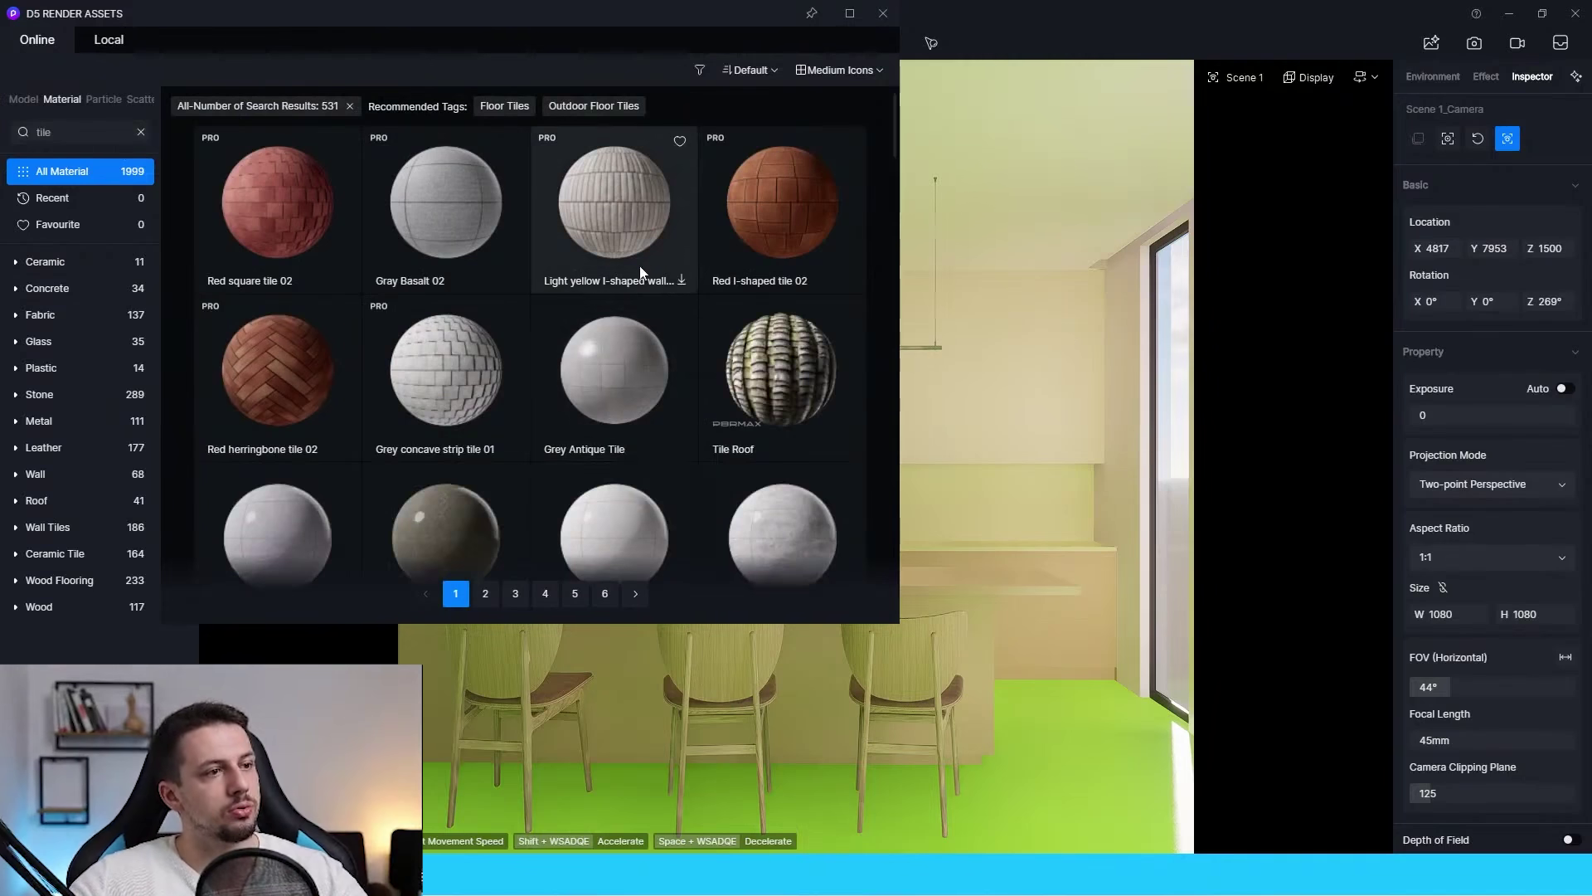
{"action": "scroll", "coordinate": [641, 278], "scroll_direction": "down", "scroll_amount": 3}
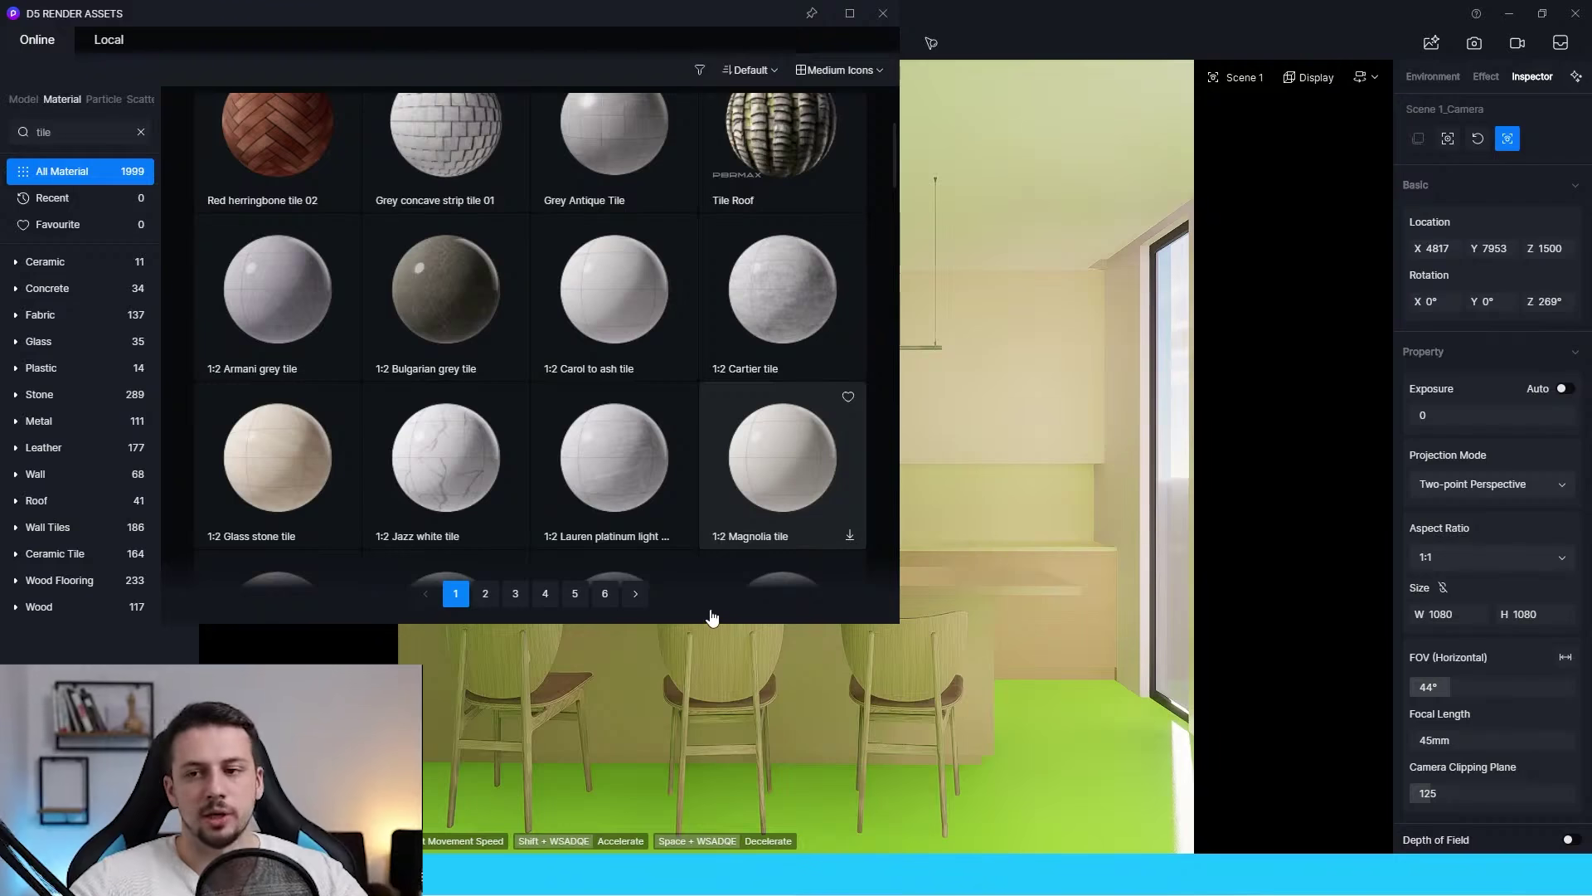
{"action": "left_click_drag", "start_coordinate": [779, 464], "coordinate": [948, 509]}
{"action": "left_click_drag", "start_coordinate": [734, 25], "coordinate": [699, 394]}
{"action": "left_click", "coordinate": [847, 389]}
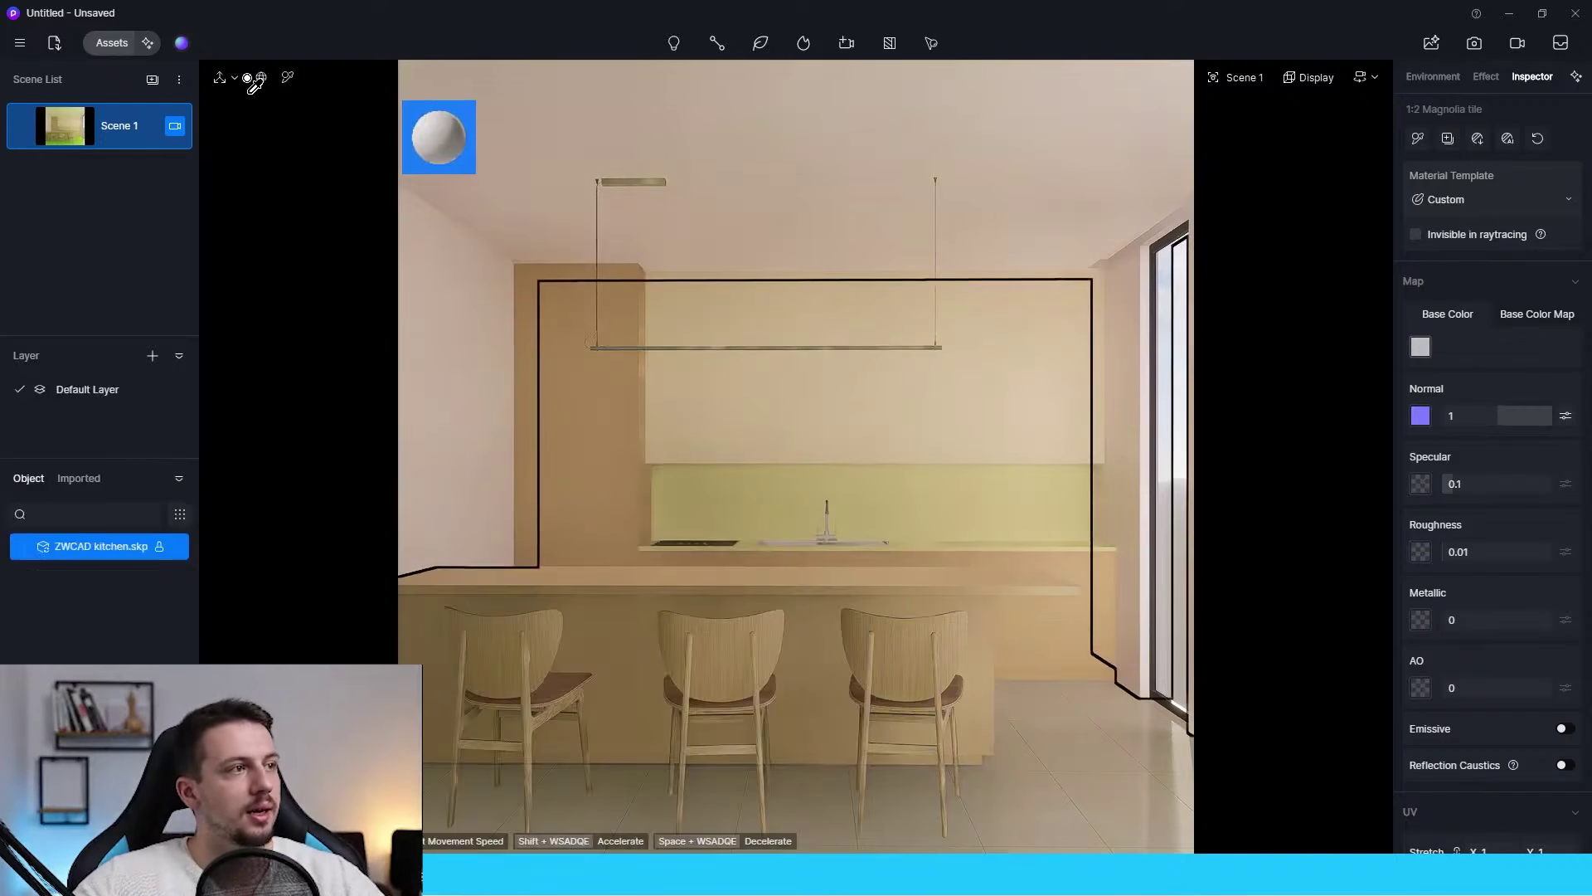
{"action": "key", "text": "Escape"}
{"action": "left_click", "coordinate": [1048, 718]}
Apply the White Wall Paint material to the ceiling and walls.
{"action": "scroll", "coordinate": [1481, 650], "scroll_direction": "down", "scroll_amount": 3}
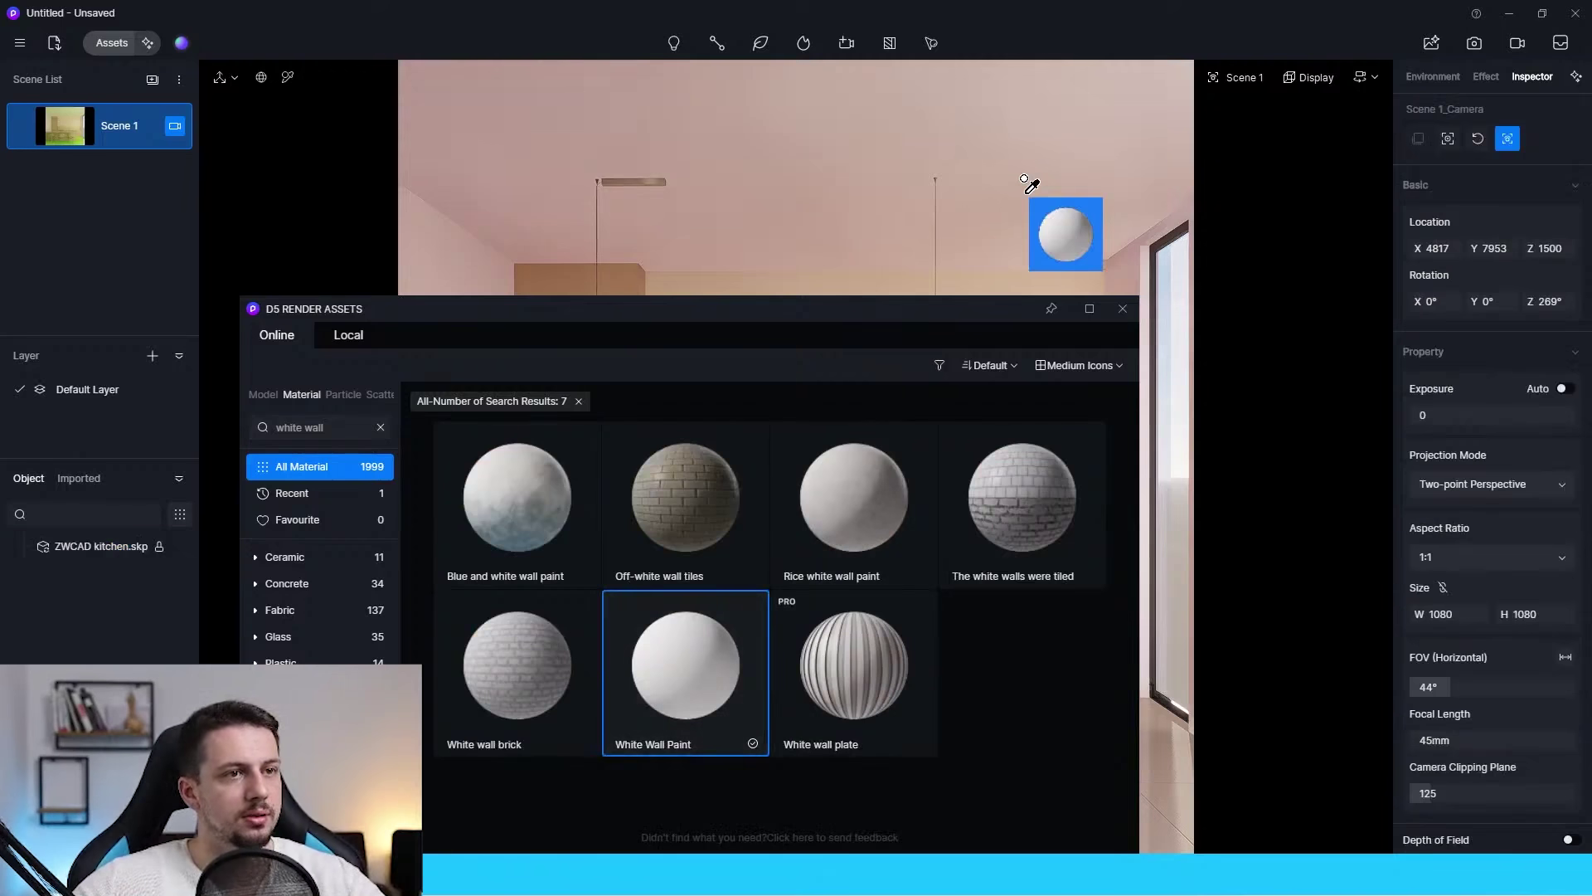
{"action": "left_click", "coordinate": [1026, 186]}
{"action": "left_click_drag", "start_coordinate": [984, 306], "coordinate": [945, 578]}
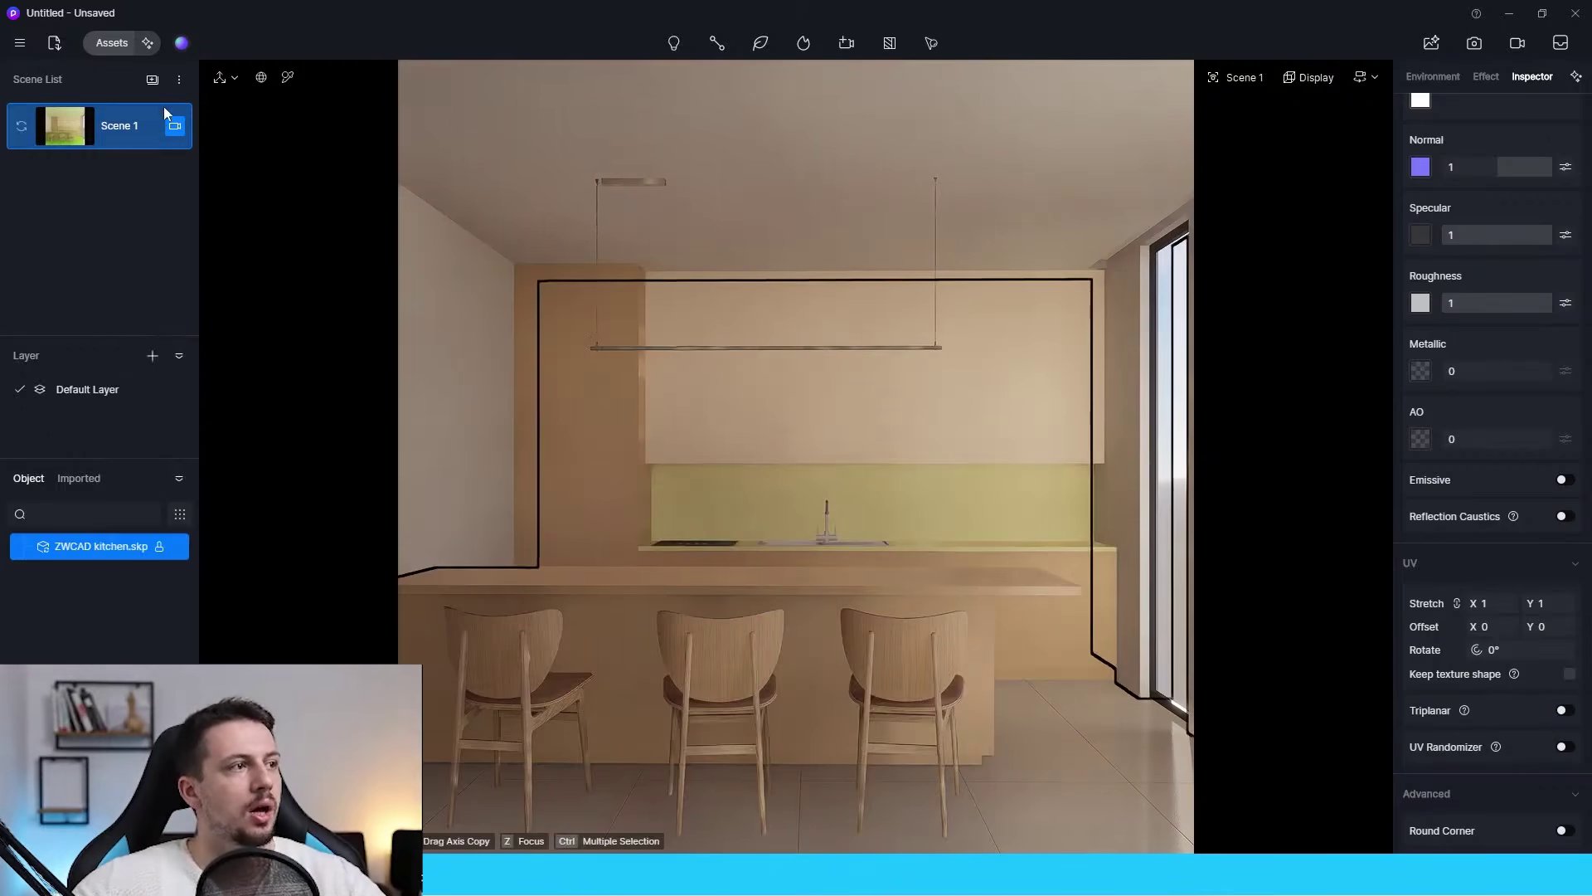
{"action": "left_click", "coordinate": [266, 97]}
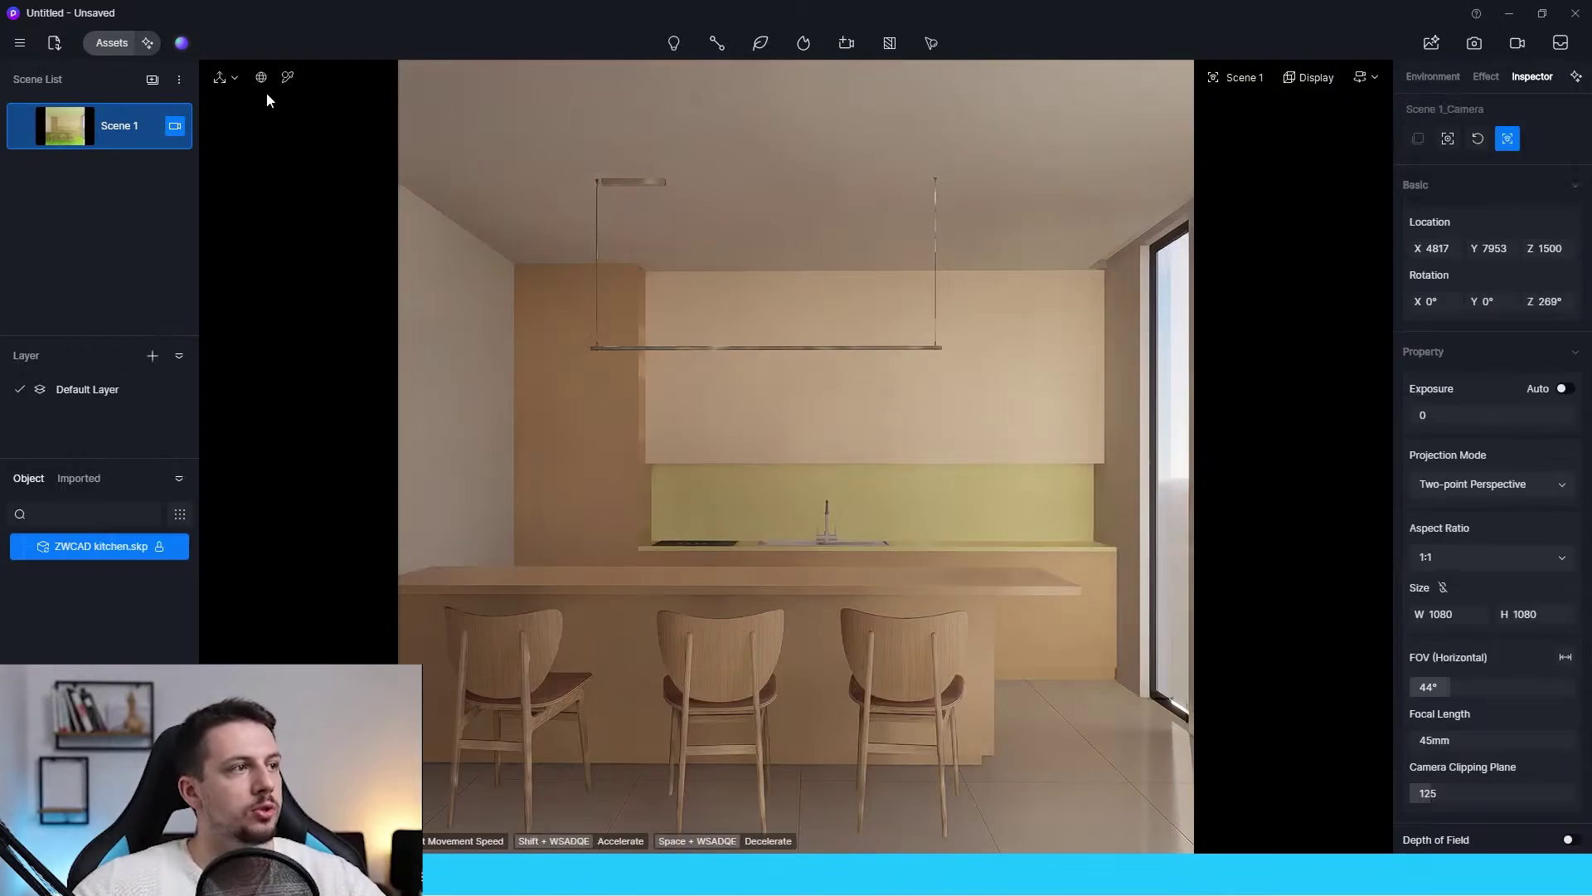
Set the base colour map of the island and cabinet wood material to saturation -25 and brightness 8.
{"action": "left_click", "coordinate": [739, 650]}
{"action": "scroll", "coordinate": [1484, 207], "scroll_direction": "up", "scroll_amount": 5}
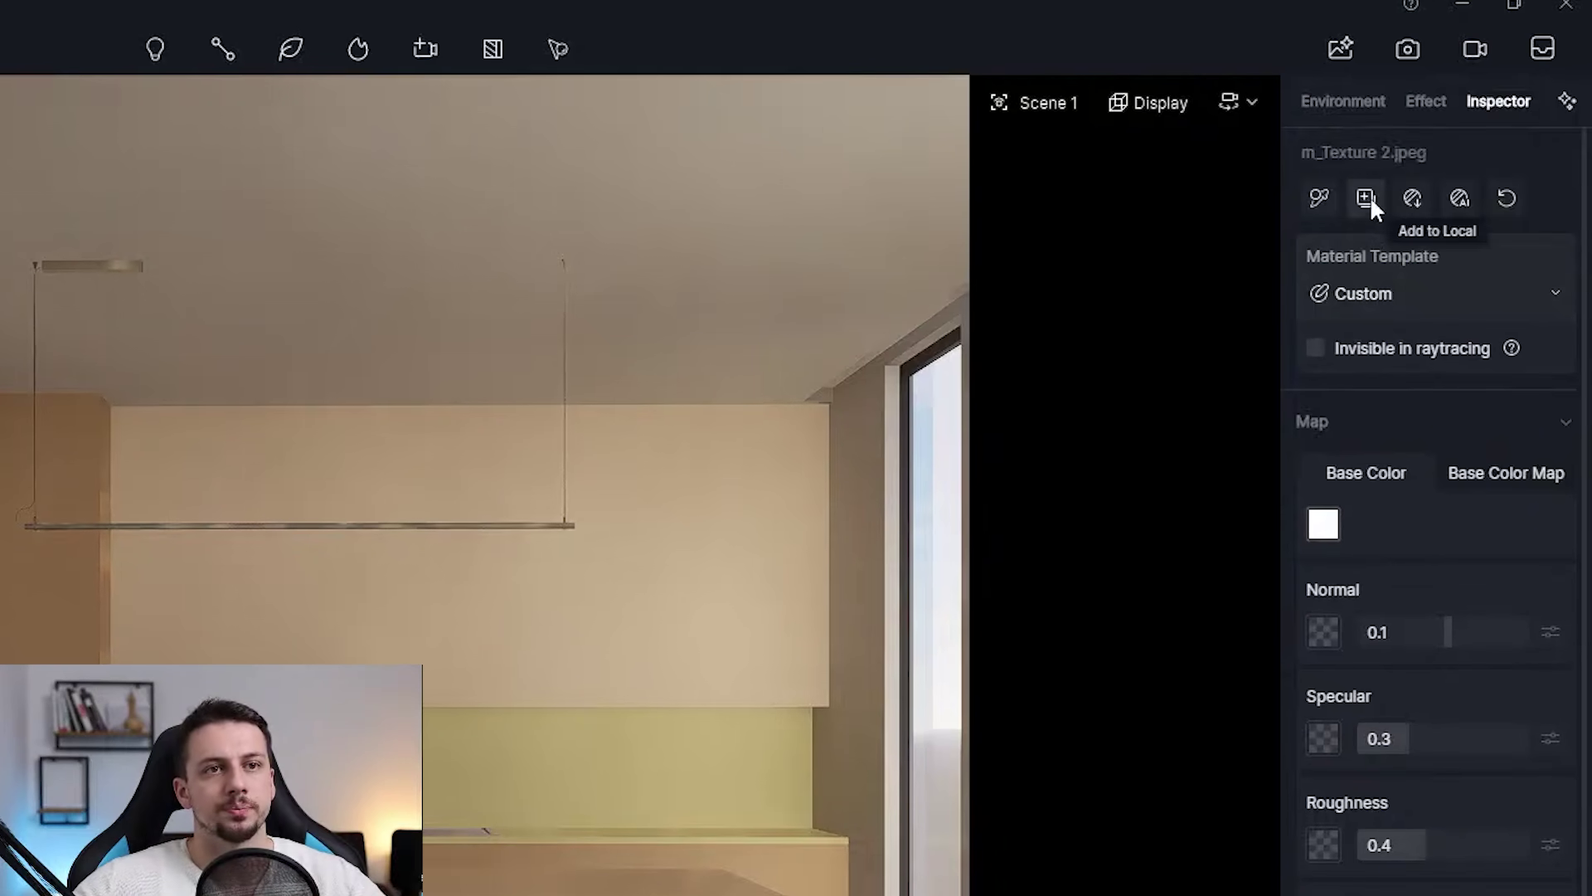
{"action": "left_click", "coordinate": [1321, 197]}
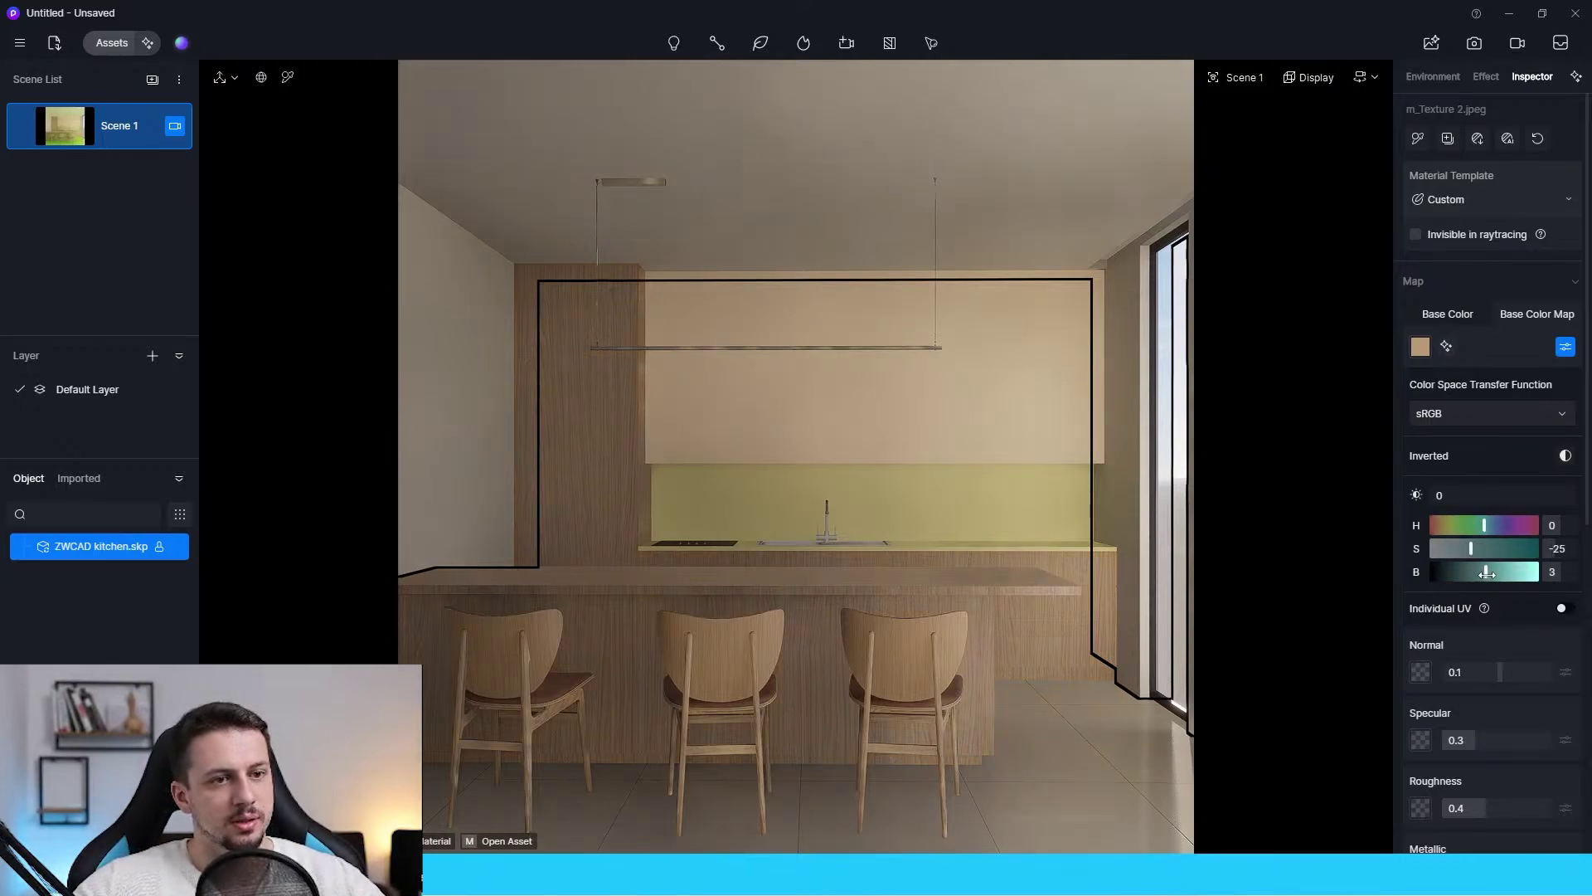
{"action": "left_click_drag", "start_coordinate": [1487, 572], "coordinate": [1490, 572]}
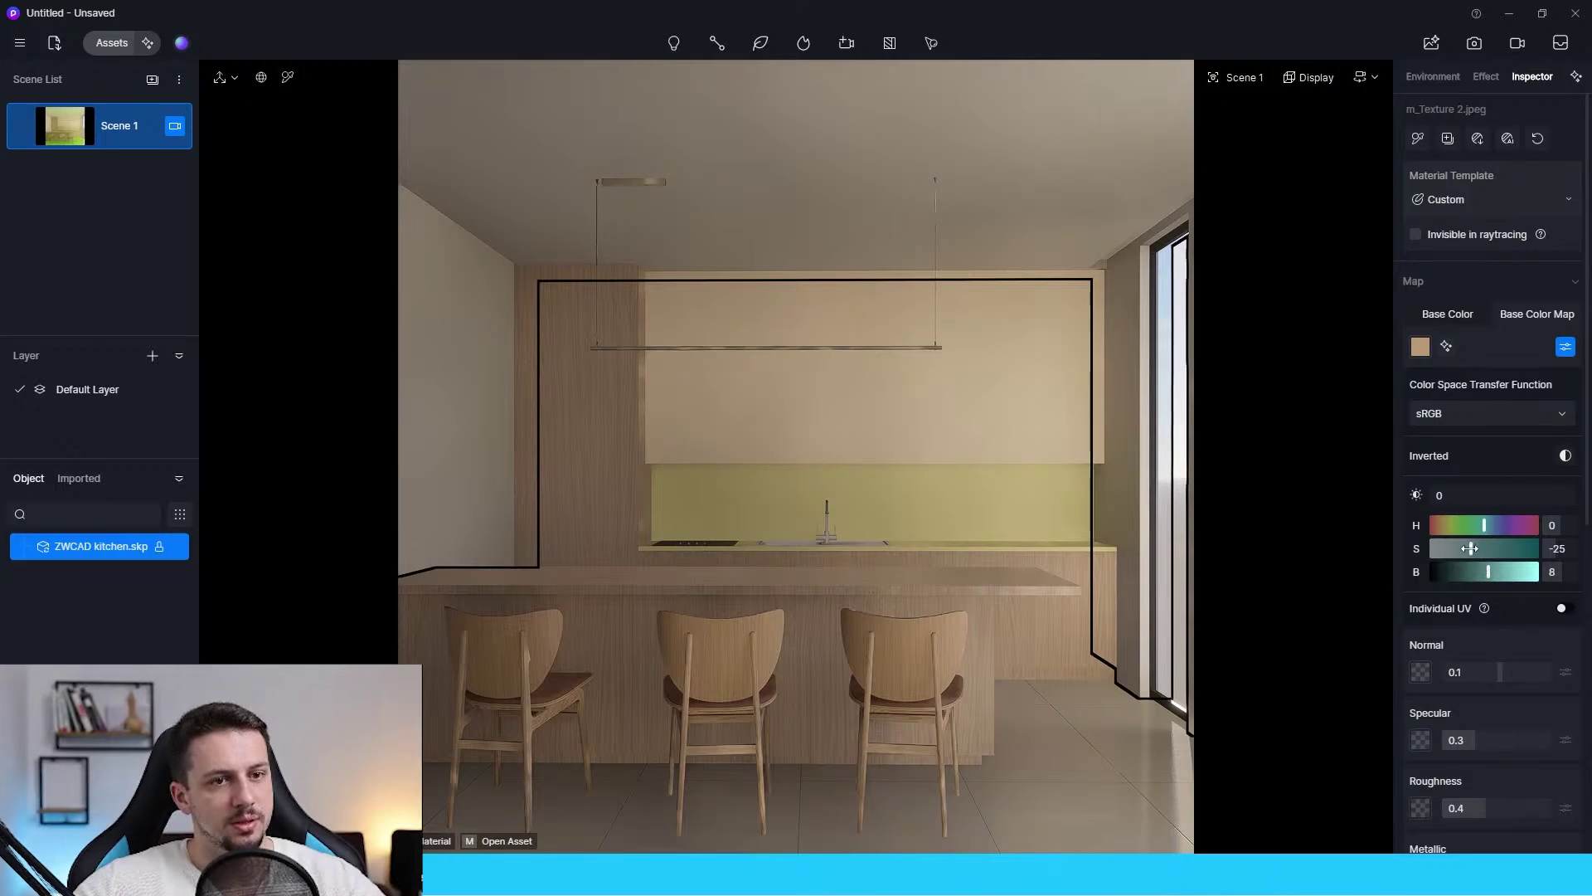
Switch the wood material's base colour to HEX mode and adjust its hue.
{"action": "left_click", "coordinate": [1453, 316]}
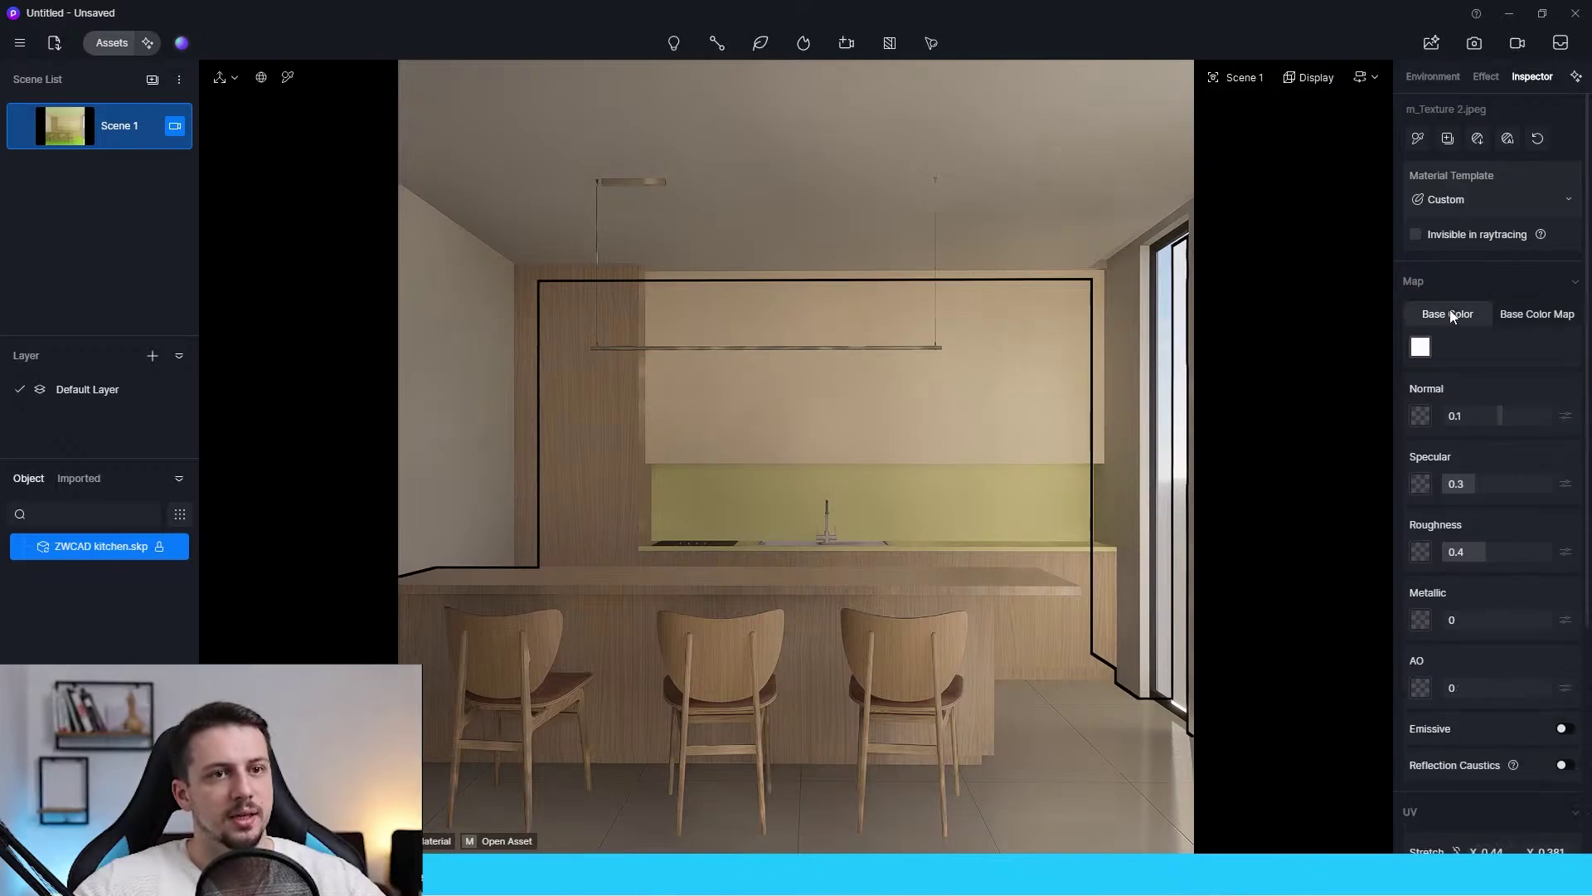
{"action": "left_click", "coordinate": [1420, 347]}
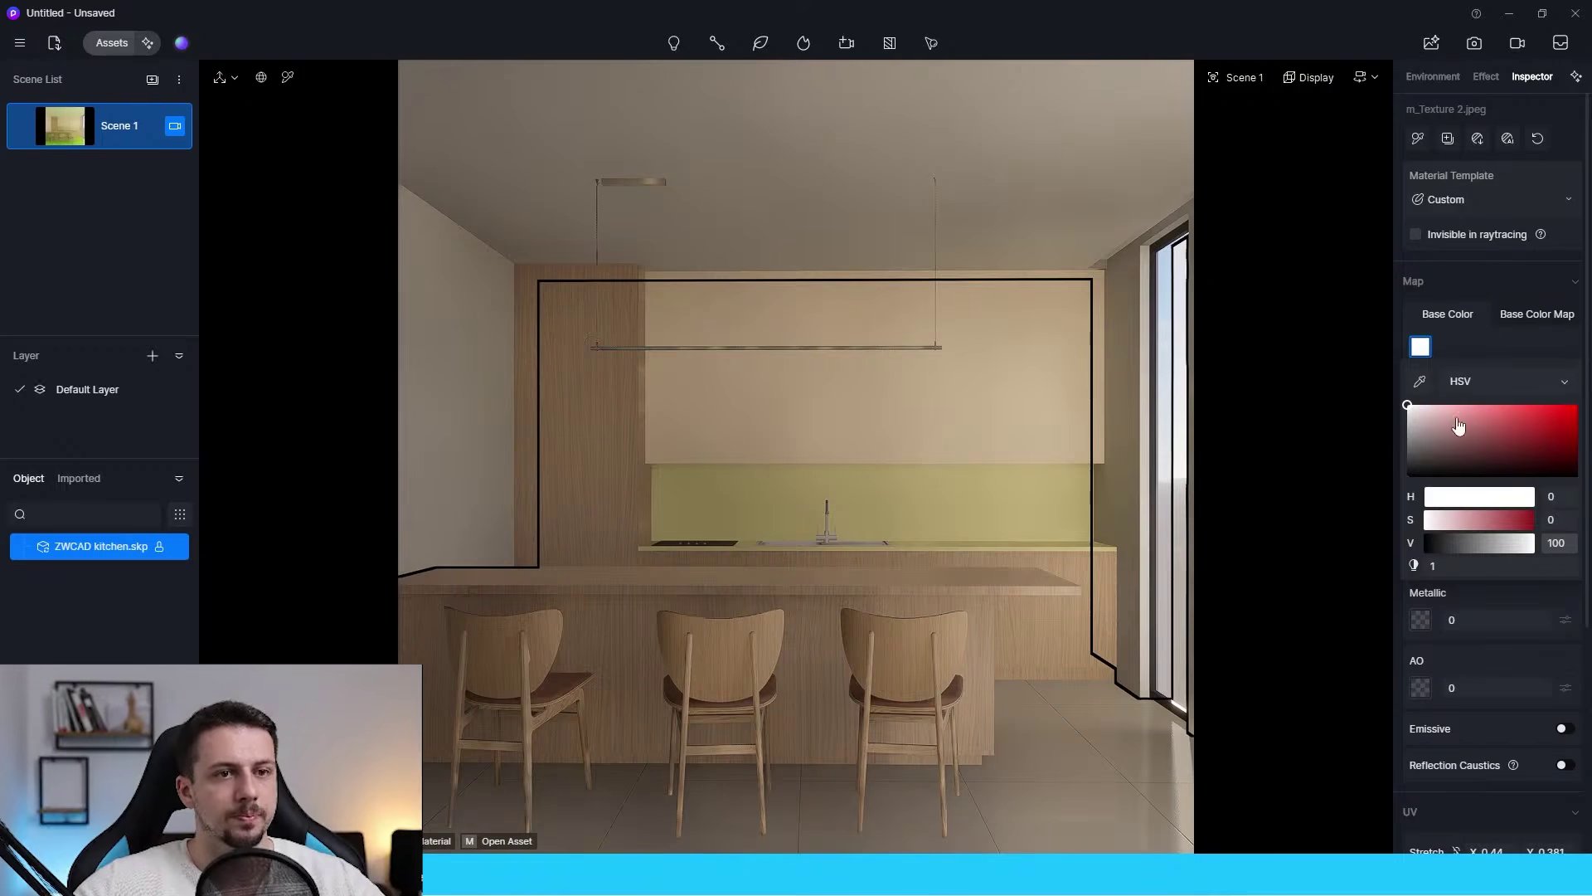
{"action": "left_click", "coordinate": [1480, 383]}
{"action": "left_click", "coordinate": [1480, 462]}
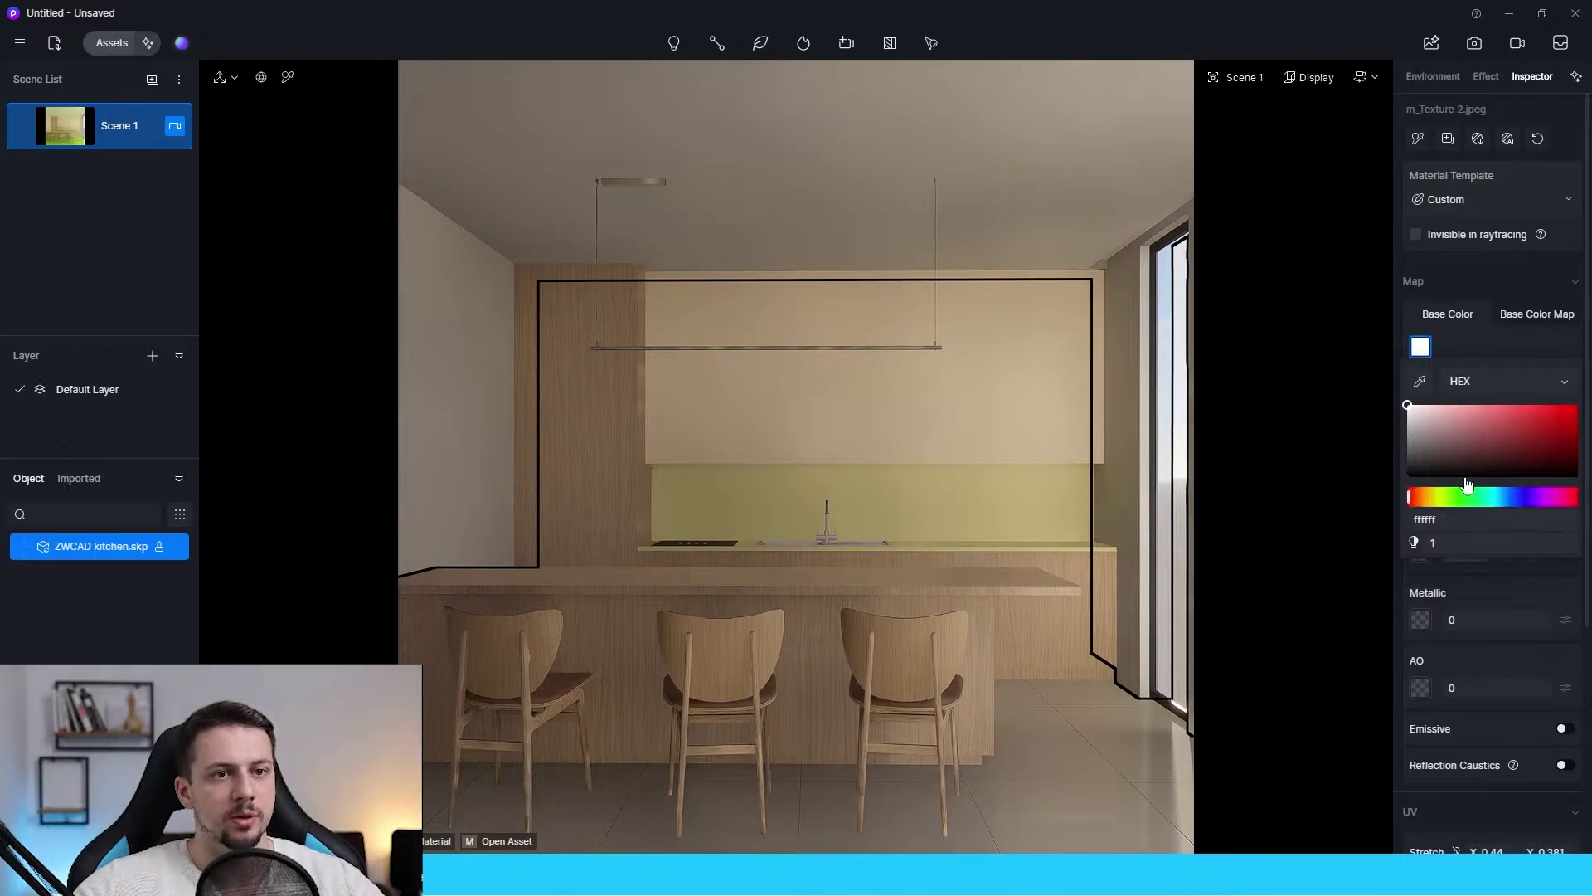
{"action": "left_click", "coordinate": [1420, 500]}
{"action": "left_click", "coordinate": [318, 116]}
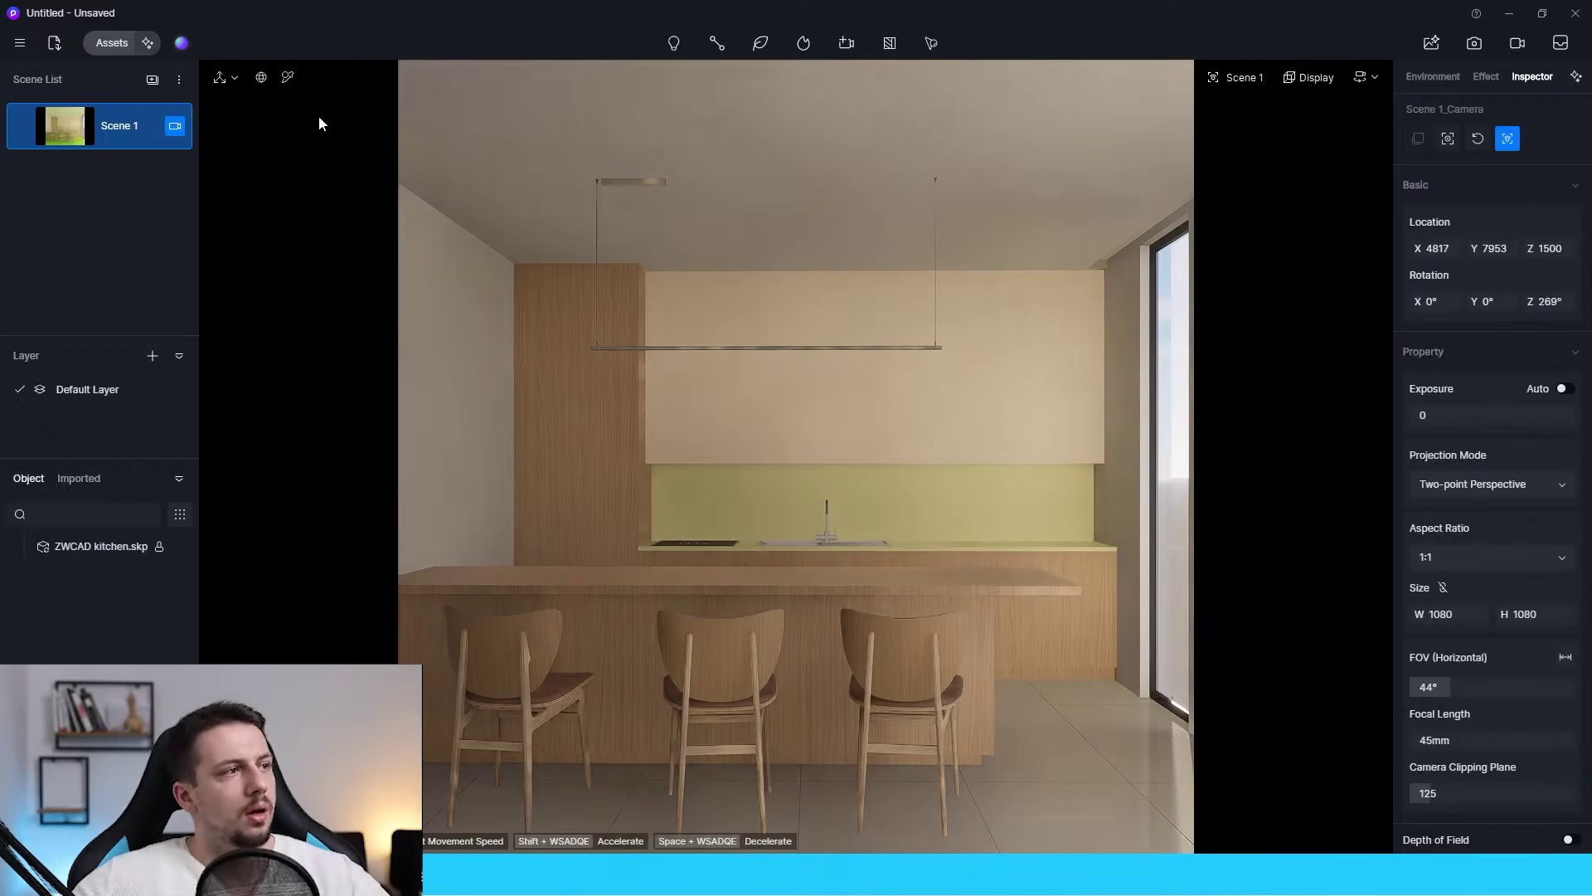
Find marble materials in the asset library and apply Pearl White Marble to the backsplash and back countertop.
{"action": "left_click", "coordinate": [114, 45]}
{"action": "left_click", "coordinate": [181, 336]}
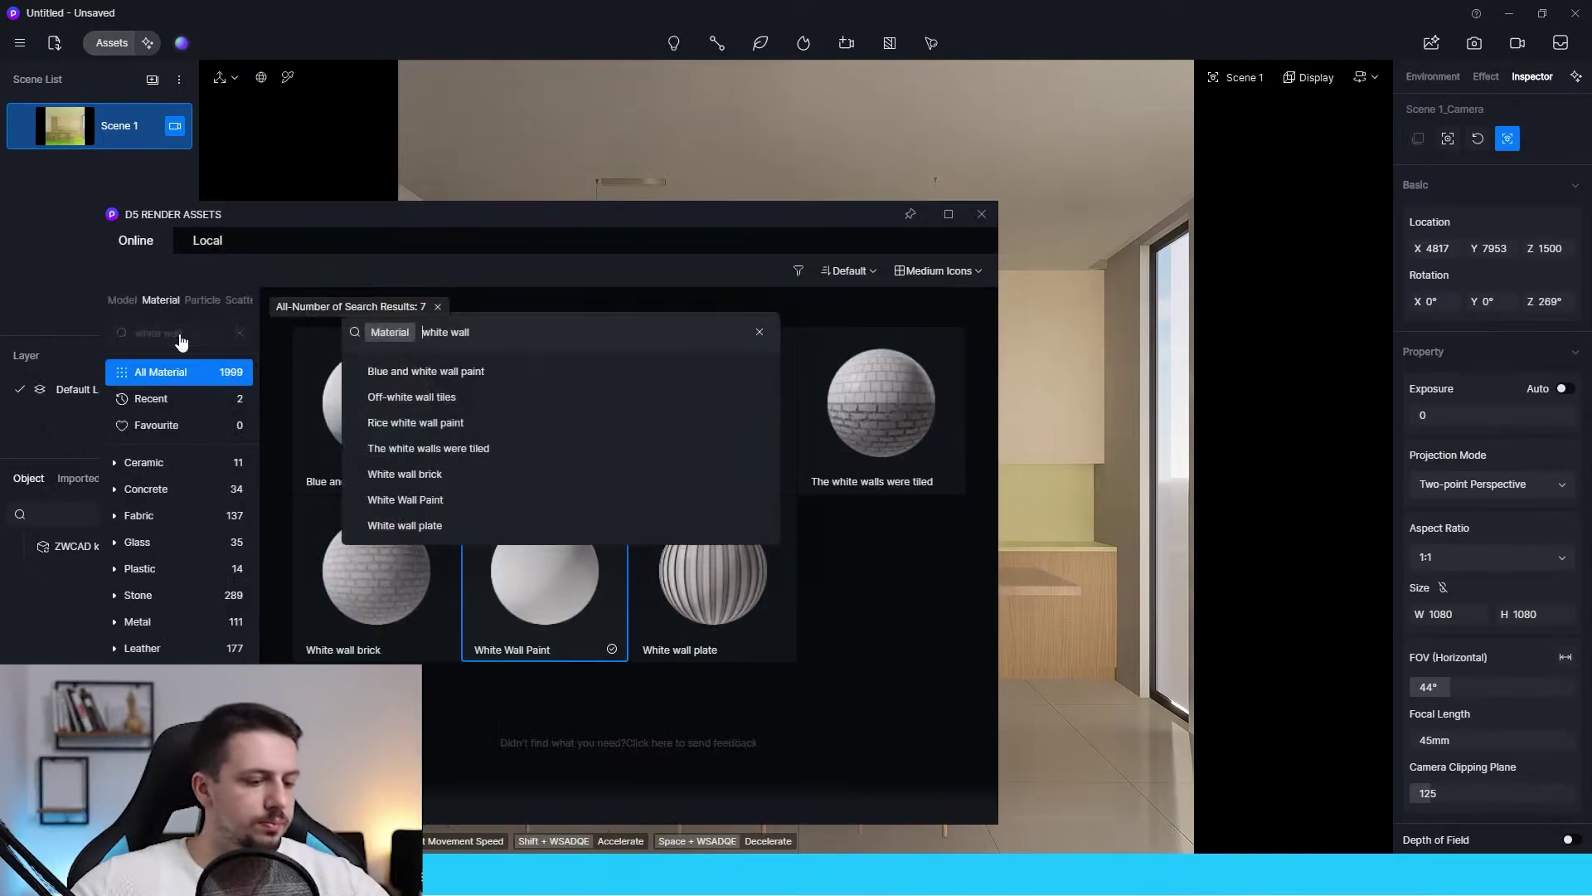
{"action": "key", "text": "ctrl+a"}
{"action": "type", "text": "marble"}
{"action": "key", "text": "Return"}
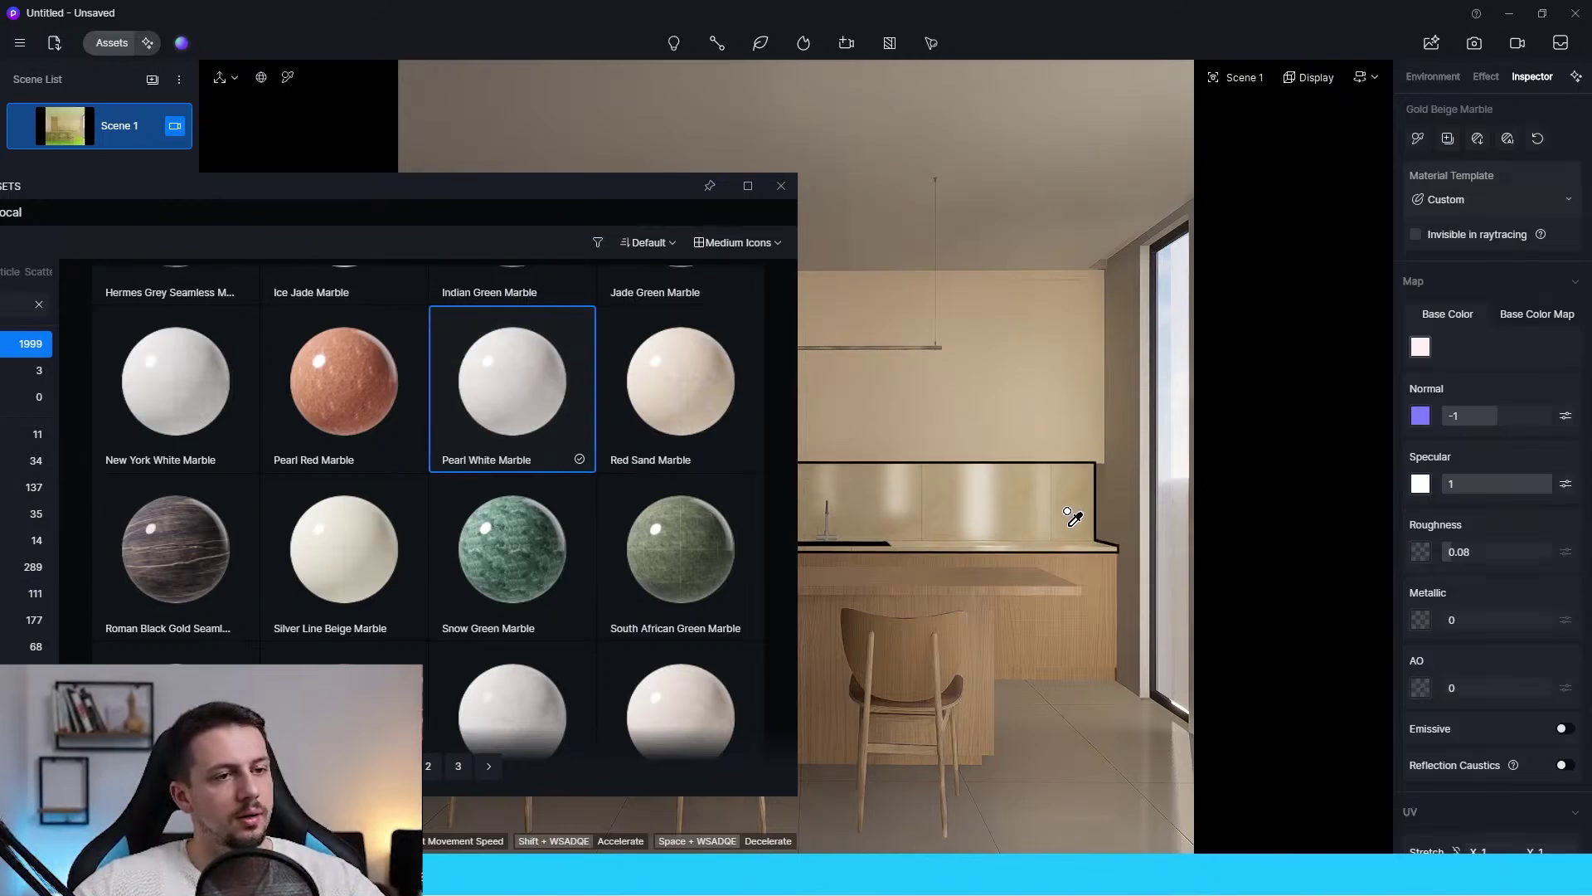
{"action": "left_click_drag", "start_coordinate": [505, 338], "coordinate": [829, 528]}
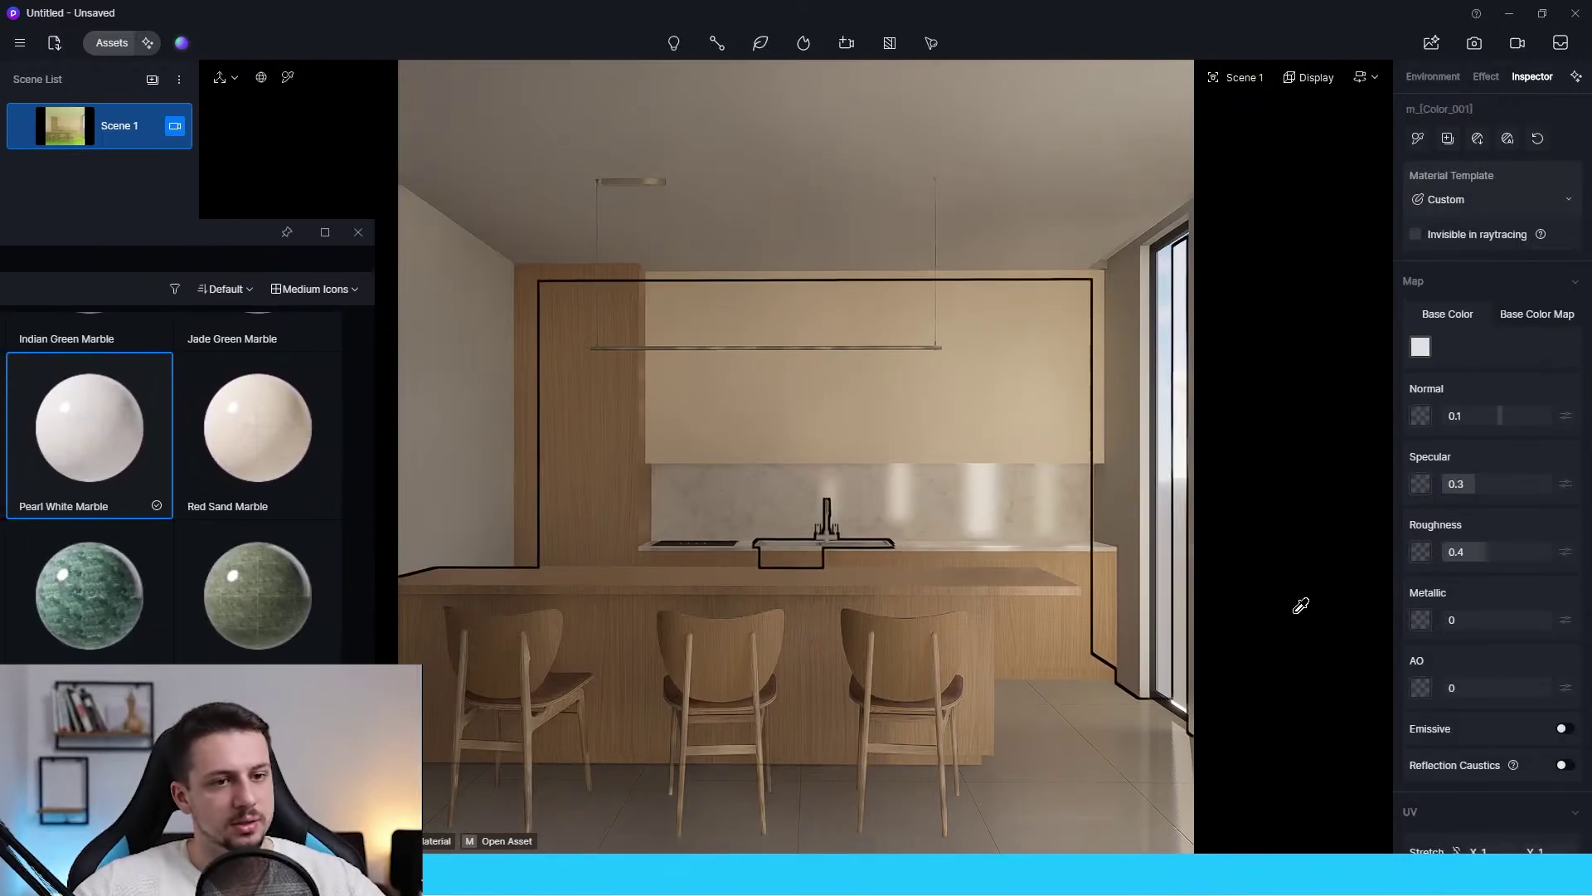
Set the sink and faucet material's metallic to 1 and its roughness to 0.08.
{"action": "left_click_drag", "start_coordinate": [1457, 620], "coordinate": [1547, 619]}
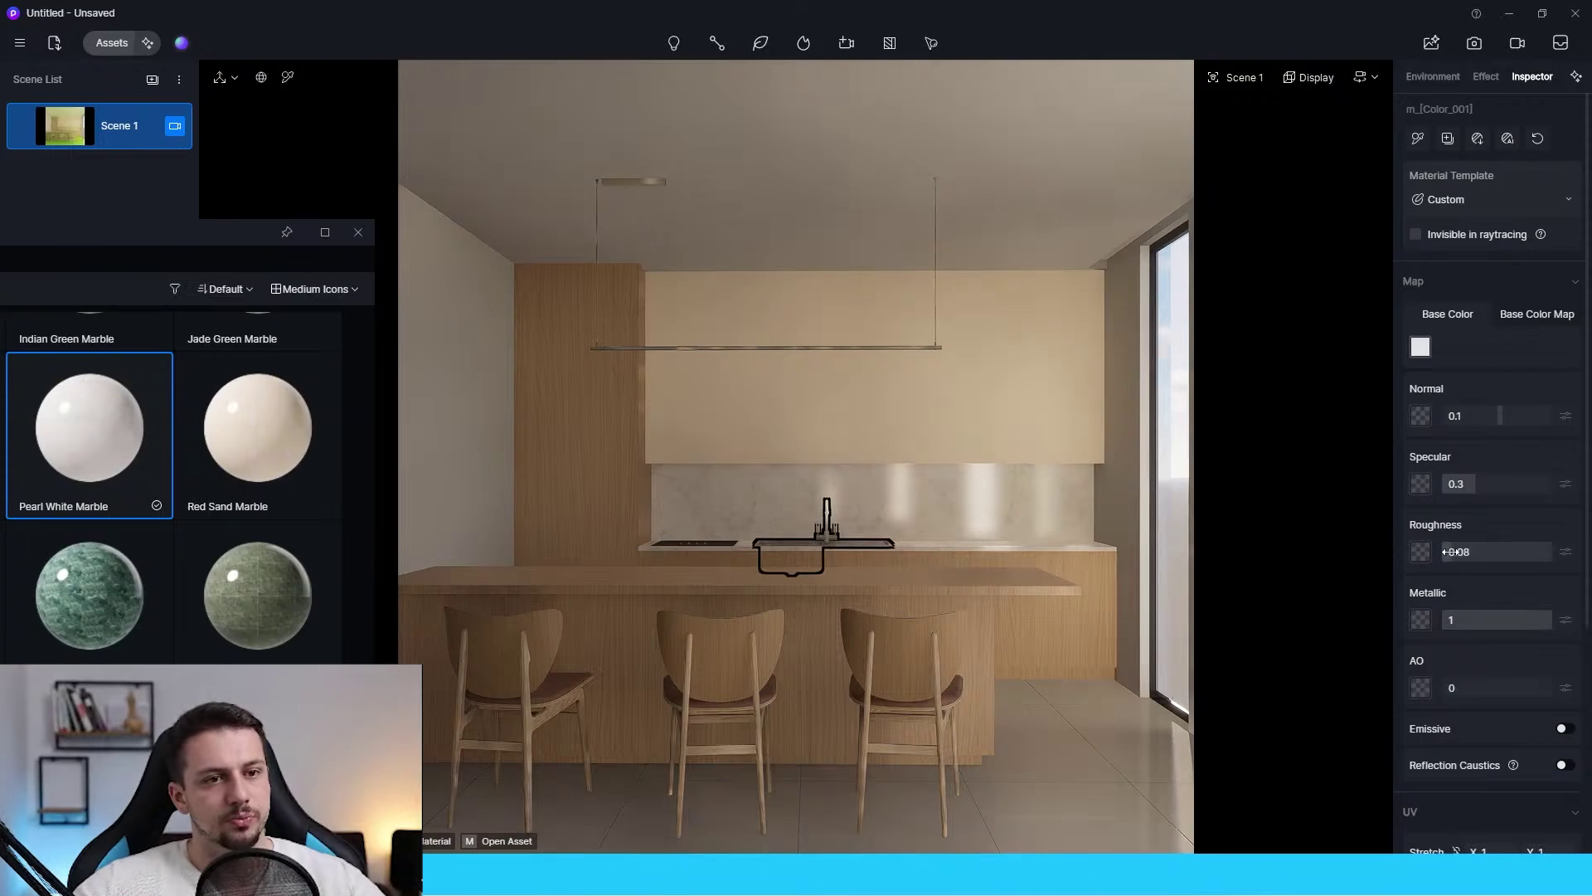
Recolour the upper cabinets a warm light grey, about c7c0b7, and set their roughness to 0.14.
{"action": "left_click", "coordinate": [964, 376]}
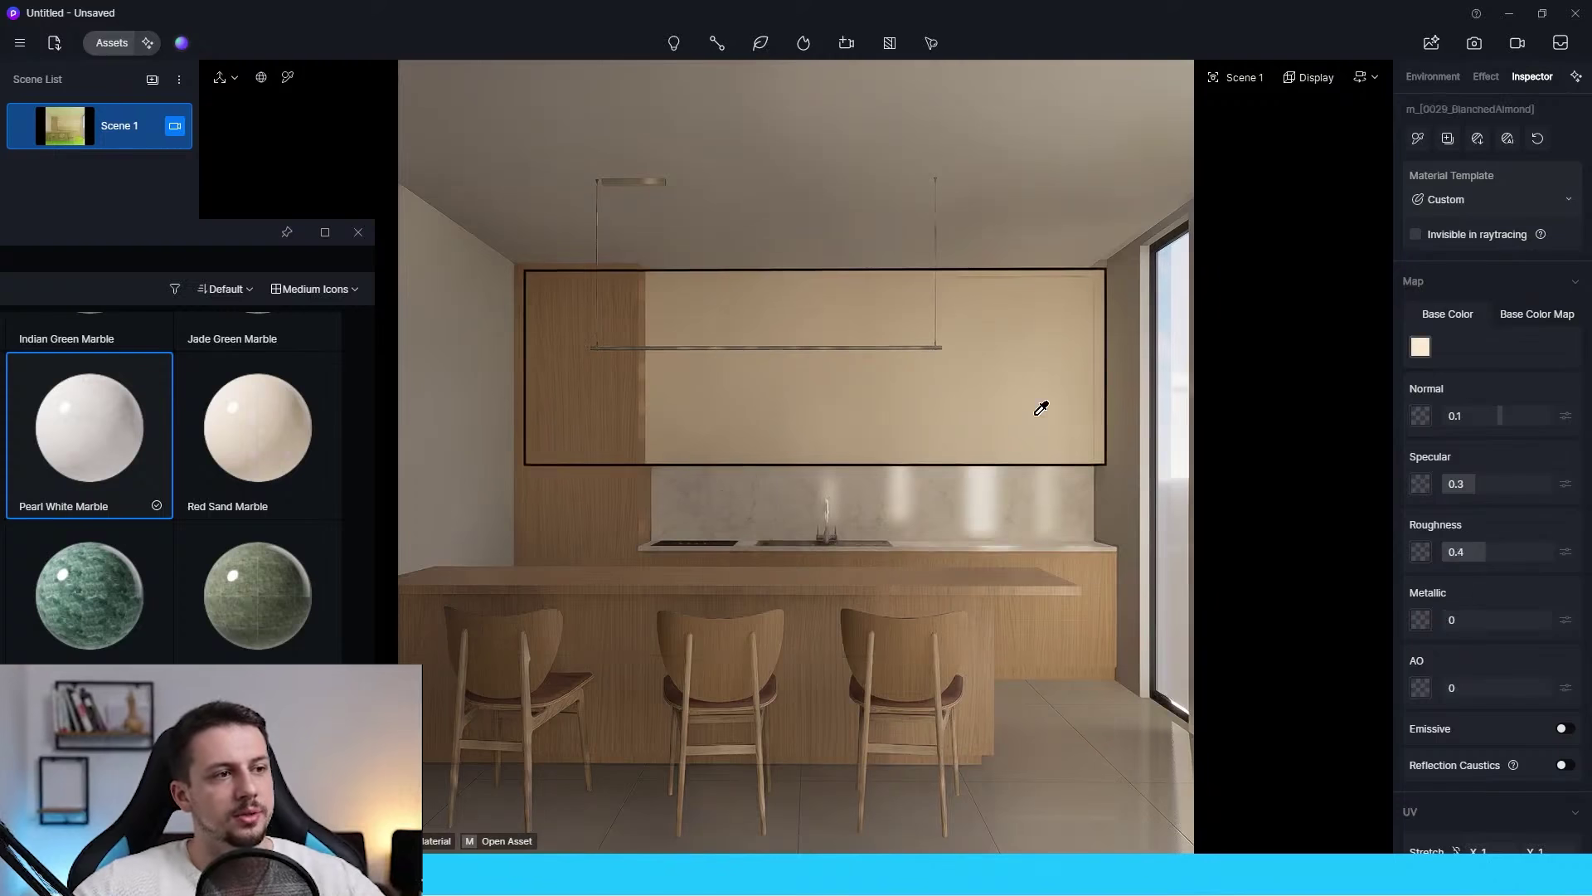
{"action": "left_click", "coordinate": [1423, 346]}
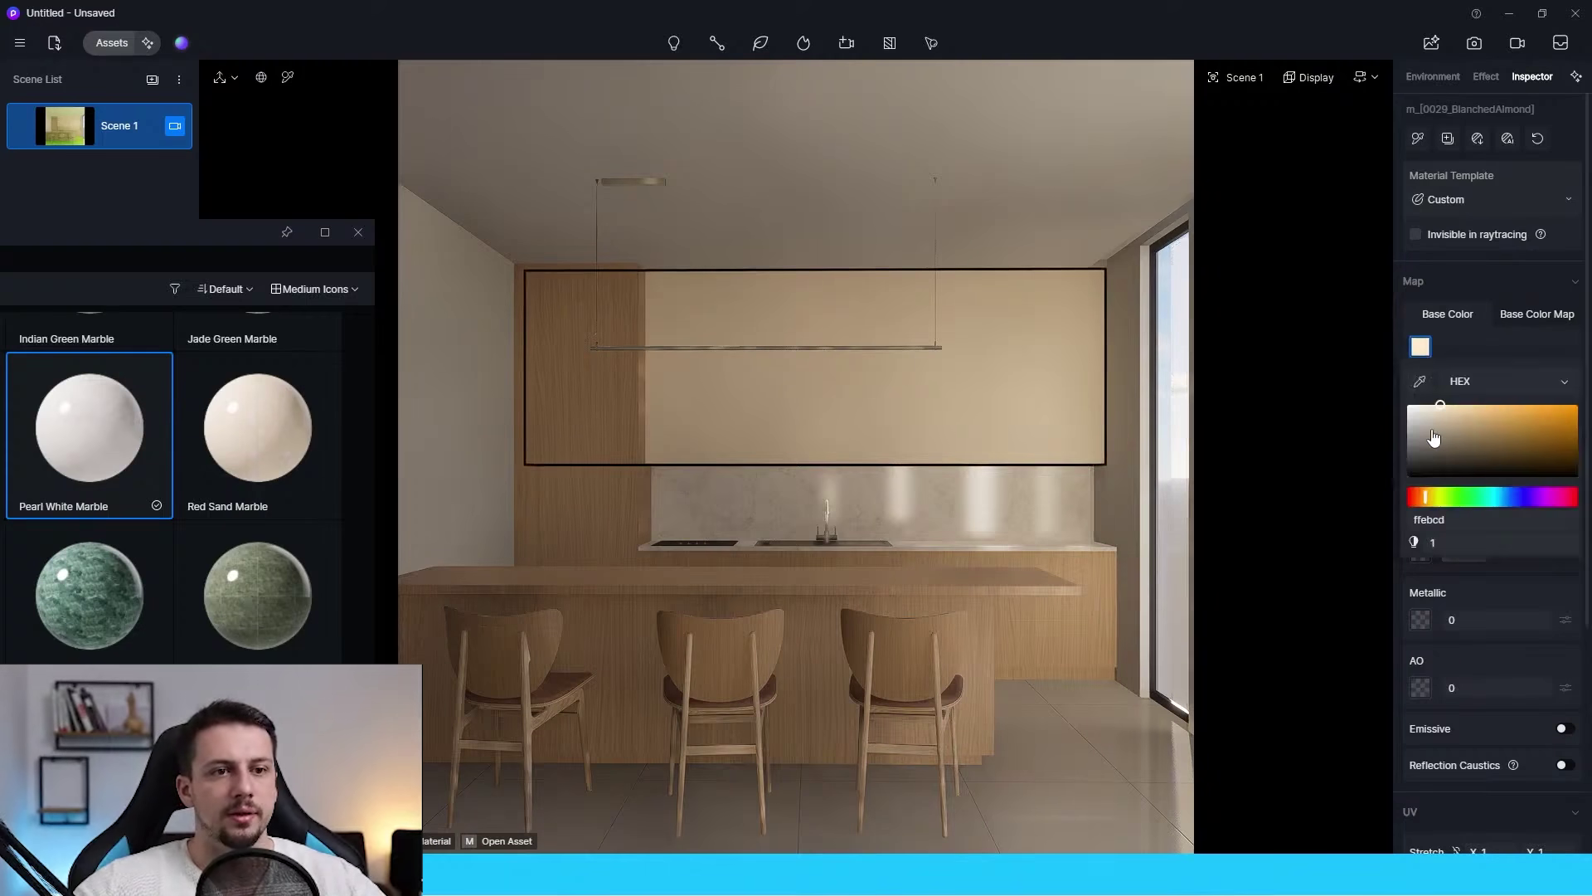
{"action": "left_click_drag", "start_coordinate": [1434, 437], "coordinate": [1424, 429]}
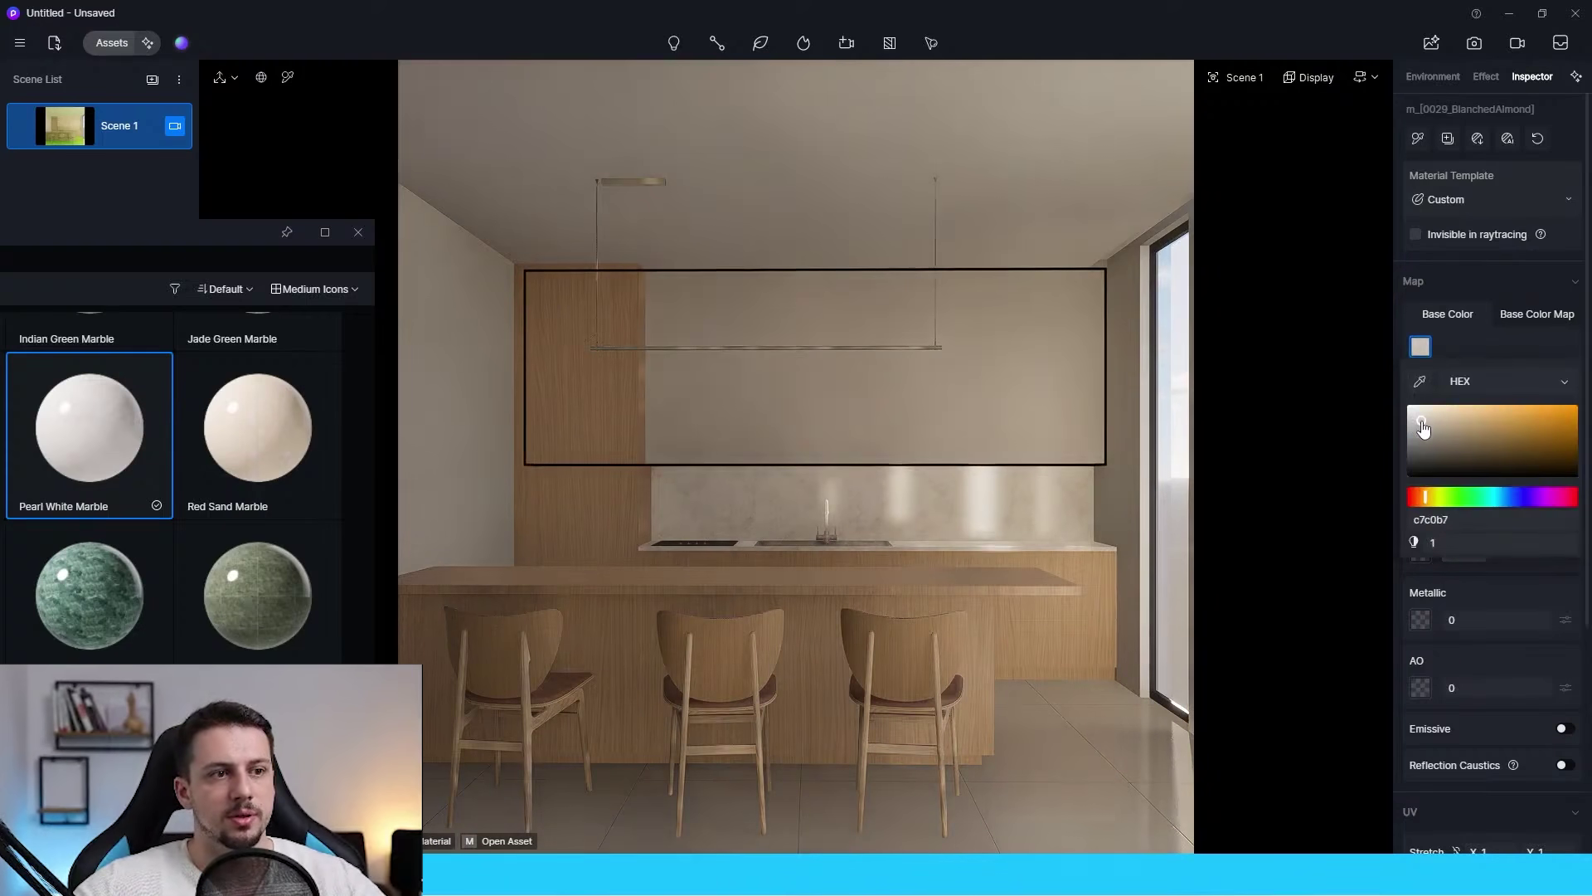
{"action": "left_click", "coordinate": [1517, 590]}
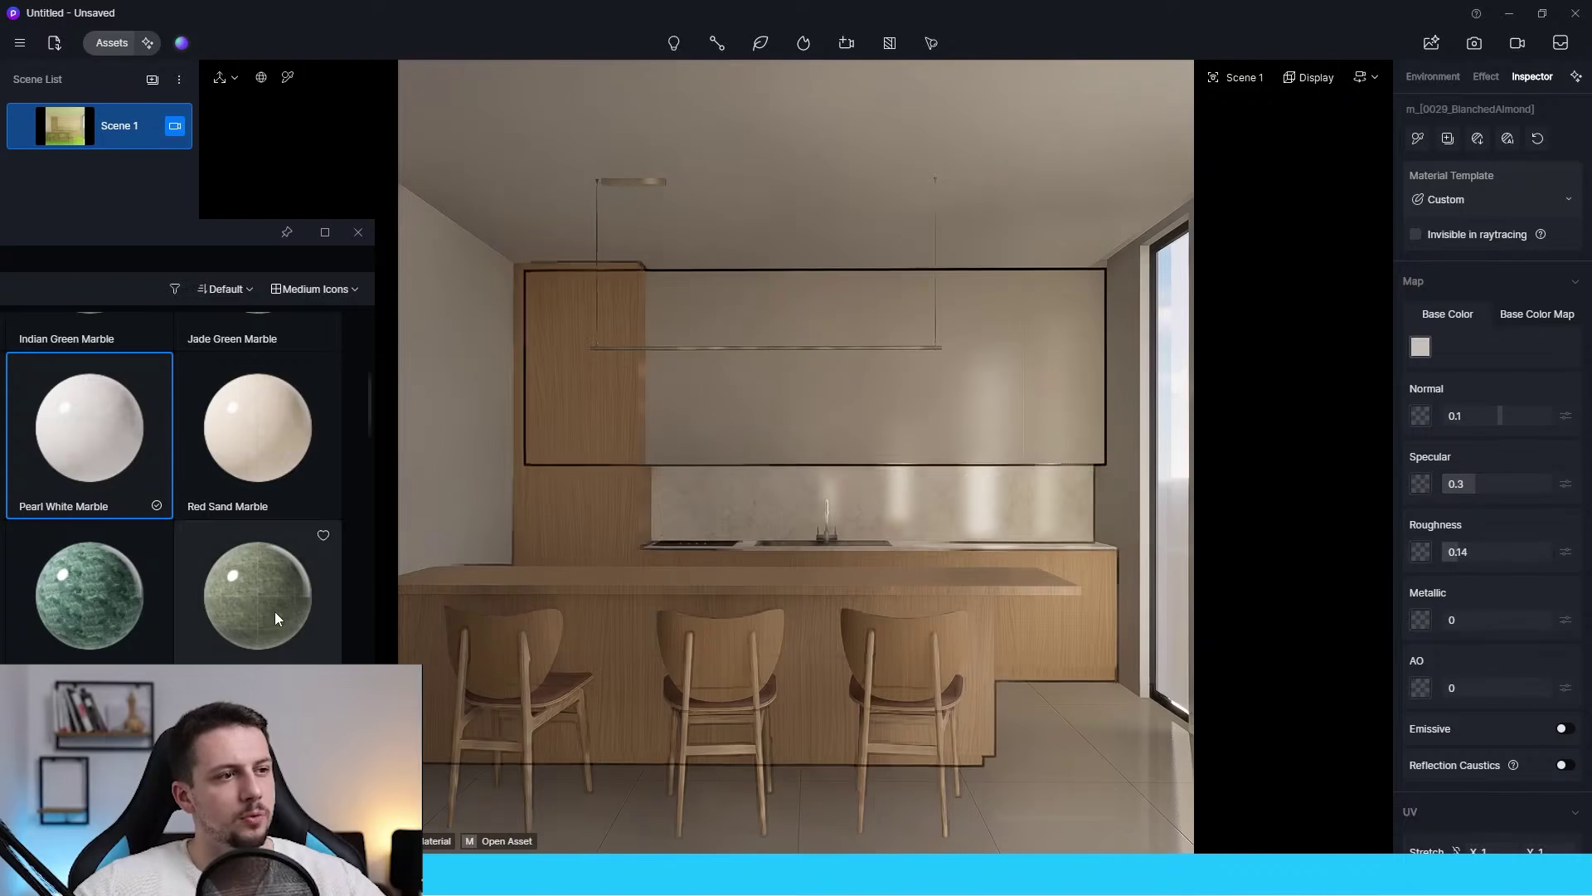
{"action": "left_click", "coordinate": [358, 233]}
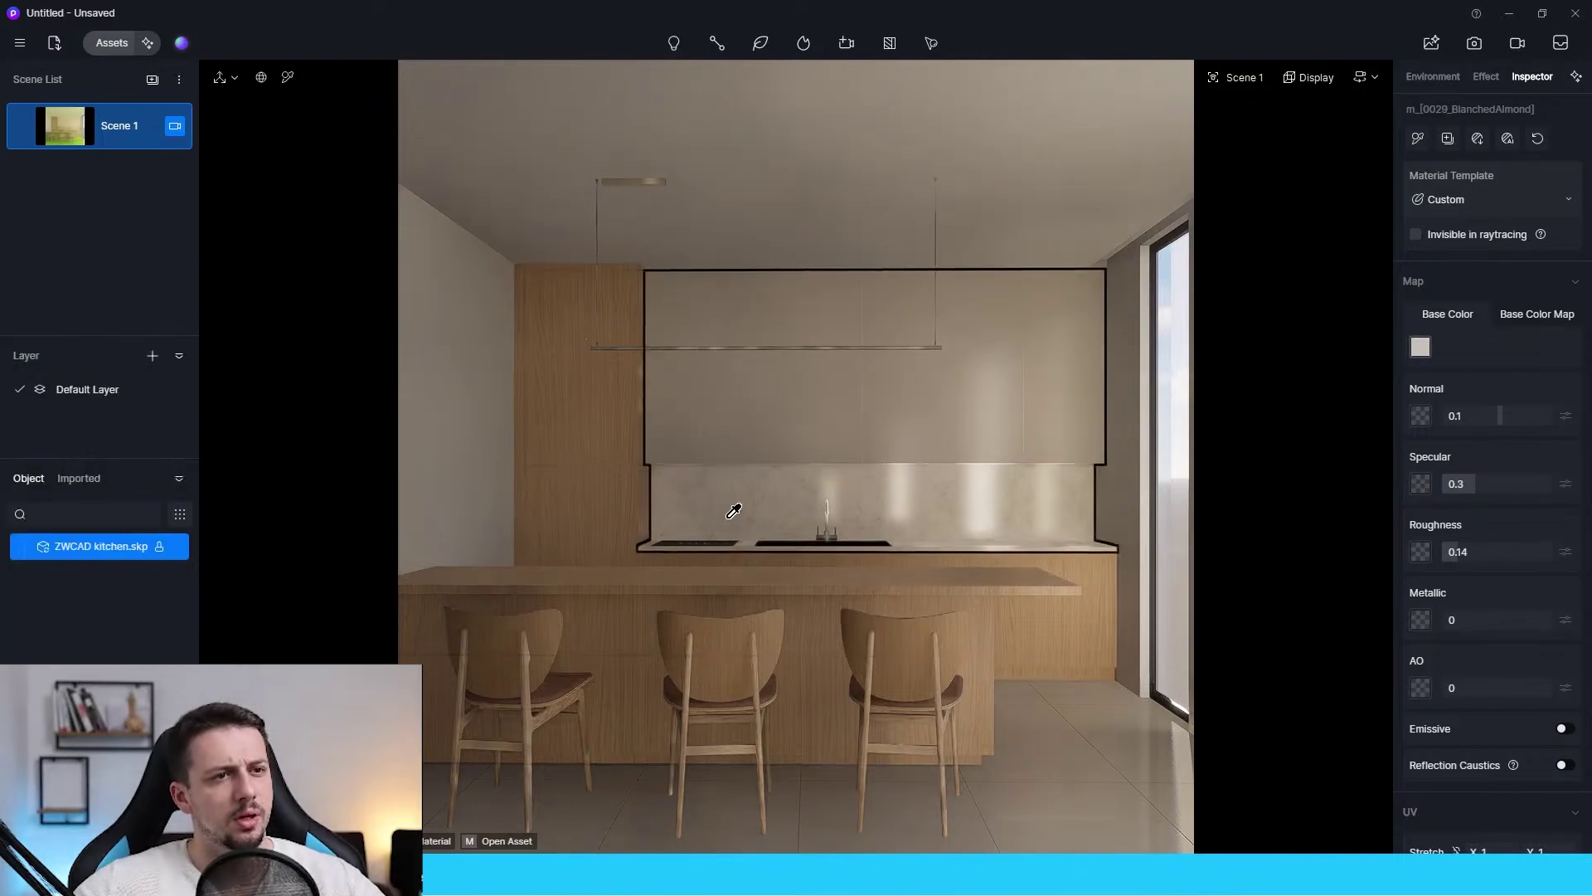
Search the online model library for curtain.
{"action": "left_click", "coordinate": [112, 43]}
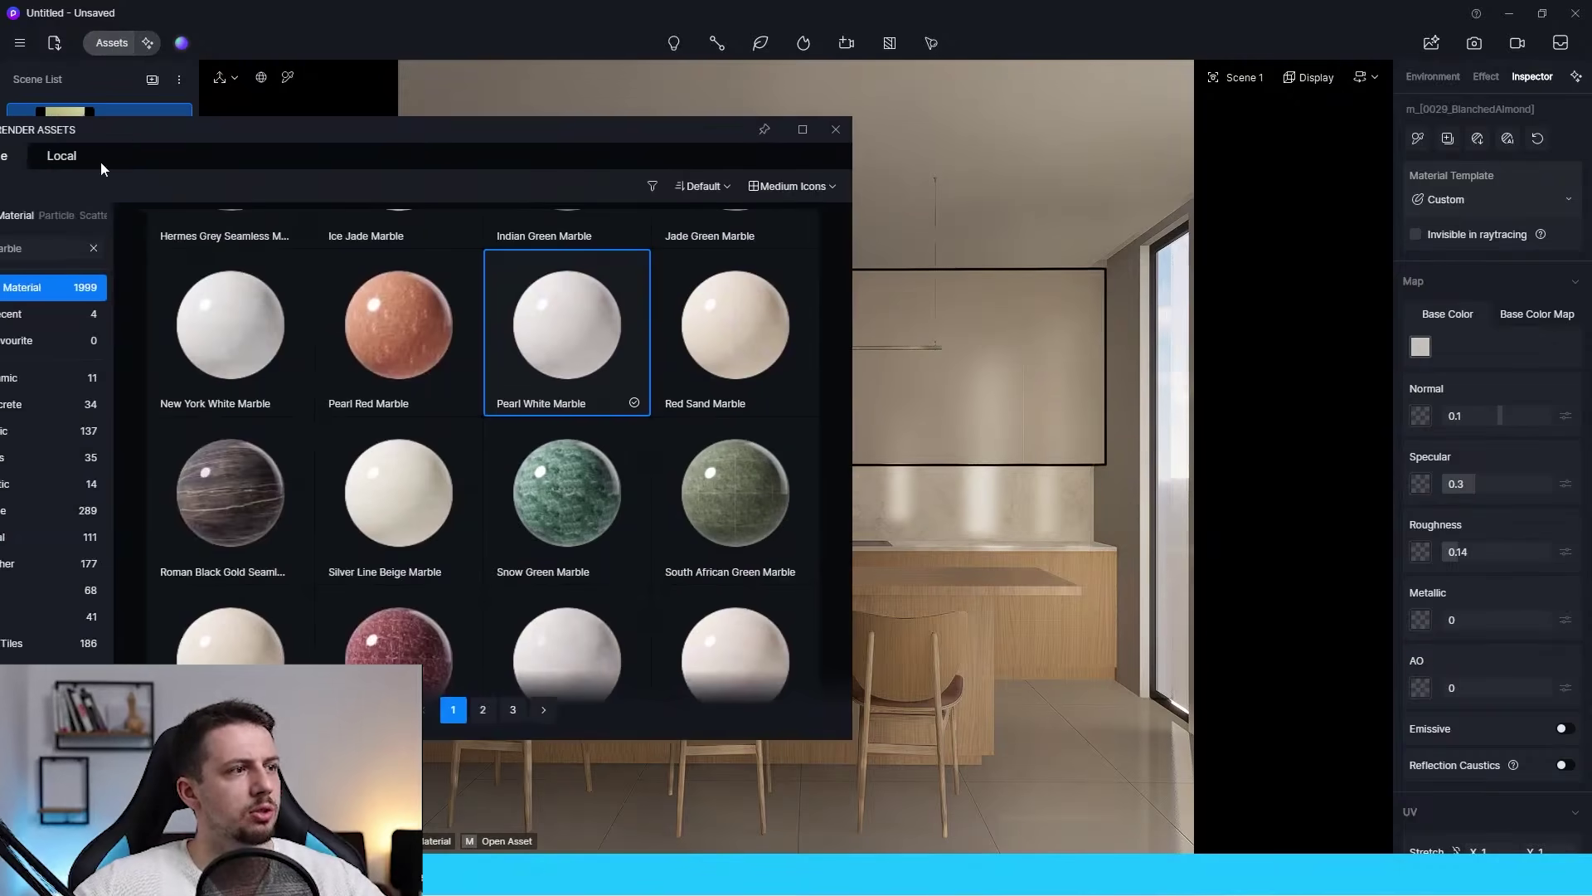
{"action": "left_click_drag", "start_coordinate": [101, 162], "coordinate": [445, 131]}
{"action": "left_click", "coordinate": [318, 209]}
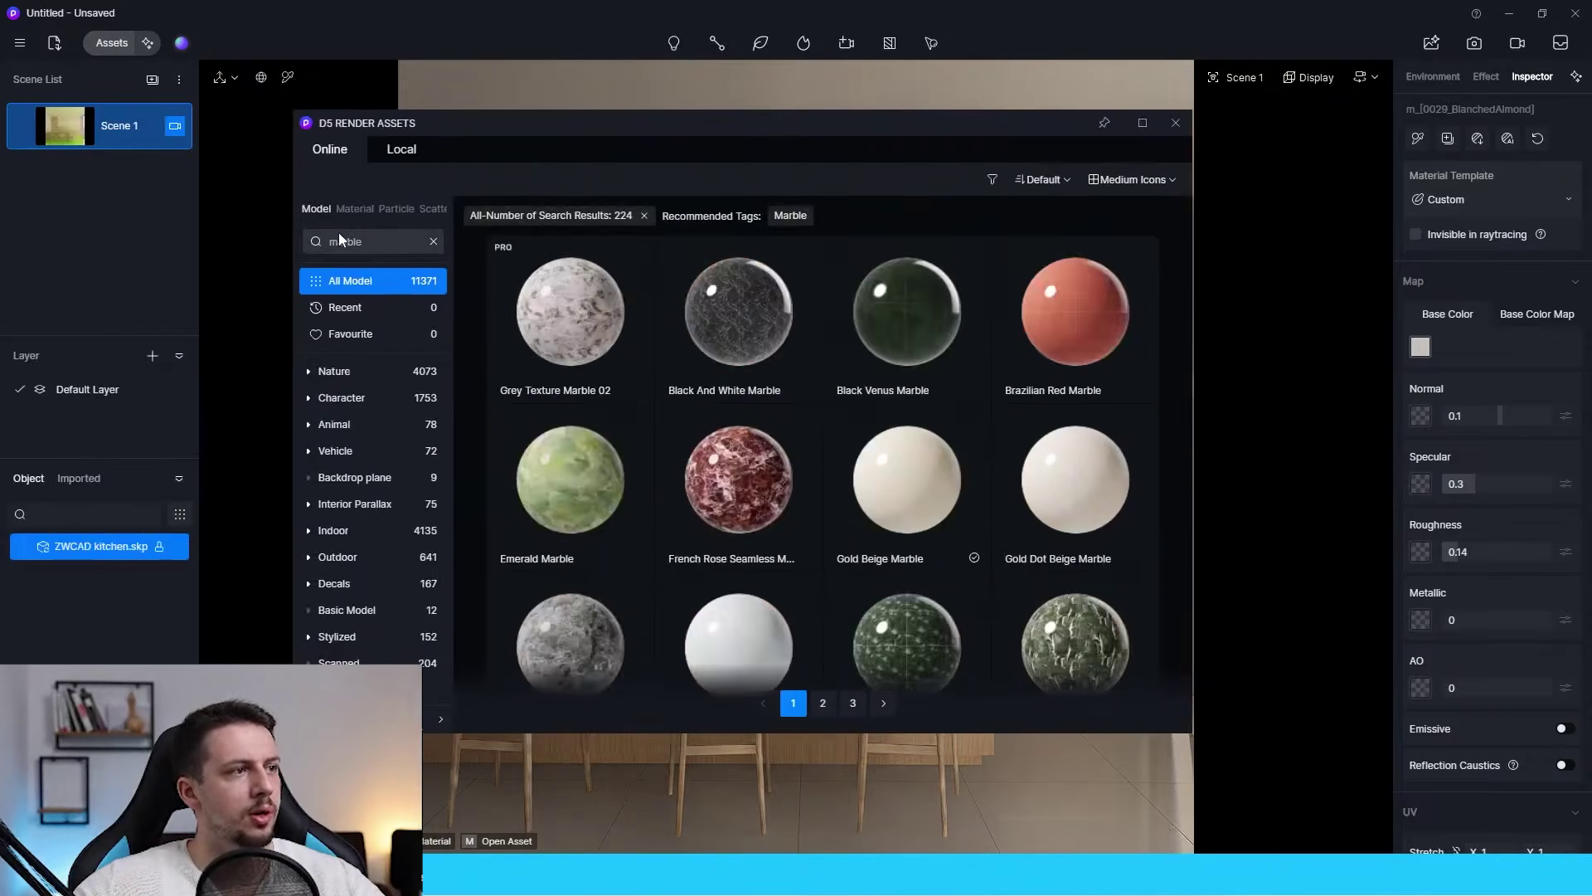
{"action": "left_click", "coordinate": [347, 243]}
{"action": "type", "text": "curta"}
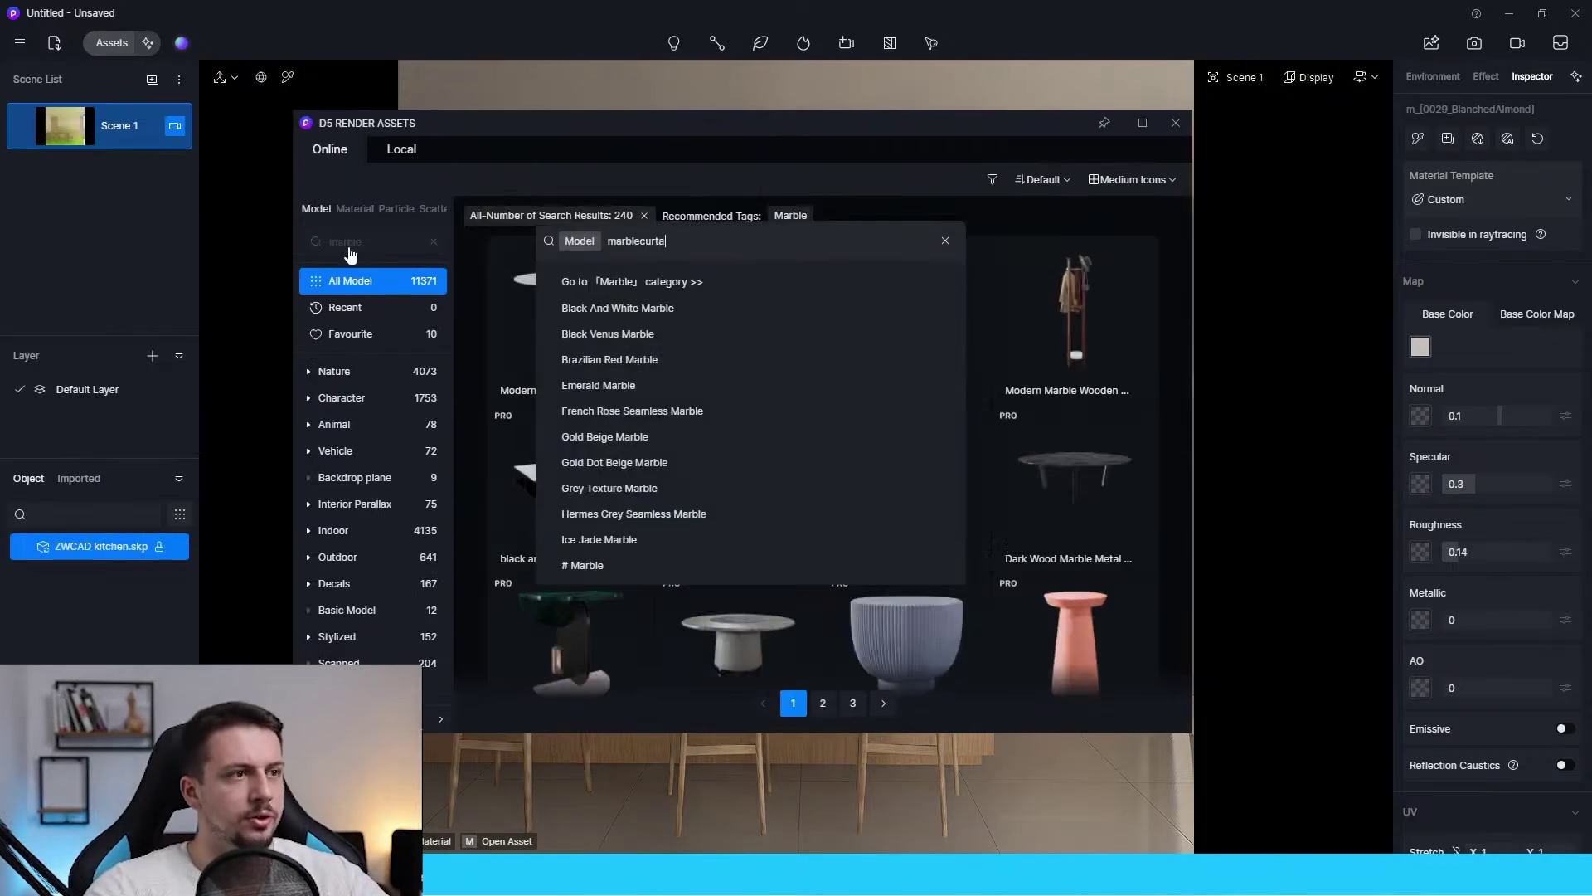
{"action": "type", "text": "in"}
{"action": "key", "text": "ctrl+a"}
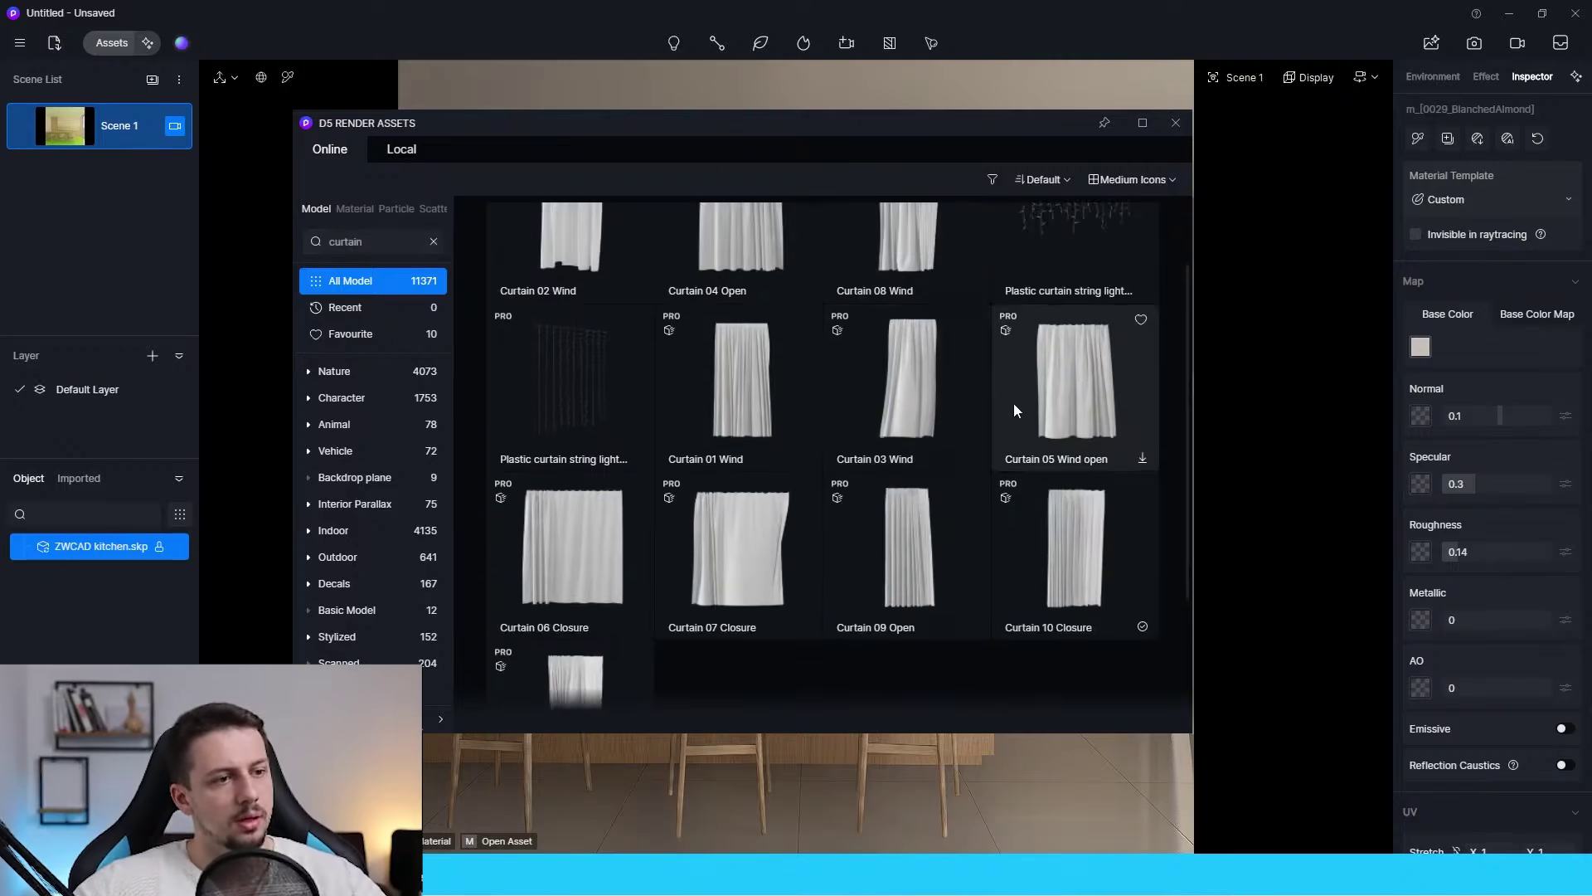
Place the Curtain 10 Closure model on the floor beside the window.
{"action": "scroll", "coordinate": [1014, 403], "scroll_direction": "down", "scroll_amount": 1}
{"action": "left_click", "coordinate": [1063, 499]}
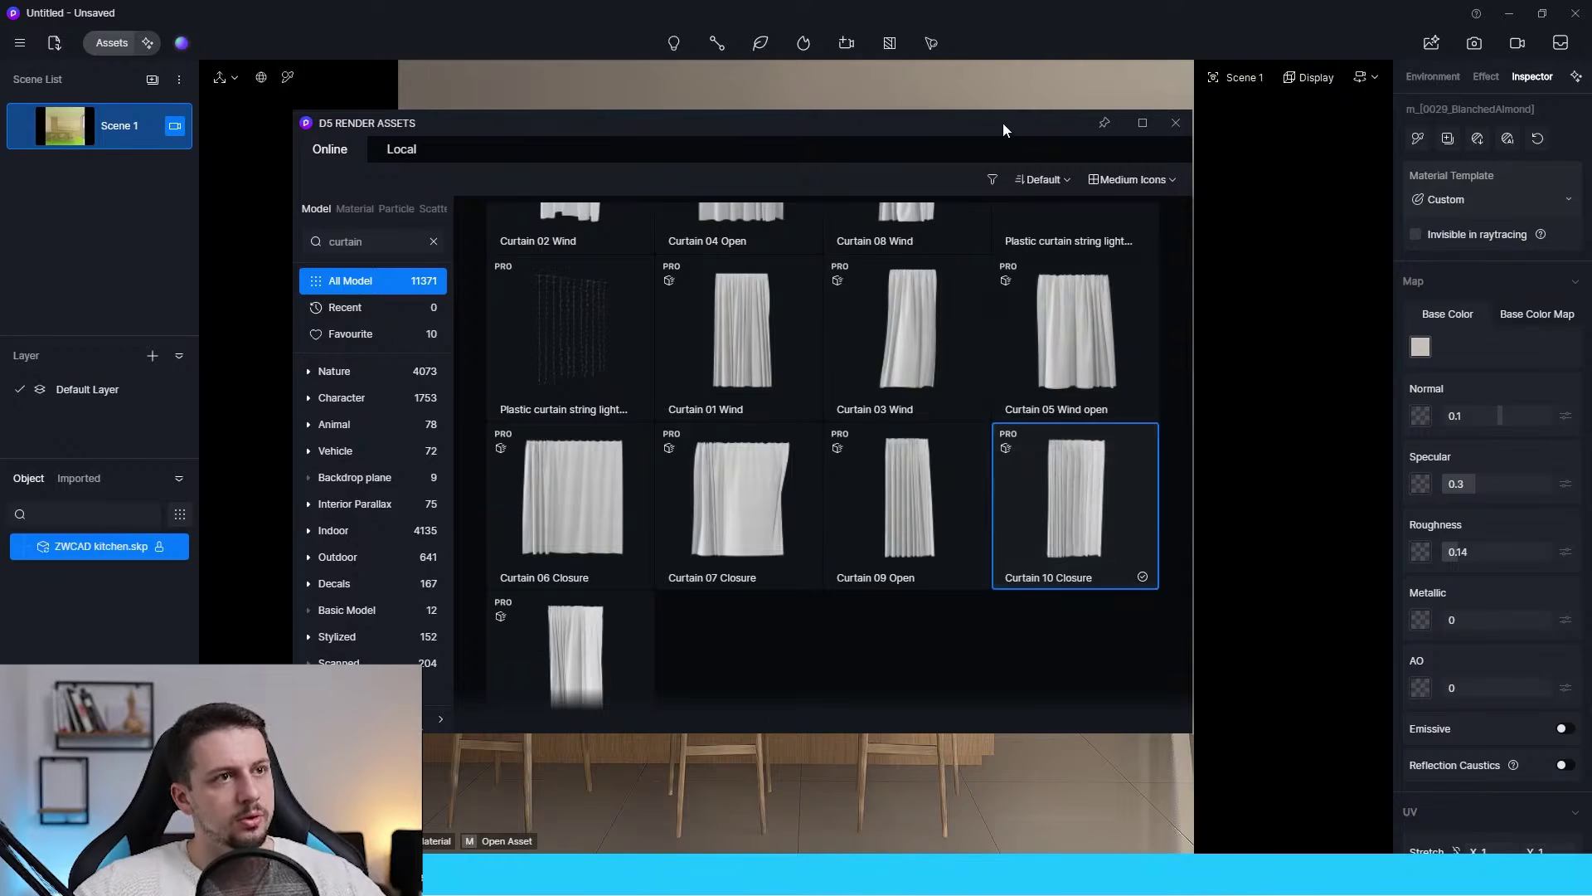
{"action": "left_click_drag", "start_coordinate": [1002, 129], "coordinate": [460, 141]}
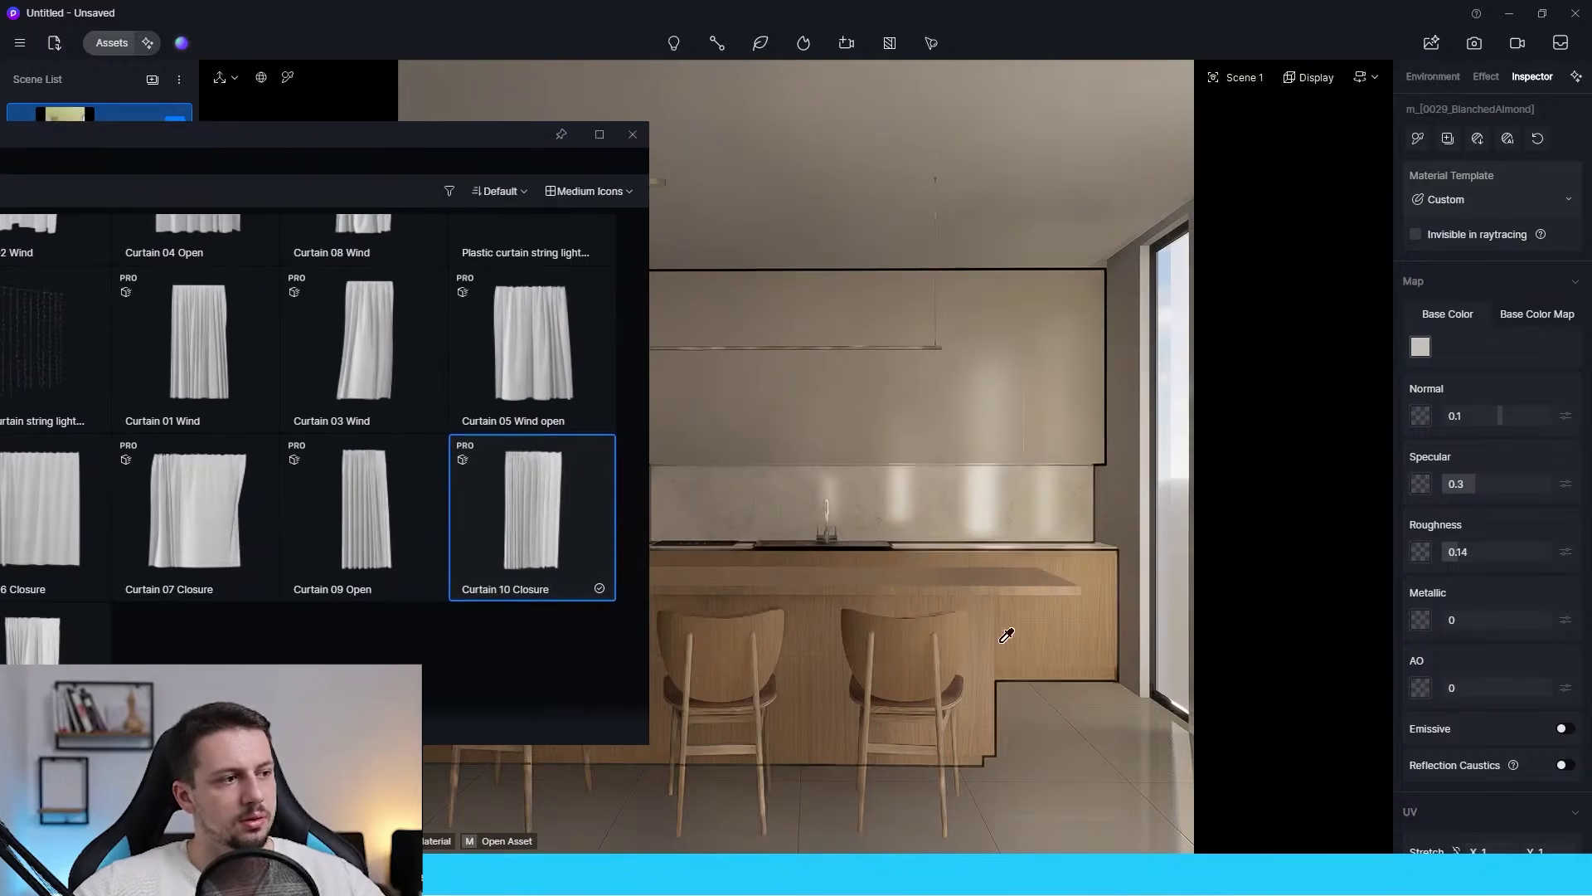
{"action": "left_click", "coordinate": [1122, 718]}
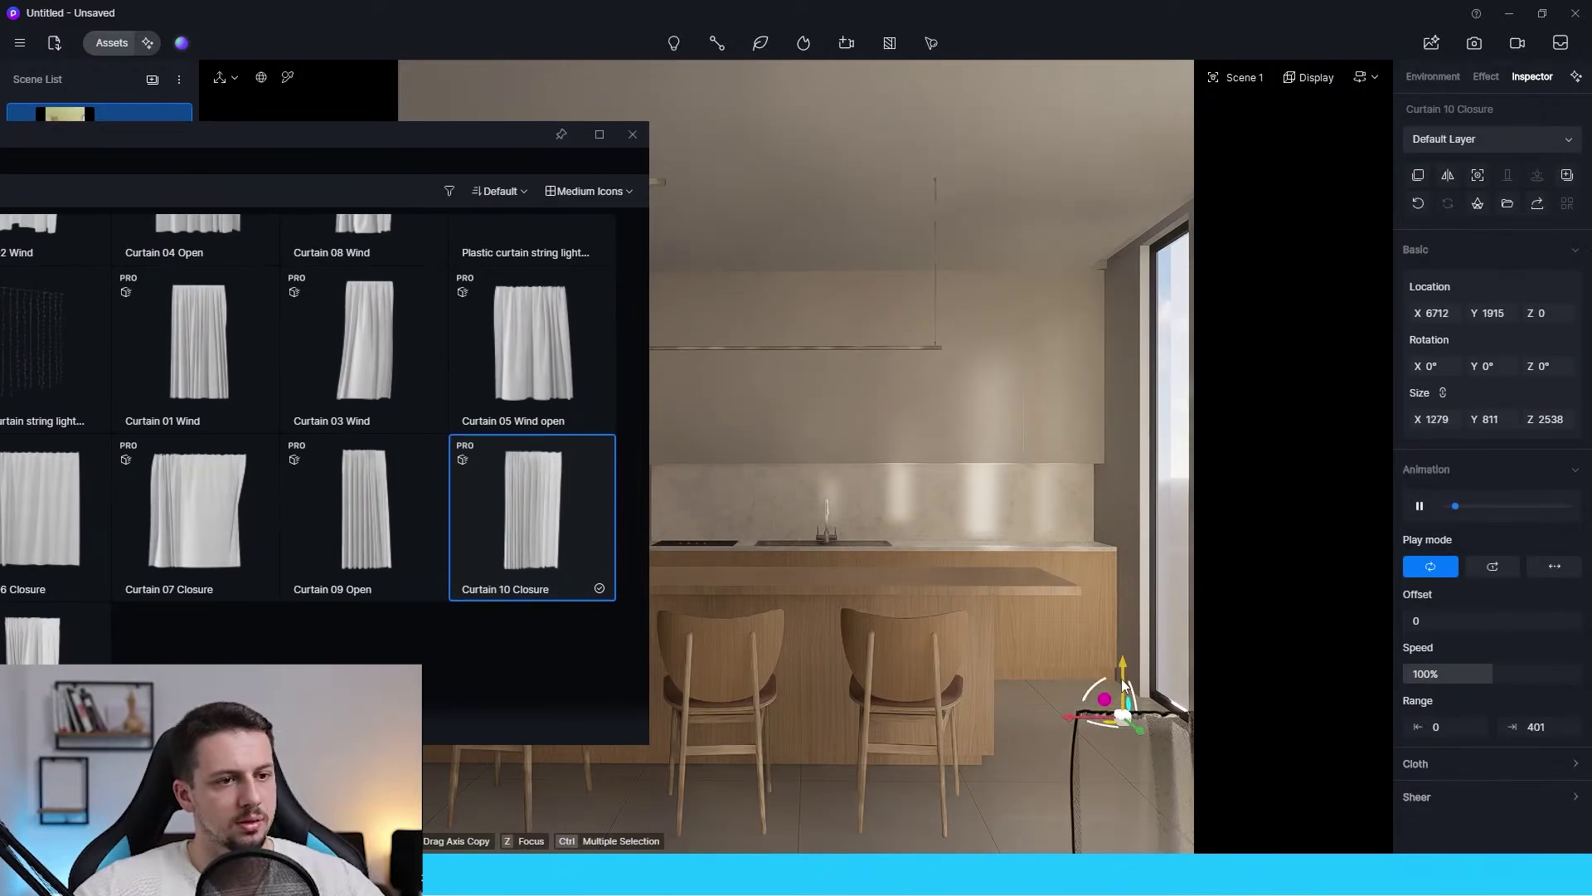
Fit the curtain to the window at X 6818, Z 2957, rotated 90° about Z and 3055 high, with its animation paused.
{"action": "left_click_drag", "start_coordinate": [1122, 685], "coordinate": [1109, 263]}
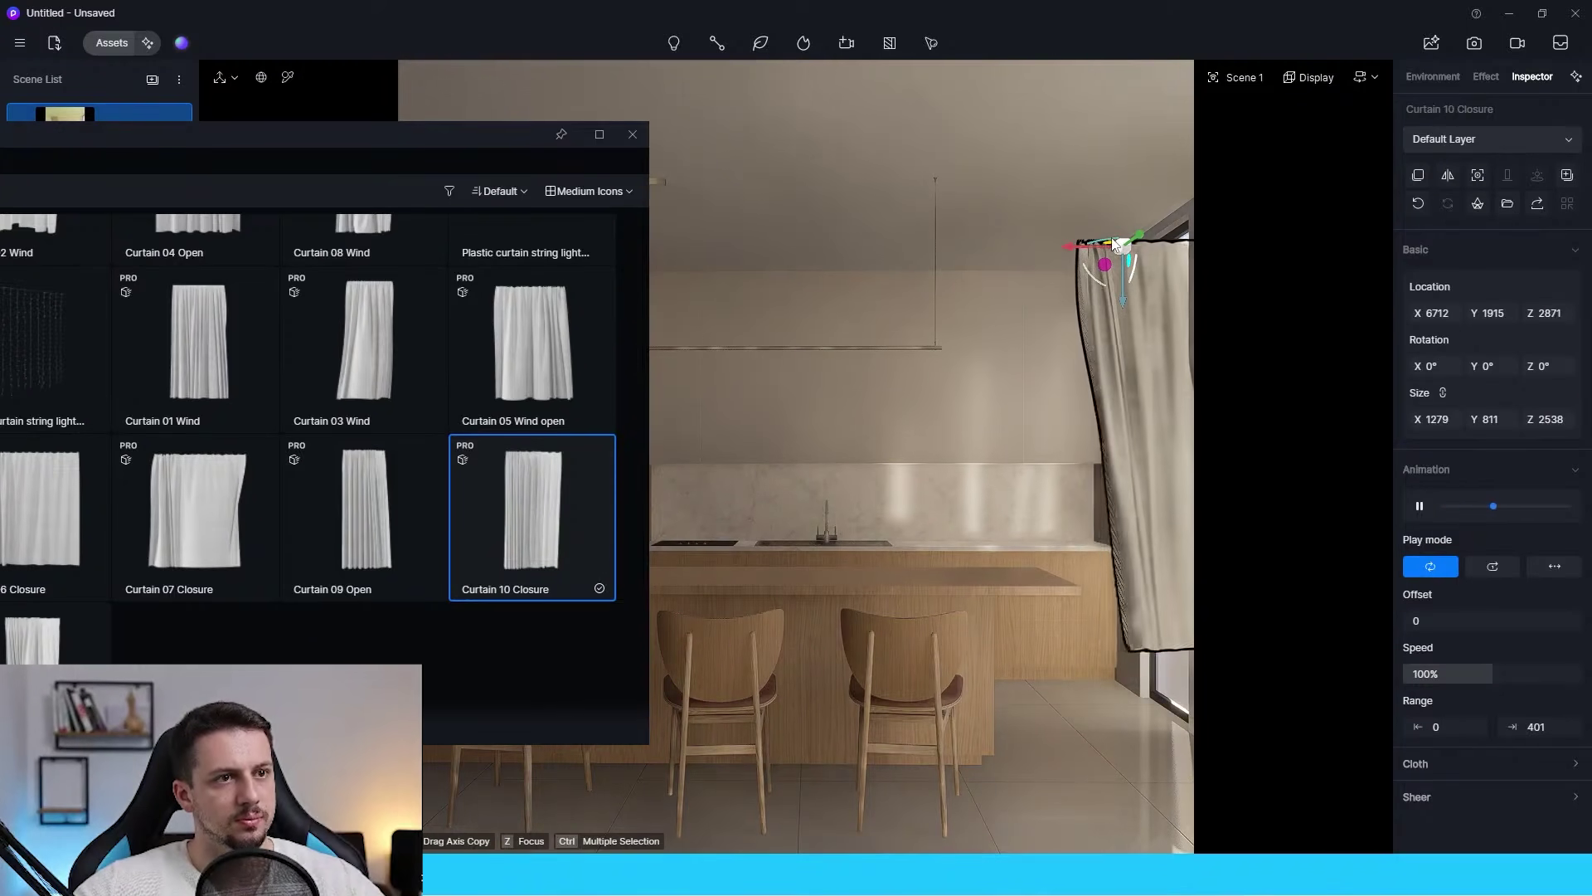
{"action": "left_click_drag", "start_coordinate": [1113, 240], "coordinate": [1092, 246]}
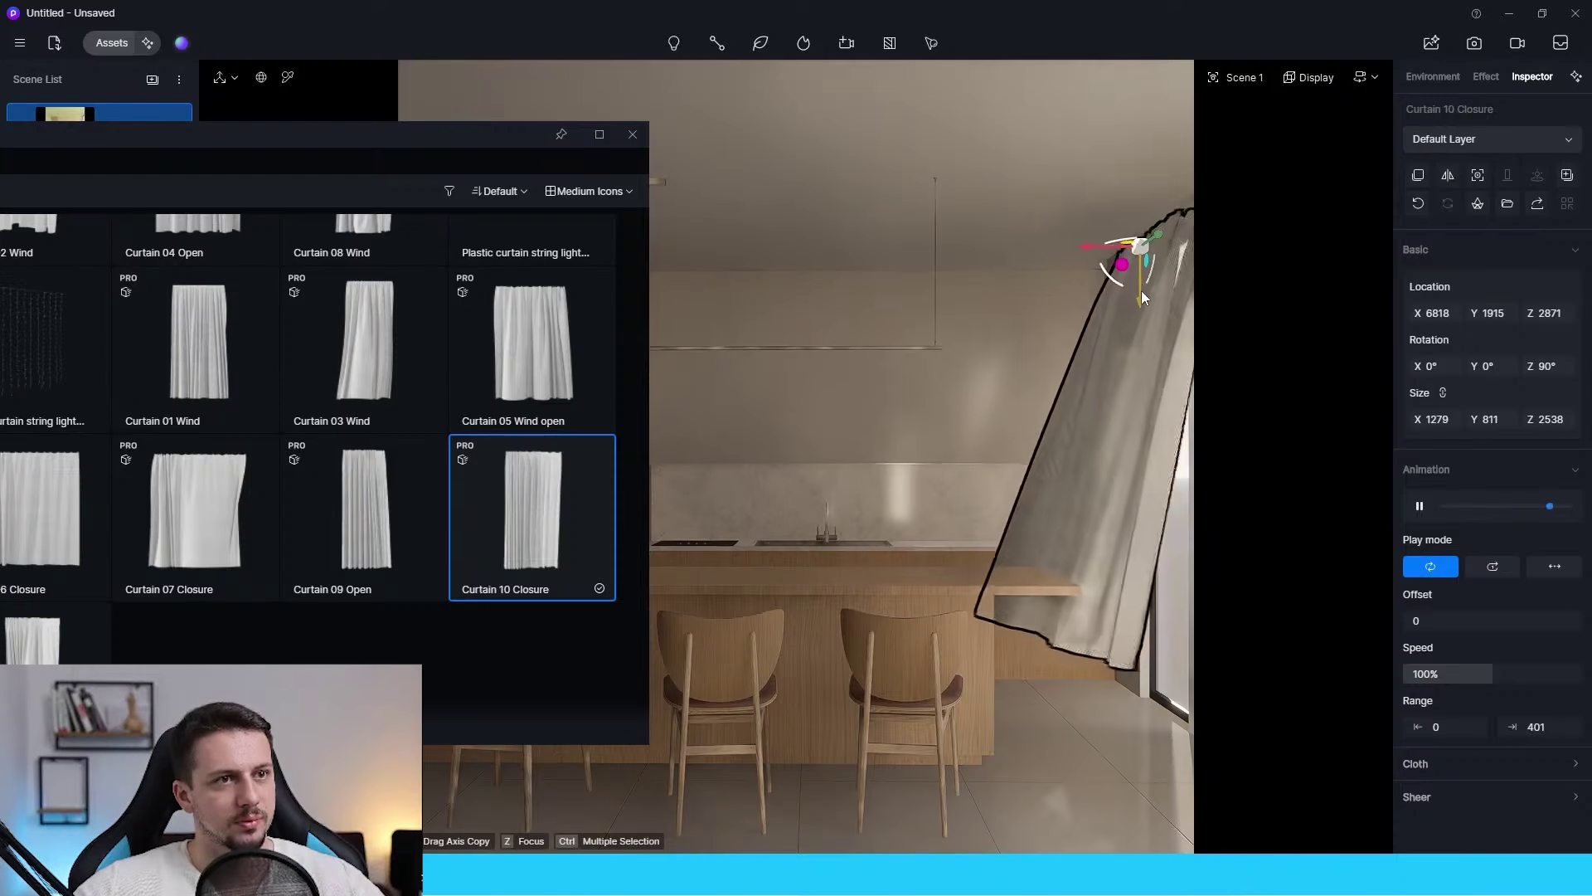
{"action": "left_click_drag", "start_coordinate": [1141, 293], "coordinate": [1140, 280]}
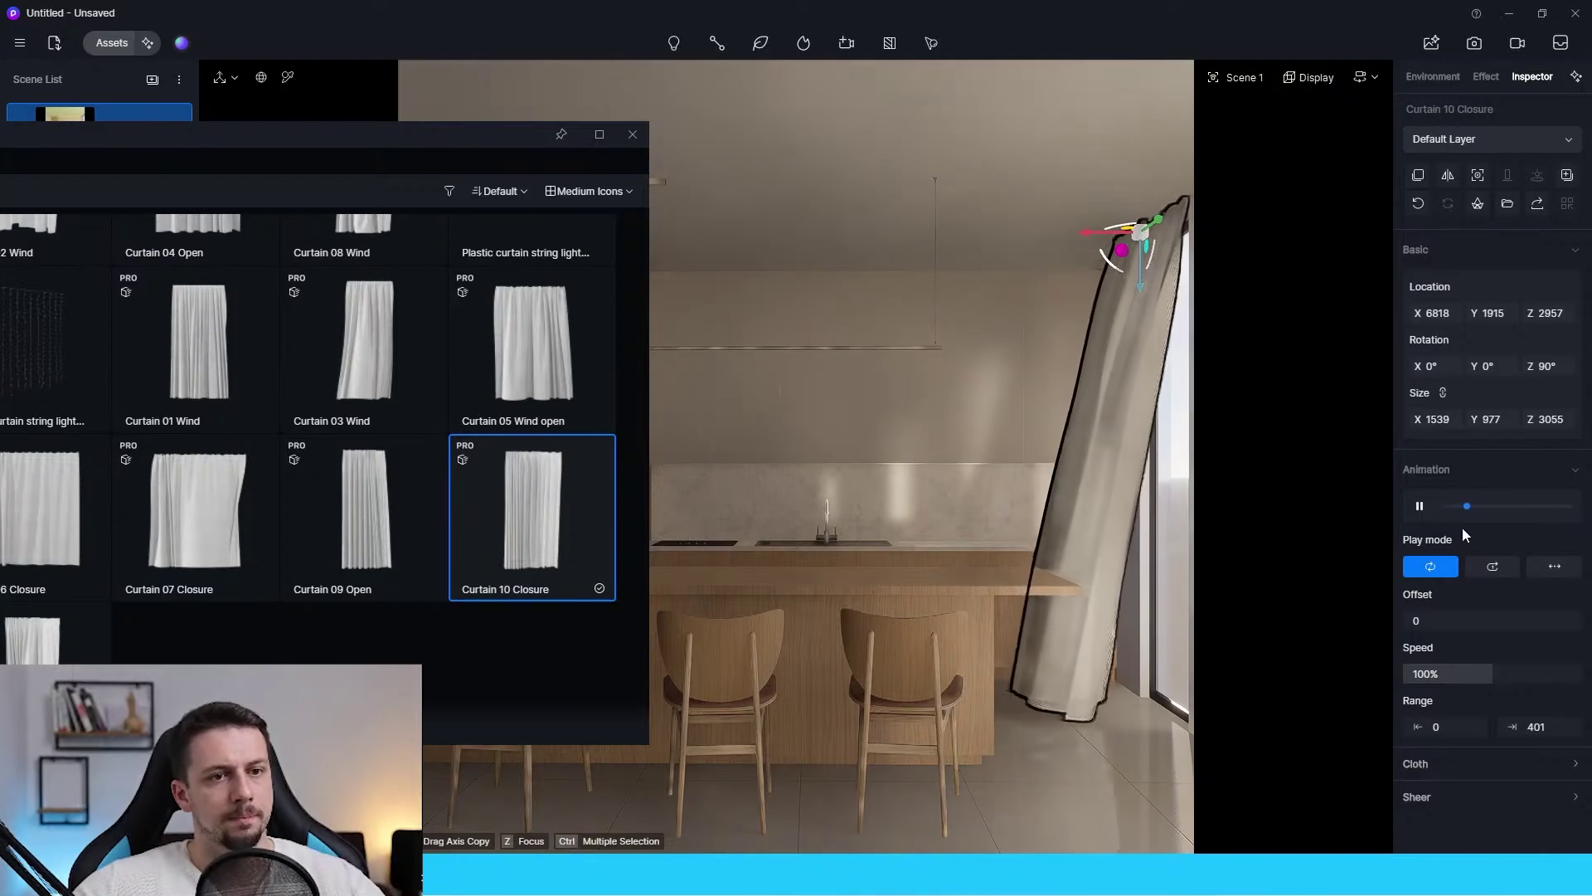
{"action": "left_click", "coordinate": [1418, 506]}
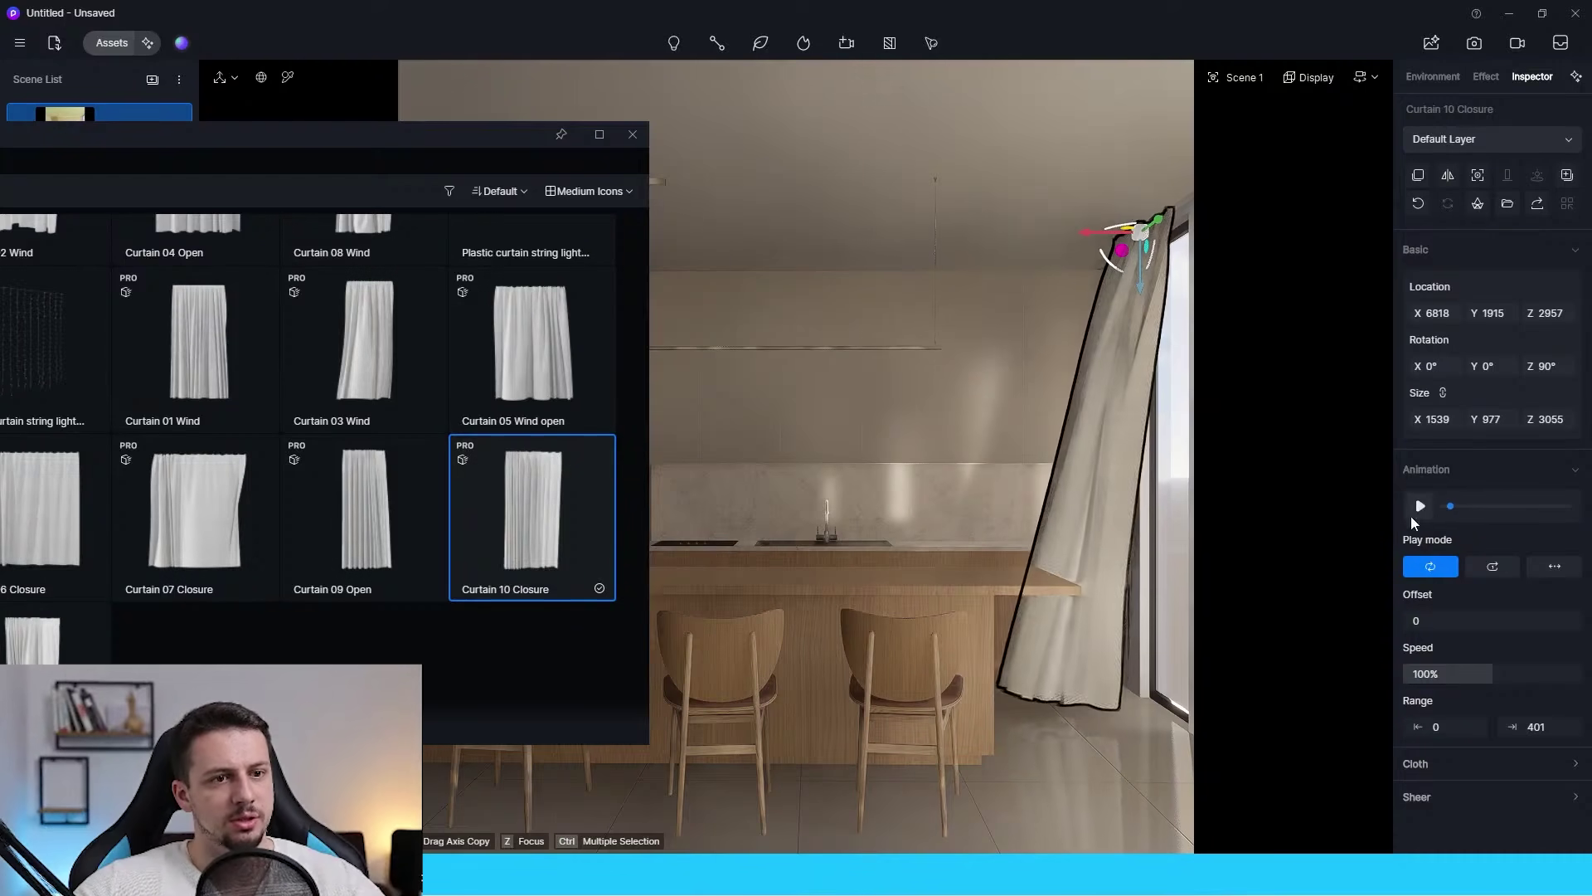
Set the end of the curtain's animation range to 3.
{"action": "type", "text": "3"}
{"action": "key", "text": "Return"}
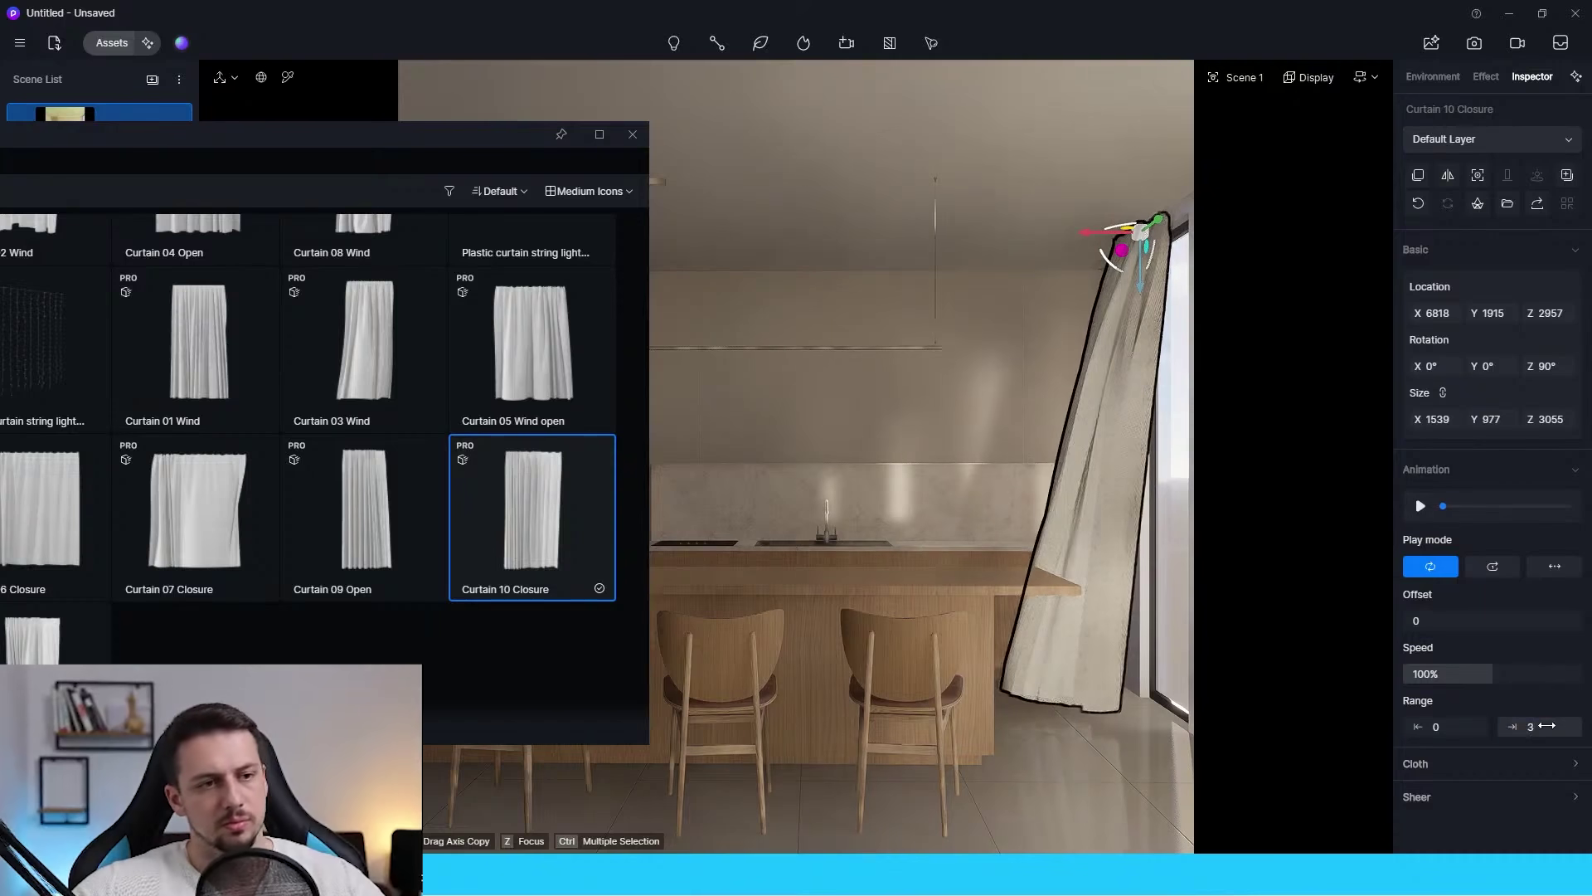
{"action": "left_click", "coordinate": [810, 298]}
Clear the model search and pick the biscuits and whole grains combination from the indoor kitchen and bathroom models.
{"action": "left_click_drag", "start_coordinate": [158, 748], "coordinate": [774, 96]}
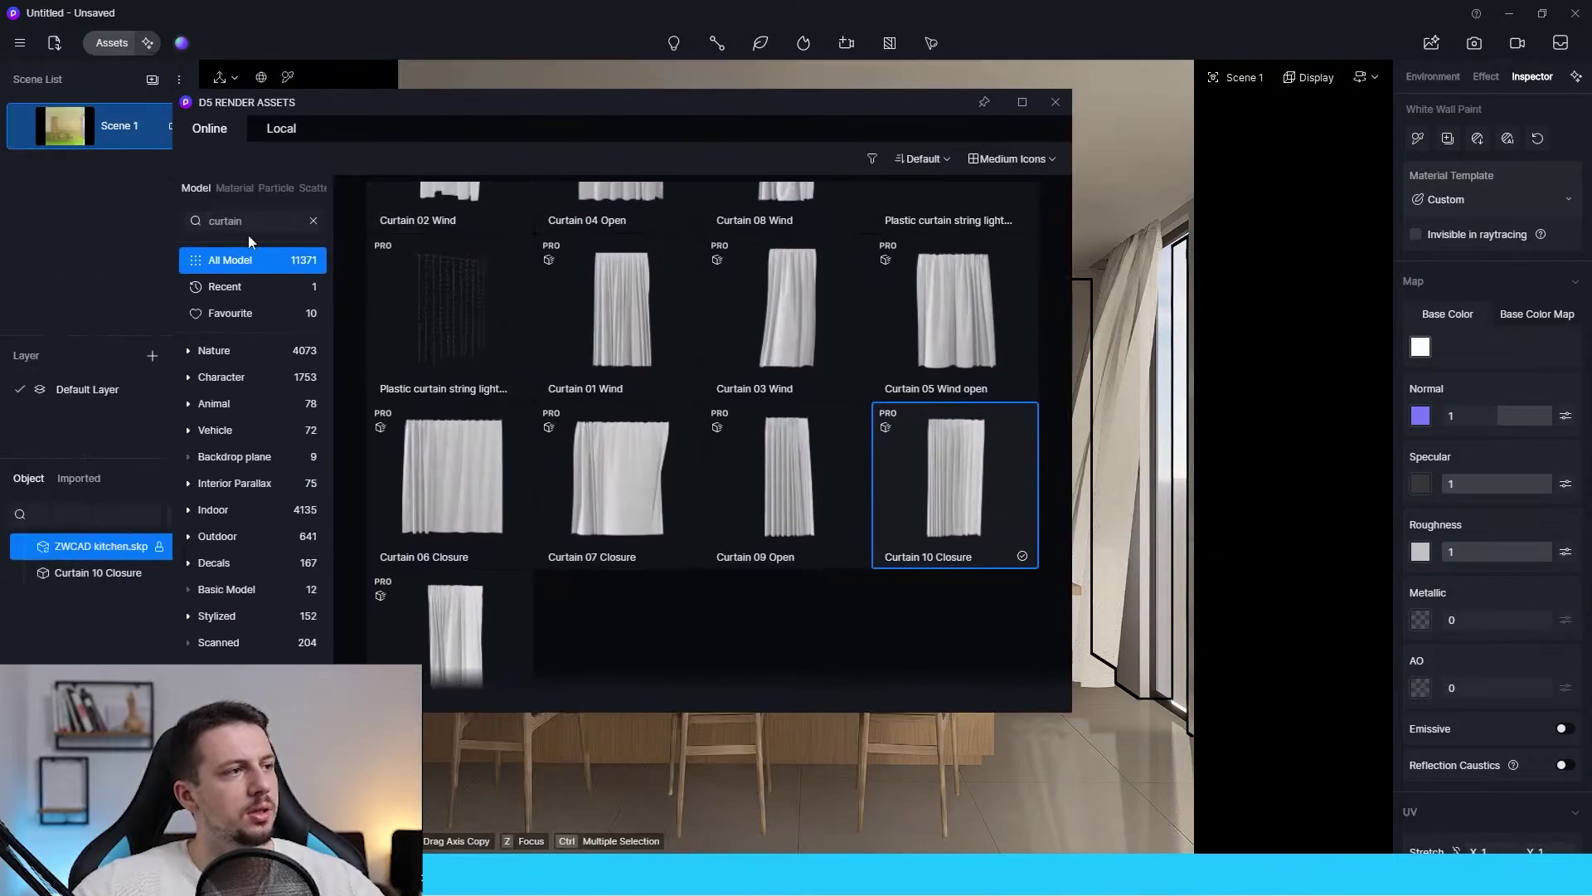
{"action": "left_click", "coordinate": [302, 222]}
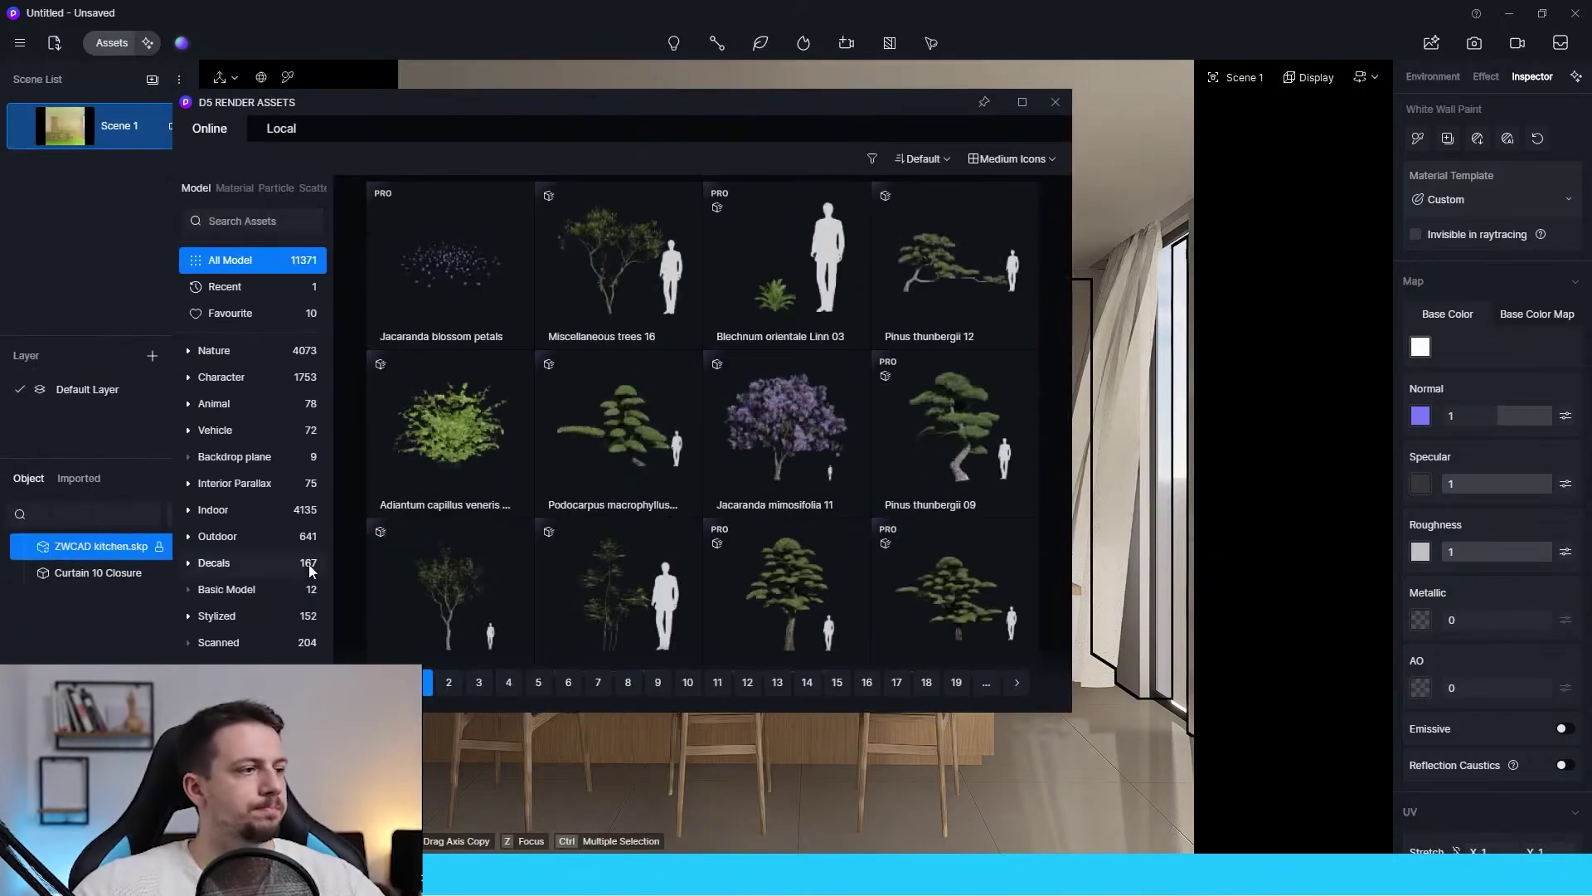
{"action": "left_click", "coordinate": [188, 510]}
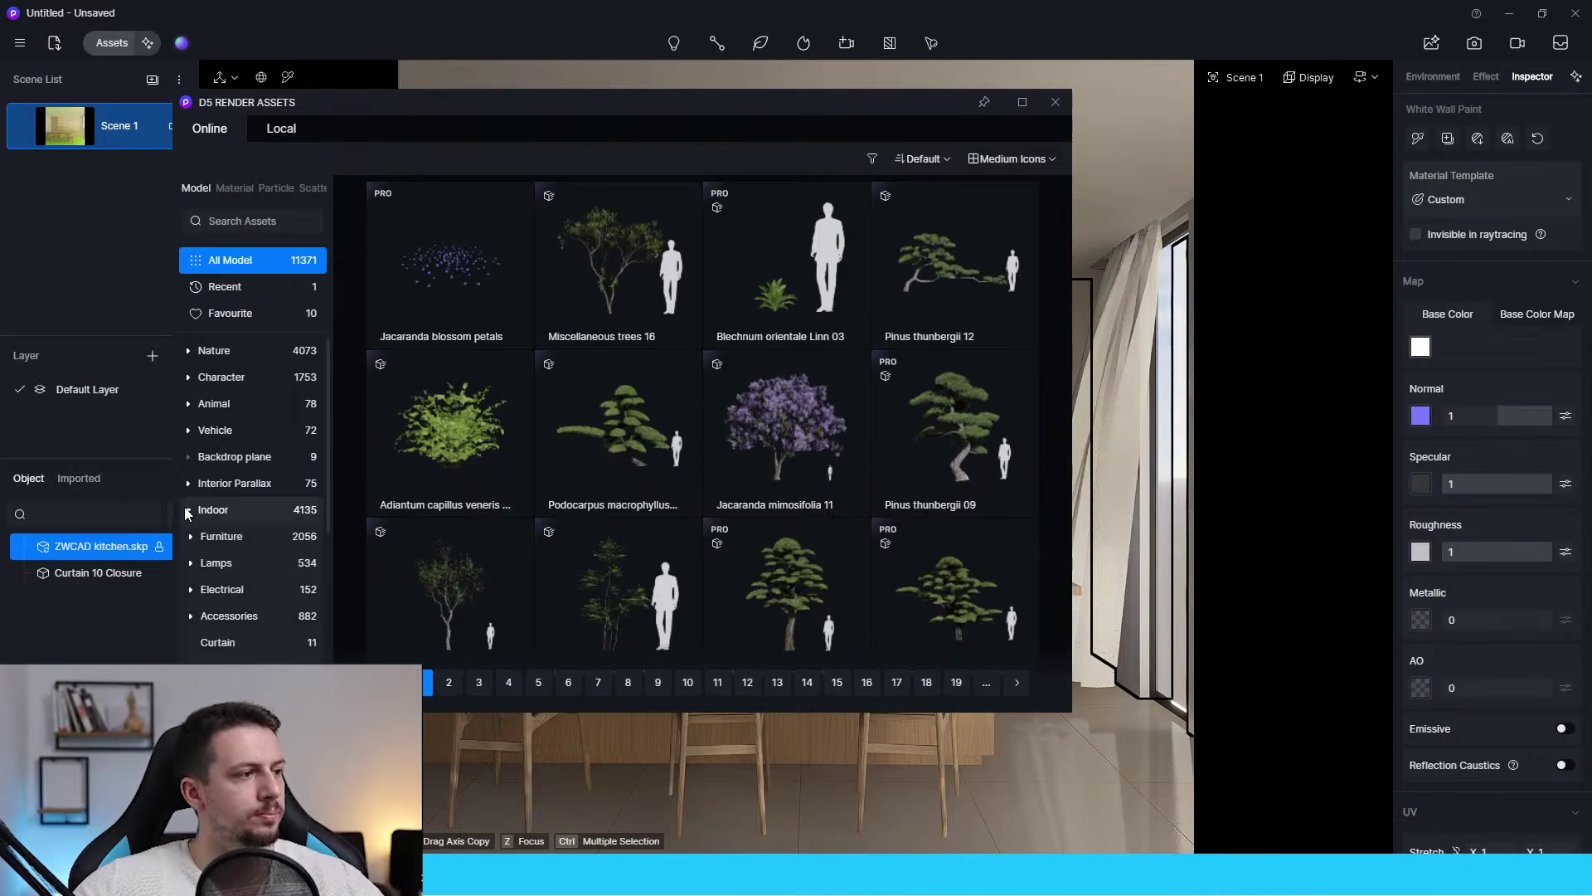
{"action": "scroll", "coordinate": [207, 567], "scroll_direction": "down", "scroll_amount": 3}
{"action": "left_click", "coordinate": [231, 418]}
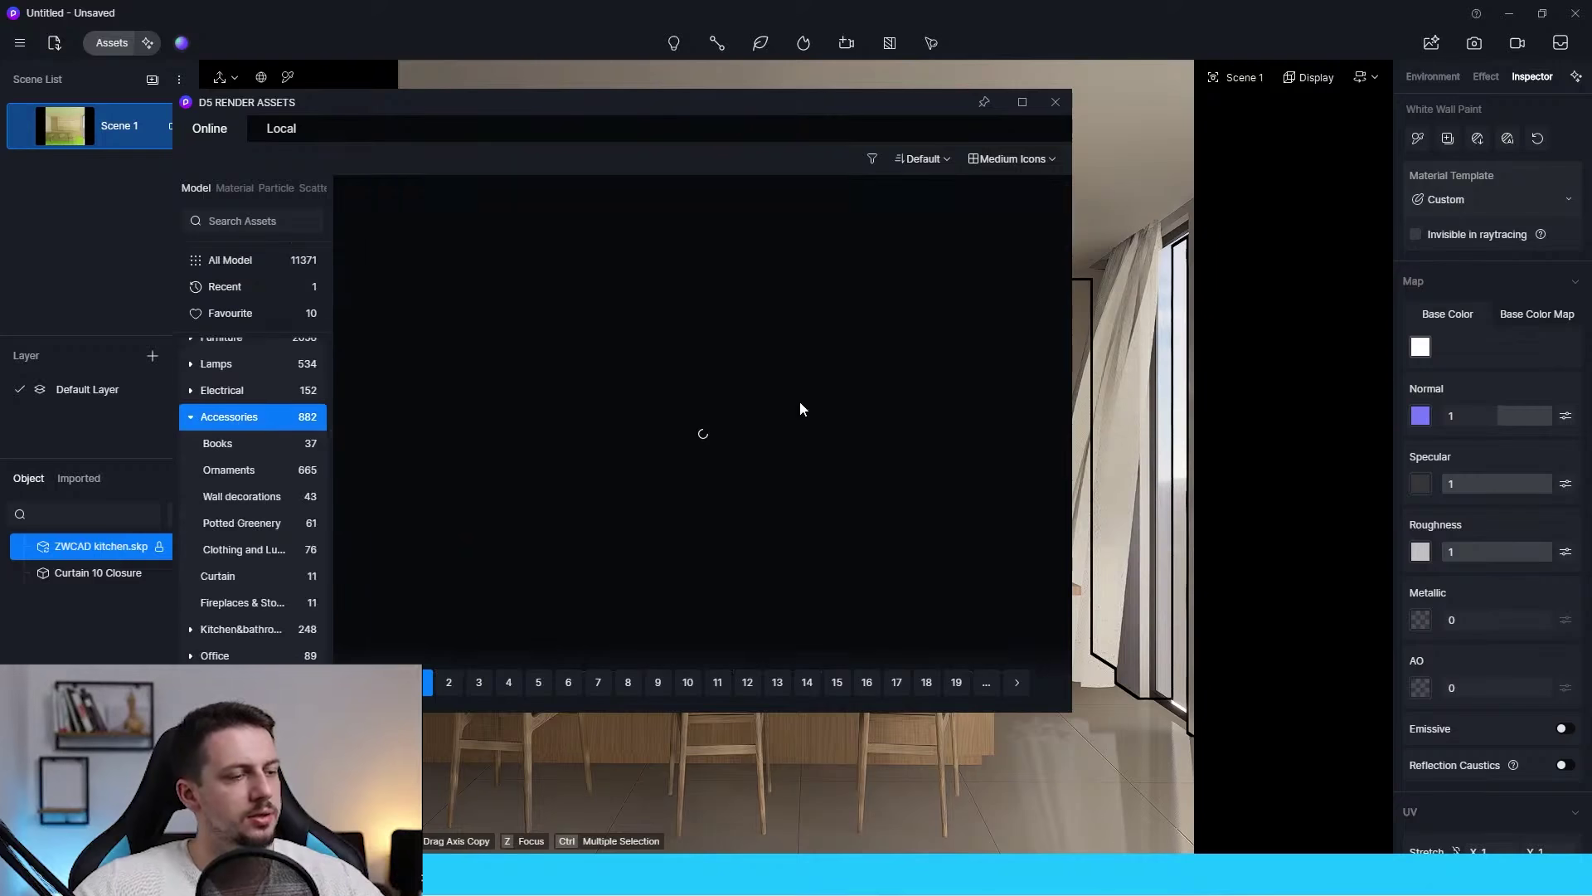
{"action": "left_click", "coordinate": [241, 628]}
{"action": "scroll", "coordinate": [952, 434], "scroll_direction": "down", "scroll_amount": 3}
{"action": "left_click_drag", "start_coordinate": [791, 103], "coordinate": [324, 147]}
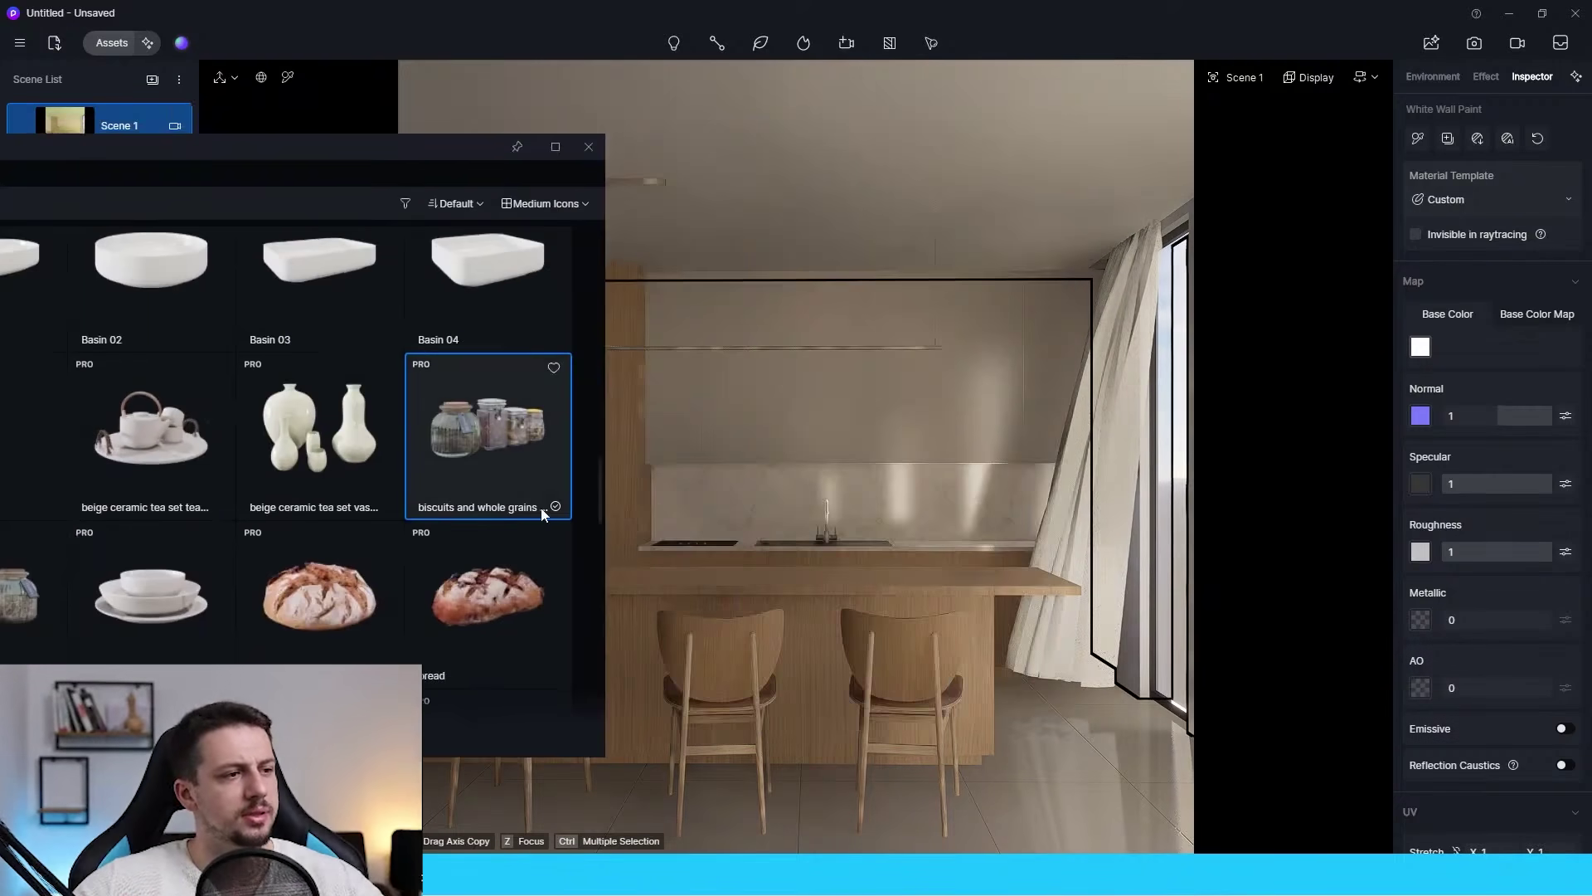
Place the grain jars on the back counter beside the curtain and rotate them 90° about Z.
{"action": "left_click", "coordinate": [988, 544]}
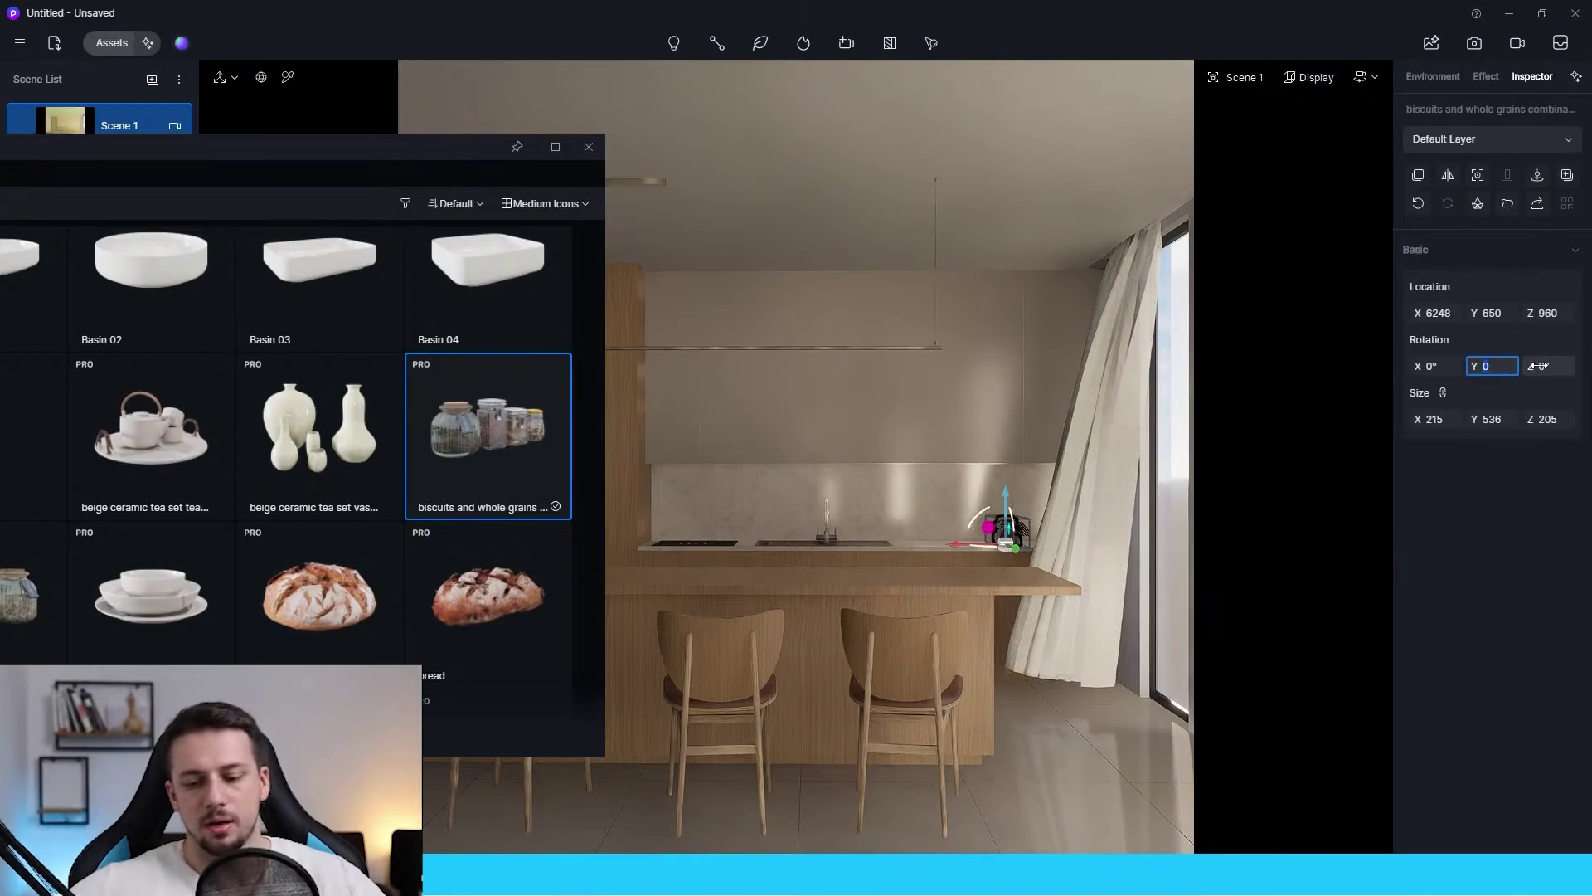
{"action": "type", "text": "90"}
{"action": "key", "text": "Return"}
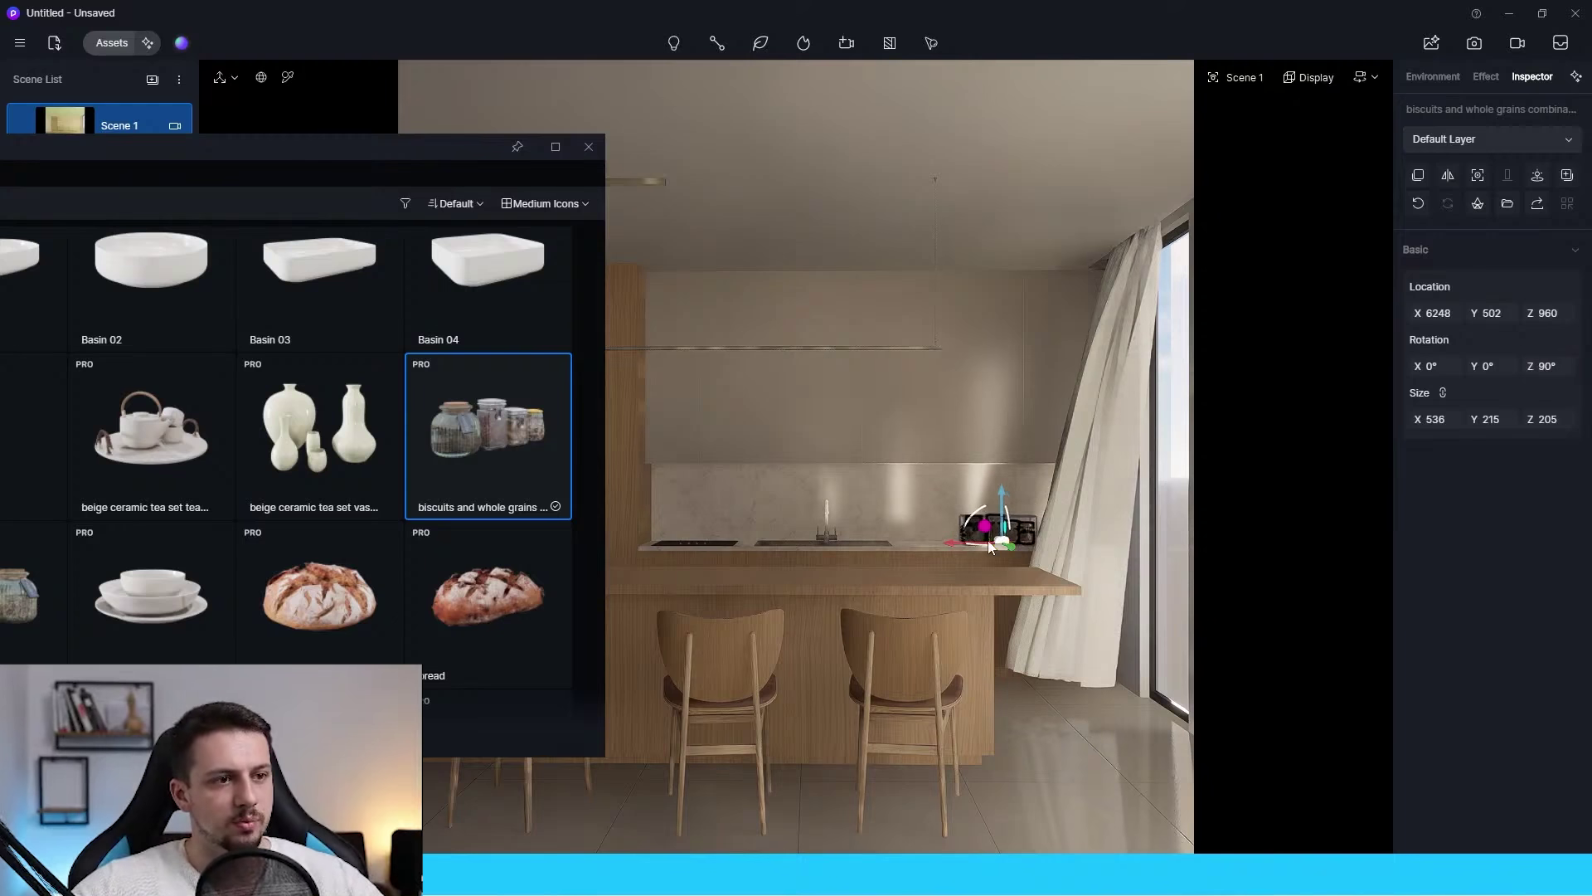
Find the Modern Vase Plant 02 model in the asset library and place it on the island worktop in front of the tall cabinet.
{"action": "left_click", "coordinate": [1038, 680]}
{"action": "left_click", "coordinate": [555, 147]}
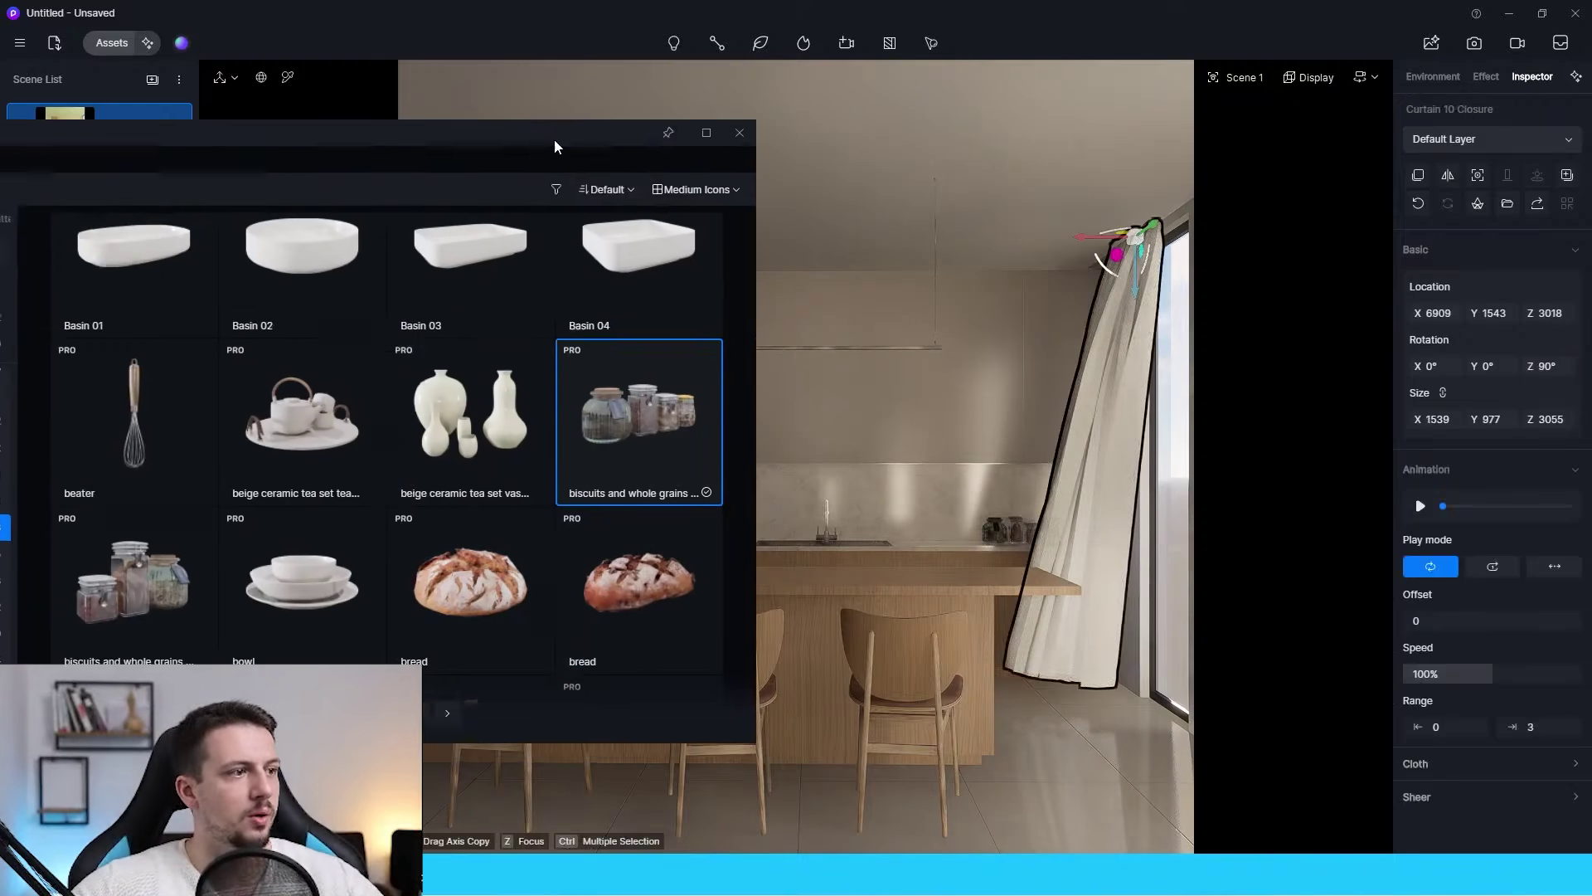
{"action": "scroll", "coordinate": [692, 446], "scroll_direction": "down", "scroll_amount": 2}
{"action": "scroll", "coordinate": [693, 445], "scroll_direction": "down", "scroll_amount": 15}
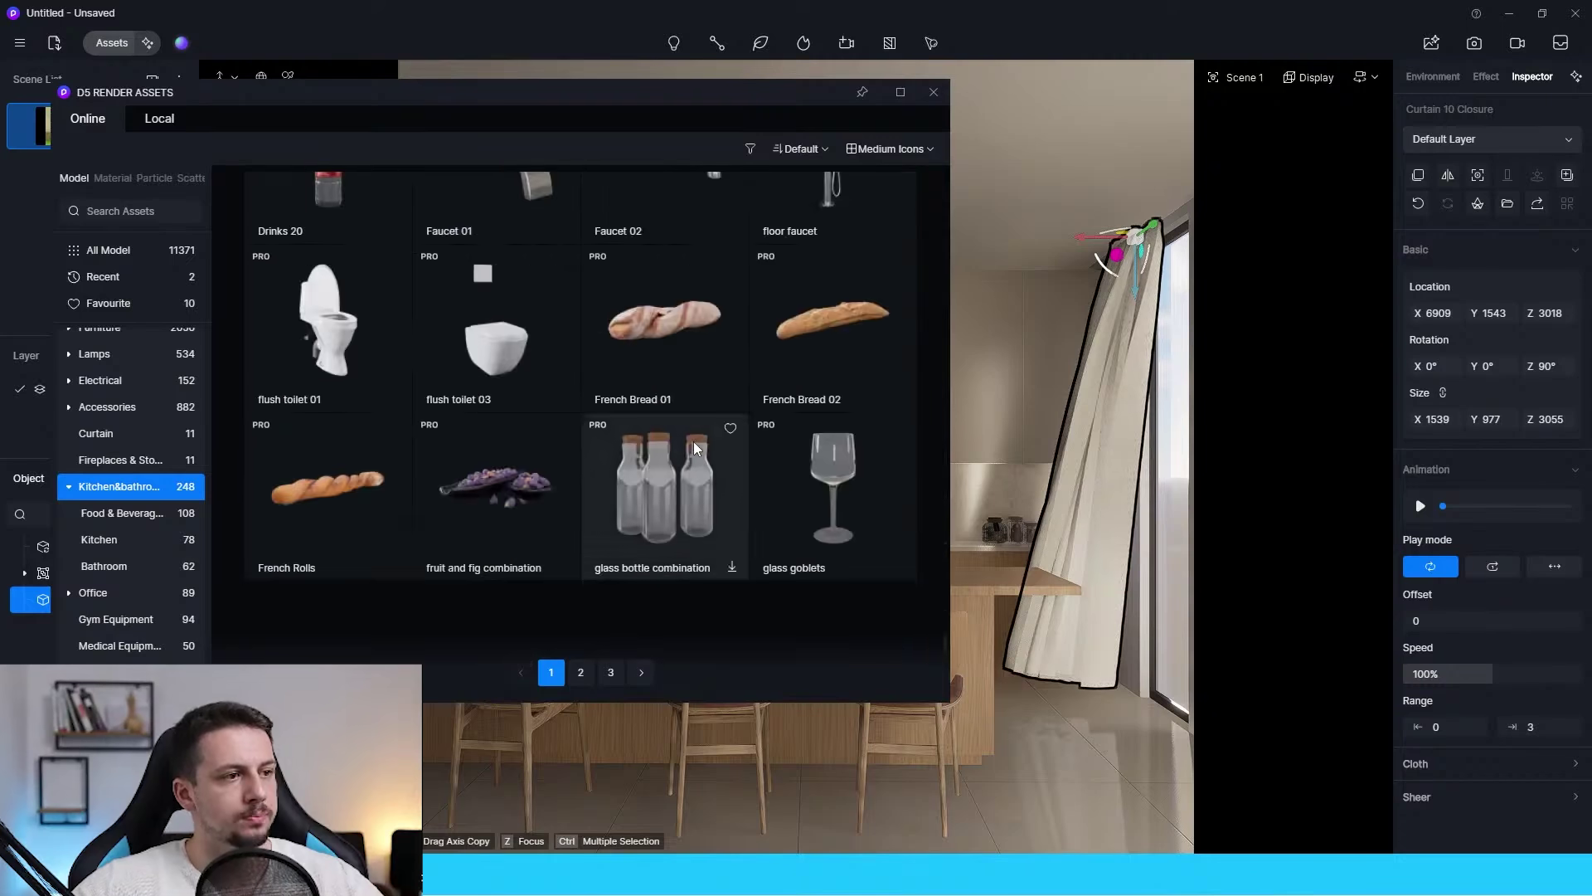
{"action": "left_click_drag", "start_coordinate": [709, 95], "coordinate": [586, 693]}
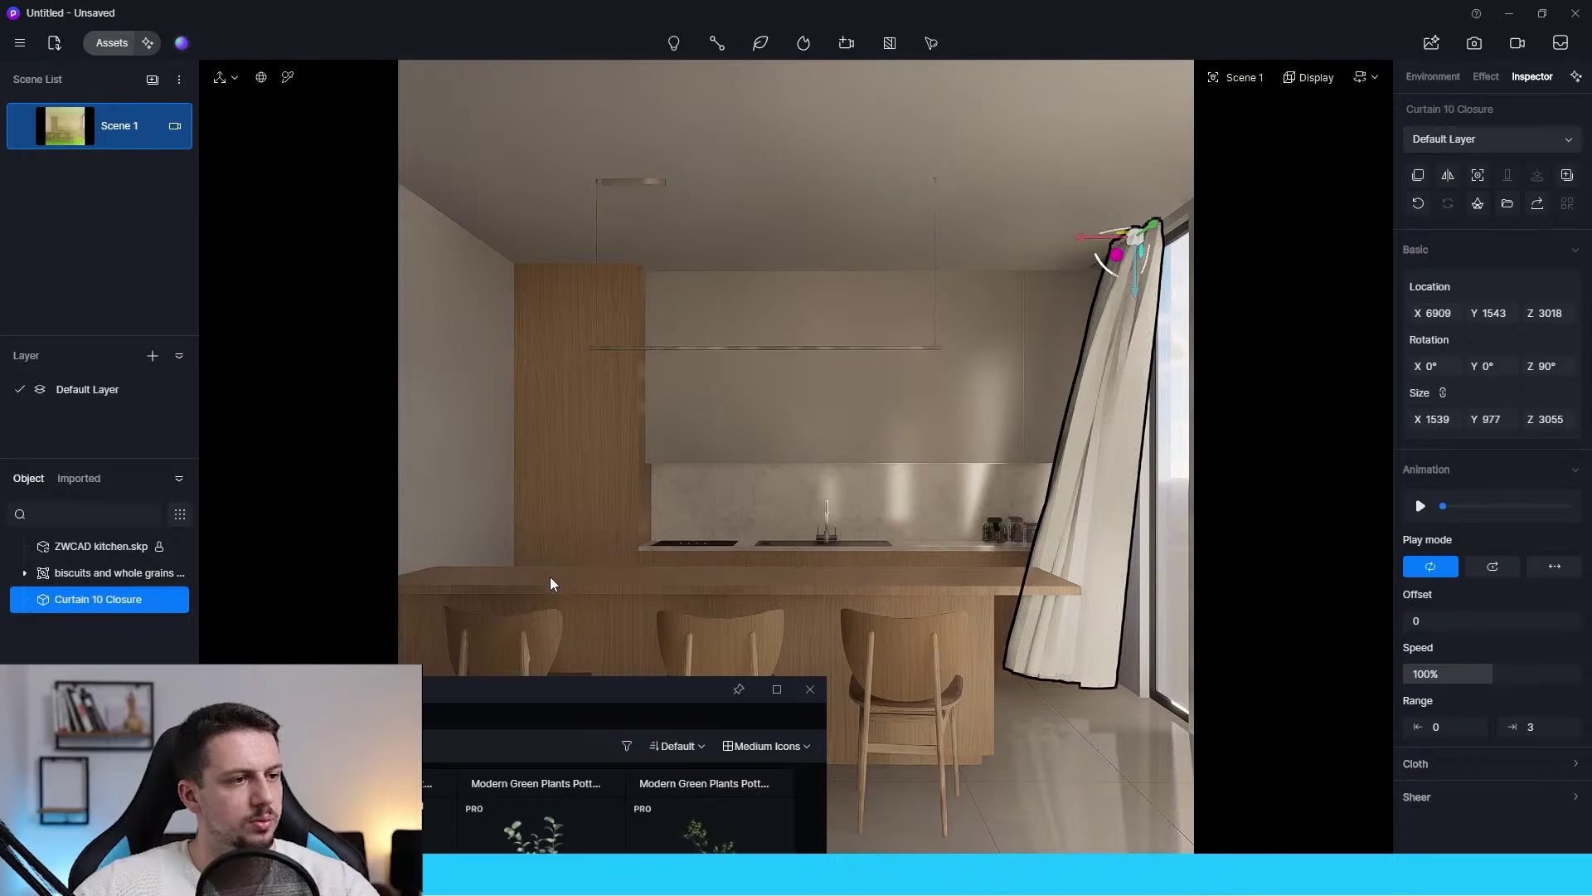
{"action": "left_click", "coordinate": [550, 576]}
{"action": "left_click_drag", "start_coordinate": [574, 689], "coordinate": [592, 213]}
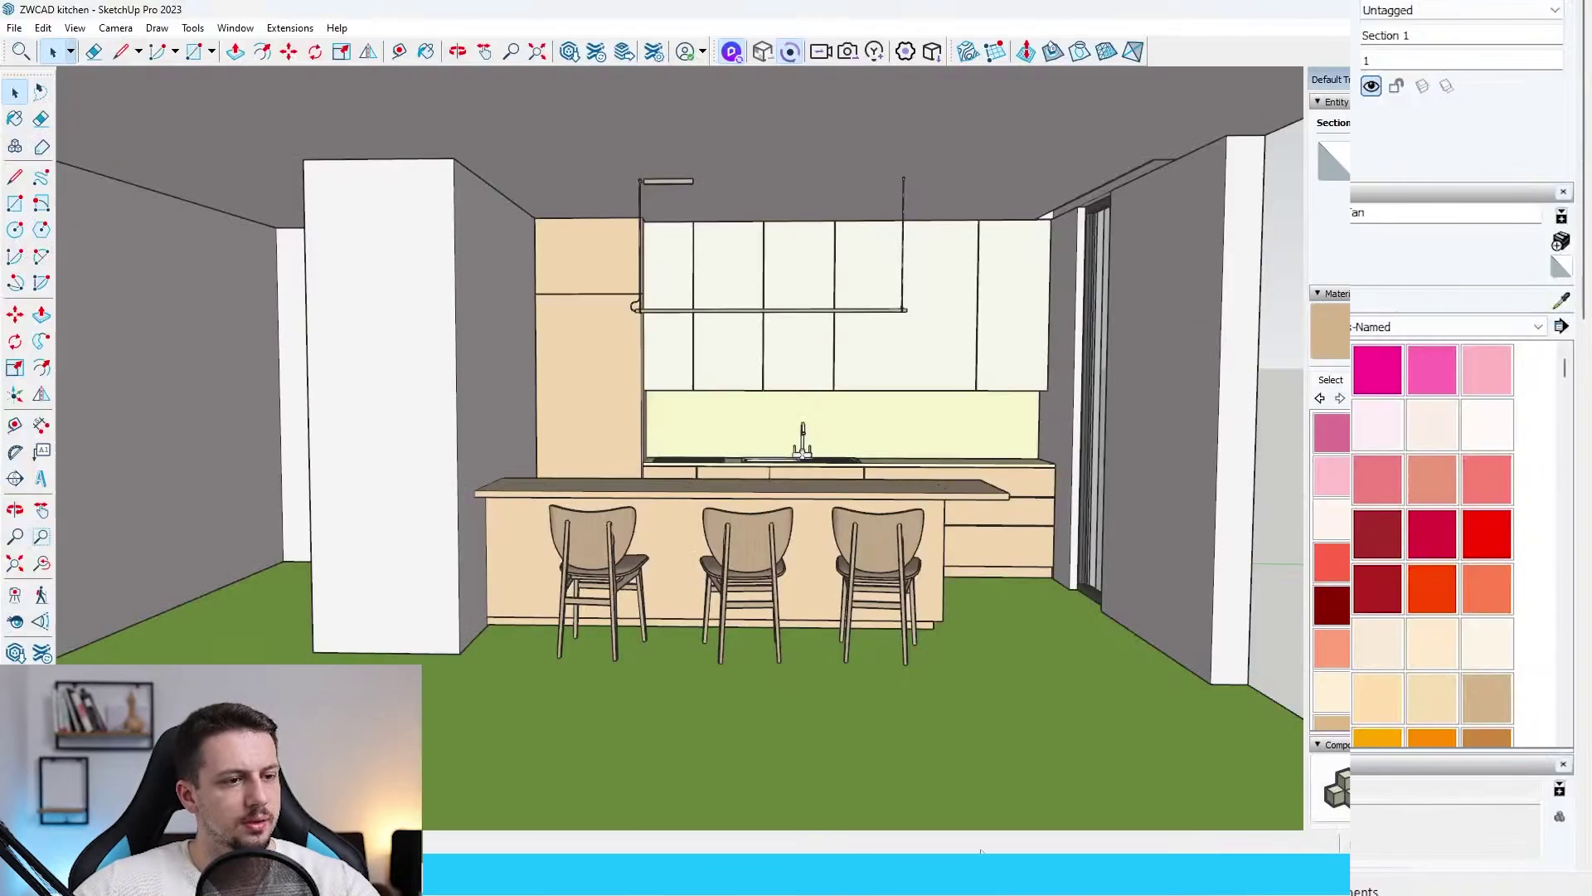
Open the island worktop for editing and shorten its overhanging end with Push/Pull, leaving a narrow strip beyond the base.
{"action": "scroll", "coordinate": [952, 509], "scroll_direction": "up", "scroll_amount": 8}
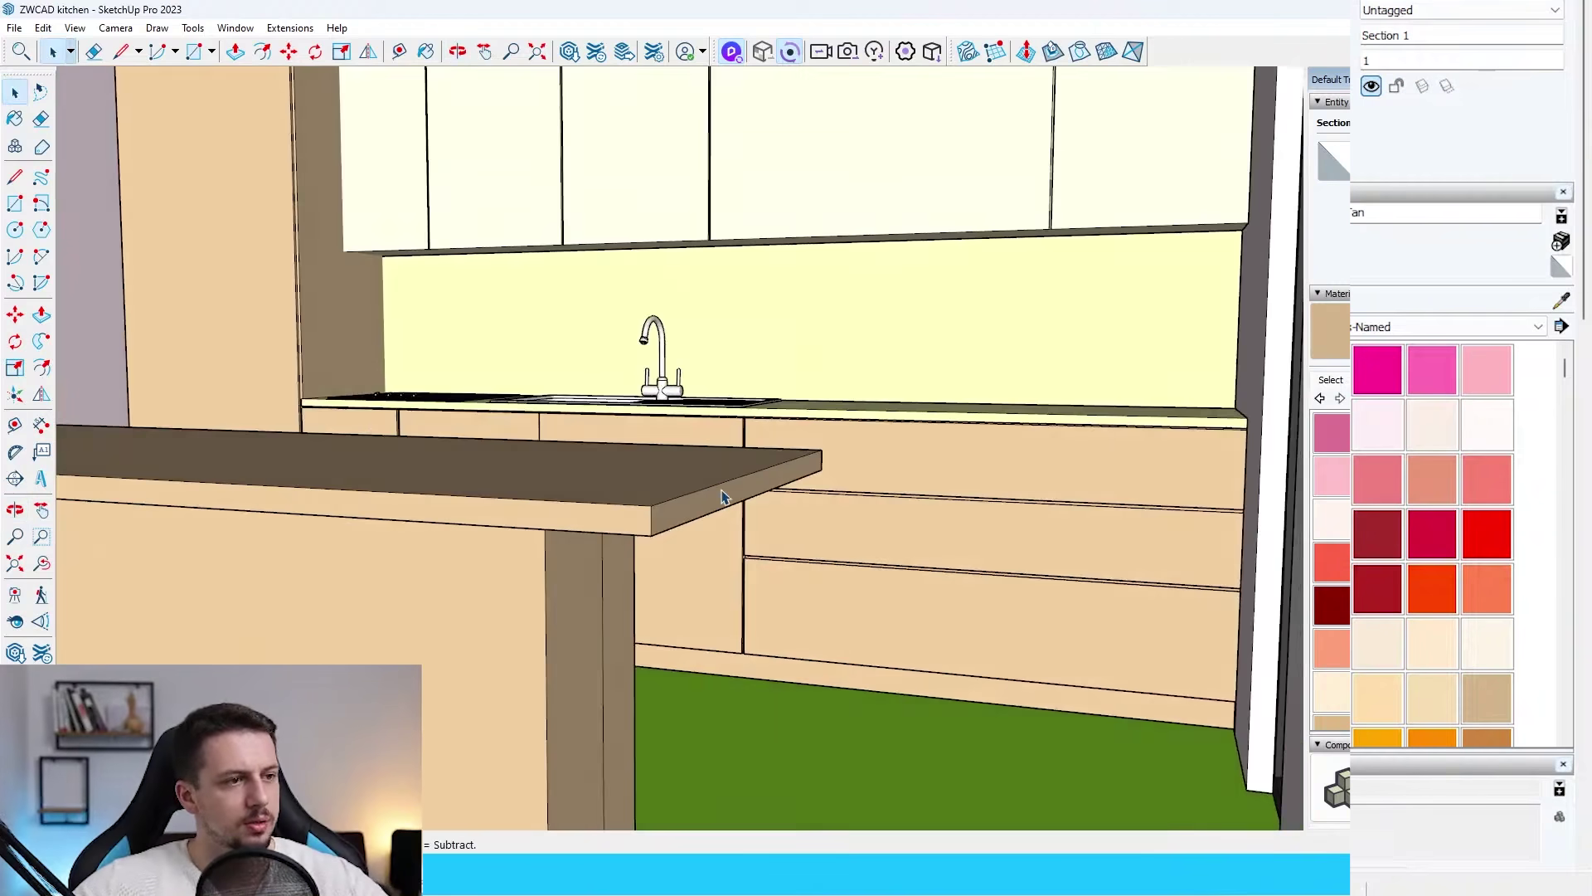
{"action": "double_click", "coordinate": [721, 490]}
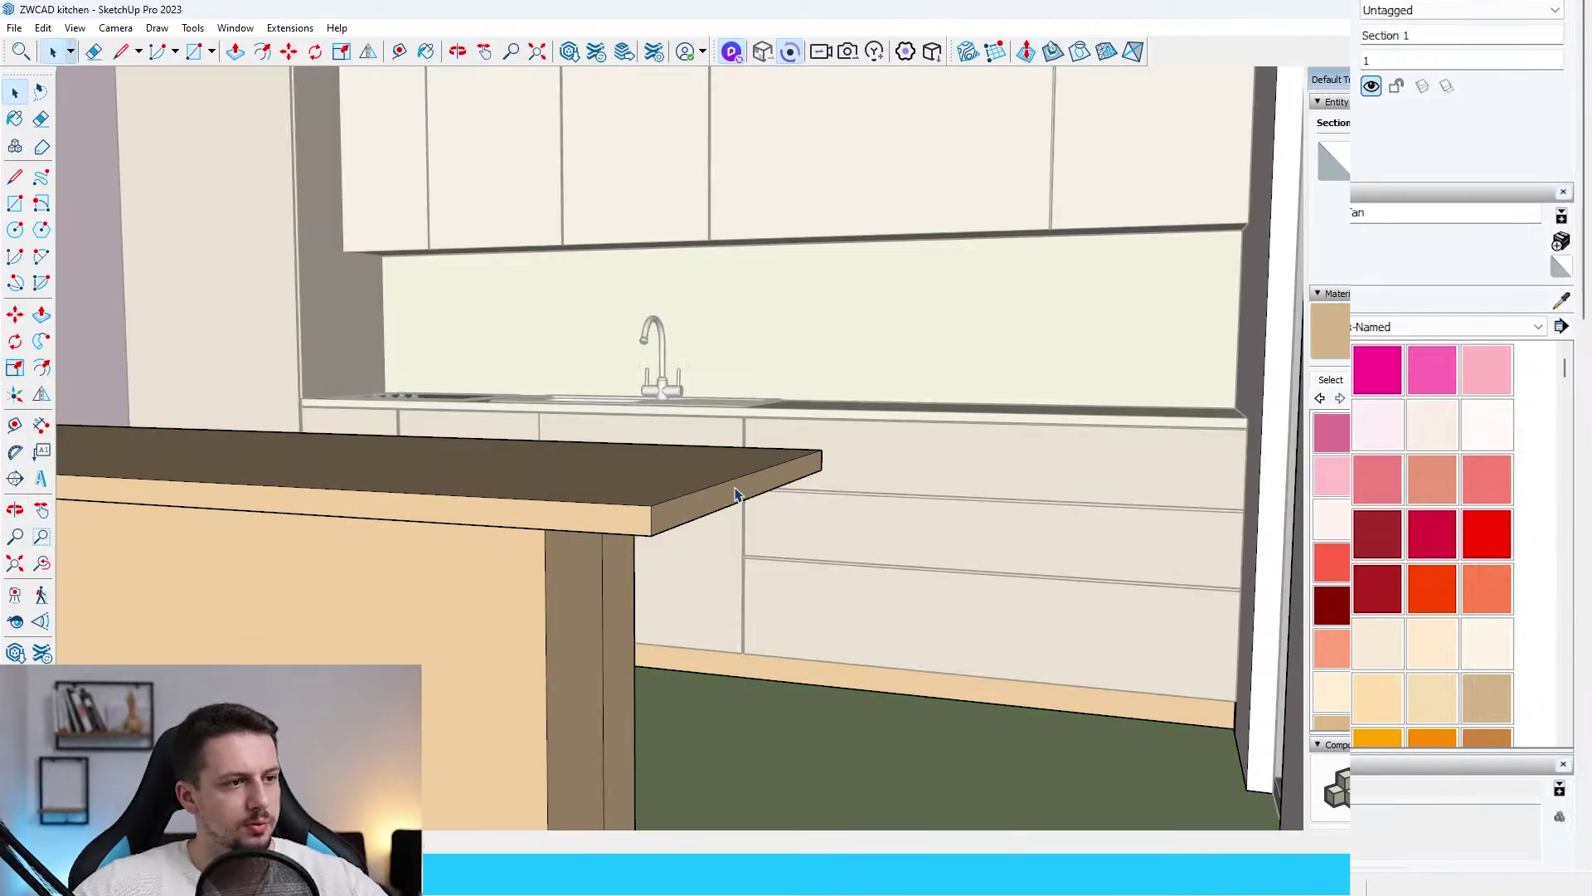
{"action": "left_click", "coordinate": [735, 490]}
{"action": "key", "text": "p"}
{"action": "left_click", "coordinate": [735, 490]}
{"action": "left_click", "coordinate": [627, 498]}
{"action": "middle_click_drag", "start_coordinate": [642, 483], "coordinate": [746, 348]}
{"action": "left_click", "coordinate": [810, 240]}
{"action": "key", "text": "Escape"}
Draw a rectangle on the underside of the worktop's overhang and extrude it down 91.8 cm as a waterfall side panel.
{"action": "key", "text": "r"}
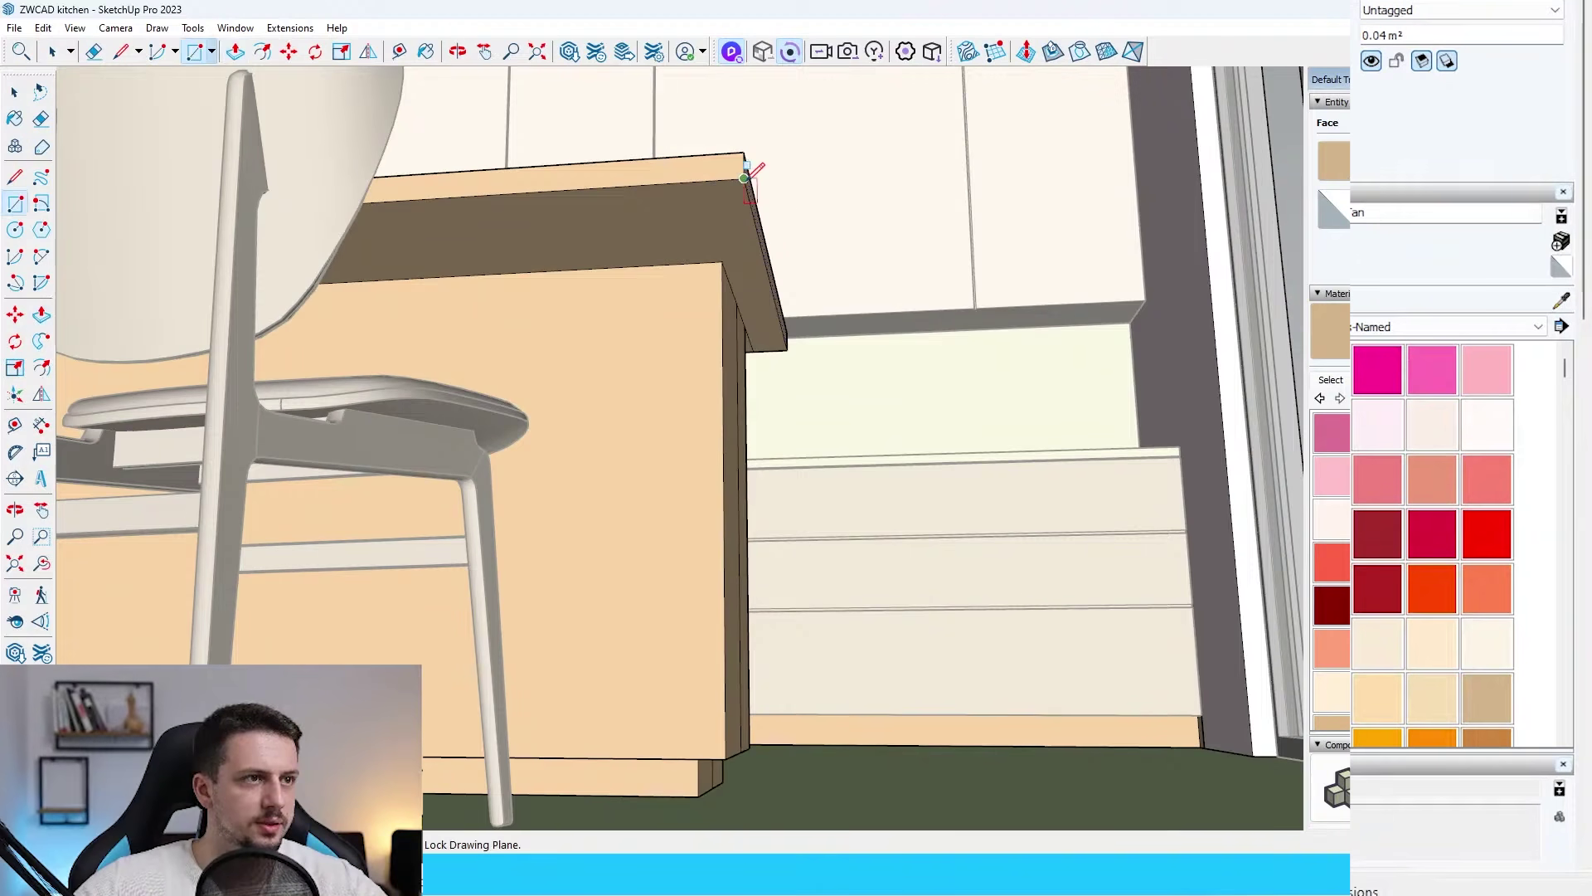
{"action": "left_click", "coordinate": [748, 177]}
{"action": "scroll", "coordinate": [744, 318], "scroll_direction": "up", "scroll_amount": 1}
{"action": "left_click", "coordinate": [754, 359]}
{"action": "key", "text": "space"}
{"action": "left_click", "coordinate": [746, 275]}
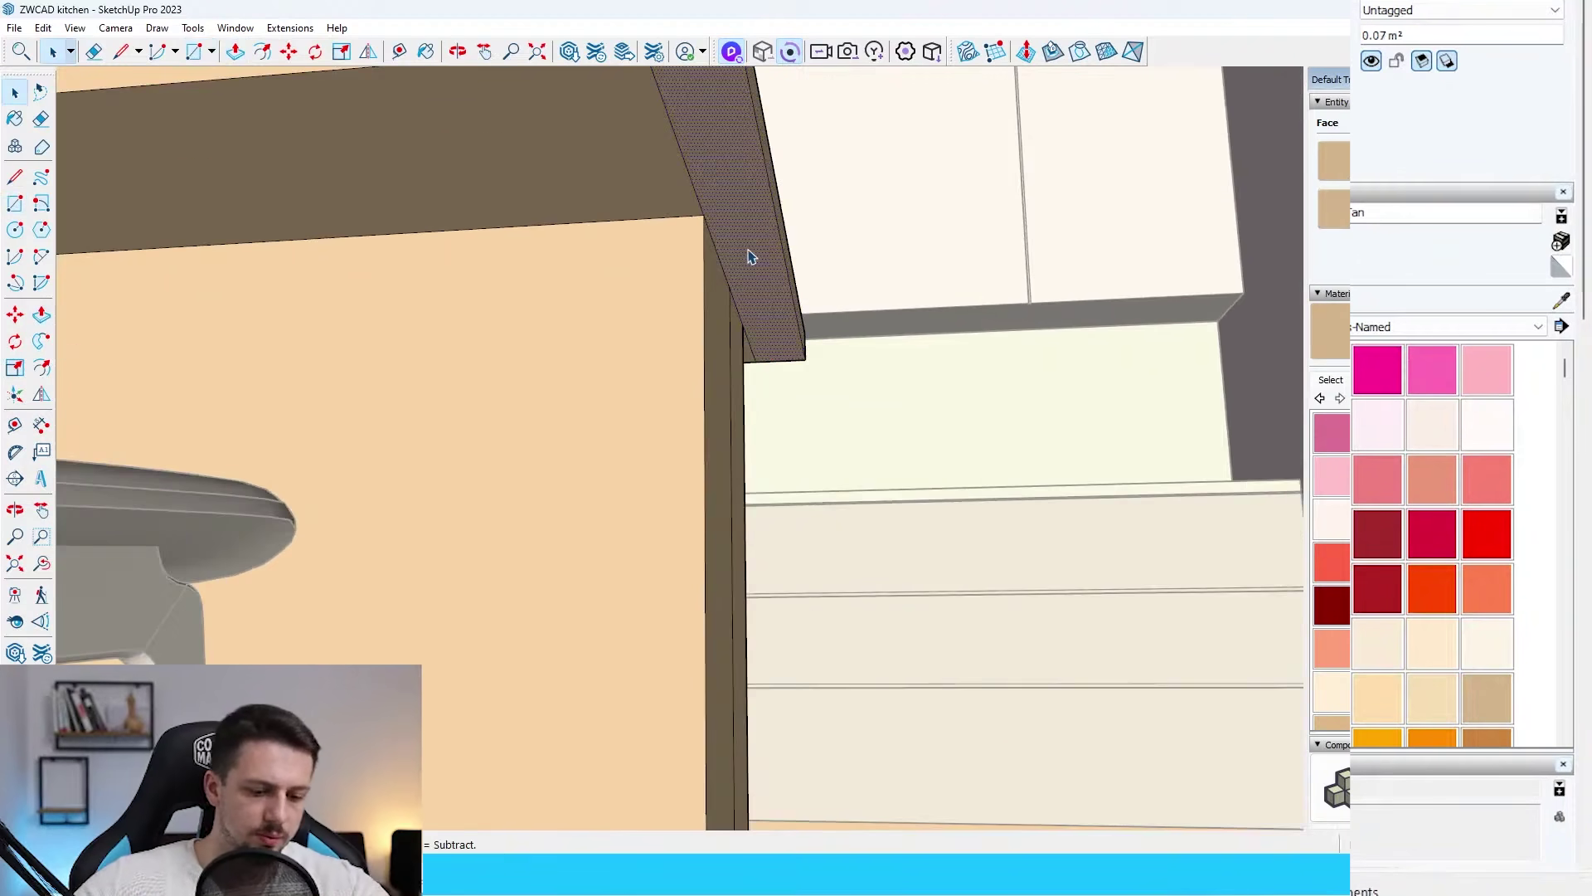
{"action": "scroll", "coordinate": [877, 537], "scroll_direction": "down", "scroll_amount": 10}
{"action": "key", "text": "p"}
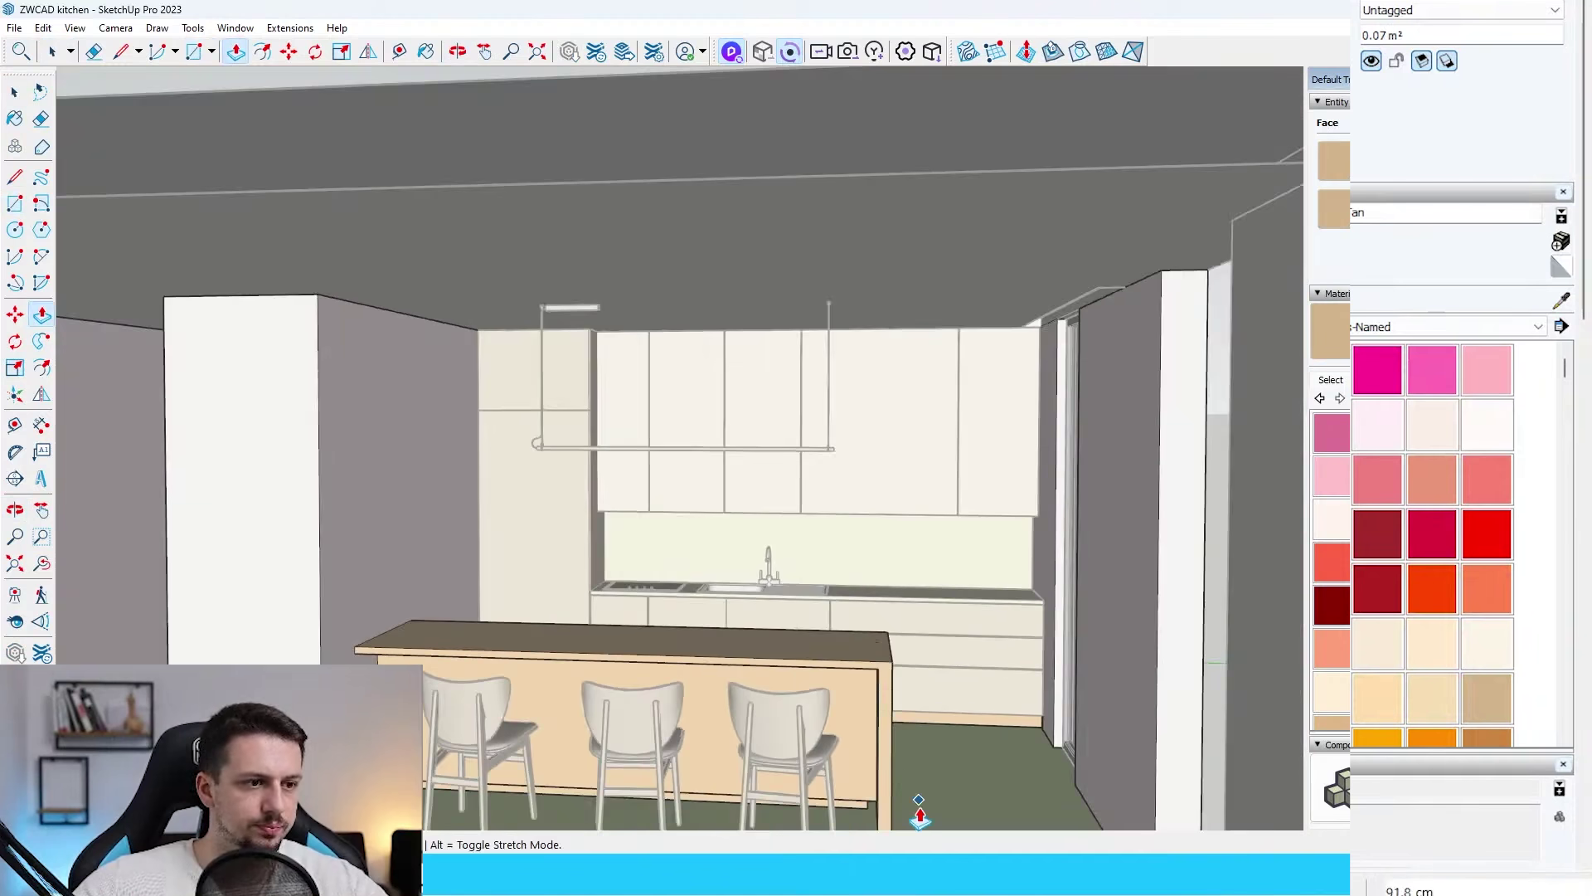
{"action": "scroll", "coordinate": [887, 750], "scroll_direction": "up", "scroll_amount": 2}
{"action": "middle_click_drag", "start_coordinate": [759, 749], "coordinate": [924, 728]}
{"action": "scroll", "coordinate": [929, 672], "scroll_direction": "up", "scroll_amount": 3}
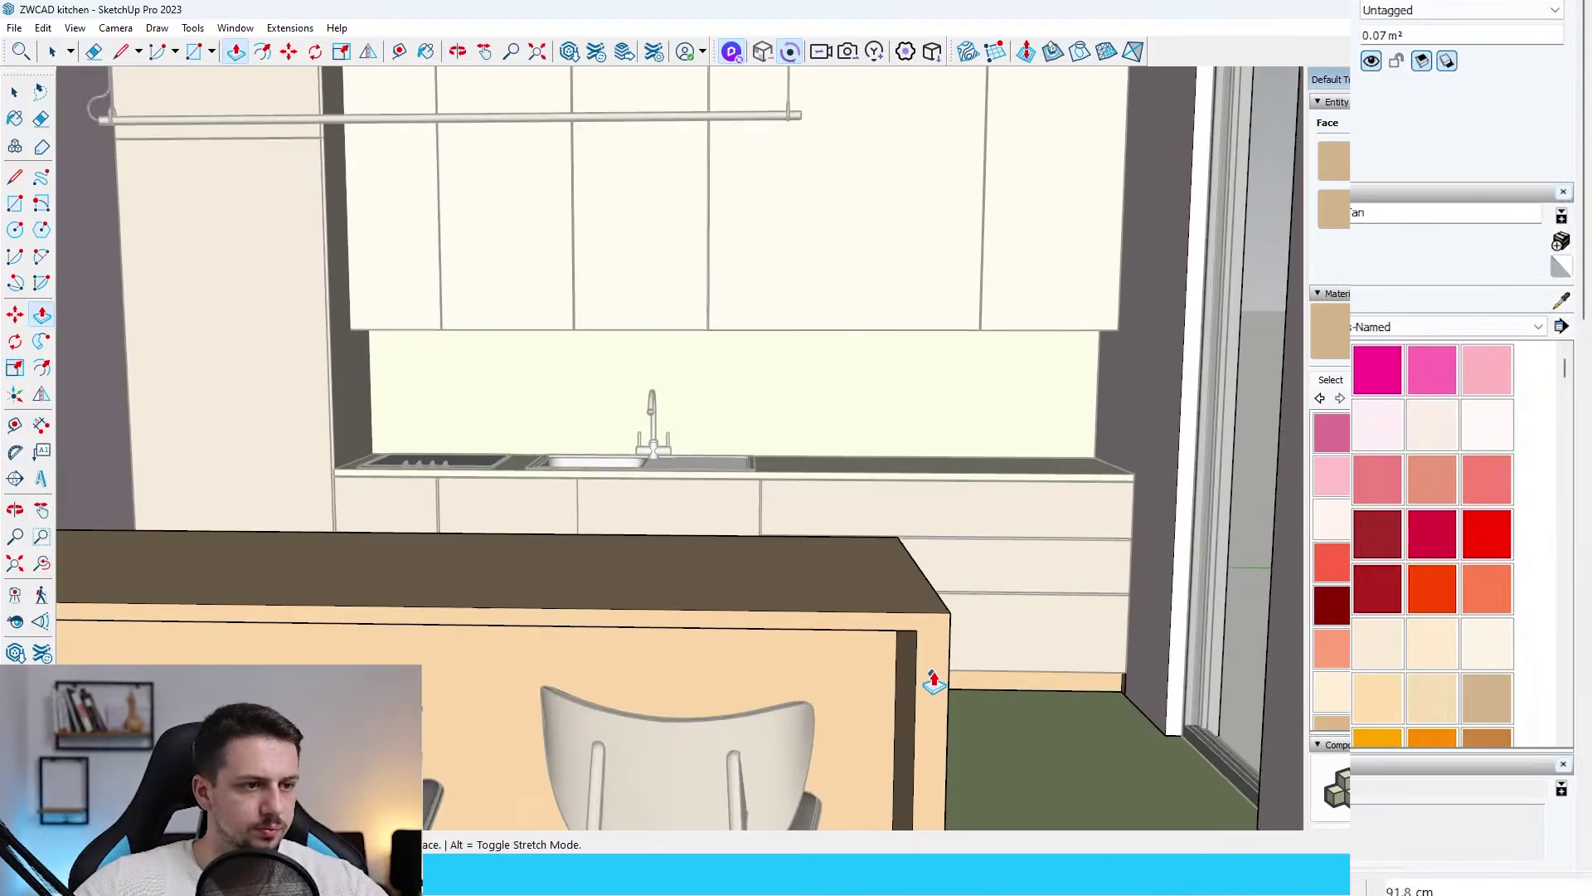
Thin the waterfall side panel by pushing its outer face inward with Push/Pull, and activate the Paint Bucket tool.
{"action": "middle_click_drag", "start_coordinate": [931, 662], "coordinate": [775, 636]}
{"action": "key", "text": "space"}
{"action": "left_click", "coordinate": [993, 656]}
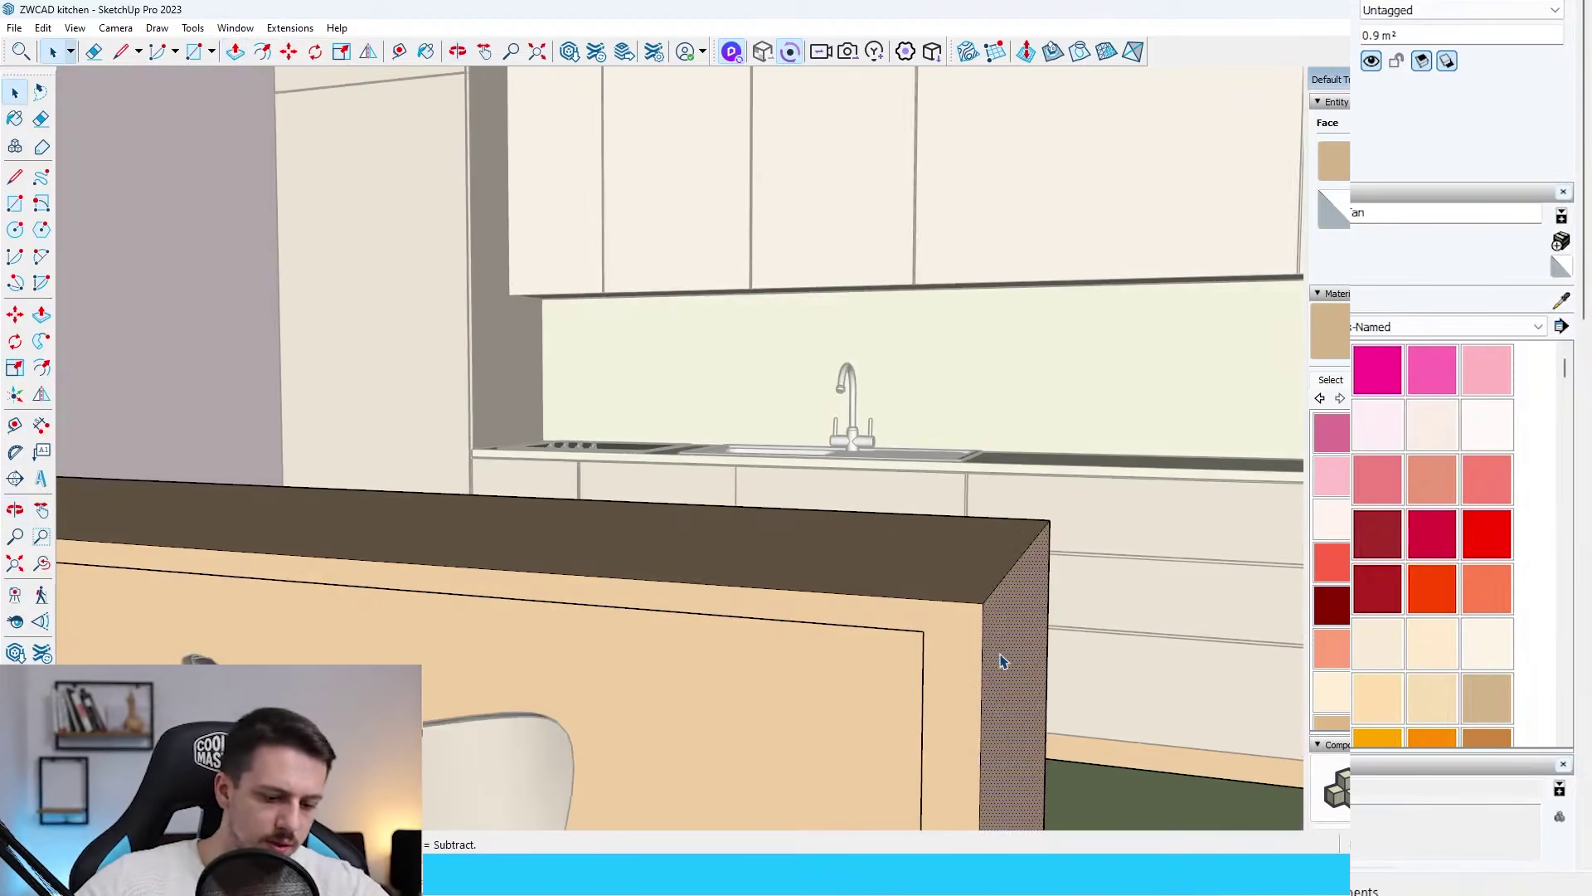
{"action": "key", "text": "p"}
{"action": "left_click_drag", "start_coordinate": [1000, 656], "coordinate": [976, 655]}
{"action": "key", "text": "space"}
{"action": "key", "text": "b"}
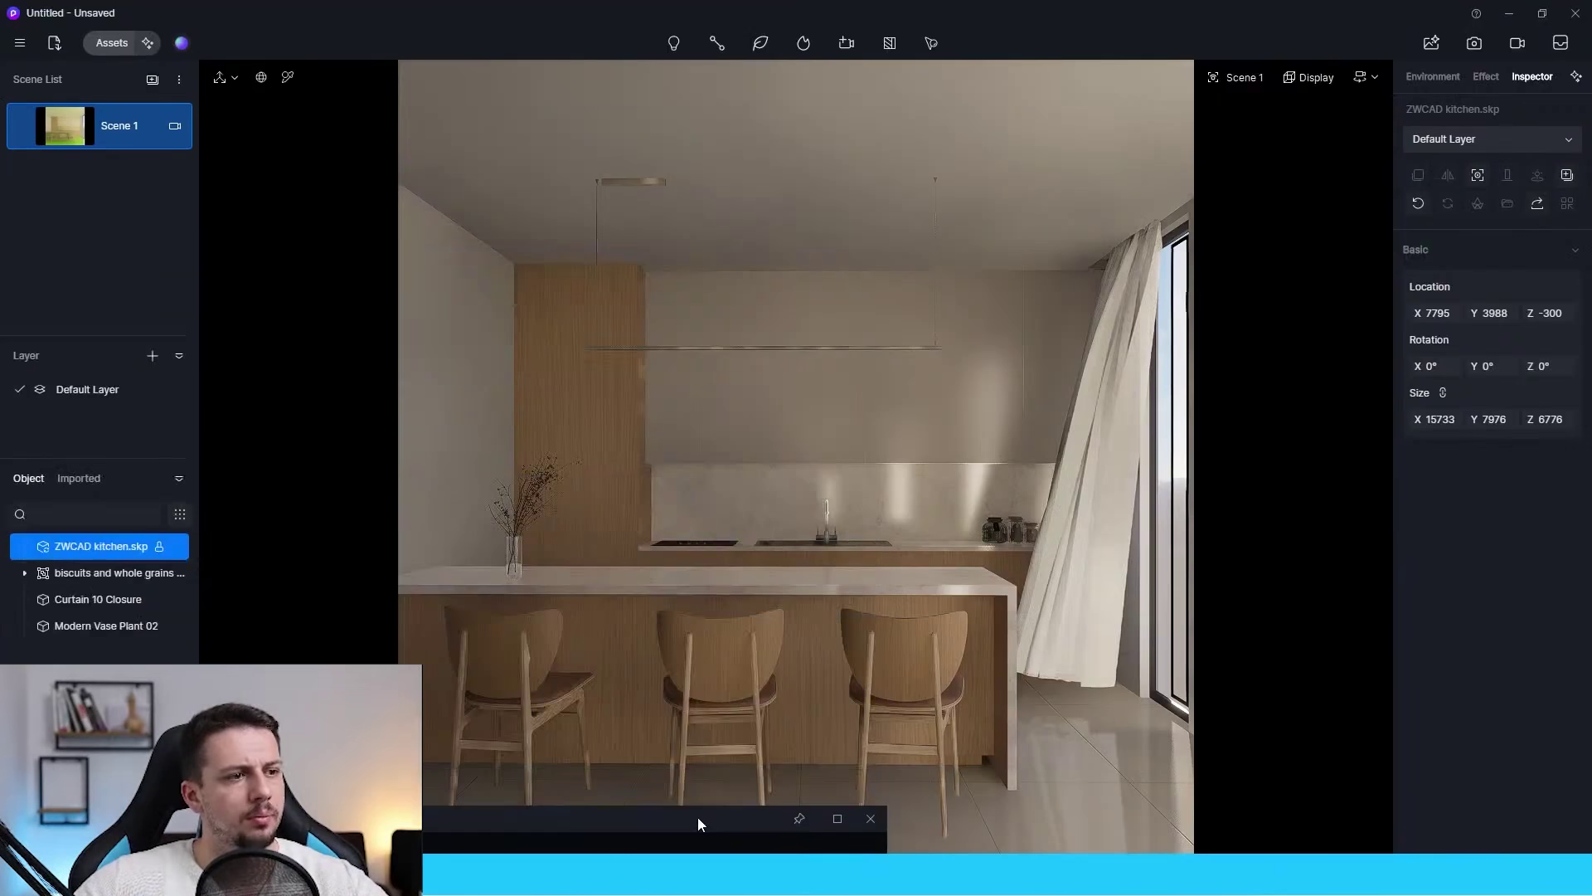
Place the lava plate and wooden tableware on the island beside the vase and rotate it 29° about Z.
{"action": "left_click_drag", "start_coordinate": [698, 818], "coordinate": [679, 845]}
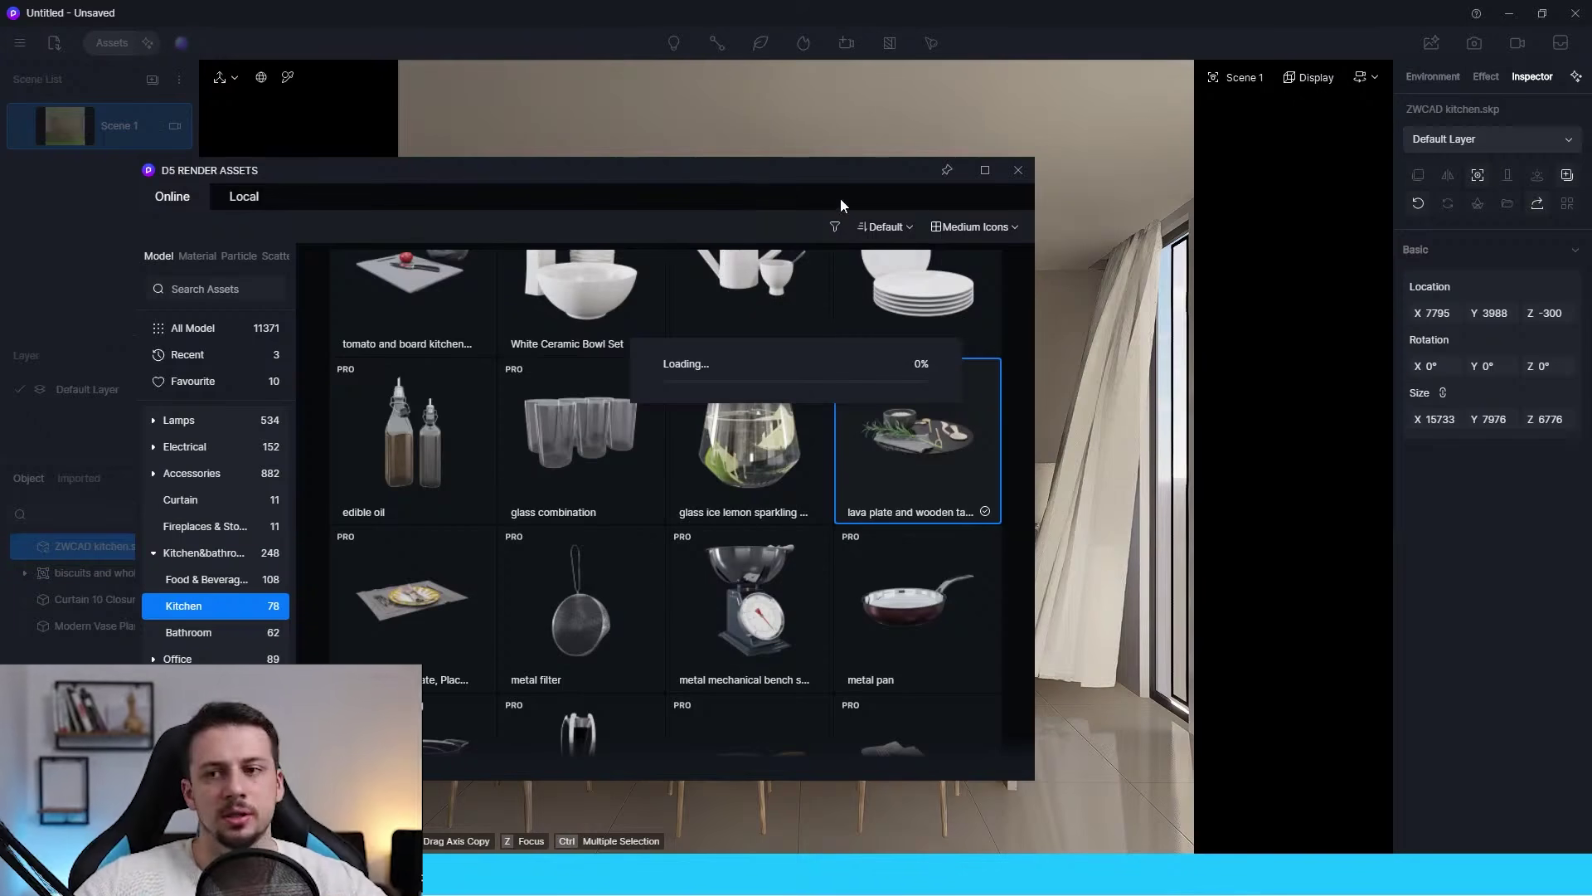
{"action": "left_click_drag", "start_coordinate": [764, 169], "coordinate": [730, 652]}
{"action": "left_click", "coordinate": [566, 584]}
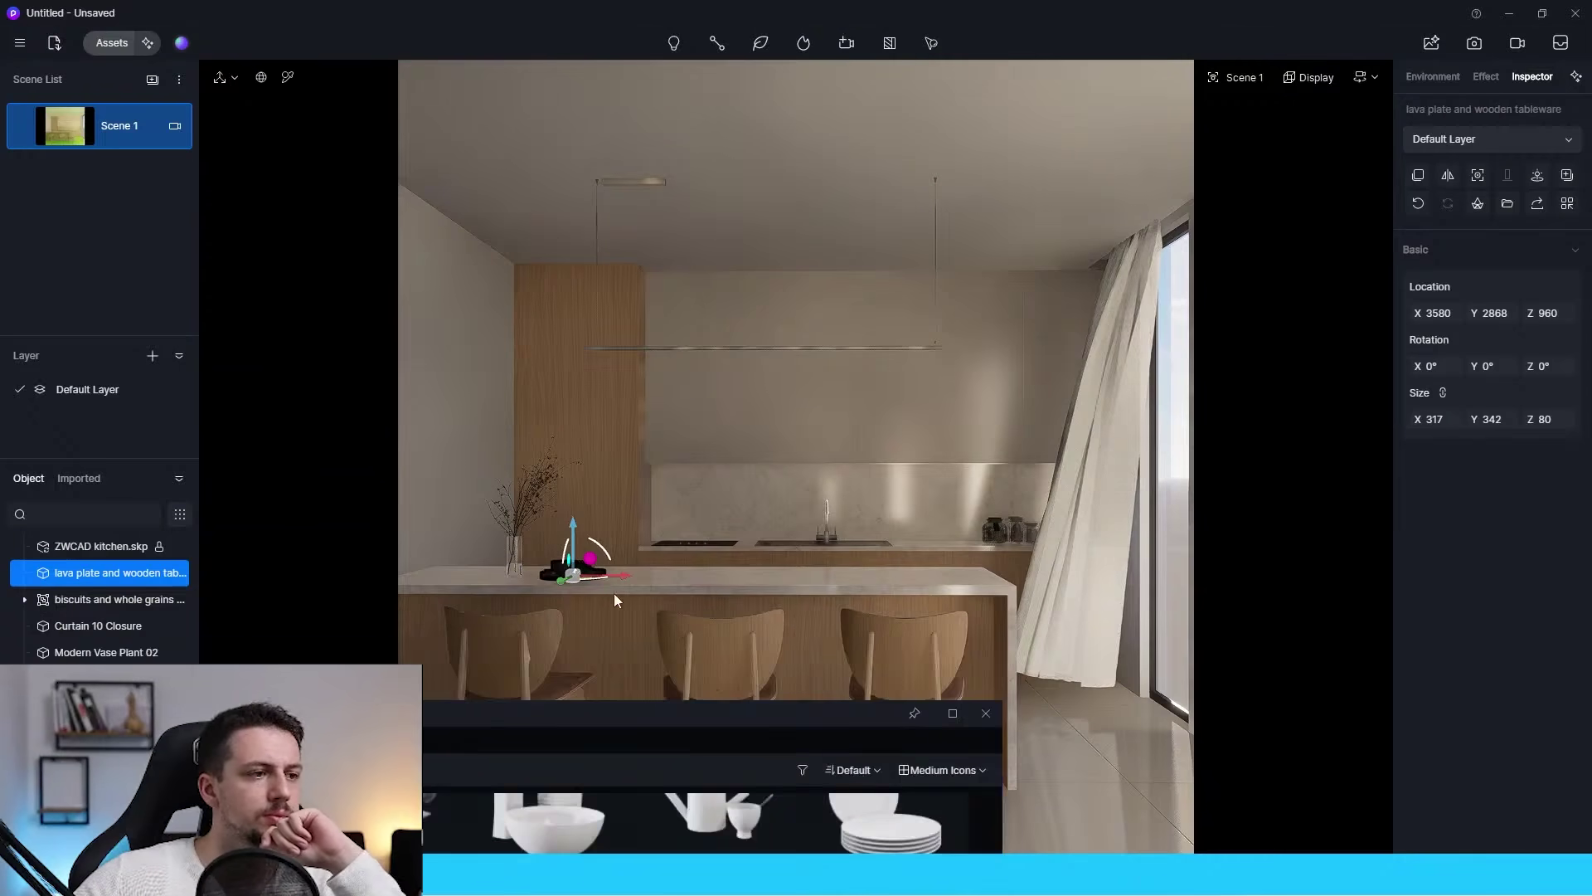
{"action": "left_click_drag", "start_coordinate": [599, 579], "coordinate": [578, 588]}
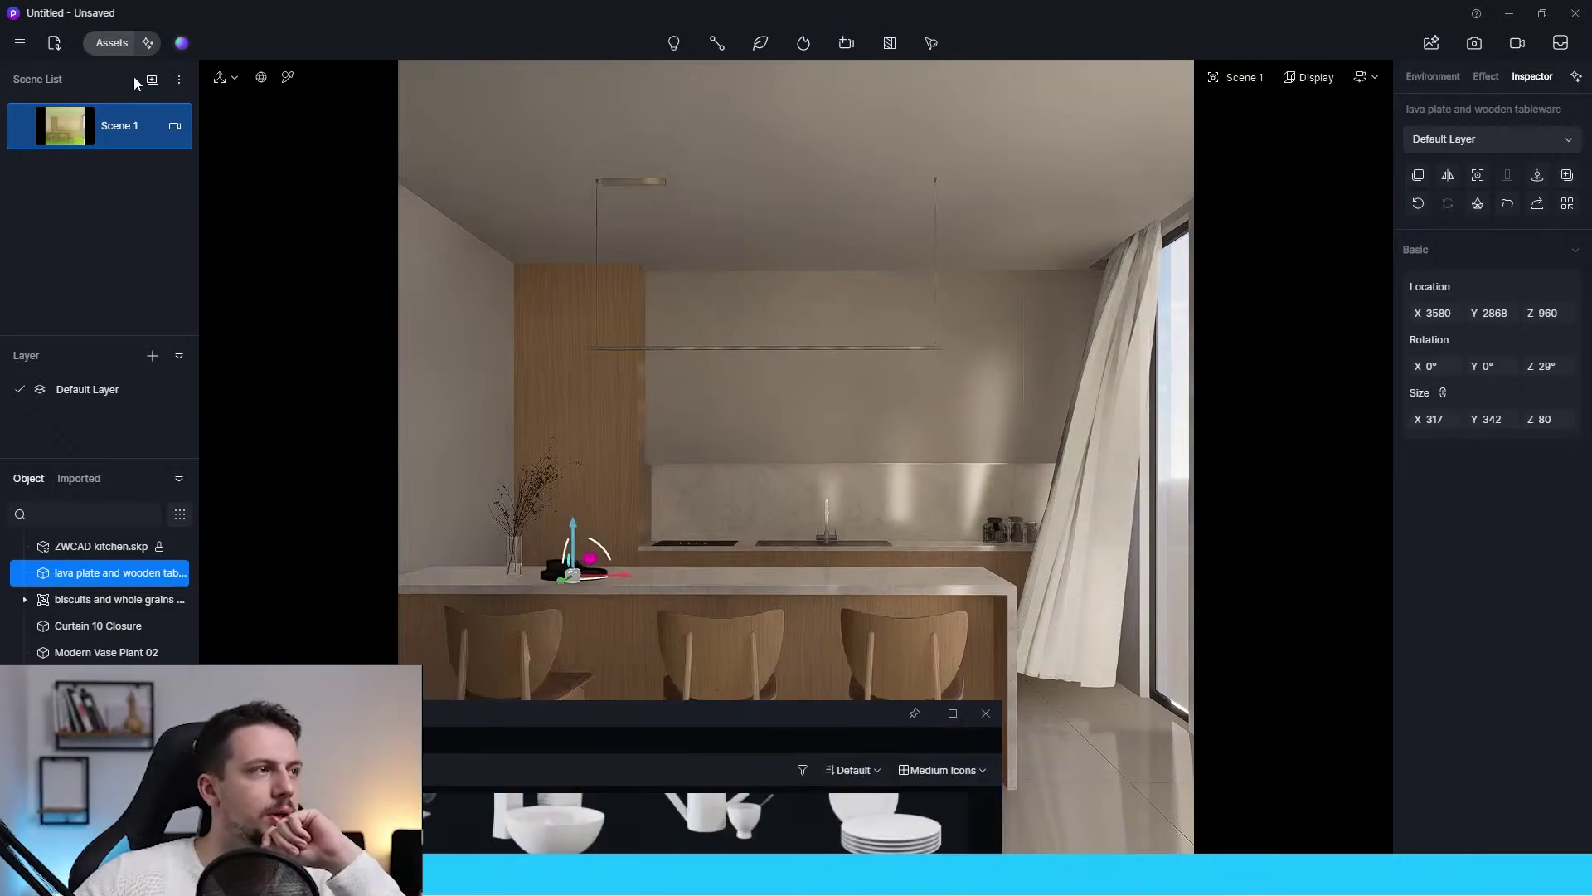
Apply the European ash material from the asset library to the tall cabinet and the other wooden kitchen fronts.
{"action": "left_click", "coordinate": [121, 47]}
{"action": "left_click", "coordinate": [121, 43]}
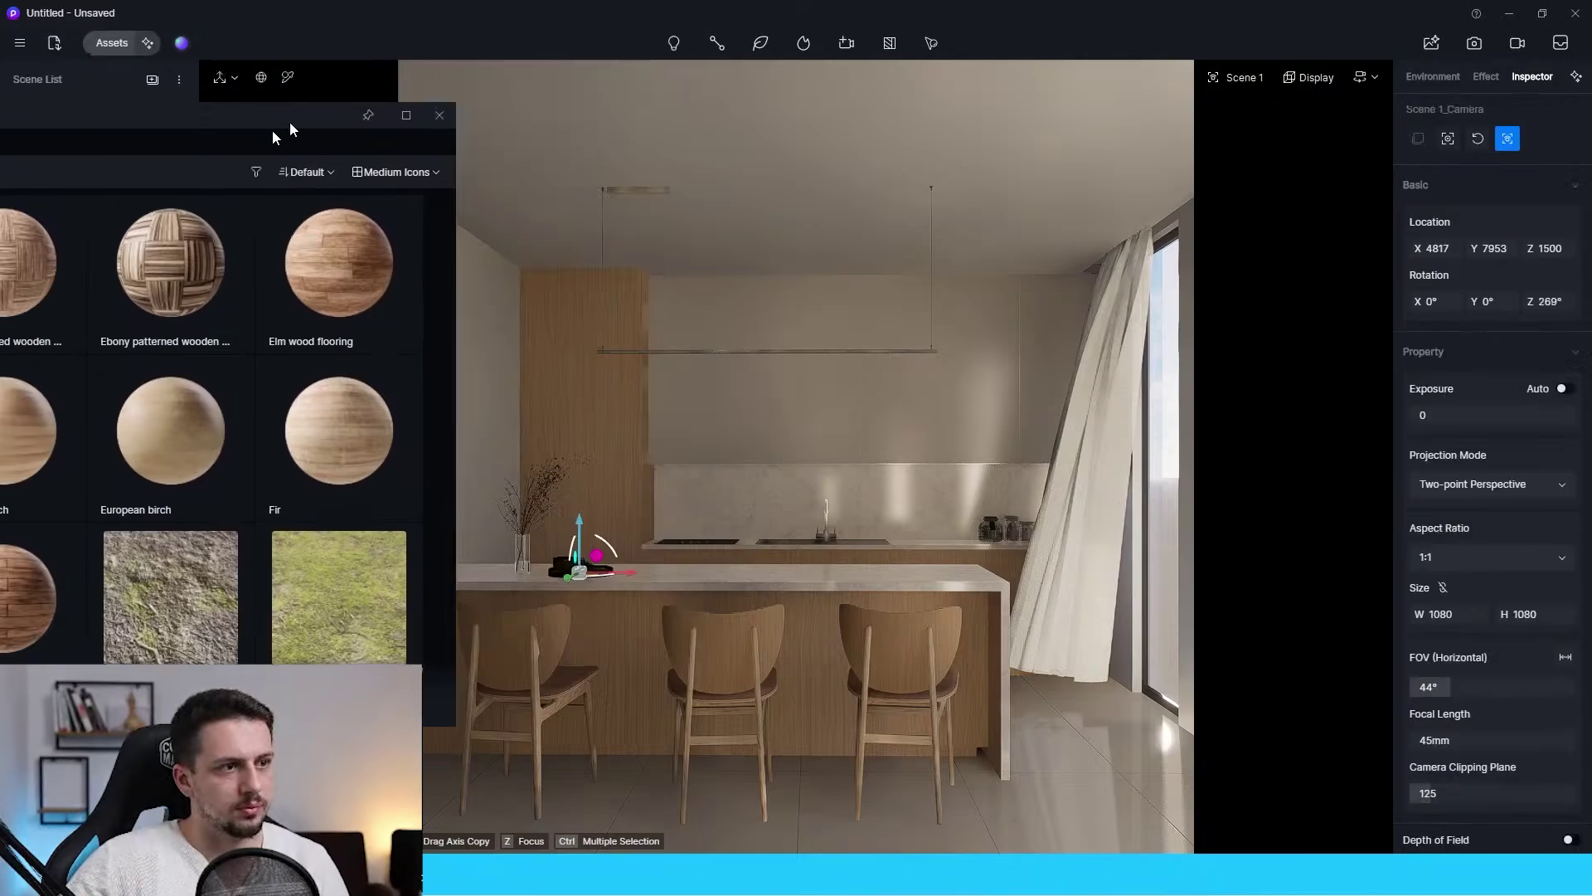
{"action": "left_click_drag", "start_coordinate": [277, 135], "coordinate": [200, 168]}
{"action": "key", "text": "i"}
{"action": "left_click", "coordinate": [627, 461]}
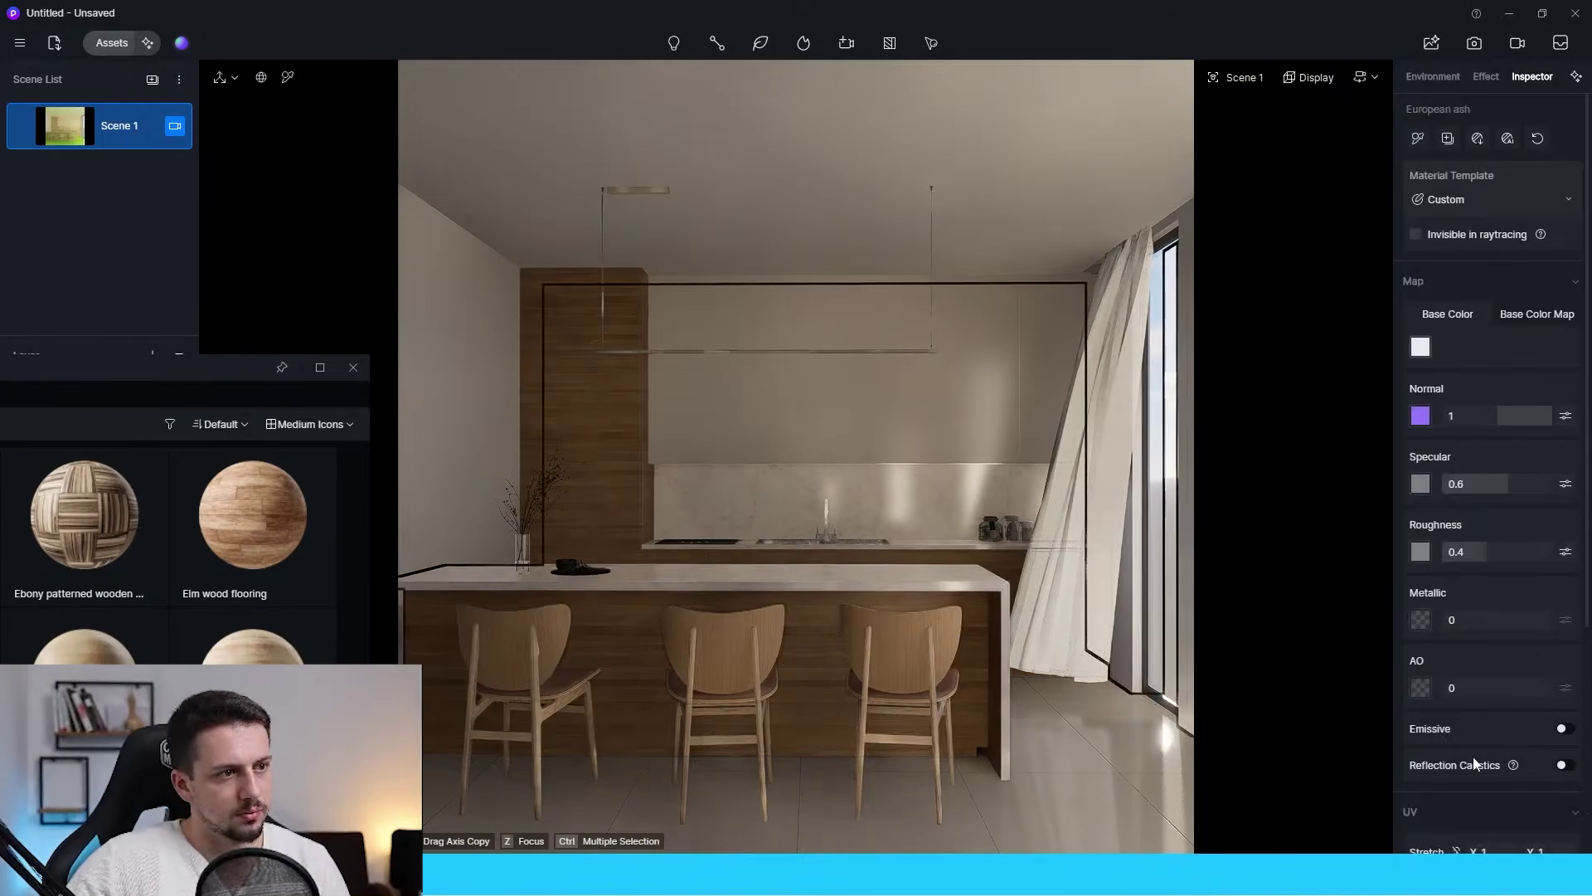
Rotate the European ash texture 90° so the wood grain runs vertically.
{"action": "scroll", "coordinate": [1497, 702], "scroll_direction": "down", "scroll_amount": 3}
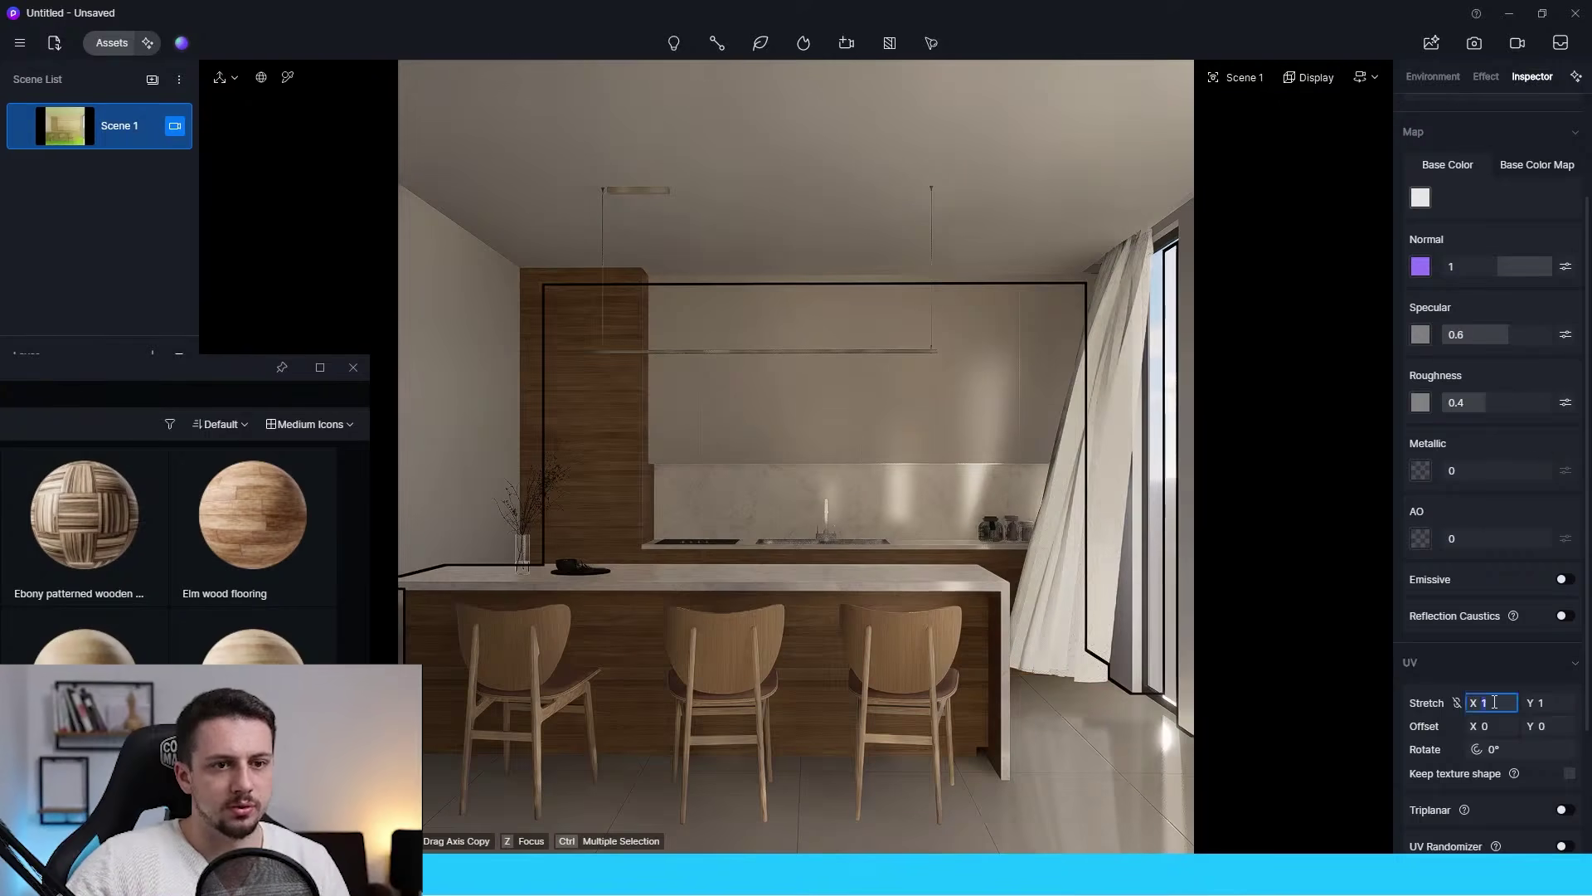
{"action": "left_click", "coordinate": [1507, 750]}
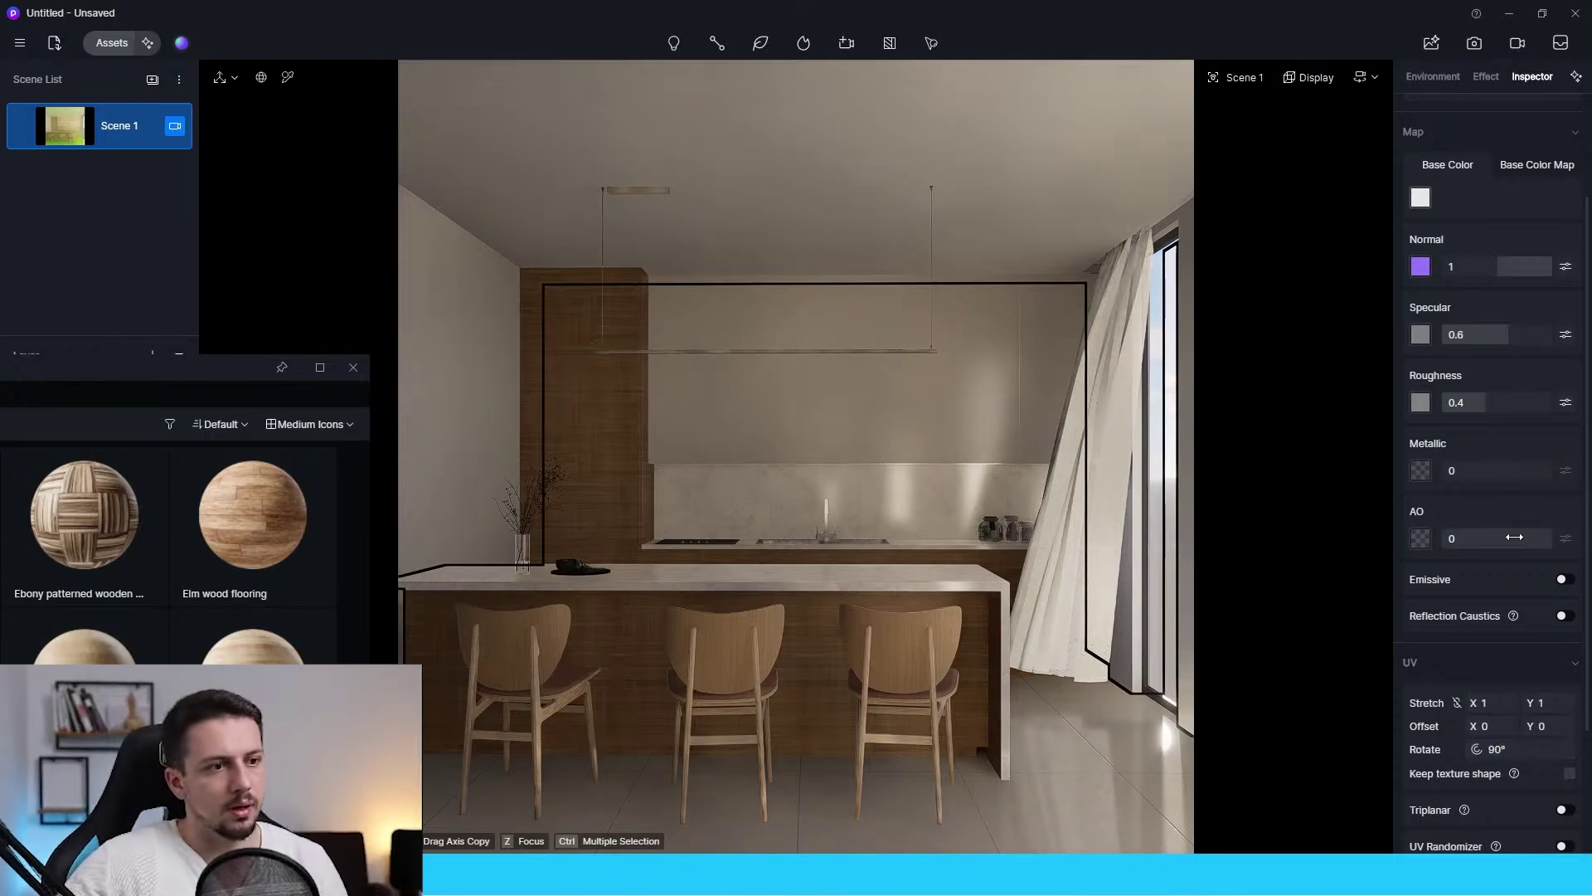
{"action": "scroll", "coordinate": [1509, 534], "scroll_direction": "up", "scroll_amount": 2}
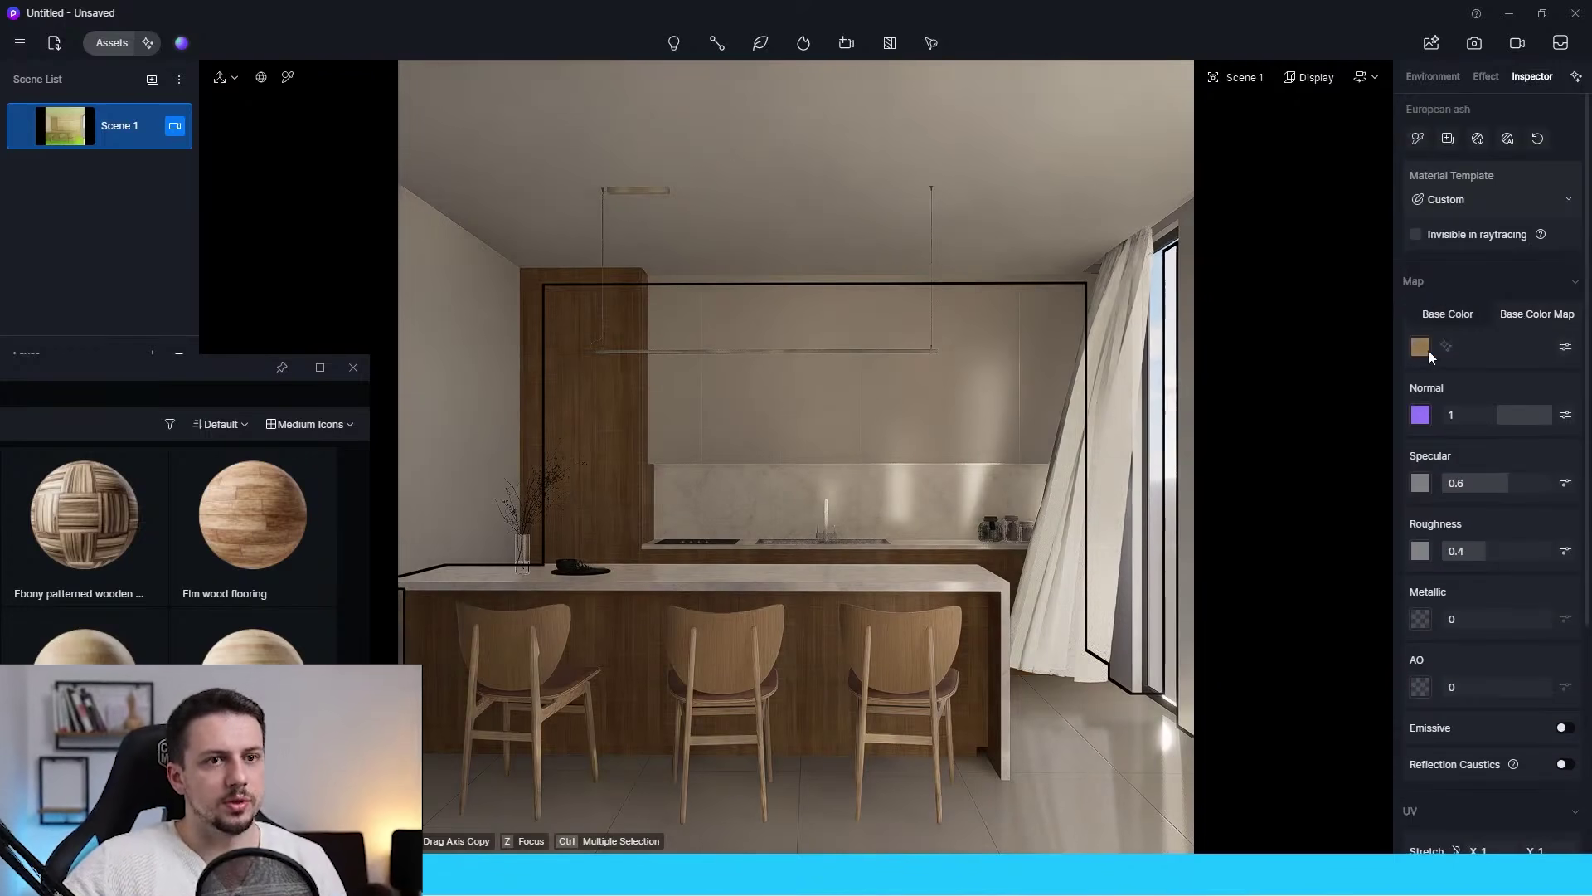
Adjust the European ash base colour map to saturation -59 and brightness 70.
{"action": "left_click", "coordinate": [1420, 414]}
{"action": "left_click", "coordinate": [780, 12]}
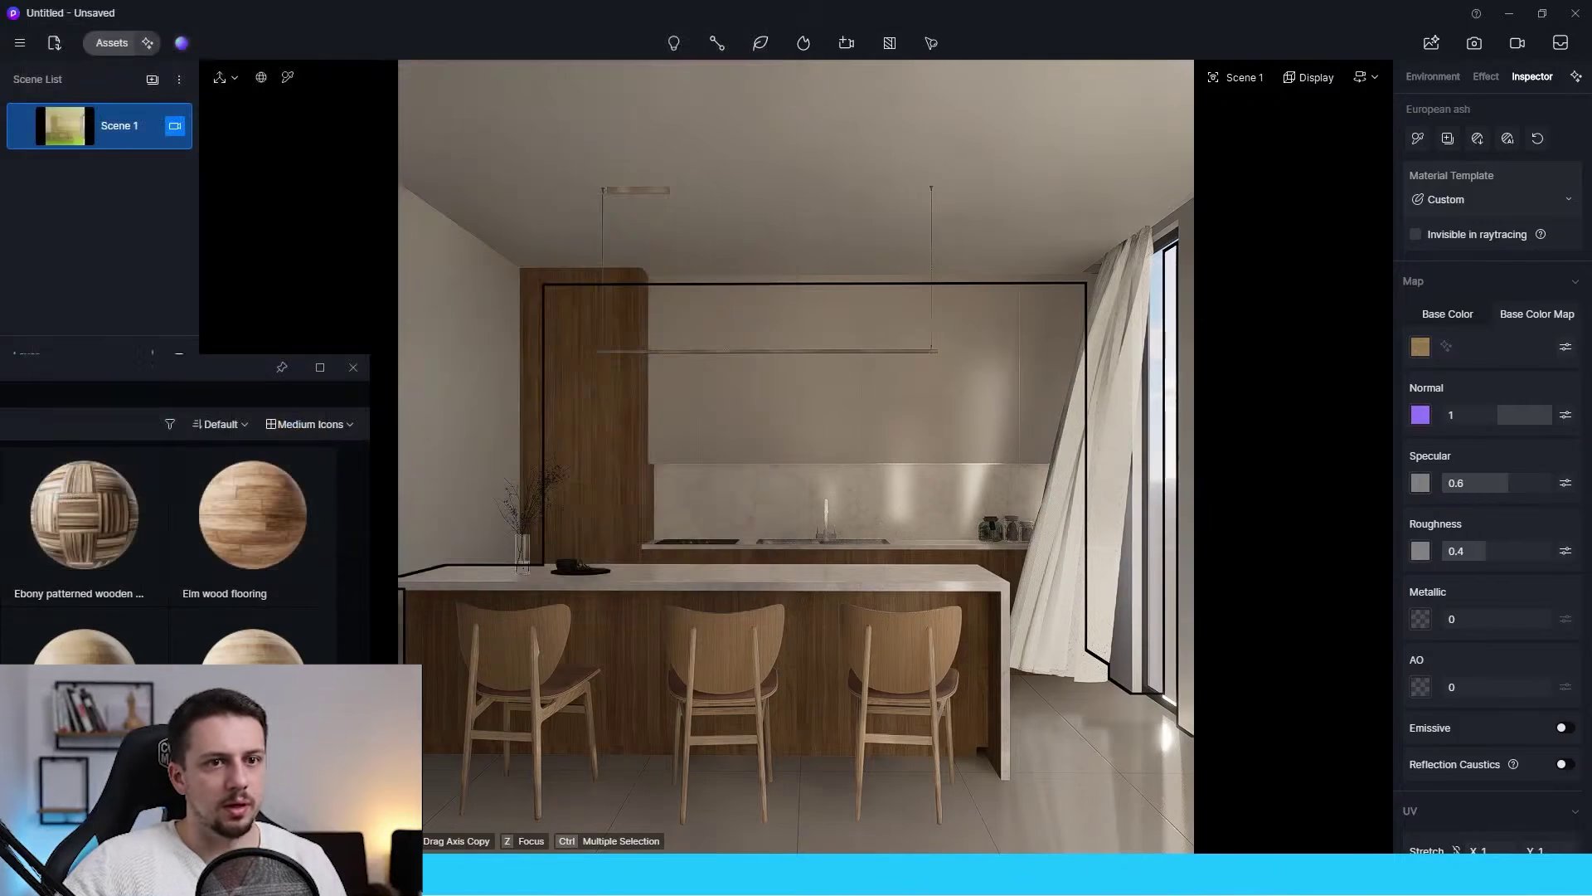
{"action": "left_click", "coordinate": [1566, 414]}
{"action": "left_click", "coordinate": [1566, 346]}
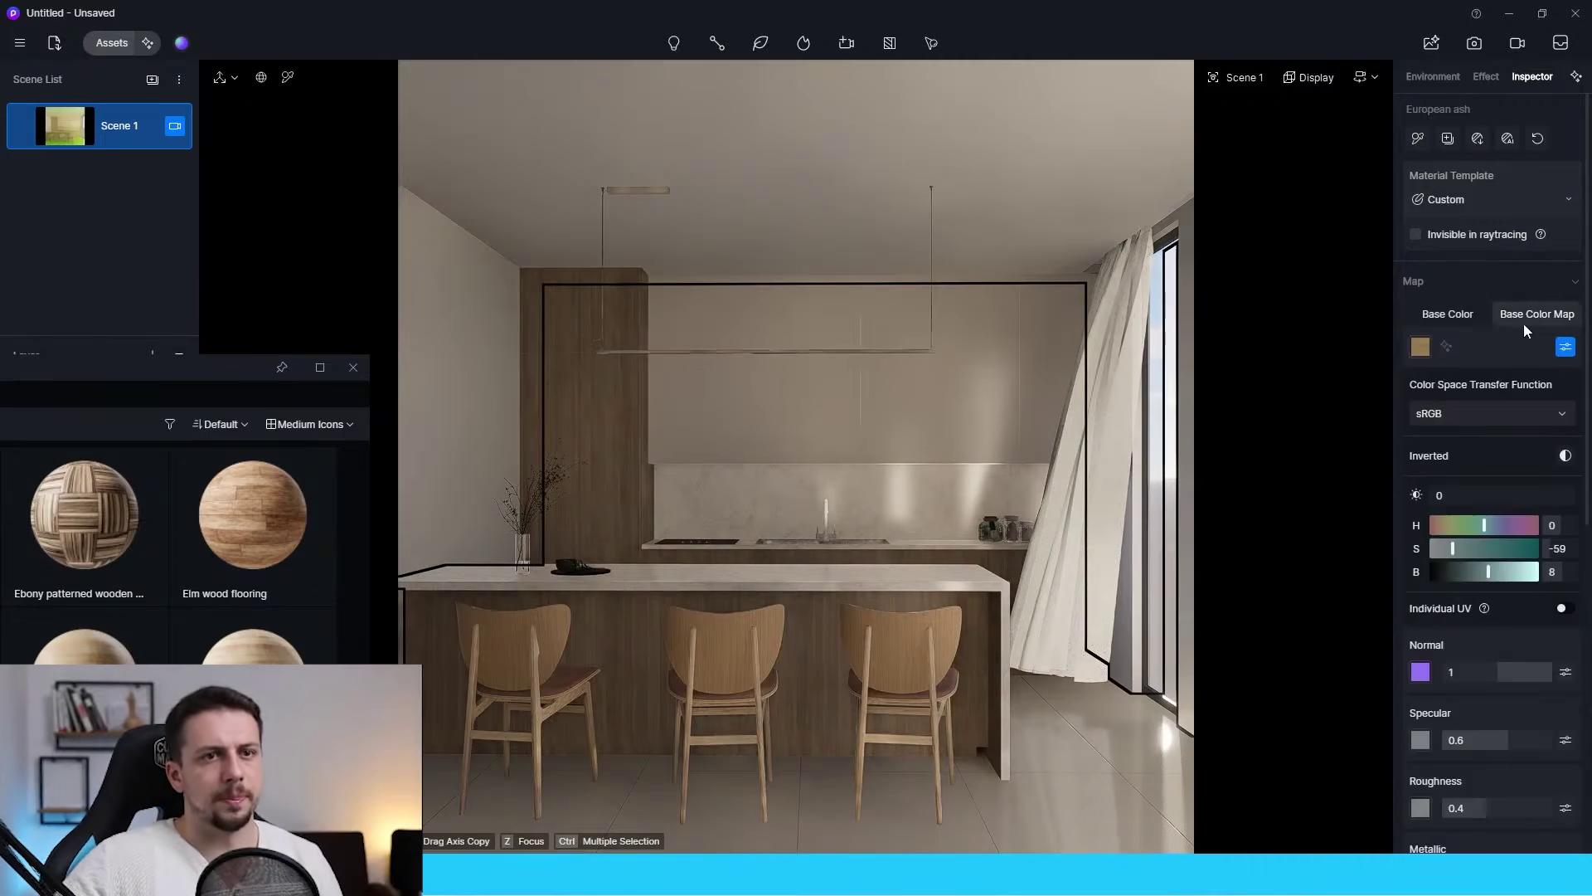
{"action": "left_click_drag", "start_coordinate": [1489, 570], "coordinate": [1519, 570]}
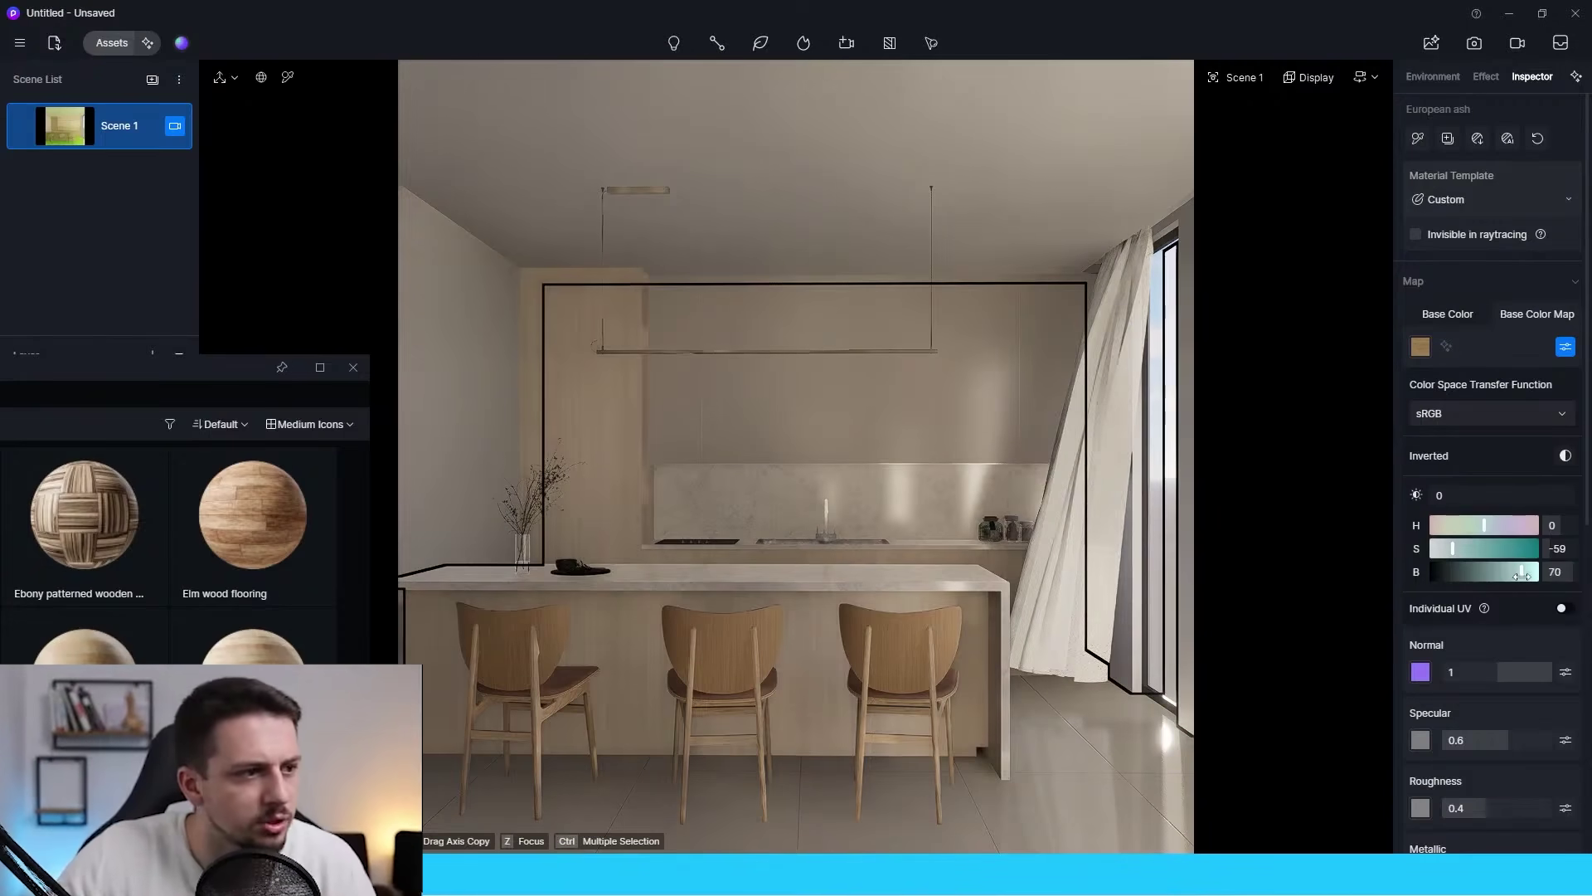
Try a darker beige tint as the base colour of the European ash material.
{"action": "left_click", "coordinate": [1466, 315]}
{"action": "left_click", "coordinate": [1420, 347]}
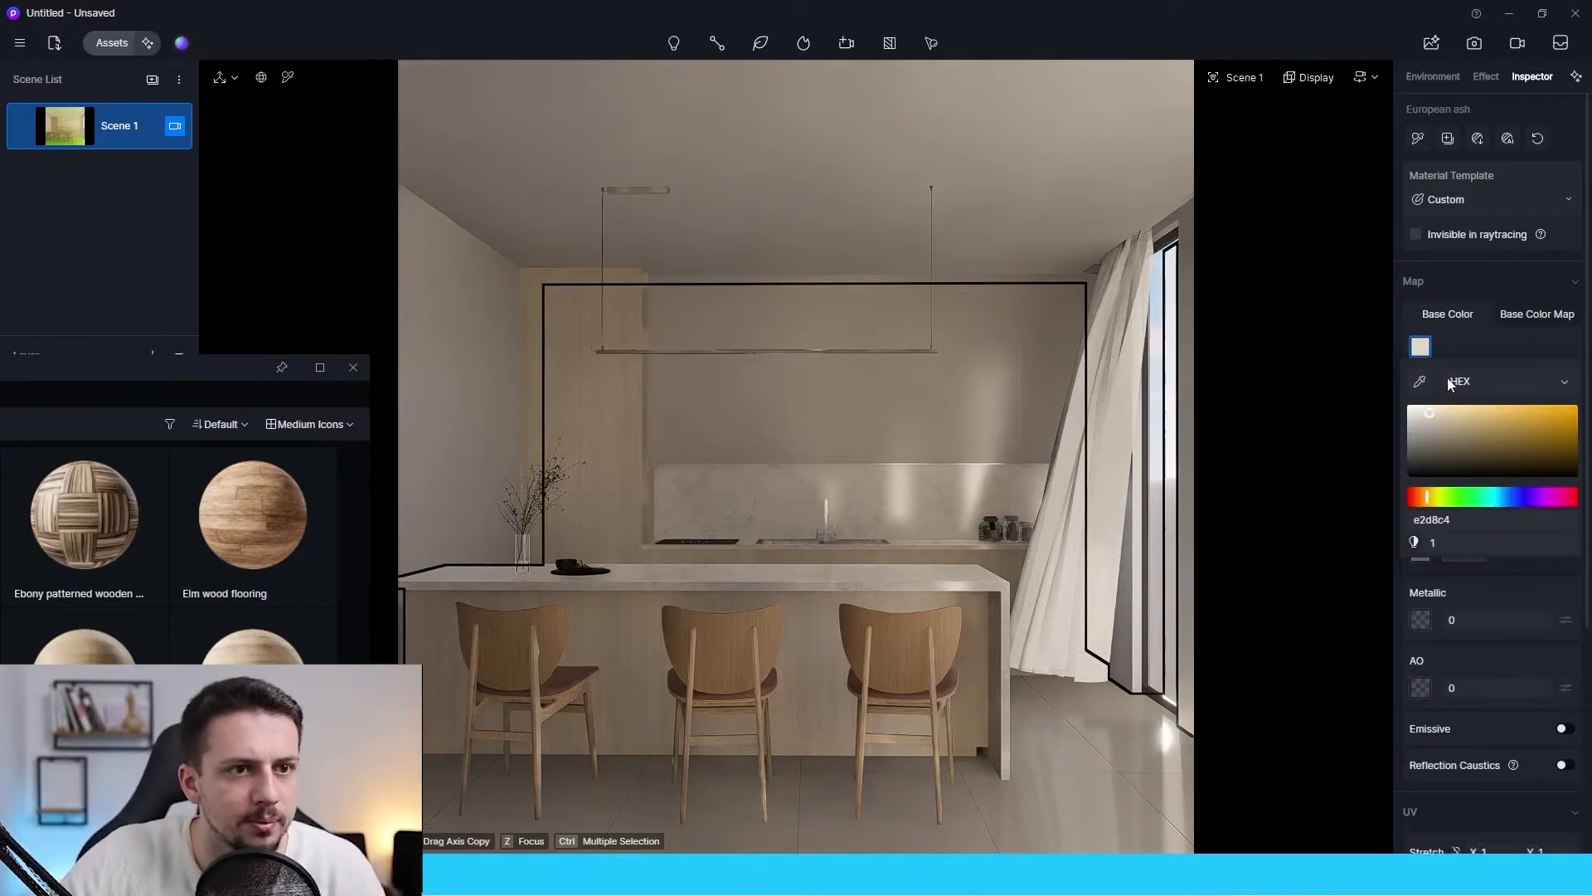
{"action": "left_click", "coordinate": [1420, 424]}
{"action": "left_click_drag", "start_coordinate": [1420, 421], "coordinate": [1416, 424]}
{"action": "key", "text": "ctrl+z"}
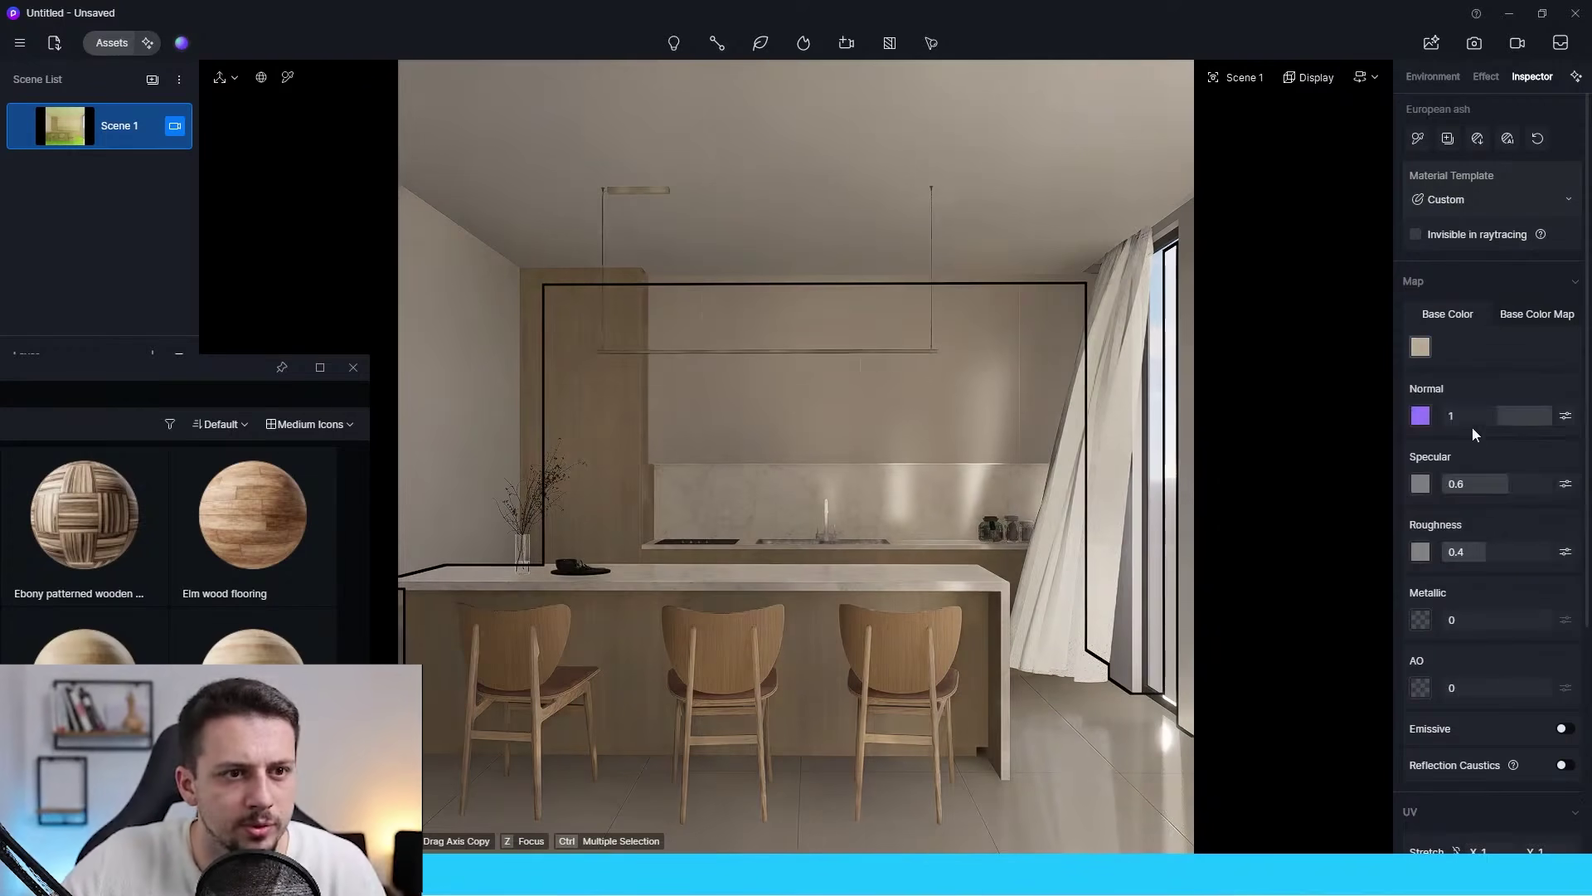
Switch the European ash material to the Displacement template.
{"action": "left_click", "coordinate": [1512, 208]}
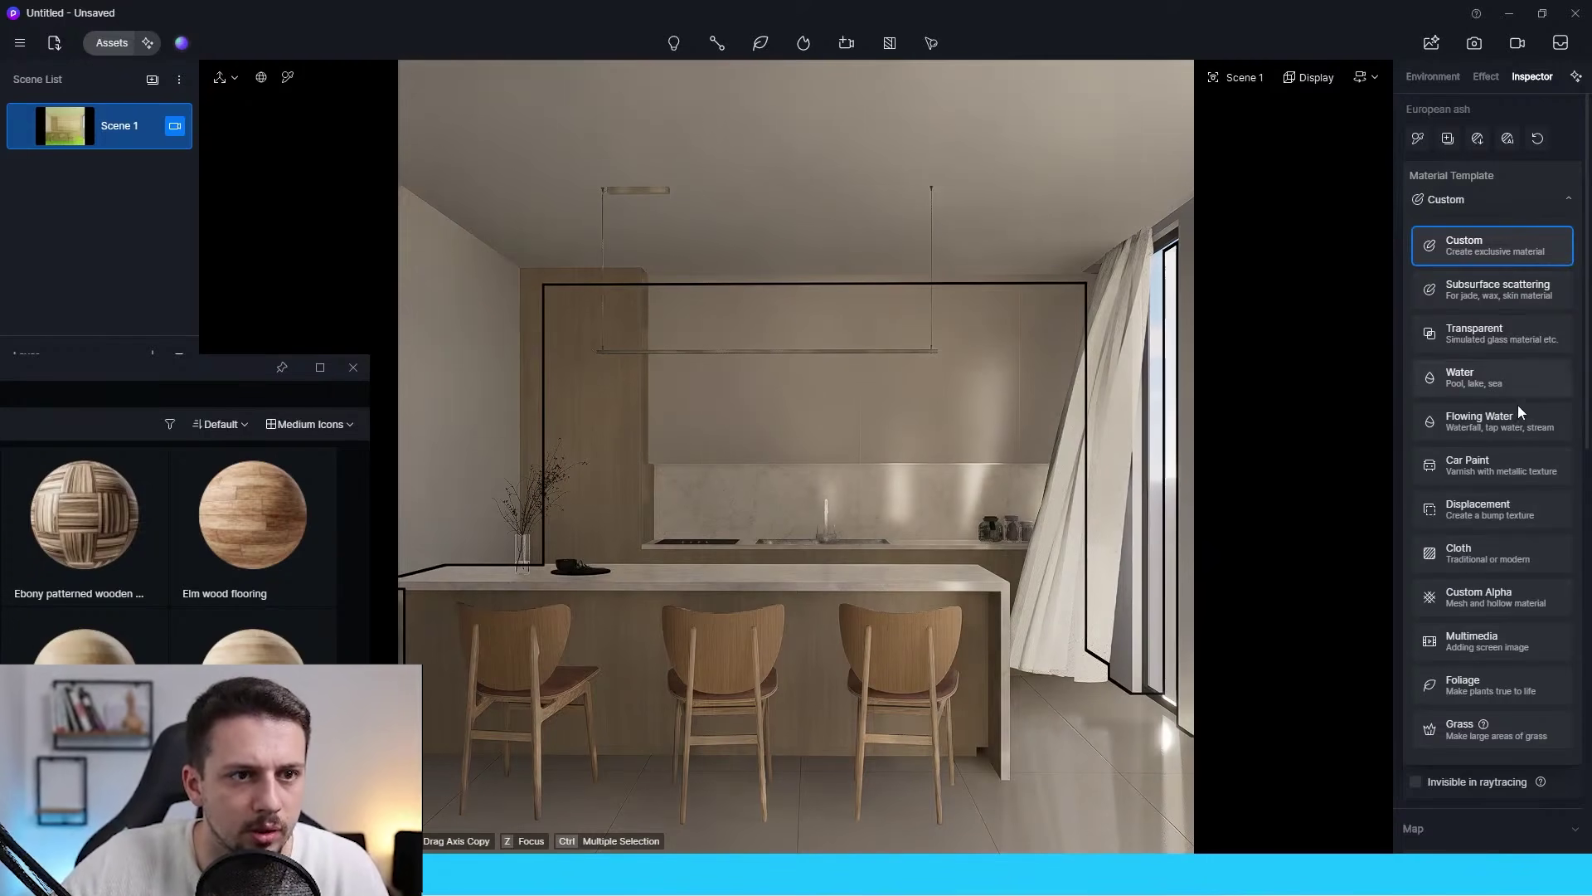
{"action": "left_click", "coordinate": [1509, 518]}
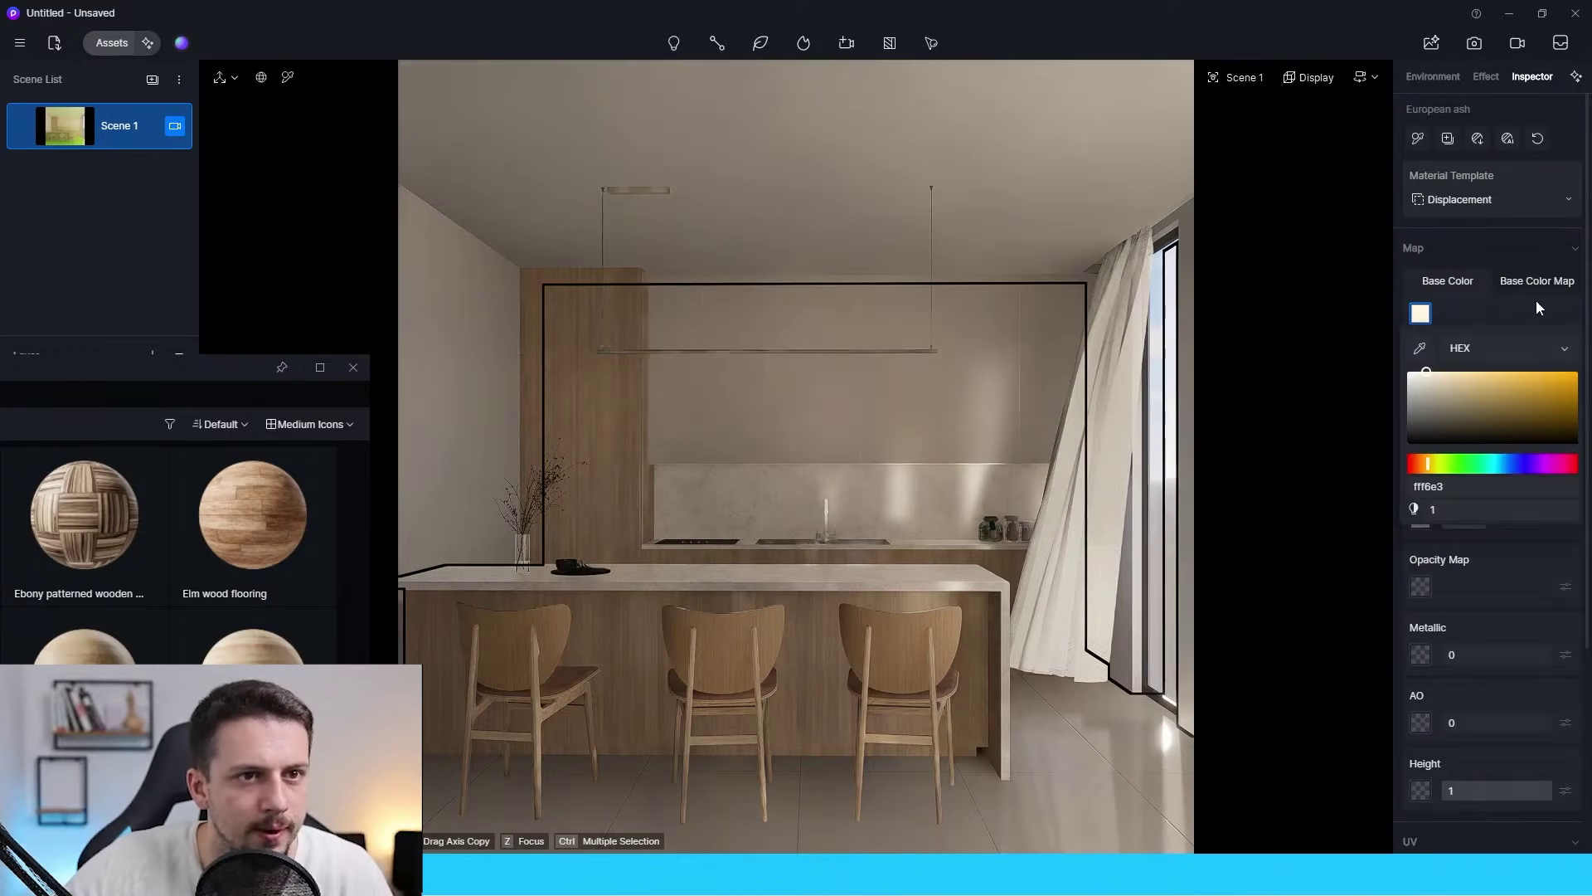
Return the European ash material to its base colour map, fine-tune its map settings, and close the asset library.
{"action": "left_click", "coordinate": [1536, 305]}
{"action": "scroll", "coordinate": [1487, 602], "scroll_direction": "down", "scroll_amount": 4}
{"action": "mouse_move", "coordinate": [1539, 599]}
{"action": "left_mouse_down"}
{"action": "mouse_move", "coordinate": [1516, 599]}
{"action": "mouse_move", "coordinate": [1530, 607]}
{"action": "left_mouse_up"}
{"action": "left_click", "coordinate": [1488, 596]}
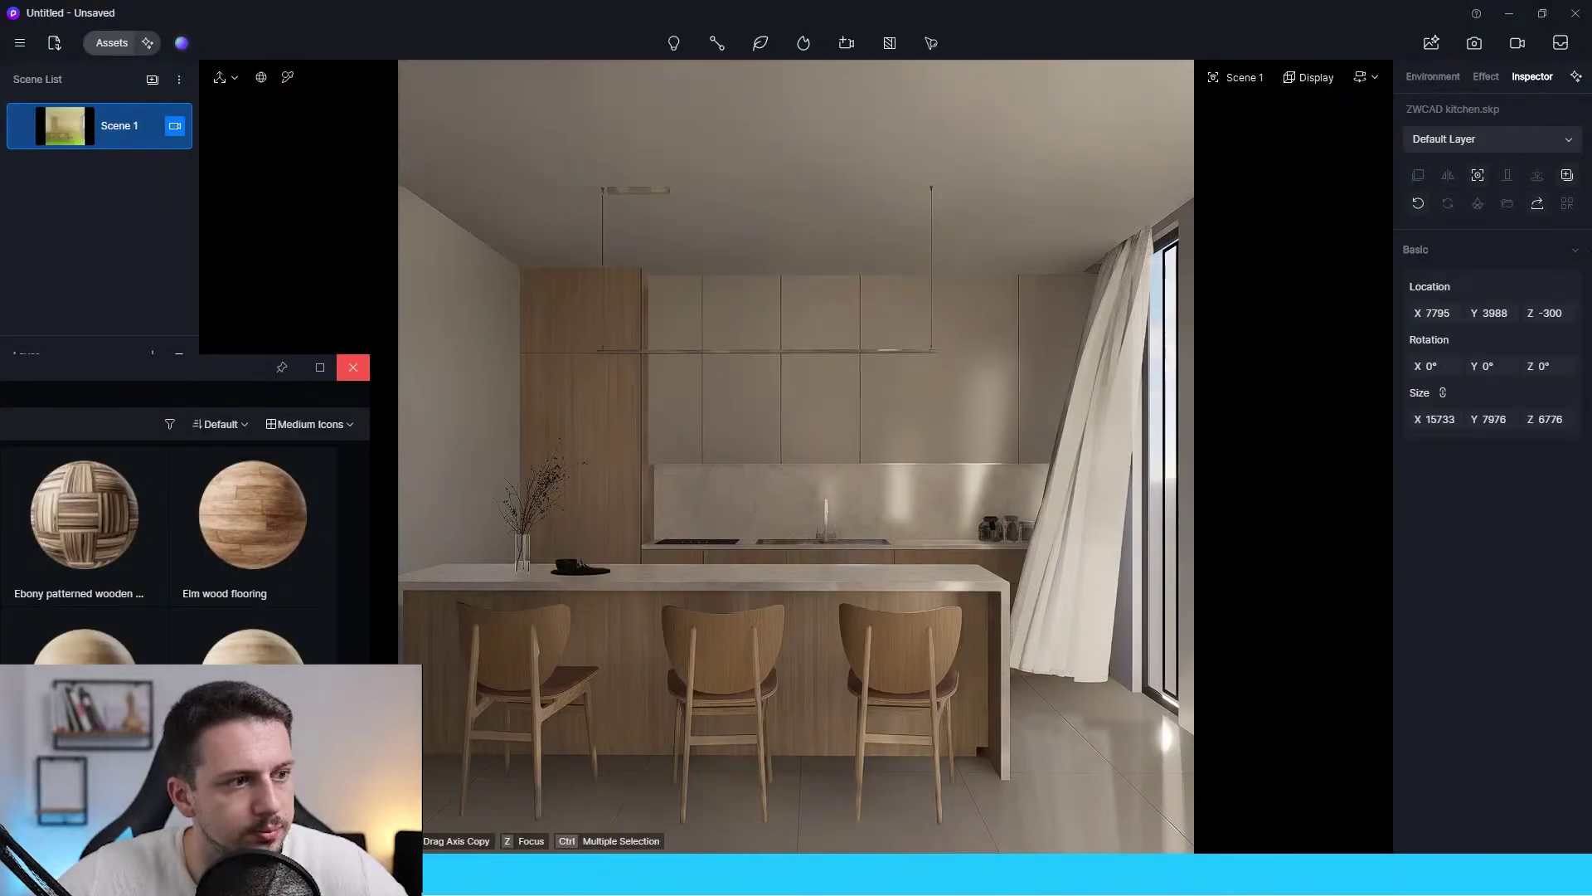
{"action": "mouse_move", "coordinate": [1072, 872]}
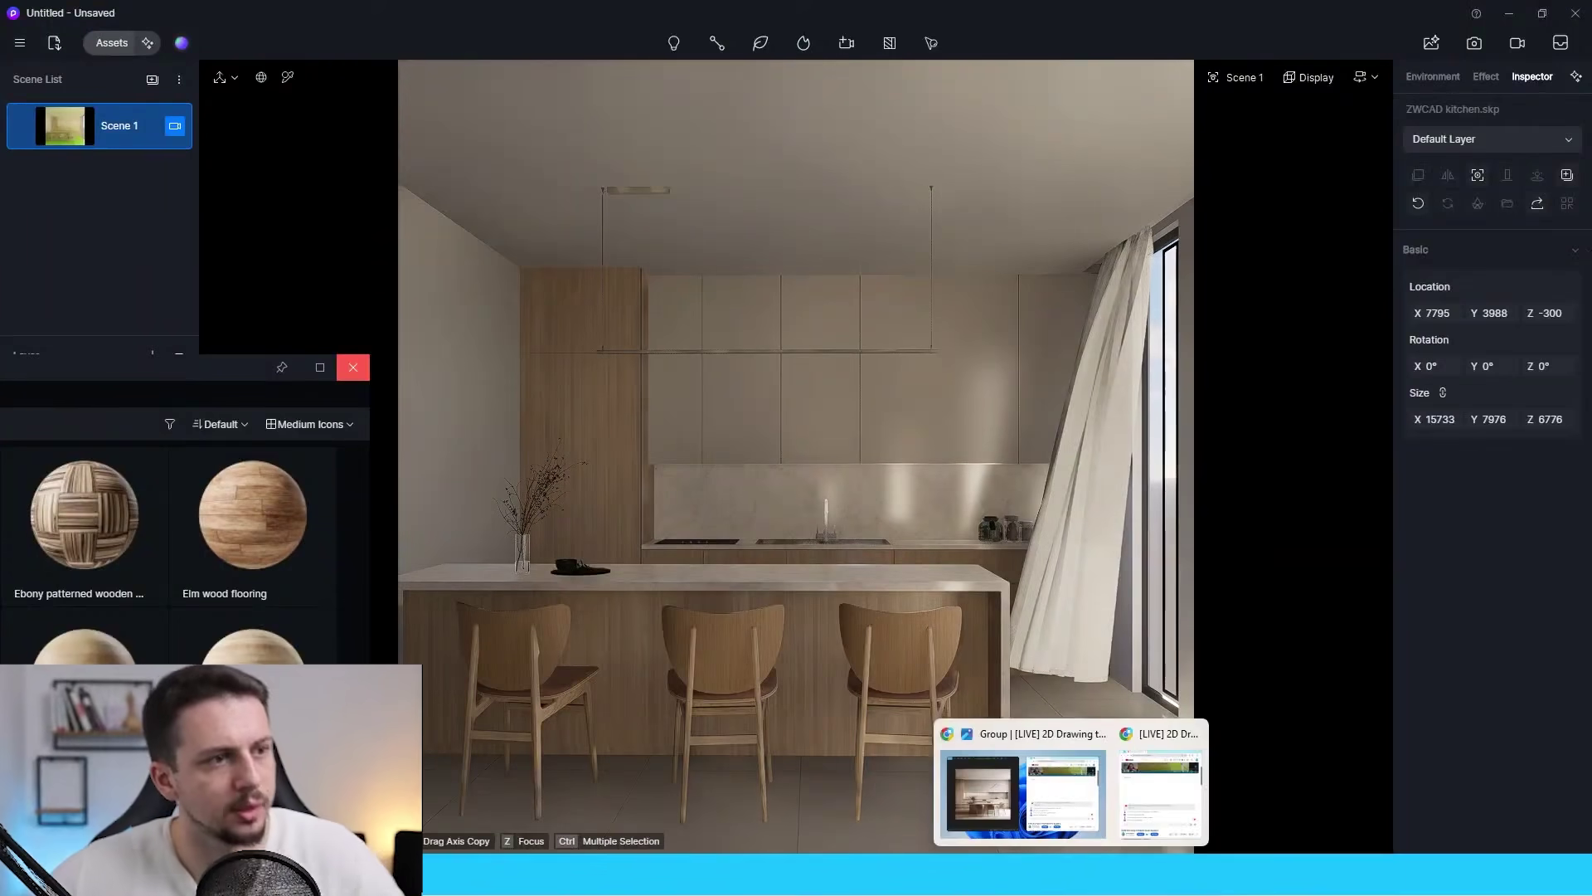
{"action": "left_click_drag", "start_coordinate": [83, 643], "coordinate": [611, 710]}
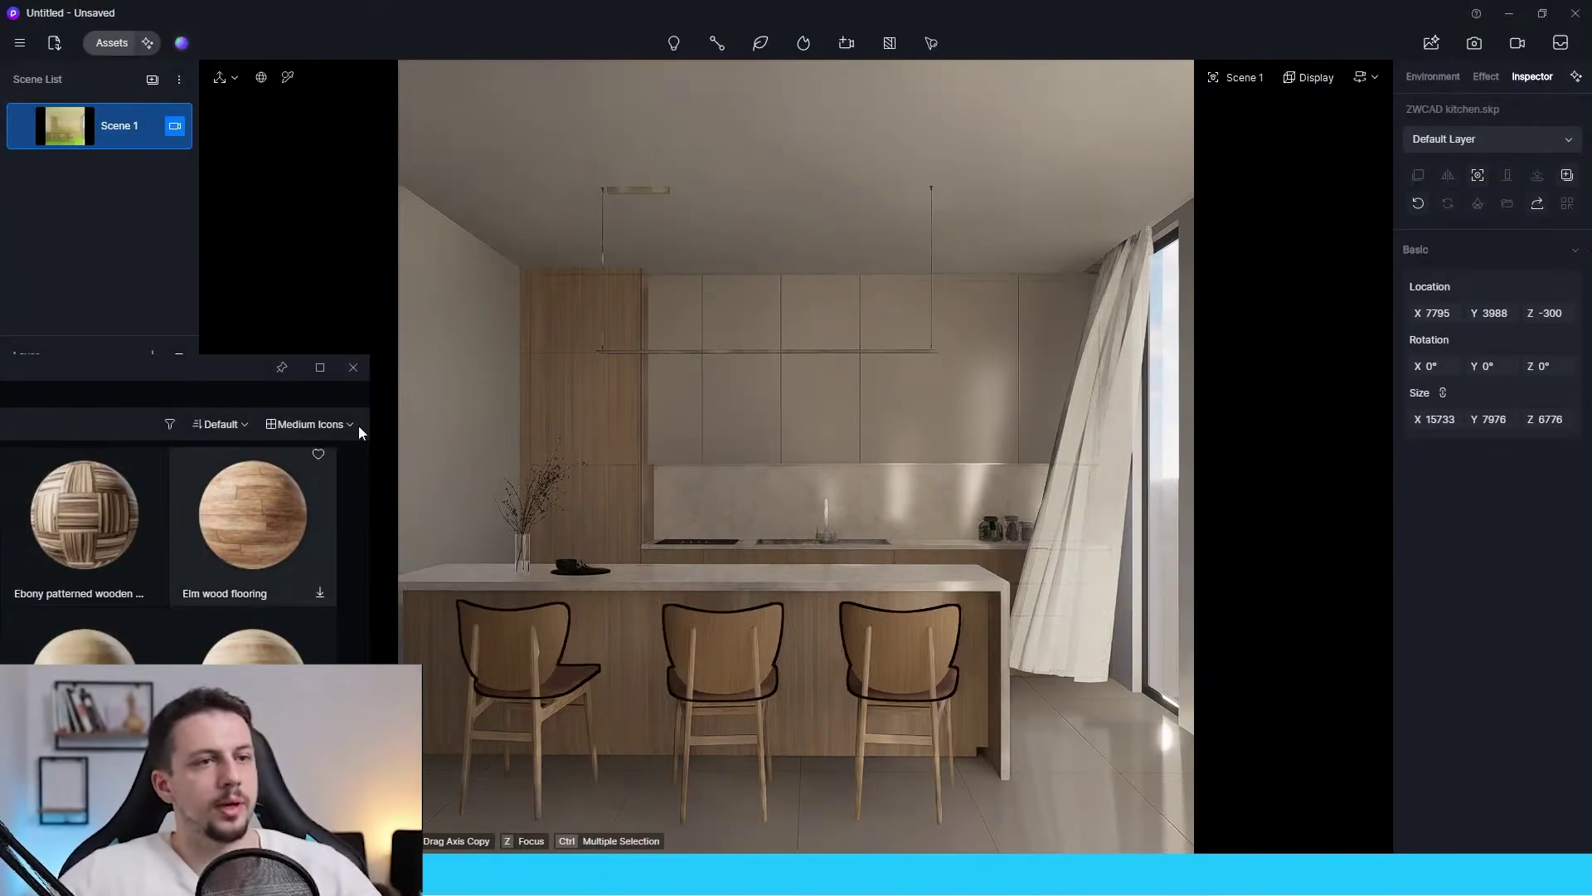
{"action": "left_click", "coordinate": [402, 406]}
Switch the sky light to the overcast_soil_puresky_4k HDRI and set the exposure to 0.18.
{"action": "left_click", "coordinate": [1477, 79]}
{"action": "left_click", "coordinate": [1456, 79]}
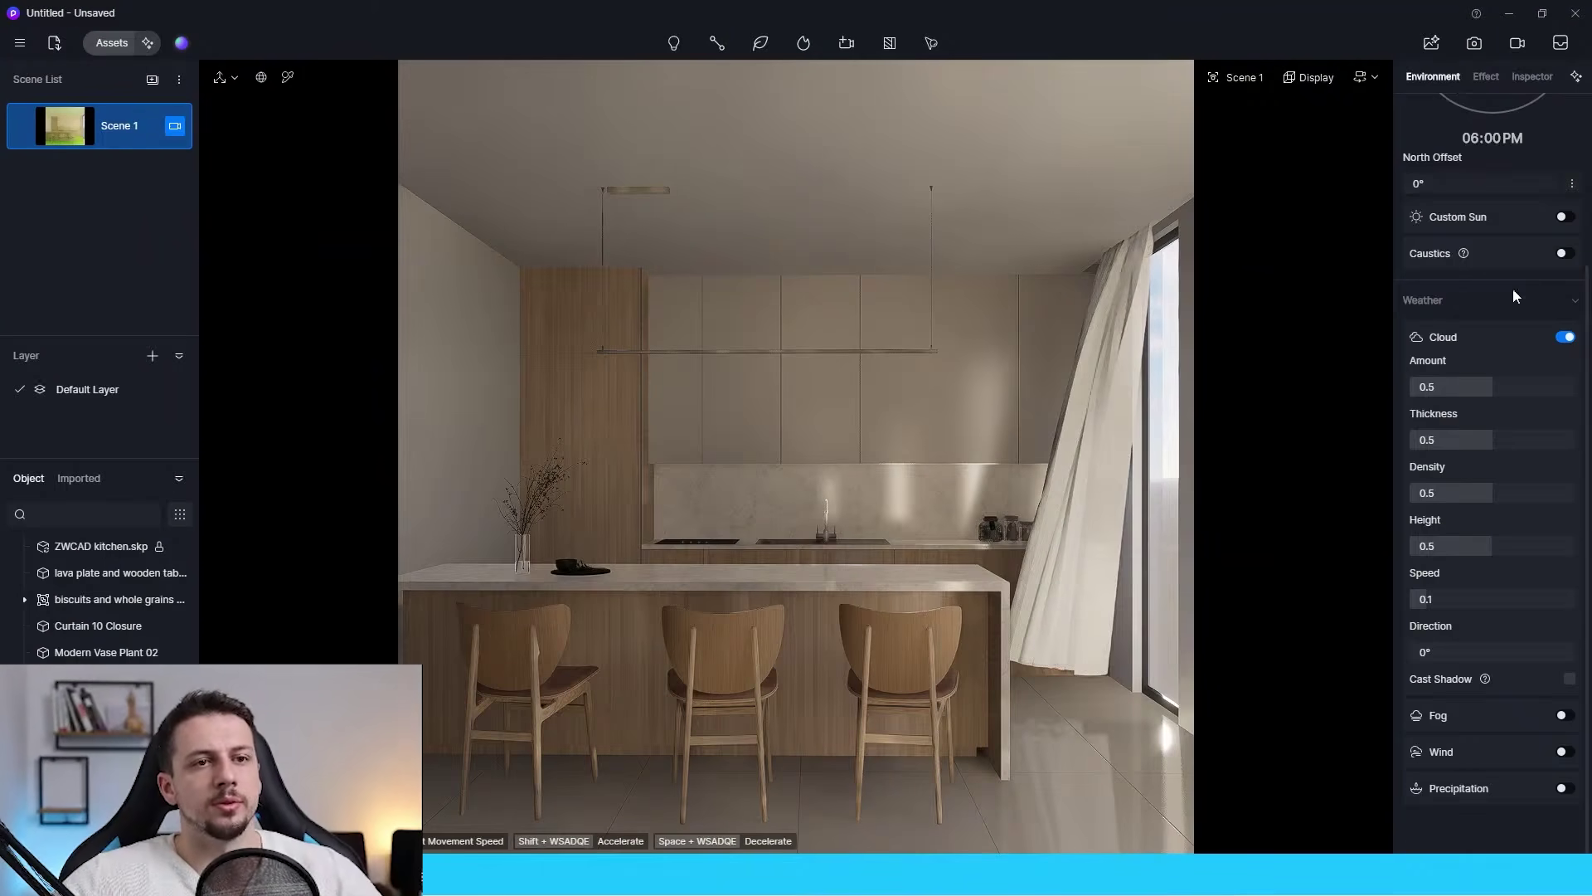
{"action": "scroll", "coordinate": [1512, 287], "scroll_direction": "up", "scroll_amount": 6}
{"action": "left_click", "coordinate": [1523, 145]}
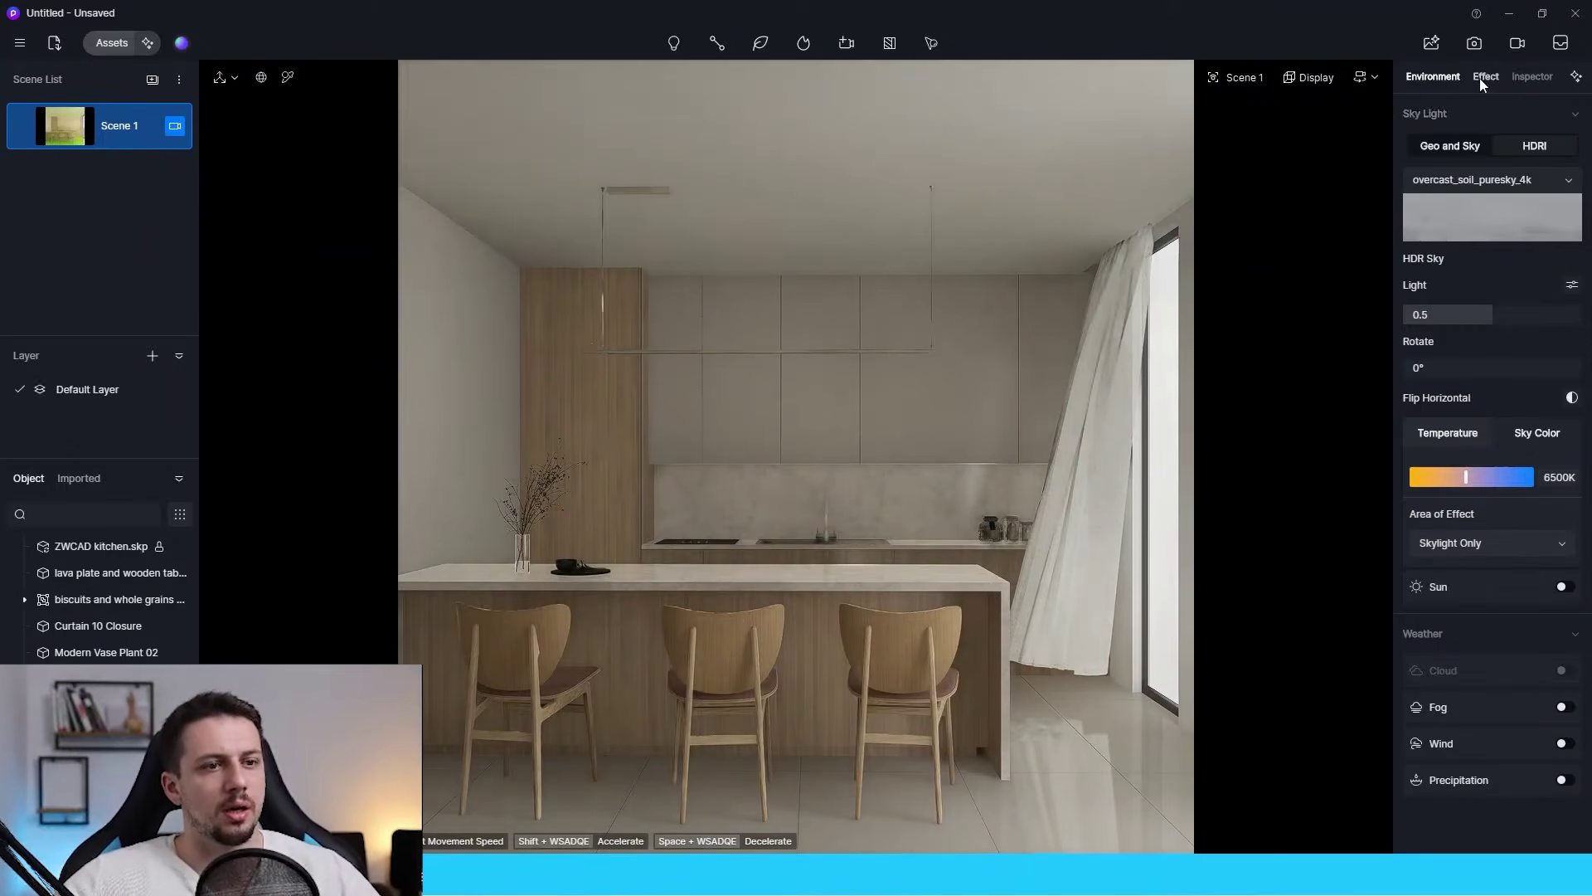
{"action": "left_click", "coordinate": [1482, 77]}
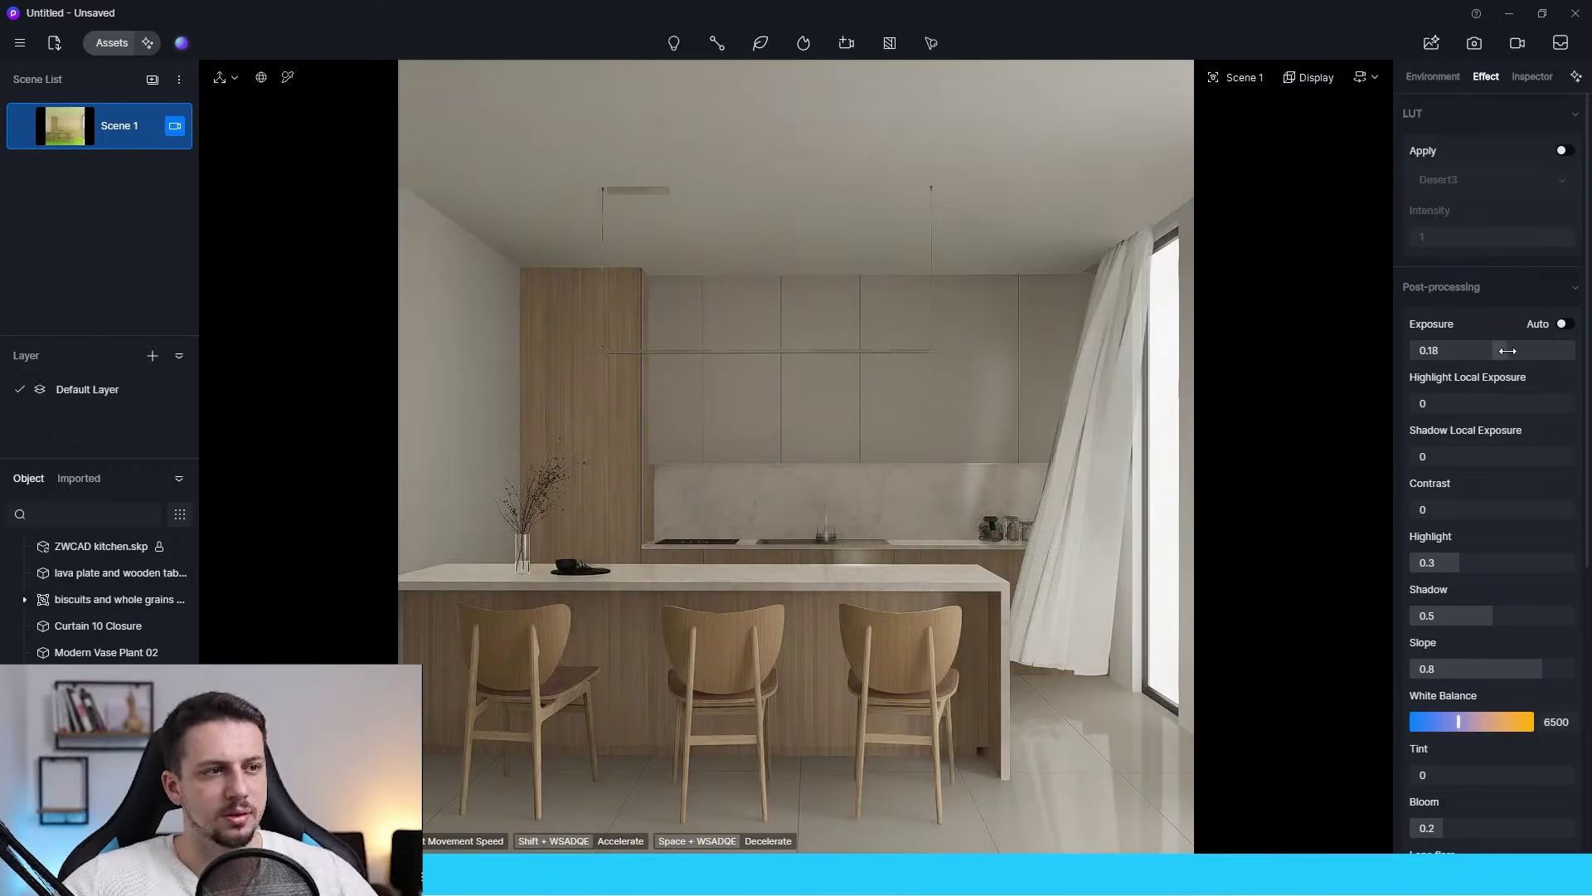
Place a rectangle light under the upper cabinets, above the kitchen counter.
{"action": "left_click", "coordinate": [701, 41]}
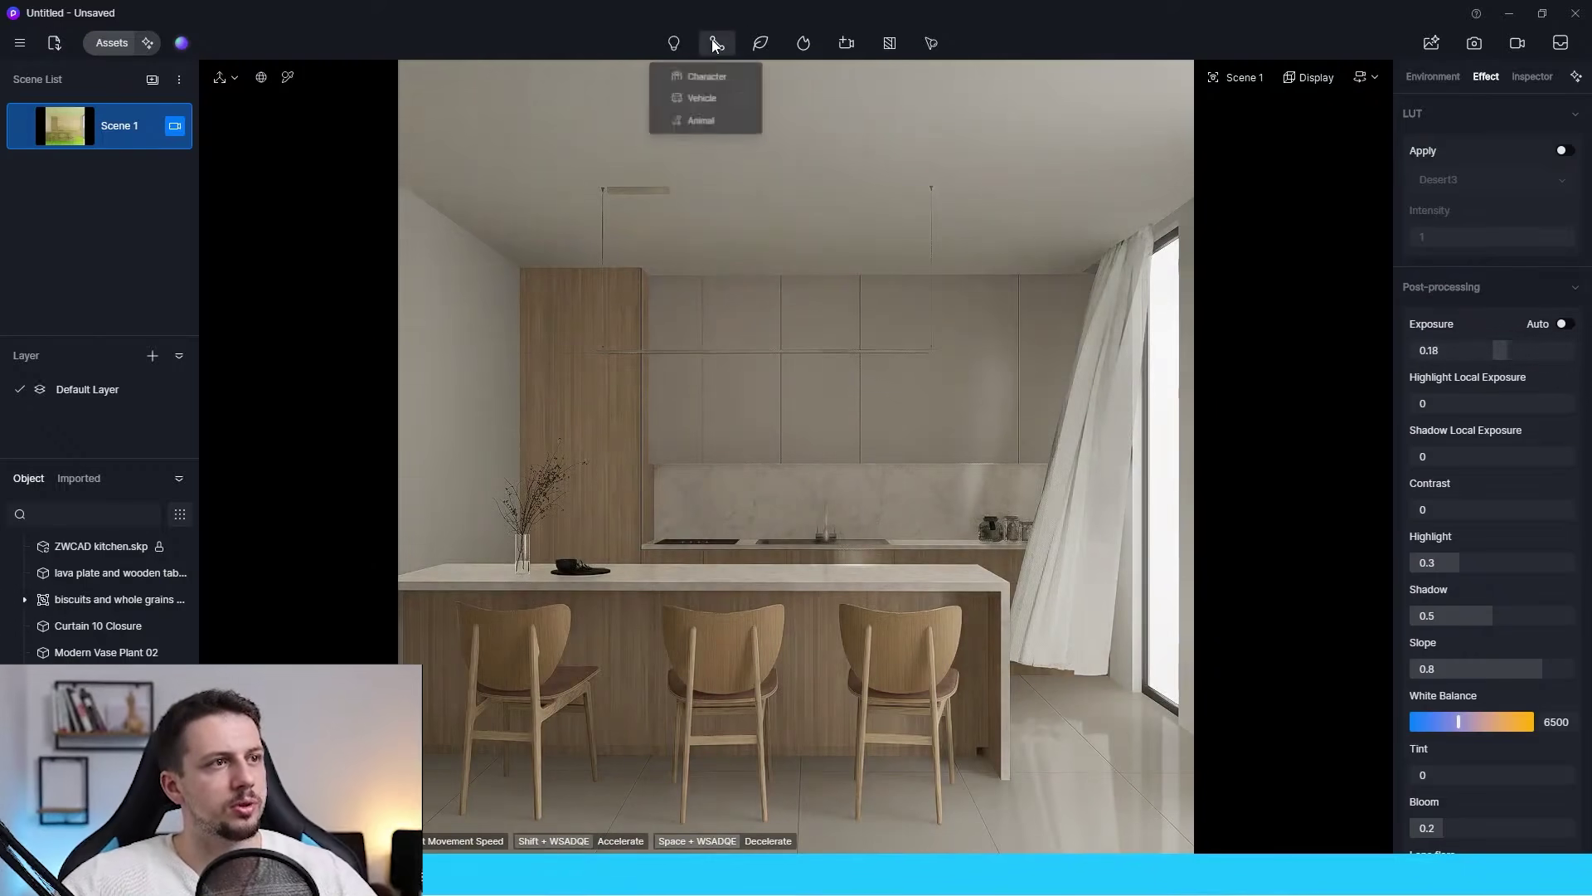
{"action": "left_click", "coordinate": [761, 48]}
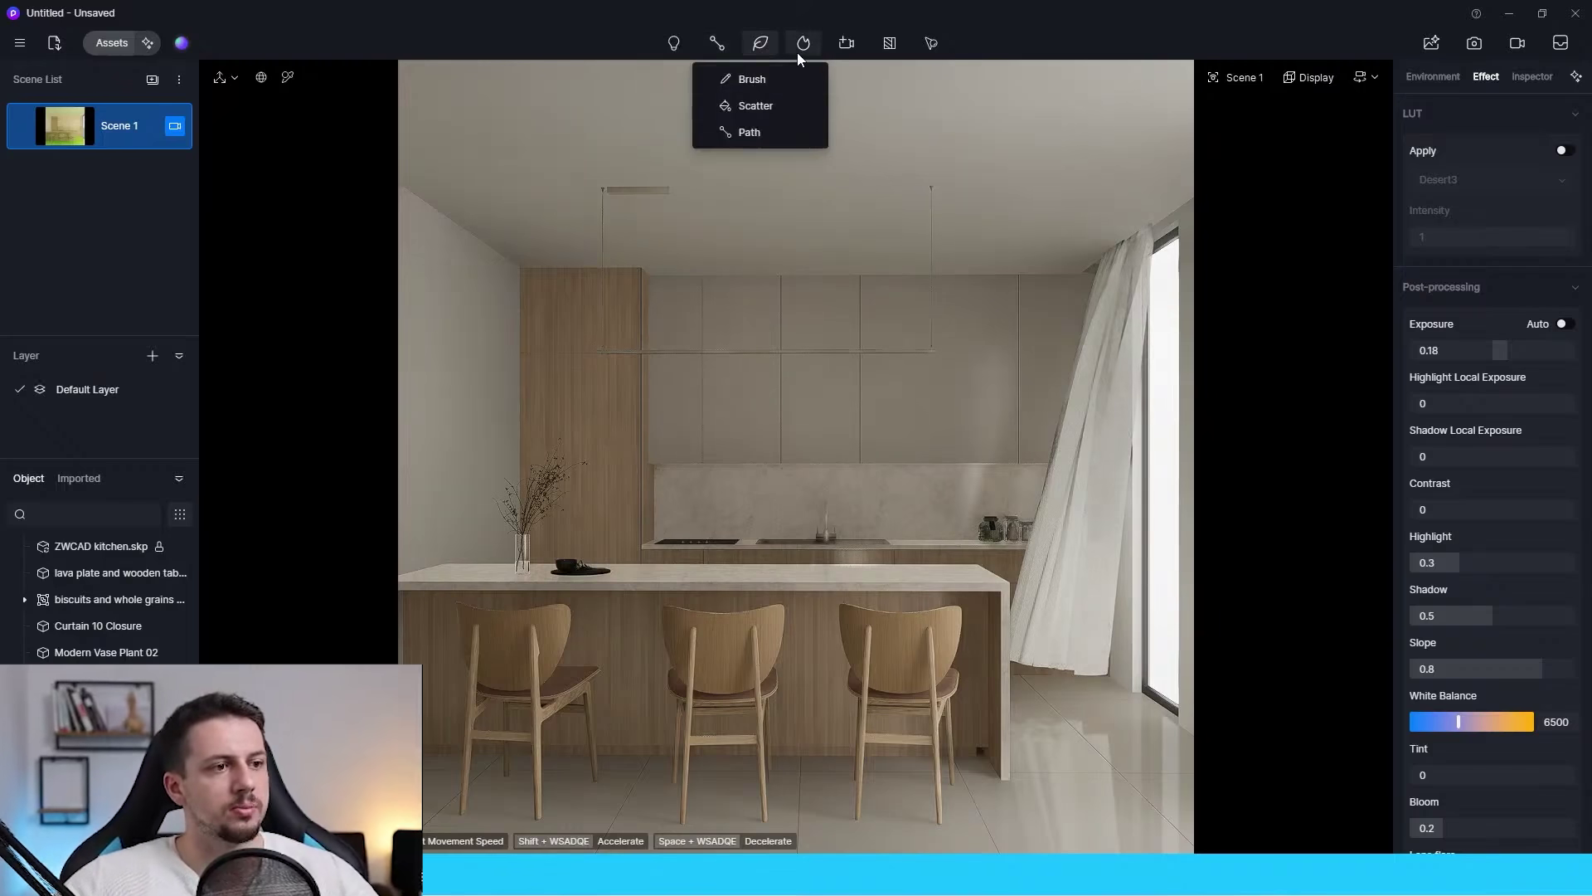
{"action": "left_click", "coordinate": [726, 47]}
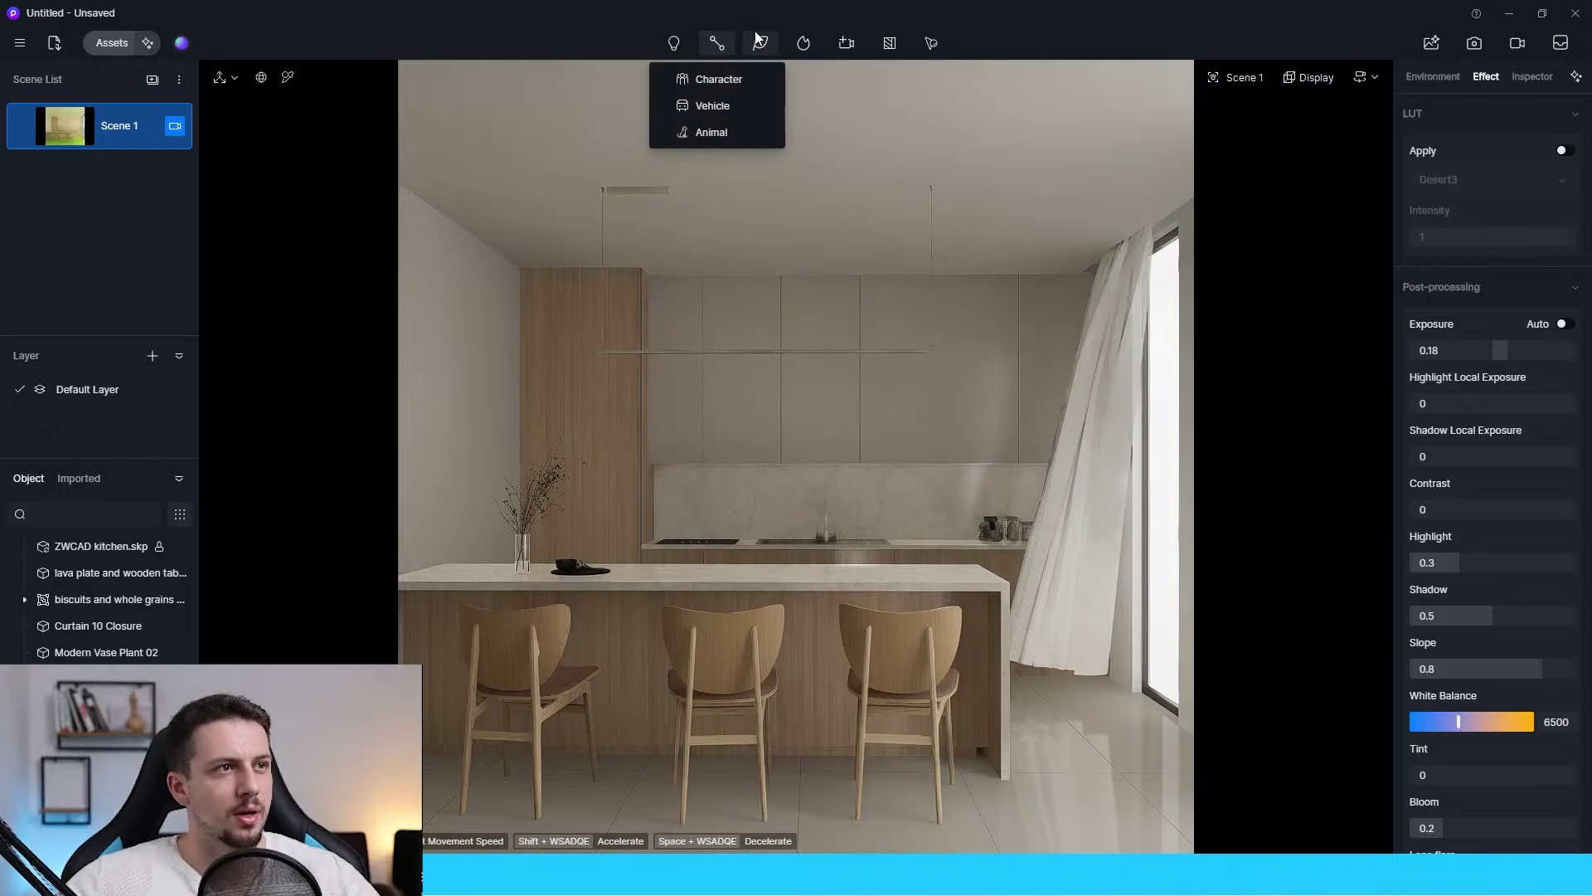
{"action": "left_click", "coordinate": [674, 42]}
{"action": "left_click", "coordinate": [708, 158]}
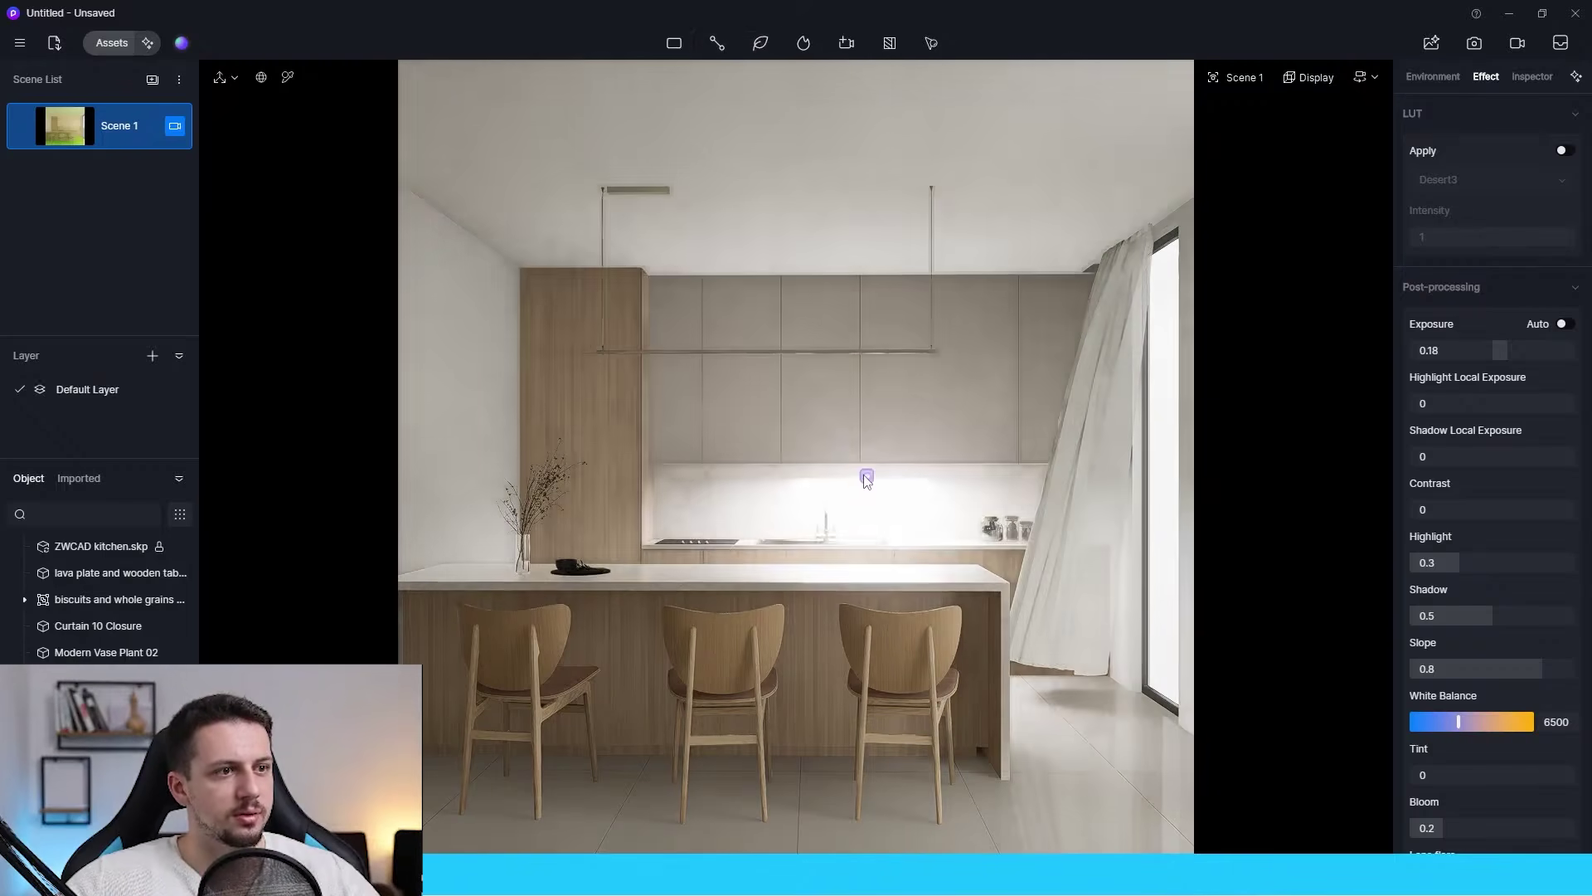
{"action": "left_click", "coordinate": [867, 479]}
Resize the under-cabinet rectangle light to 3073 by 154 and move it back to Y 355, against the cabinets.
{"action": "left_click_drag", "start_coordinate": [1449, 391], "coordinate": [1550, 390]}
{"action": "left_click_drag", "start_coordinate": [861, 427], "coordinate": [866, 417]}
{"action": "left_click_drag", "start_coordinate": [1506, 401], "coordinate": [1366, 441]}
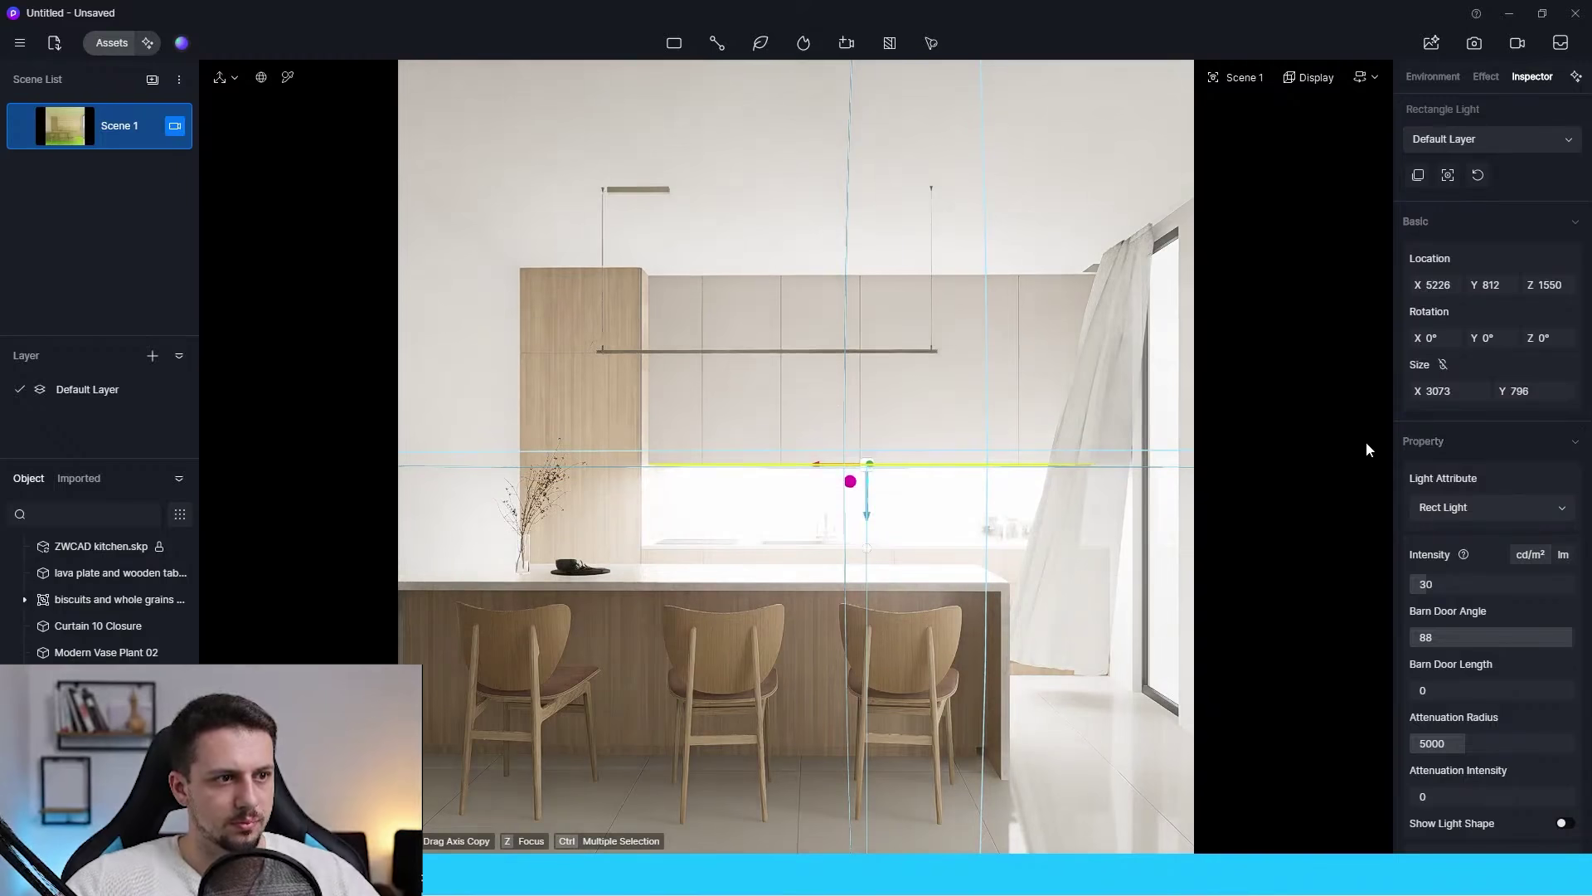
{"action": "left_click_drag", "start_coordinate": [1266, 465], "coordinate": [837, 464]}
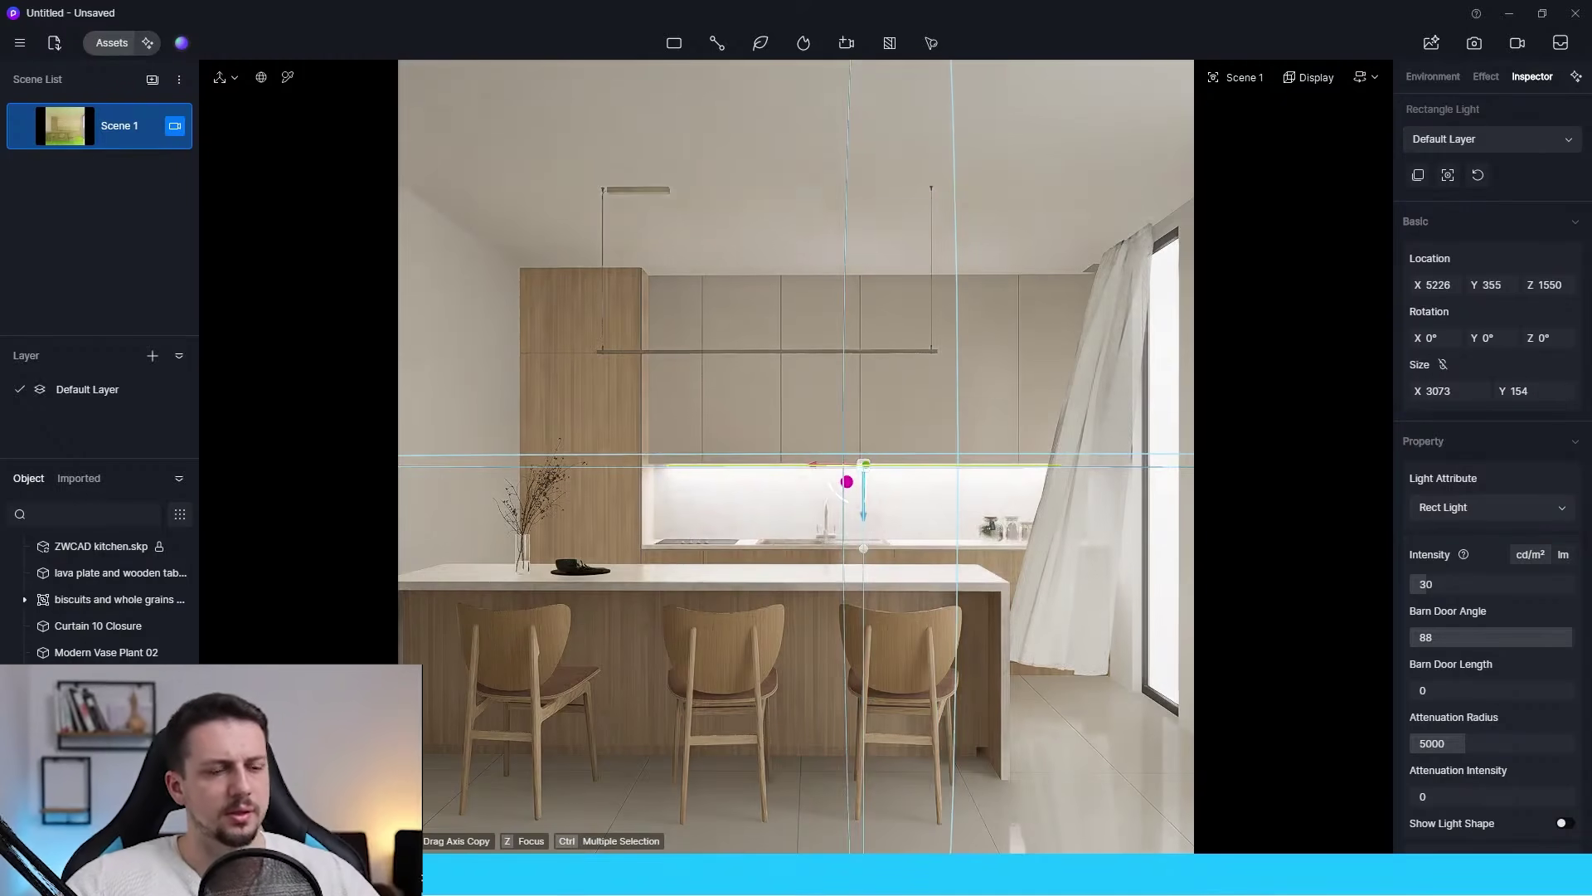
Set the under-cabinet light to a 3700 colour temperature and 10.5 intensity, and shorten its attenuation radius.
{"action": "scroll", "coordinate": [1488, 618], "scroll_direction": "down", "scroll_amount": 3}
{"action": "left_click_drag", "start_coordinate": [1446, 741], "coordinate": [1435, 740]}
{"action": "scroll", "coordinate": [1492, 432], "scroll_direction": "up", "scroll_amount": 1}
{"action": "left_click_drag", "start_coordinate": [1418, 425], "coordinate": [1415, 426]}
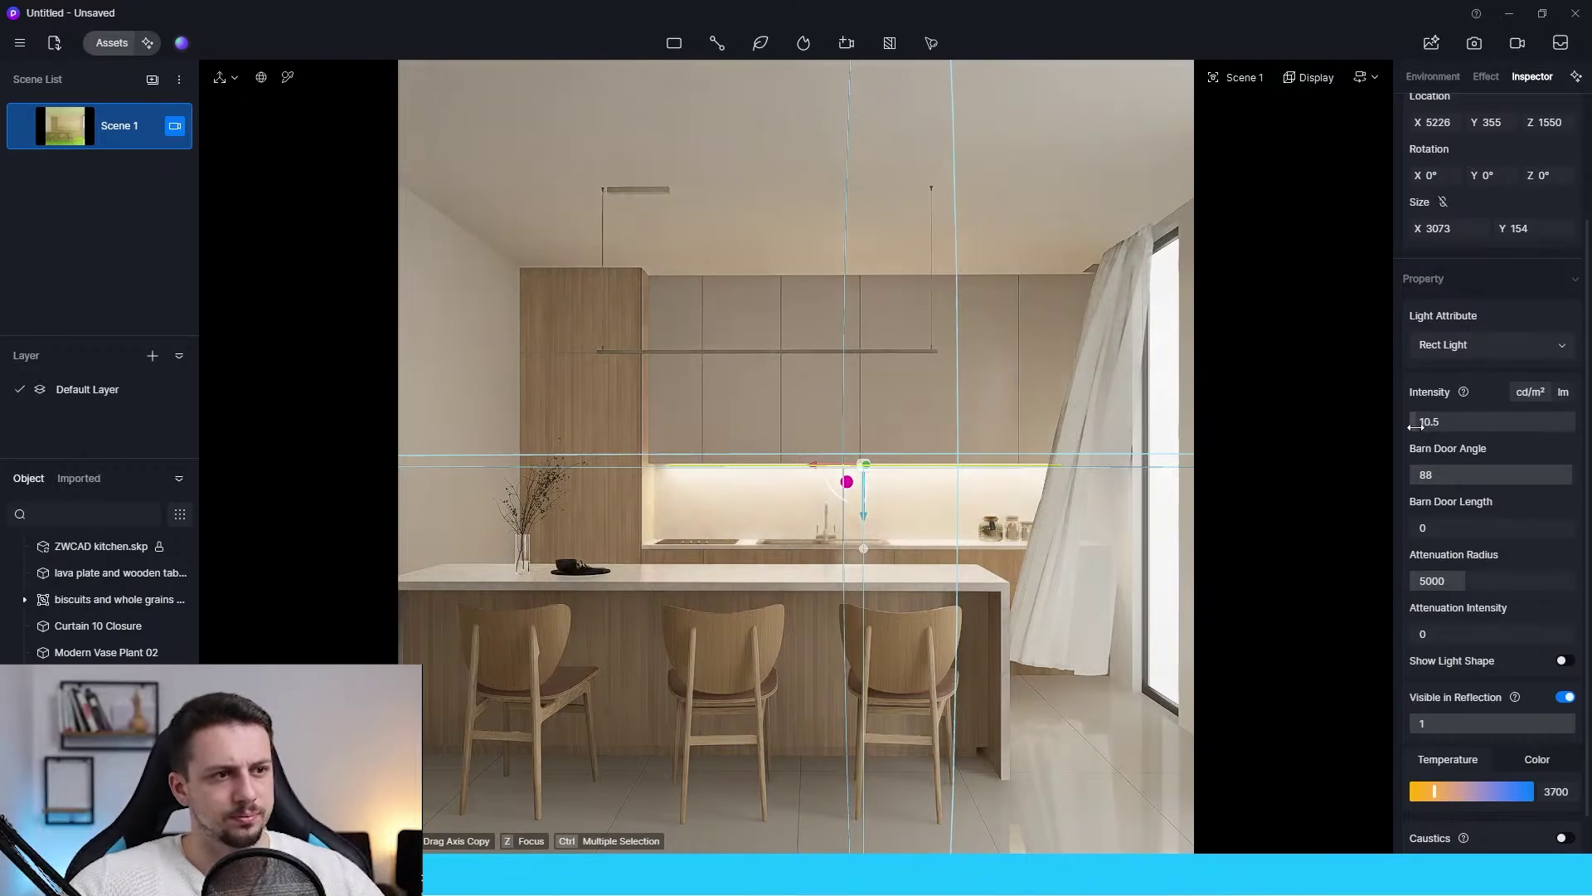
{"action": "left_click", "coordinate": [1431, 423]}
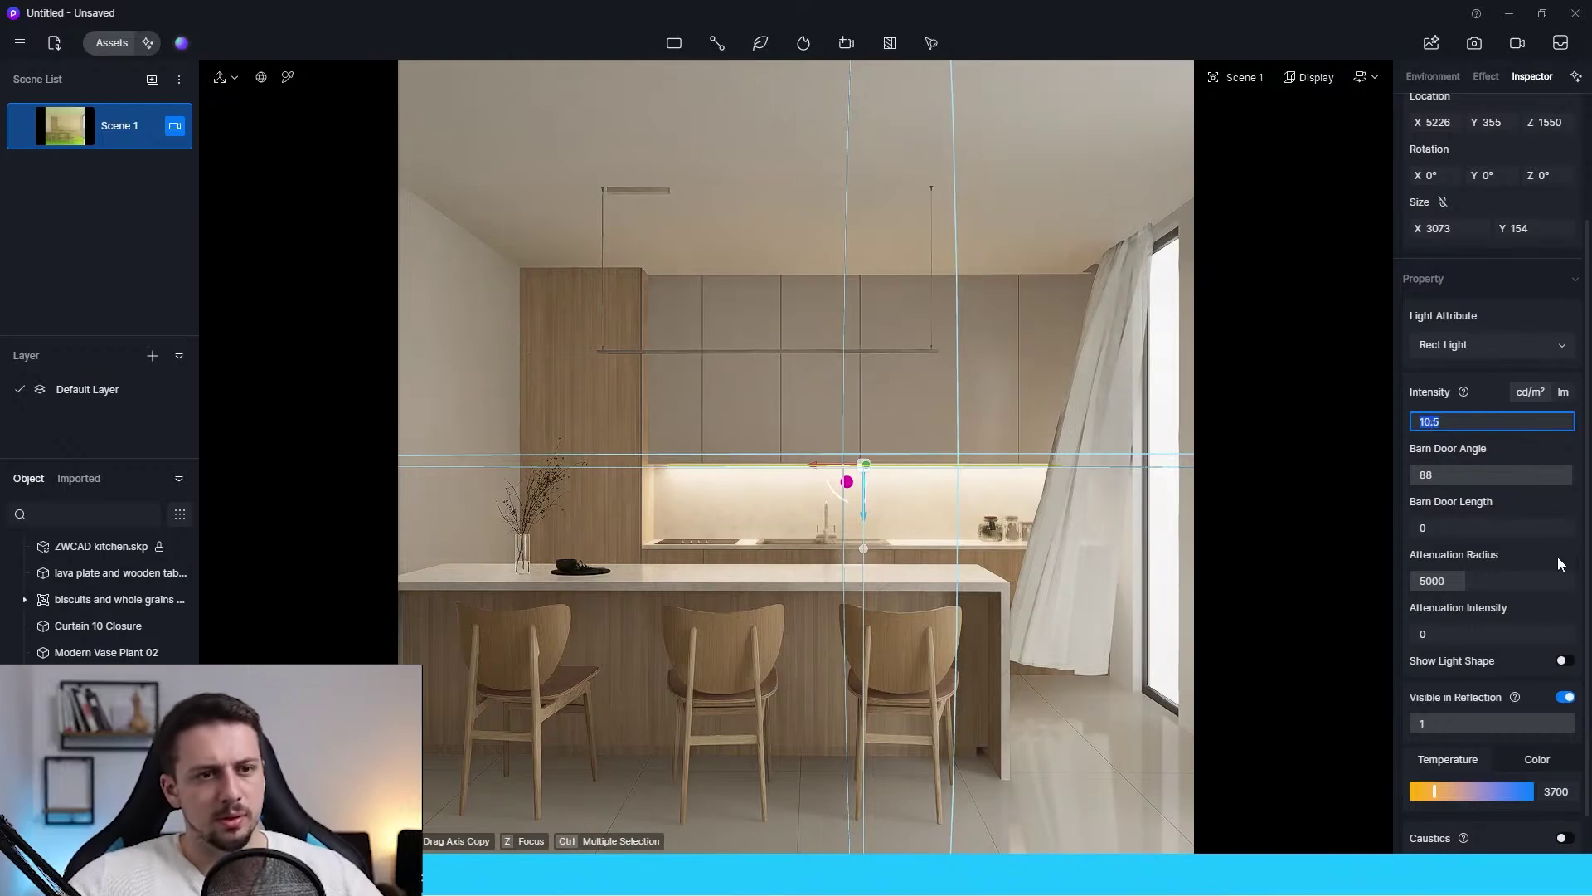
{"action": "left_click_drag", "start_coordinate": [1464, 581], "coordinate": [1433, 583]}
{"action": "left_click", "coordinate": [1306, 624]}
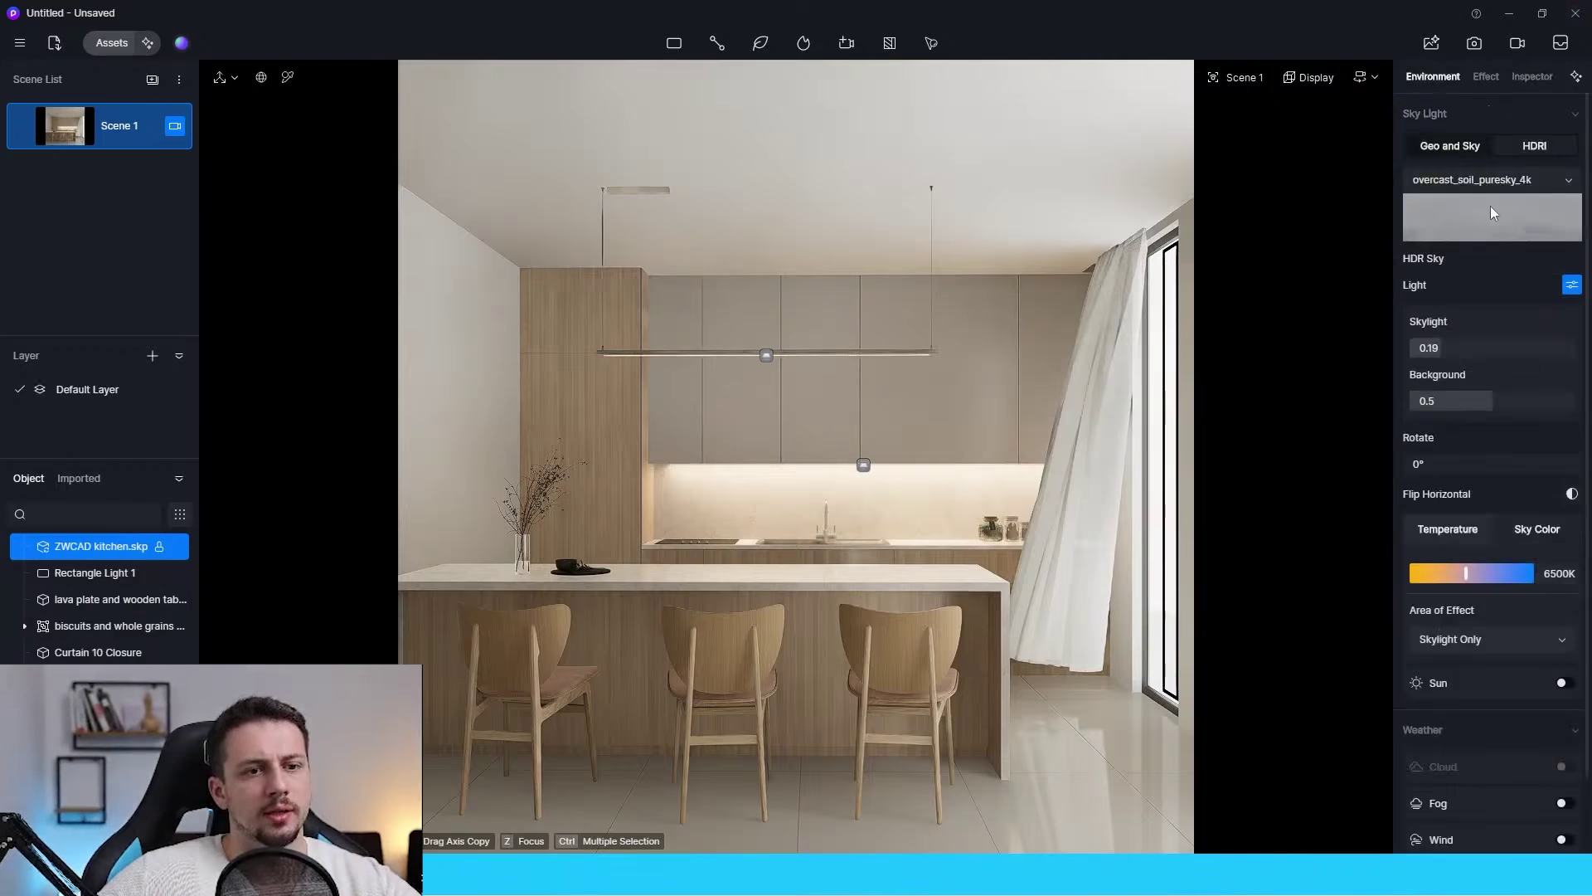
Enable ambient occlusion with its preview overlay, using a radius of 86 and an overlay strength of 4.3.
{"action": "left_click", "coordinate": [1486, 76]}
{"action": "scroll", "coordinate": [1468, 702], "scroll_direction": "down", "scroll_amount": 5}
{"action": "left_click", "coordinate": [1564, 715]}
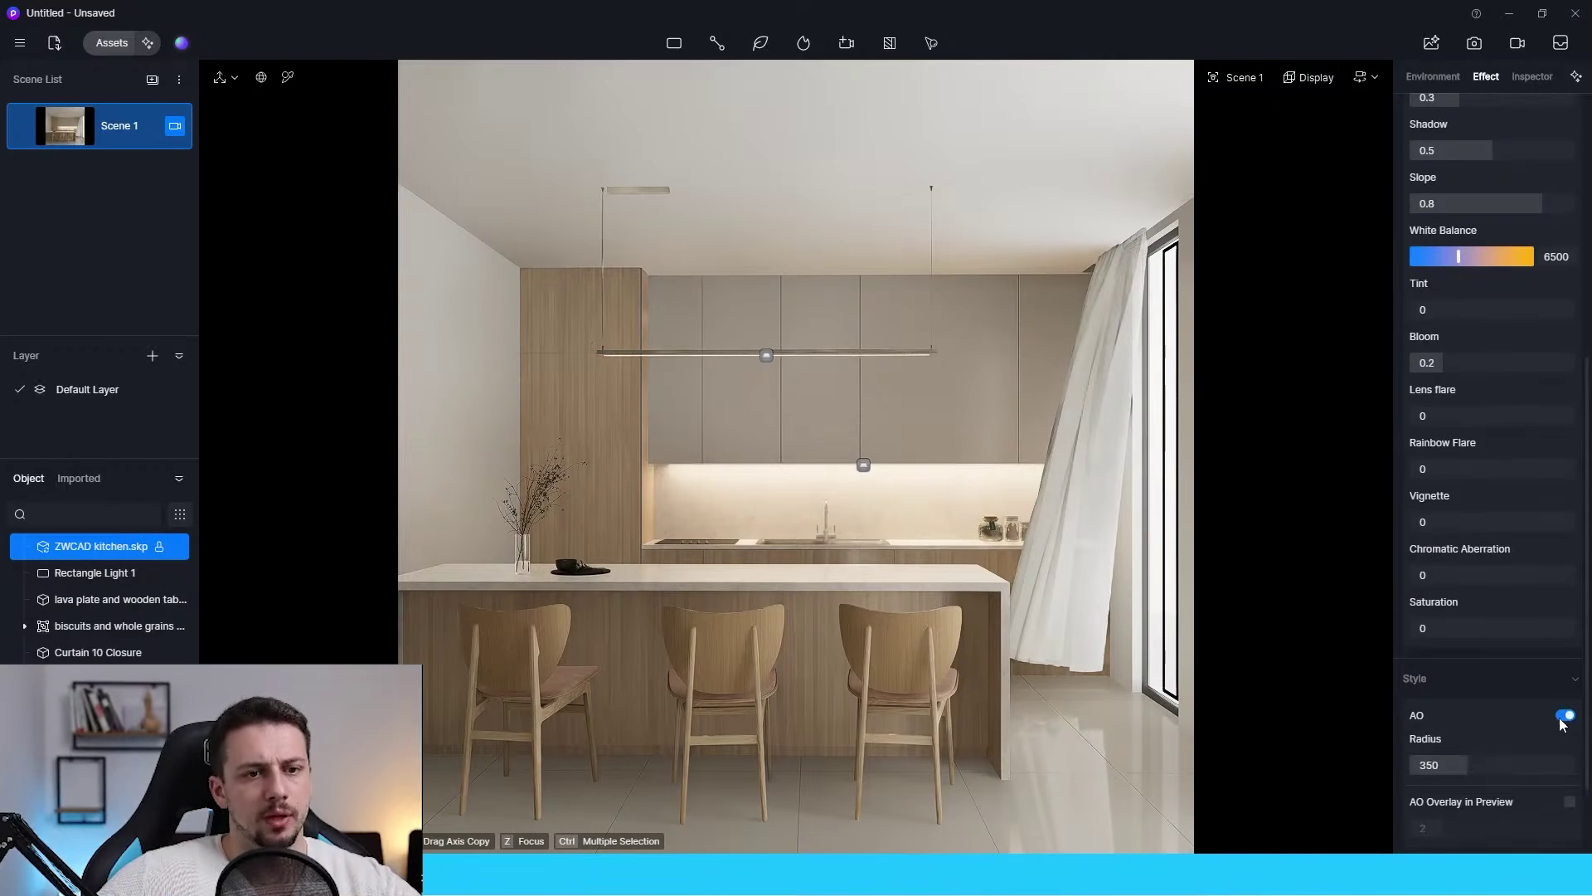
{"action": "scroll", "coordinate": [1518, 759], "scroll_direction": "down", "scroll_amount": 2}
{"action": "left_click", "coordinate": [1568, 686]}
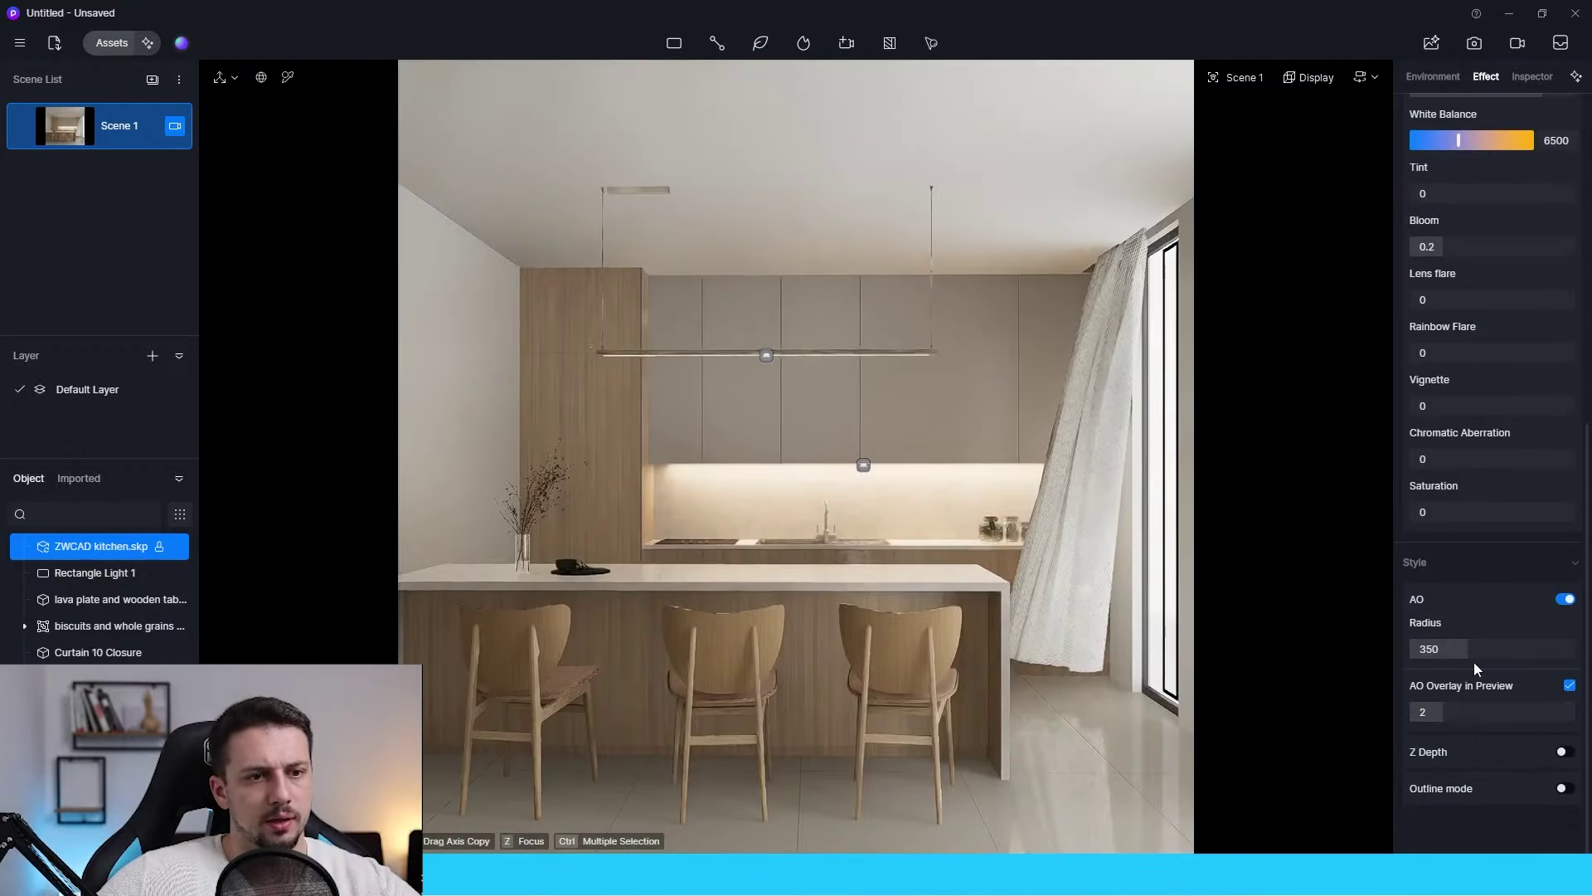
{"action": "left_click_drag", "start_coordinate": [1466, 649], "coordinate": [1433, 651]}
{"action": "mouse_move", "coordinate": [1441, 711]}
{"action": "left_mouse_down"}
{"action": "mouse_move", "coordinate": [1535, 709]}
{"action": "mouse_move", "coordinate": [1481, 710]}
{"action": "left_mouse_up"}
{"action": "left_click_drag", "start_coordinate": [1432, 651], "coordinate": [1426, 666]}
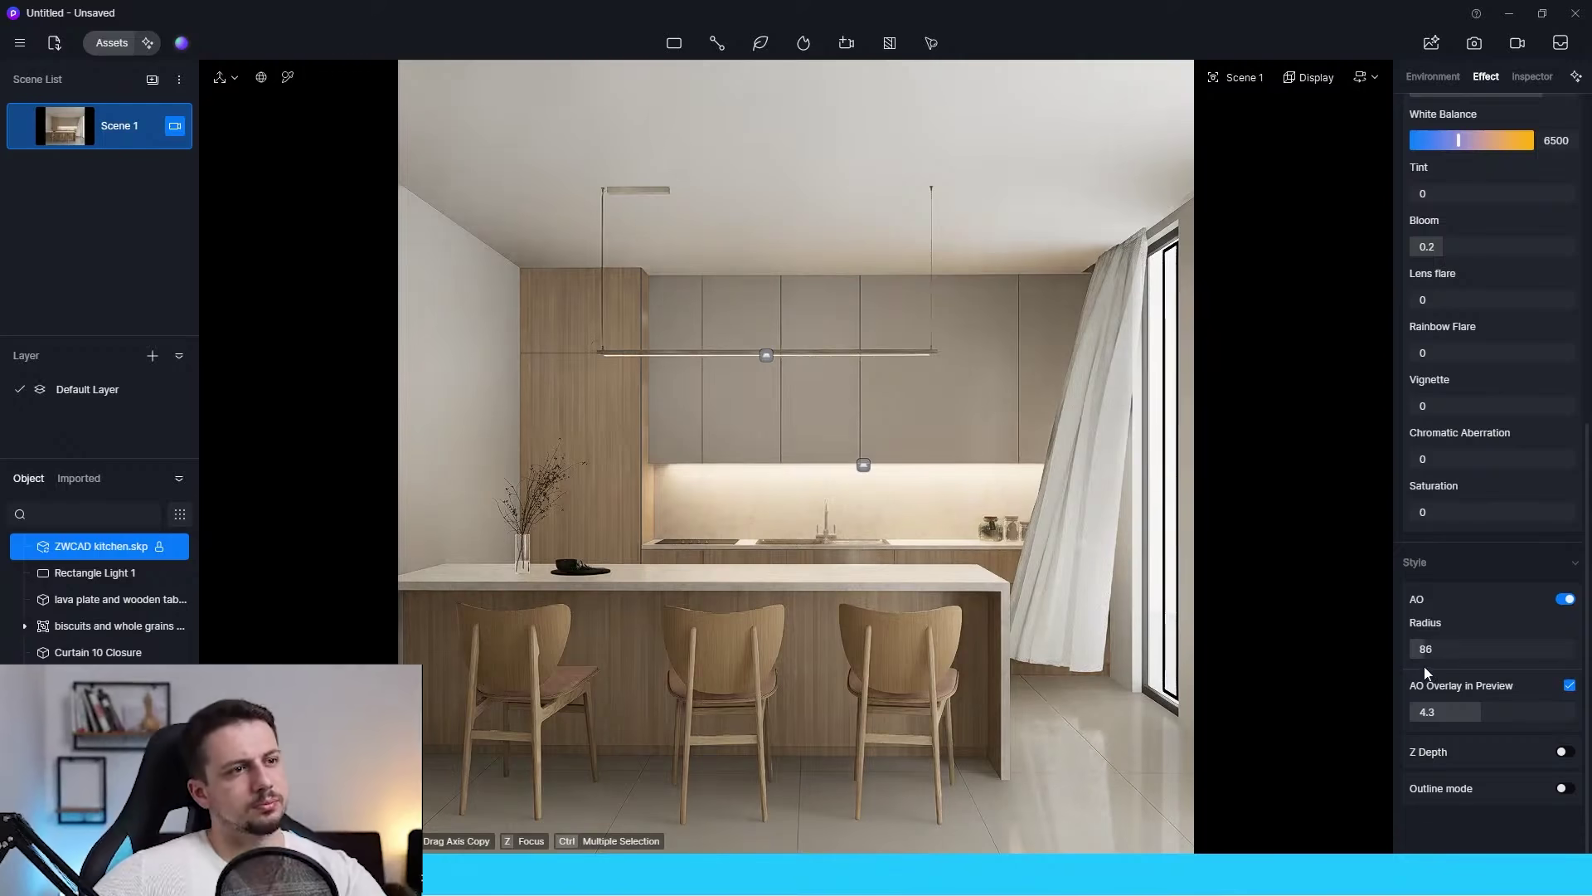
Search the online model library for "painting".
{"action": "left_click", "coordinate": [460, 476]}
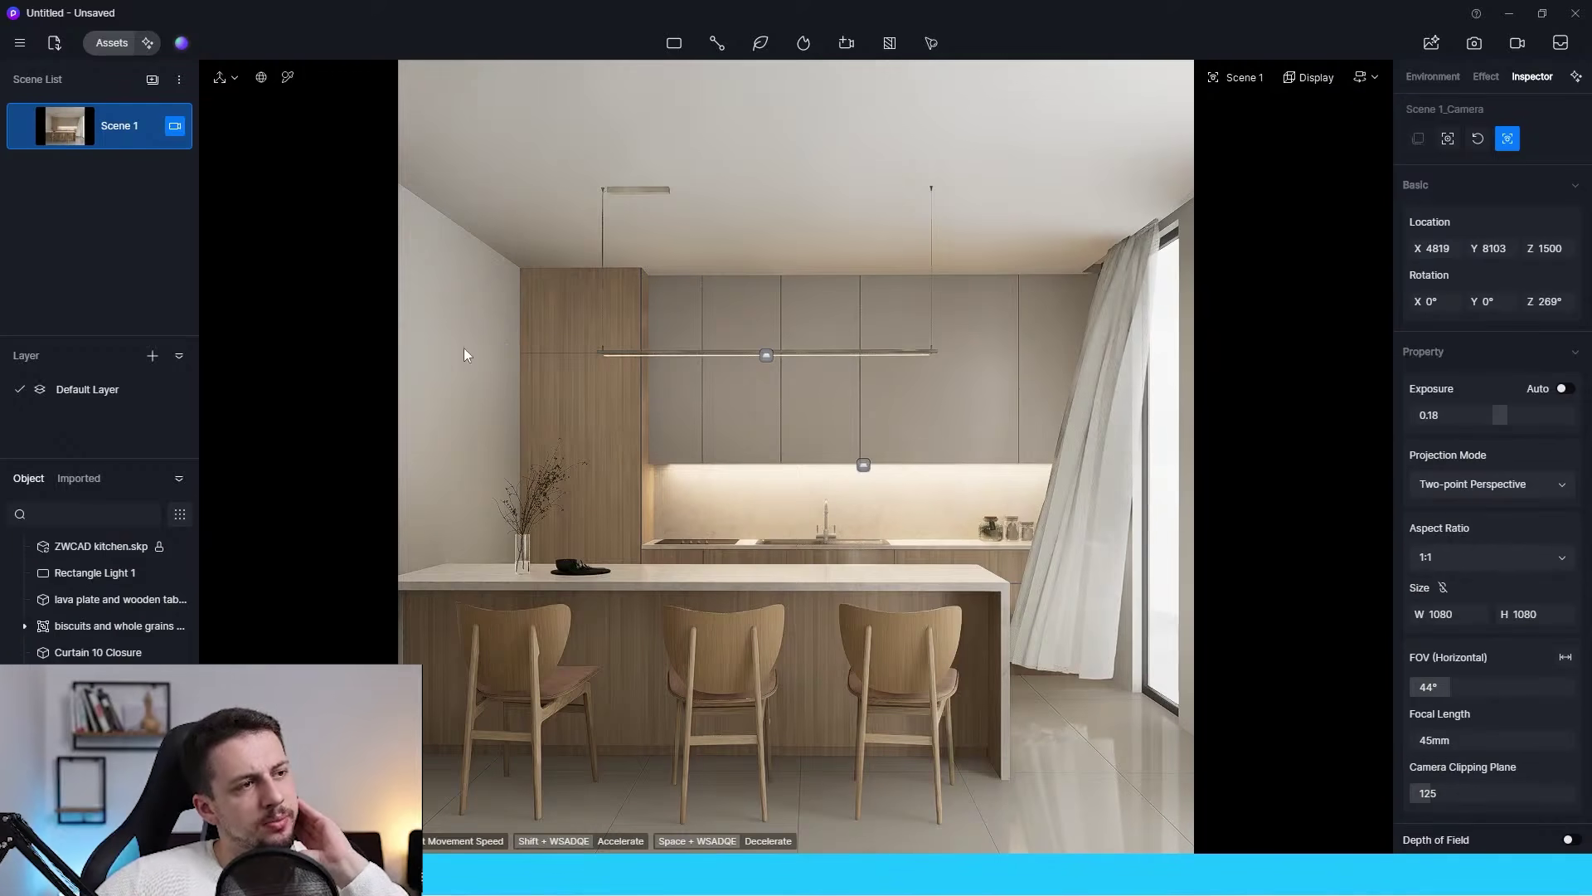
{"action": "left_click", "coordinate": [110, 42]}
{"action": "left_click", "coordinate": [396, 228]}
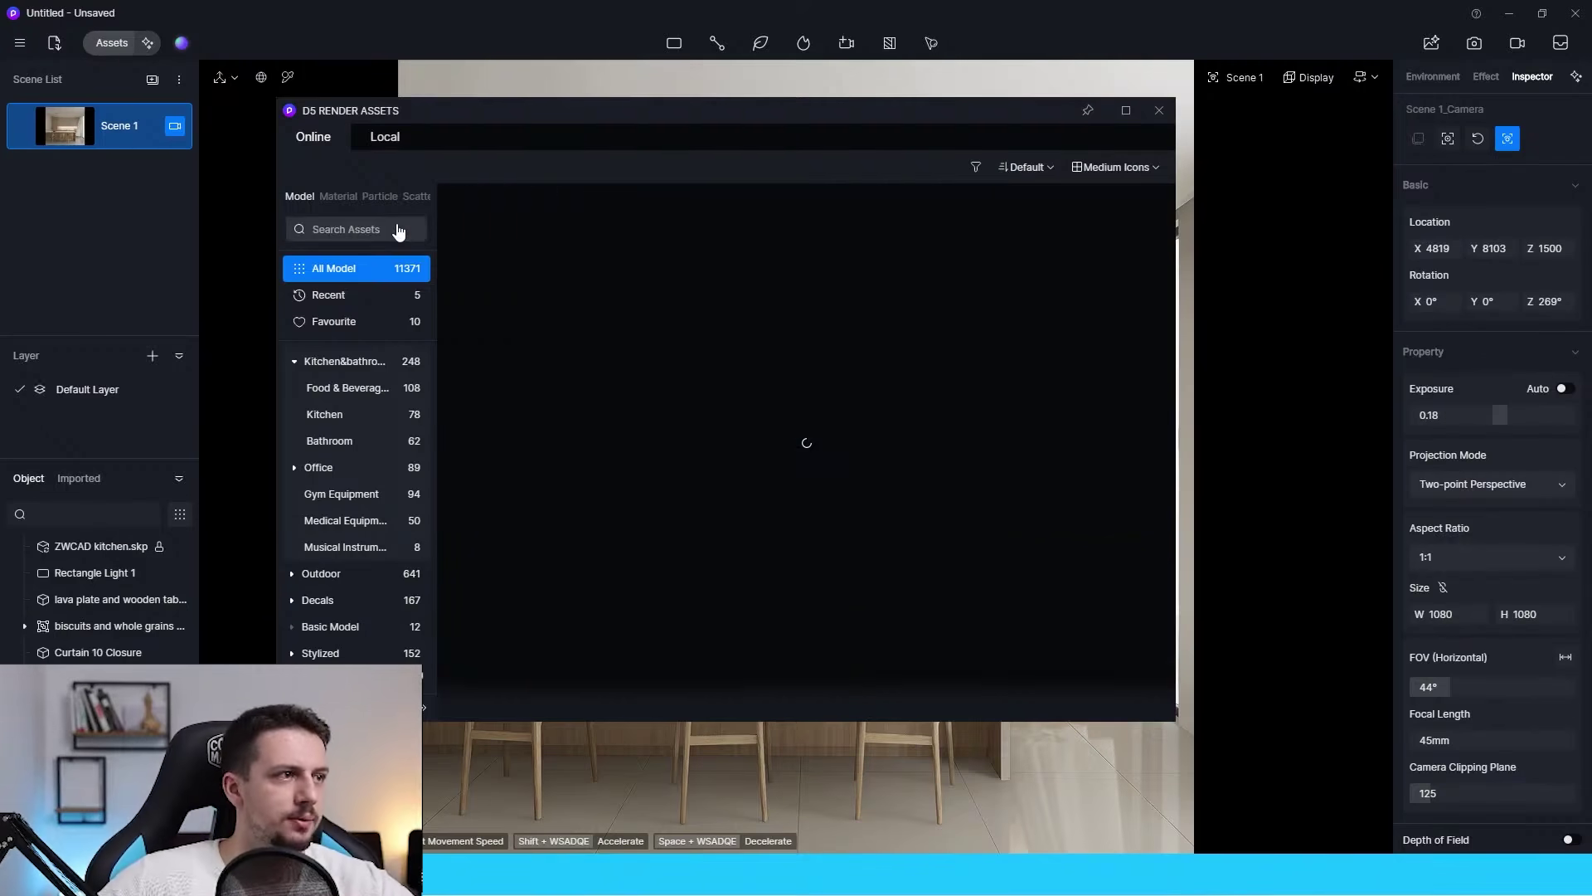
{"action": "type", "text": "painting"}
{"action": "key", "text": "Return"}
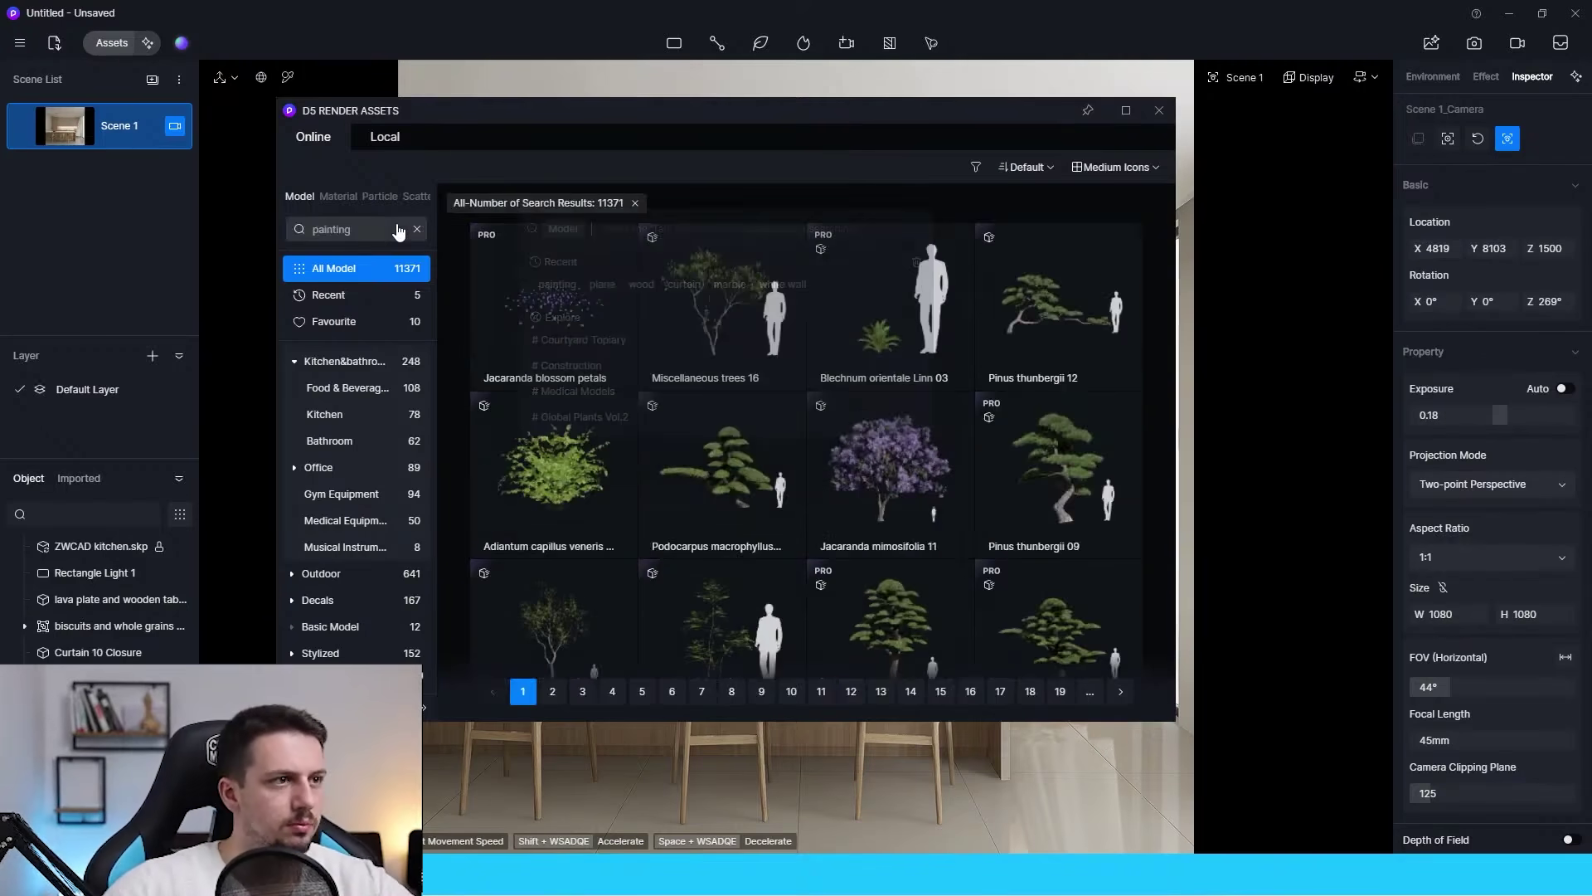
{"action": "left_click", "coordinate": [912, 463]}
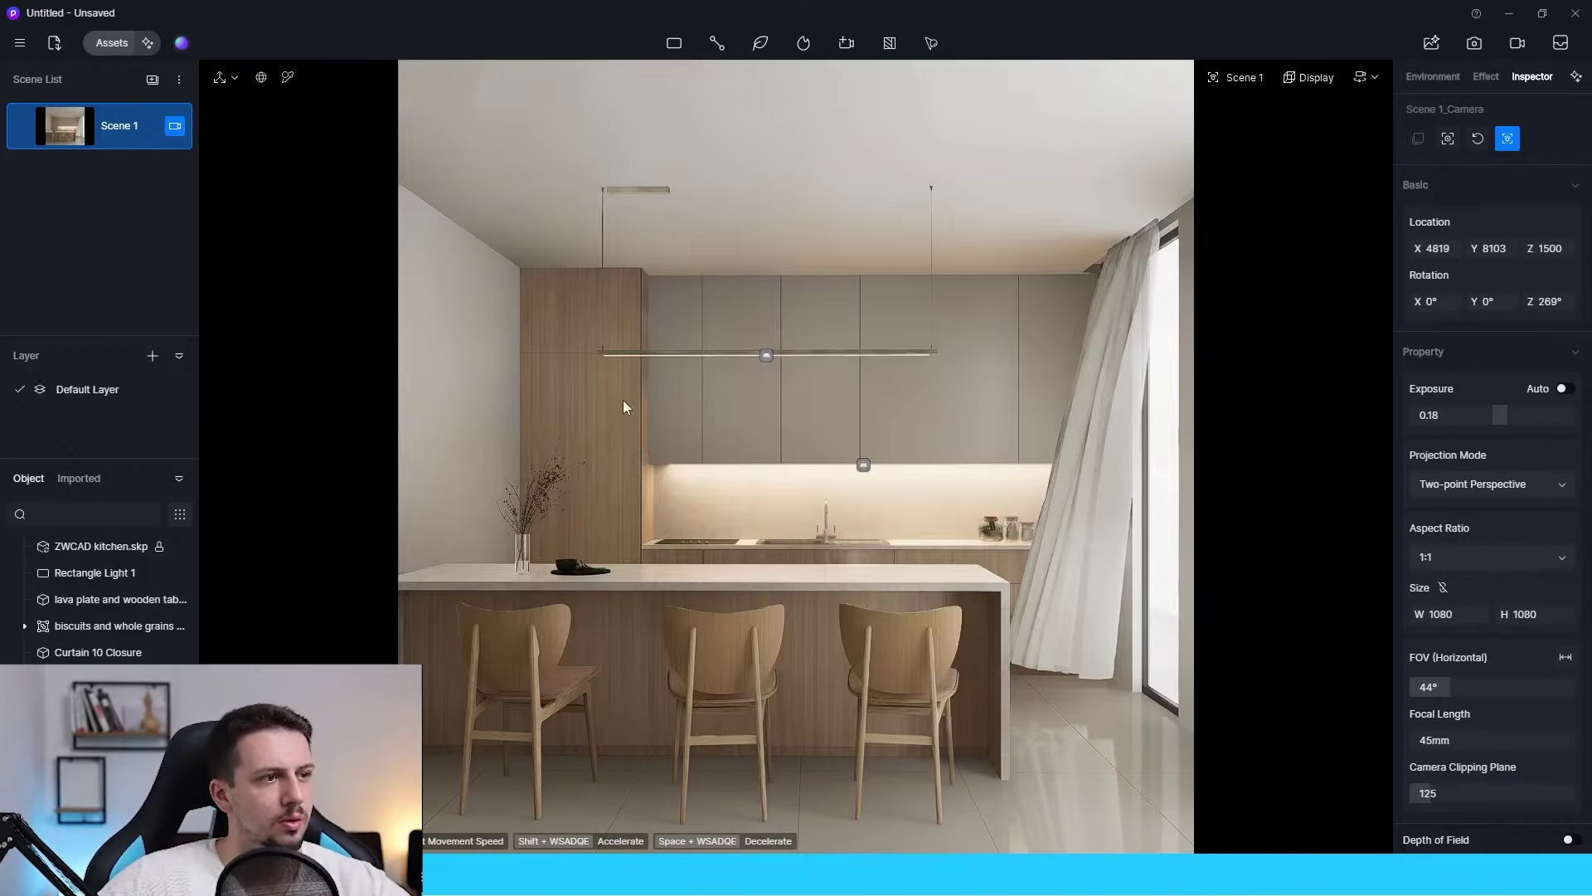
Place a standing man behind the island near the tall wooden cabinet, and move the Scene 1 camera to Y 7702, Z 1375.
{"action": "left_click", "coordinate": [628, 554]}
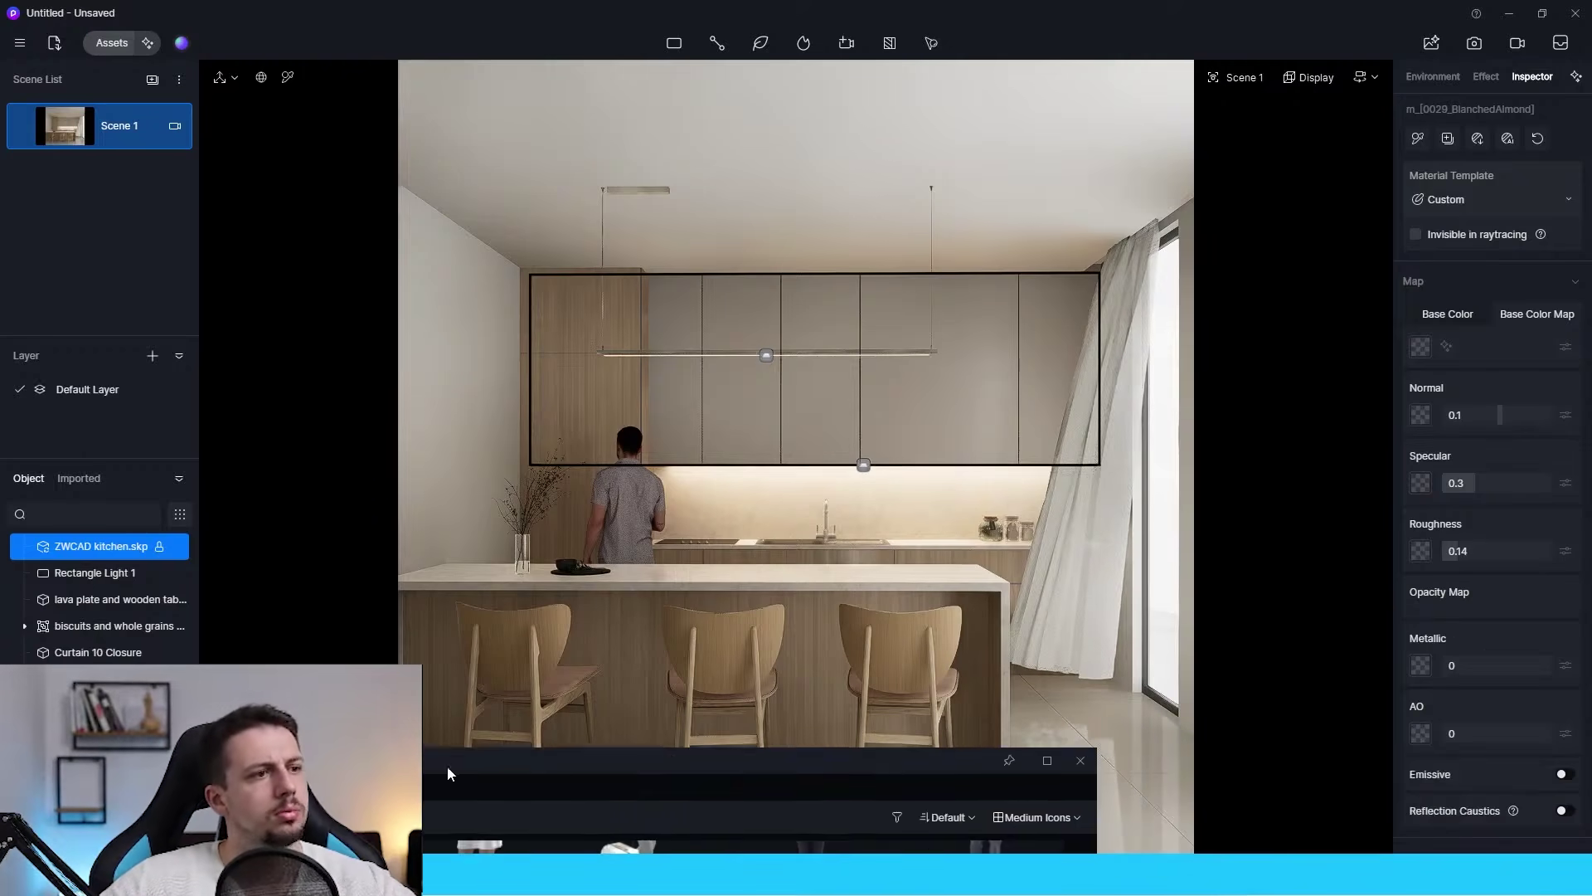
{"action": "left_click_drag", "start_coordinate": [873, 895], "coordinate": [636, 353]}
{"action": "left_click", "coordinate": [1264, 341]}
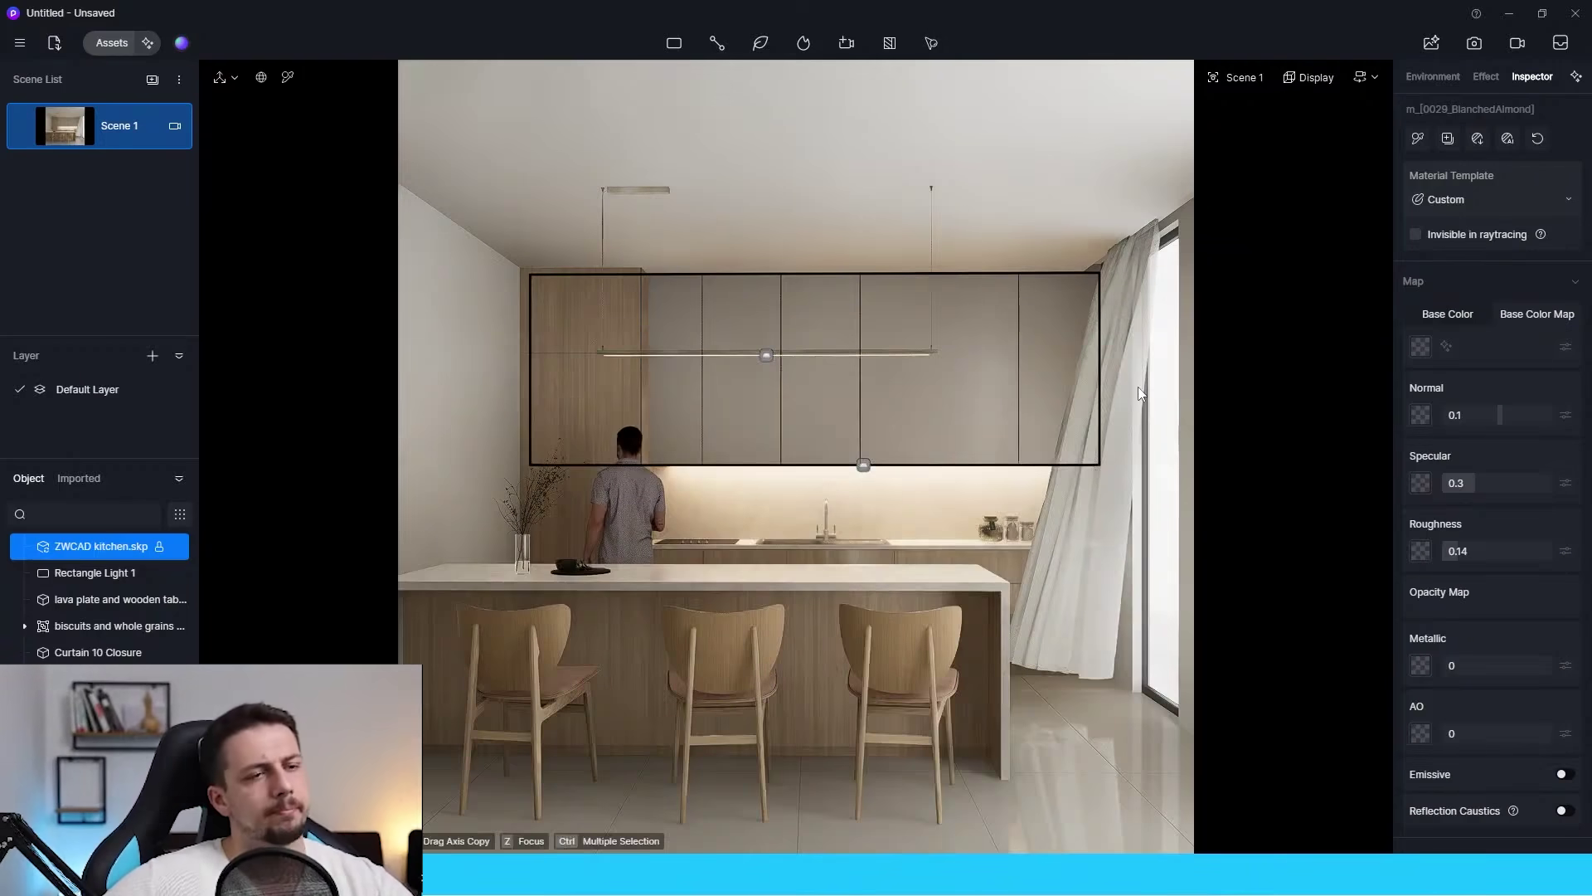
{"action": "left_click", "coordinate": [10, 141]}
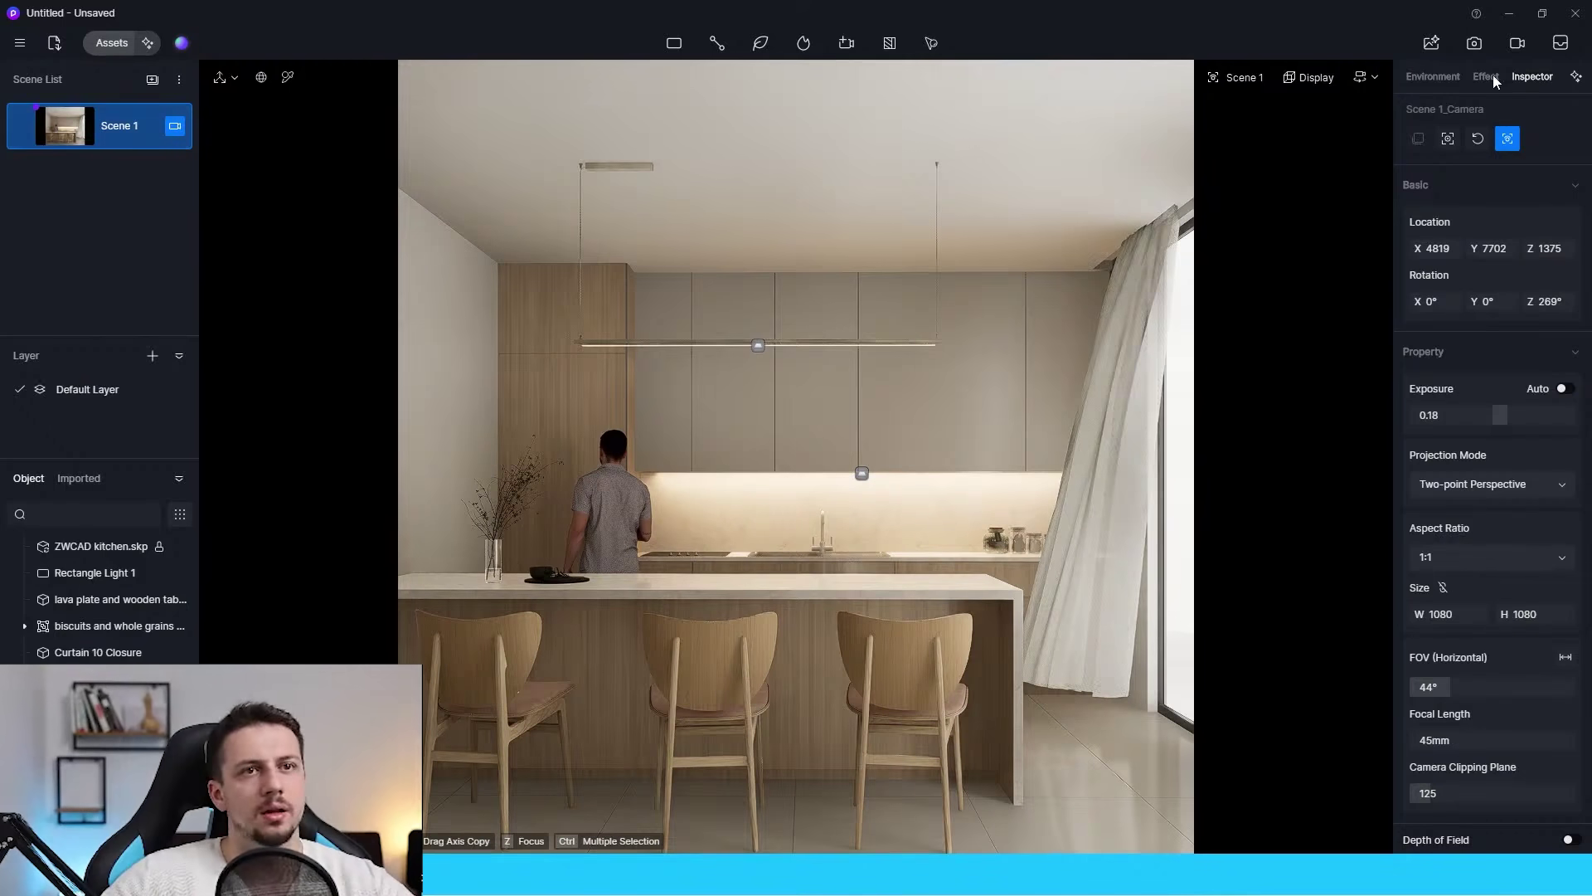
Open the still-image render settings for Scene 1 and bring up the AI Enhancer.
{"action": "left_click", "coordinate": [1472, 45]}
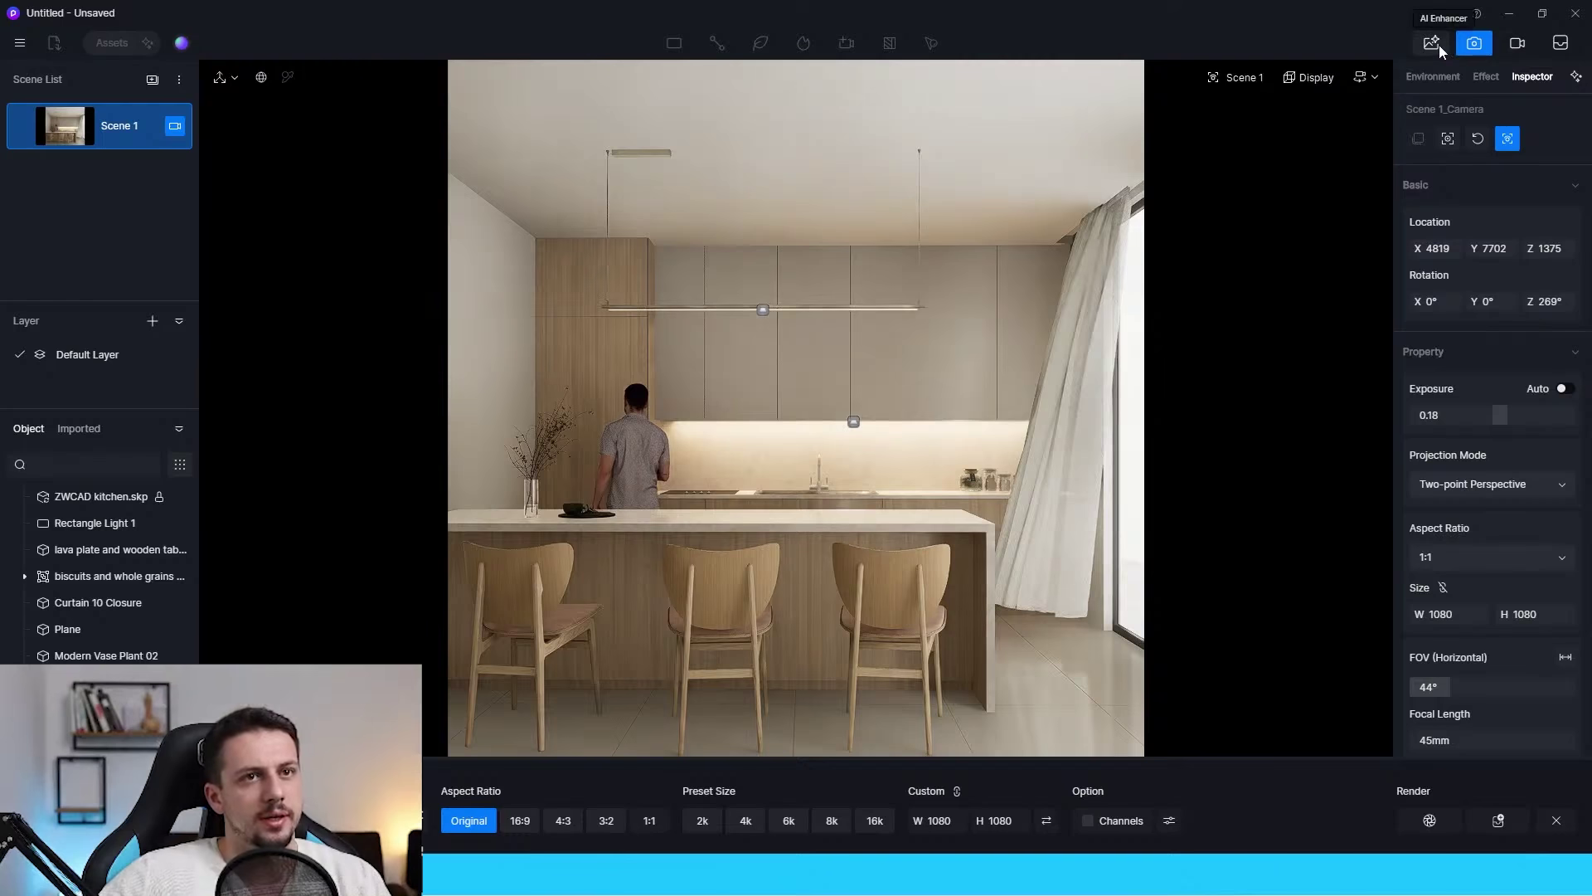
{"action": "left_click", "coordinate": [1438, 44]}
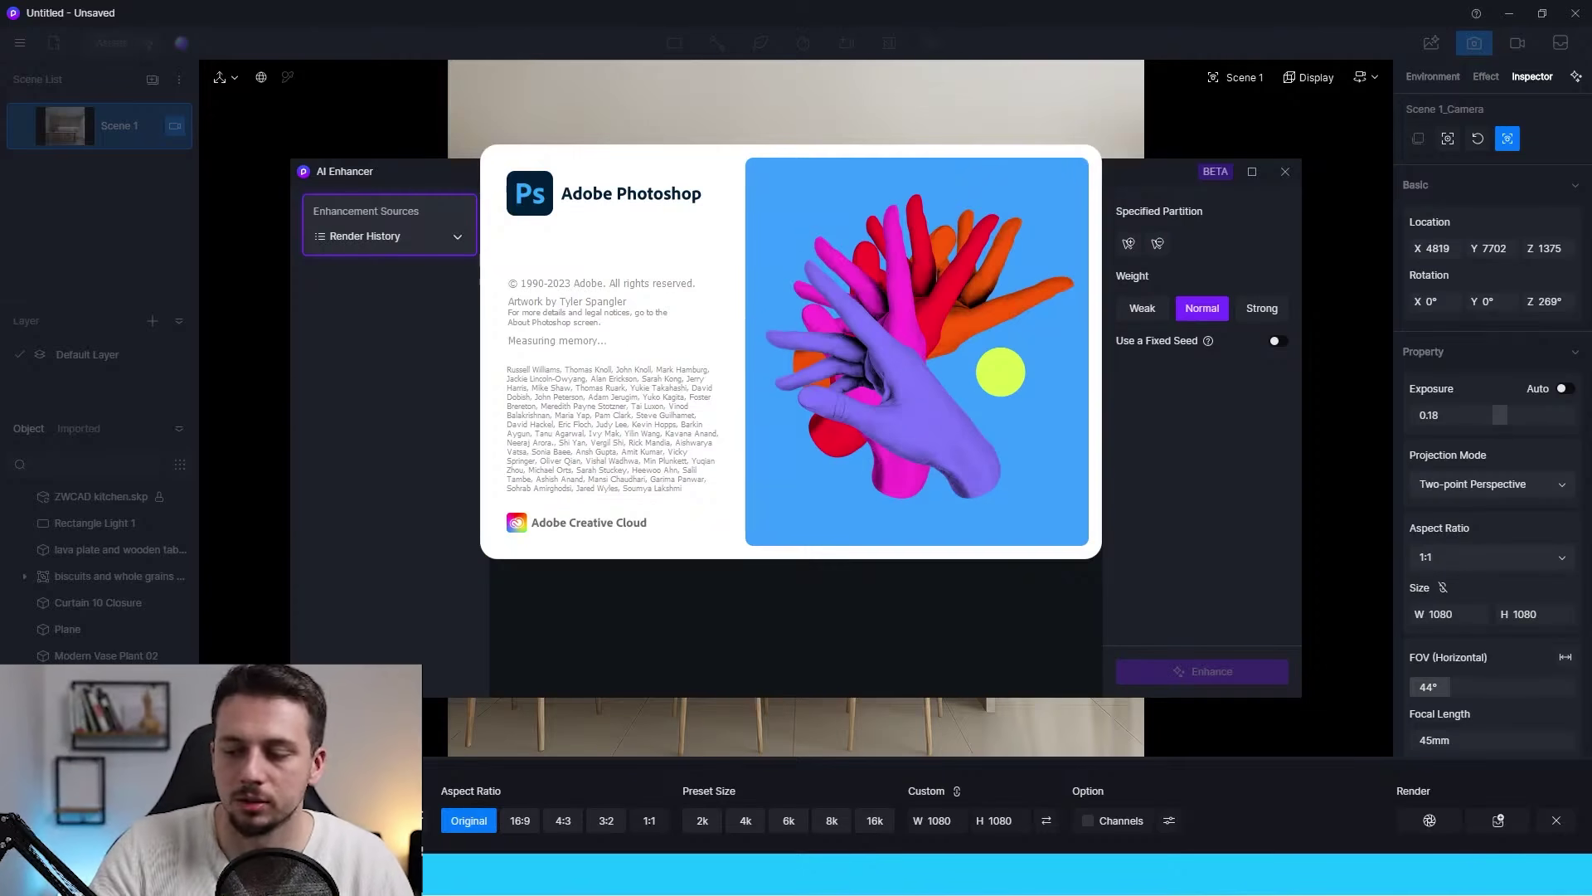
Switch to Photoshop with Final Render.png and place the AI-enhanced render as a layer above it.
{"action": "key", "text": "super+e"}
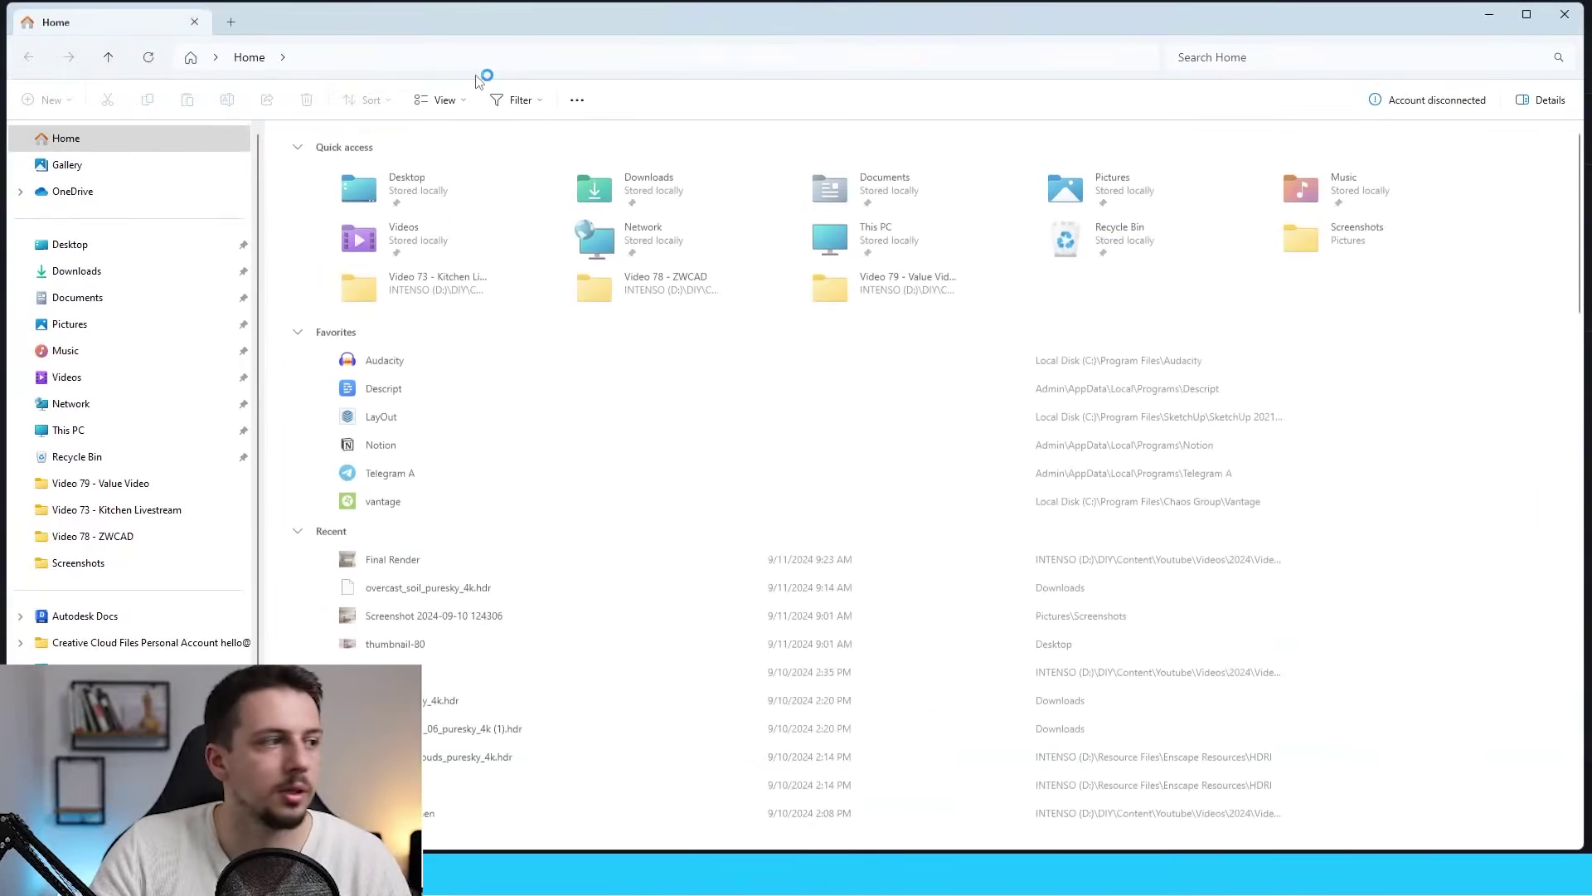
{"action": "left_click_drag", "start_coordinate": [1273, 12], "coordinate": [1588, 274]}
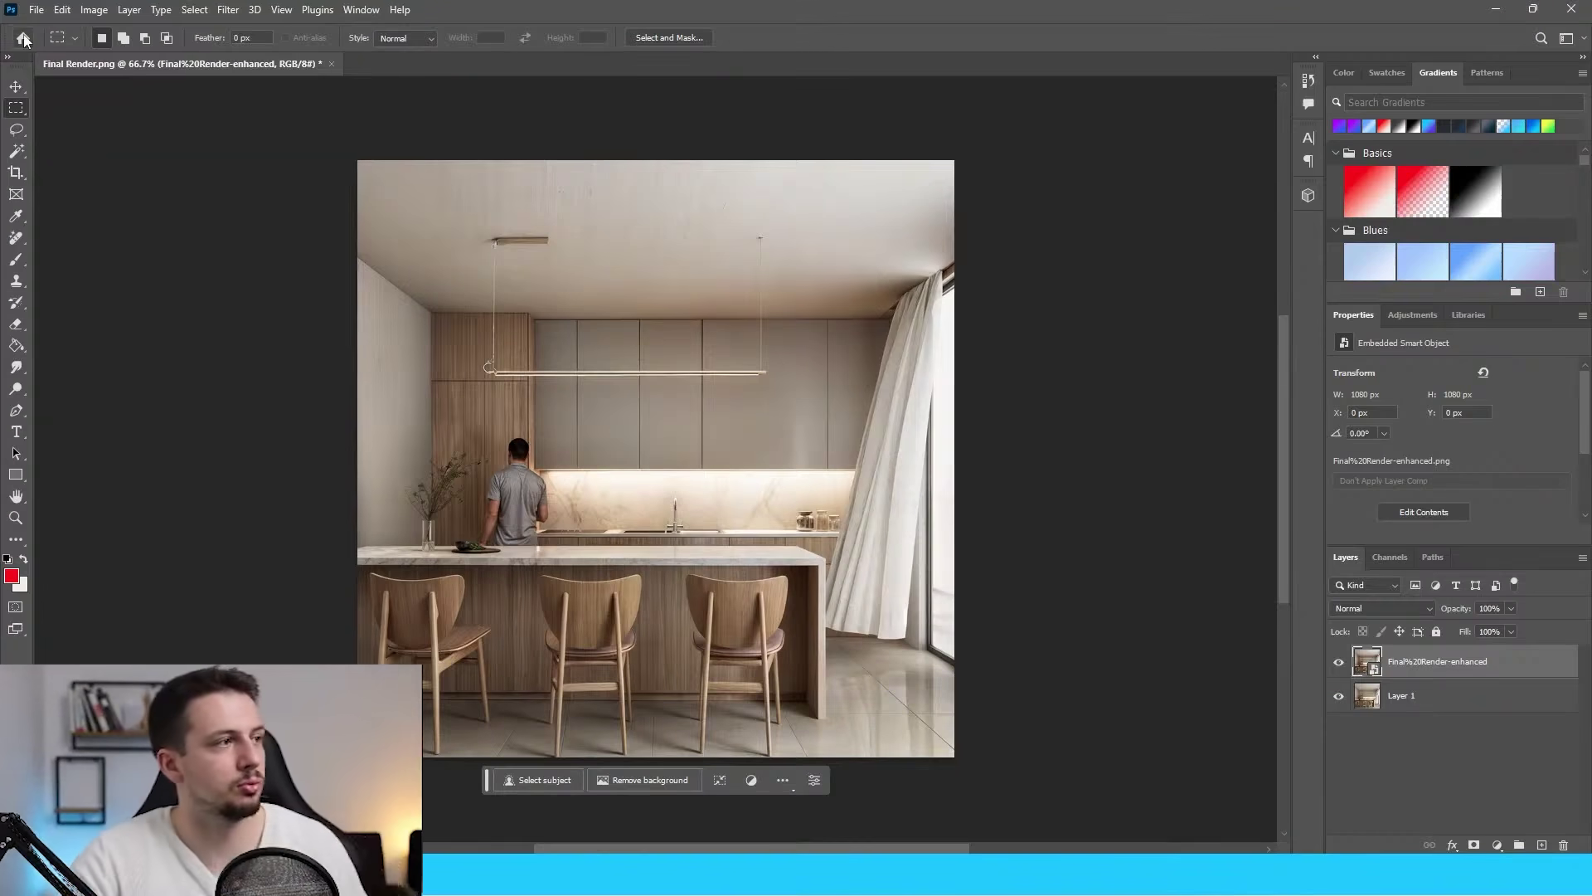
Set the blend mode of the enhanced render layer to Lighten and check the result around the curtain and ceiling.
{"action": "left_click", "coordinate": [16, 86]}
{"action": "left_click", "coordinate": [1432, 608]}
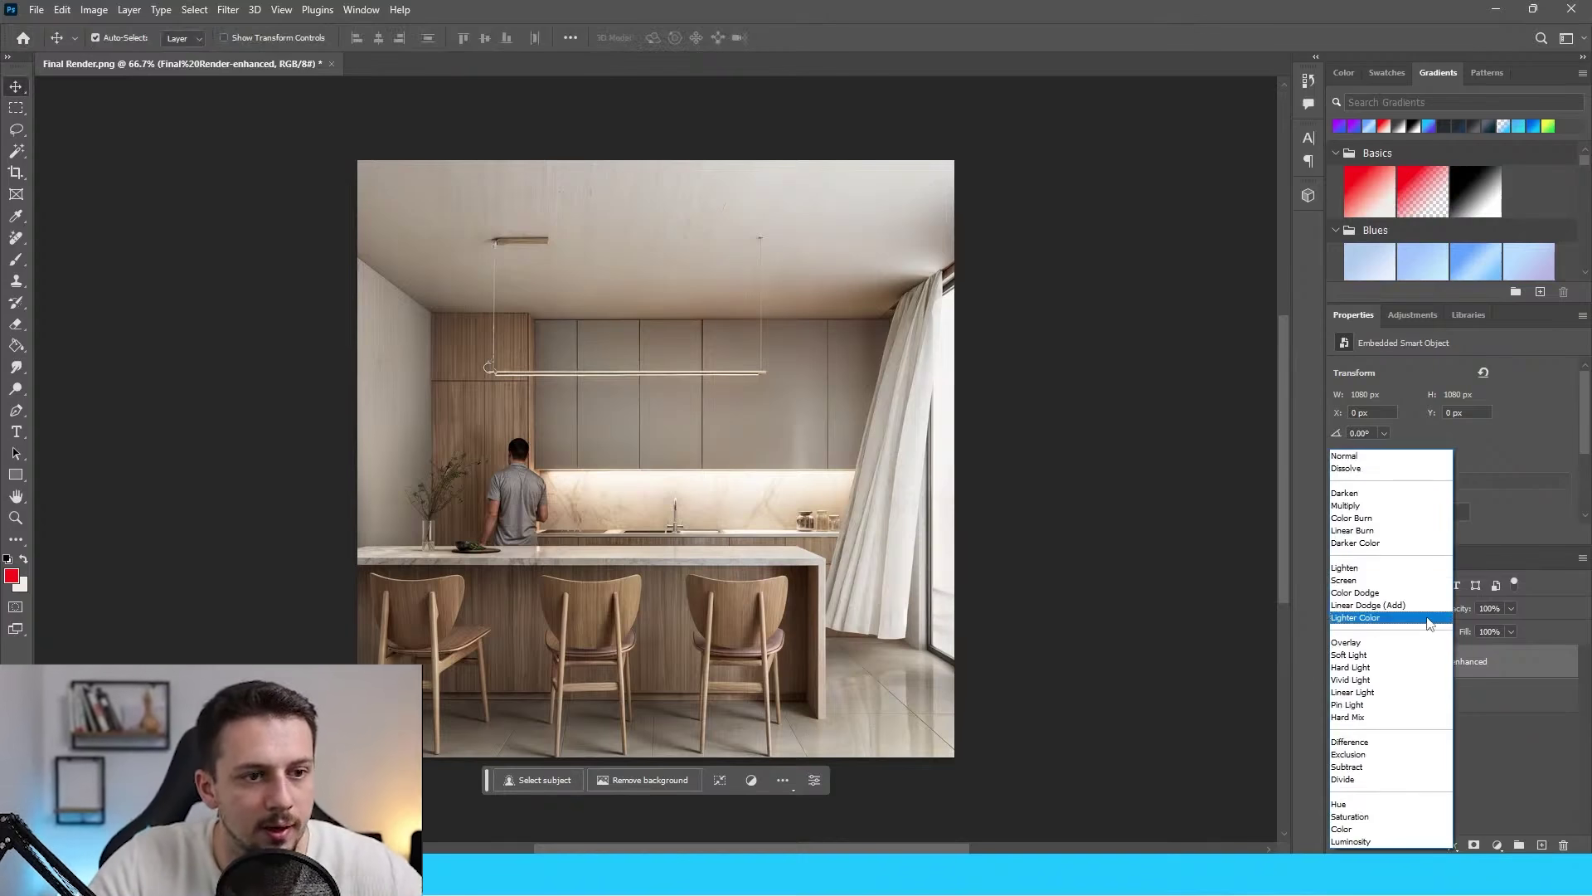
{"action": "left_click", "coordinate": [1425, 535]}
{"action": "left_click_drag", "start_coordinate": [1116, 580], "coordinate": [1180, 540]}
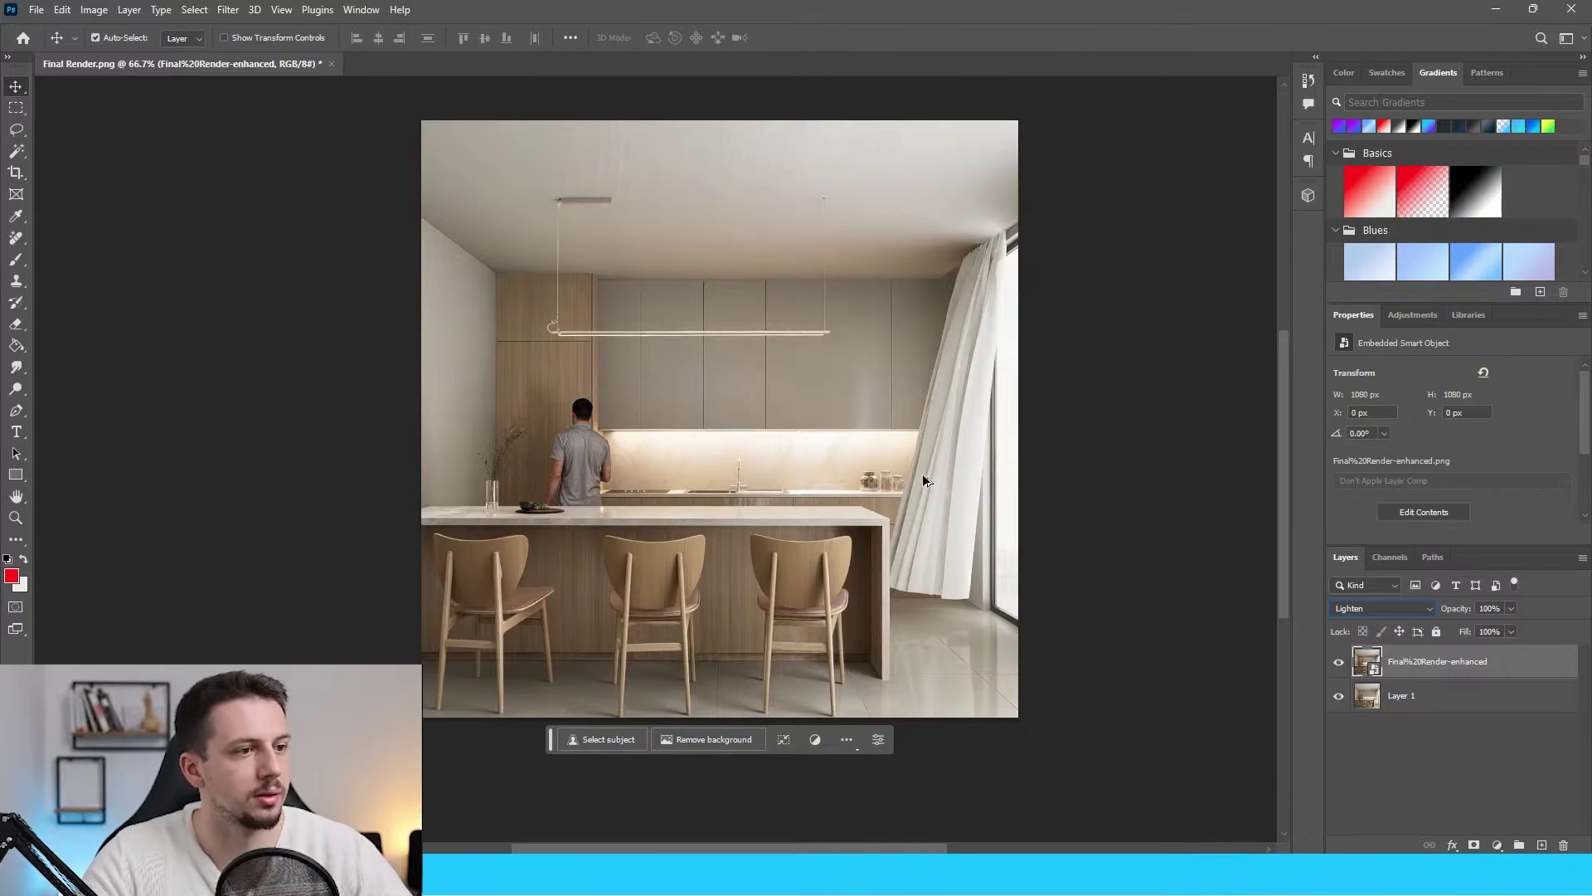
{"action": "scroll", "coordinate": [940, 414], "scroll_direction": "up", "scroll_amount": 3, "text": "alt"}
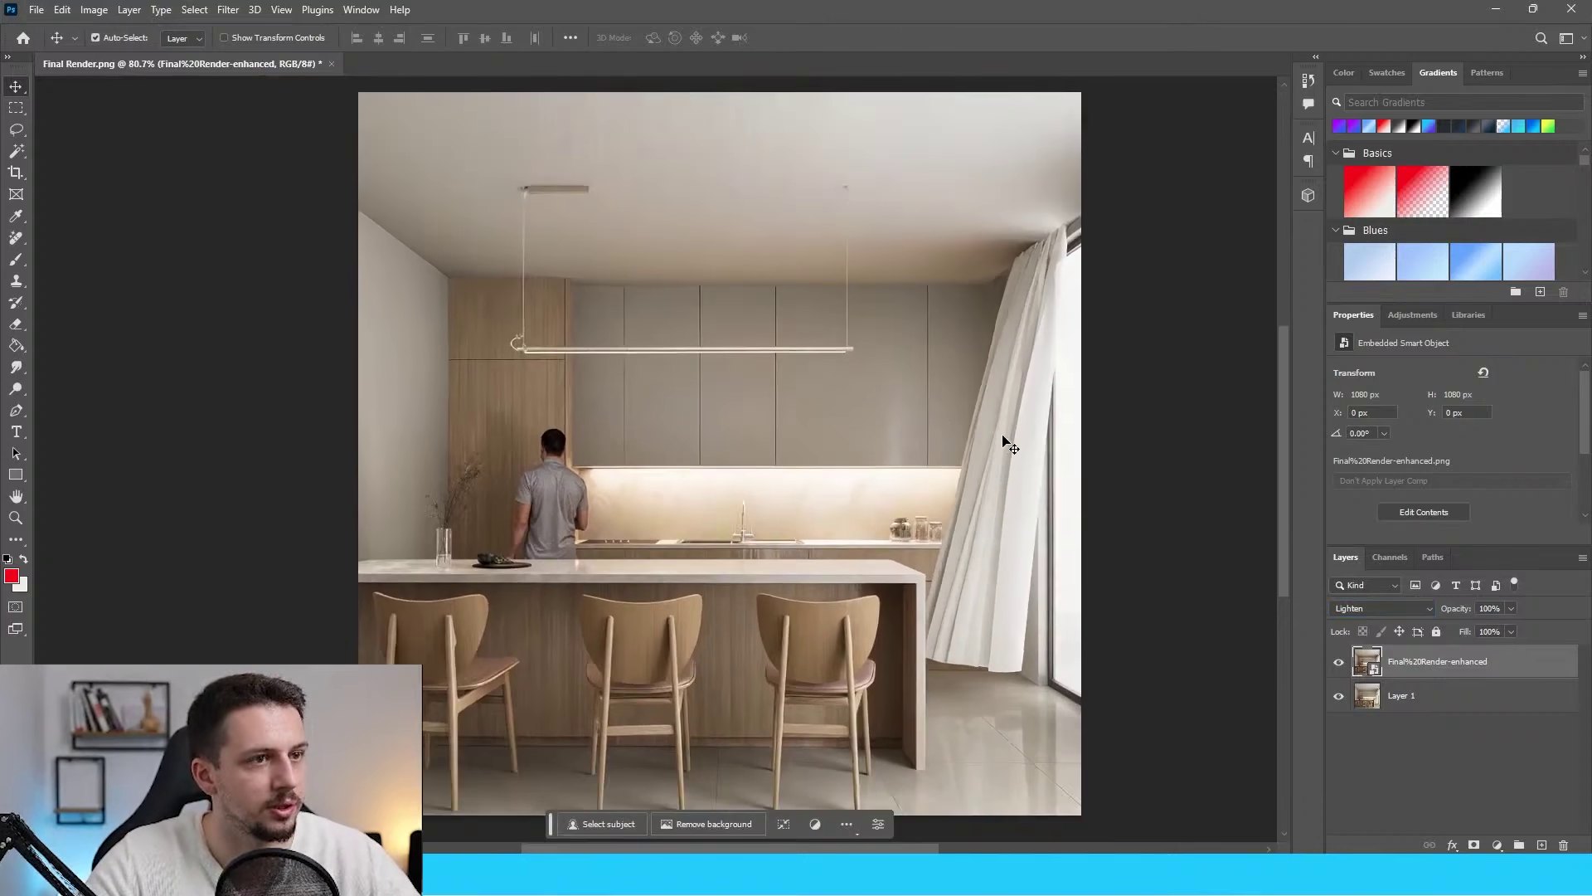
{"action": "scroll", "coordinate": [1078, 220], "scroll_direction": "up", "scroll_amount": 10, "text": "alt"}
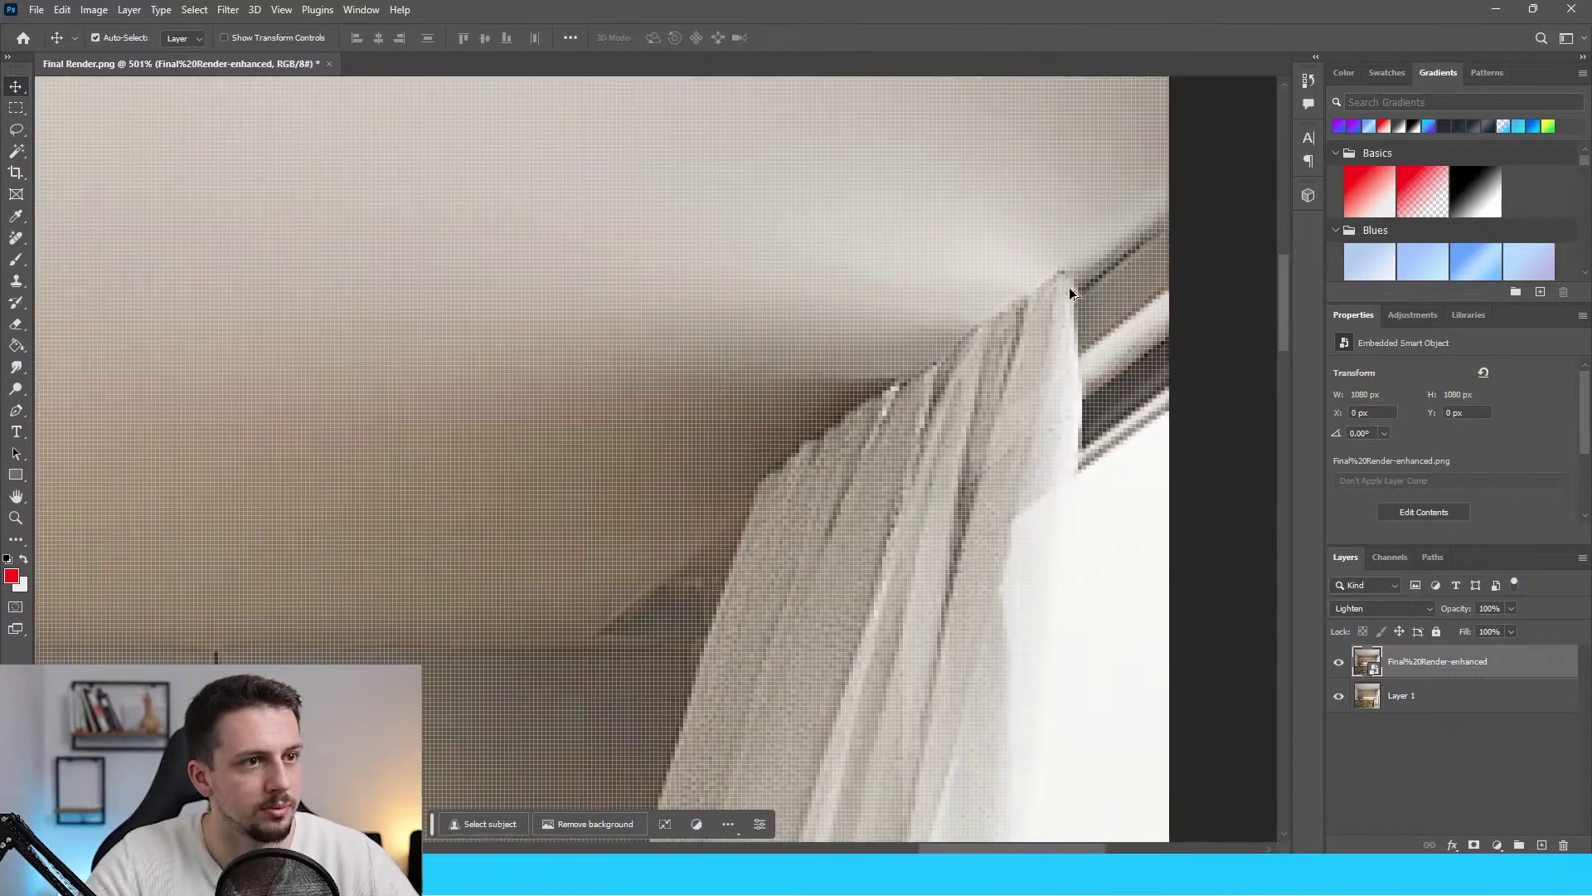
{"action": "scroll", "coordinate": [1036, 382], "scroll_direction": "down", "scroll_amount": 12, "text": "alt"}
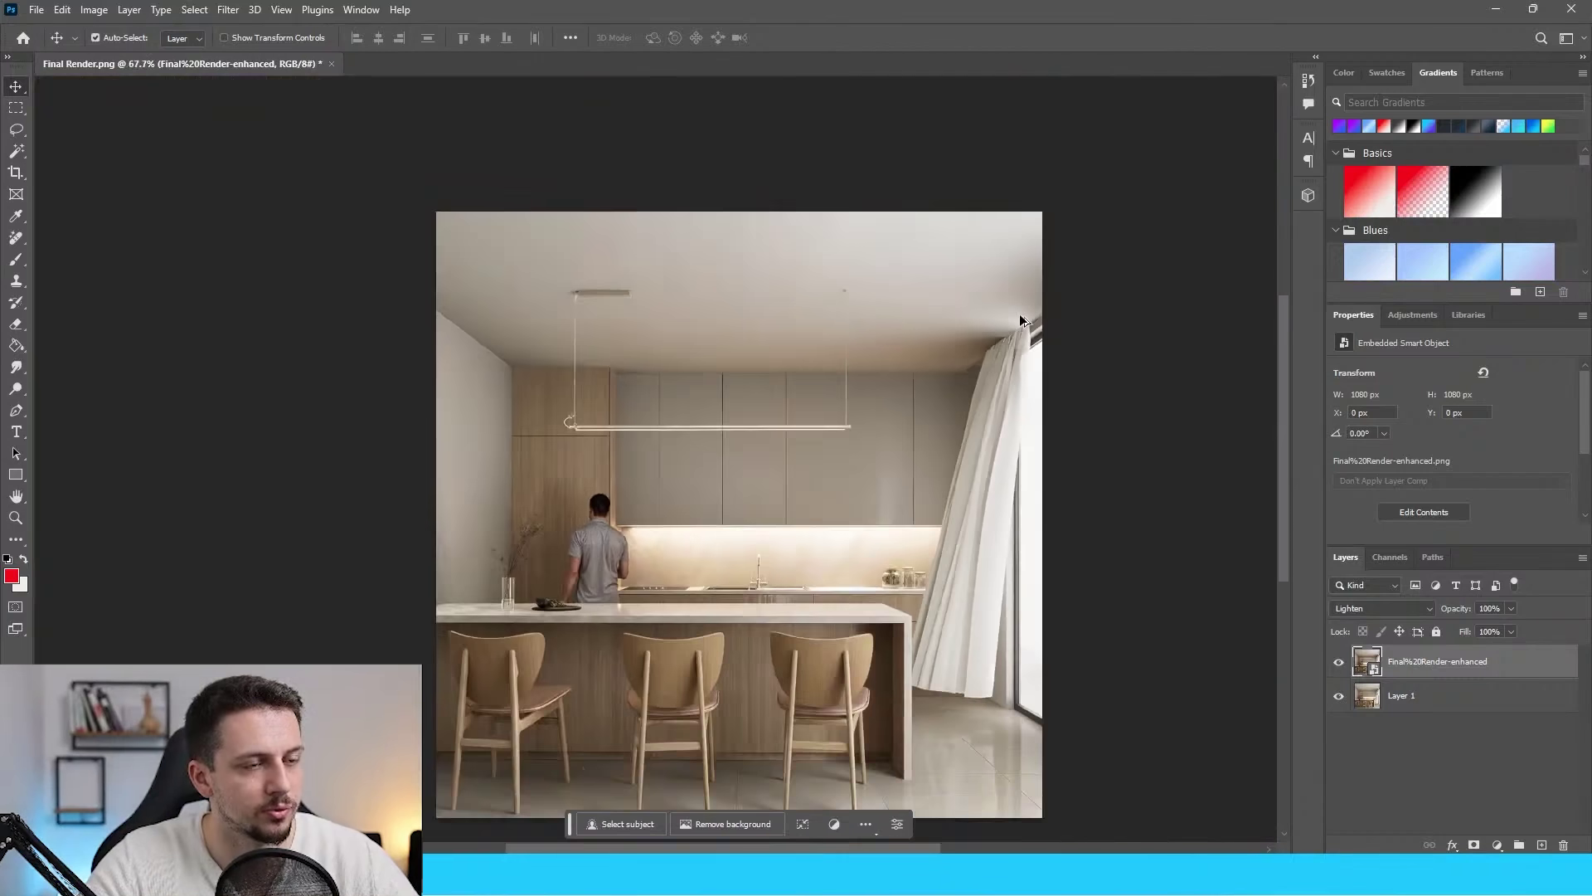
{"action": "scroll", "coordinate": [1022, 322], "scroll_direction": "up", "scroll_amount": 2, "text": "alt"}
{"action": "scroll", "coordinate": [1021, 315], "scroll_direction": "down", "scroll_amount": 3, "text": "alt"}
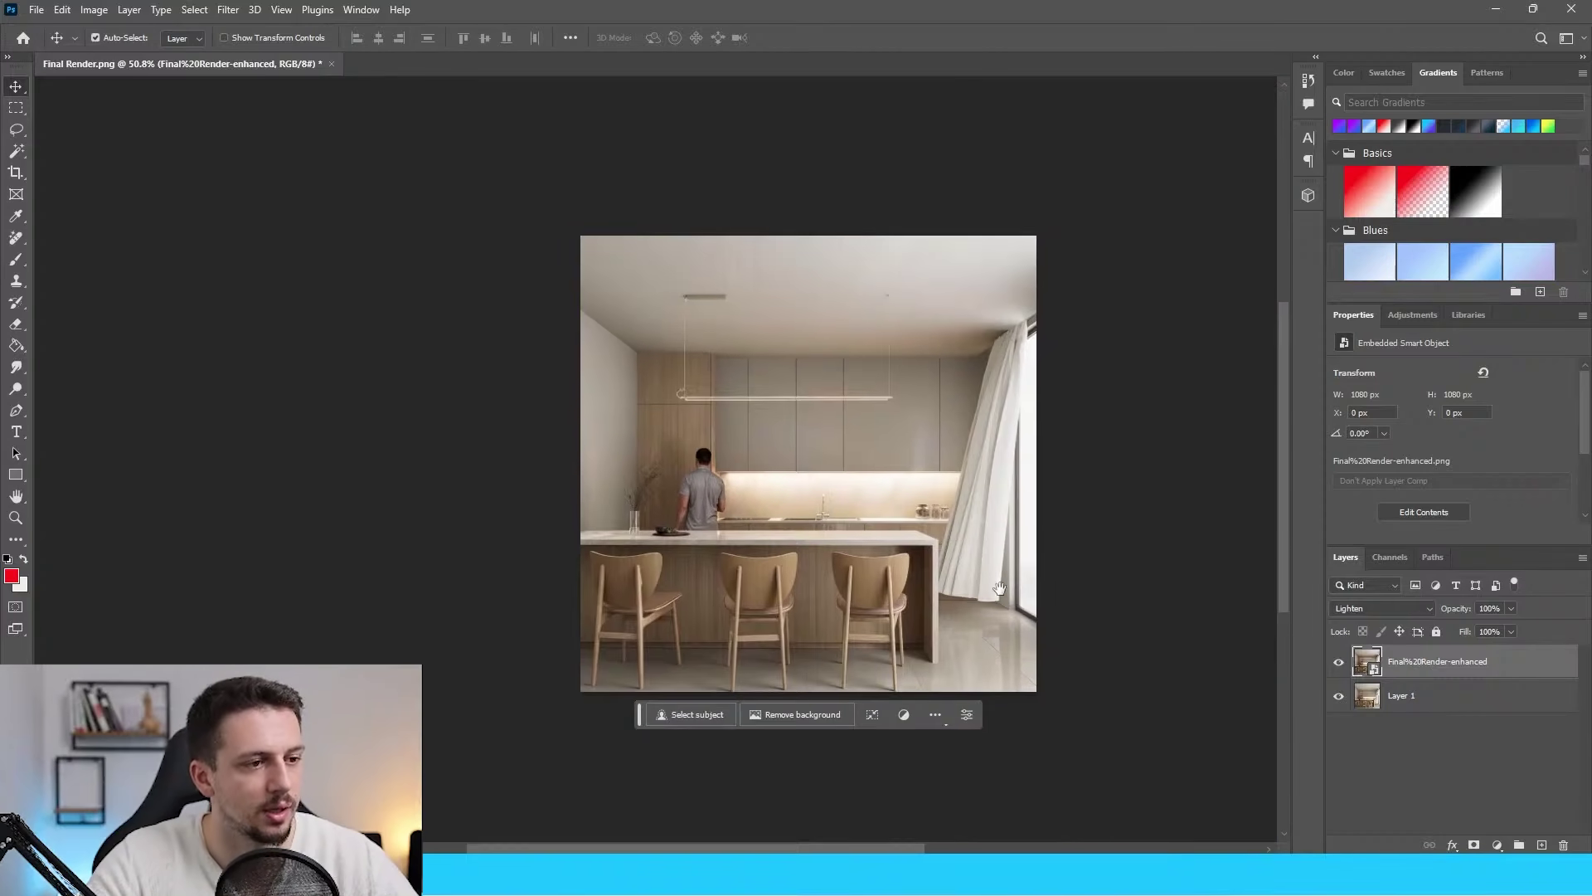
{"action": "scroll", "coordinate": [1000, 588], "scroll_direction": "up", "scroll_amount": 4, "text": "alt"}
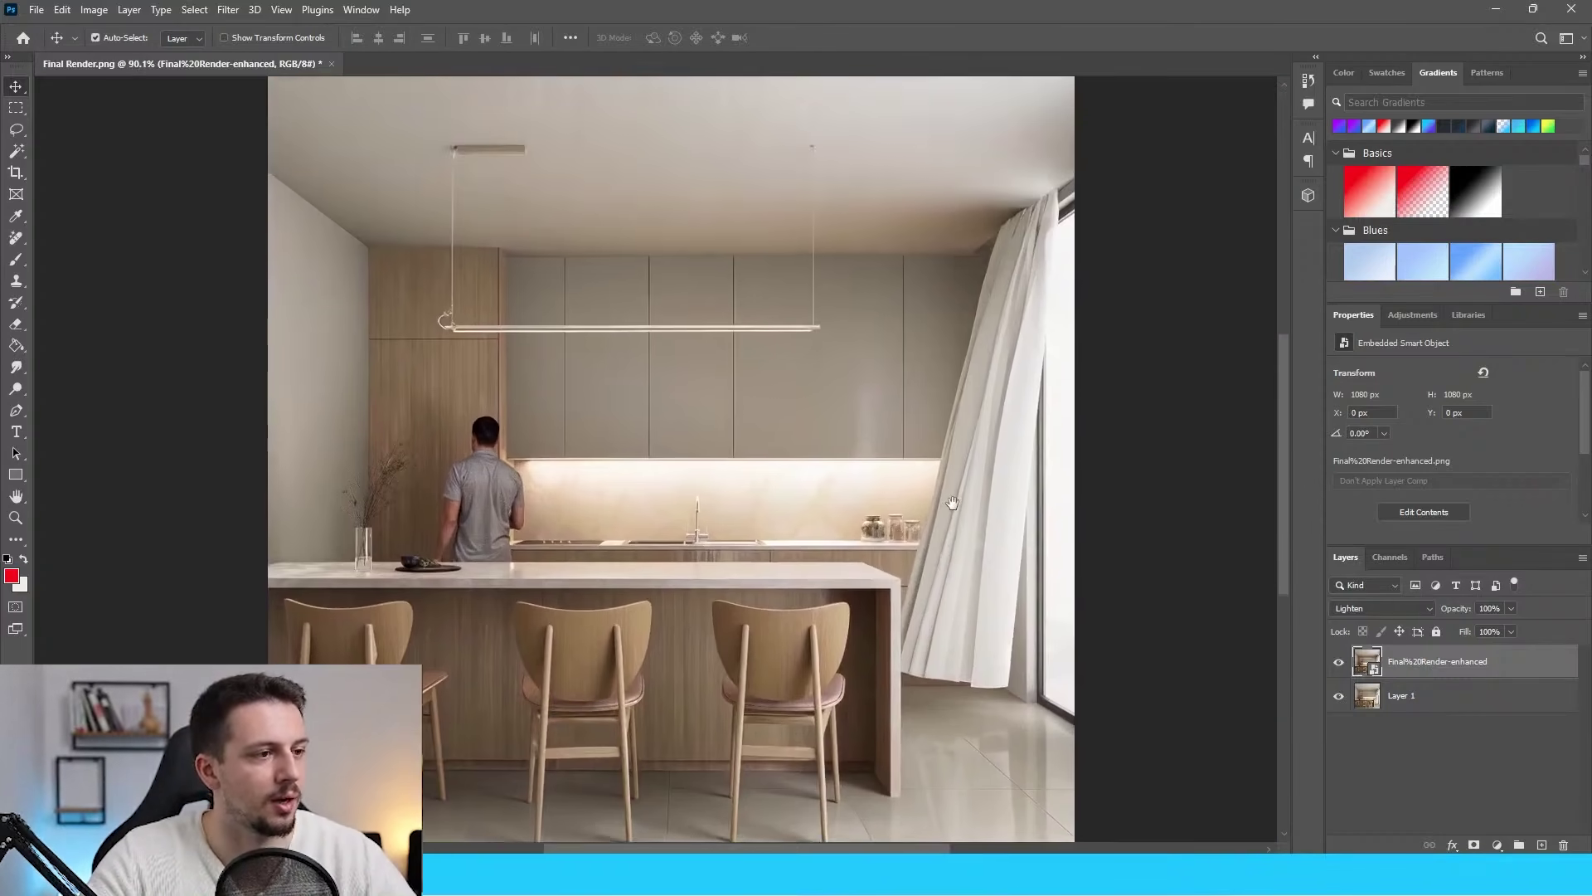
Start exporting the blended image as a PNG named Final Render.
{"action": "left_click", "coordinate": [36, 9]}
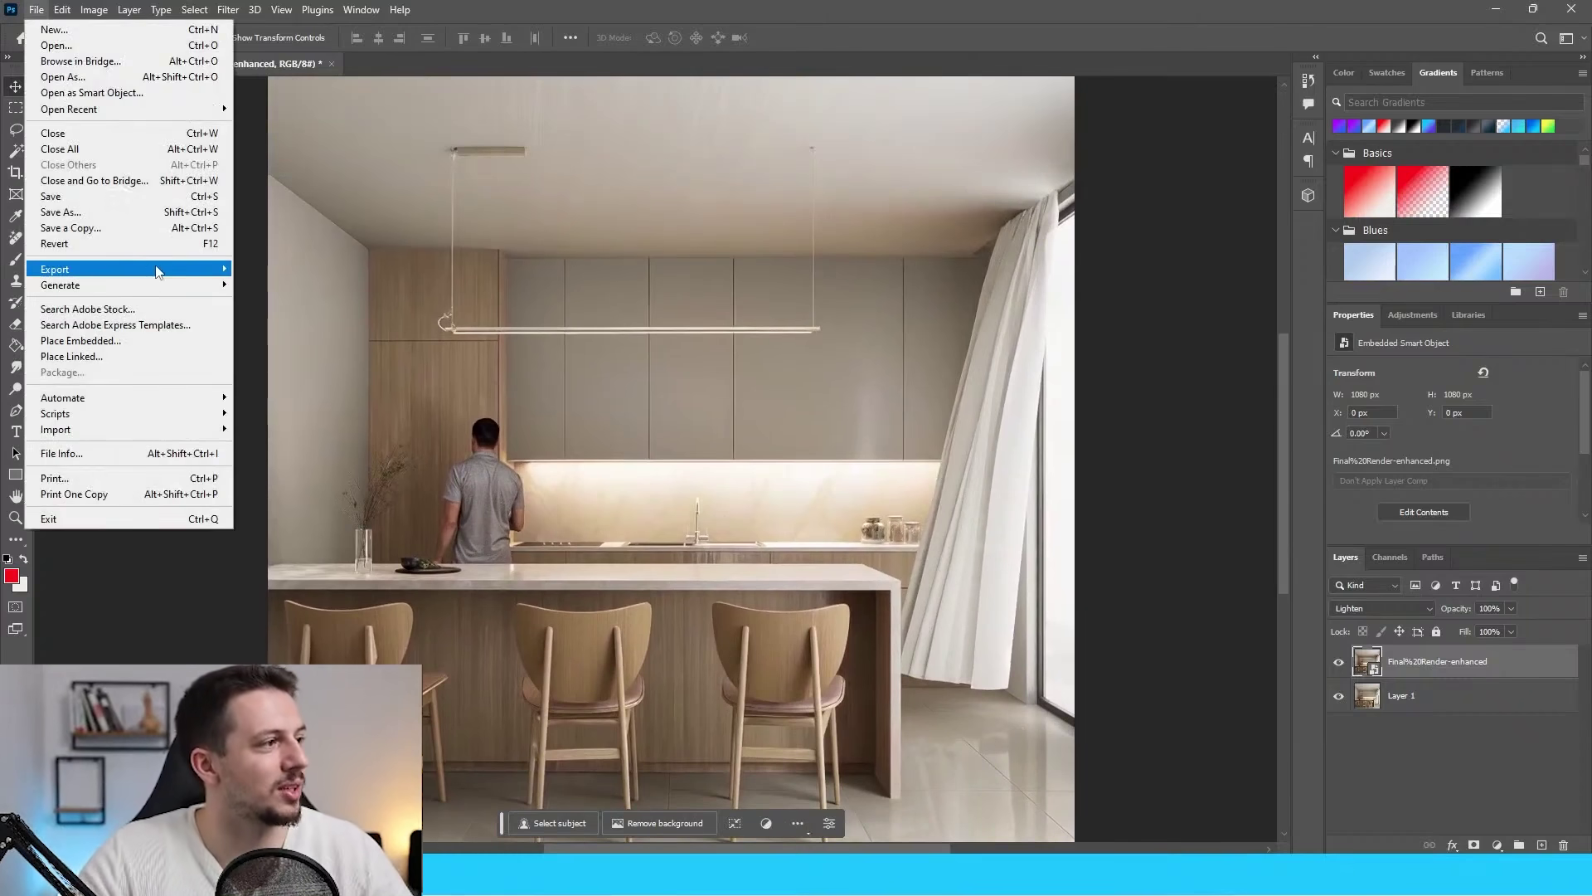
{"action": "mouse_move", "coordinate": [74, 268]}
{"action": "left_click", "coordinate": [291, 267]}
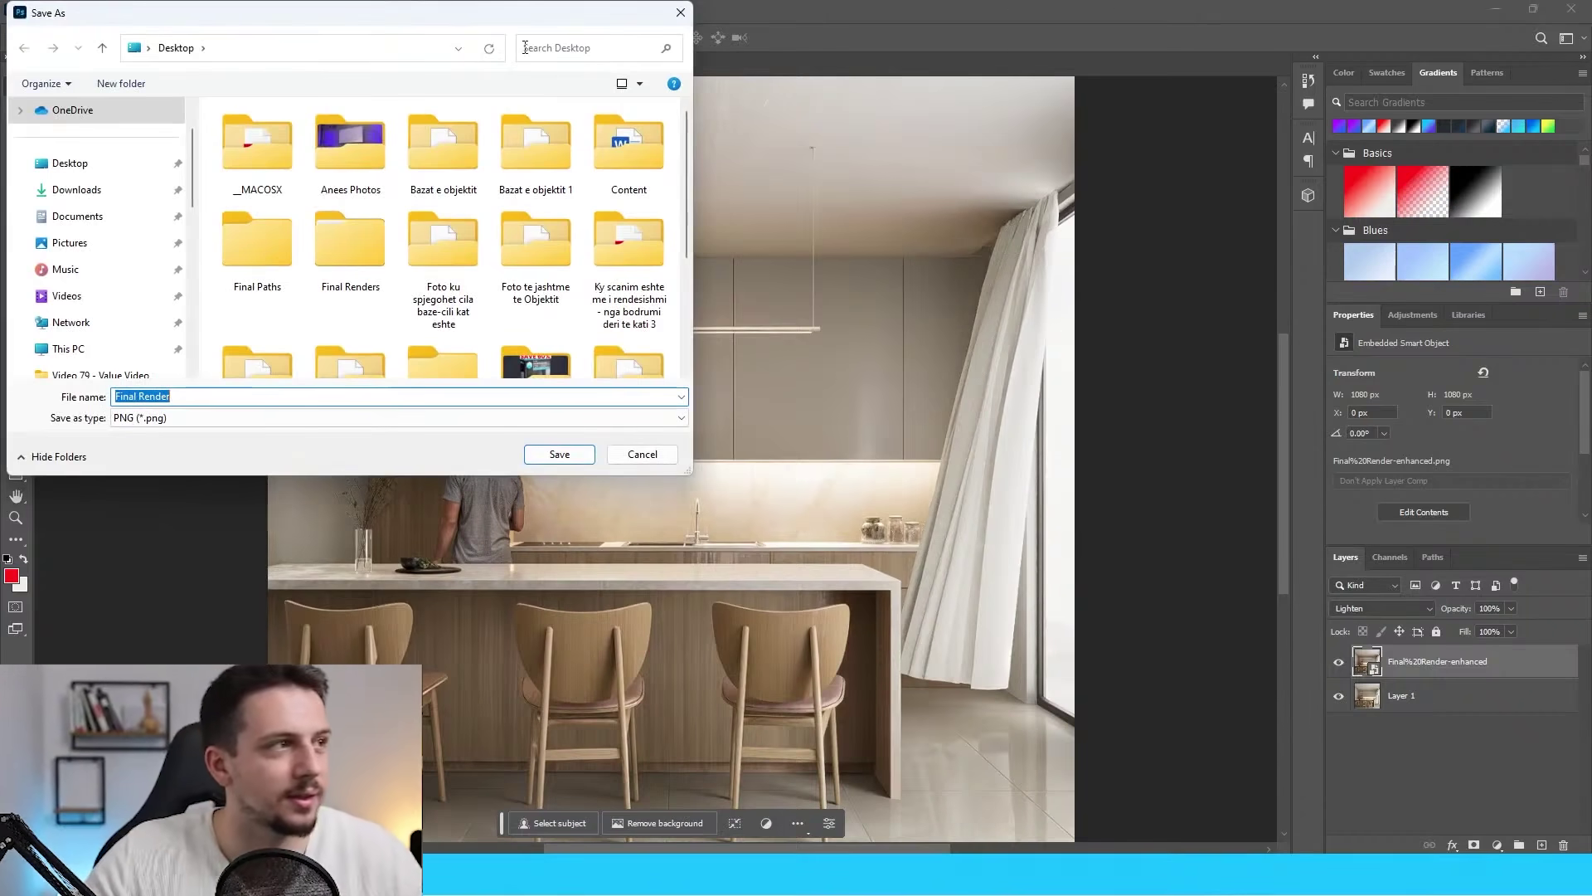